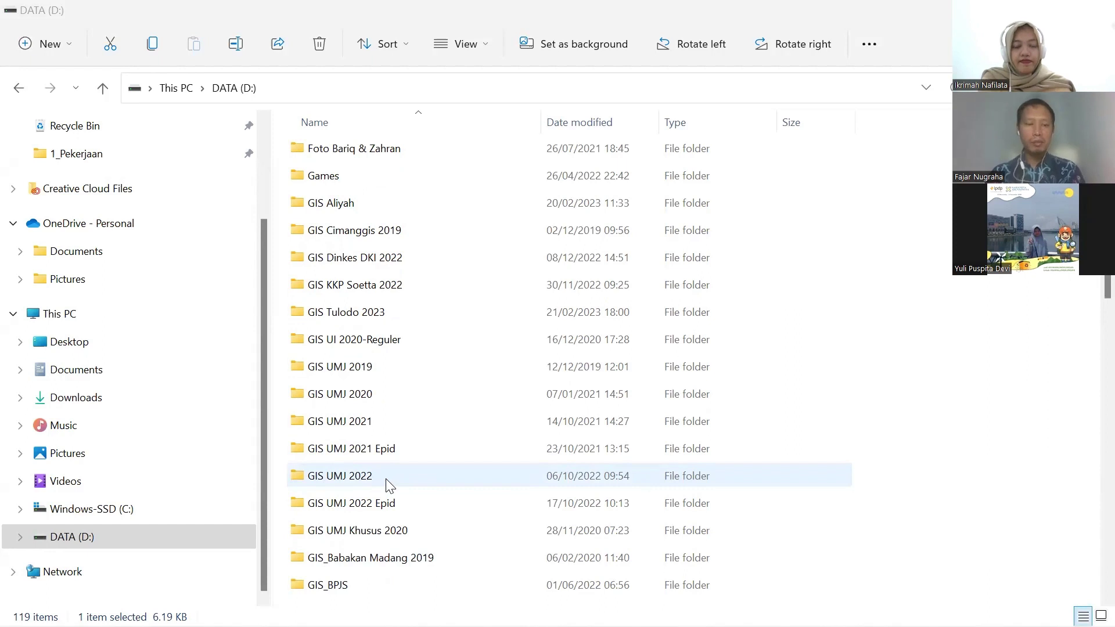
Find and open the 2023 GIS project folder bearing the participant's name on the DATA (D:) drive.
{"action": "scroll", "coordinate": [371, 421], "scroll_direction": "up", "scroll_amount": 1}
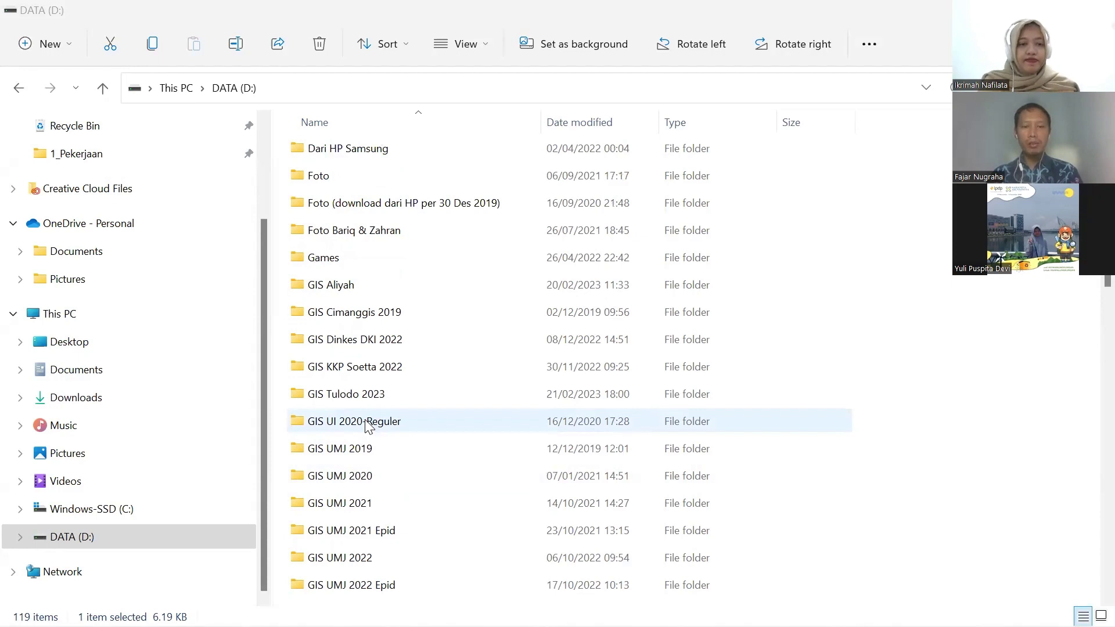
{"action": "scroll", "coordinate": [369, 425], "scroll_direction": "up", "scroll_amount": 1}
{"action": "scroll", "coordinate": [369, 425], "scroll_direction": "down", "scroll_amount": 3}
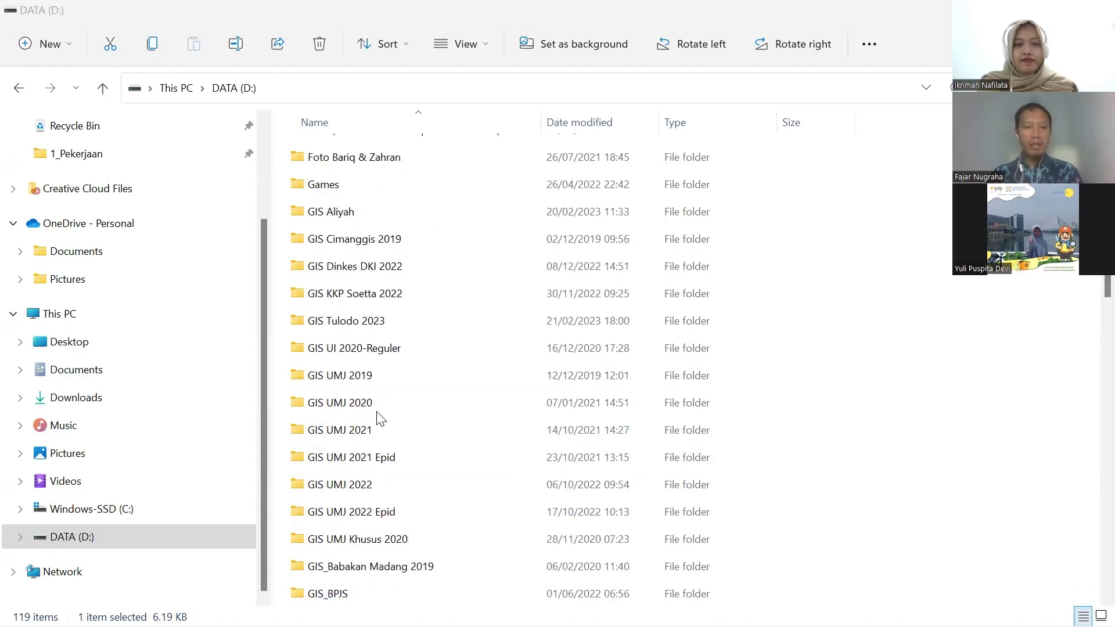
{"action": "scroll", "coordinate": [380, 415], "scroll_direction": "down", "scroll_amount": 2}
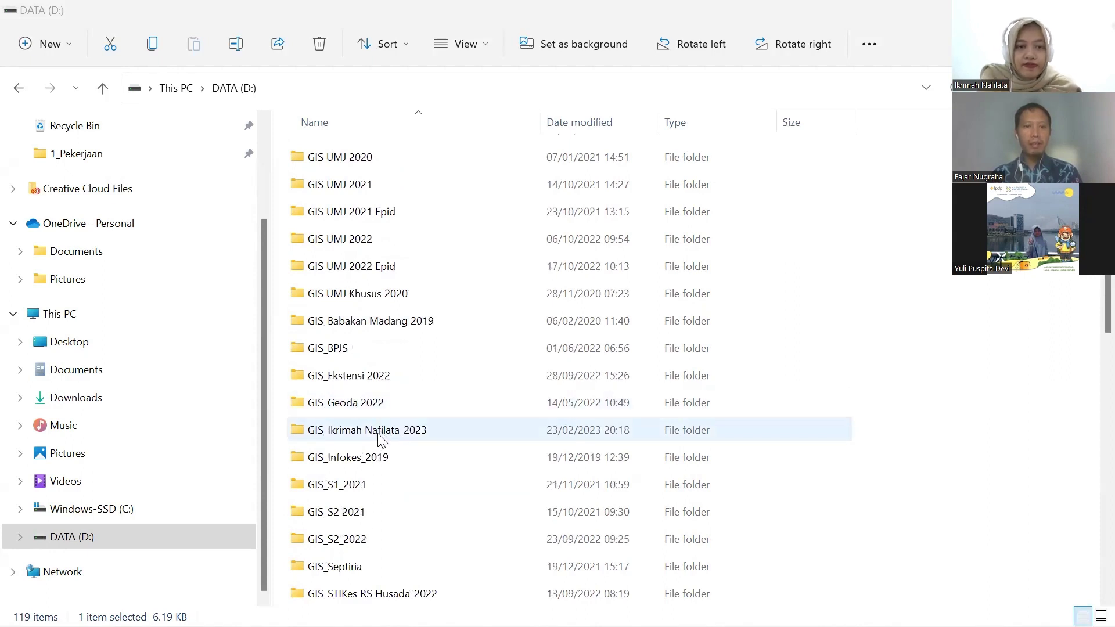
{"action": "scroll", "coordinate": [341, 439], "scroll_direction": "down", "scroll_amount": 1}
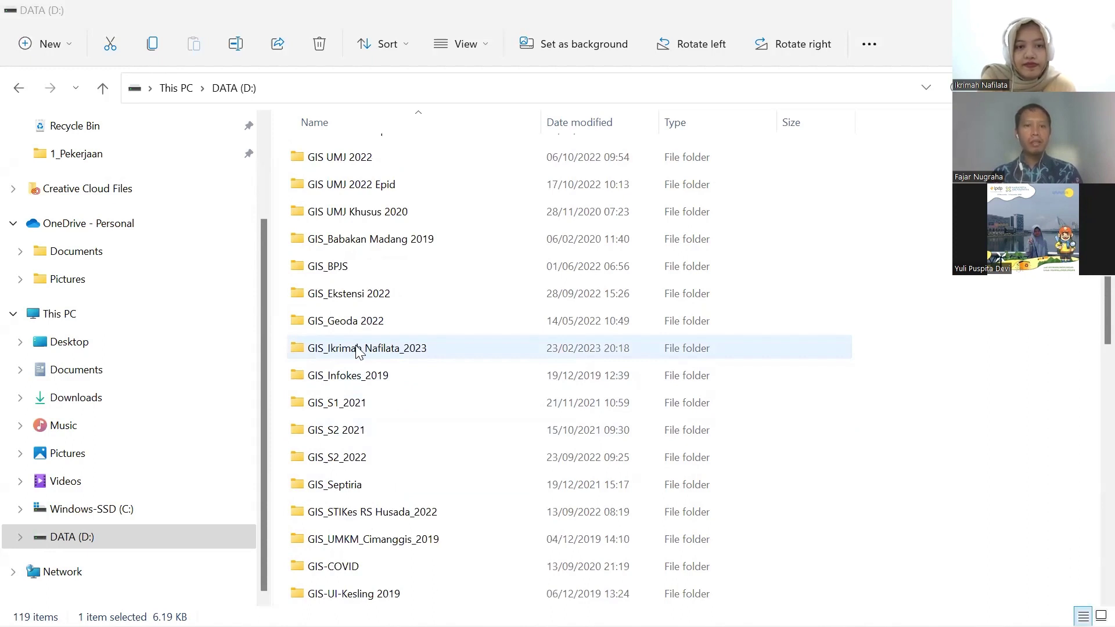
{"action": "double_click", "coordinate": [357, 348]}
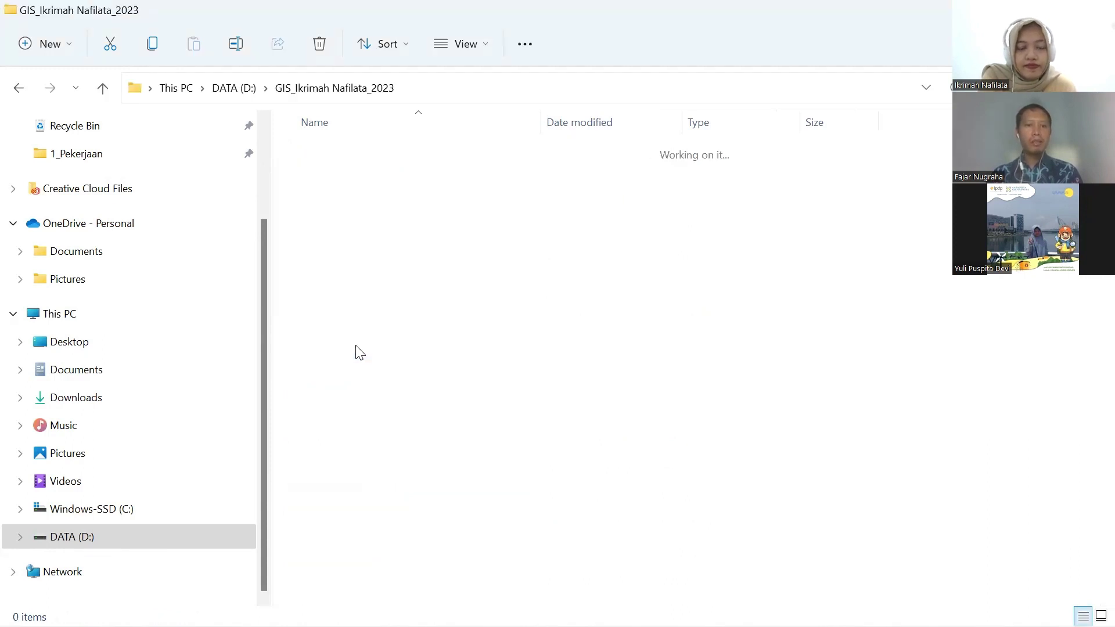
Create a folder named Shapefile inside the project folder.
{"action": "left_click", "coordinate": [34, 41]}
{"action": "left_click", "coordinate": [46, 88]}
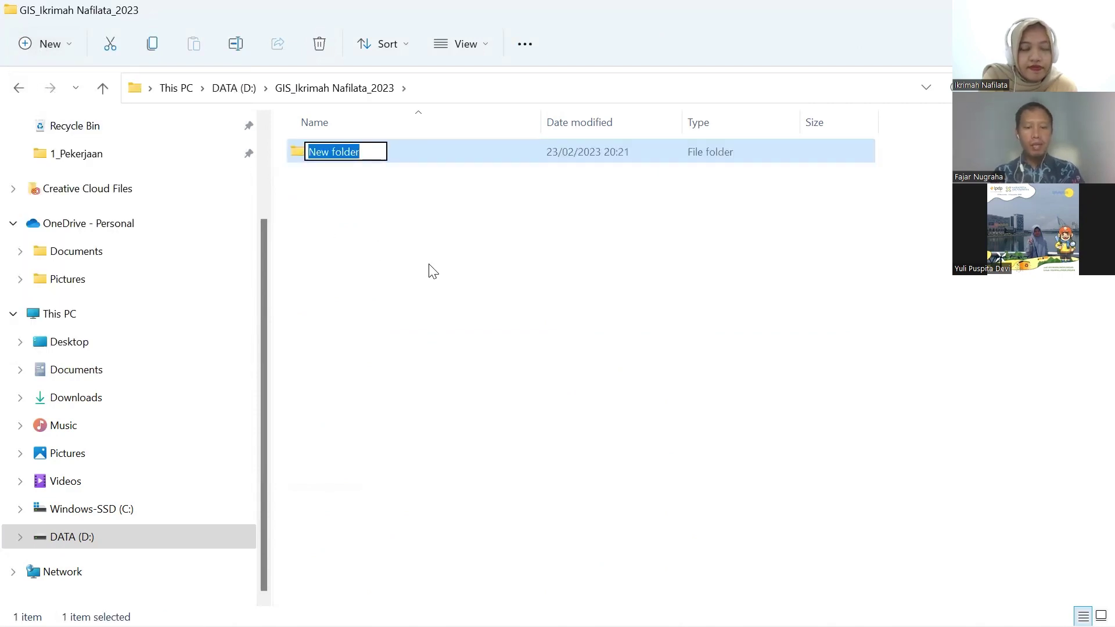
{"action": "type", "text": "Shao"}
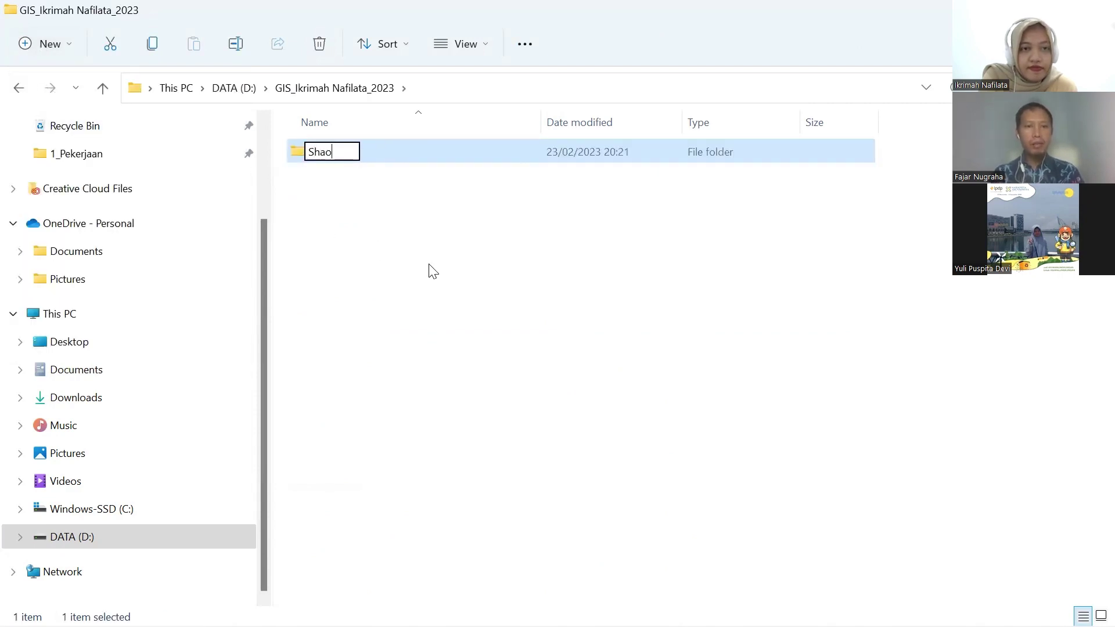
{"action": "key", "text": "BackSpace"}
{"action": "type", "text": "pile"}
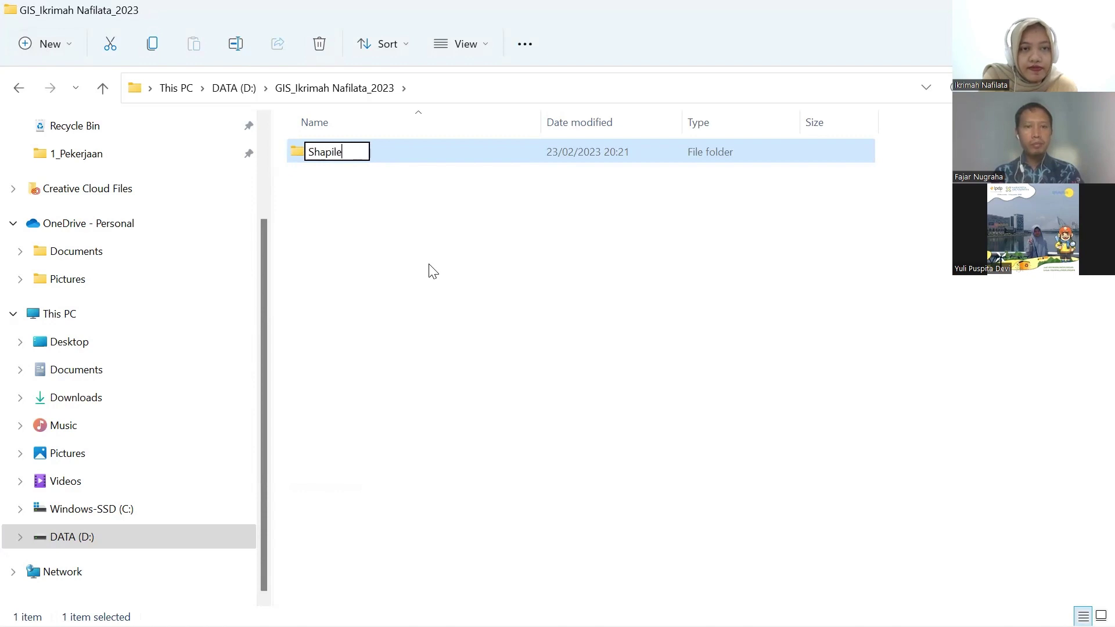
{"action": "key", "text": "BackSpace"}
{"action": "key", "text": "BackSpace"}
{"action": "type", "text": "el"}
{"action": "key", "text": "BackSpace"}
{"action": "type", "text": "file"}
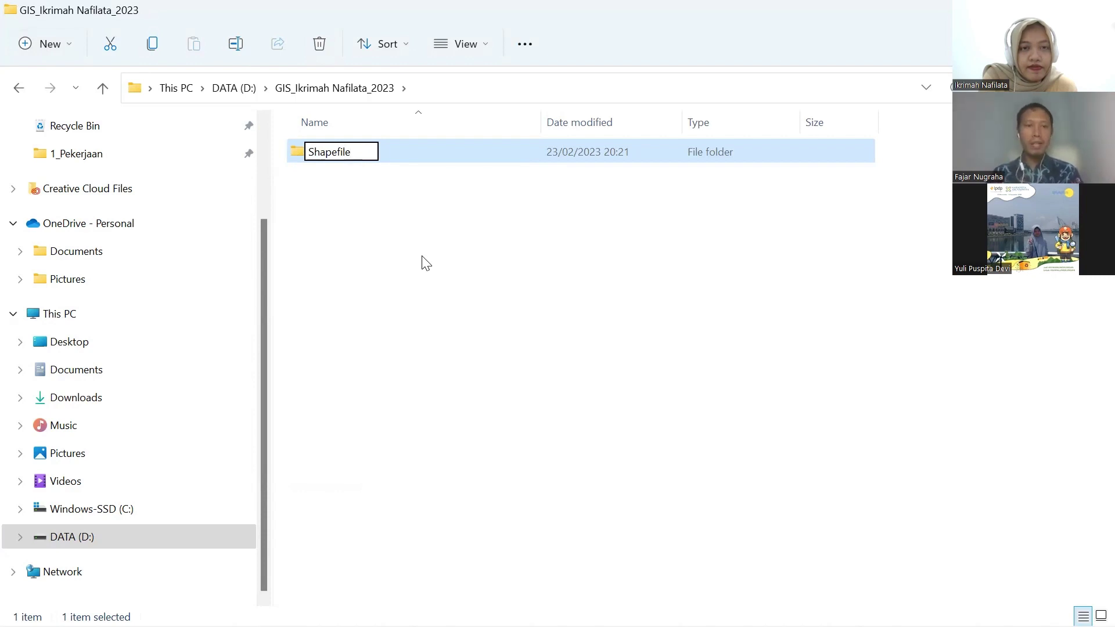
{"action": "left_click", "coordinate": [357, 200]}
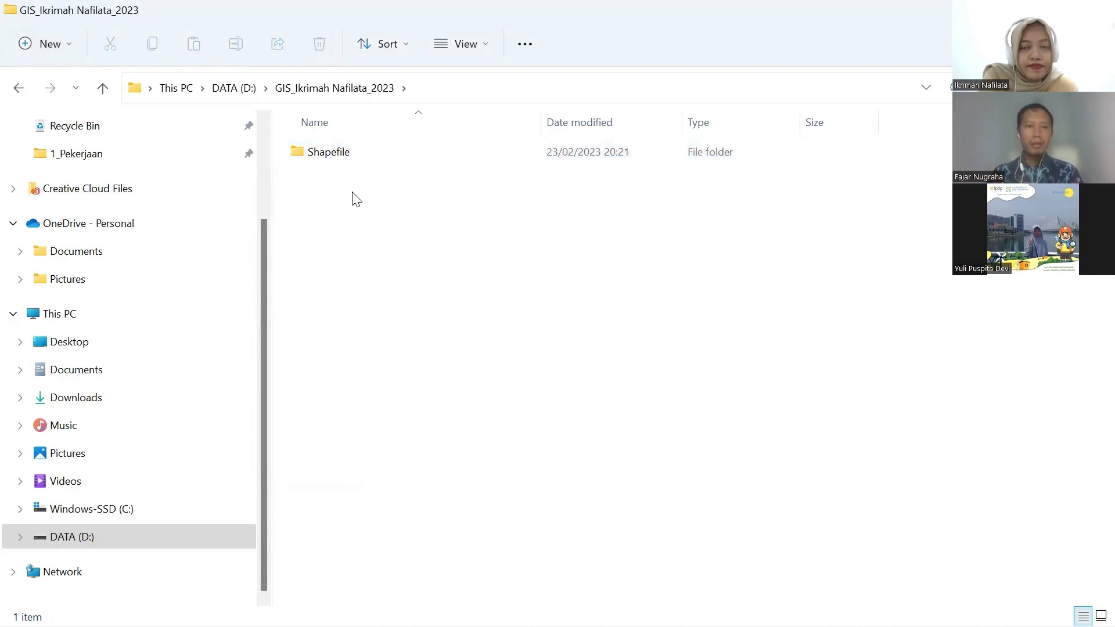
Create a second folder named Tabular alongside the Shapefile folder.
{"action": "left_click", "coordinate": [40, 45]}
{"action": "left_click", "coordinate": [42, 84]}
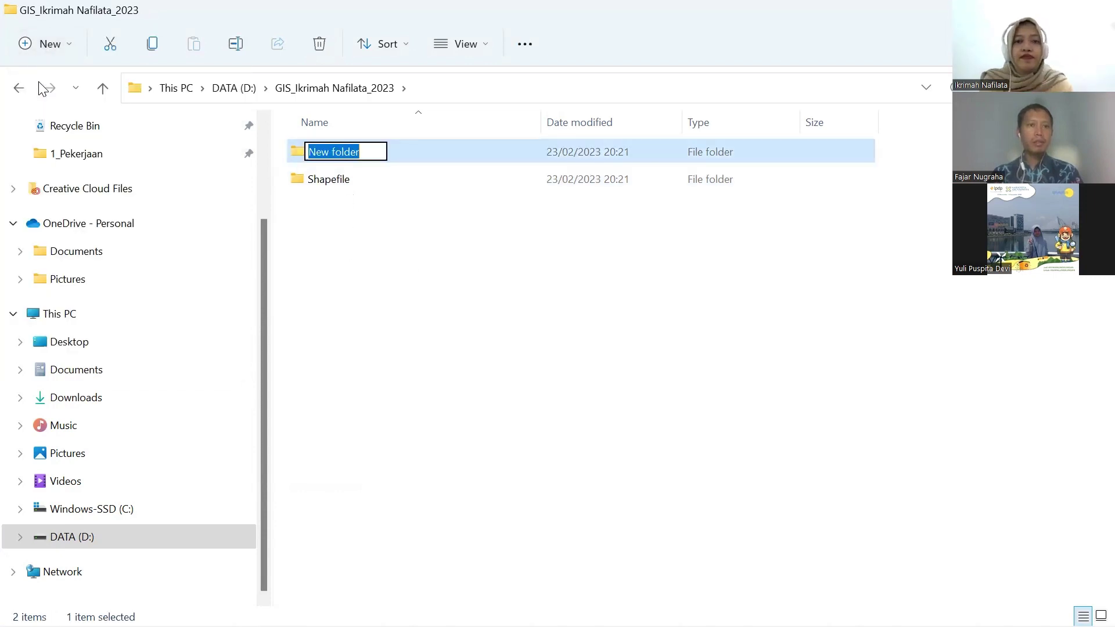
{"action": "type", "text": "Tab"}
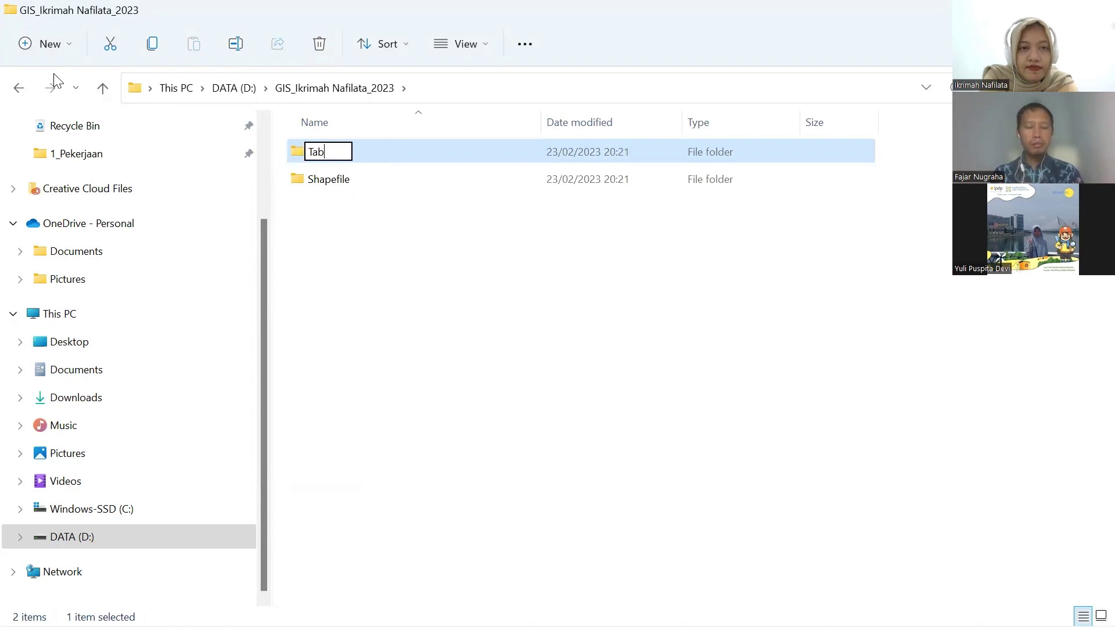
{"action": "type", "text": "ular"}
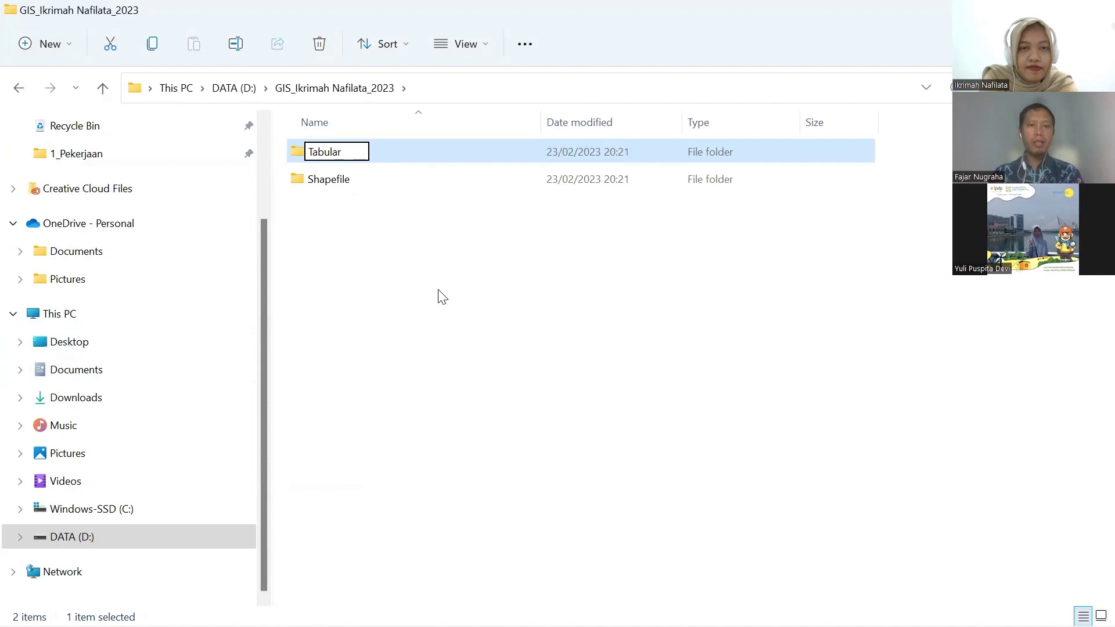
{"action": "left_click", "coordinate": [421, 328]}
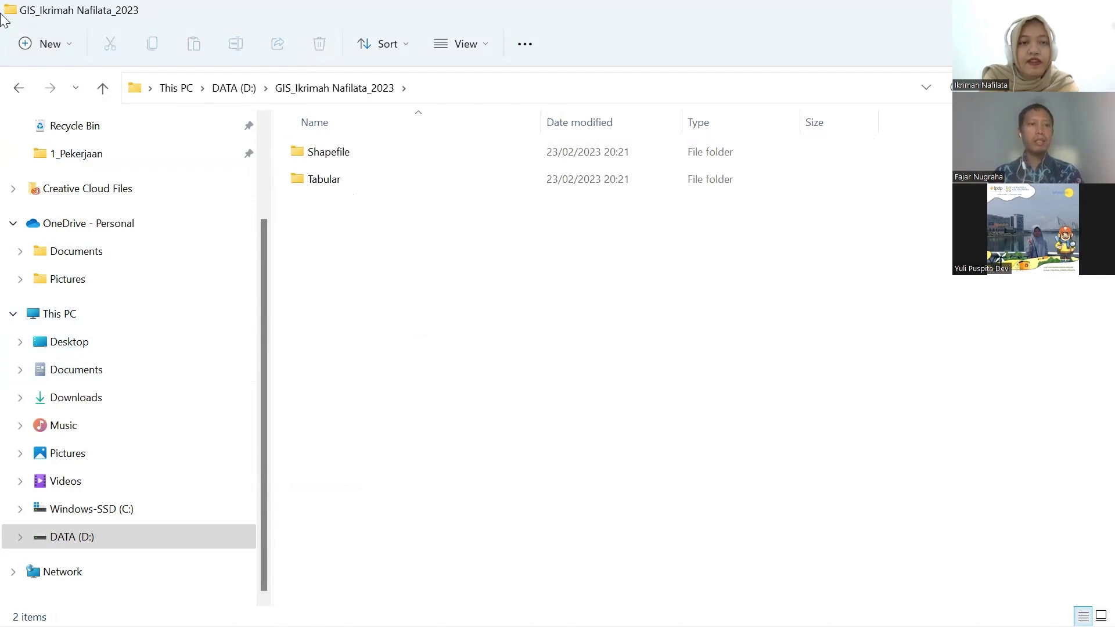
Add a third folder named Referensi to the project folder.
{"action": "left_click", "coordinate": [38, 45]}
{"action": "left_click", "coordinate": [39, 81]}
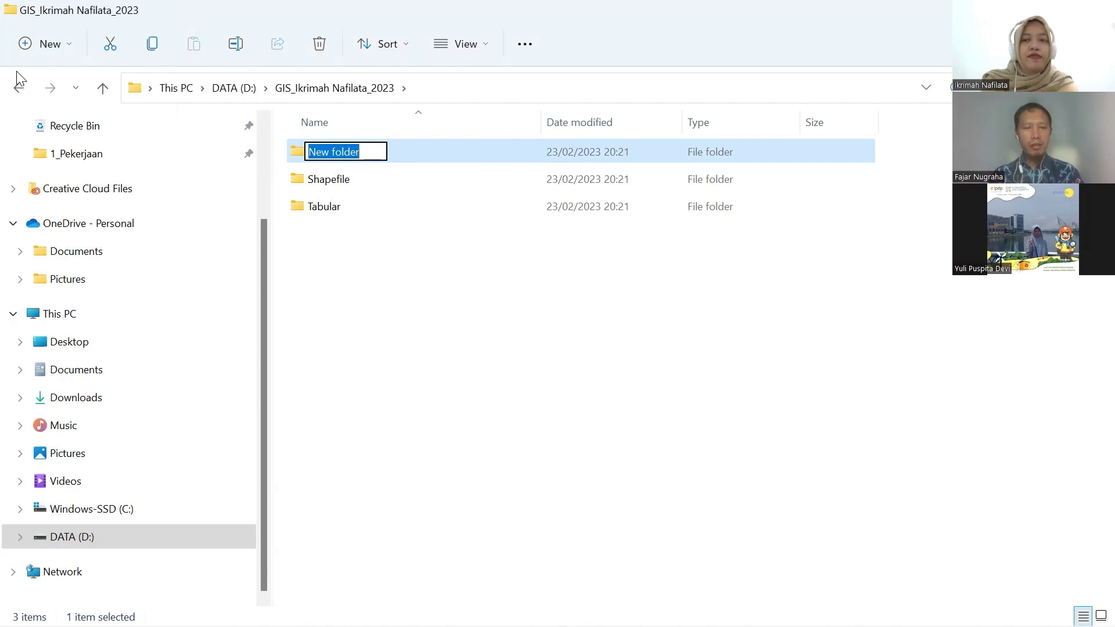
{"action": "type", "text": "Referend"}
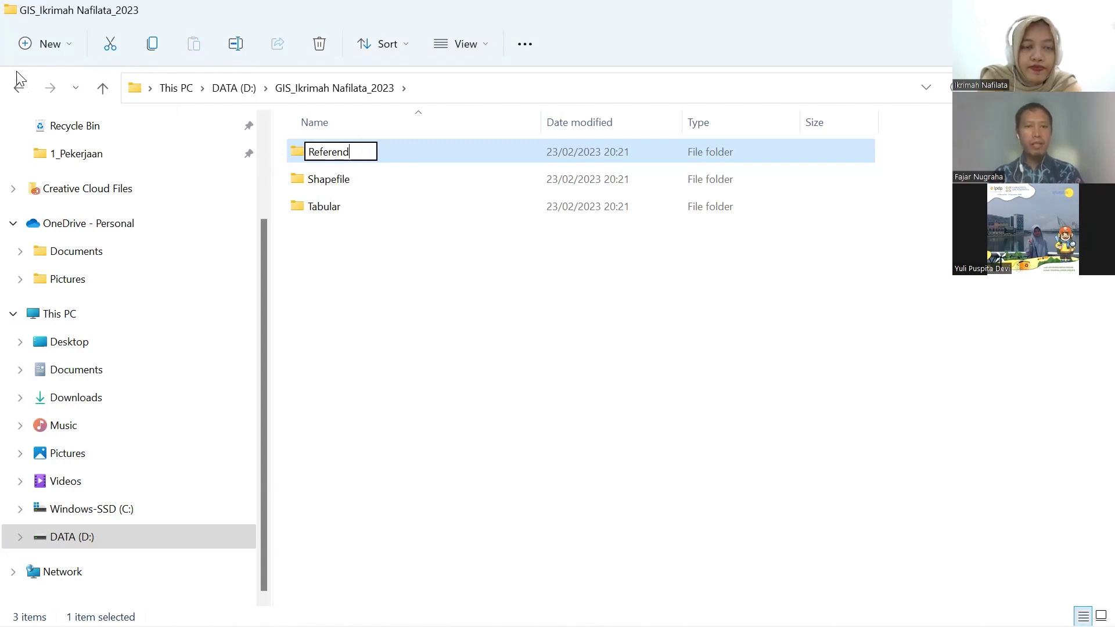
{"action": "key", "text": "BackSpace"}
{"action": "type", "text": "si"}
{"action": "left_click", "coordinate": [410, 315]}
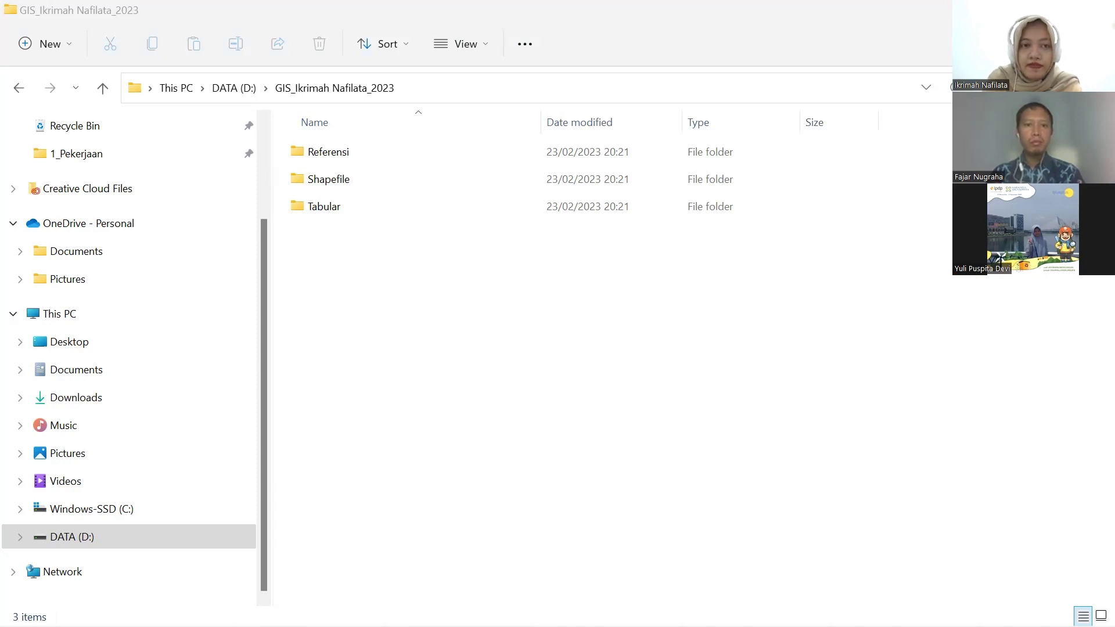
Open the document file_20191021015751.pdf from the Referensi folder.
{"action": "double_click", "coordinate": [333, 153]}
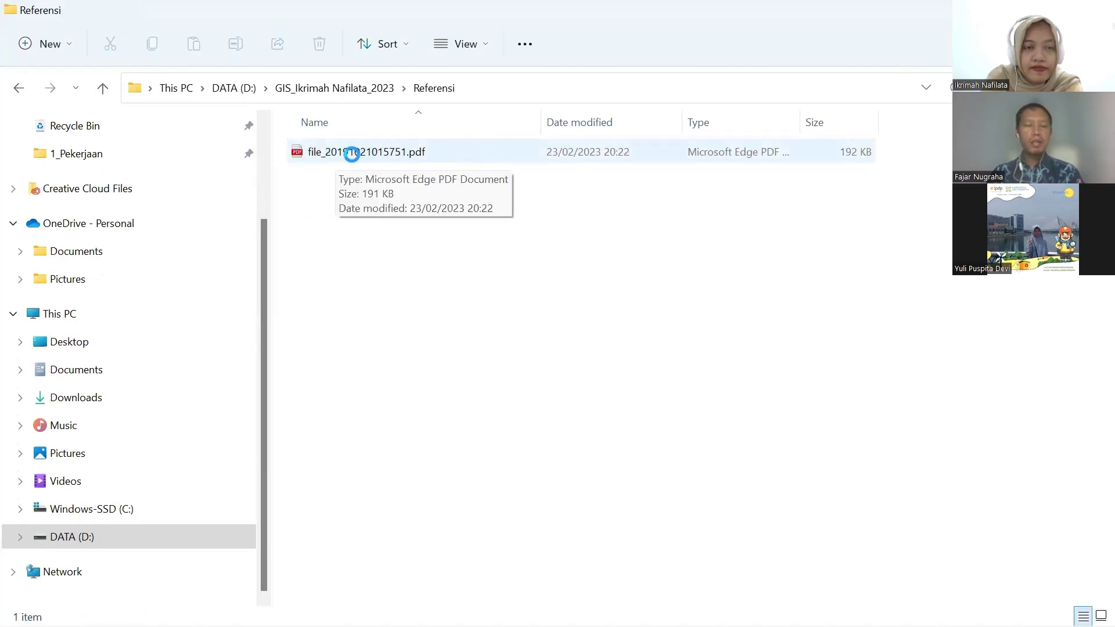
{"action": "left_click", "coordinate": [352, 154]}
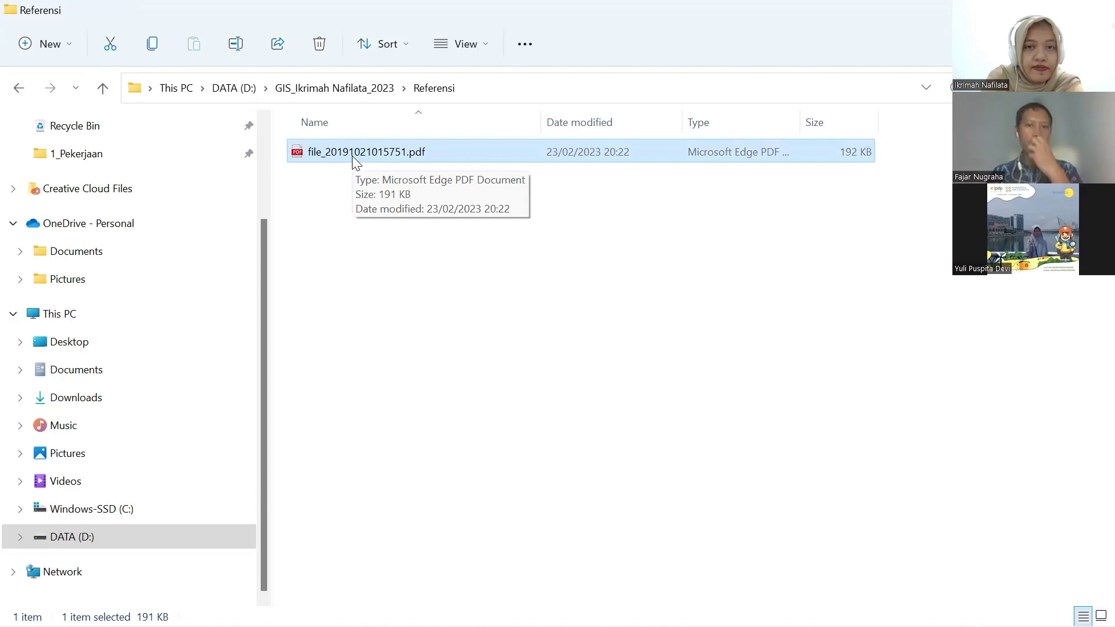
{"action": "double_click", "coordinate": [352, 153]}
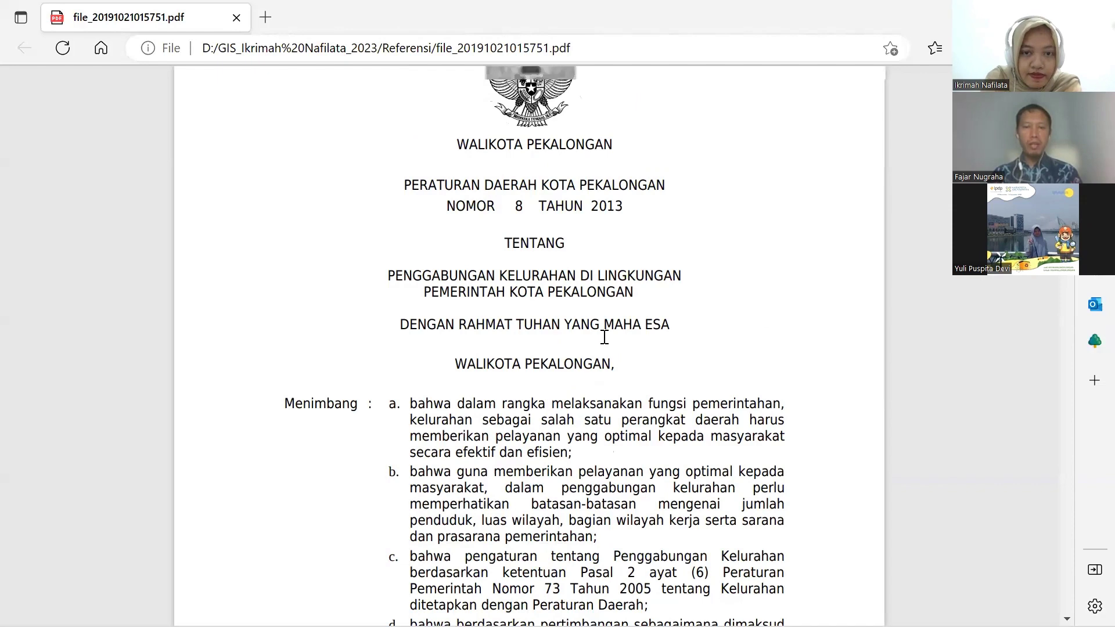
Read through the Pekalongan regulation down to the table listing the merged and unmerged kelurahan.
{"action": "scroll", "coordinate": [605, 336], "scroll_direction": "down", "scroll_amount": 10}
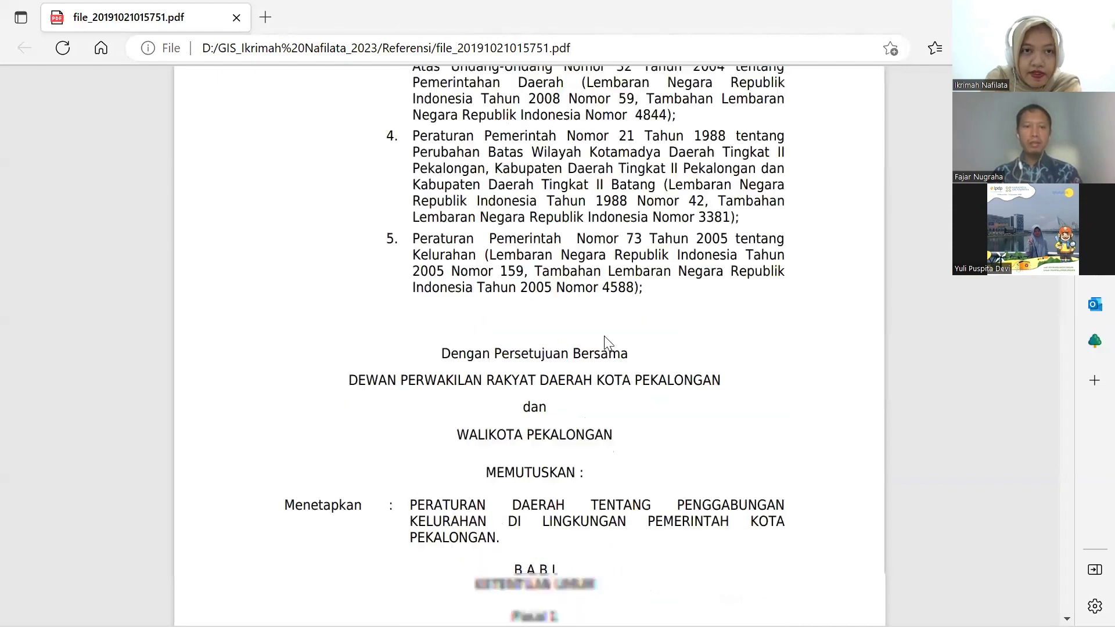
{"action": "scroll", "coordinate": [604, 335], "scroll_direction": "down", "scroll_amount": 10}
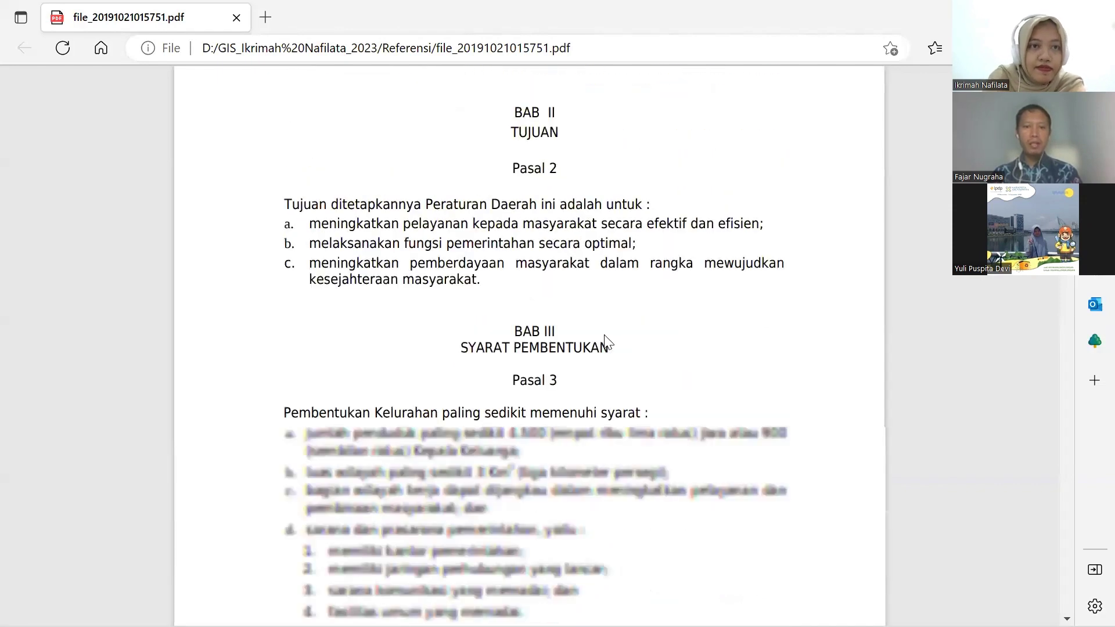
{"action": "scroll", "coordinate": [605, 342], "scroll_direction": "down", "scroll_amount": 6}
{"action": "scroll", "coordinate": [604, 338], "scroll_direction": "down", "scroll_amount": 8}
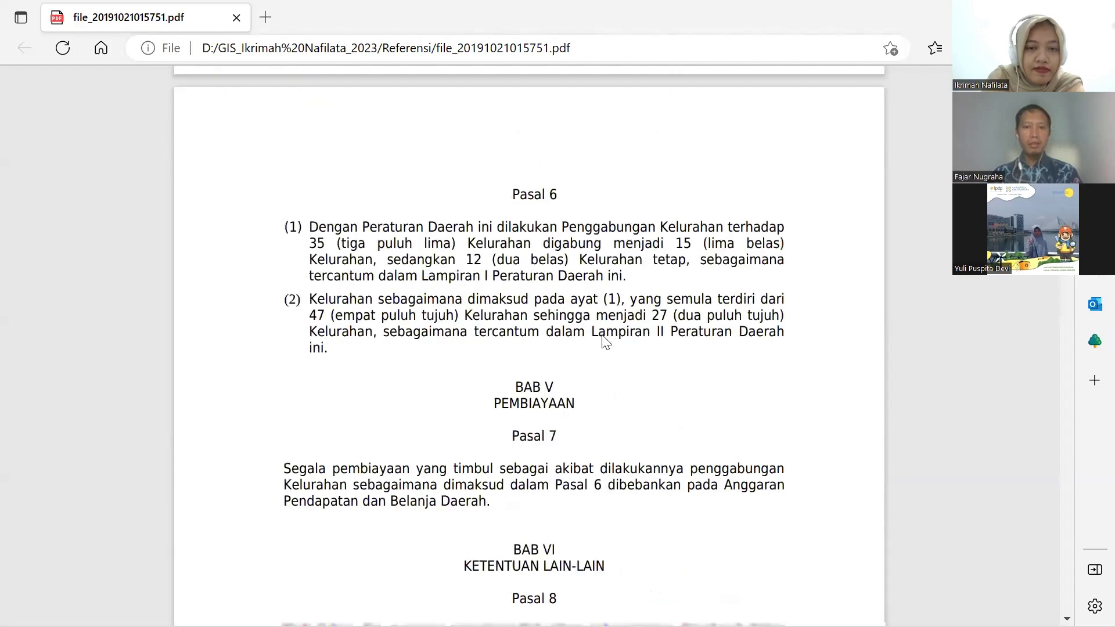
{"action": "scroll", "coordinate": [599, 341], "scroll_direction": "down", "scroll_amount": 12}
{"action": "scroll", "coordinate": [604, 347], "scroll_direction": "down", "scroll_amount": 12}
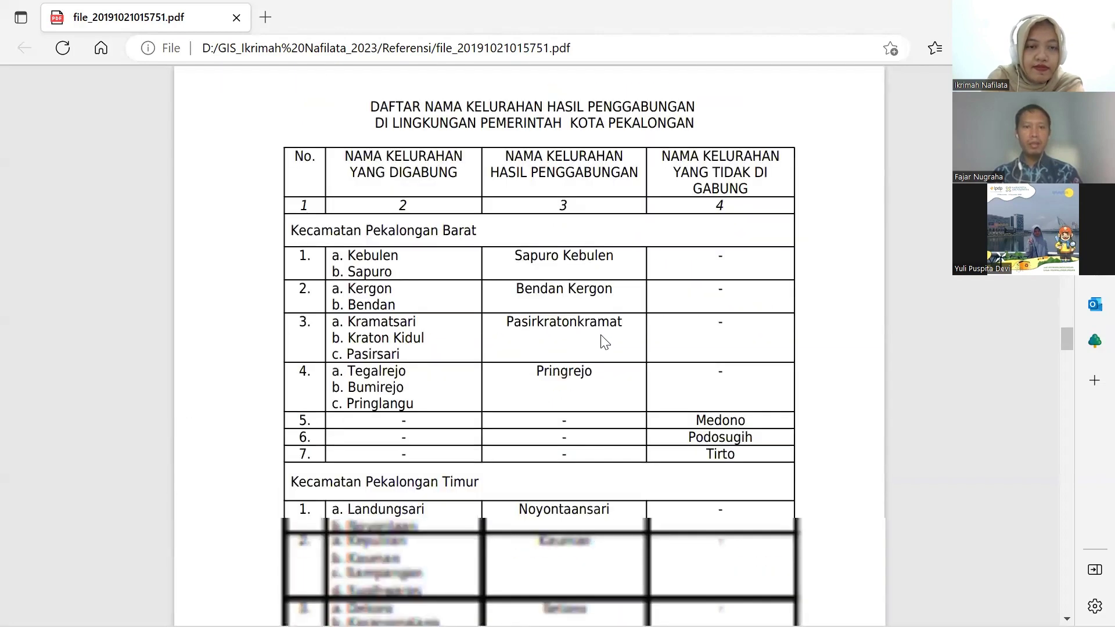
{"action": "scroll", "coordinate": [604, 342], "scroll_direction": "down", "scroll_amount": 1}
{"action": "scroll", "coordinate": [604, 341], "scroll_direction": "up", "scroll_amount": 1}
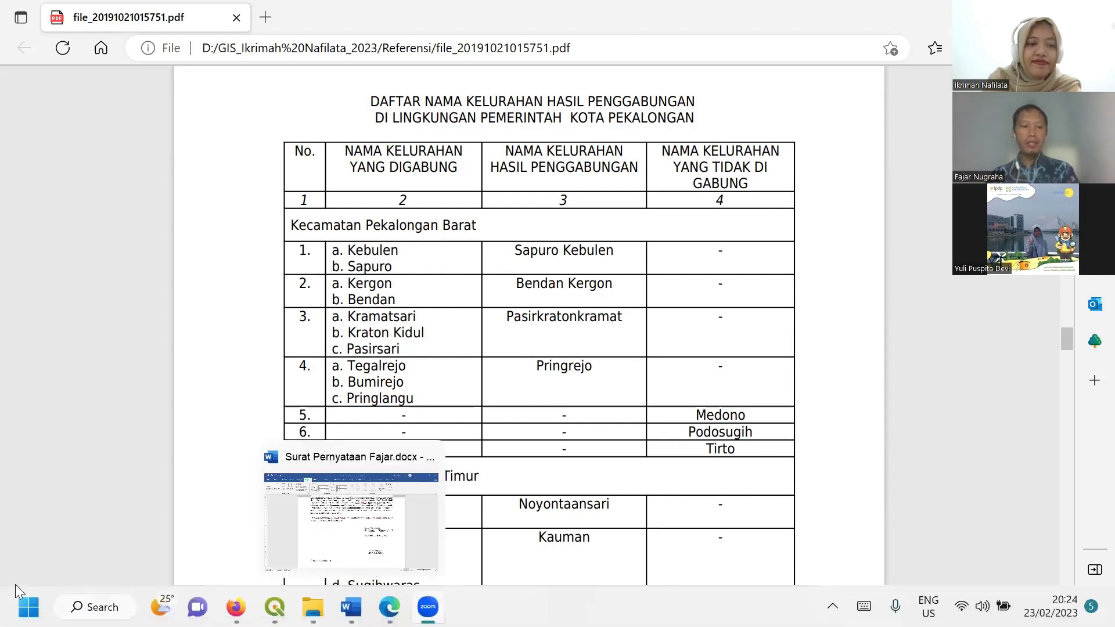
Launch QGIS Desktop and look through the D: drive folders in its file browser.
{"action": "left_click", "coordinate": [28, 614]}
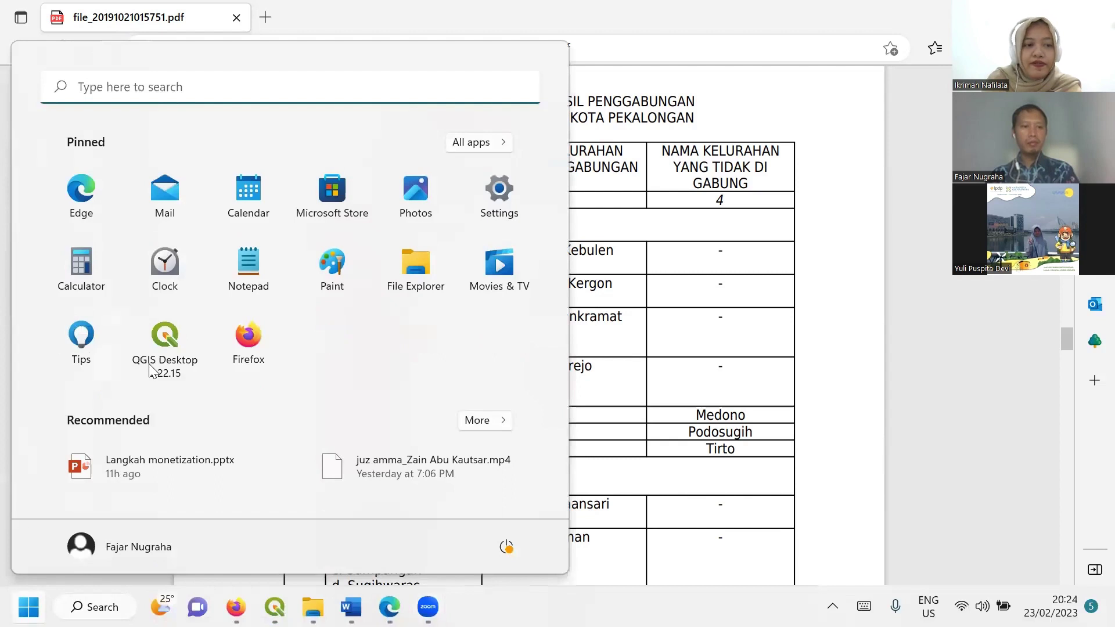
{"action": "left_click", "coordinate": [166, 338]}
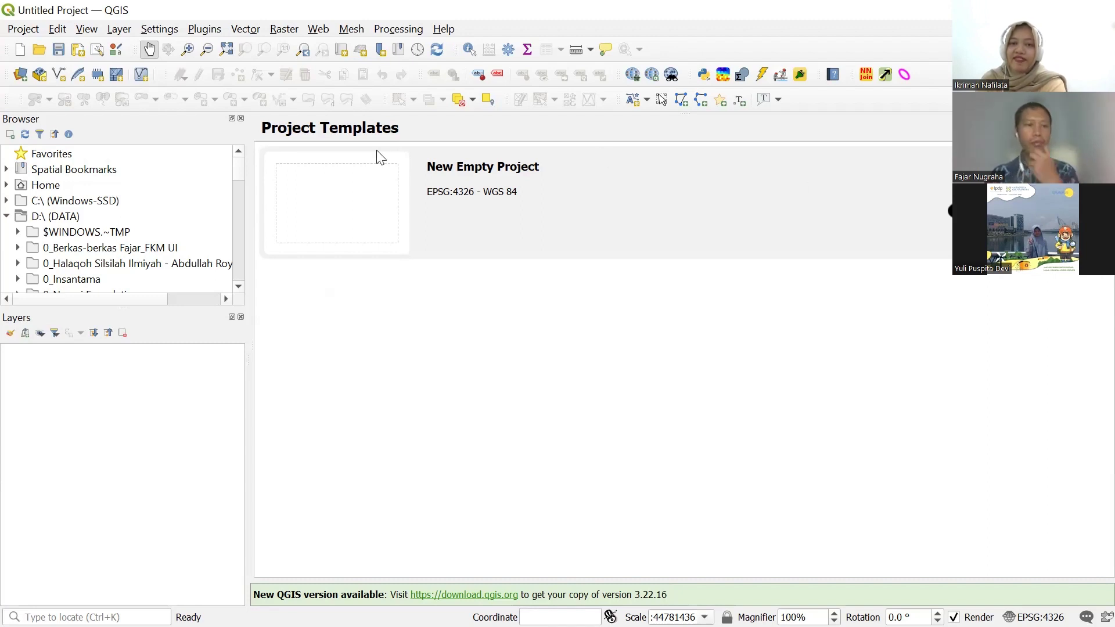
{"action": "scroll", "coordinate": [154, 221], "scroll_direction": "down", "scroll_amount": 5}
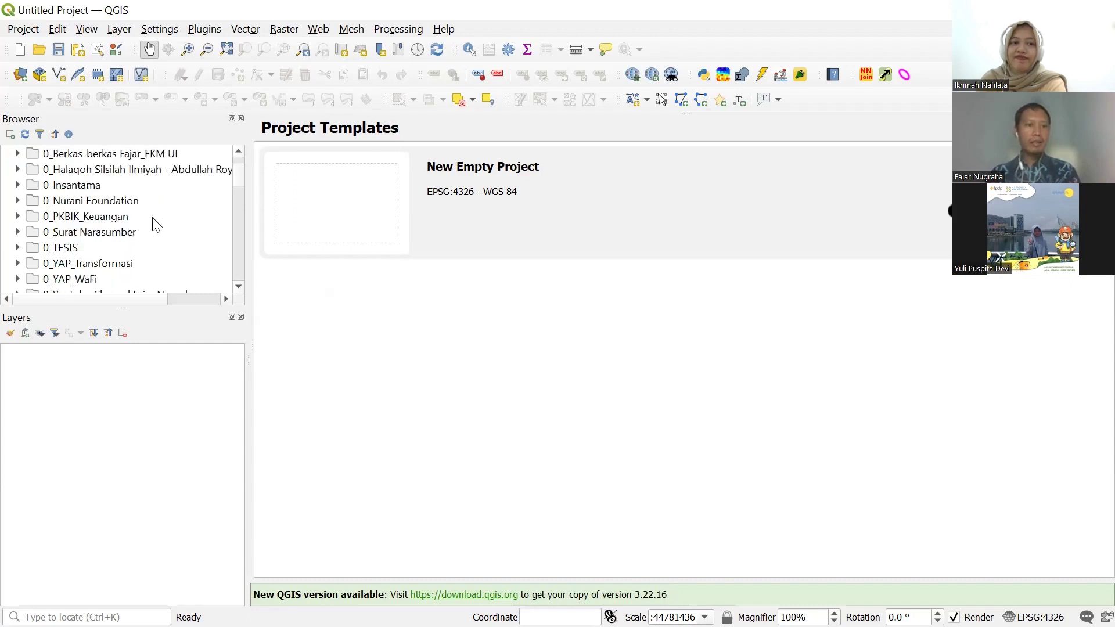
Switch to File Explorer, open the DATA (D:) drive and look through its folders for the shapefile collection.
{"action": "mouse_move", "coordinate": [324, 583]}
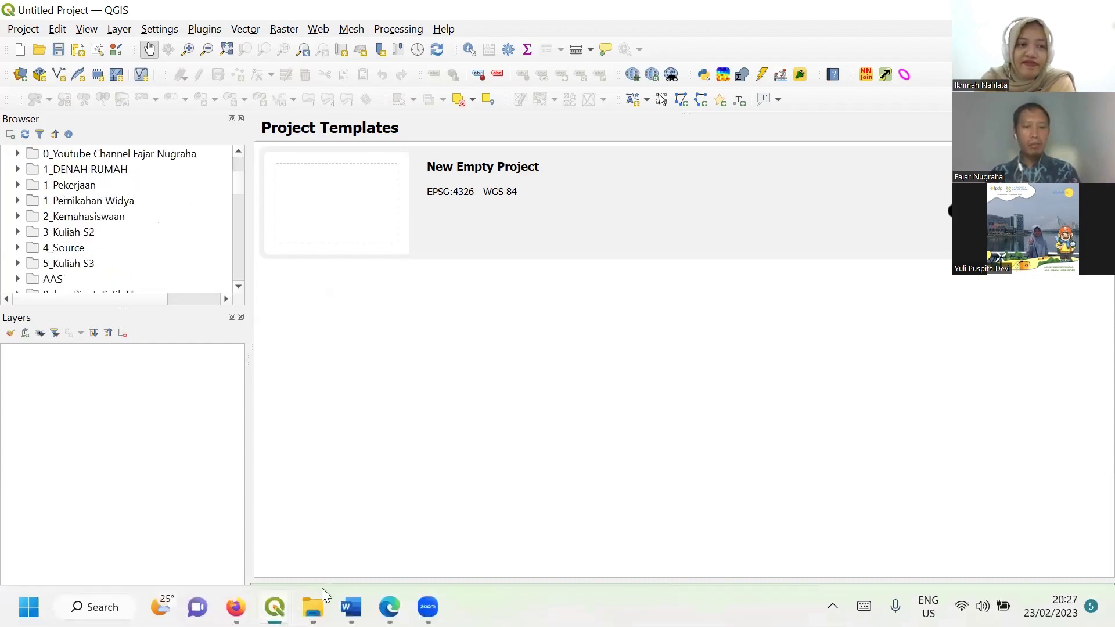
{"action": "mouse_move", "coordinate": [313, 606]}
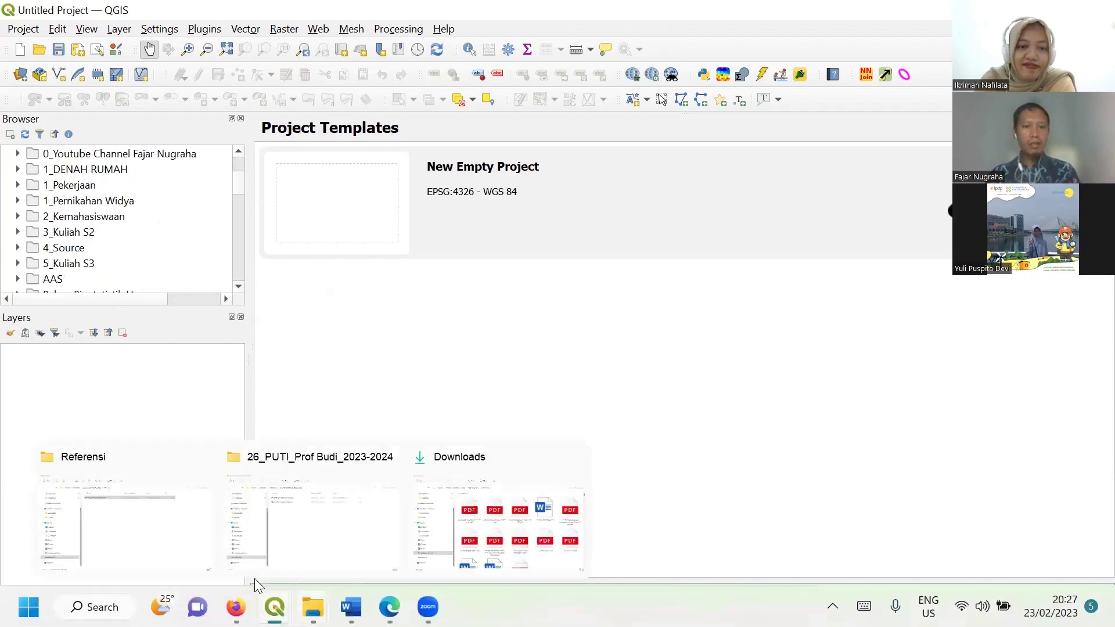
{"action": "left_click", "coordinate": [93, 512]}
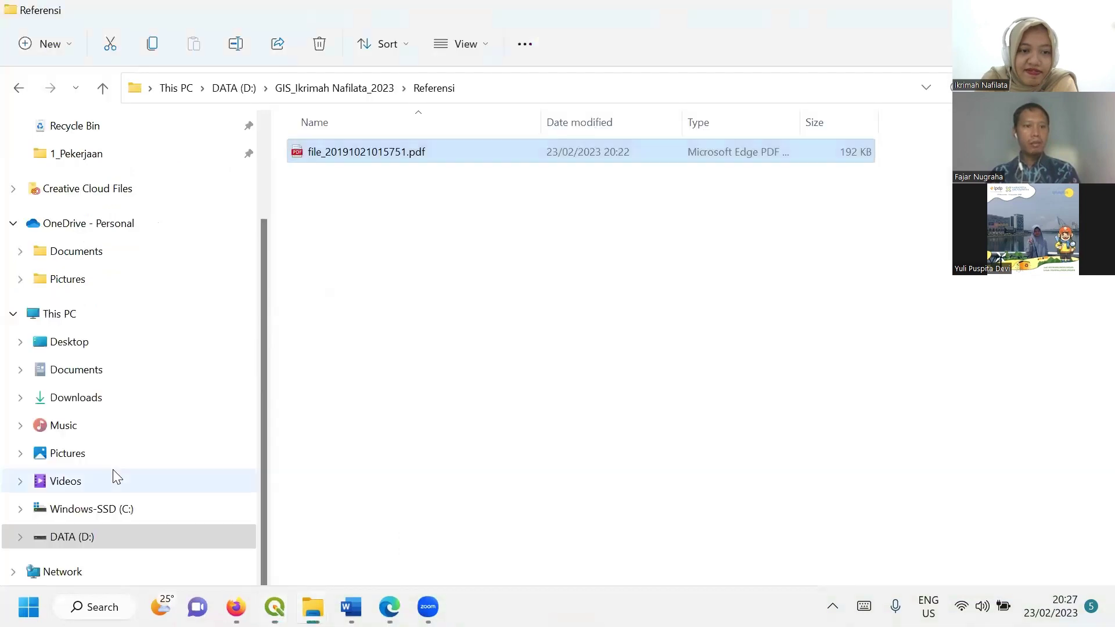
{"action": "left_click", "coordinate": [90, 545]}
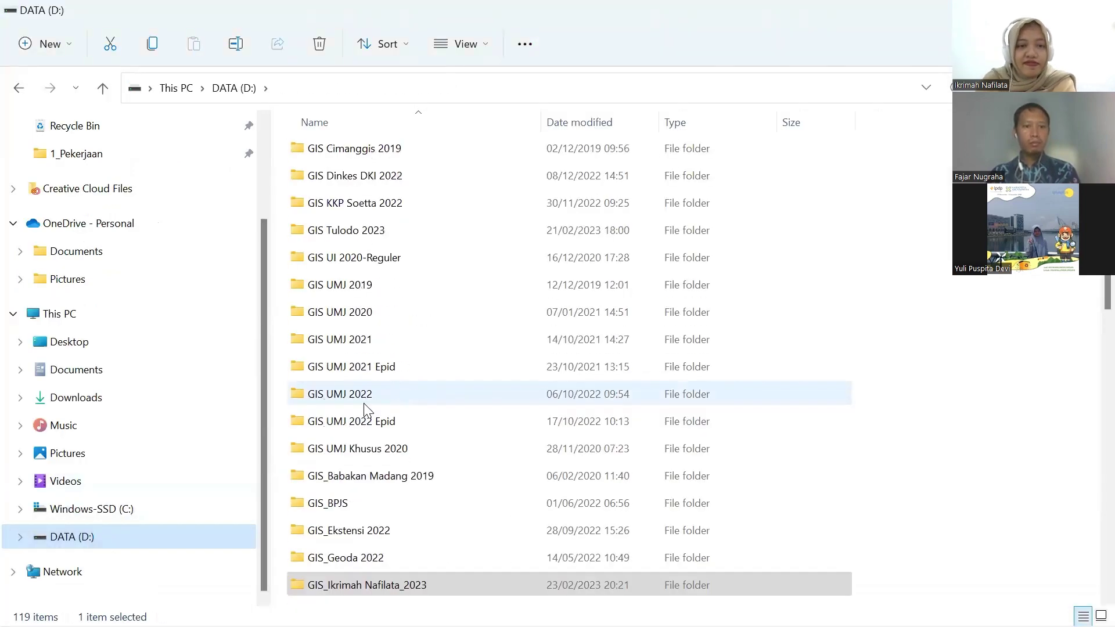
{"action": "scroll", "coordinate": [365, 406], "scroll_direction": "up", "scroll_amount": 7}
{"action": "scroll", "coordinate": [365, 404], "scroll_direction": "up", "scroll_amount": 3}
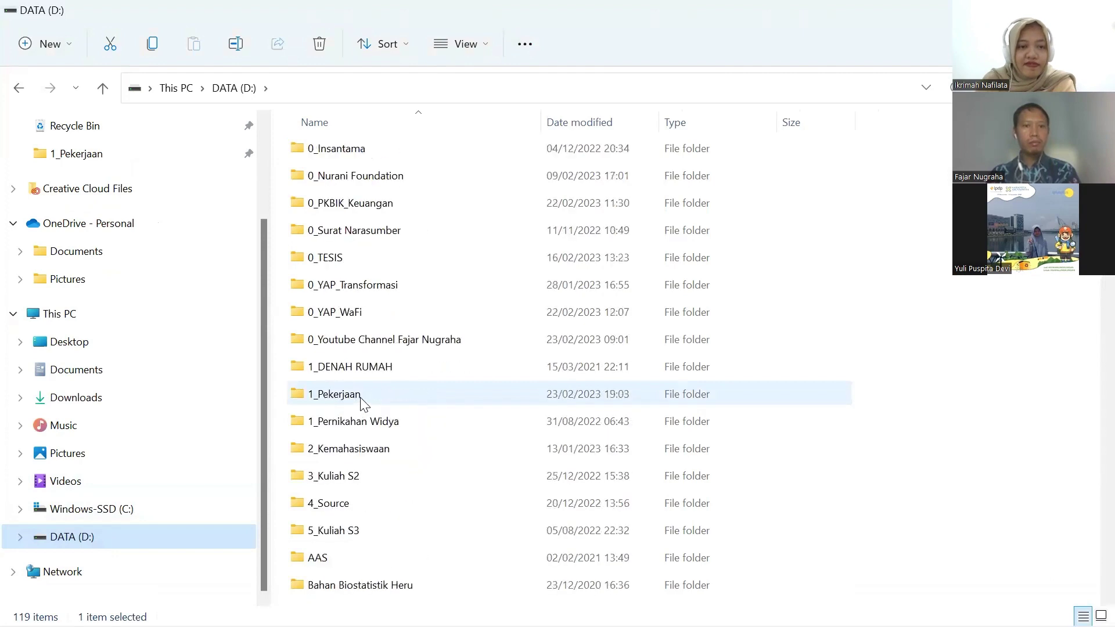
{"action": "scroll", "coordinate": [363, 403], "scroll_direction": "down", "scroll_amount": 1}
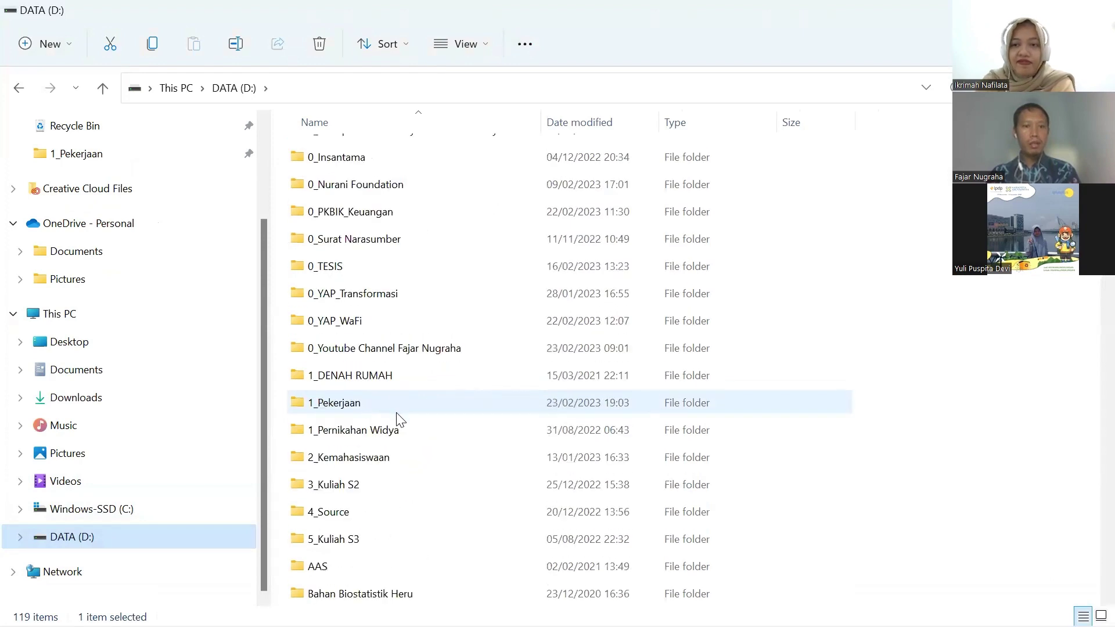
{"action": "scroll", "coordinate": [398, 420], "scroll_direction": "down", "scroll_amount": 1}
{"action": "mouse_move", "coordinate": [400, 625]}
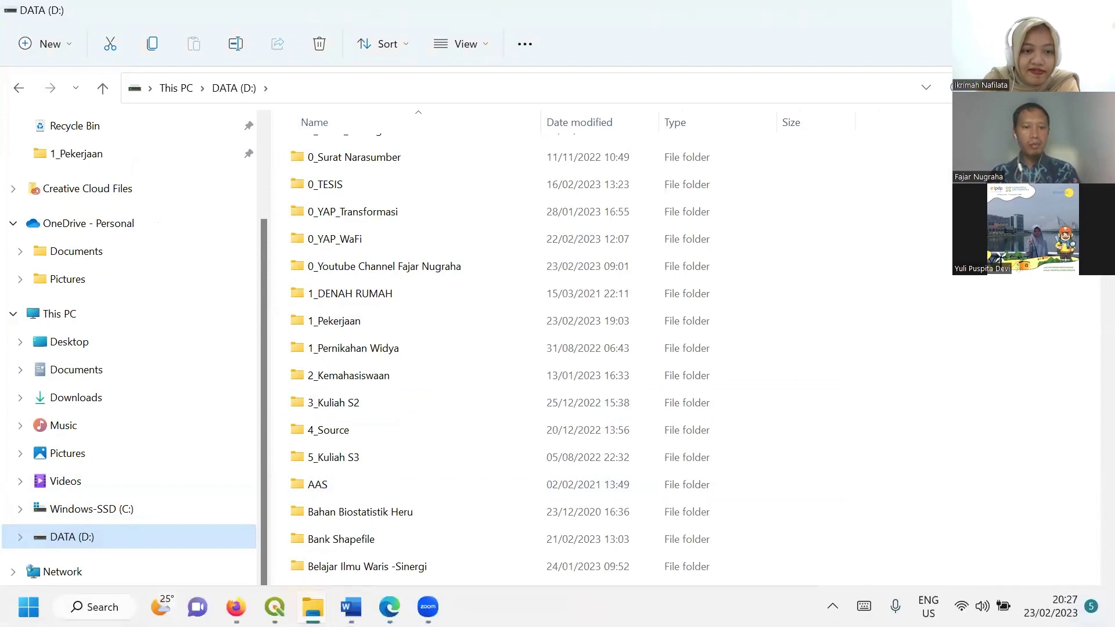
{"action": "left_click", "coordinate": [236, 534]}
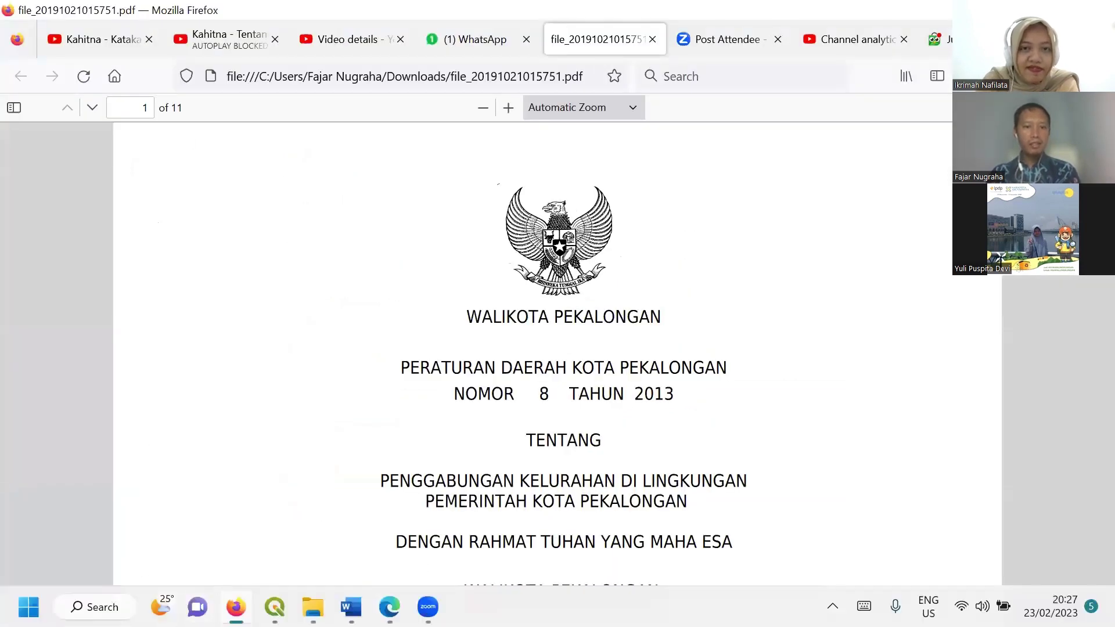
{"action": "left_click", "coordinate": [235, 607]}
{"action": "left_click", "coordinate": [235, 606]}
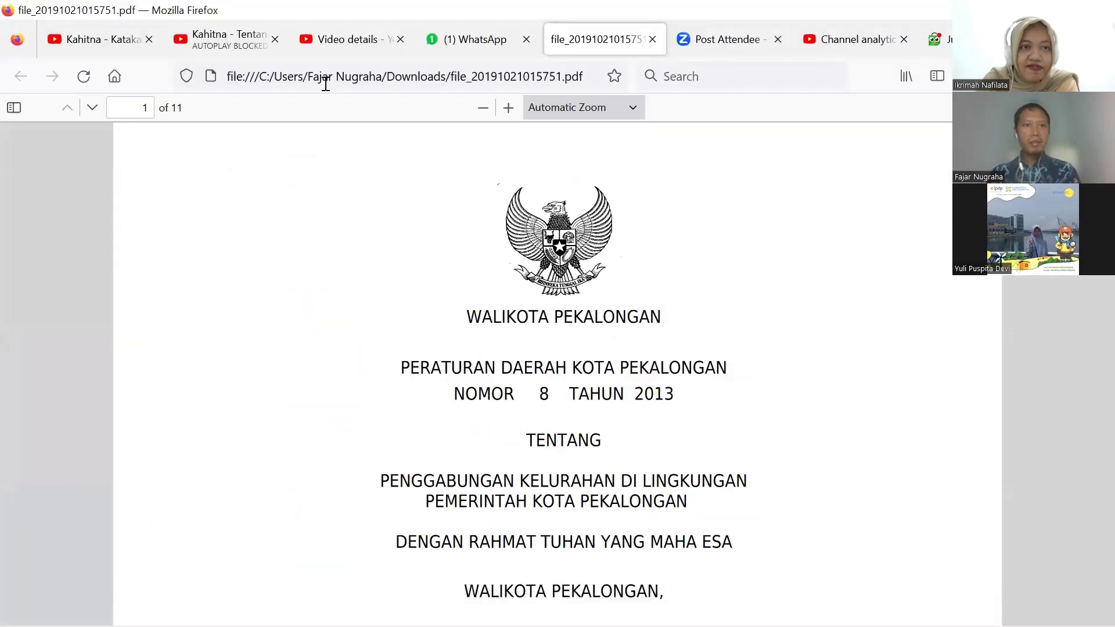
{"action": "left_click", "coordinate": [244, 601]}
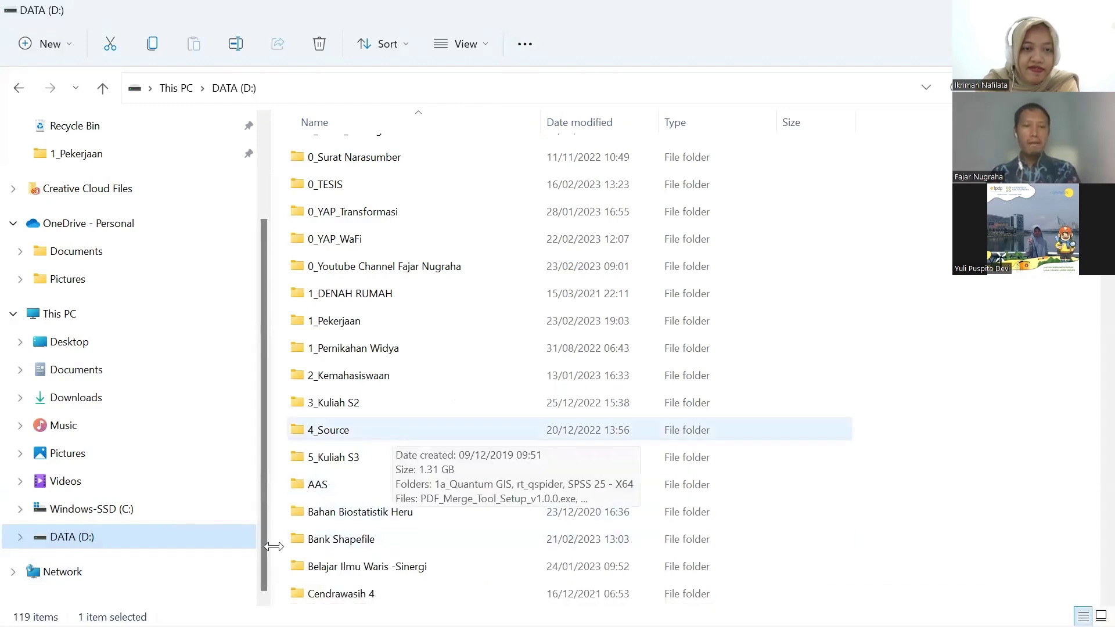
Open the Bank Shapefile folder on the D: drive and look through its contents for the Pekalongan shapefile.
{"action": "double_click", "coordinate": [366, 462]}
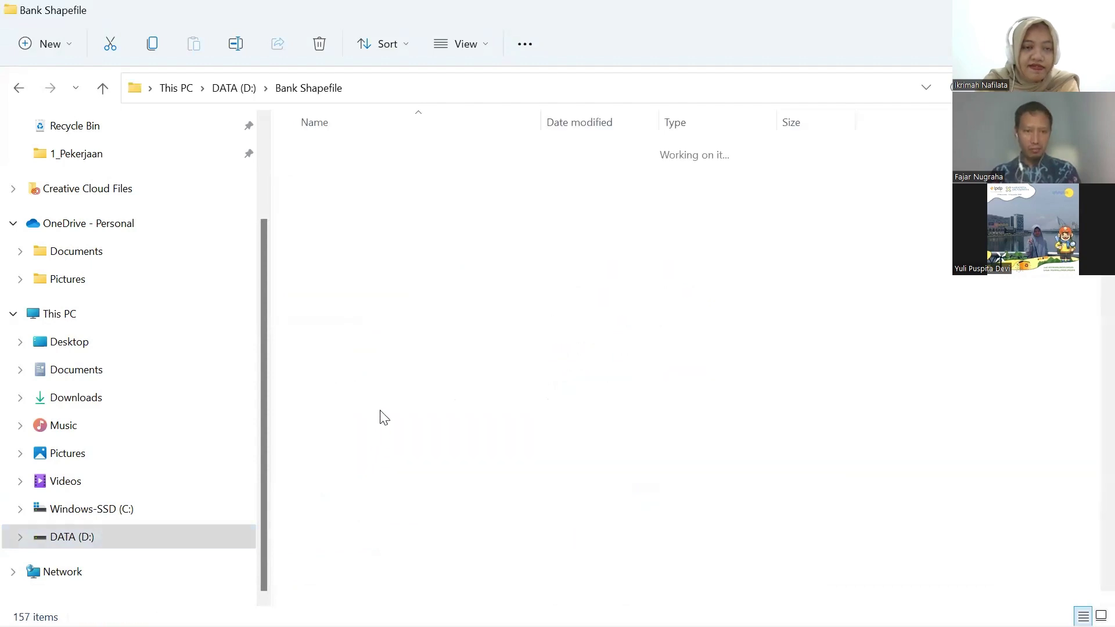
{"action": "scroll", "coordinate": [400, 386], "scroll_direction": "down", "scroll_amount": 1}
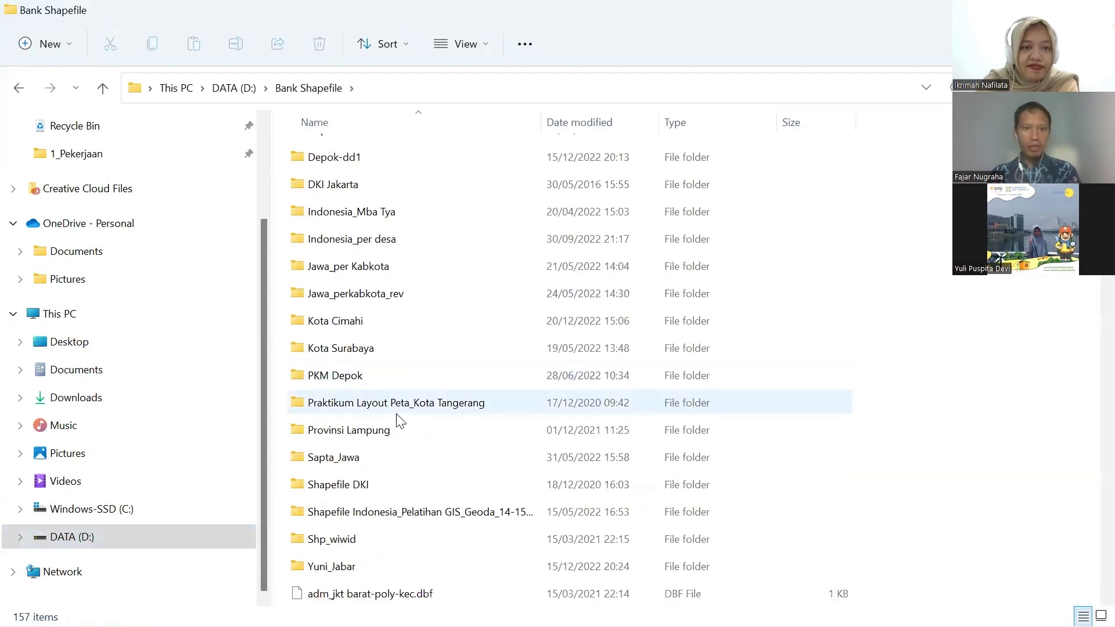
{"action": "scroll", "coordinate": [398, 423], "scroll_direction": "down", "scroll_amount": 1}
{"action": "scroll", "coordinate": [399, 423], "scroll_direction": "up", "scroll_amount": 2}
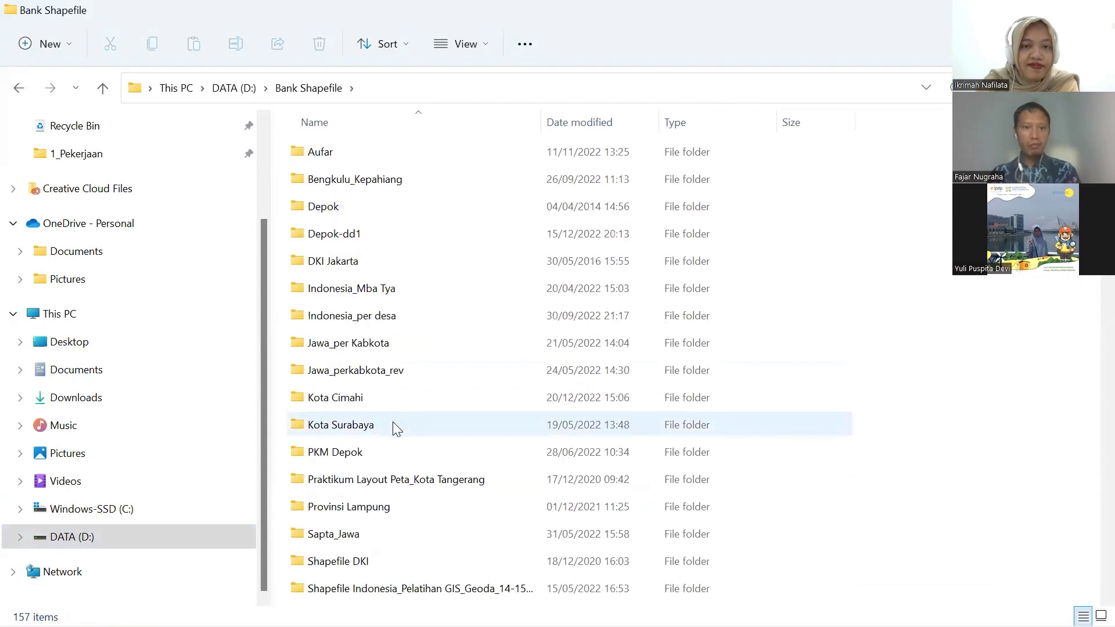
{"action": "scroll", "coordinate": [395, 423], "scroll_direction": "down", "scroll_amount": 5}
{"action": "scroll", "coordinate": [394, 437], "scroll_direction": "down", "scroll_amount": 10}
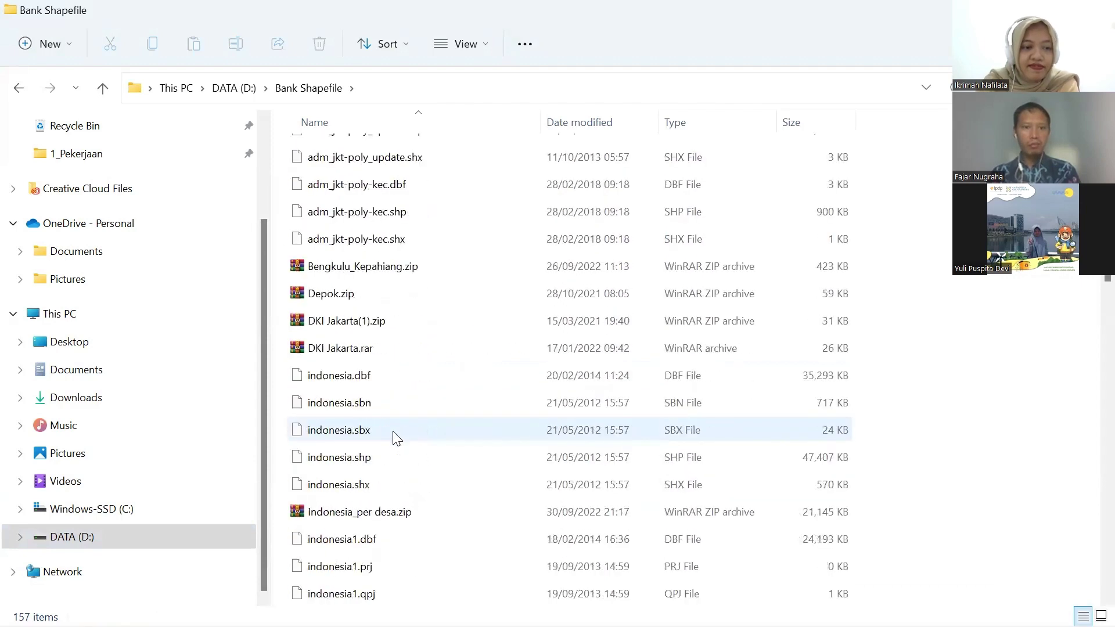
{"action": "scroll", "coordinate": [393, 438], "scroll_direction": "up", "scroll_amount": 10}
{"action": "scroll", "coordinate": [394, 438], "scroll_direction": "up", "scroll_amount": 4}
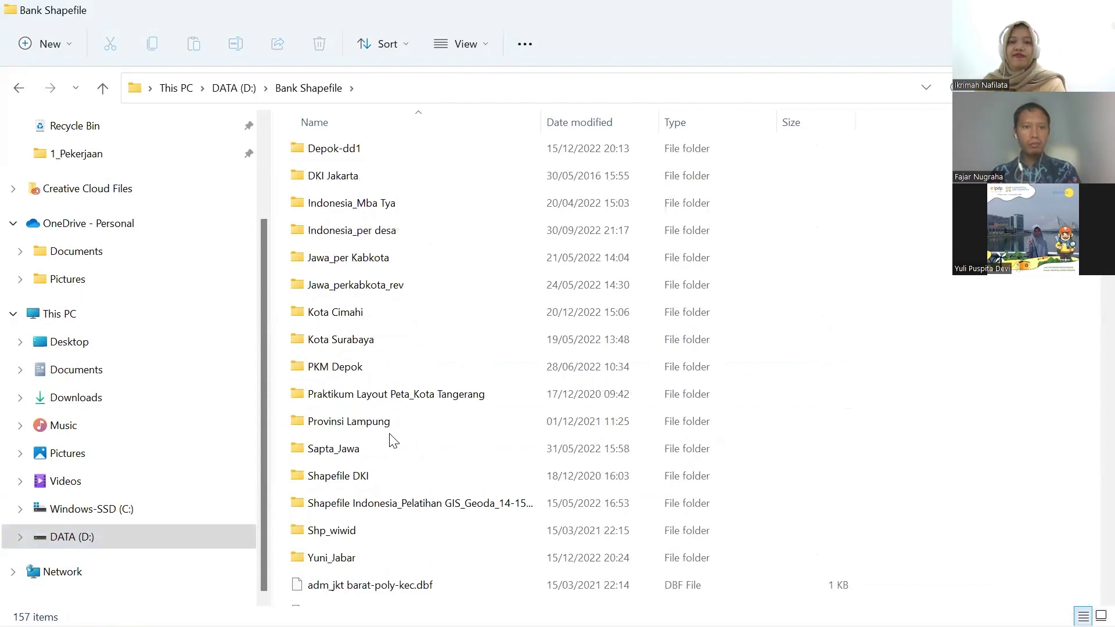
{"action": "scroll", "coordinate": [393, 441], "scroll_direction": "up", "scroll_amount": 1}
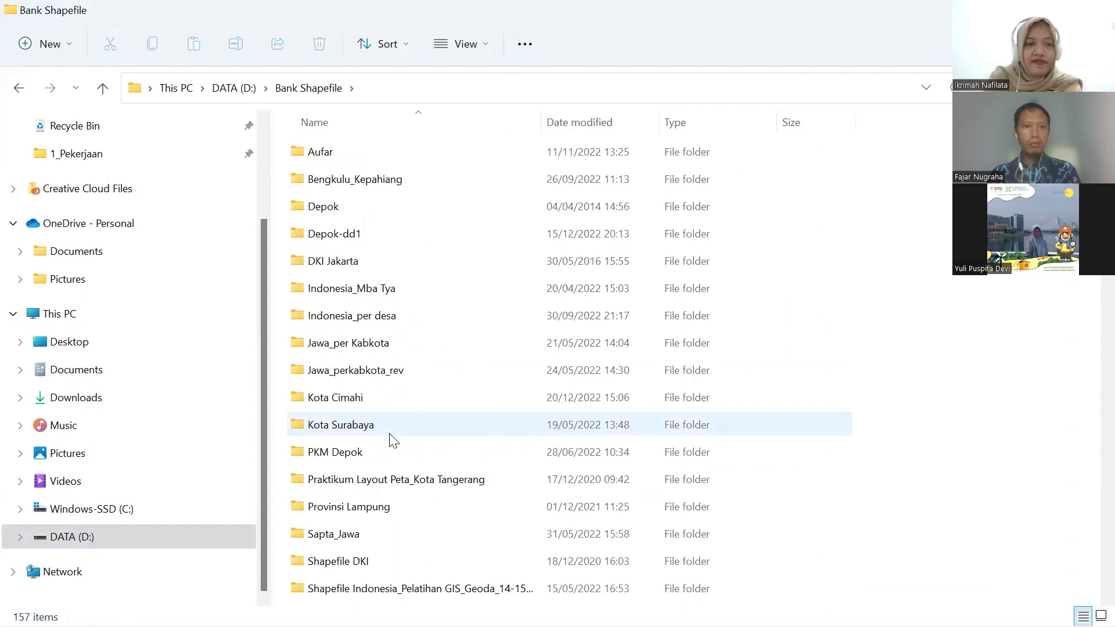
Sort the folder by date modified, newest first, and copy the five Kota Pekalongan_Desa files (.cpg, .dbf, .qmd, .shp, .shx).
{"action": "left_click", "coordinate": [596, 124]}
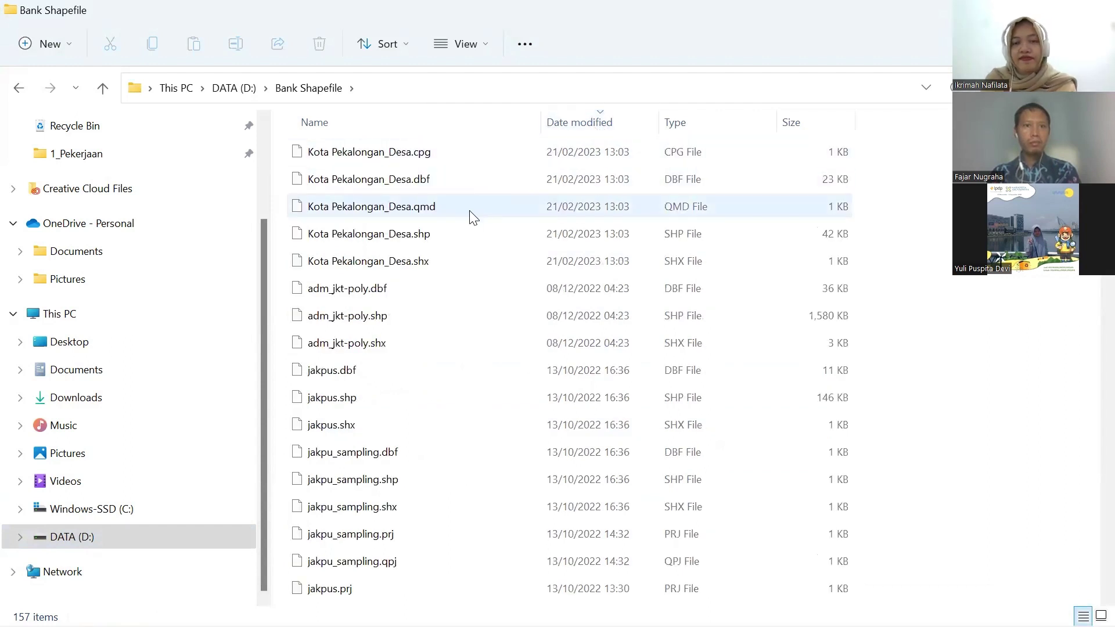
{"action": "left_click", "coordinate": [393, 261]}
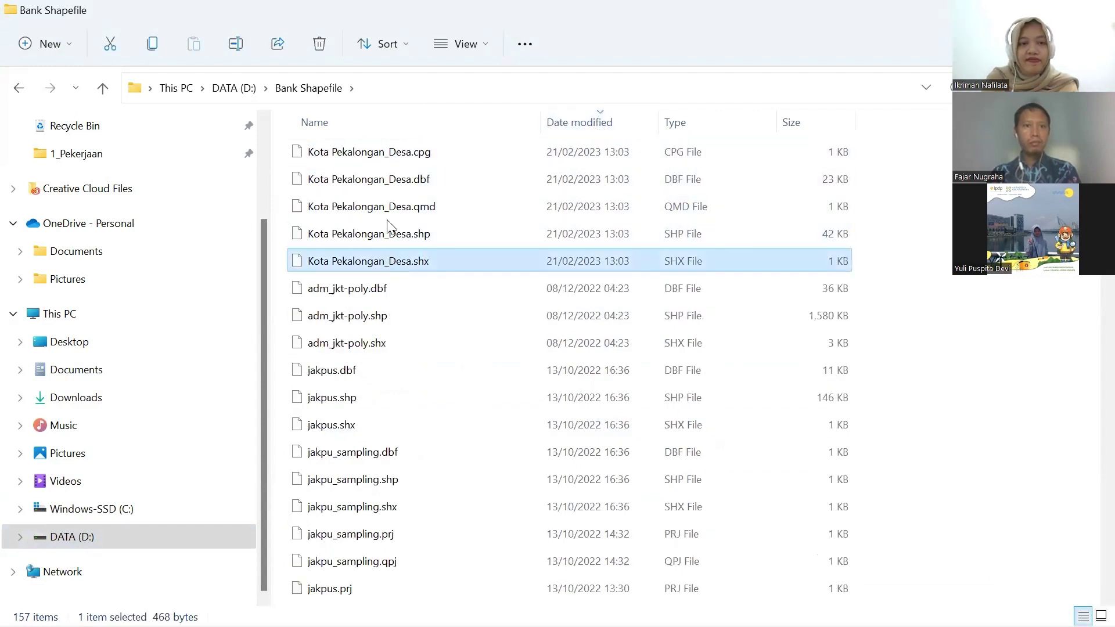
{"action": "left_click", "coordinate": [397, 154], "text": "shift"}
{"action": "key", "text": "ctrl+c"}
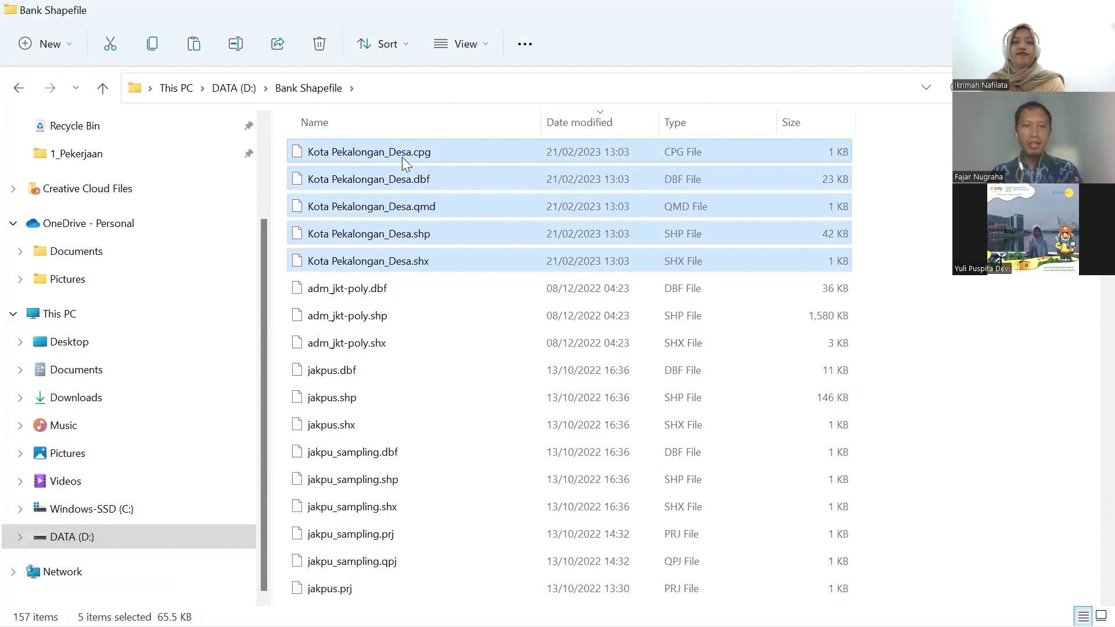
Re-sort the folder by name and back by date modified, and reselect the five Kota Pekalongan_Desa files.
{"action": "left_click", "coordinate": [473, 119]}
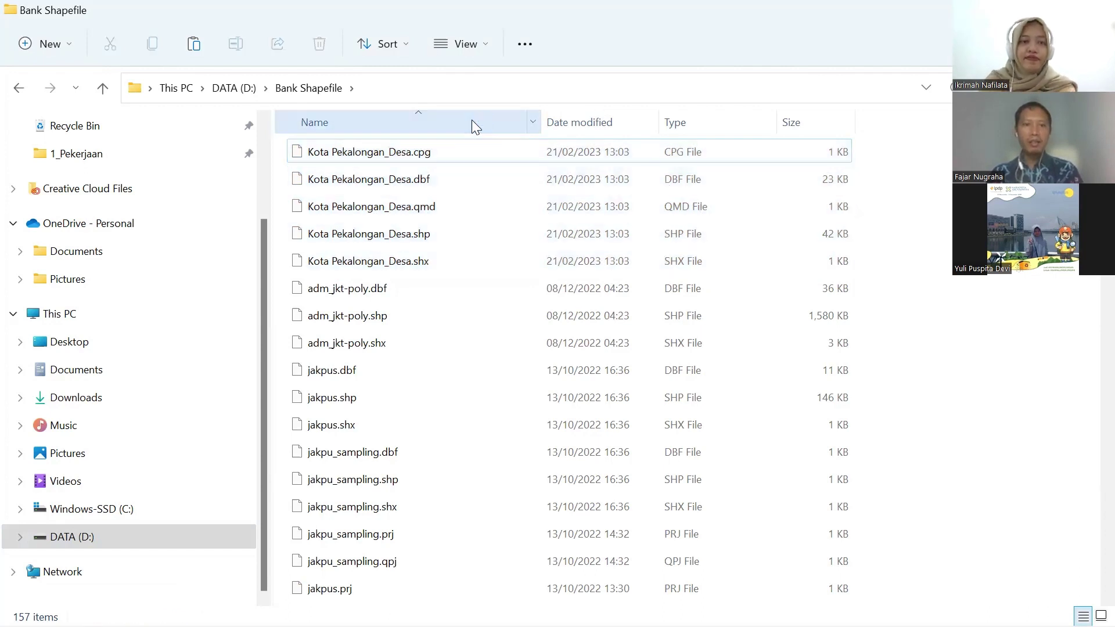
{"action": "left_click", "coordinate": [467, 121]}
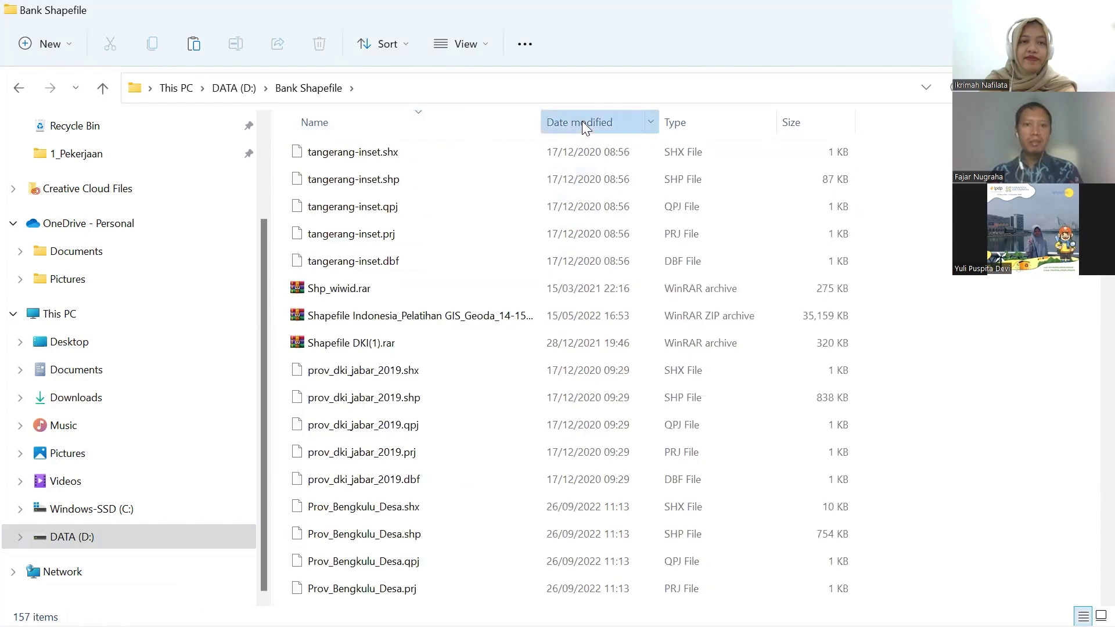
{"action": "left_click", "coordinate": [582, 122]}
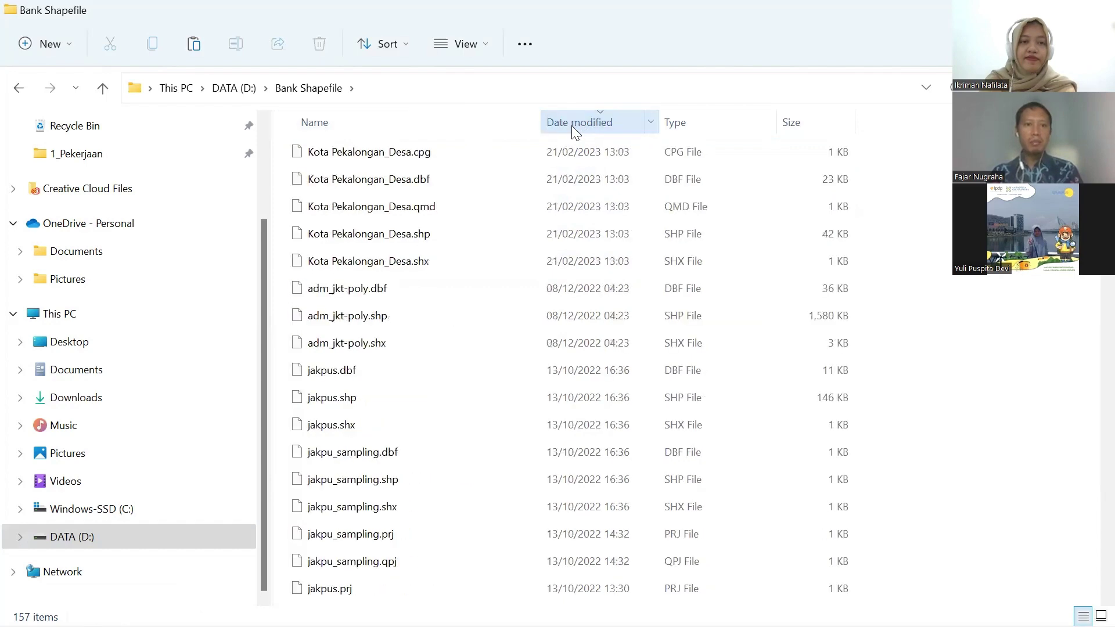
{"action": "left_click", "coordinate": [366, 155]}
{"action": "left_click", "coordinate": [352, 263], "text": "shift"}
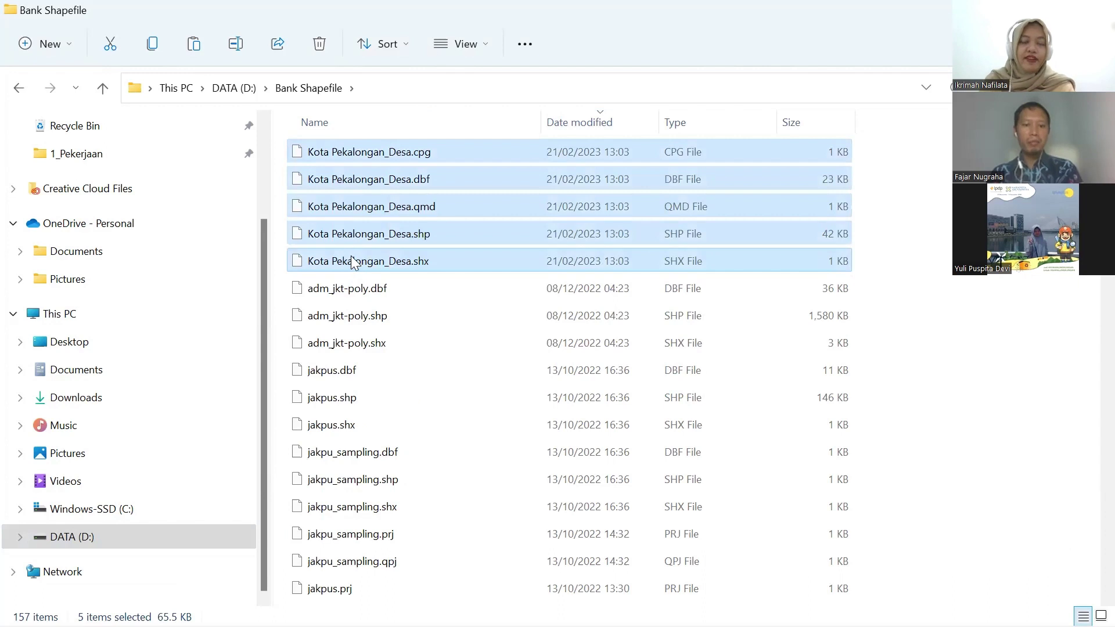
Return to the DATA (D:) drive and open the 2023 GIS project folder created for this session.
{"action": "mouse_move", "coordinate": [420, 598]}
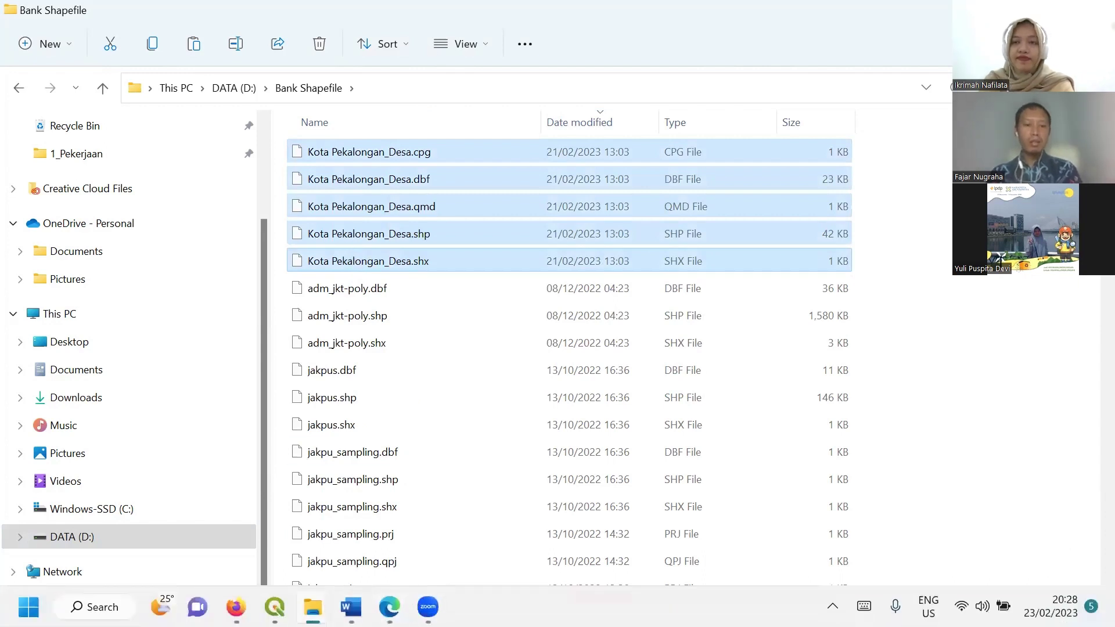
{"action": "left_click", "coordinate": [313, 606]}
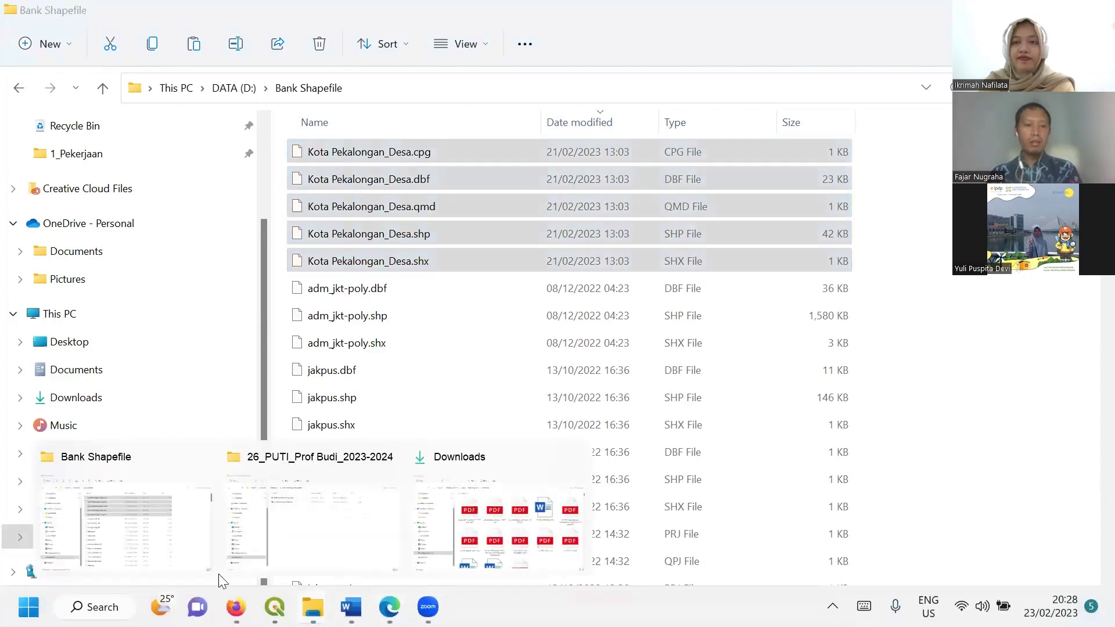
{"action": "left_click", "coordinate": [151, 540]}
{"action": "left_click", "coordinate": [95, 536]}
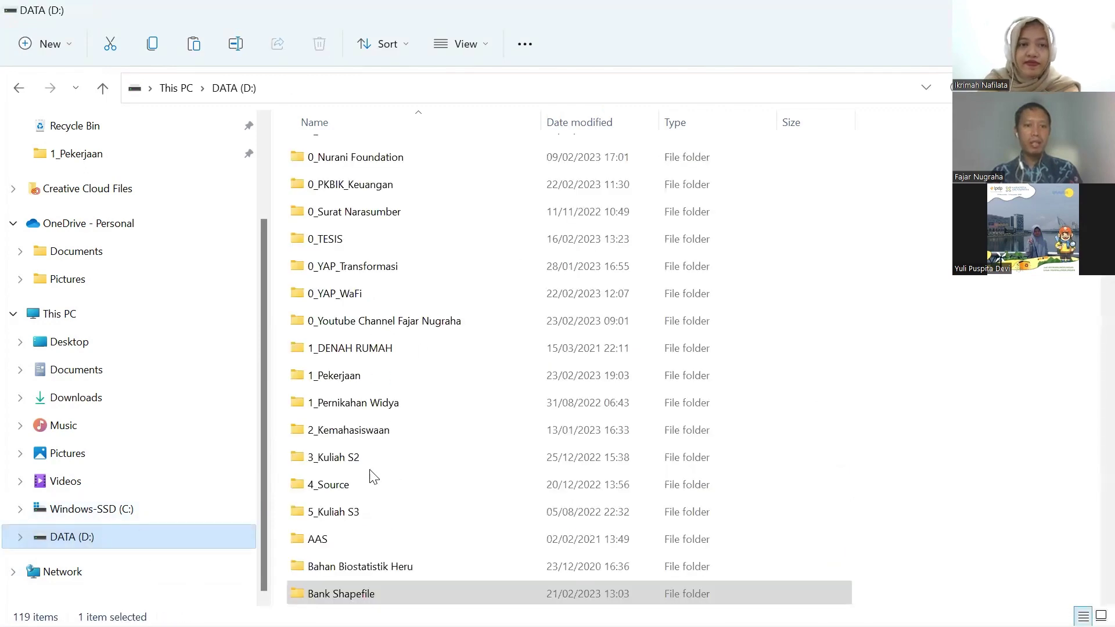
{"action": "scroll", "coordinate": [368, 475], "scroll_direction": "down", "scroll_amount": 12}
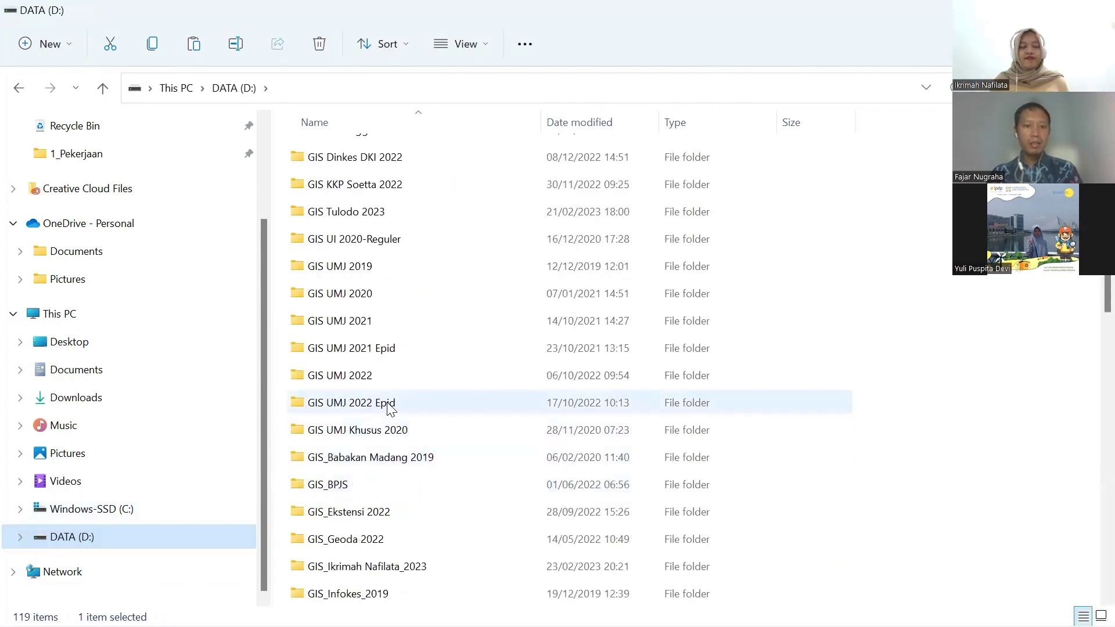
{"action": "double_click", "coordinate": [334, 567]}
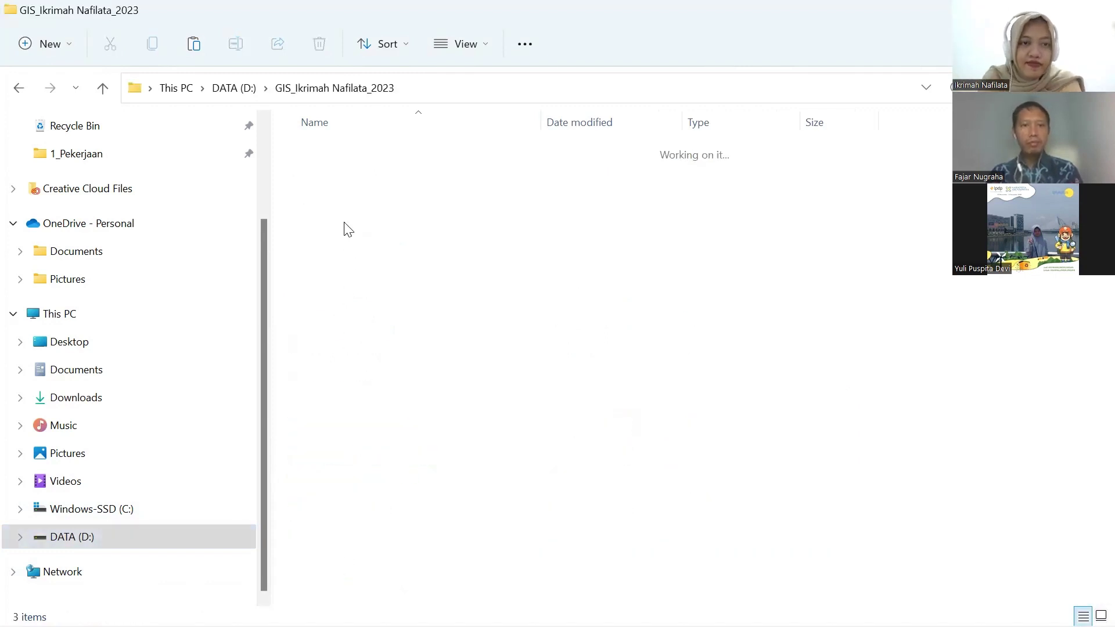
Paste the copied Kota Pekalongan_Desa files into the project's Shapefile subfolder.
{"action": "left_click", "coordinate": [346, 190]}
{"action": "double_click", "coordinate": [347, 191]}
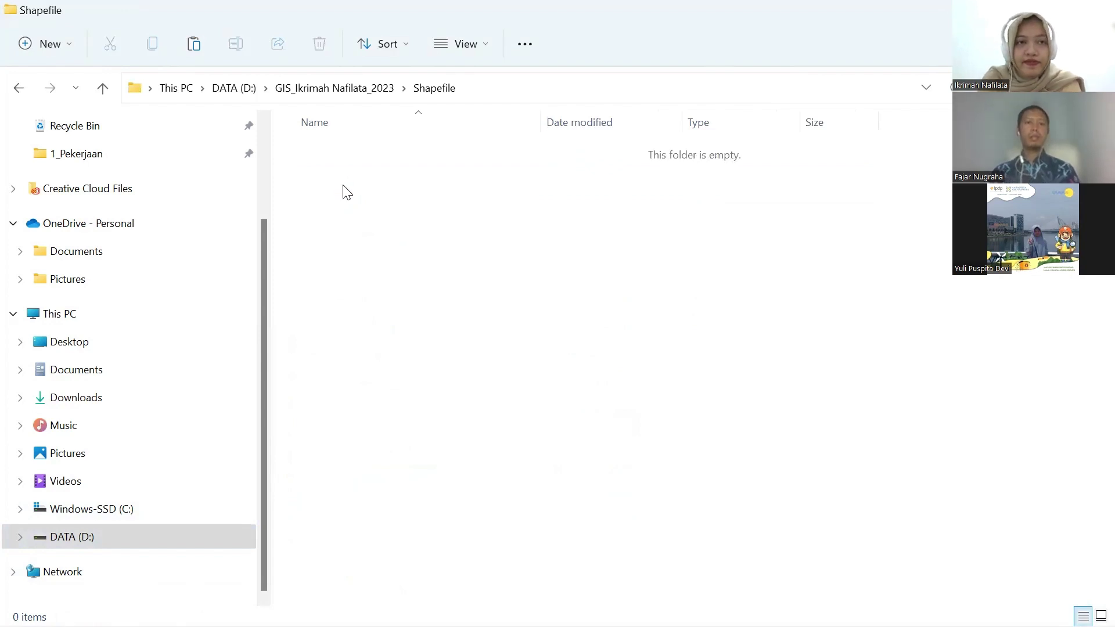
{"action": "key", "text": "ctrl+v"}
{"action": "left_click", "coordinate": [430, 386]}
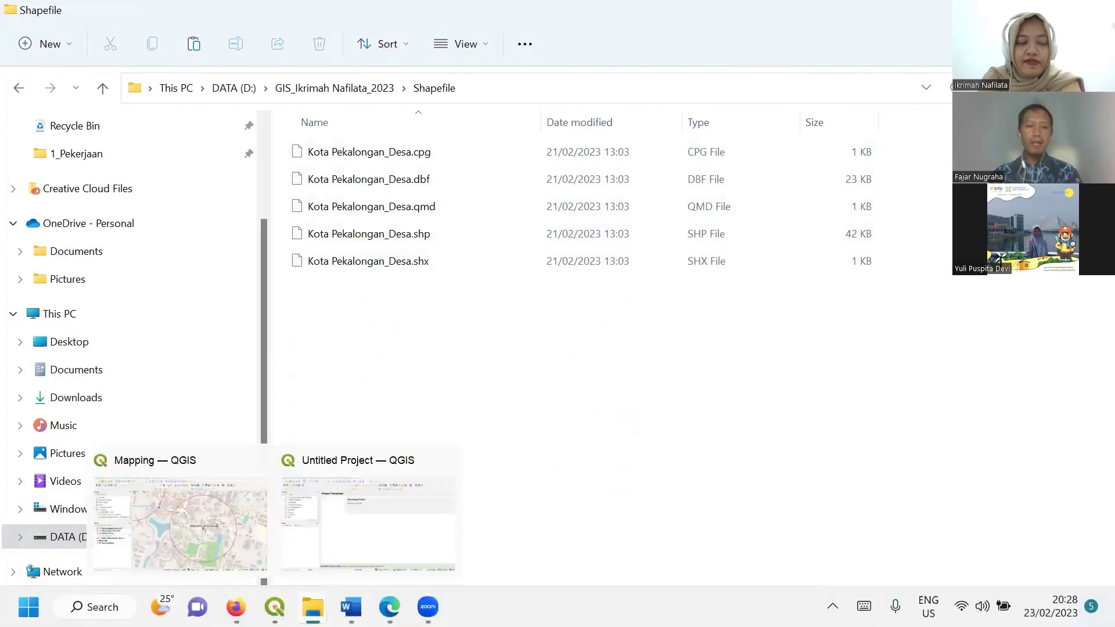
Switch to the untitled QGIS project and expand the 2023 GIS project folder's Shapefile subfolder in the D: drive file tree.
{"action": "mouse_move", "coordinate": [274, 607]}
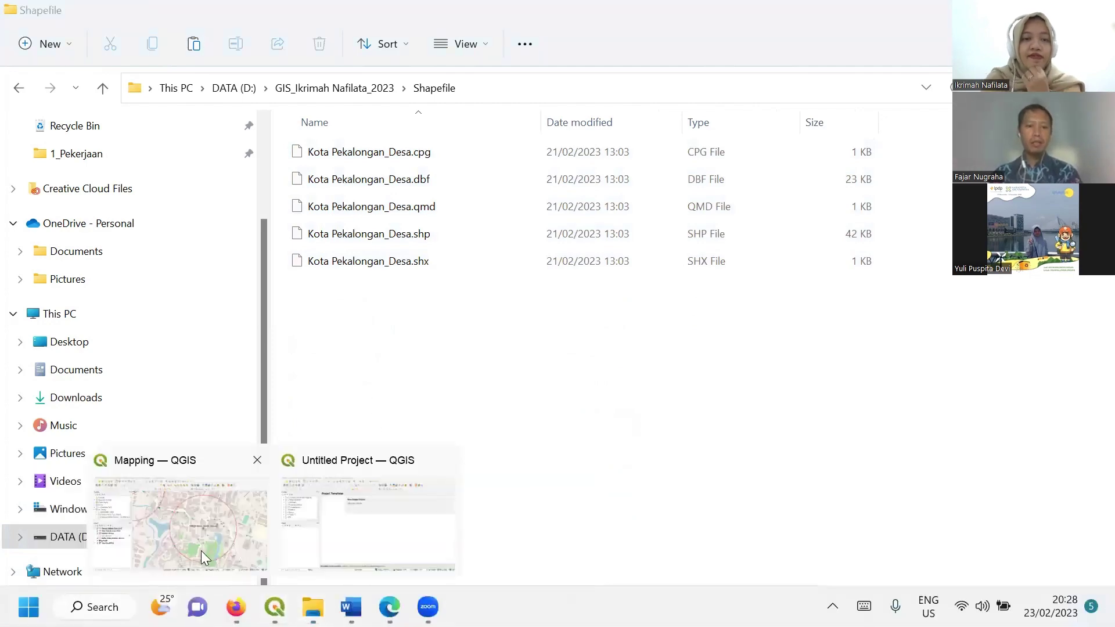
{"action": "left_click", "coordinate": [204, 557]}
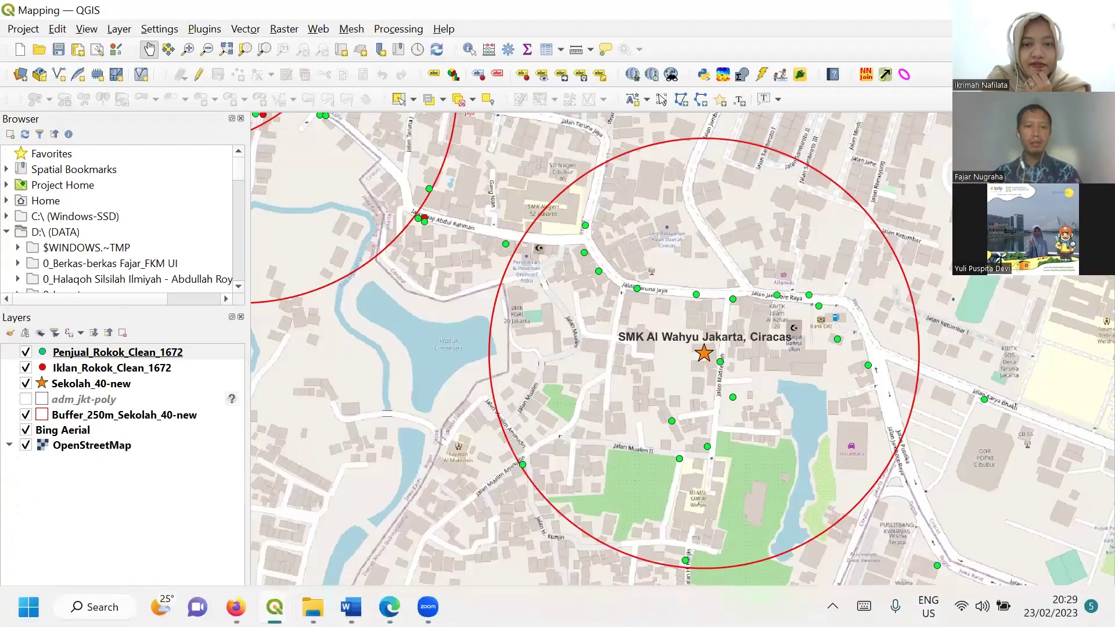
{"action": "left_click", "coordinate": [340, 549]}
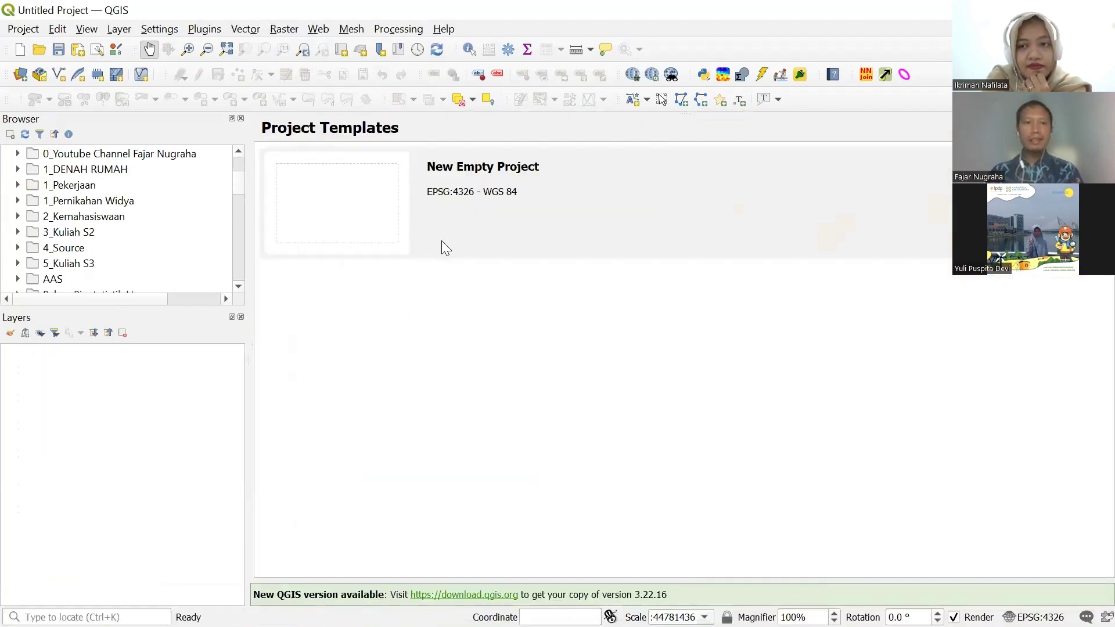
{"action": "scroll", "coordinate": [41, 238], "scroll_direction": "down", "scroll_amount": 3}
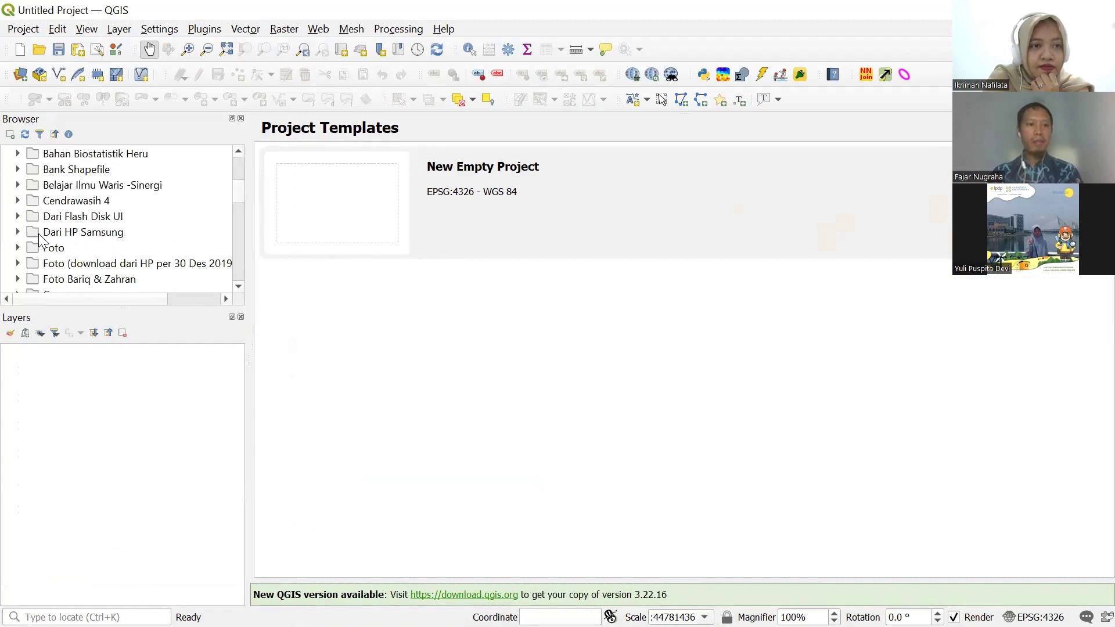
{"action": "scroll", "coordinate": [41, 241], "scroll_direction": "down", "scroll_amount": 4}
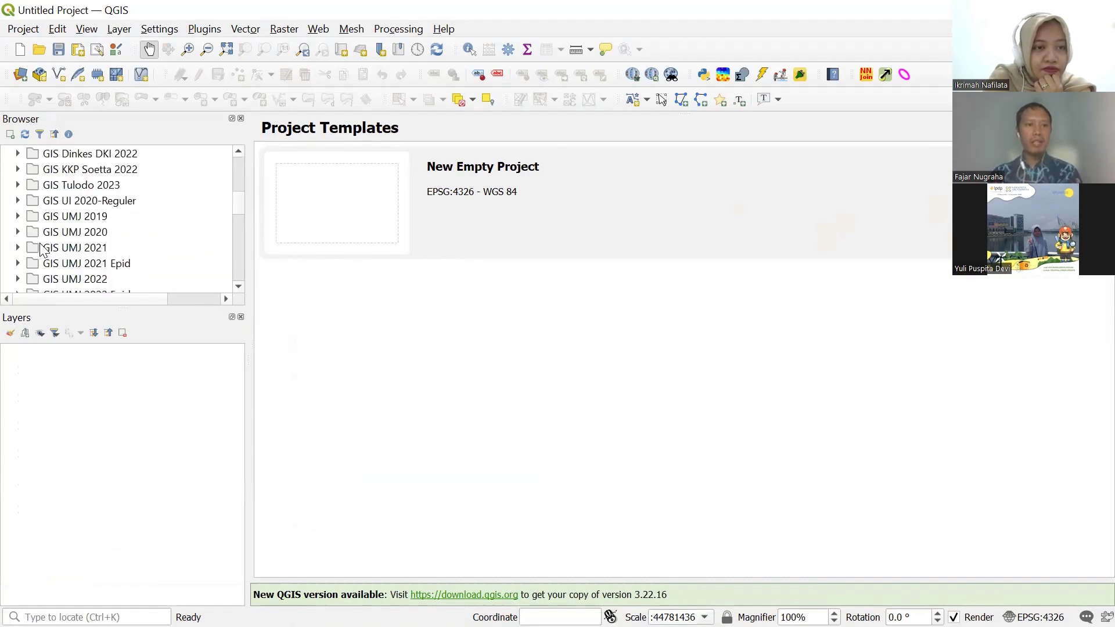
{"action": "scroll", "coordinate": [41, 250], "scroll_direction": "down", "scroll_amount": 3}
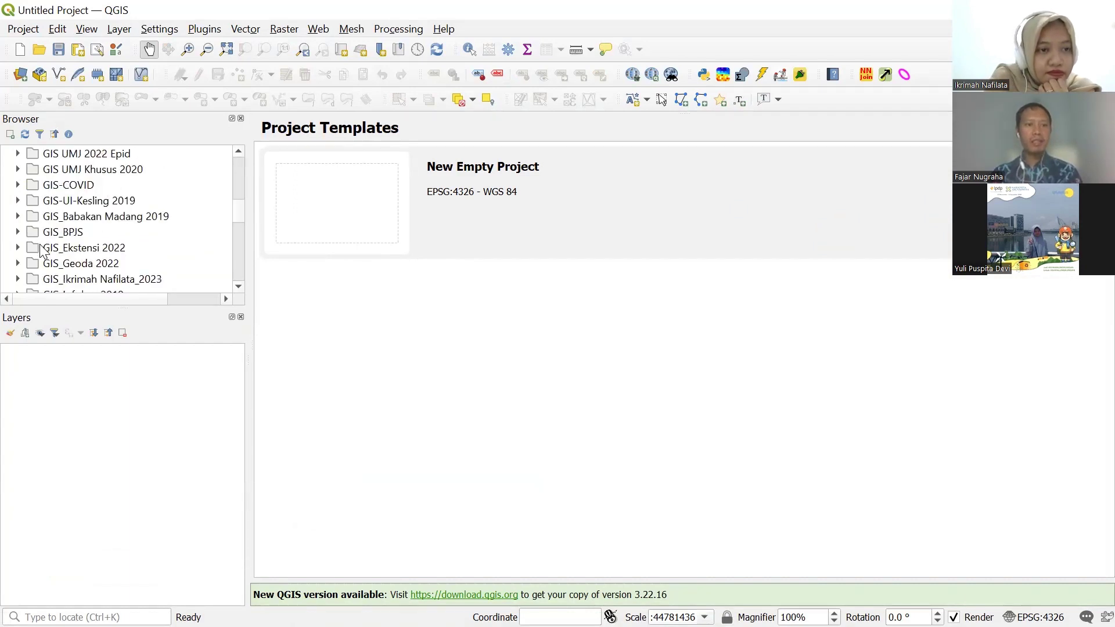
{"action": "scroll", "coordinate": [40, 250], "scroll_direction": "down", "scroll_amount": 1}
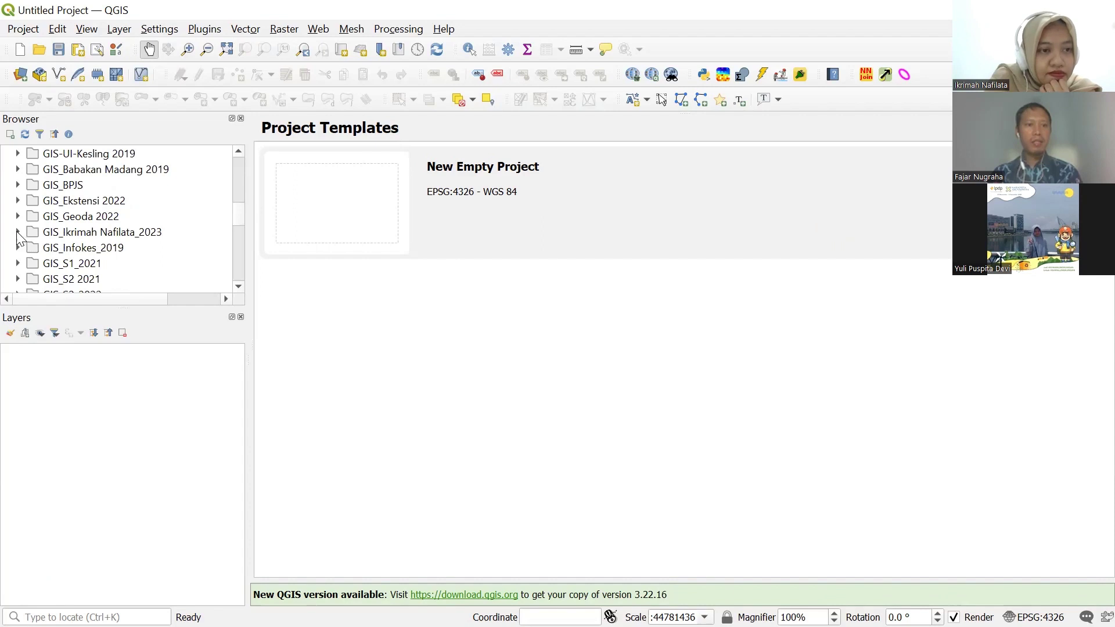
{"action": "left_click", "coordinate": [18, 233]}
{"action": "scroll", "coordinate": [19, 235], "scroll_direction": "down", "scroll_amount": 1}
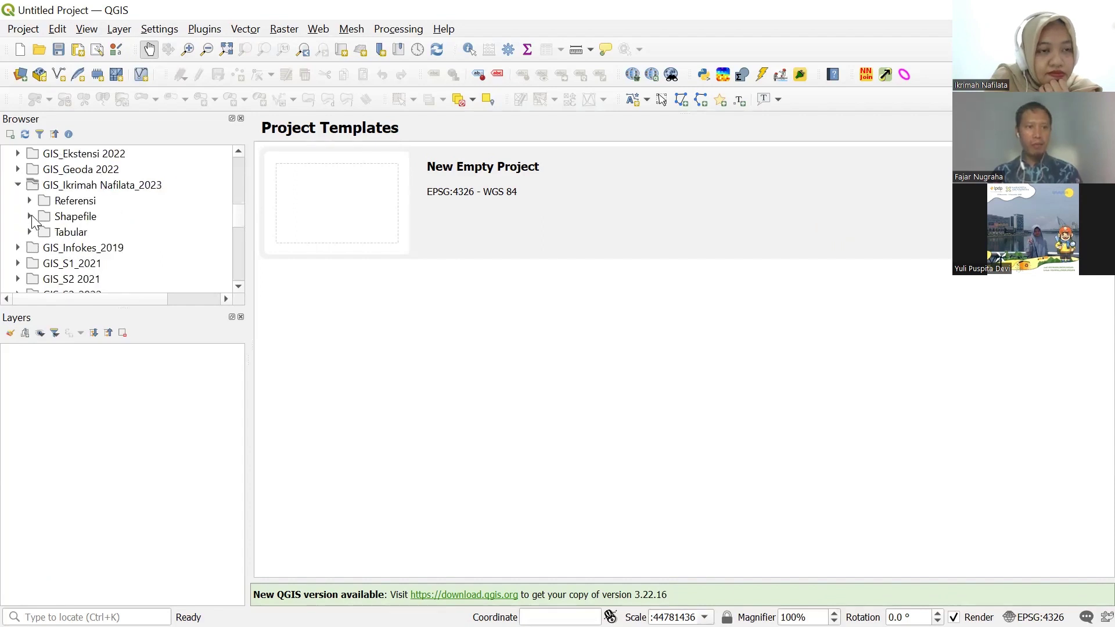
{"action": "left_click", "coordinate": [29, 216]}
Add Kota Pekalongan_Desa.shp to the map as a layer and select it in the layer list.
{"action": "left_click", "coordinate": [87, 233]}
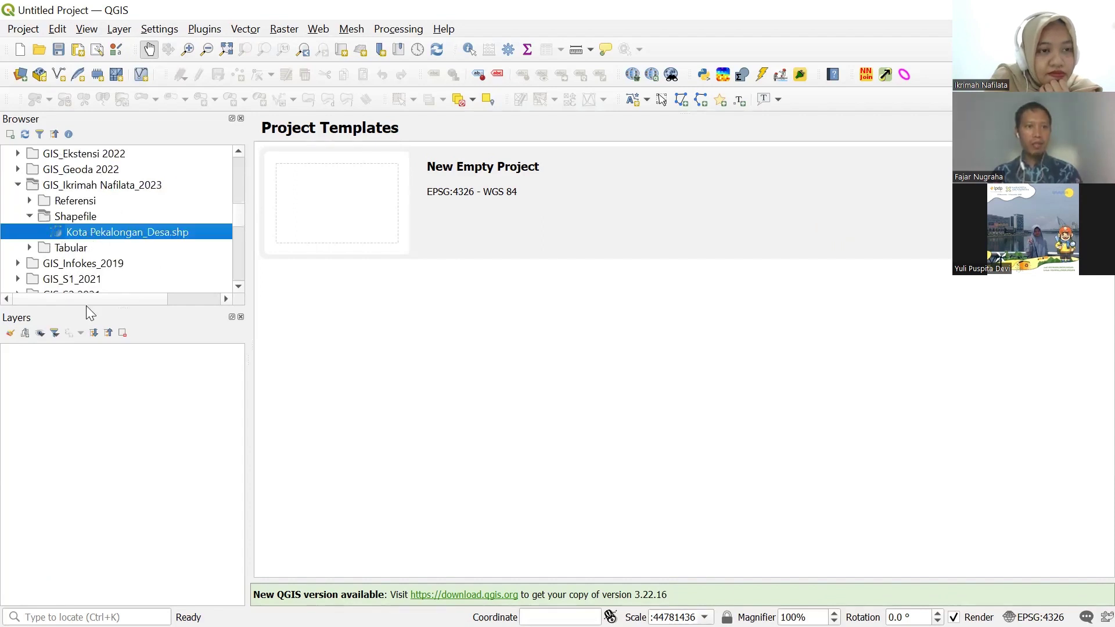
{"action": "left_click_drag", "start_coordinate": [90, 430], "coordinate": [87, 429]}
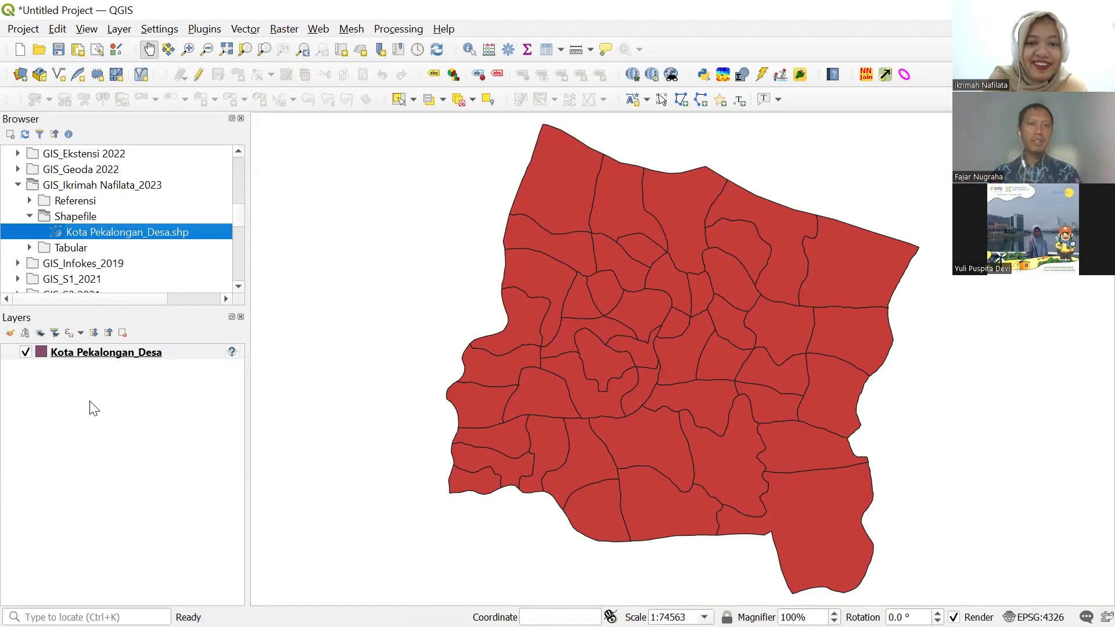
{"action": "left_click", "coordinate": [144, 354]}
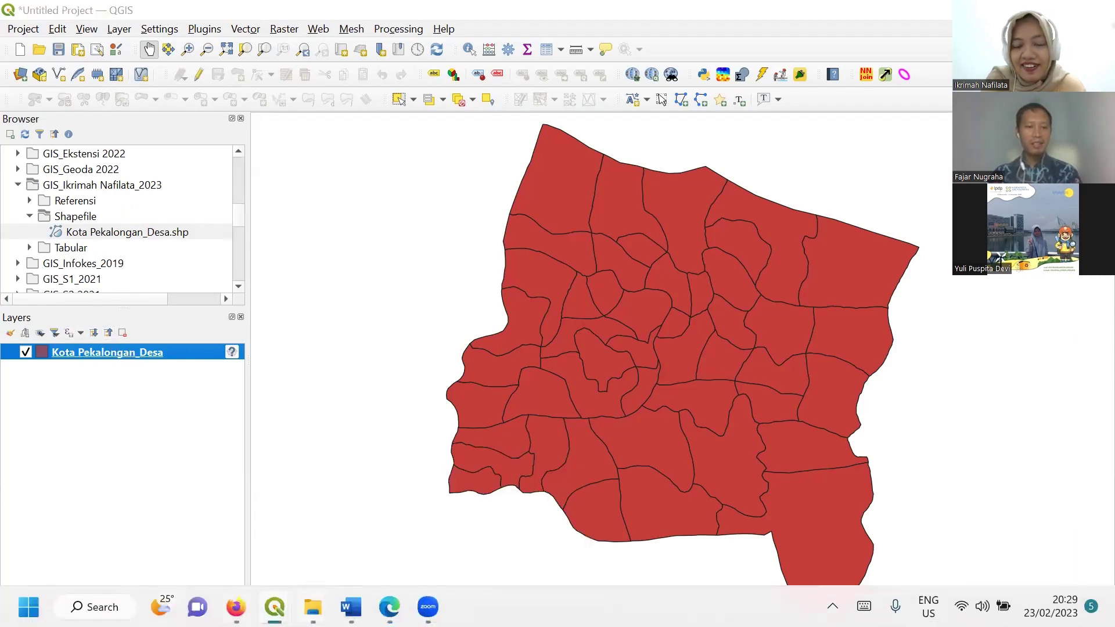
Look at the project's Shapefile folder in File Explorer and bring up the Pekalongan regulation PDF in Firefox.
{"action": "left_click", "coordinate": [312, 607]}
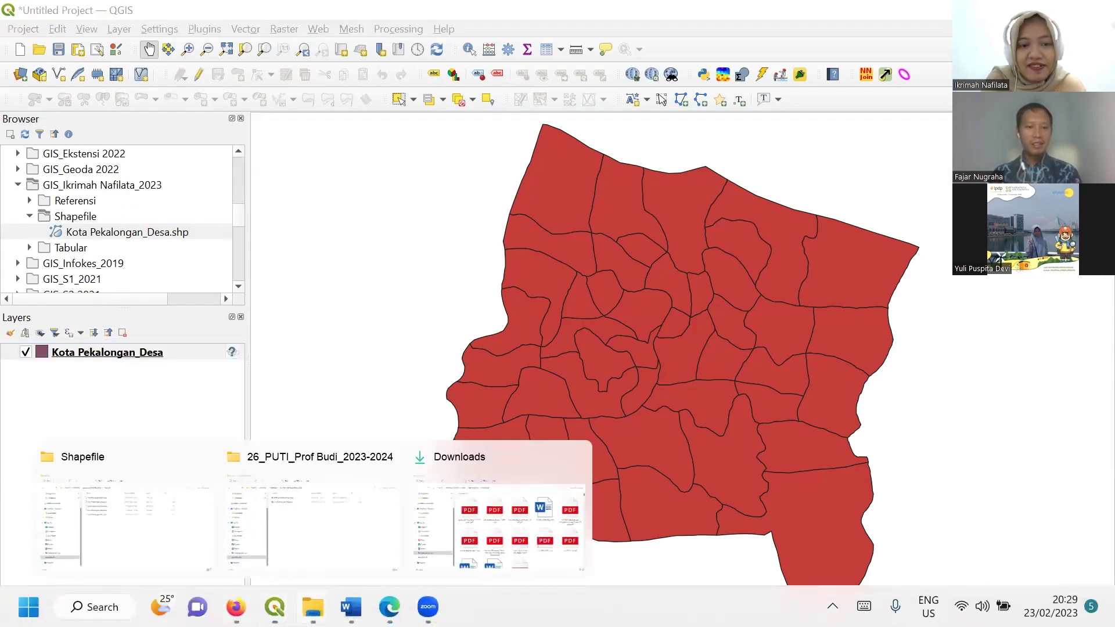
{"action": "left_click", "coordinate": [142, 543]}
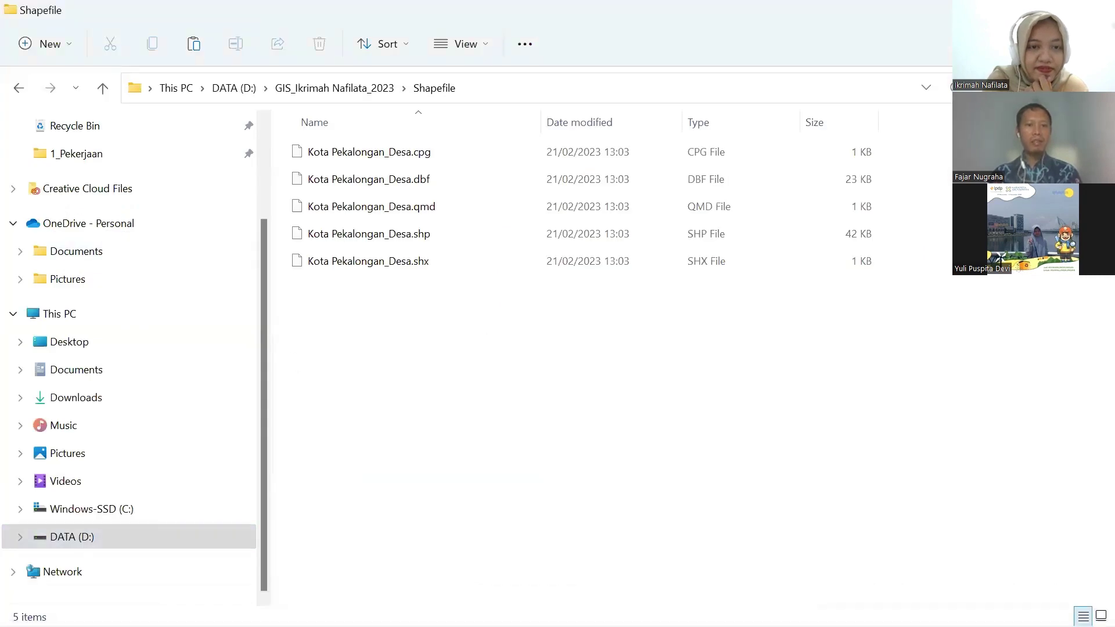
{"action": "left_click", "coordinate": [236, 607]}
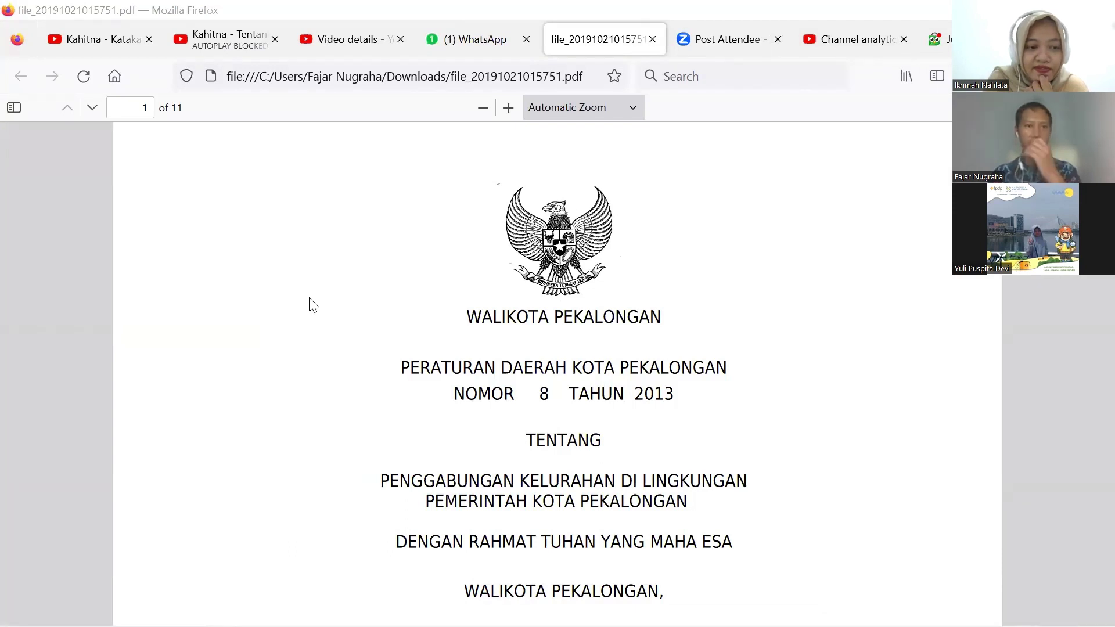
Save the file received in Zoom as Kota Pekalongan_per Kelurahan.zip in the 2023 GIS project's Shapefile subfolder on DATA (D:).
{"action": "mouse_move", "coordinate": [290, 624]}
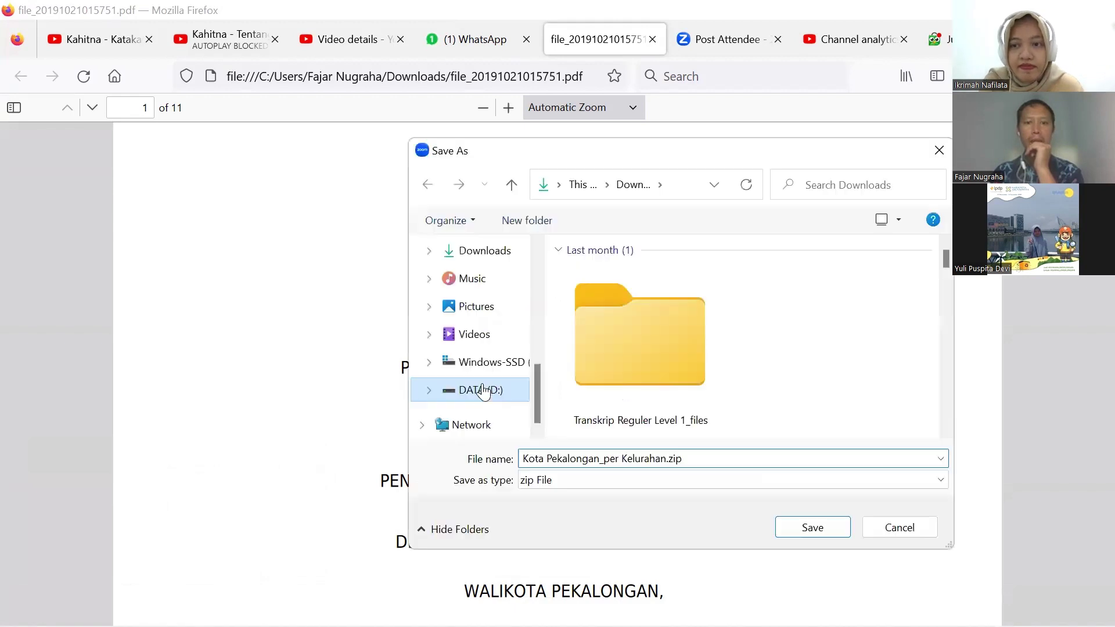
{"action": "left_click", "coordinate": [482, 392]}
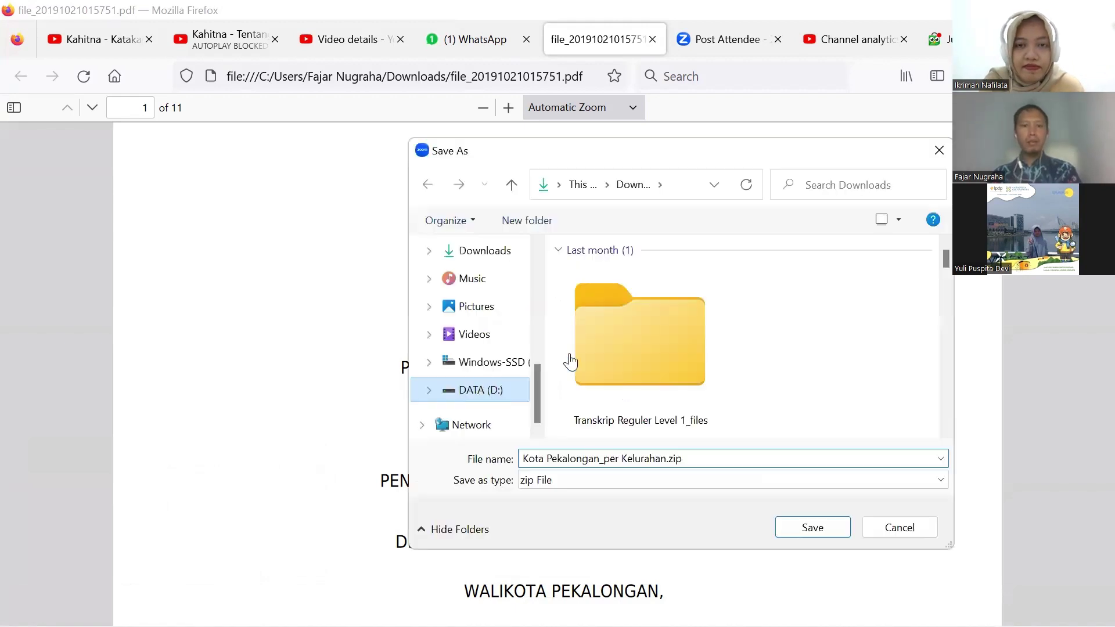
{"action": "scroll", "coordinate": [659, 360], "scroll_direction": "down", "scroll_amount": 5}
{"action": "scroll", "coordinate": [661, 362], "scroll_direction": "down", "scroll_amount": 2}
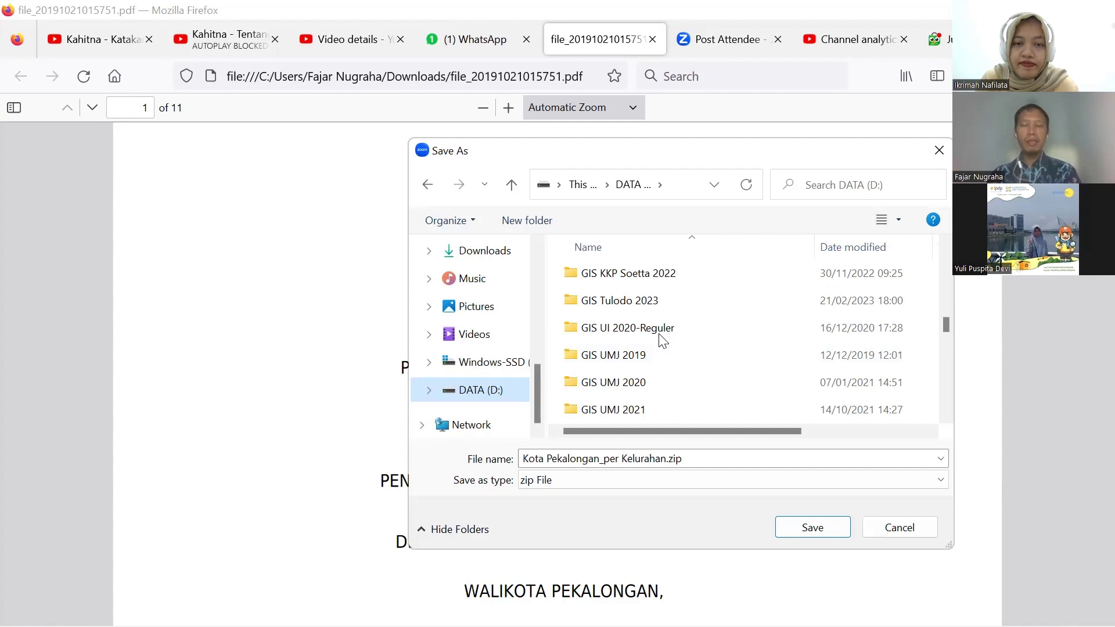
{"action": "scroll", "coordinate": [673, 339], "scroll_direction": "down", "scroll_amount": 1}
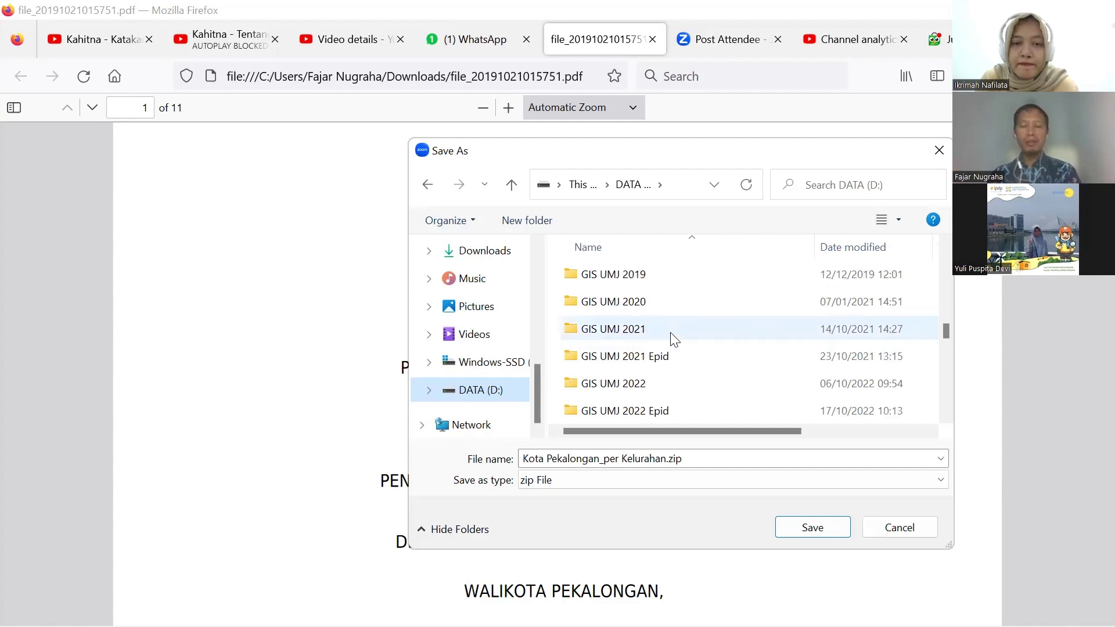
{"action": "scroll", "coordinate": [653, 348], "scroll_direction": "down", "scroll_amount": 1}
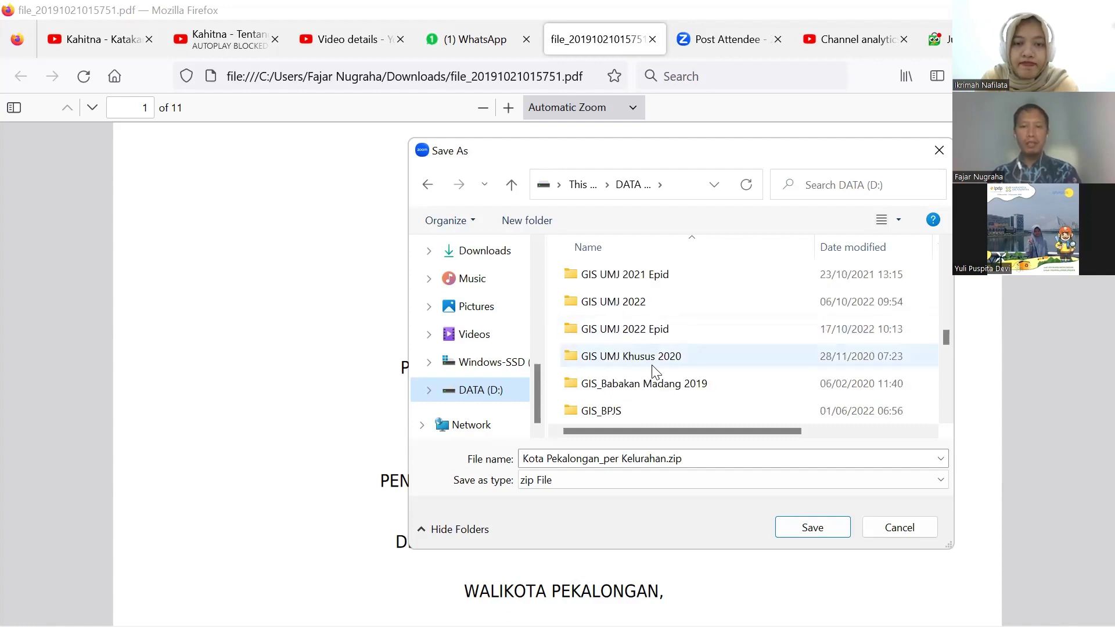
{"action": "scroll", "coordinate": [653, 370], "scroll_direction": "up", "scroll_amount": 1}
{"action": "scroll", "coordinate": [652, 370], "scroll_direction": "up", "scroll_amount": 1}
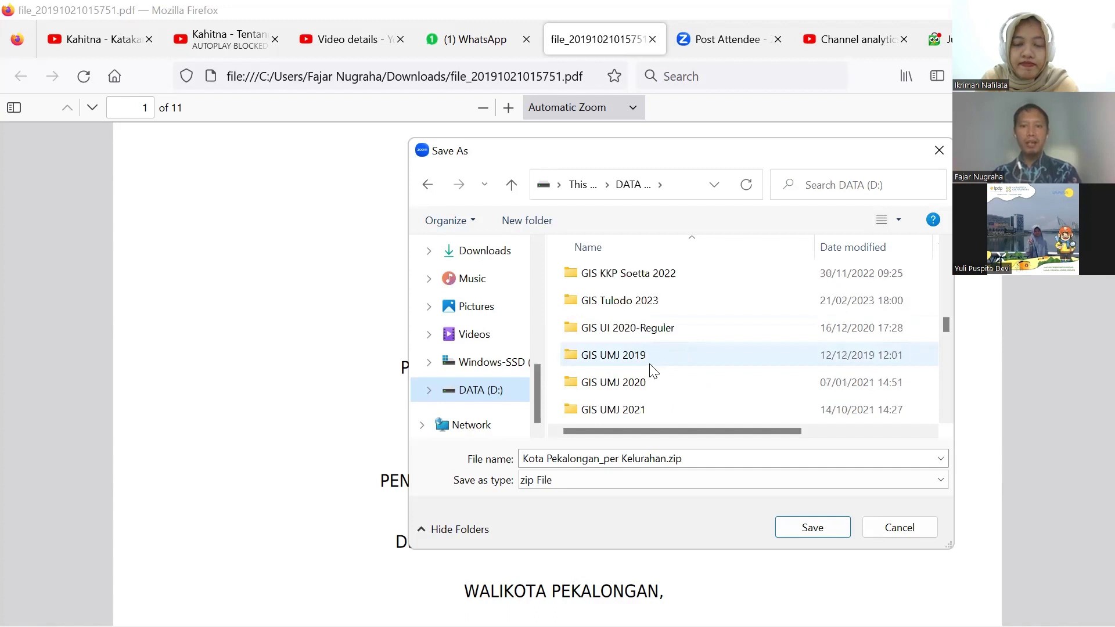
{"action": "scroll", "coordinate": [655, 370], "scroll_direction": "down", "scroll_amount": 2}
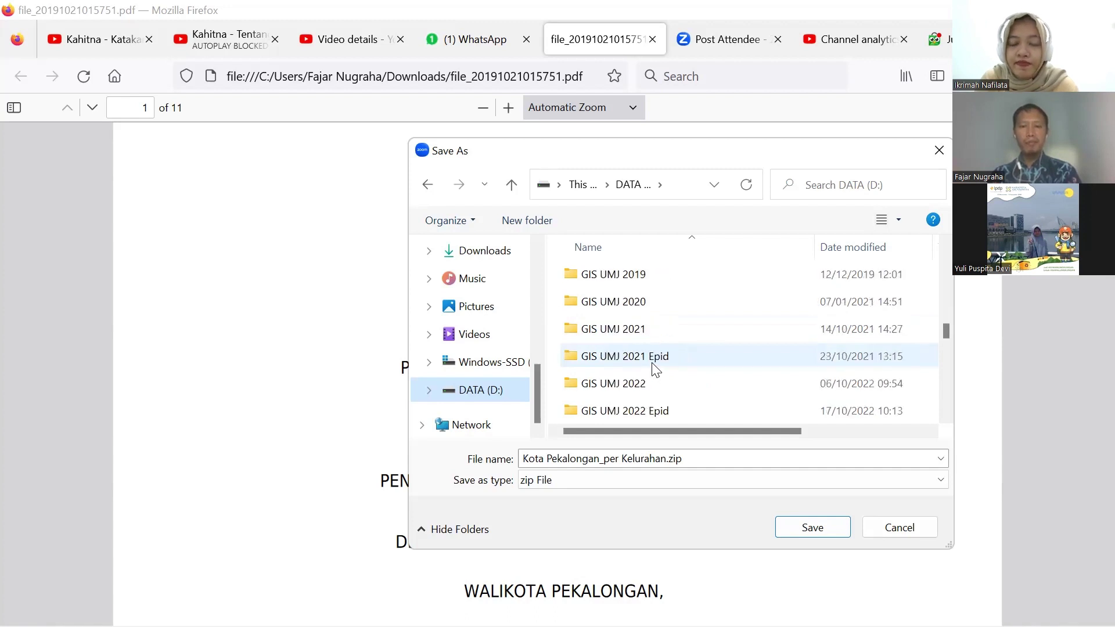
{"action": "double_click", "coordinate": [655, 412]}
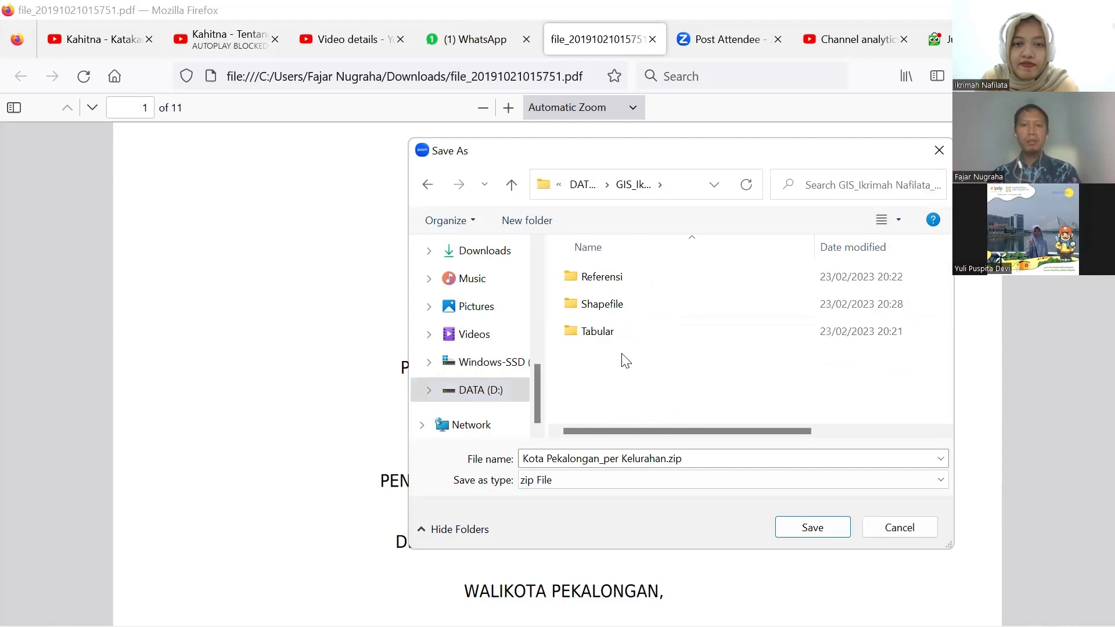
{"action": "double_click", "coordinate": [606, 314]}
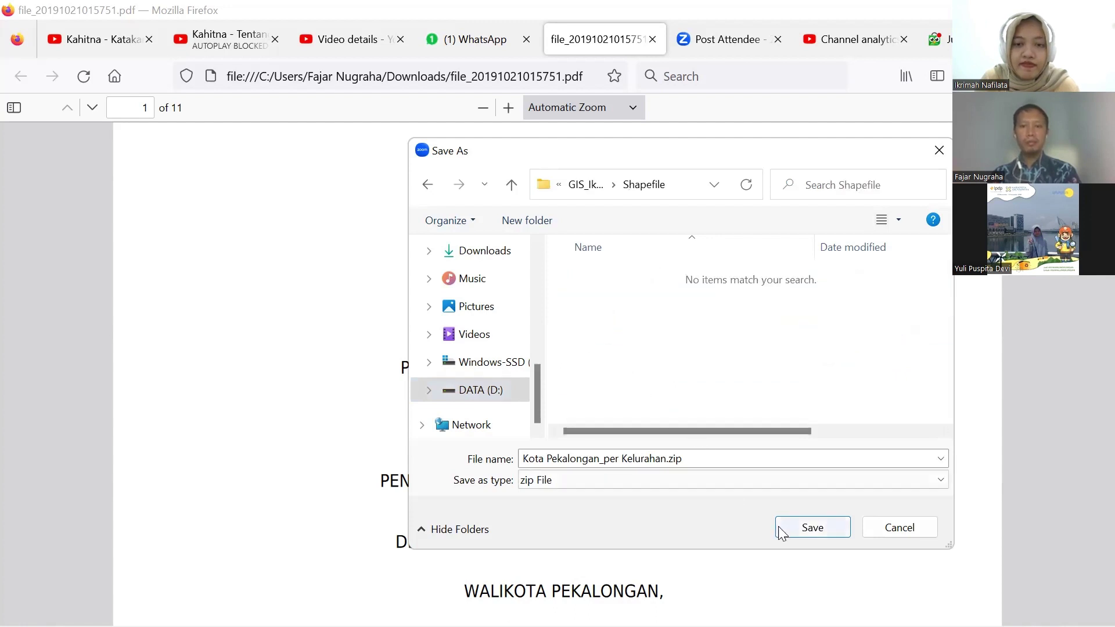
{"action": "left_click", "coordinate": [812, 528]}
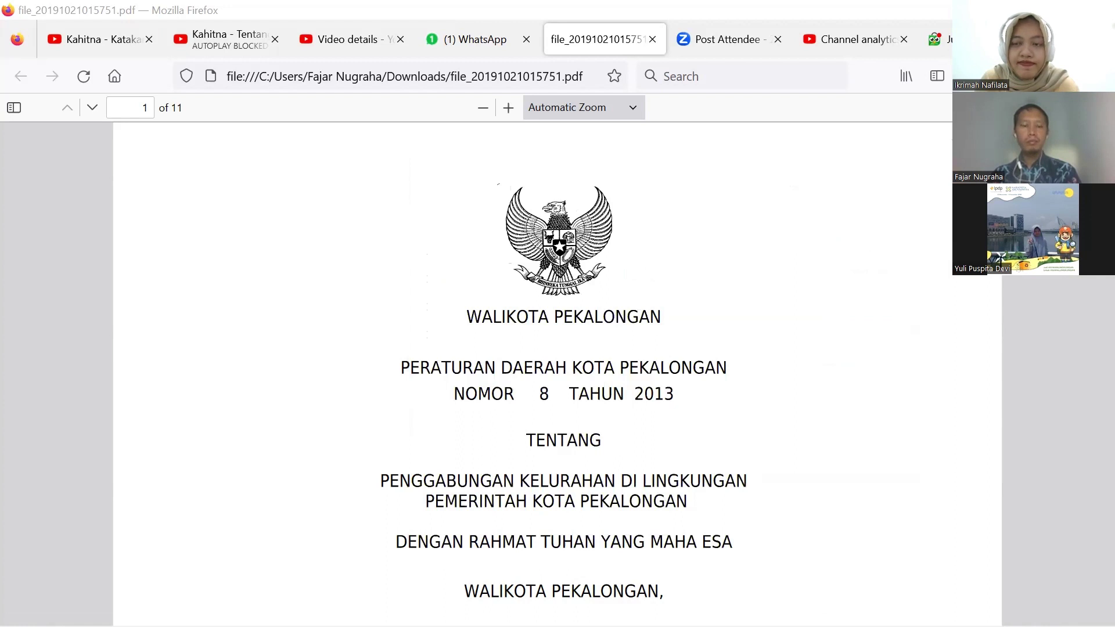
Switch to File Explorer and check the project's Shapefile folder for the saved zip archive.
{"action": "mouse_move", "coordinate": [313, 607]}
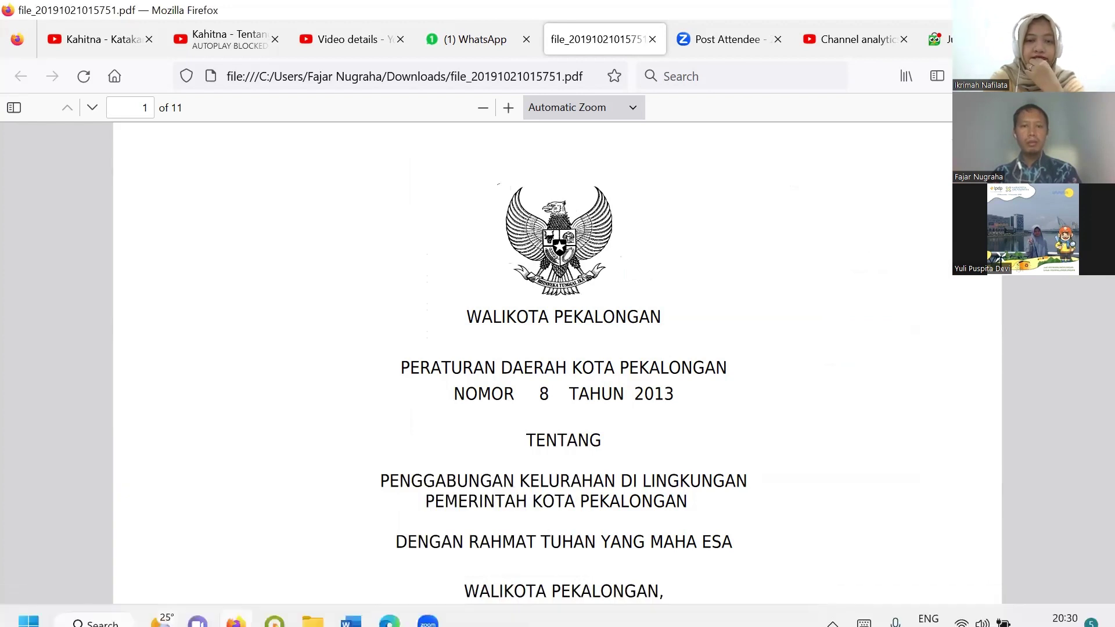
{"action": "mouse_move", "coordinate": [313, 606]}
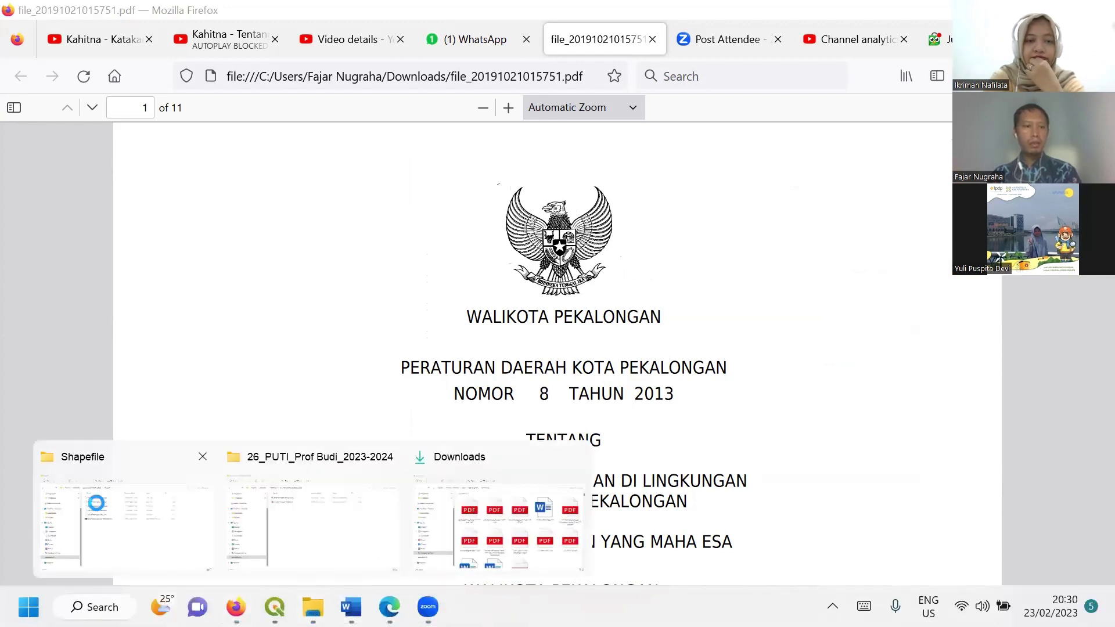
{"action": "left_click", "coordinate": [94, 502]}
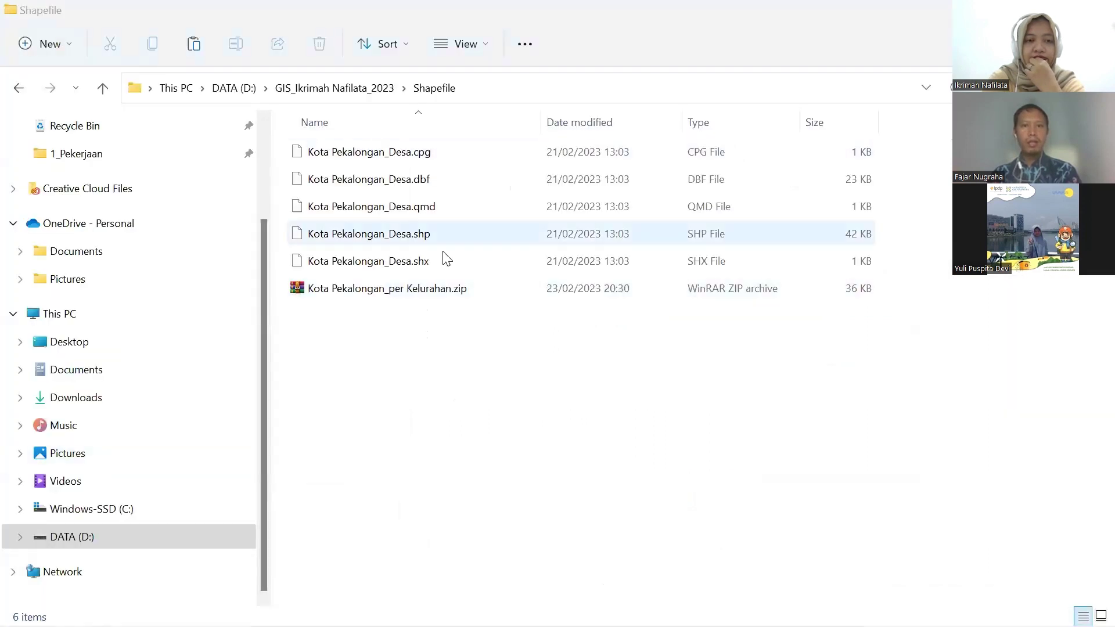
{"action": "left_click", "coordinate": [400, 261]}
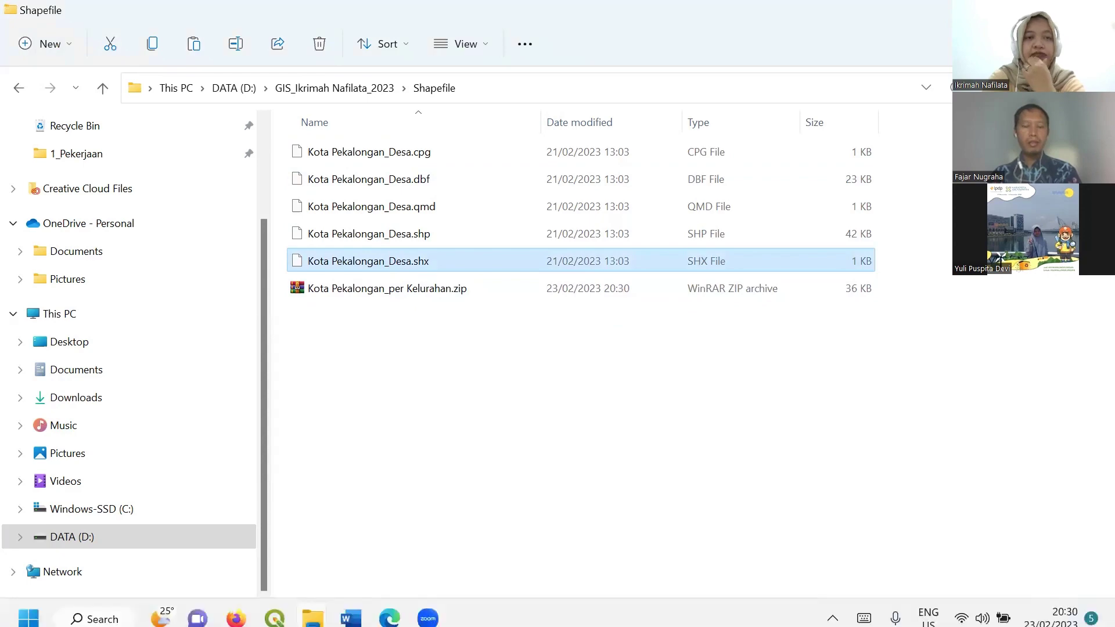
Switch back to the untitled QGIS project and remove the Kota Pekalongan_Desa layer.
{"action": "left_click", "coordinate": [276, 605]}
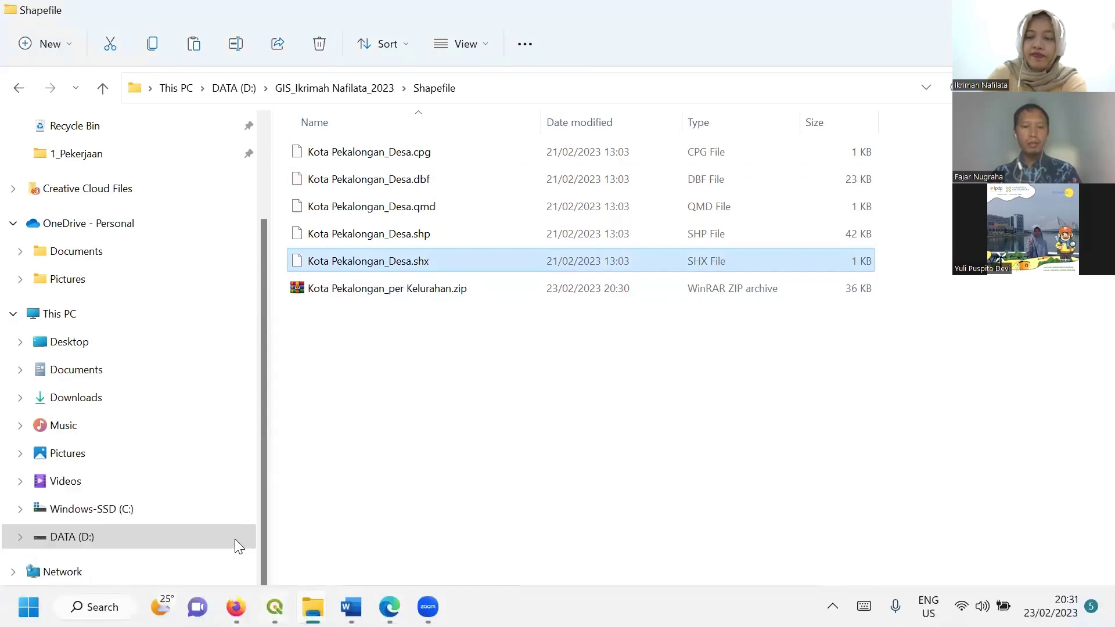
{"action": "left_click", "coordinate": [368, 511]}
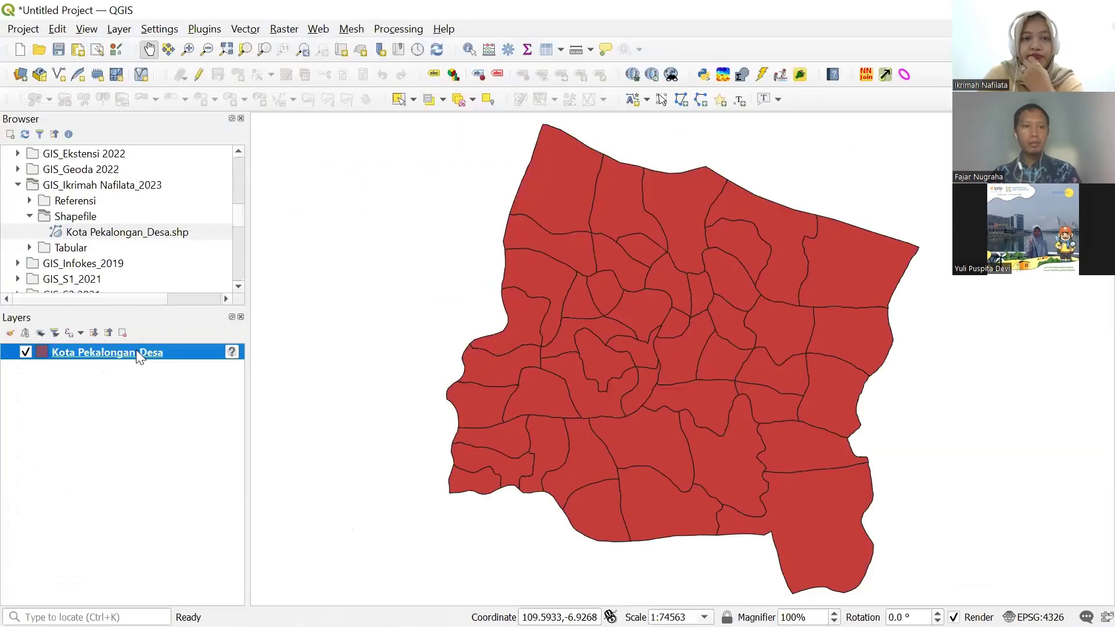
{"action": "right_click", "coordinate": [136, 350]}
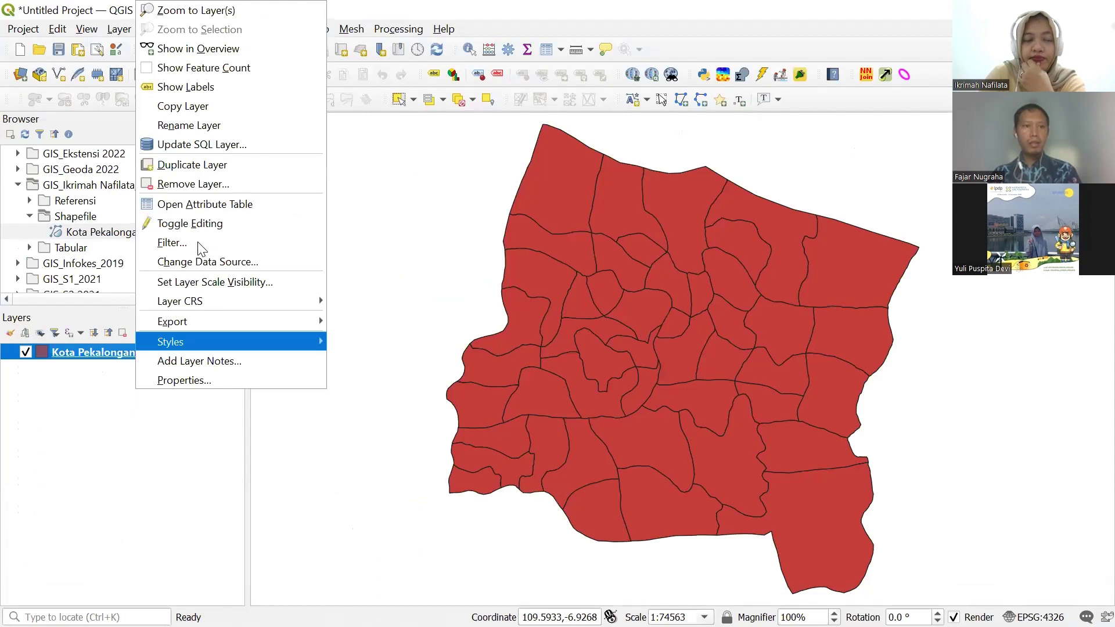
{"action": "left_click", "coordinate": [208, 184]}
{"action": "left_click", "coordinate": [553, 343]}
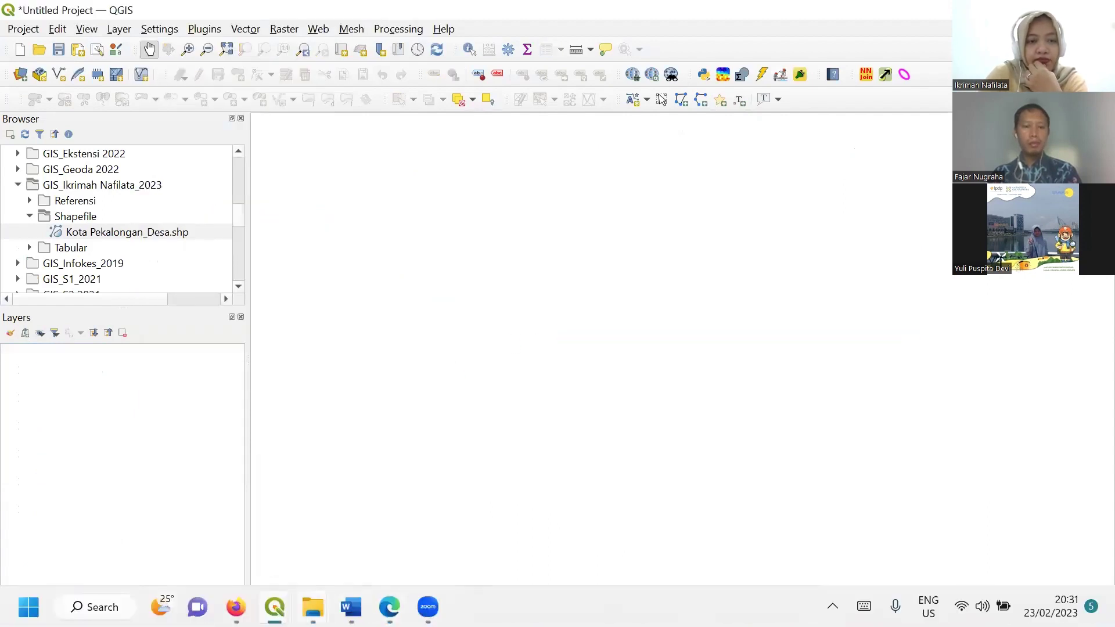
Return to the project's Shapefile folder in File Explorer and delete the five loose Kota Pekalongan_Desa files.
{"action": "mouse_move", "coordinate": [312, 606]}
{"action": "left_click", "coordinate": [74, 538]}
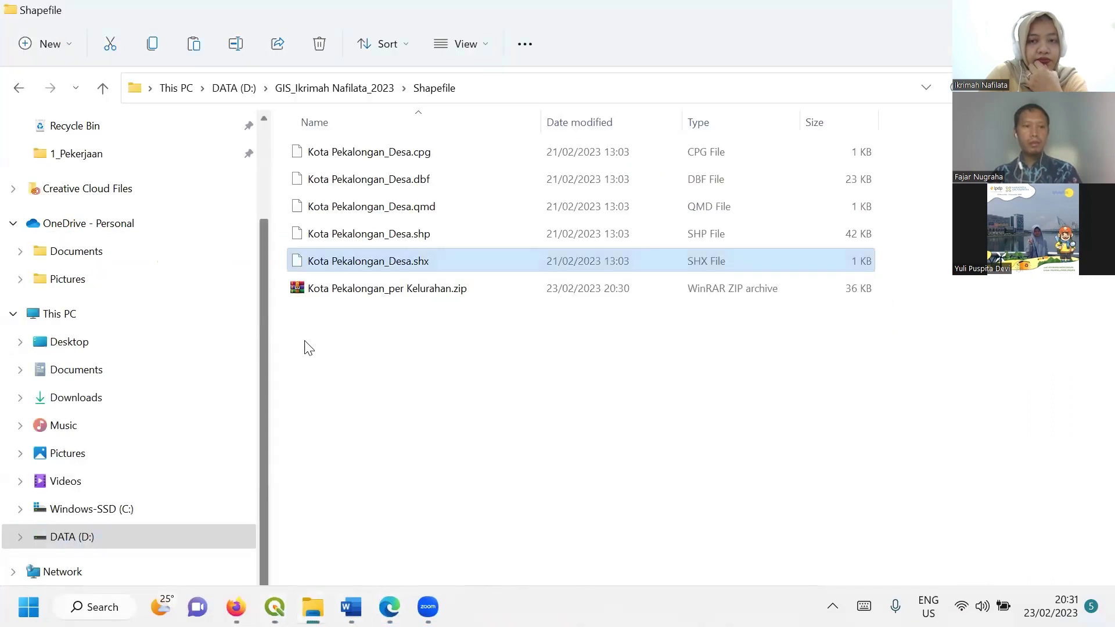
{"action": "left_click", "coordinate": [329, 289]}
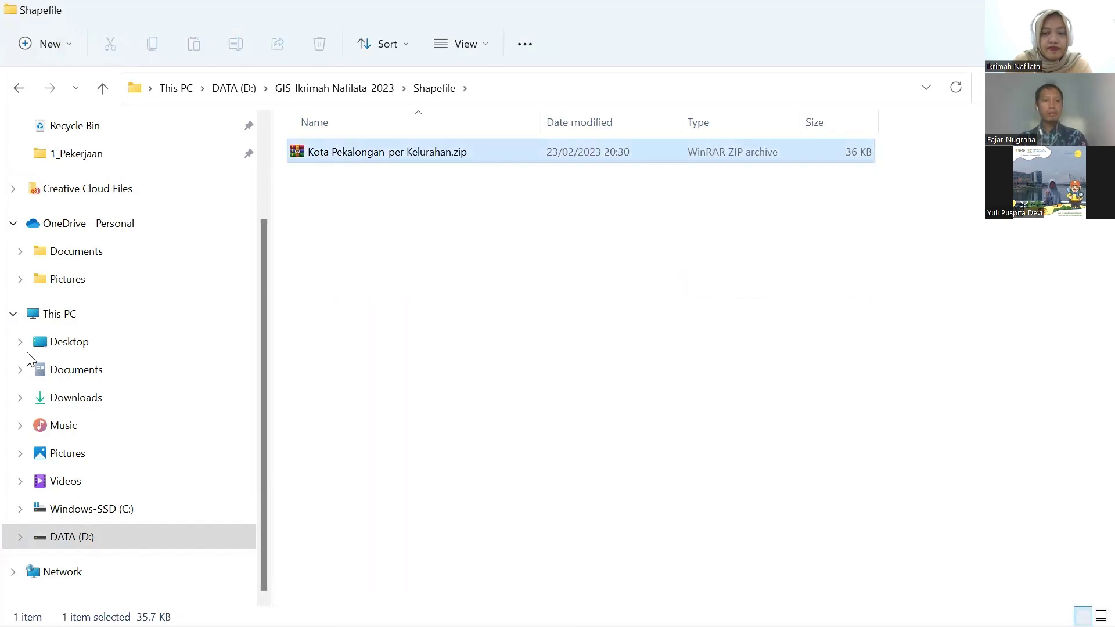
Extract Kota Pekalongan_per Kelurahan.zip into a Kota Pekalongan_per Kelurahan subfolder of the project's Shapefile folder.
{"action": "key", "text": "shift+F10"}
{"action": "key", "text": "Down"}
{"action": "key", "text": "Down"}
{"action": "key", "text": "Return"}
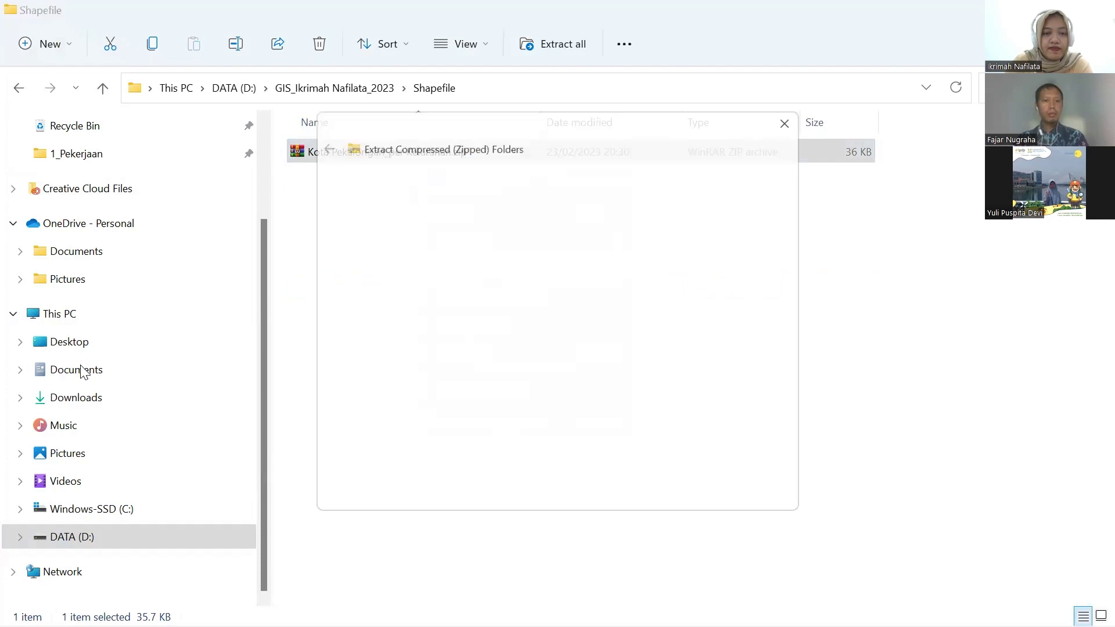
{"action": "key", "text": "Return"}
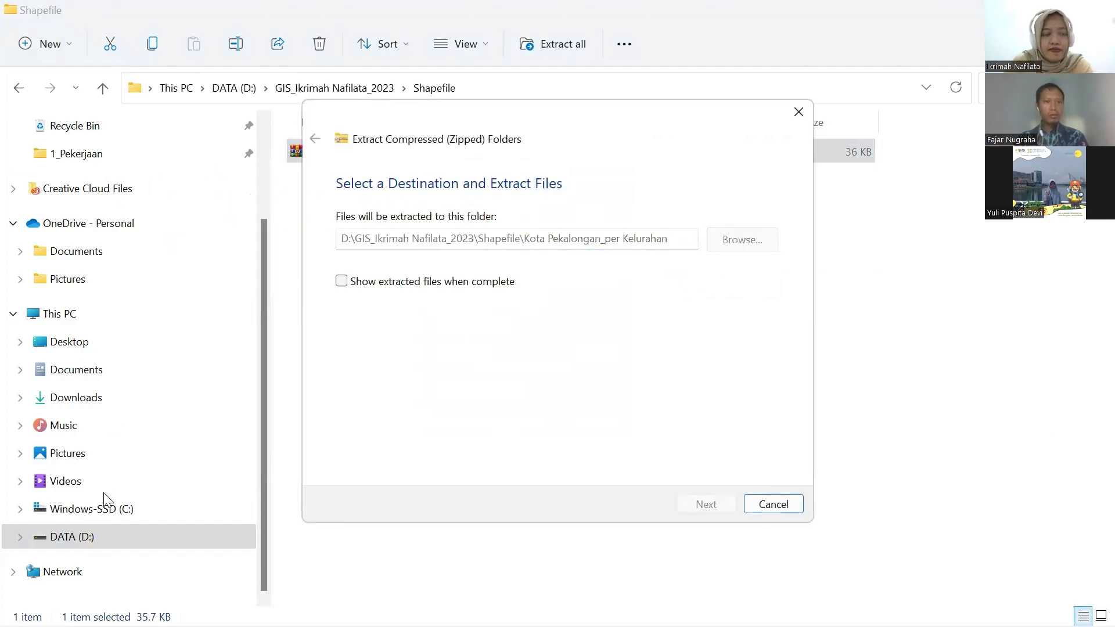
Switch to the untitled QGIS project and add both Adm_Kota Pekalongan_Desa entries inside Kota Pekalongan_per Kelurahan.zip as layers.
{"action": "mouse_move", "coordinate": [351, 606]}
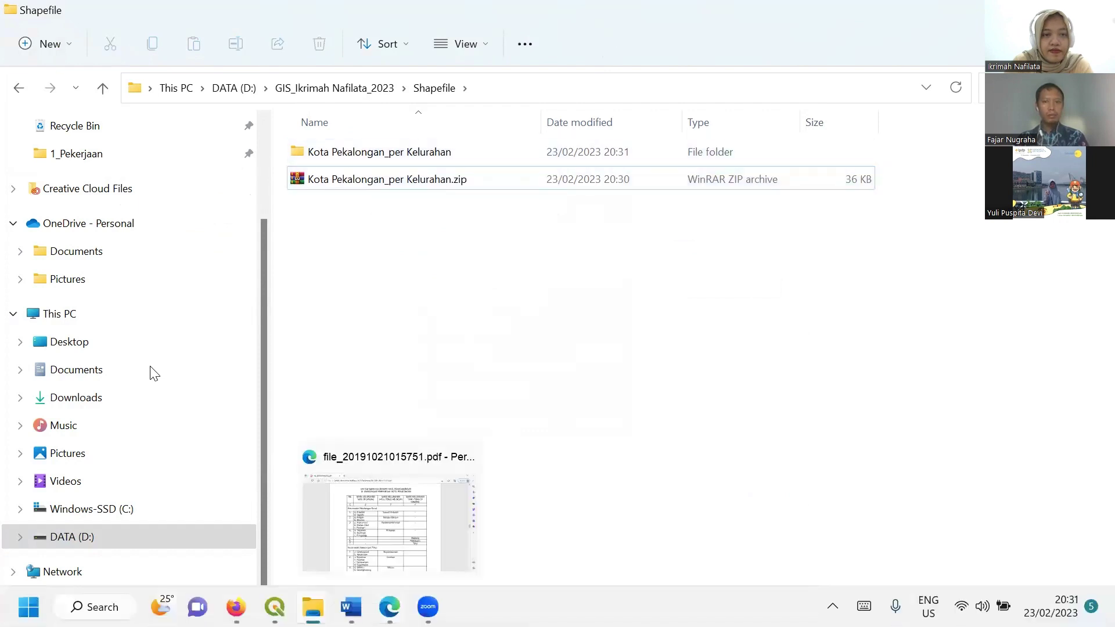
{"action": "mouse_move", "coordinate": [275, 606]}
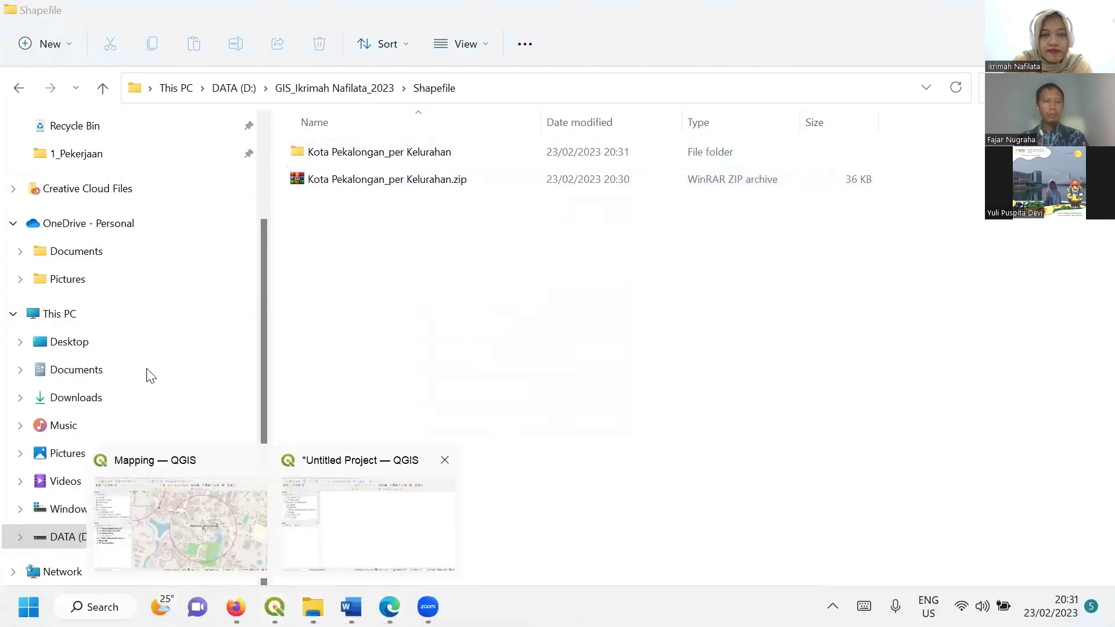
{"action": "key", "text": "alt+Tab"}
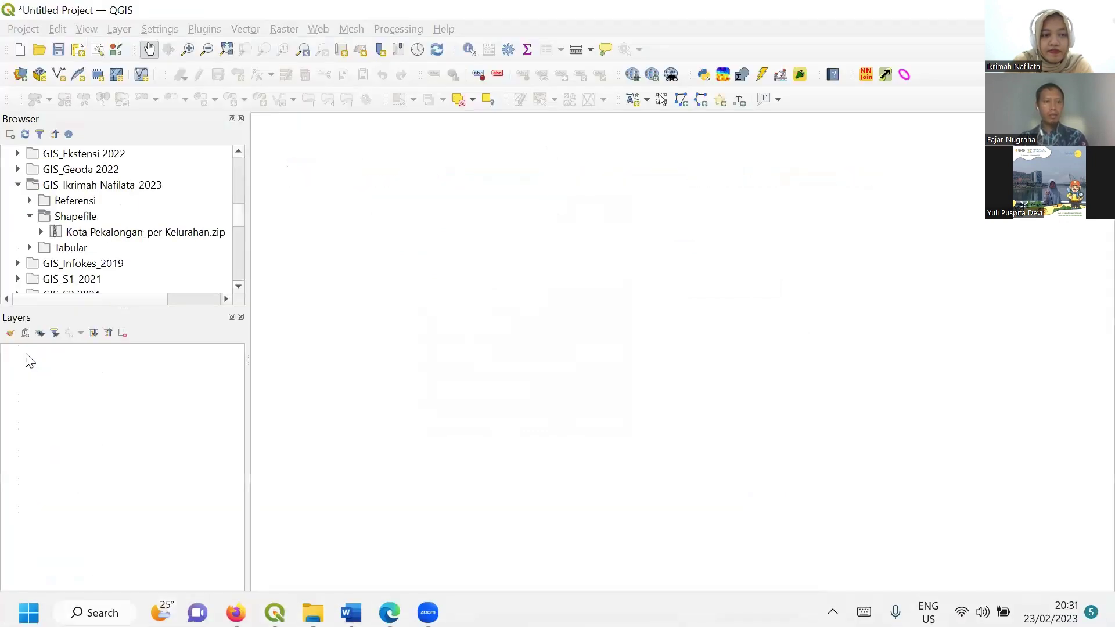
{"action": "key", "text": "Down"}
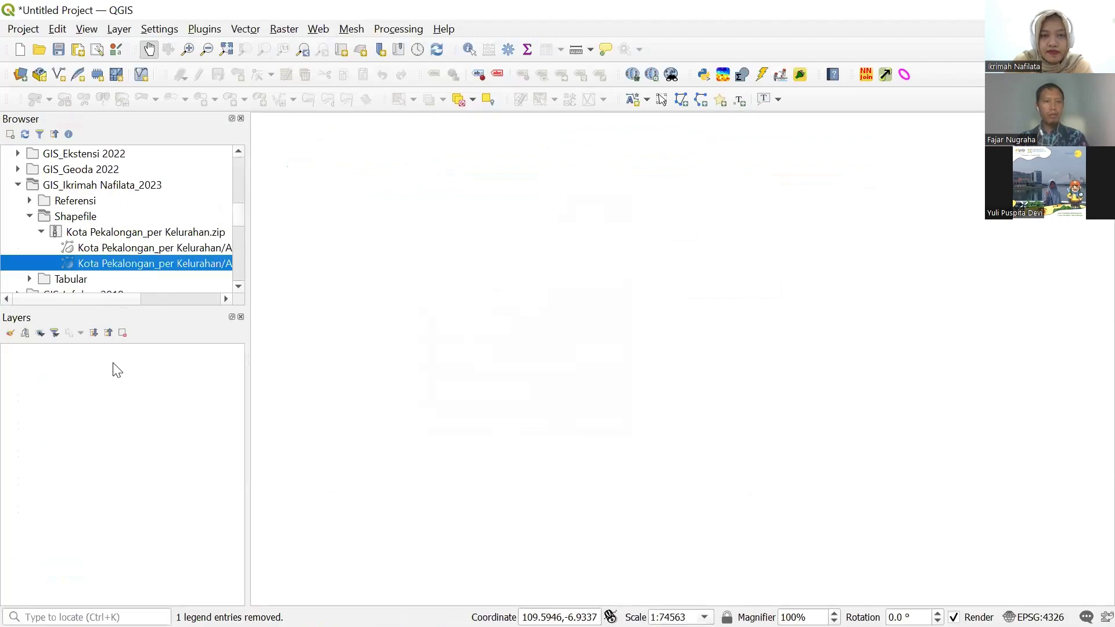
{"action": "key", "text": "shift+Up"}
{"action": "key", "text": "Return"}
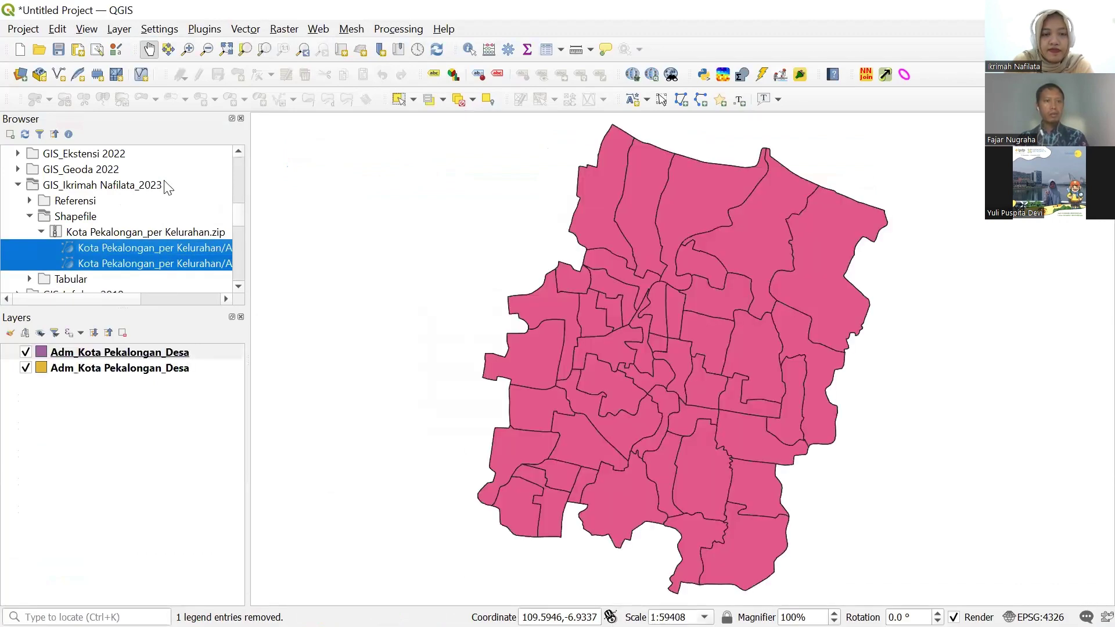
Toggle the upper Adm_Kota Pekalongan_Desa layer's visibility to compare the two copies, and remove the lower copy.
{"action": "left_click", "coordinate": [26, 352]}
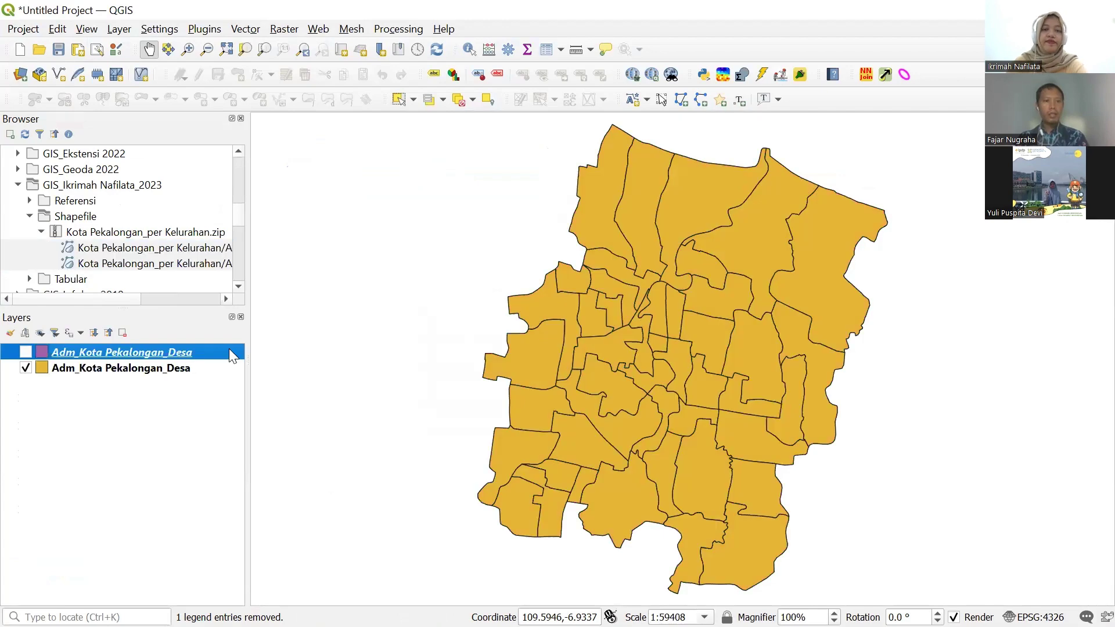
{"action": "right_click", "coordinate": [80, 368]}
{"action": "key", "text": "Escape"}
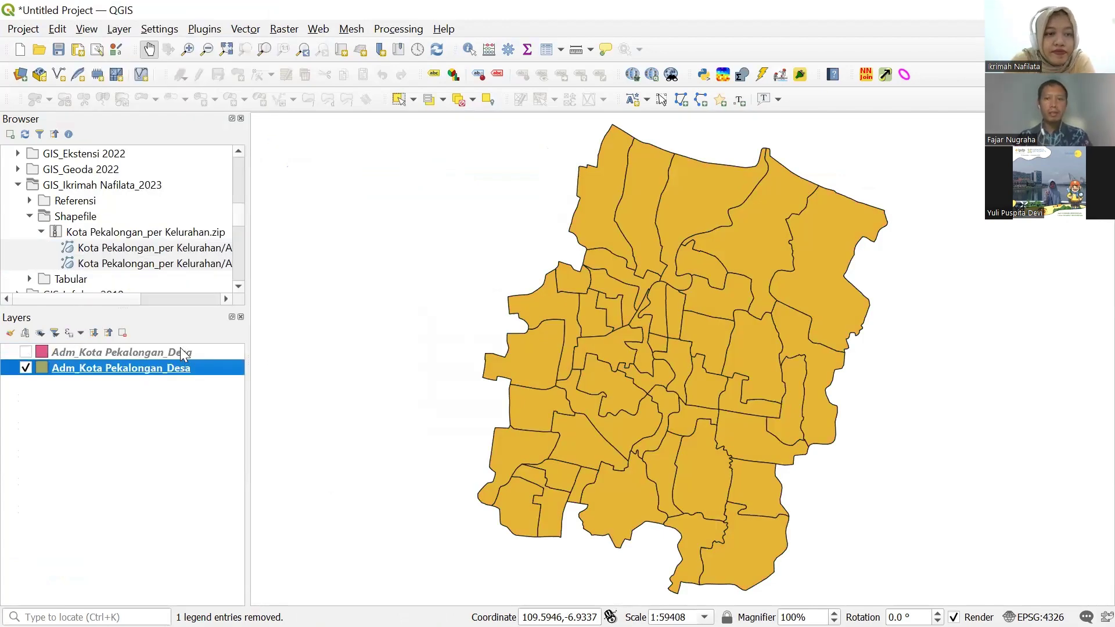
{"action": "key", "text": "space"}
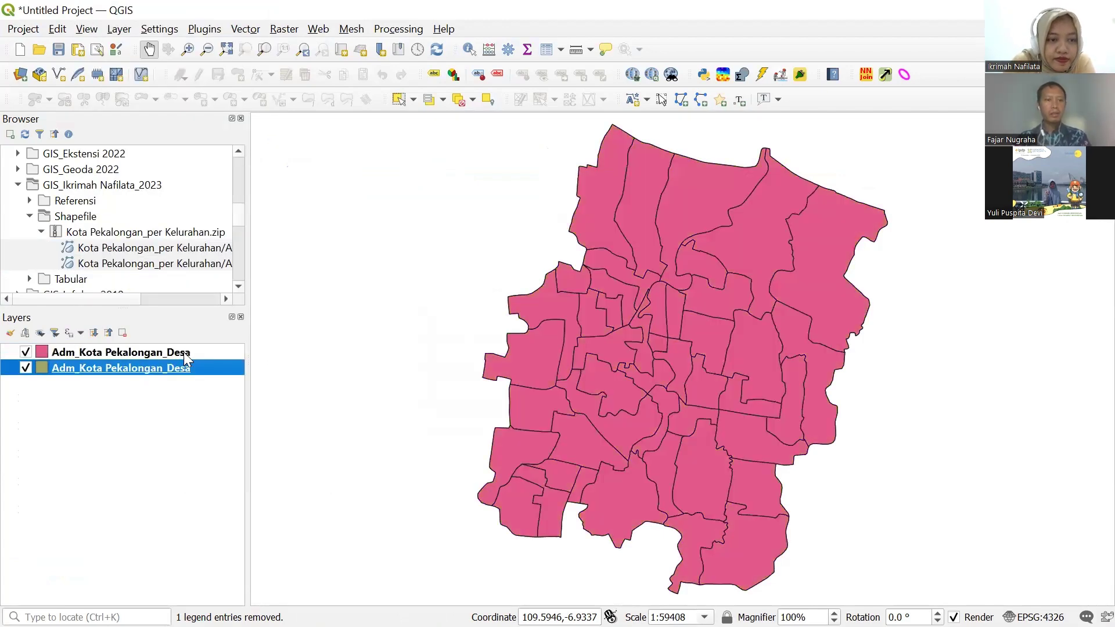
{"action": "key", "text": "ctrl+d"}
{"action": "key", "text": "Return"}
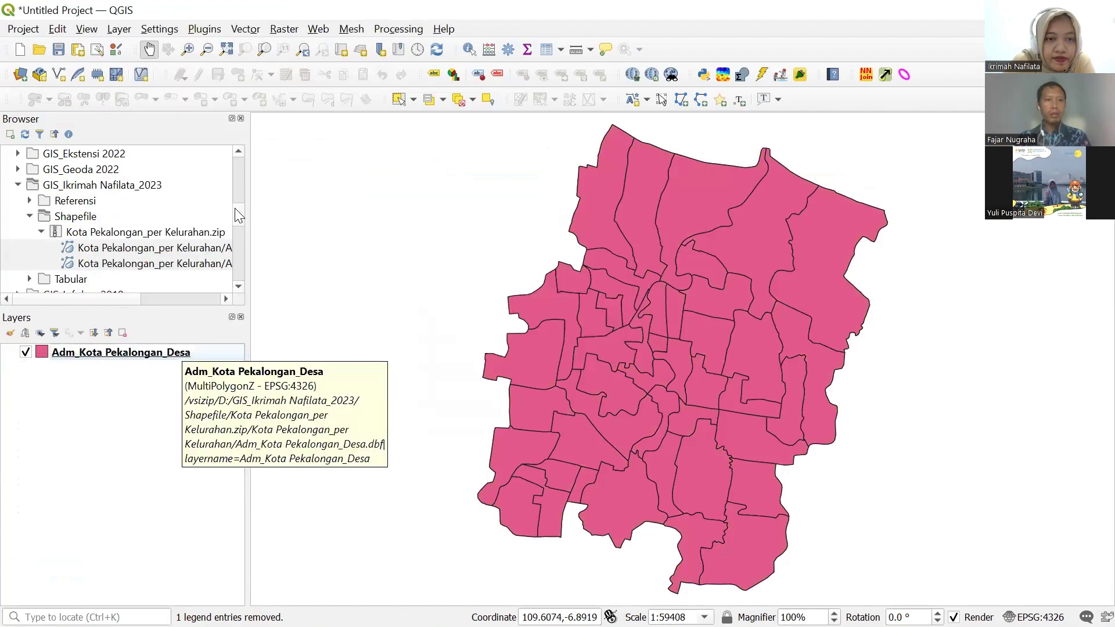
Open the Adm_Kota Pekalongan_Desa attribute table and select Kandangpanjang, Krapyak Lor, Degayu and Krapyak Kidul in turn to locate them on the map.
{"action": "right_click", "coordinate": [180, 352]}
{"action": "left_click", "coordinate": [232, 204]}
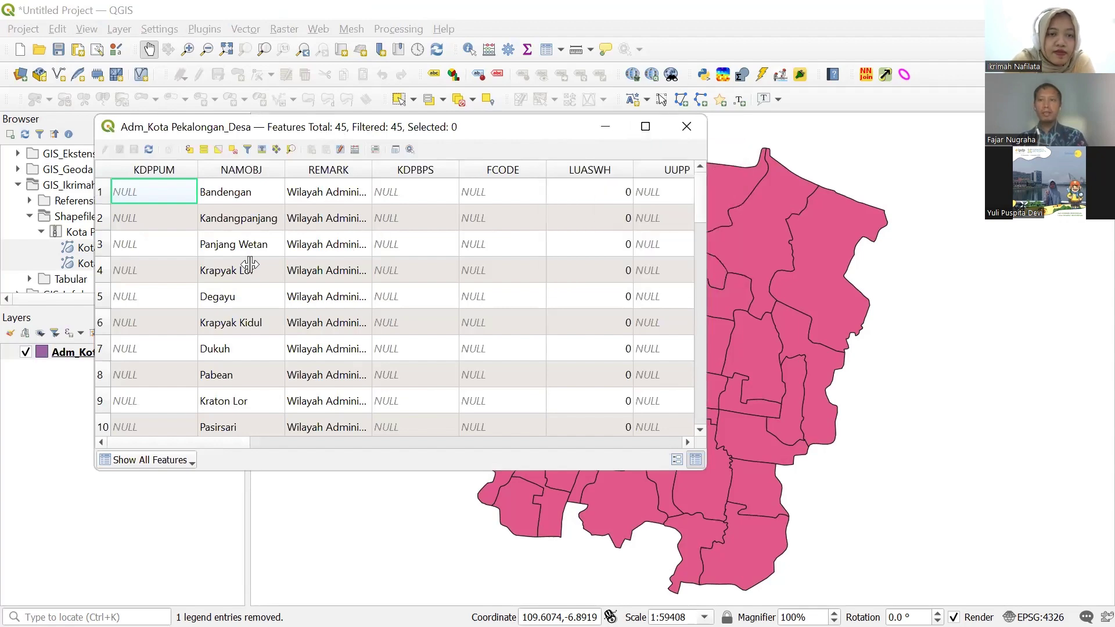
{"action": "left_click", "coordinate": [155, 319]}
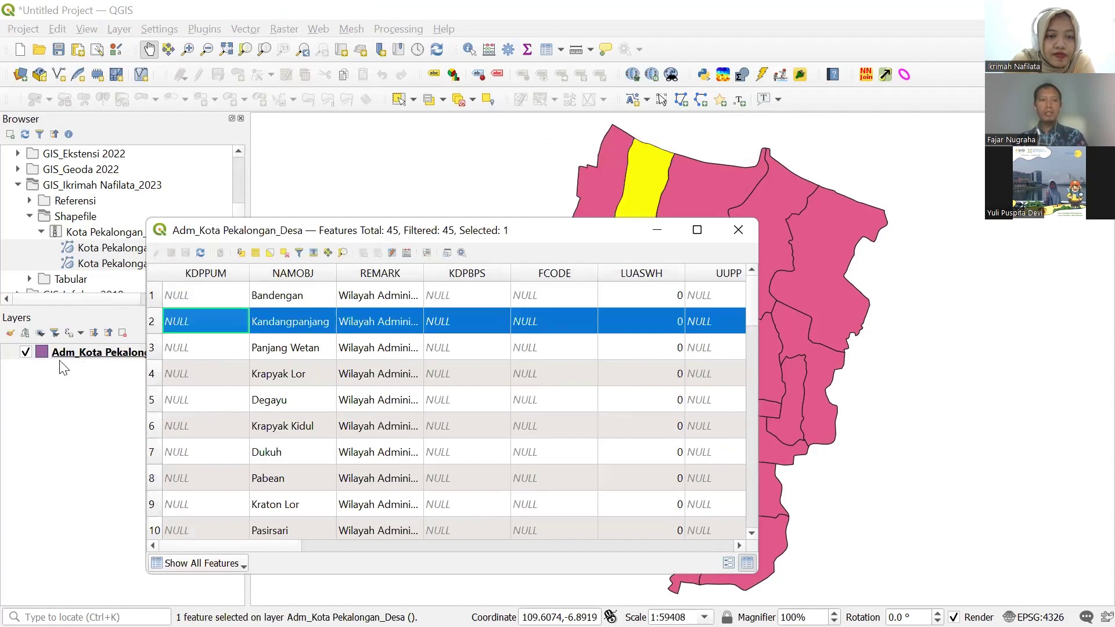
{"action": "left_click_drag", "start_coordinate": [406, 230], "coordinate": [294, 265]}
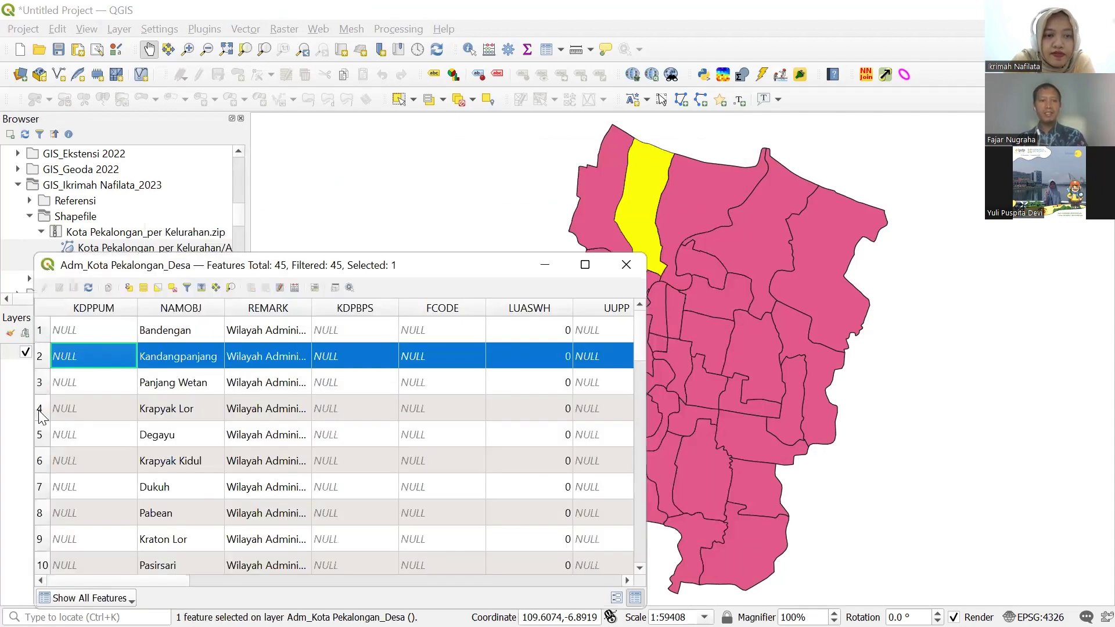
{"action": "left_click", "coordinate": [40, 408]}
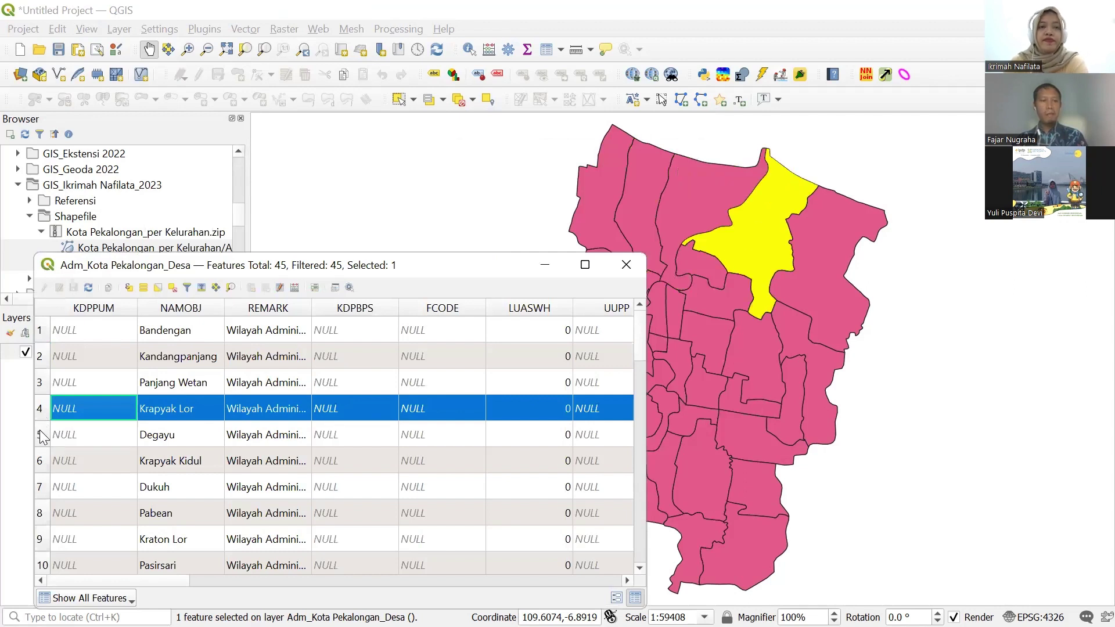
{"action": "left_click", "coordinate": [39, 434]}
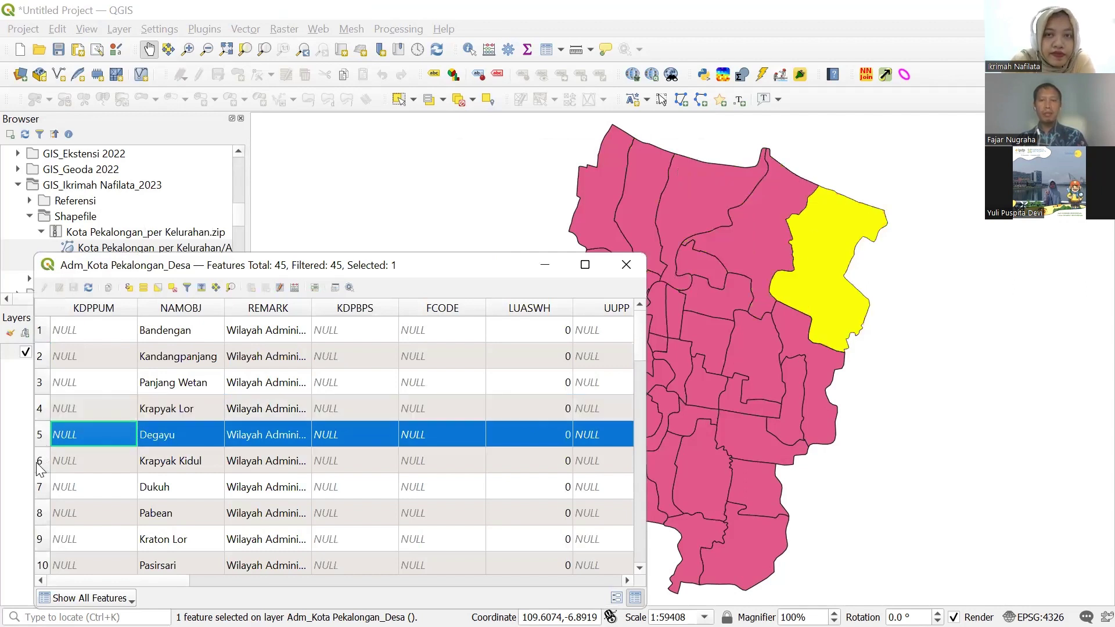
{"action": "left_click", "coordinate": [40, 468]}
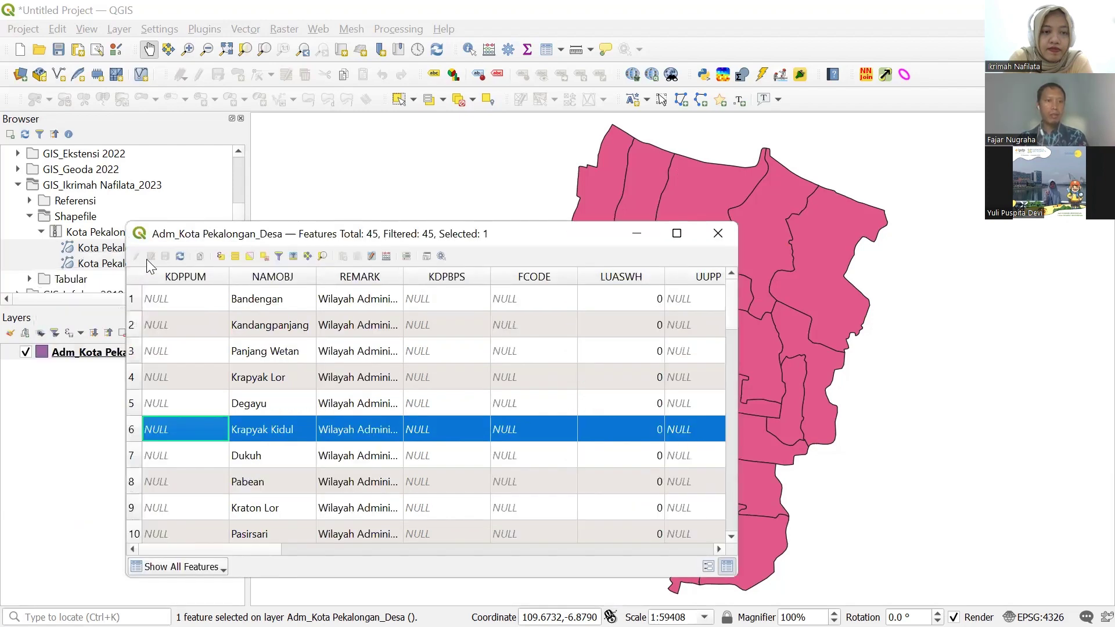
{"action": "left_click", "coordinate": [726, 233]}
Add the second Adm_Kota Pekalongan_Desa entry from Kota Pekalongan_per Kelurahan.zip to the map again.
{"action": "left_click", "coordinate": [151, 352]}
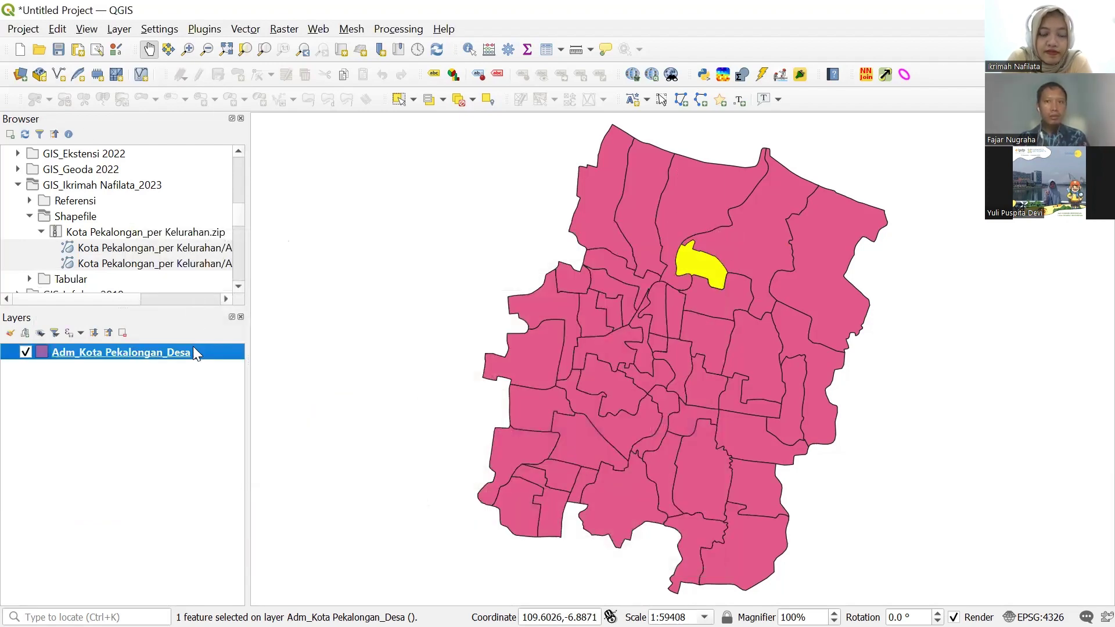
{"action": "left_click", "coordinate": [129, 263]}
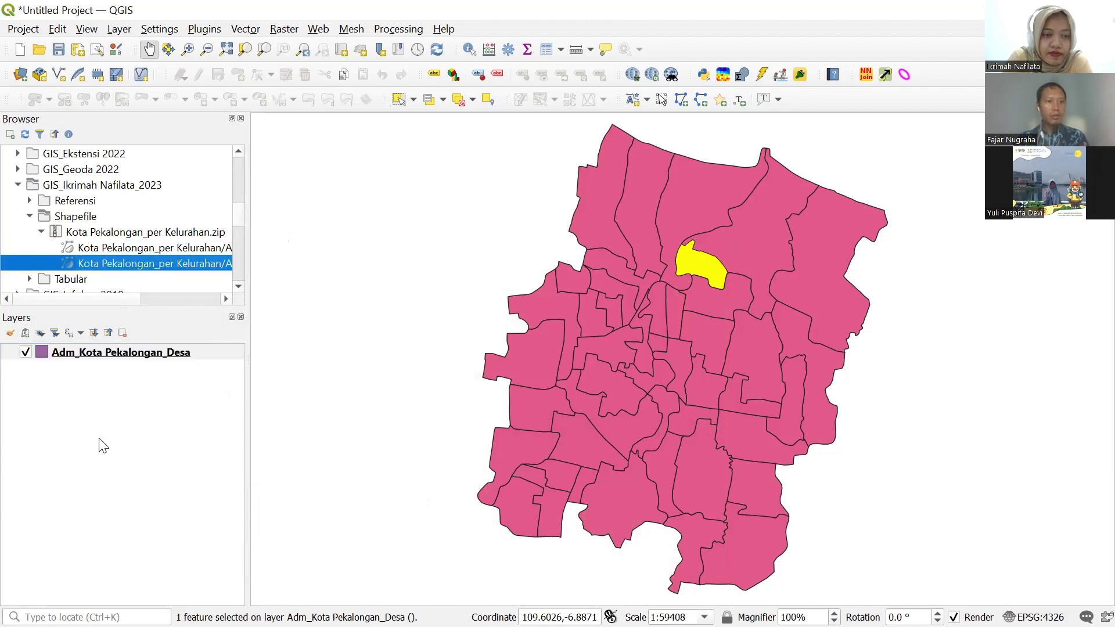
{"action": "left_click", "coordinate": [119, 368]}
Examine the lower Adm_Kota Pekalongan_Desa layer's symbology and source properties, including its coordinate reference system, without changing them.
{"action": "right_click", "coordinate": [119, 369]}
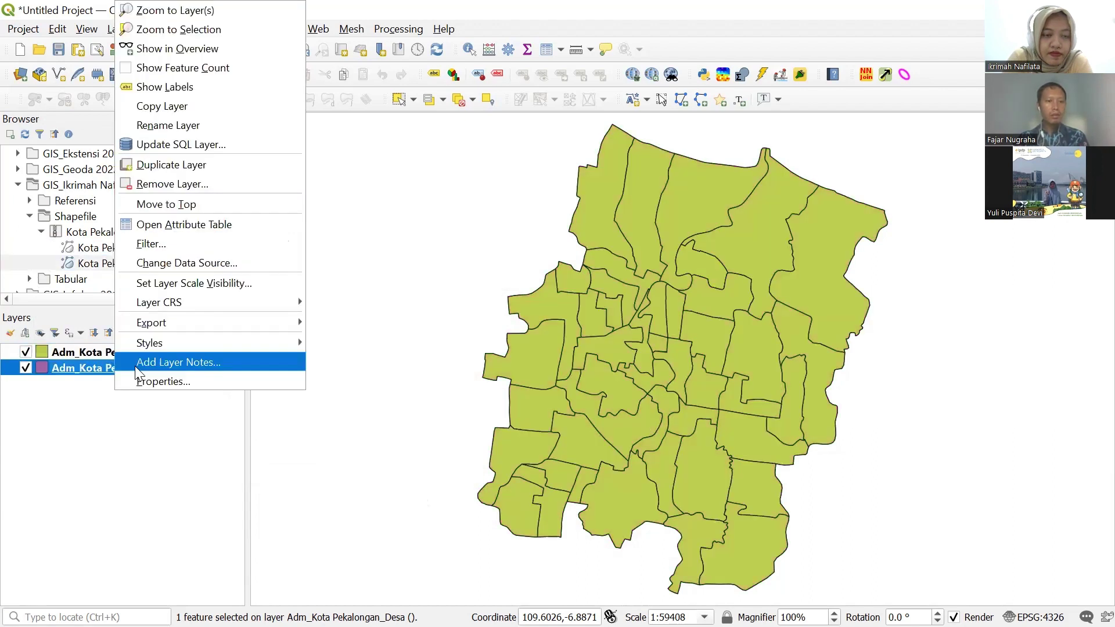
{"action": "left_click", "coordinate": [147, 381]}
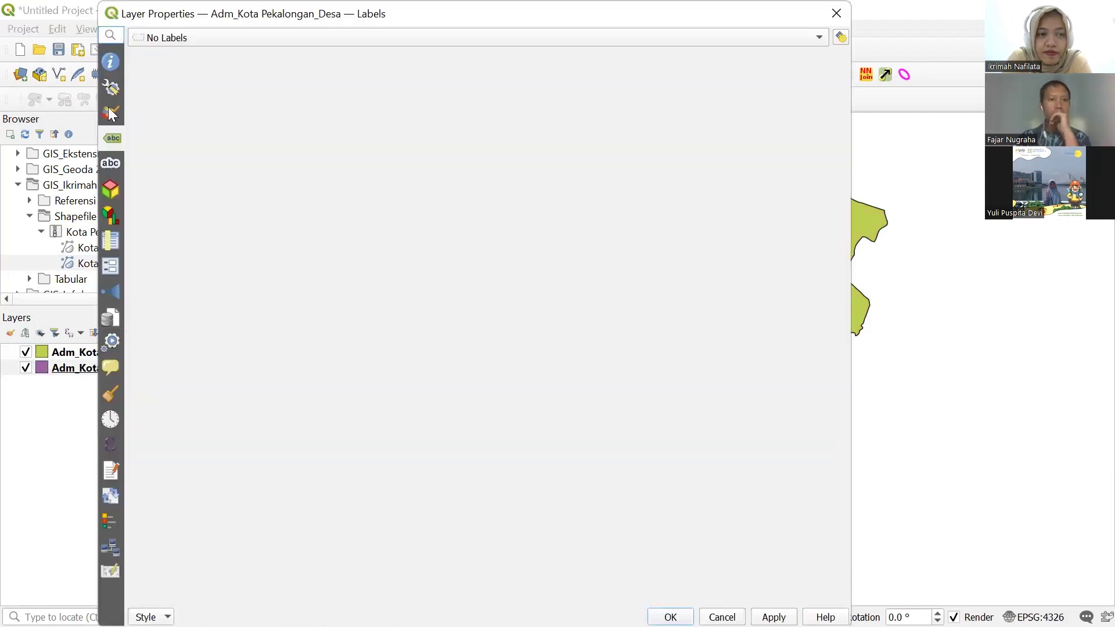
{"action": "left_click", "coordinate": [111, 113]}
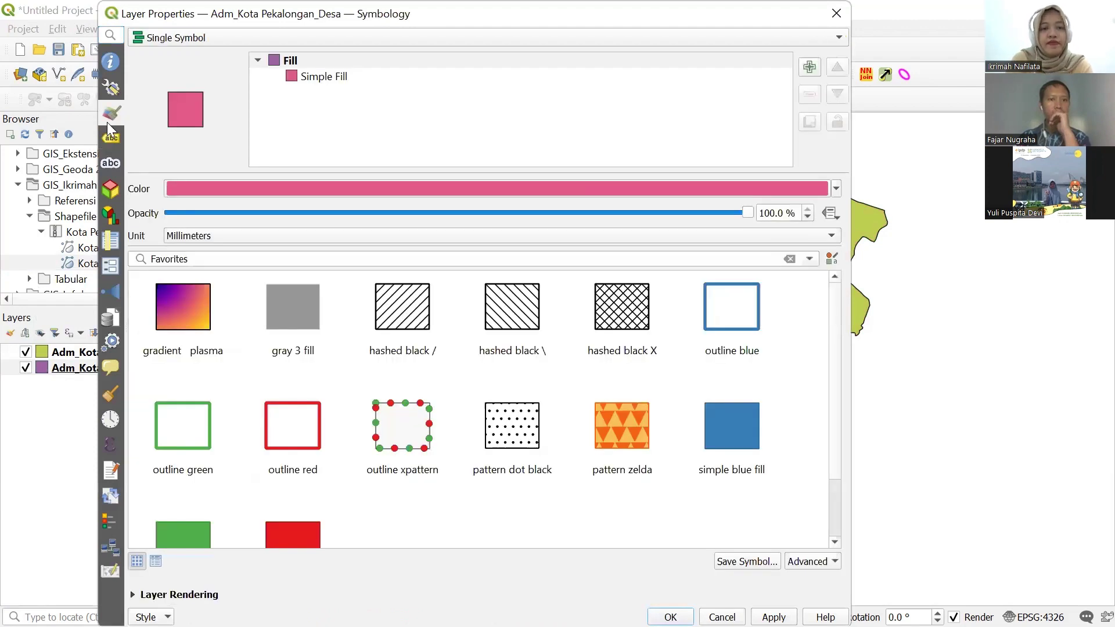
{"action": "left_click", "coordinate": [112, 88]}
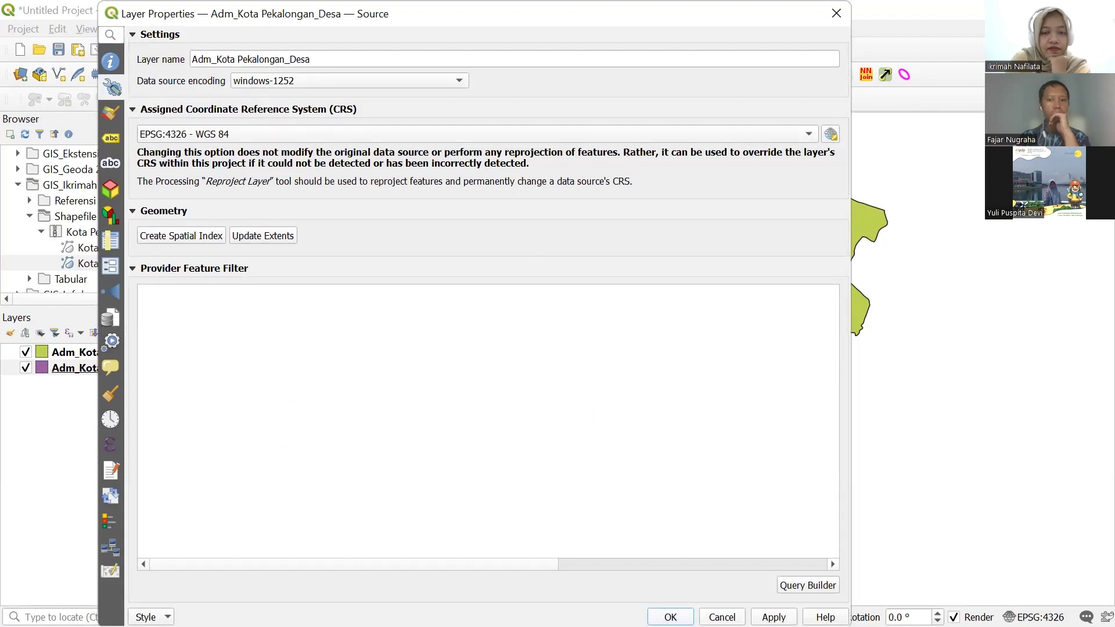
{"action": "key", "text": "Escape"}
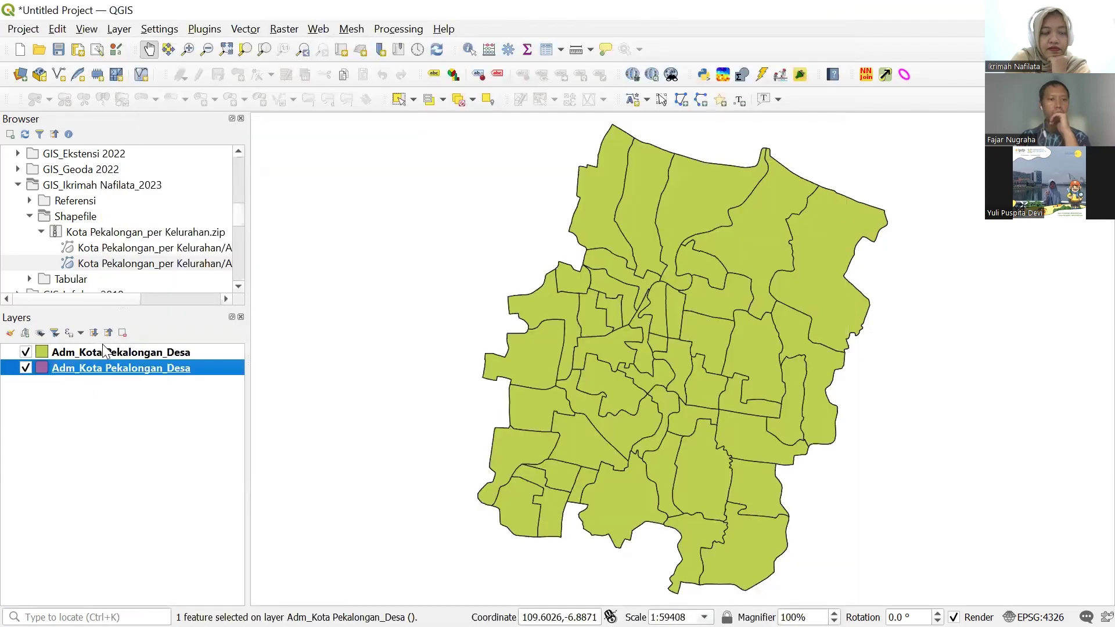
Open the lower Adm_Kota Pekalongan_Desa layer's attribute table in full-screen size to examine its fields, and return to the map.
{"action": "left_click", "coordinate": [100, 351]}
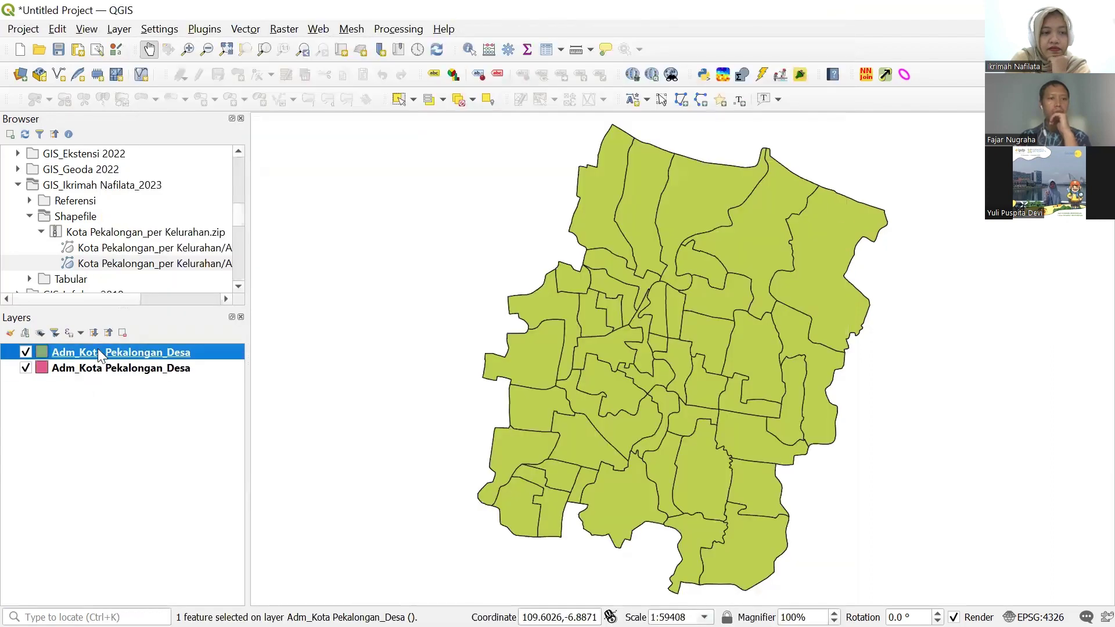
{"action": "right_click", "coordinate": [100, 353]}
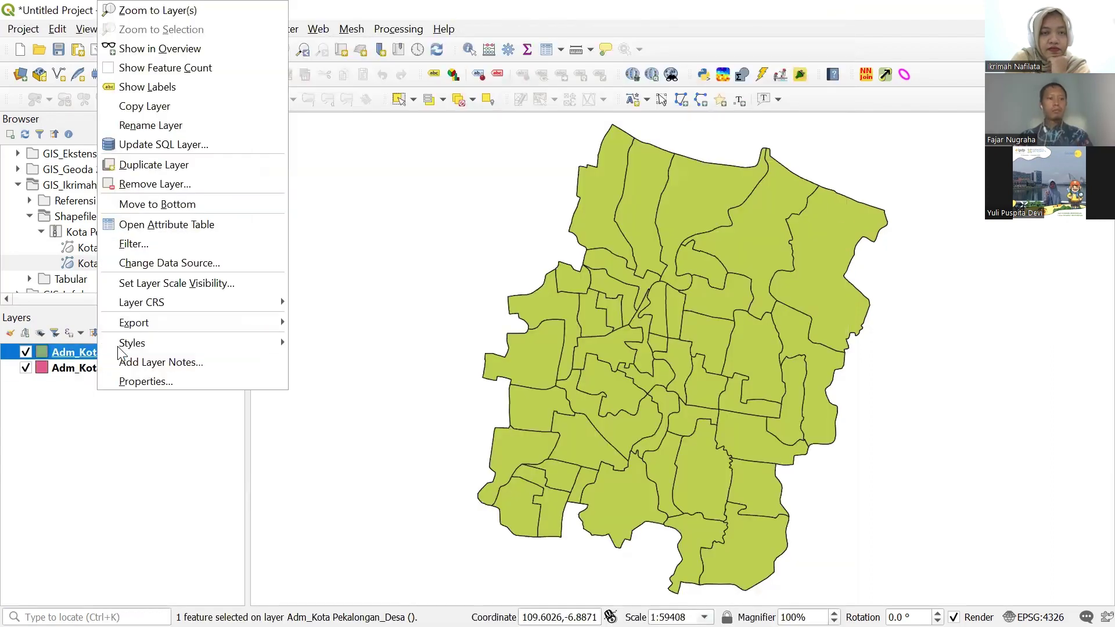
{"action": "right_click", "coordinate": [64, 372]}
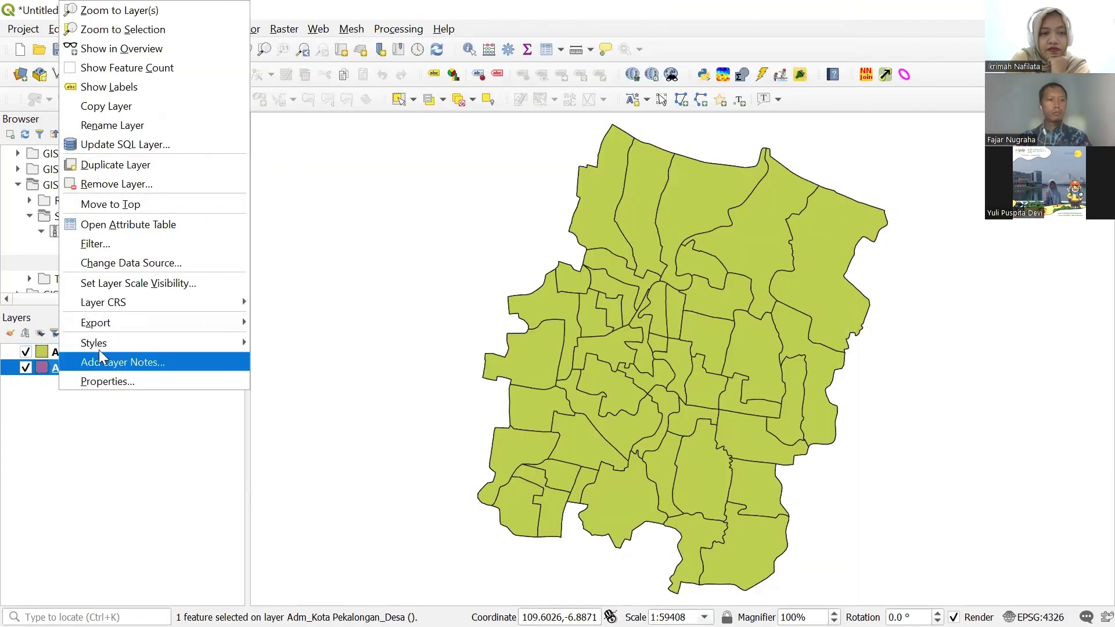
{"action": "left_click", "coordinate": [114, 225]}
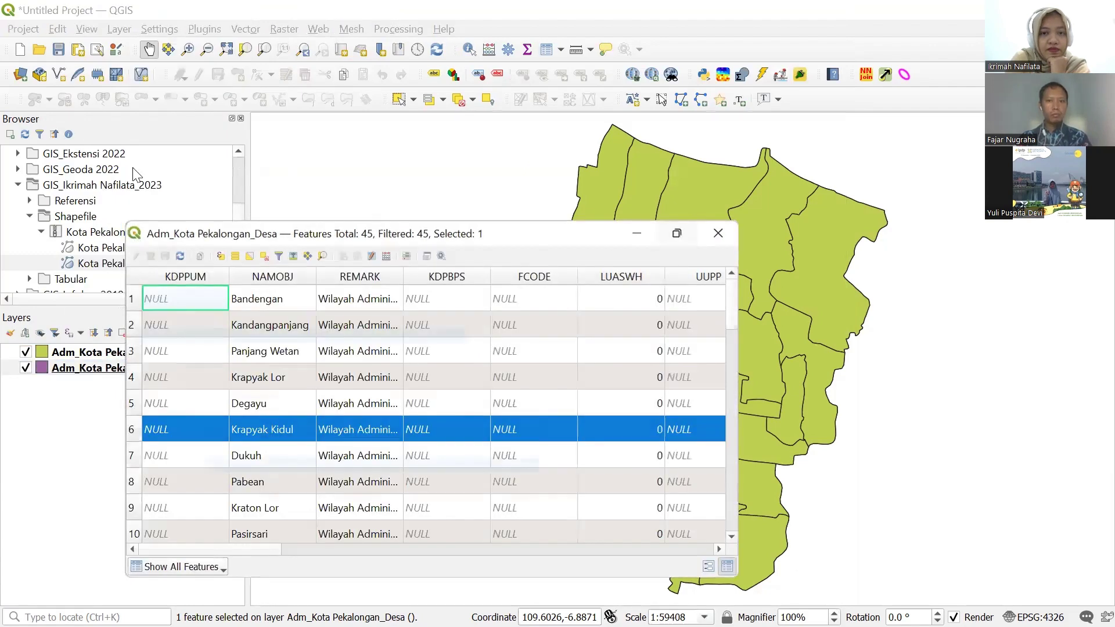
{"action": "left_click", "coordinate": [677, 234]}
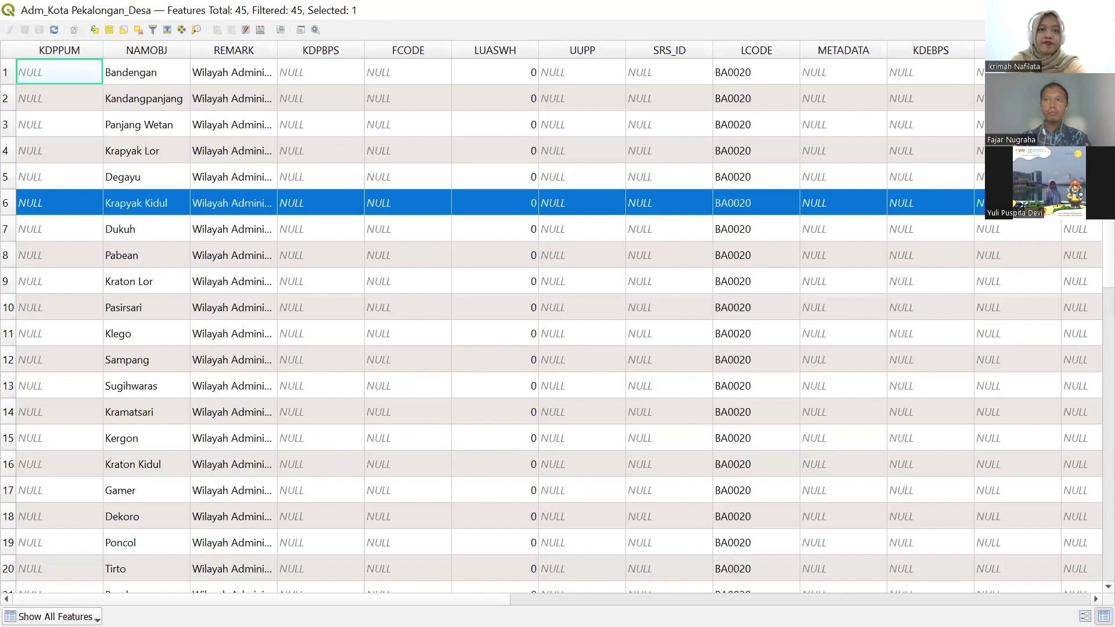
{"action": "key", "text": "alt+Tab"}
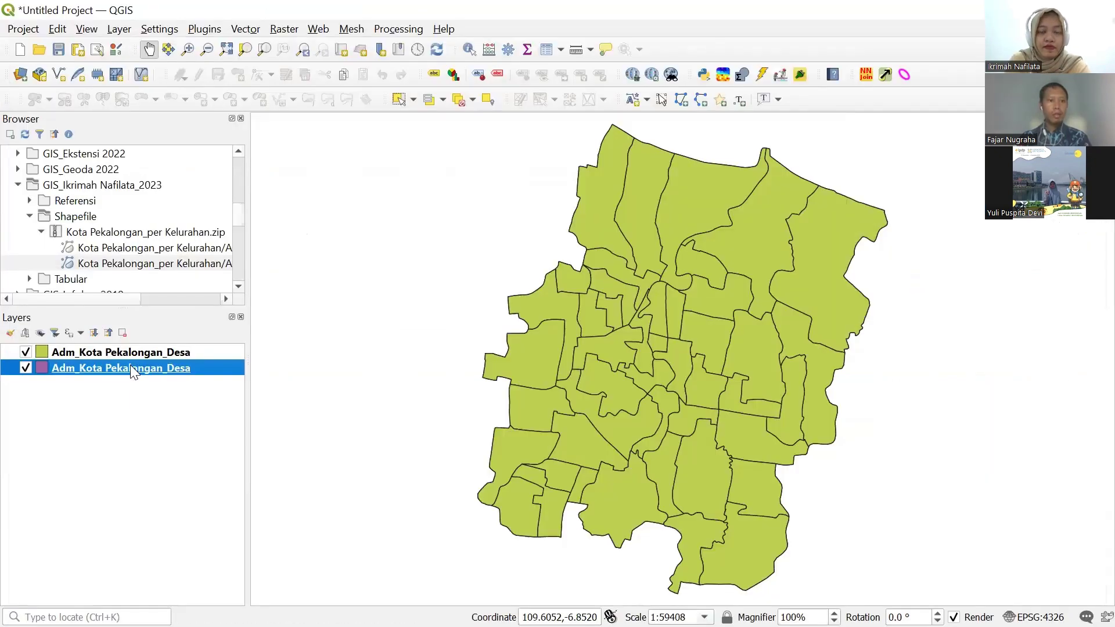
Hide both Adm_Kota Pekalongan_Desa layers on the map and select the upper one.
{"action": "left_click", "coordinate": [27, 352]}
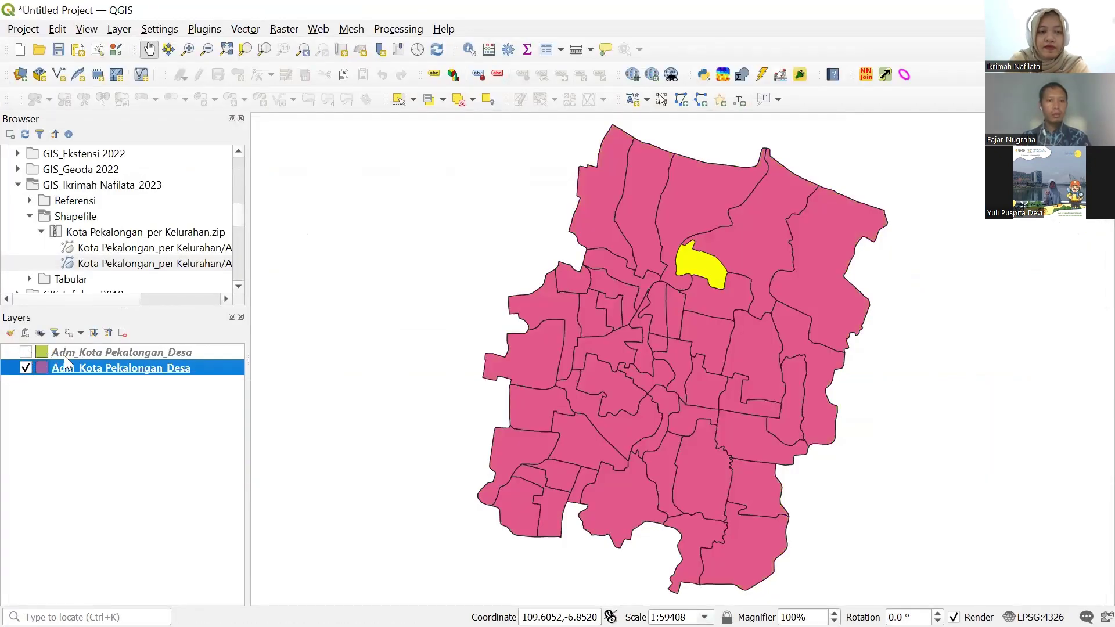
{"action": "right_click", "coordinate": [144, 372]}
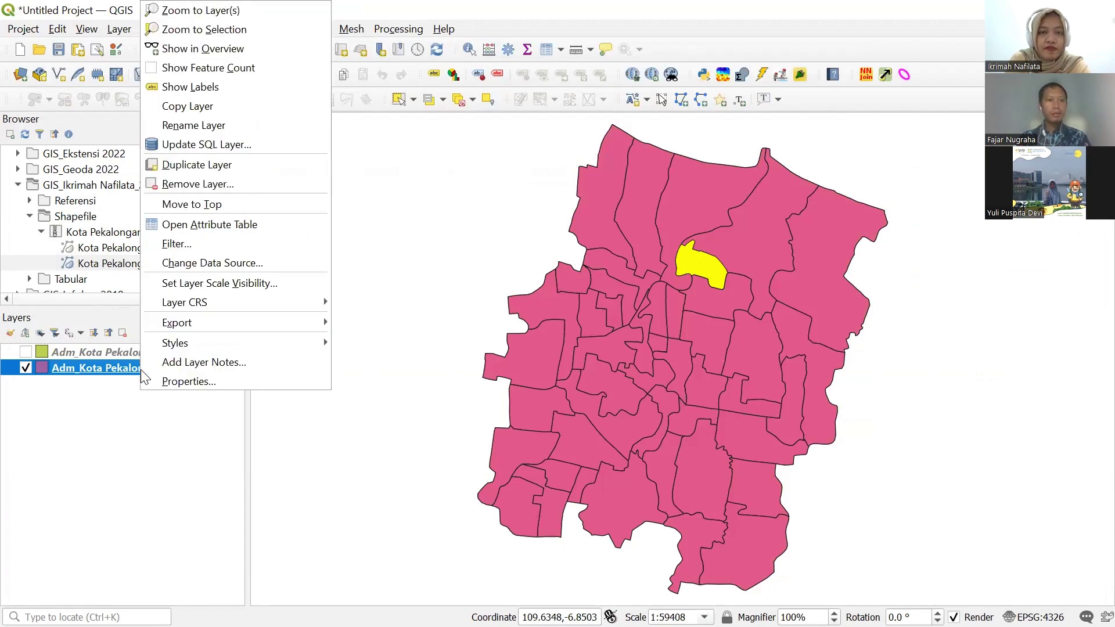
{"action": "left_click", "coordinate": [363, 68]}
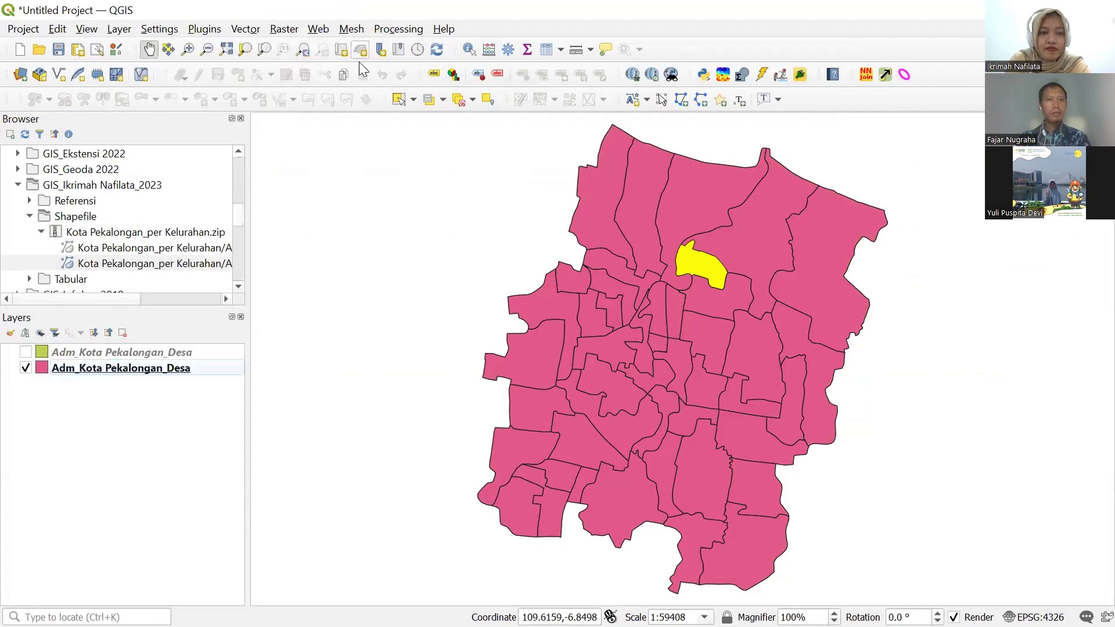
{"action": "left_click", "coordinate": [25, 368]}
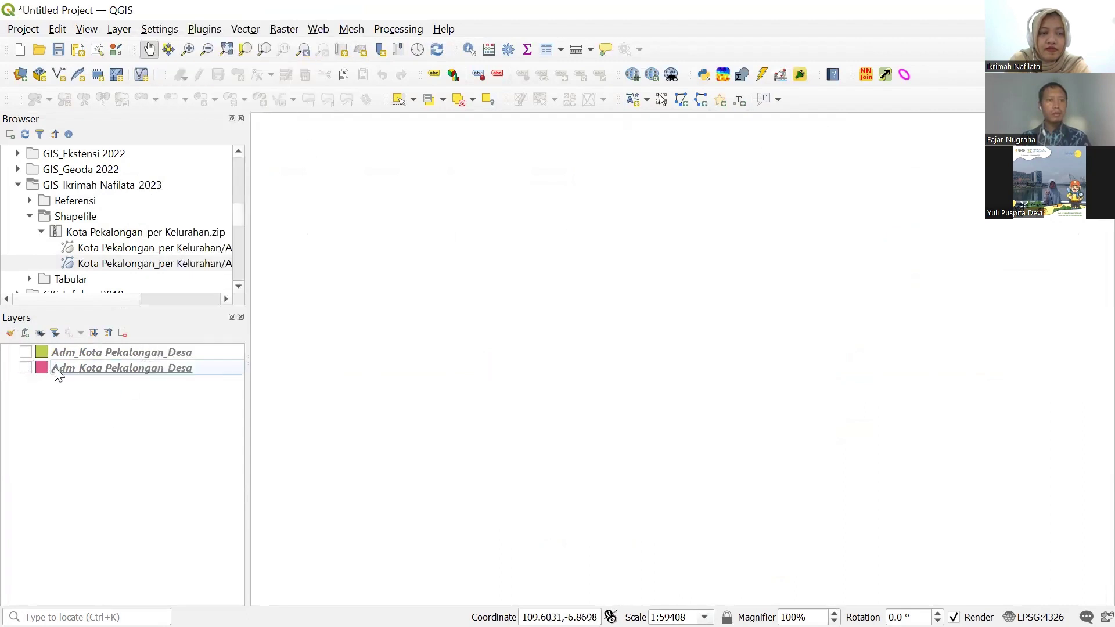
{"action": "left_click", "coordinate": [58, 367]}
{"action": "left_click", "coordinate": [61, 353]}
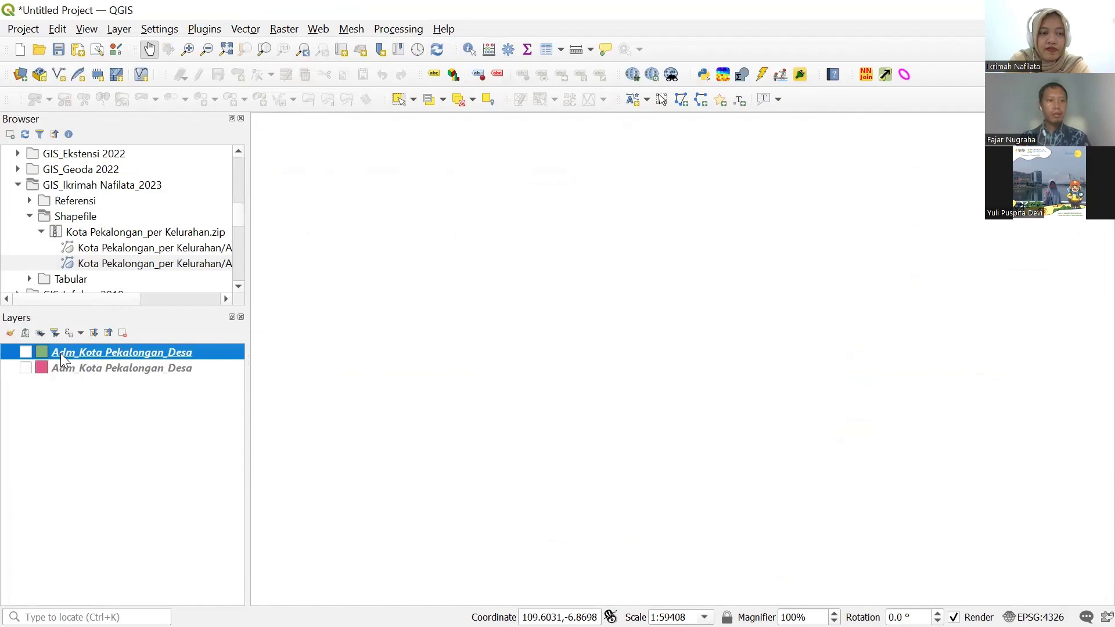
Show the upper Adm_Kota Pekalongan_Desa layer, start exporting it as an ESRI Shapefile, and browse to the project's Shapefile folder on DATA (D:).
{"action": "left_click", "coordinate": [26, 352]}
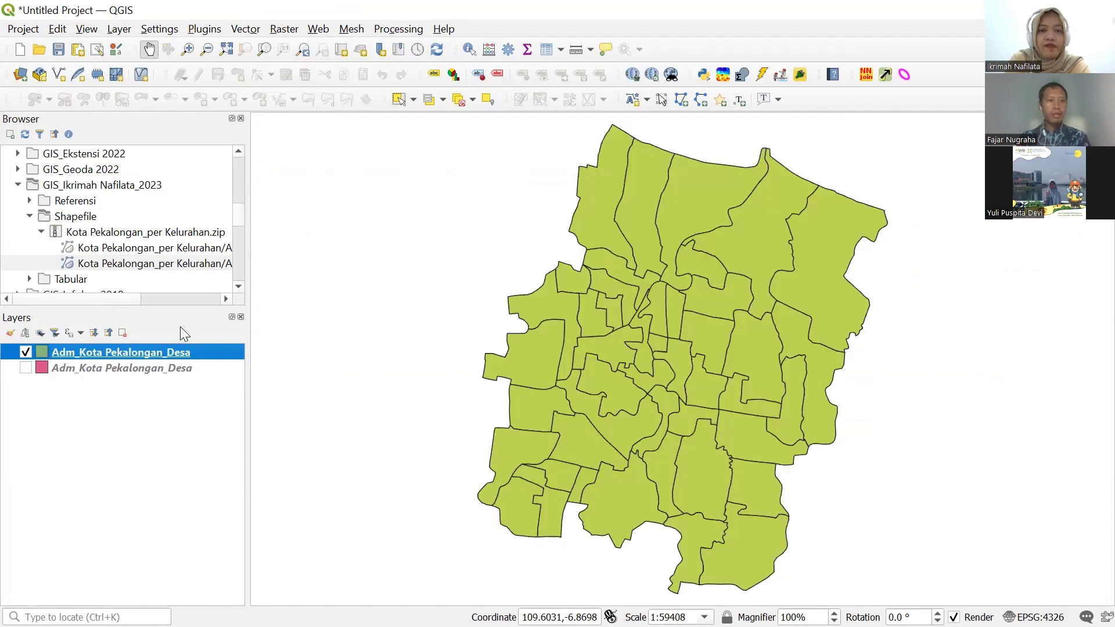
{"action": "right_click", "coordinate": [72, 353]}
{"action": "mouse_move", "coordinate": [214, 320]}
{"action": "left_click", "coordinate": [292, 324]}
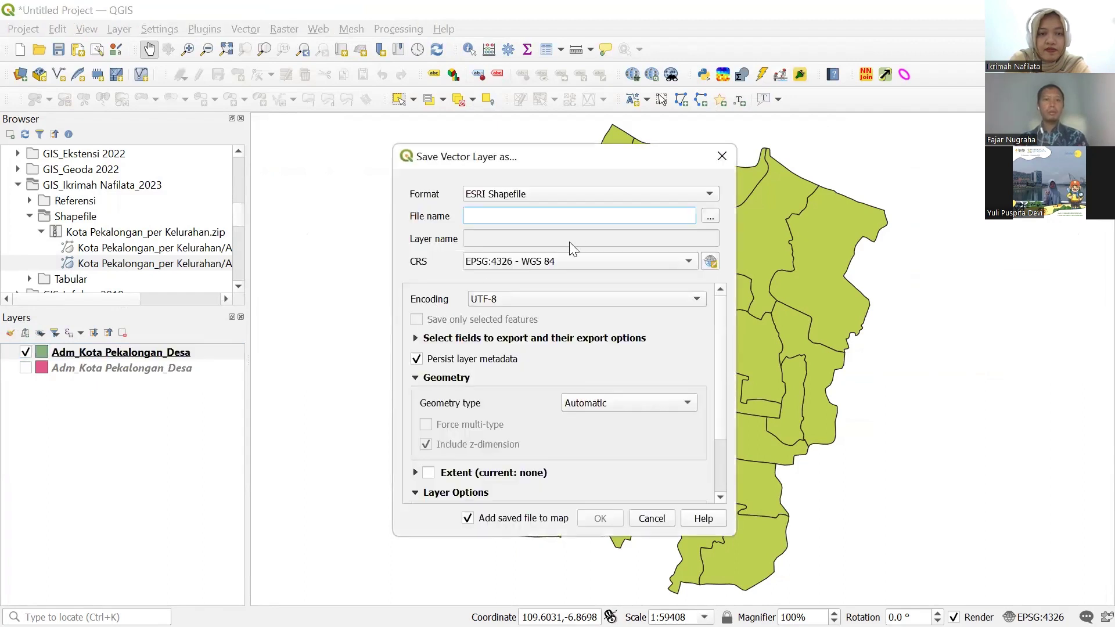
{"action": "left_click", "coordinate": [710, 217]}
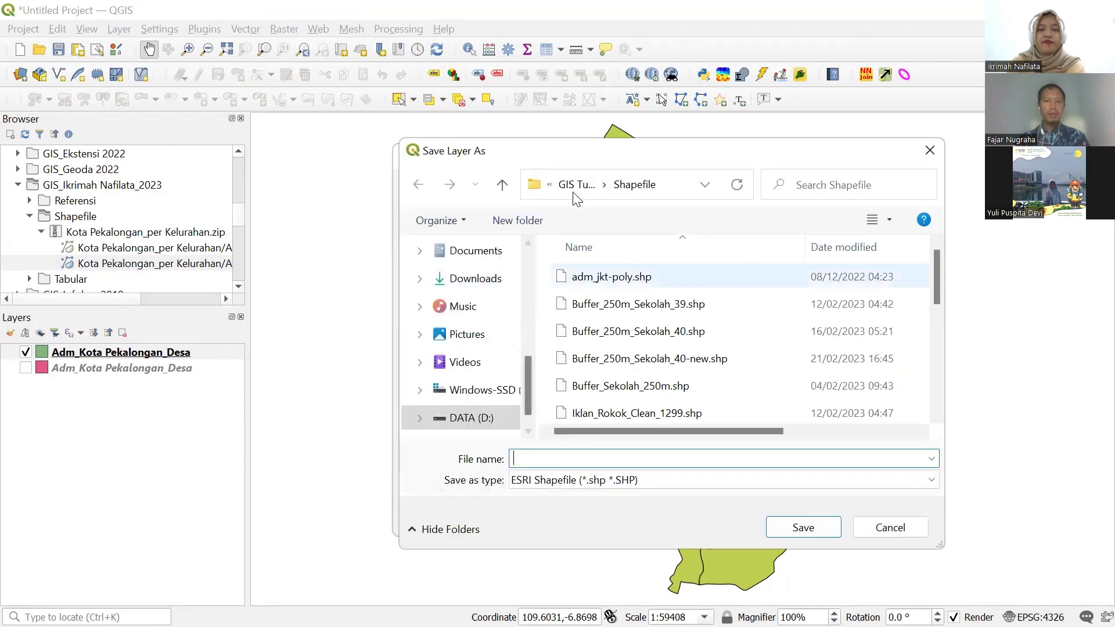
{"action": "left_click", "coordinate": [347, 398]}
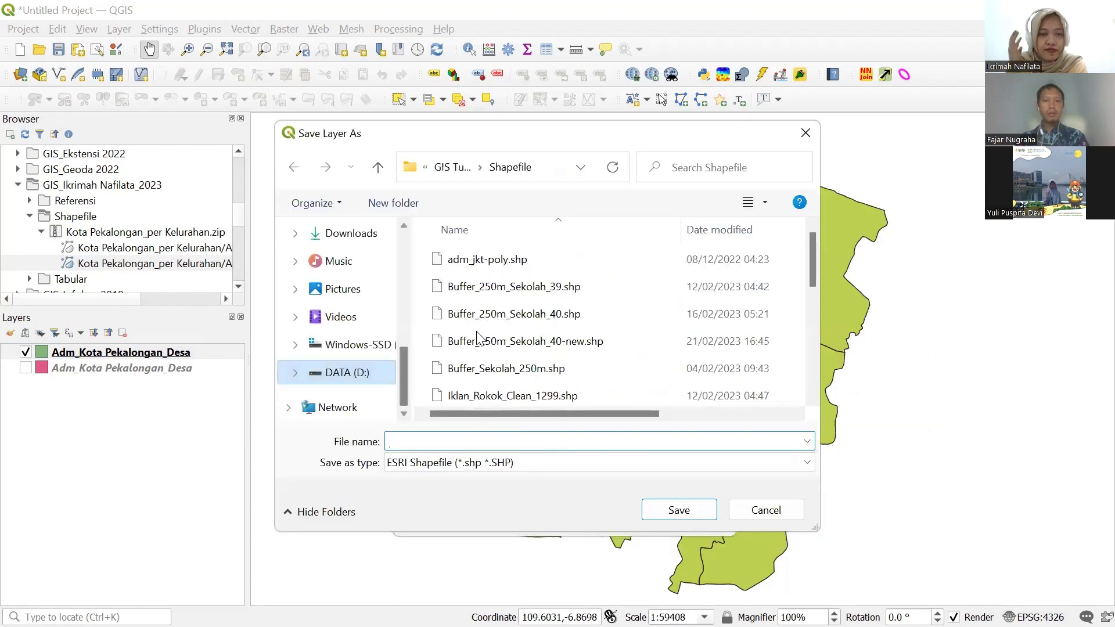
{"action": "key", "text": "alt+Left"}
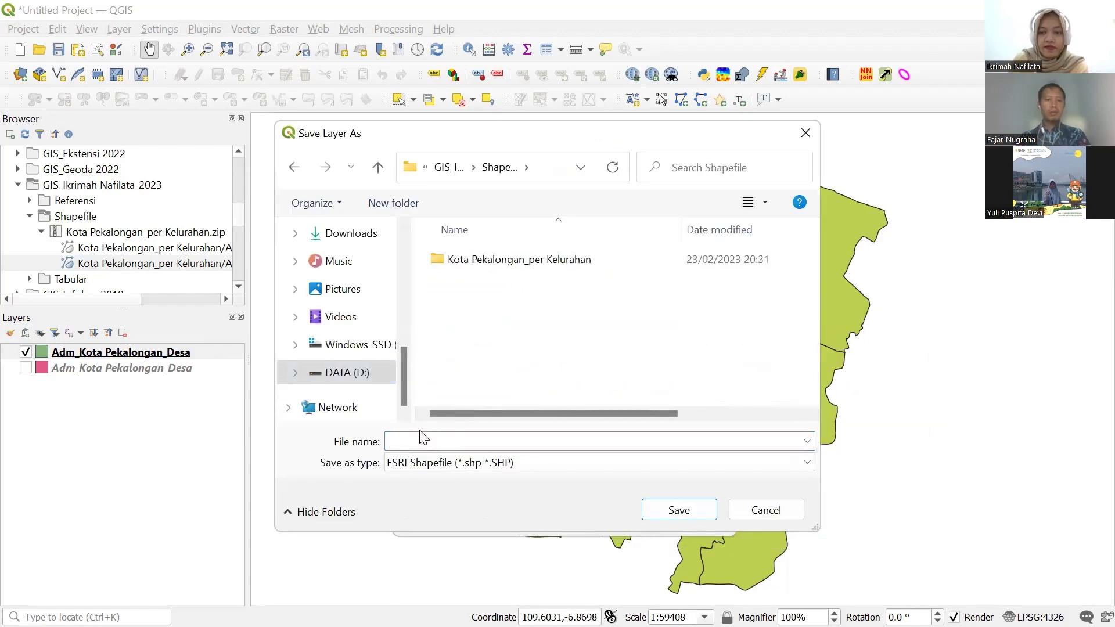
Name the exported file Adm_Kota Pekalongan_New and save it with CRS EPSG:4326 - WGS 84, adding it to the map.
{"action": "left_click", "coordinate": [437, 440]}
{"action": "type", "text": "Adm_Kota"}
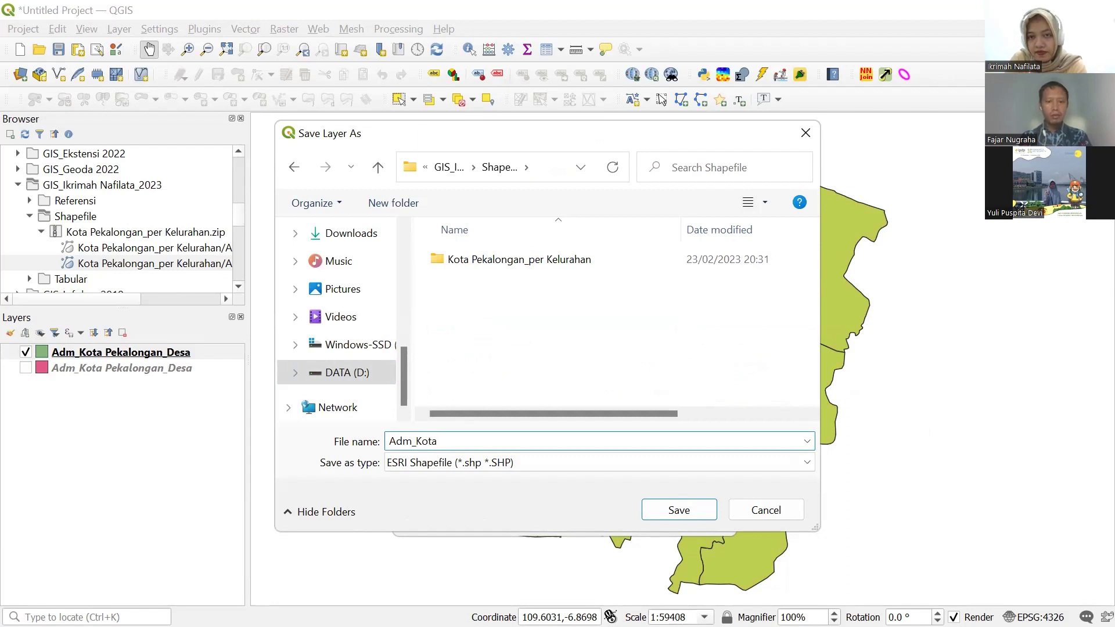
{"action": "type", "text": " Pekal"}
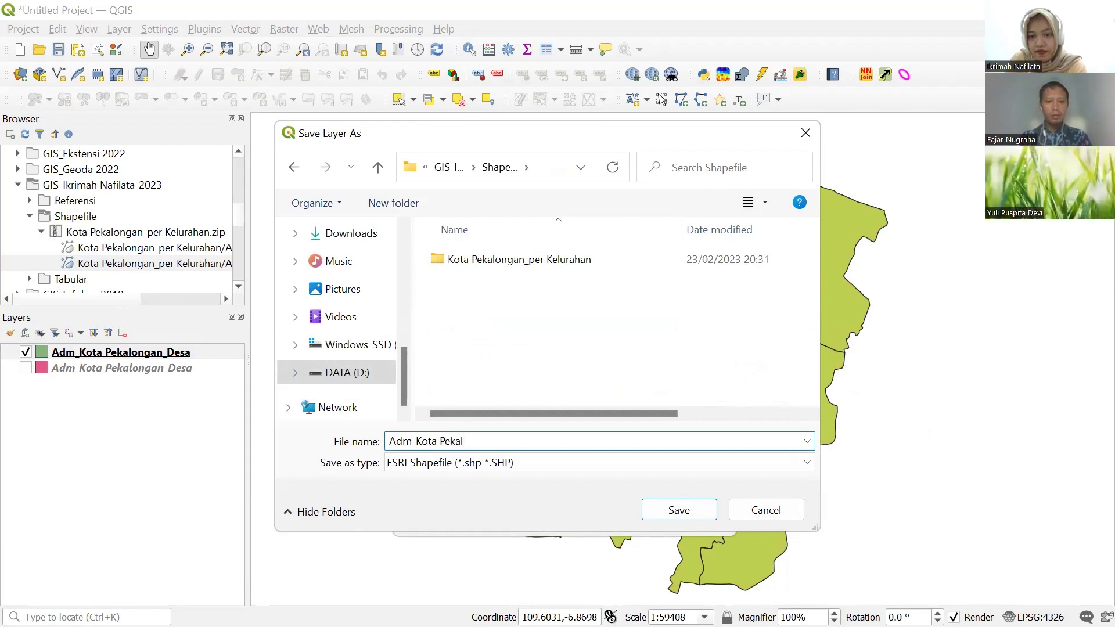
{"action": "type", "text": "ongan"}
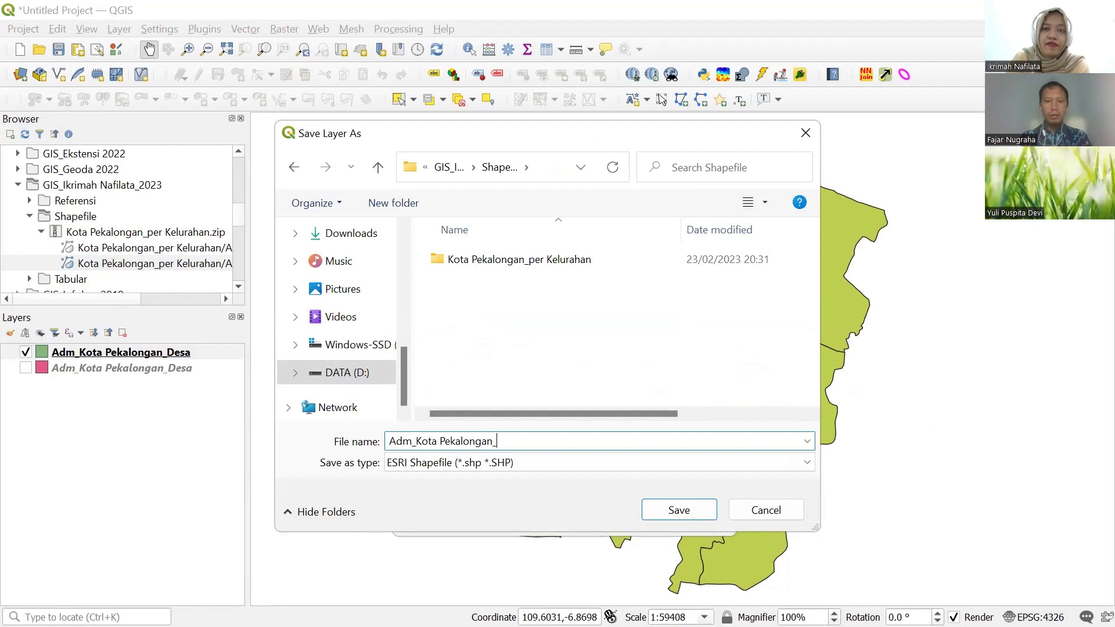
{"action": "type", "text": "_New"}
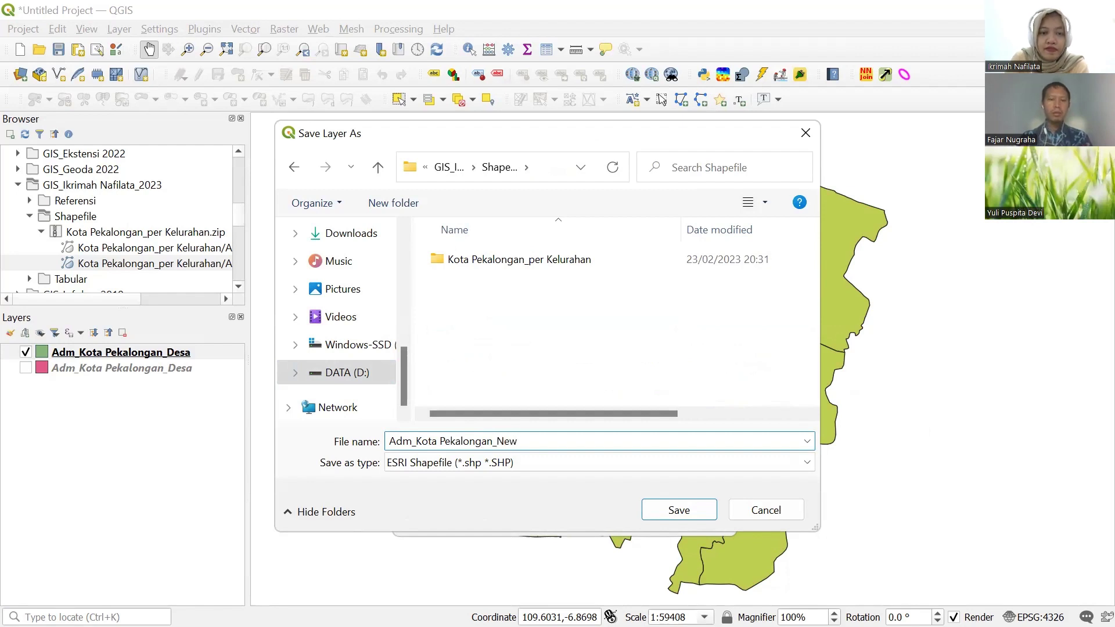
{"action": "left_click", "coordinate": [662, 502]}
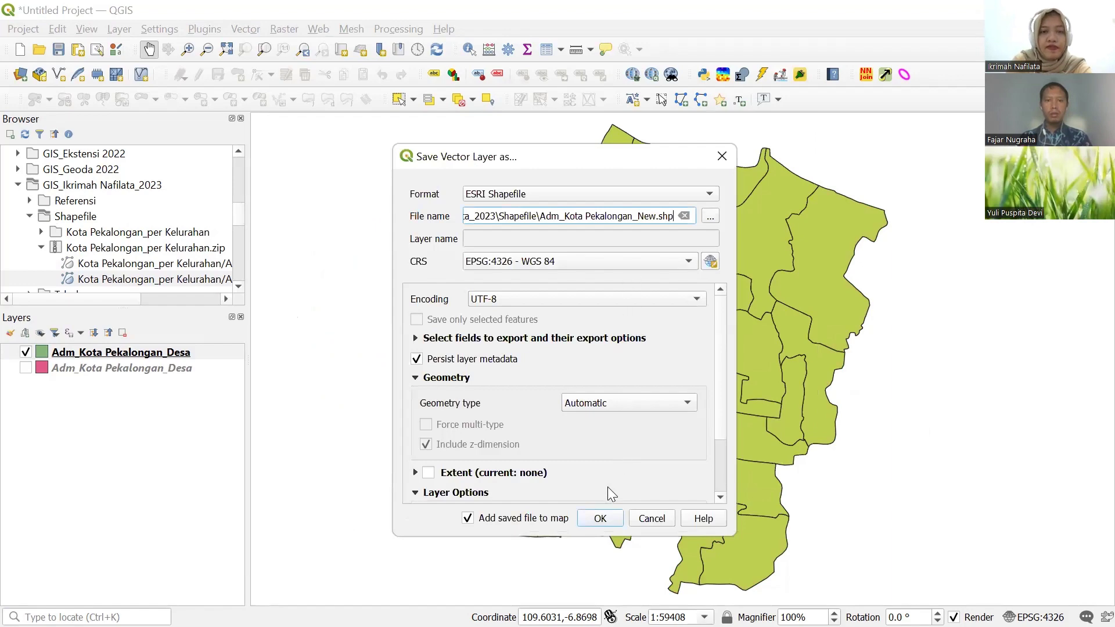
{"action": "left_click", "coordinate": [599, 516]}
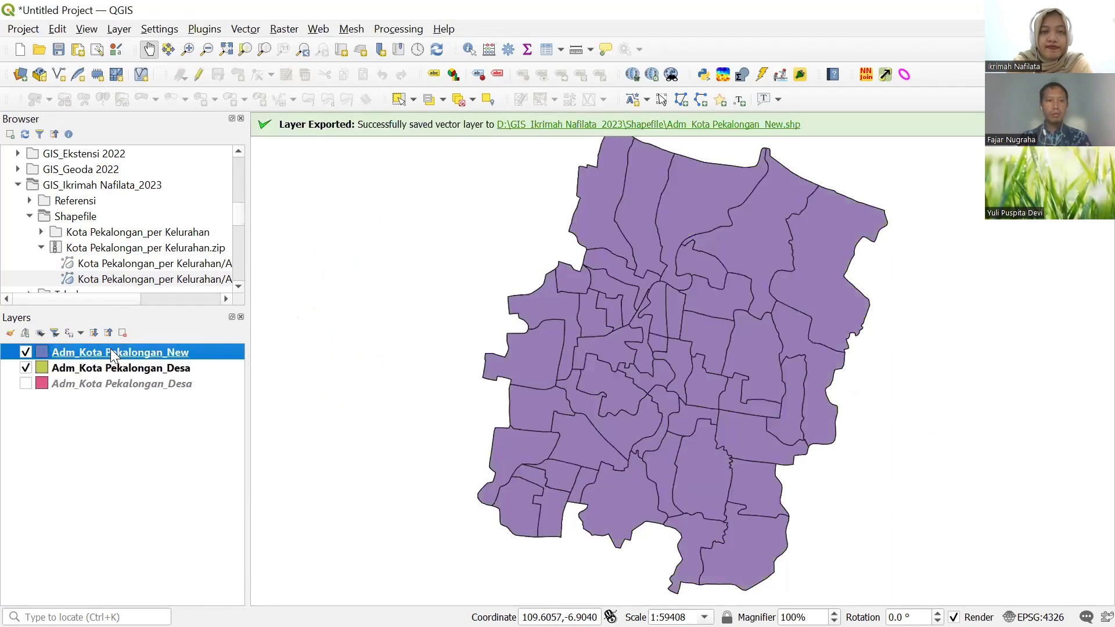
{"action": "right_click", "coordinate": [114, 354]}
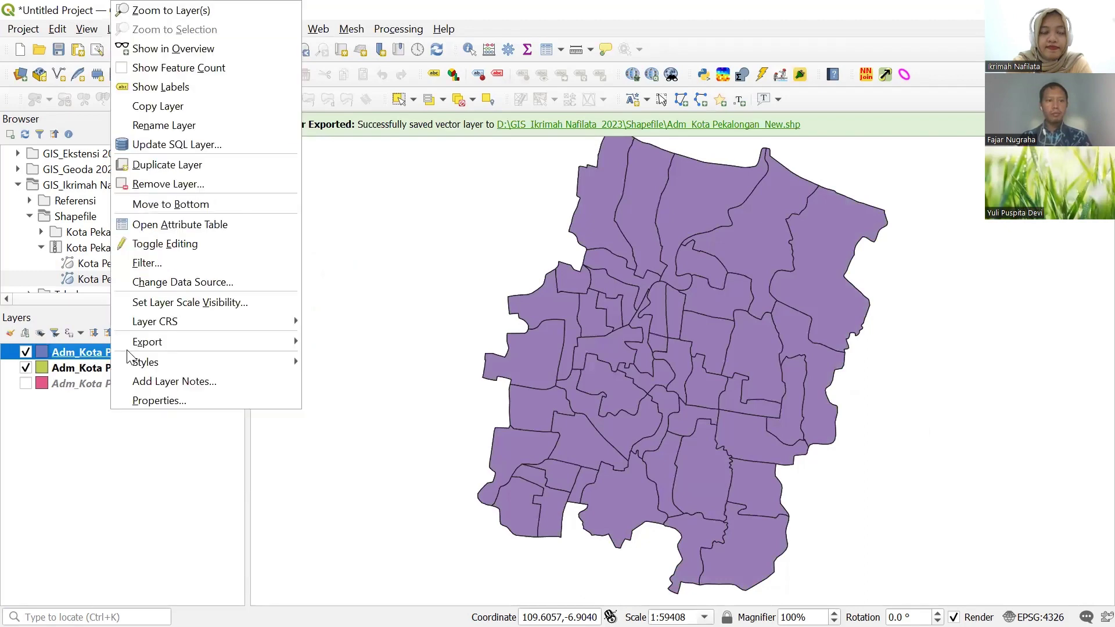
{"action": "left_click", "coordinate": [144, 245]}
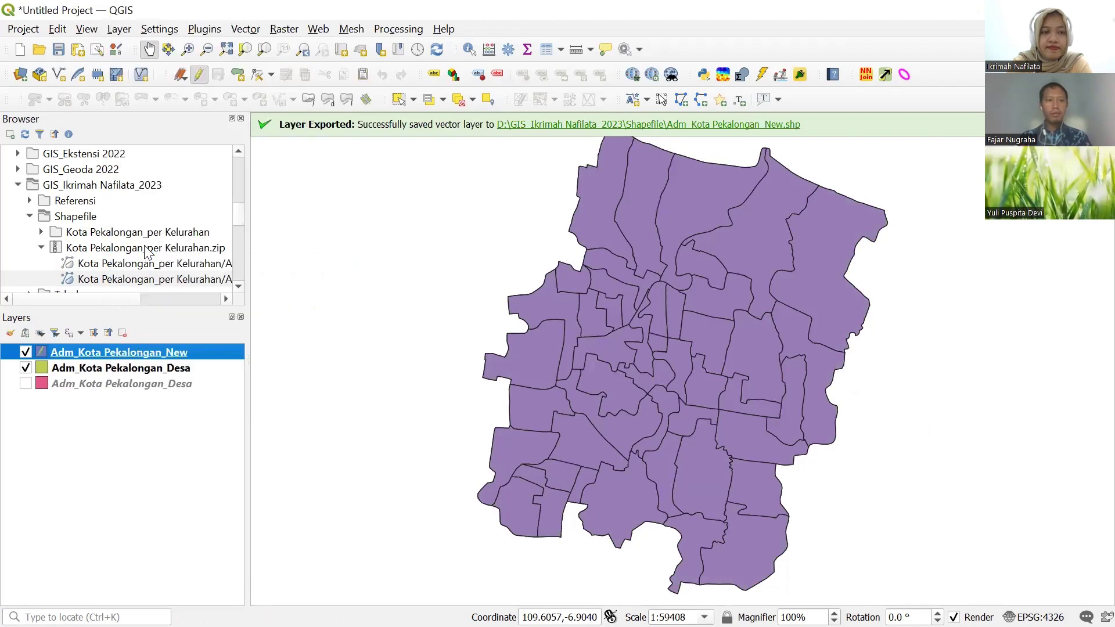
{"action": "right_click", "coordinate": [113, 352]}
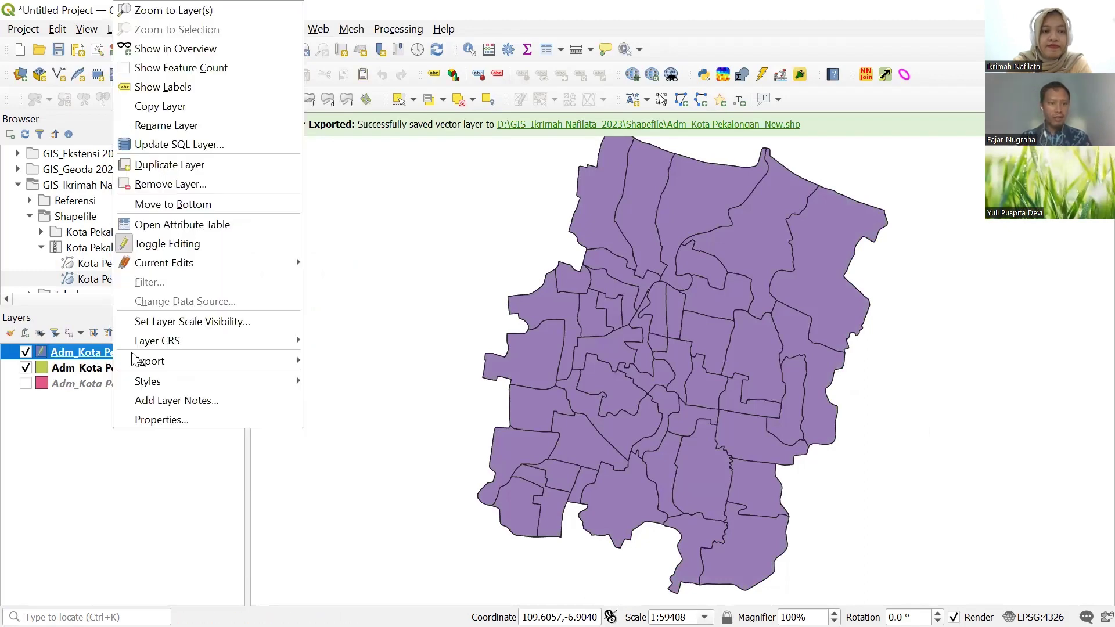
{"action": "left_click", "coordinate": [145, 242]}
{"action": "right_click", "coordinate": [110, 352]}
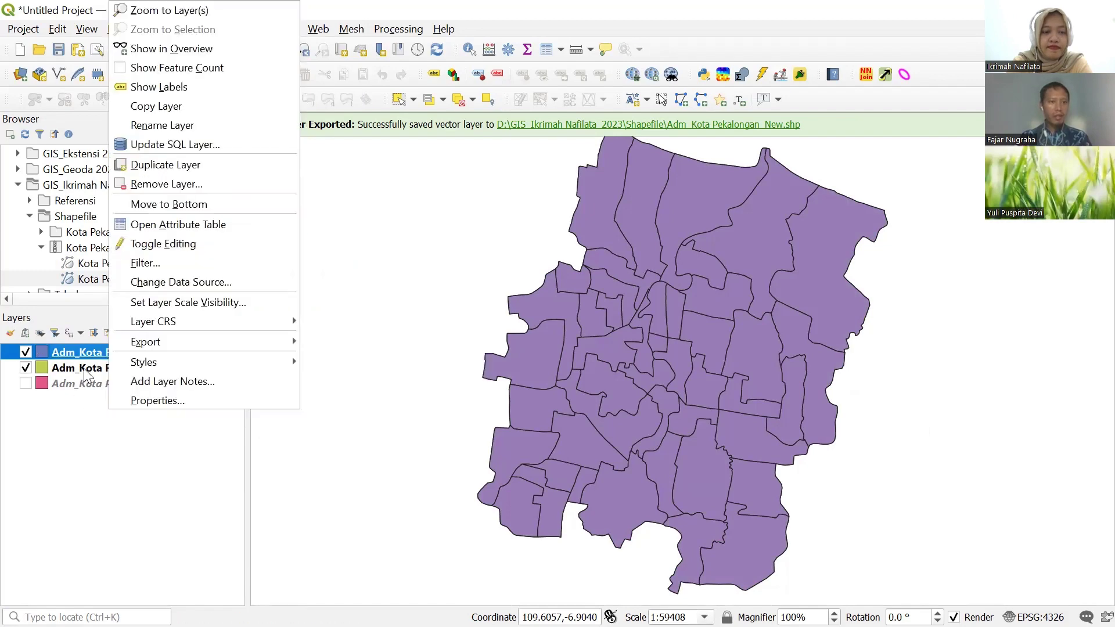
{"action": "left_click", "coordinate": [99, 362]}
Remove both Adm_Kota Pekalongan_Desa layers from the project, keeping only Adm_Kota Pekalongan_New.
{"action": "left_click", "coordinate": [141, 368]}
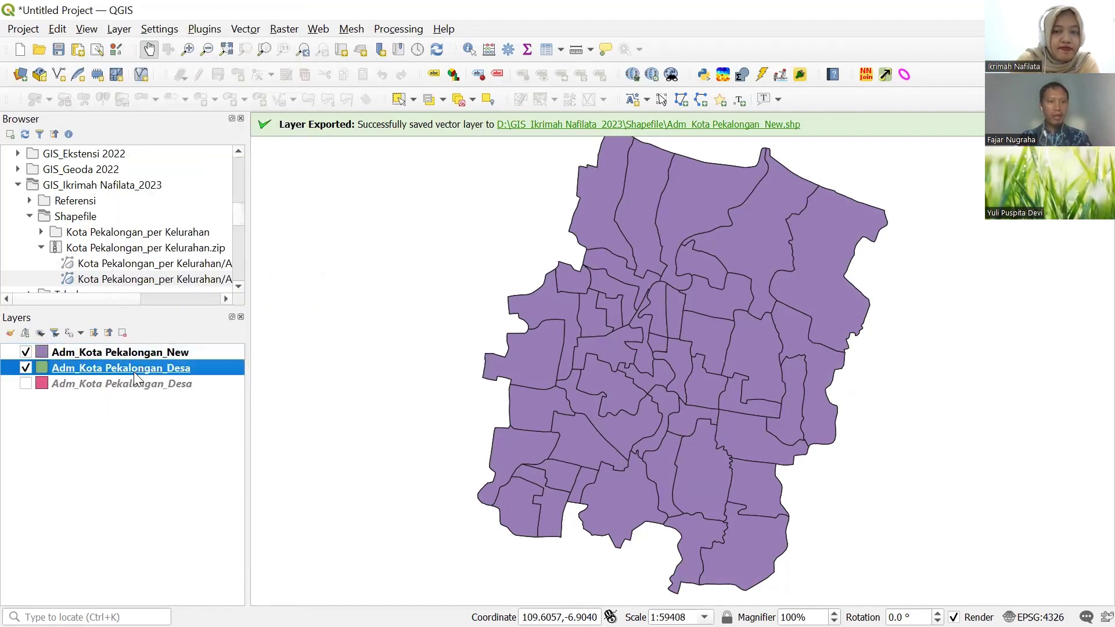
{"action": "left_click", "coordinate": [128, 383], "text": "shift"}
{"action": "right_click", "coordinate": [129, 384]}
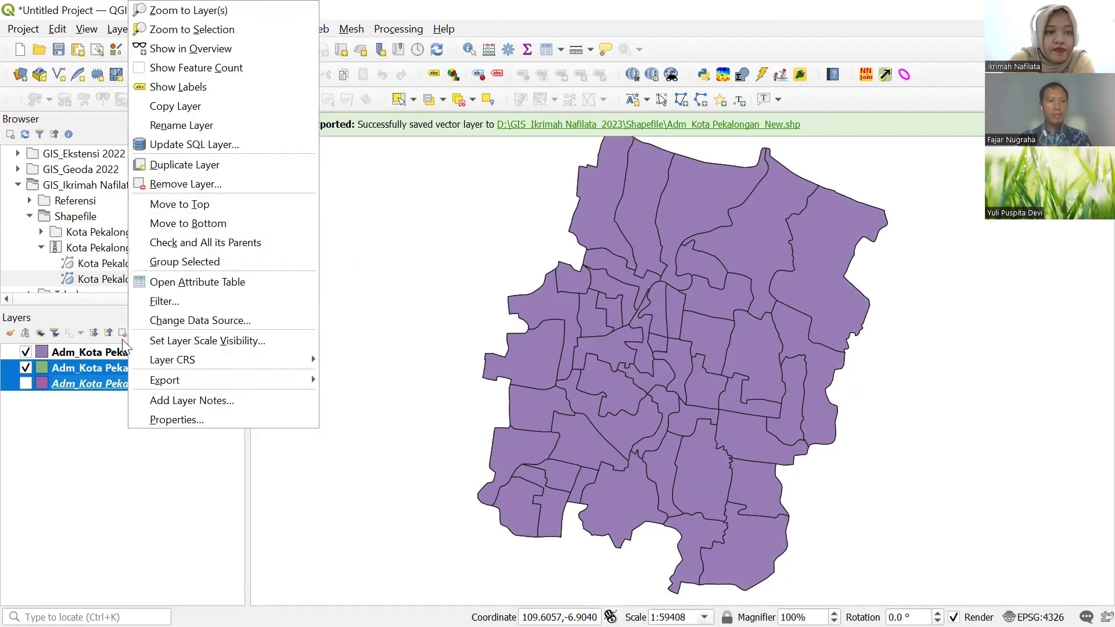
{"action": "left_click", "coordinate": [179, 192]}
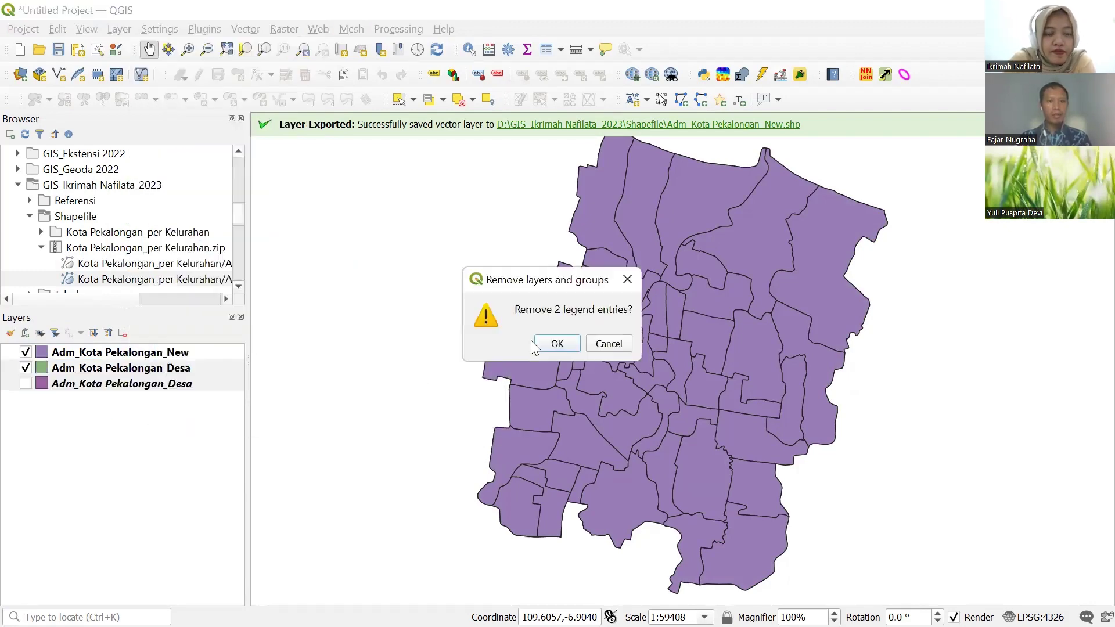
{"action": "left_click", "coordinate": [556, 344]}
Open the attribute table of the Adm_Kota Pekalongan_New layer and examine the village names in the NAMOBJ field.
{"action": "left_click", "coordinate": [182, 351]}
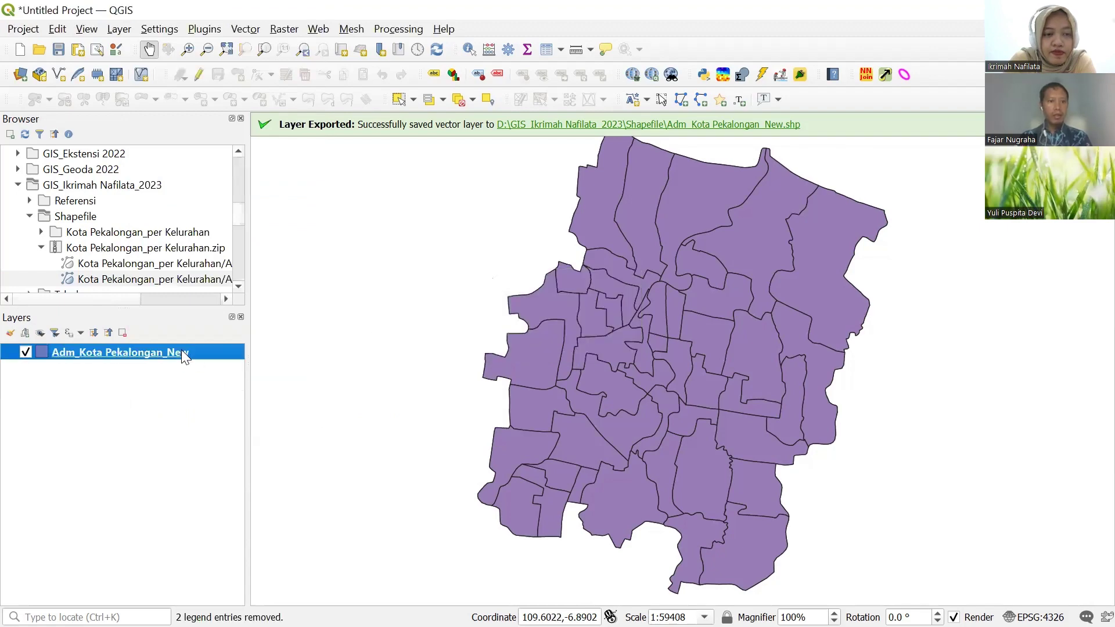
{"action": "right_click", "coordinate": [181, 351]}
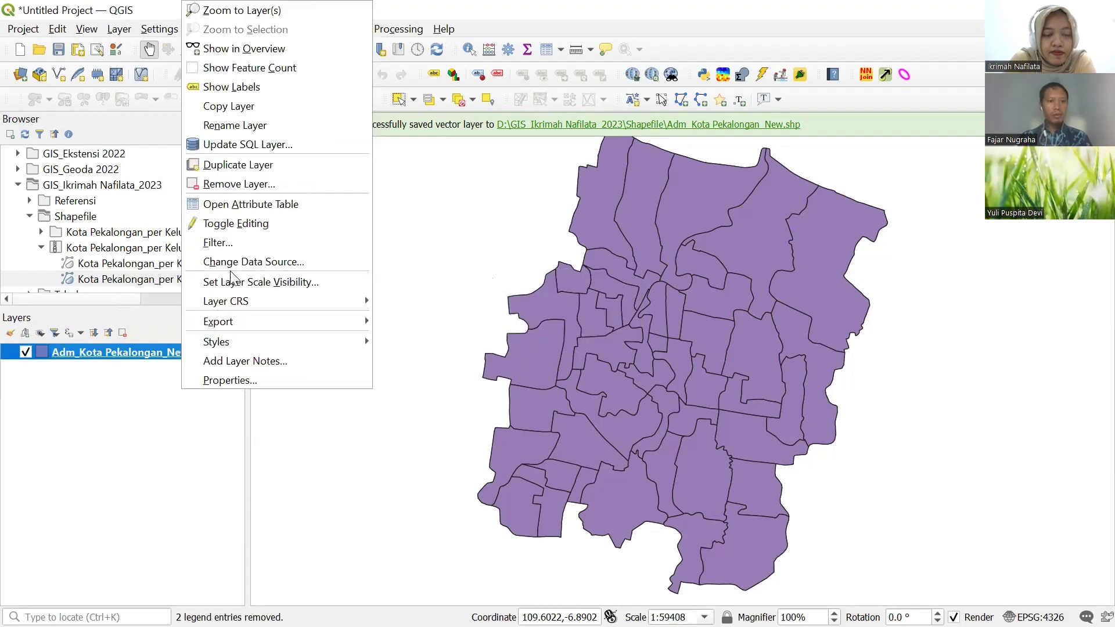
{"action": "left_click", "coordinate": [243, 205]}
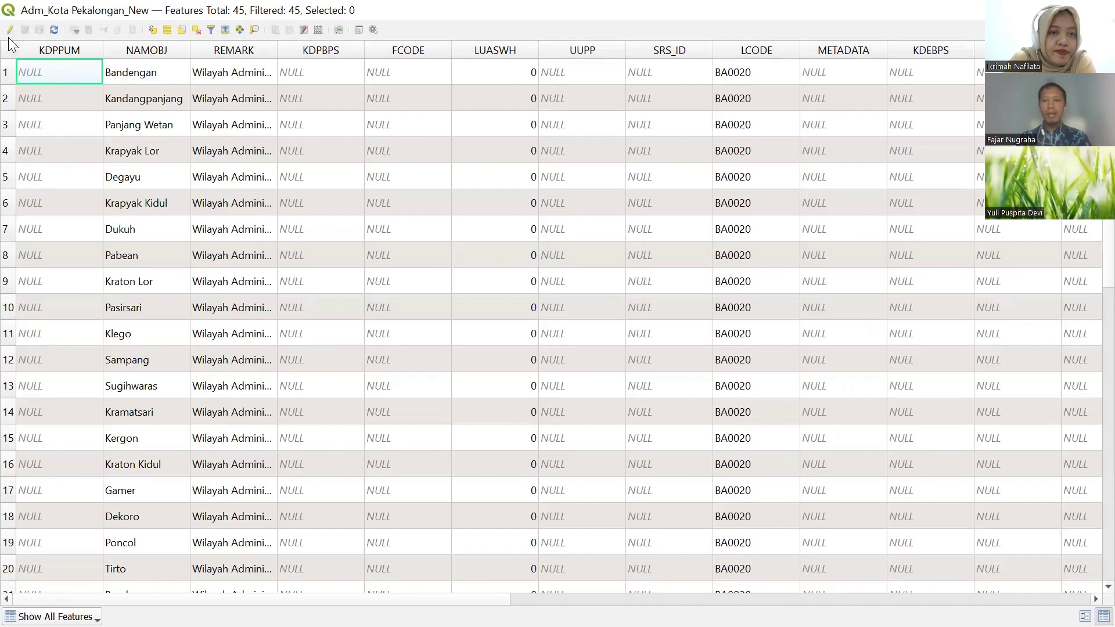
{"action": "left_click", "coordinate": [150, 147]}
{"action": "left_click_drag", "start_coordinate": [469, 170], "coordinate": [165, 175]}
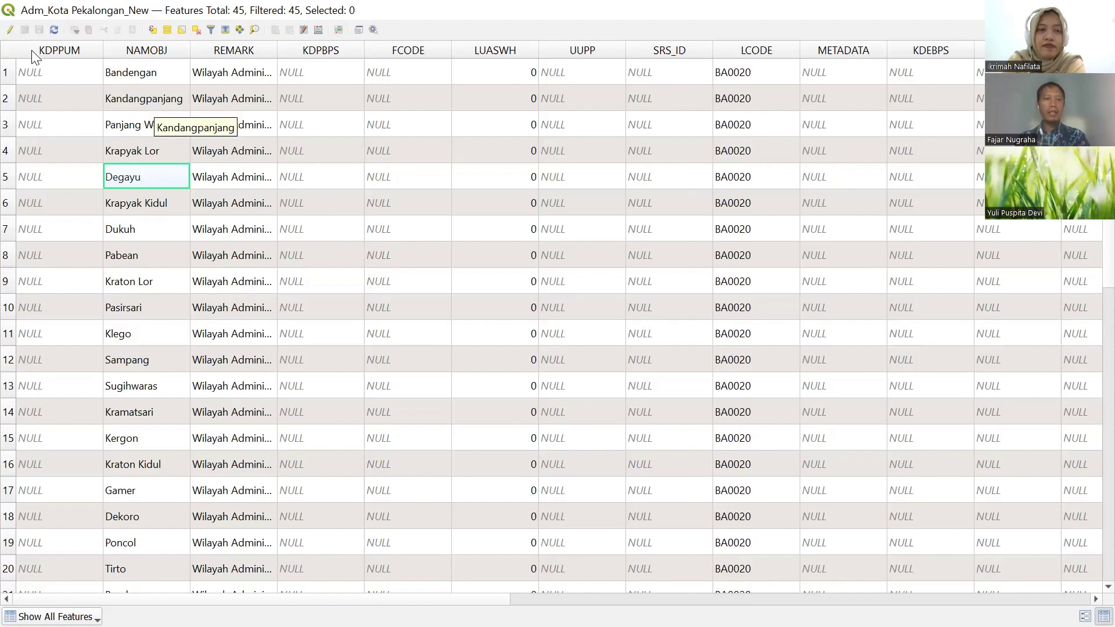
Turn on editing in the attribute table, fit the NAMOBJ column to its contents, and look through the fields for empty ones.
{"action": "left_click", "coordinate": [8, 30]}
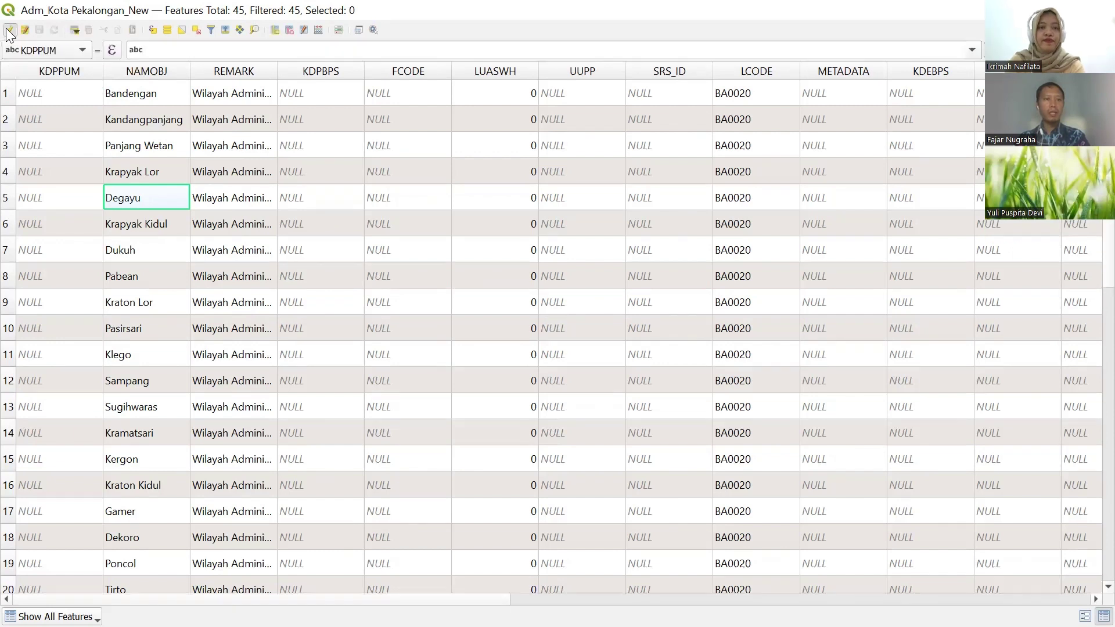
{"action": "double_click", "coordinate": [188, 70]}
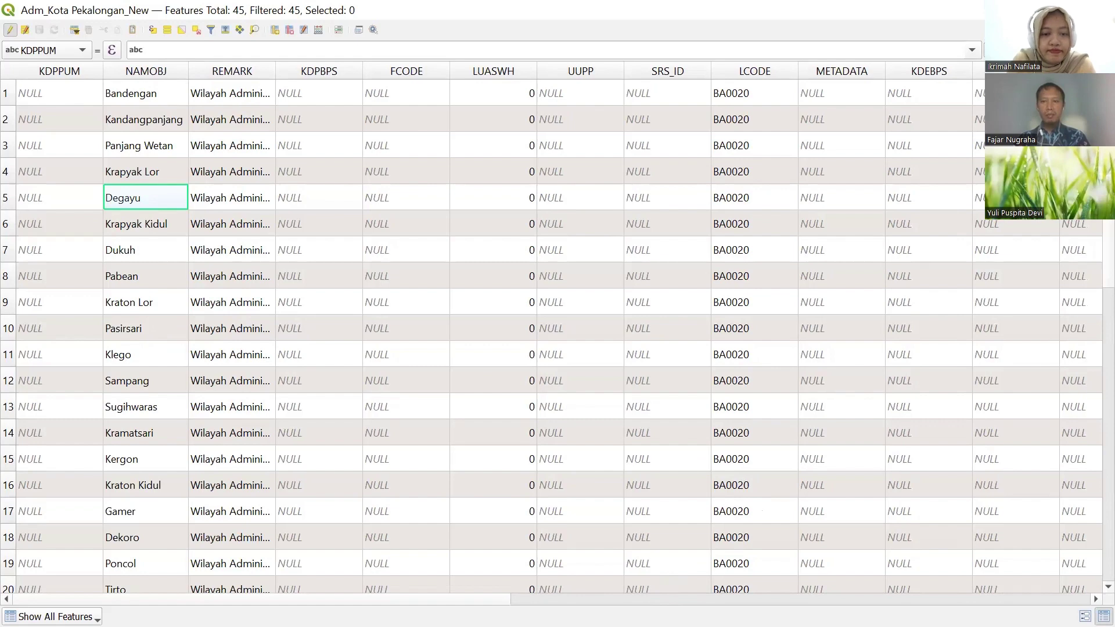
{"action": "scroll", "coordinate": [549, 333], "scroll_direction": "right", "scroll_amount": 10}
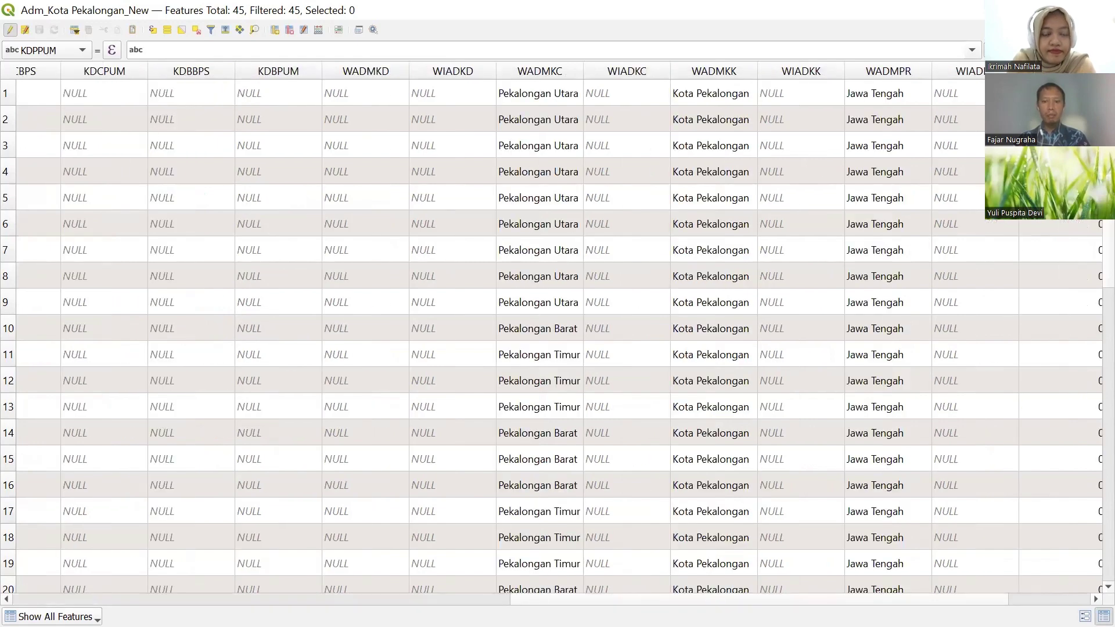
{"action": "scroll", "coordinate": [549, 334], "scroll_direction": "left", "scroll_amount": 9}
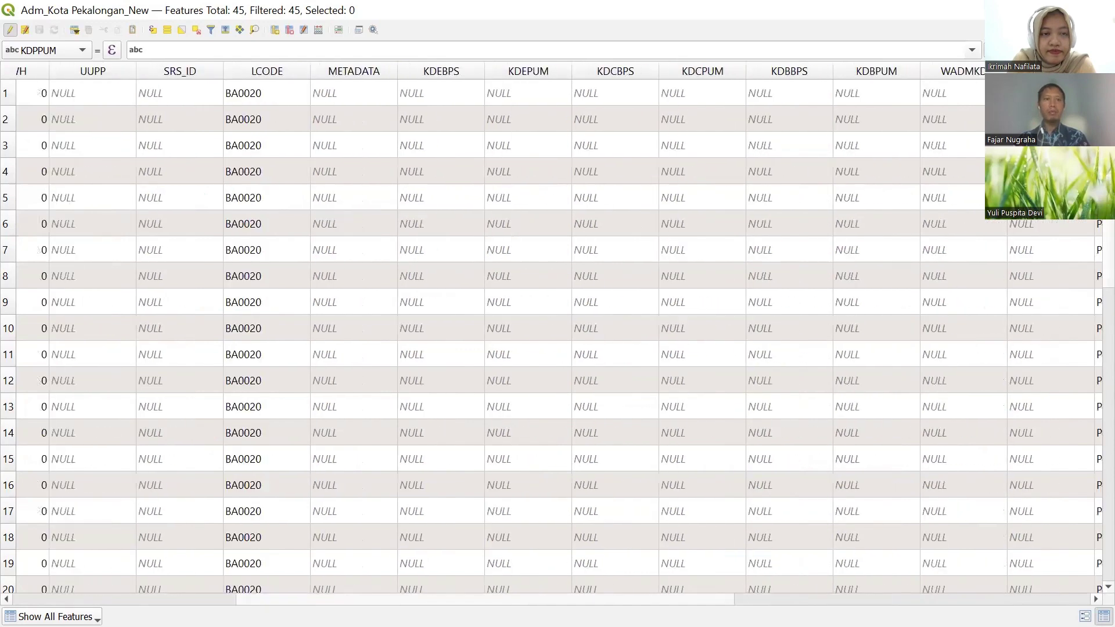
{"action": "scroll", "coordinate": [197, 257], "scroll_direction": "left", "scroll_amount": 4}
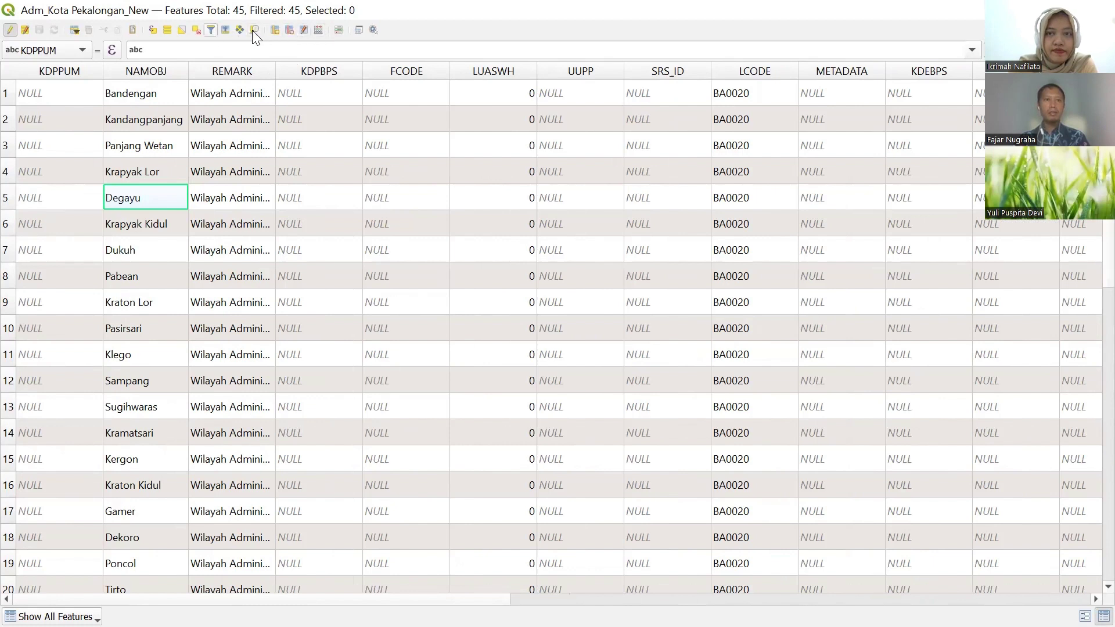
Delete the KDPPUM, KDPBPS, FCODE, LUASWH, UUPP, SRS_ID, METADATA, KDEBPS and KDEPUM fields from the attribute table.
{"action": "left_click", "coordinate": [288, 31]}
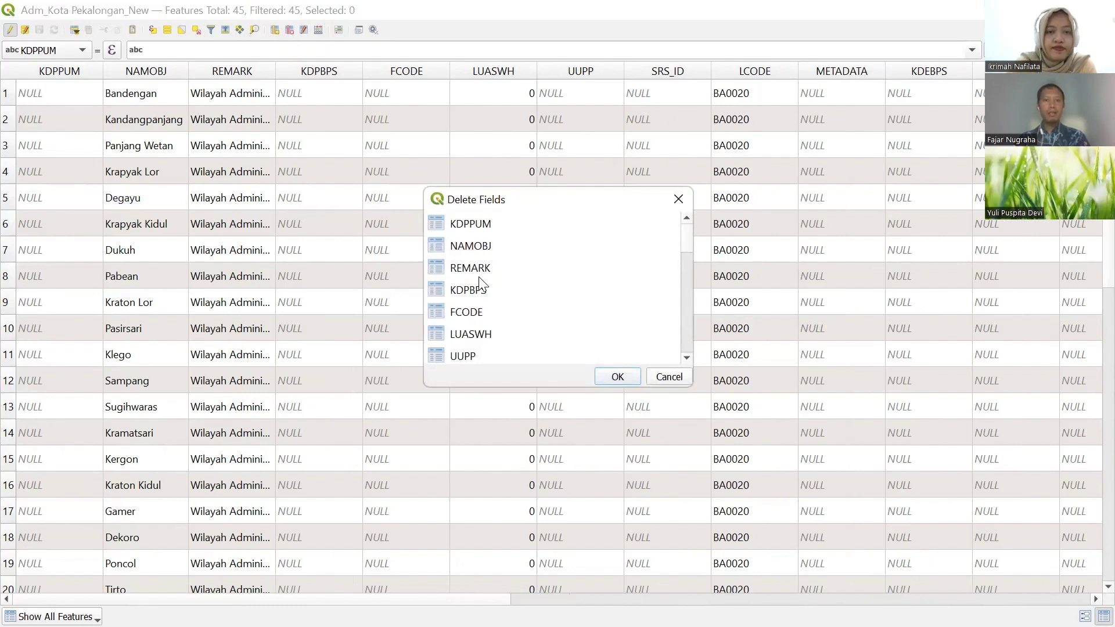
{"action": "left_click", "coordinate": [477, 229]}
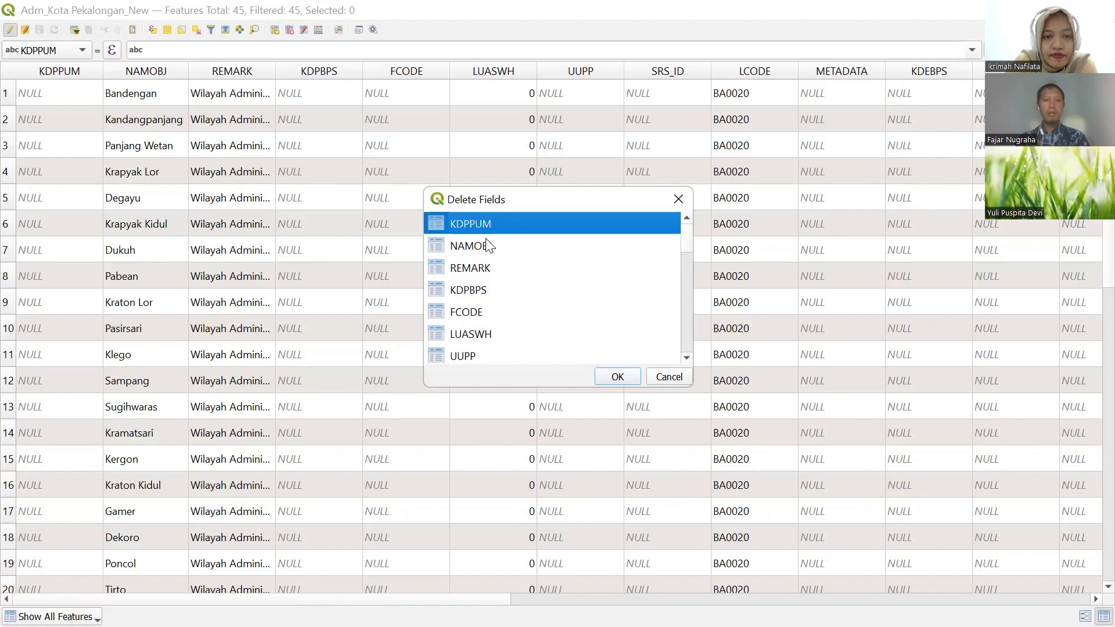
{"action": "left_click", "coordinate": [477, 291]}
{"action": "left_click", "coordinate": [473, 316]}
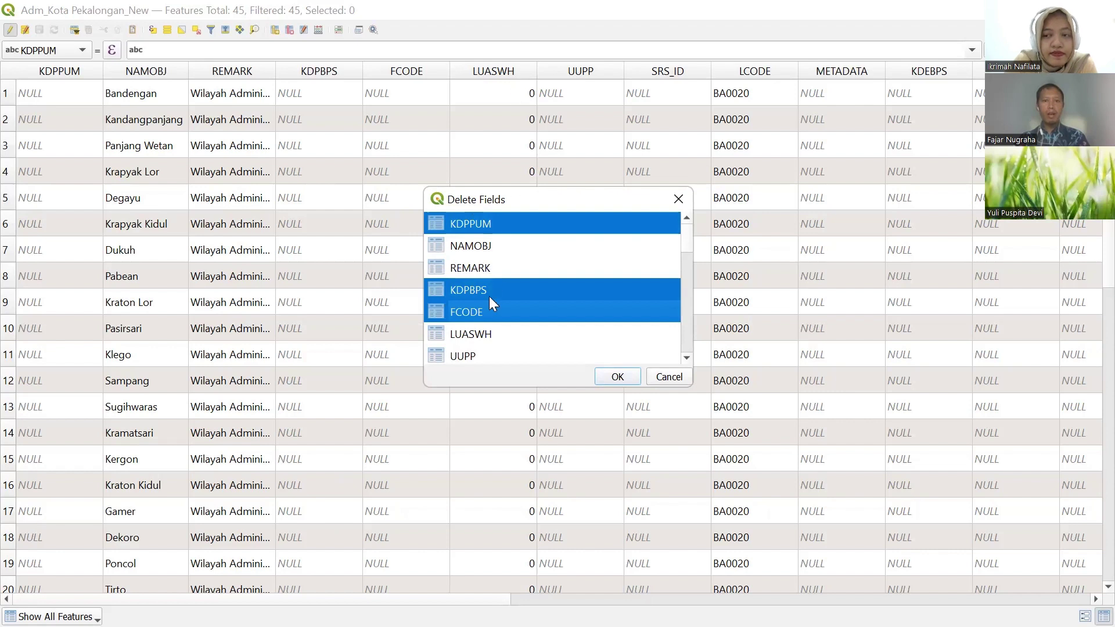
{"action": "left_click", "coordinate": [471, 329]}
{"action": "left_click", "coordinate": [487, 349]}
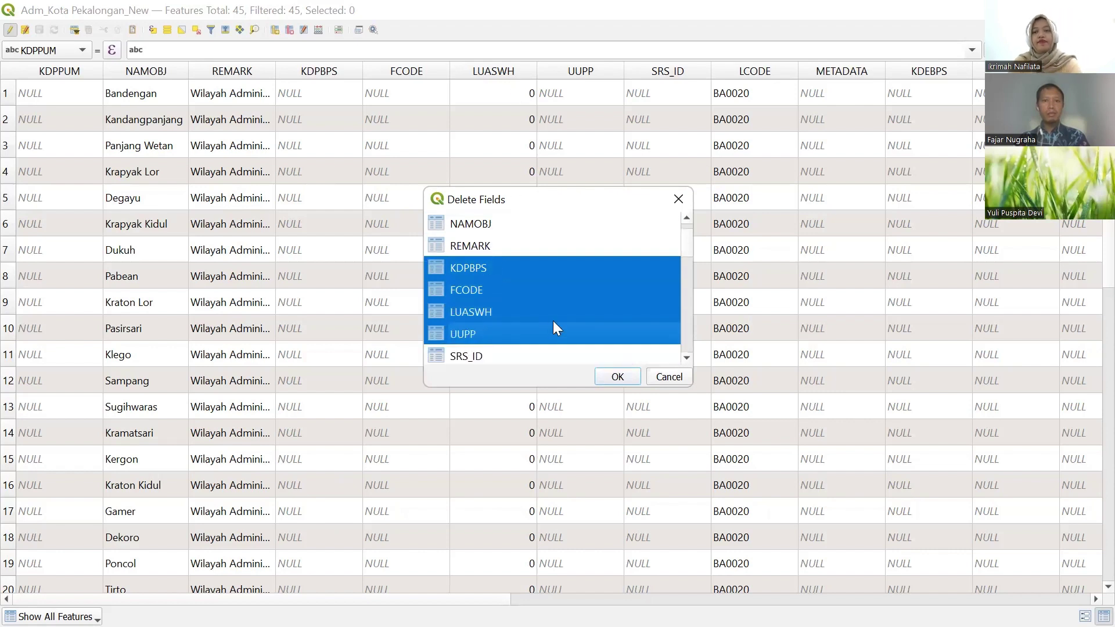
{"action": "scroll", "coordinate": [553, 321], "scroll_direction": "down", "scroll_amount": 1}
{"action": "left_click", "coordinate": [471, 289]}
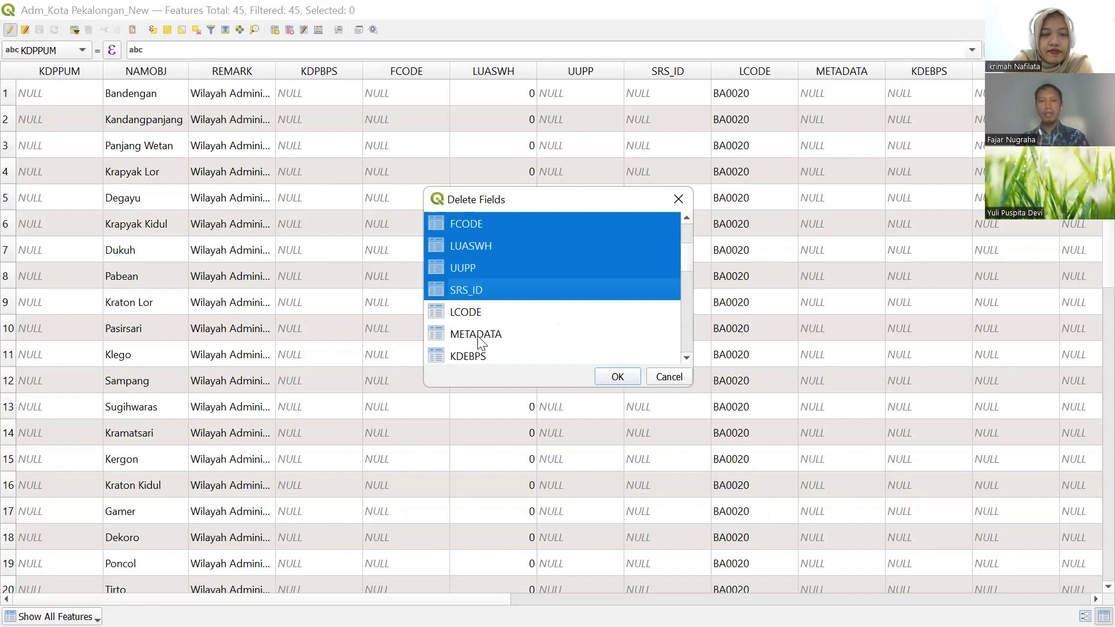
{"action": "left_click", "coordinate": [505, 334], "text": "ctrl"}
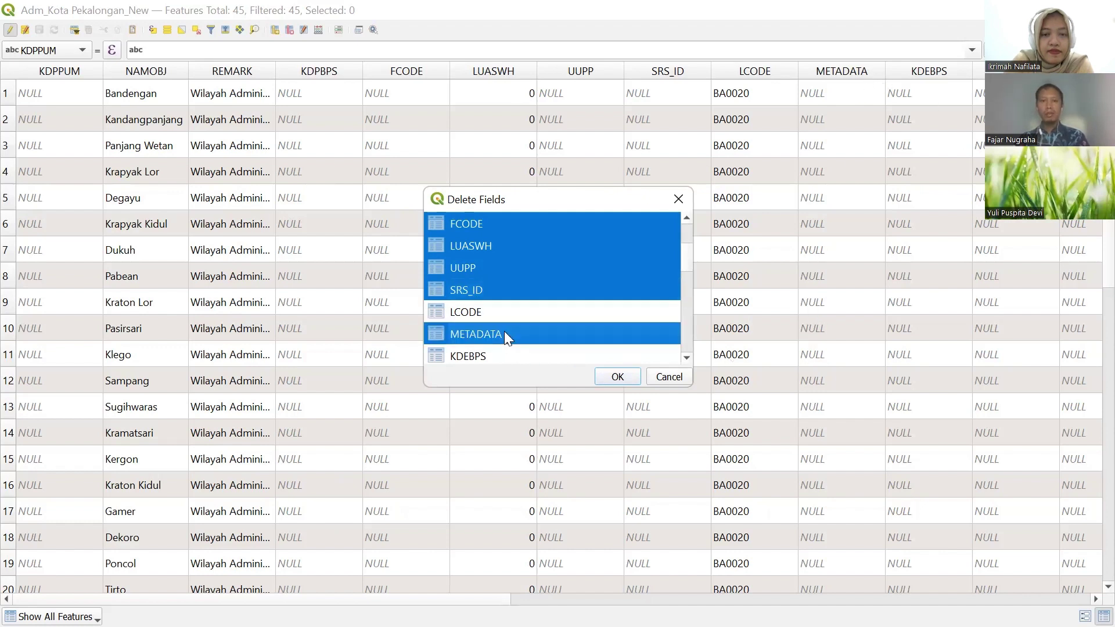
{"action": "left_click", "coordinate": [459, 356], "text": "ctrl"}
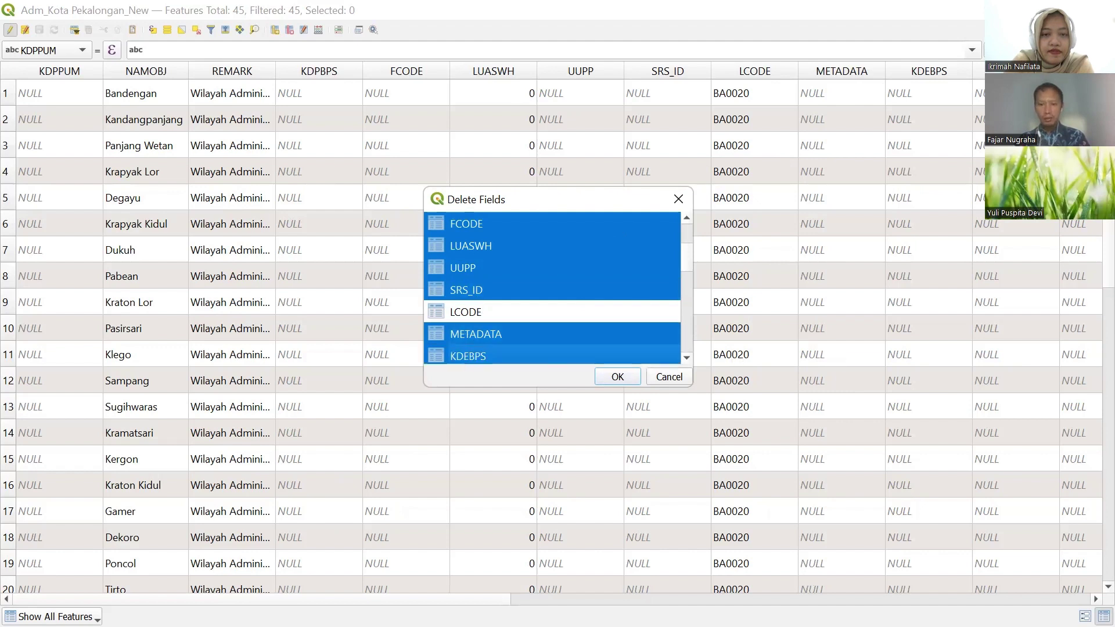
{"action": "scroll", "coordinate": [551, 290], "scroll_direction": "down", "scroll_amount": 1}
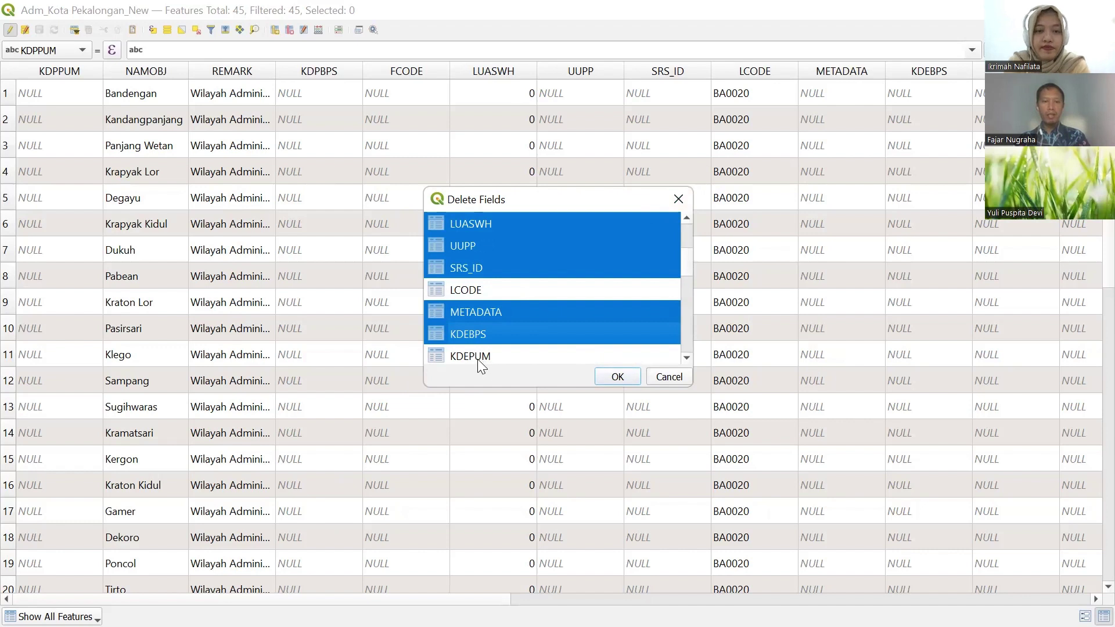
{"action": "left_click", "coordinate": [542, 357], "text": "ctrl"}
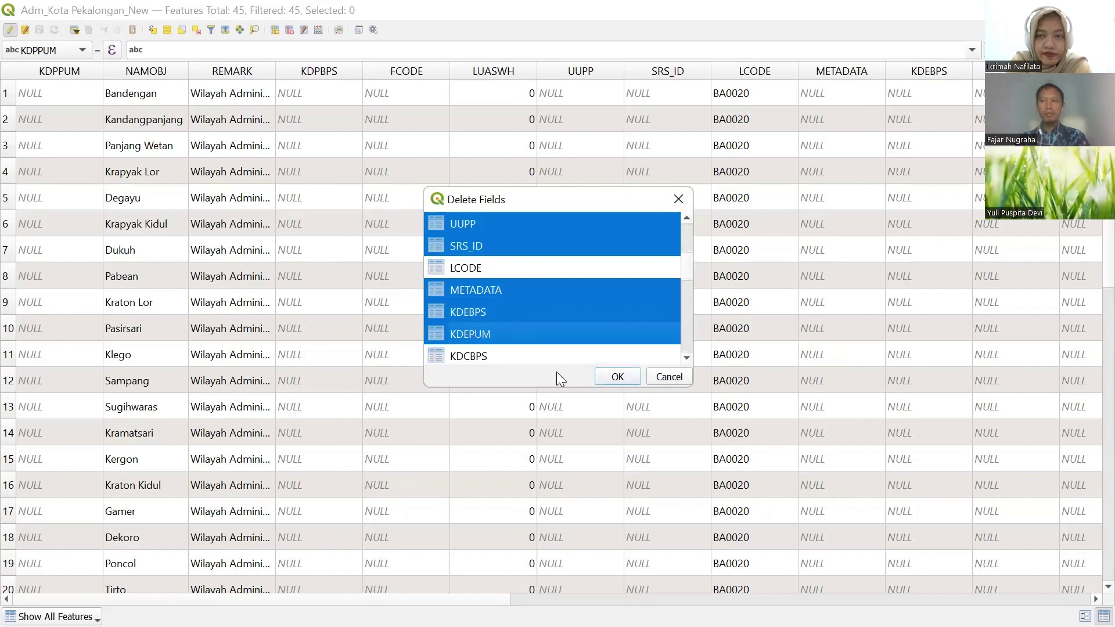
{"action": "left_click", "coordinate": [615, 377]}
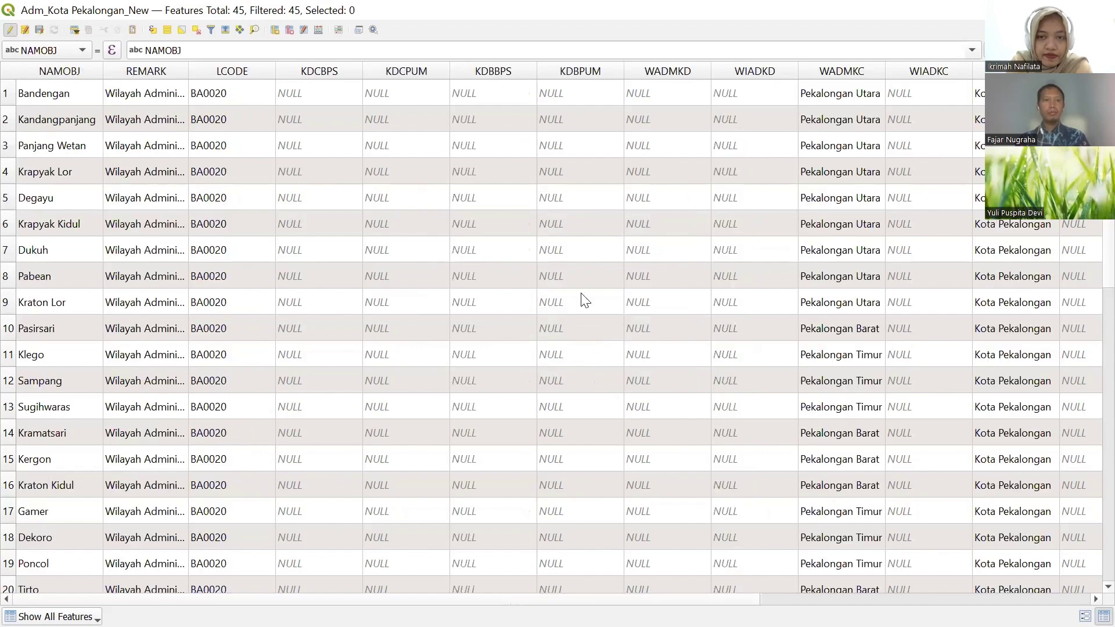
Delete the KDCBPS, KDCPUM, KDBBPS, KDBPUM, WADMKD and WIADKD fields from the attribute table.
{"action": "left_click", "coordinate": [290, 31]}
{"action": "left_click", "coordinate": [468, 290]}
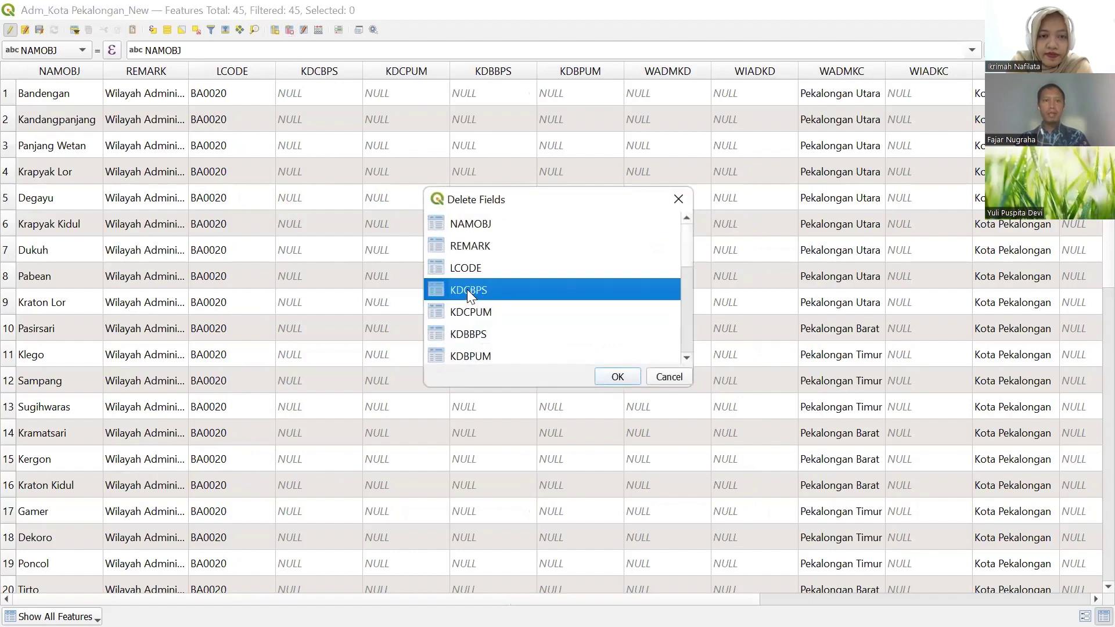
{"action": "left_click", "coordinate": [479, 320], "text": "ctrl"}
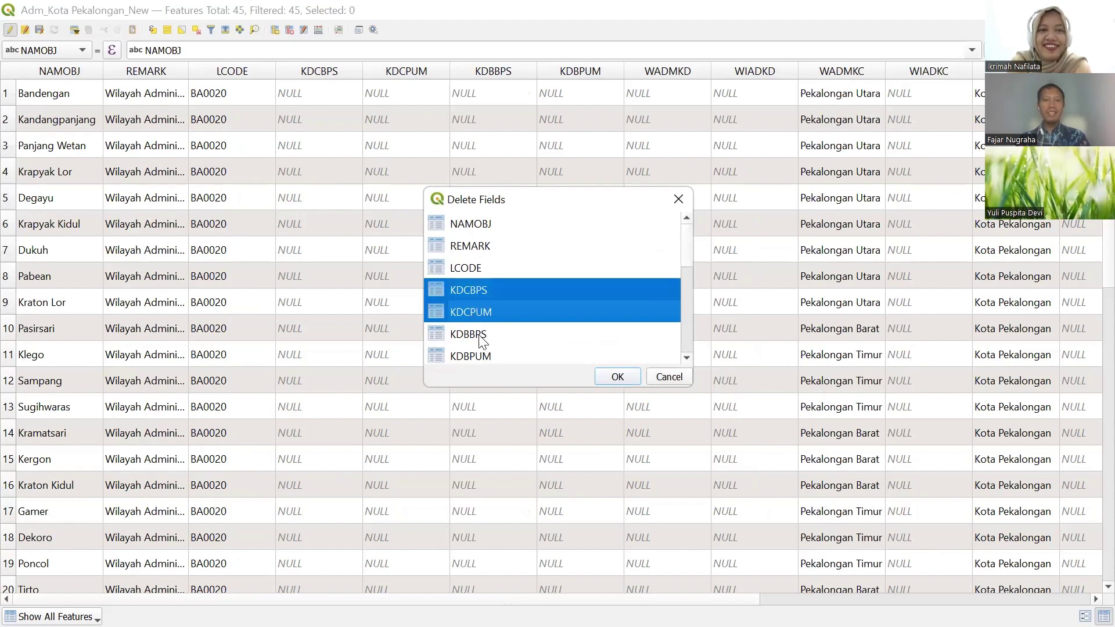
{"action": "left_click", "coordinate": [482, 333], "text": "ctrl"}
{"action": "left_click", "coordinate": [546, 353], "text": "ctrl"}
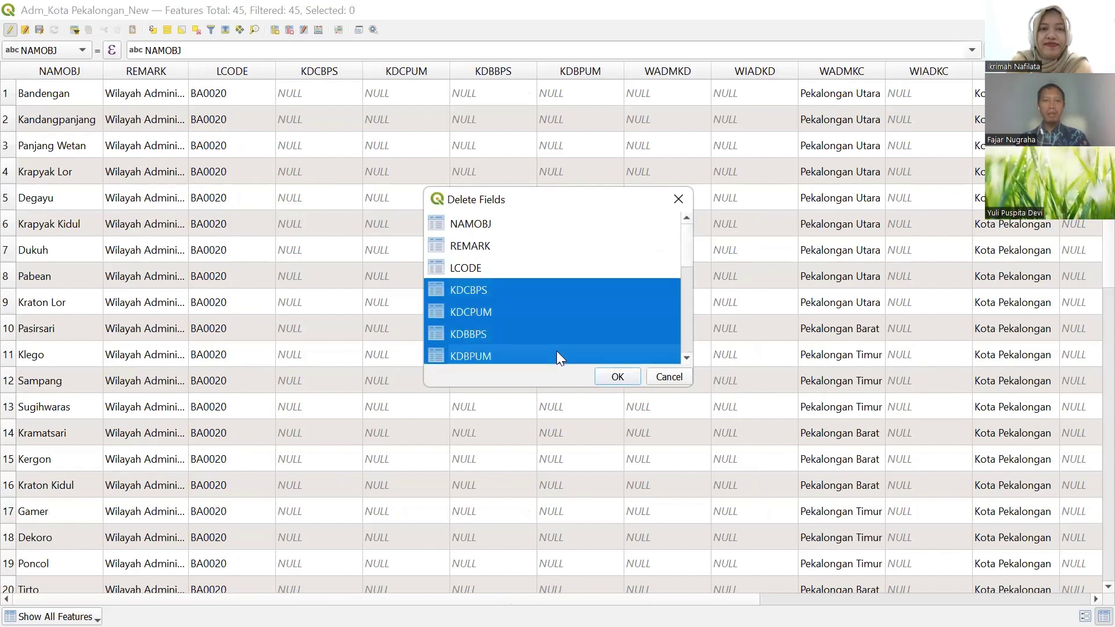
{"action": "scroll", "coordinate": [538, 356], "scroll_direction": "down", "scroll_amount": 1}
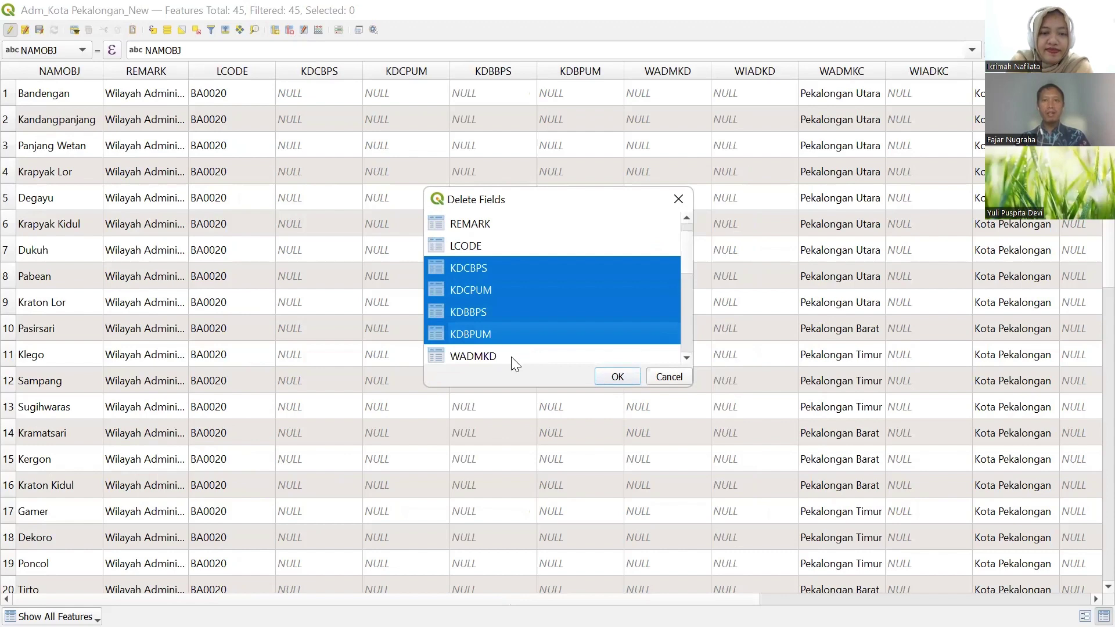
{"action": "left_click", "coordinate": [556, 349], "text": "ctrl"}
{"action": "scroll", "coordinate": [559, 346], "scroll_direction": "down", "scroll_amount": 2}
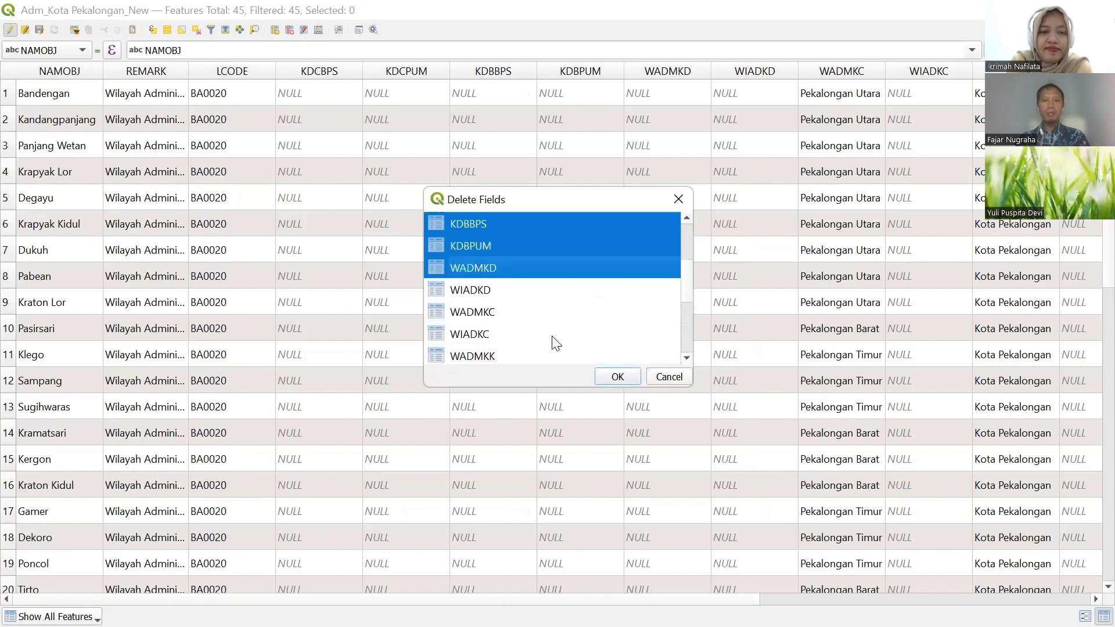
{"action": "left_click", "coordinate": [513, 302], "text": "ctrl"}
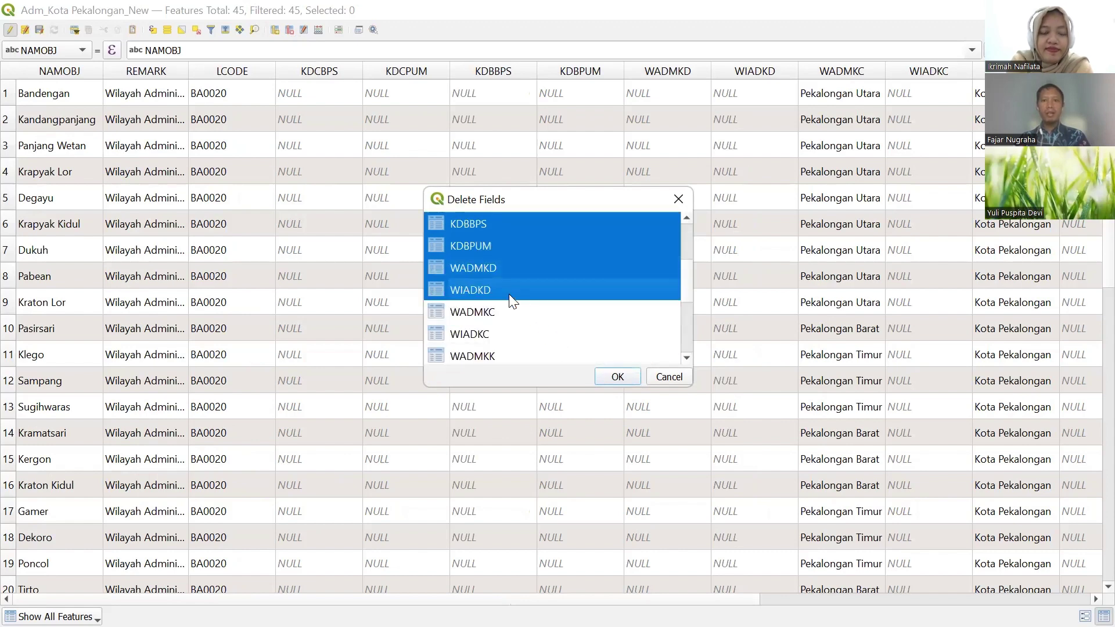
{"action": "left_click", "coordinate": [617, 376]}
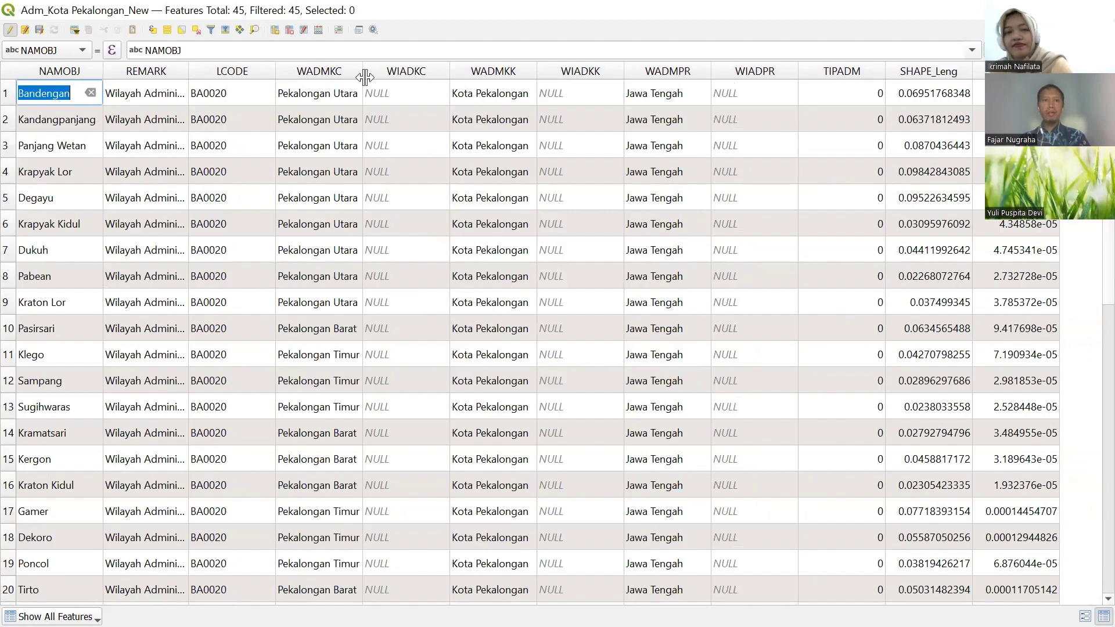
Delete the WIADPR and TIPADM fields from the attribute table.
{"action": "left_click", "coordinate": [289, 29]}
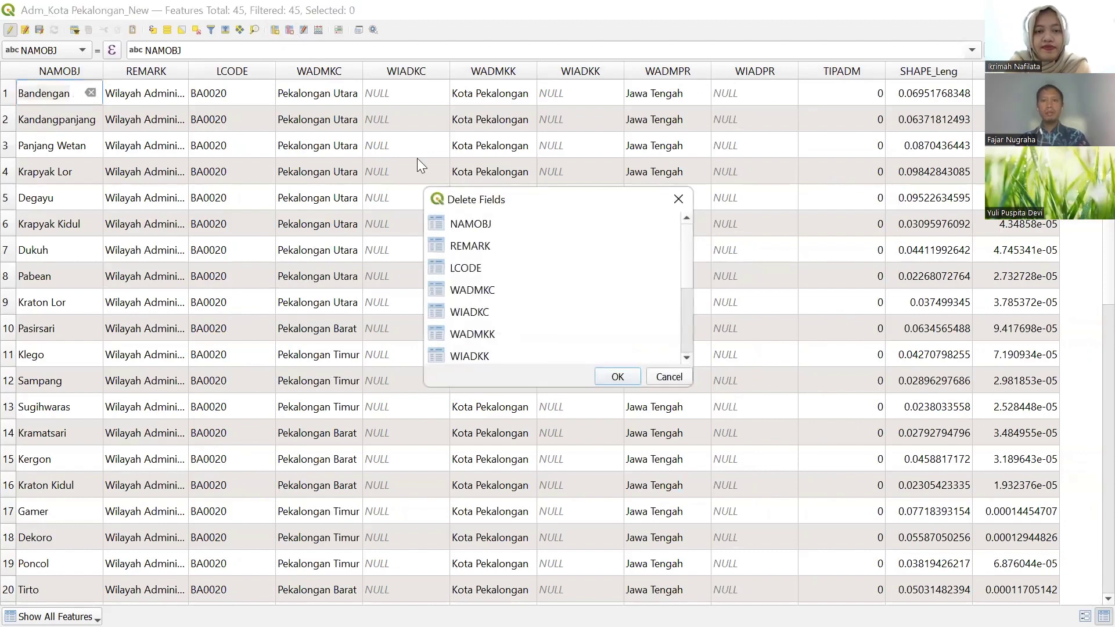
{"action": "scroll", "coordinate": [500, 325], "scroll_direction": "down", "scroll_amount": 2}
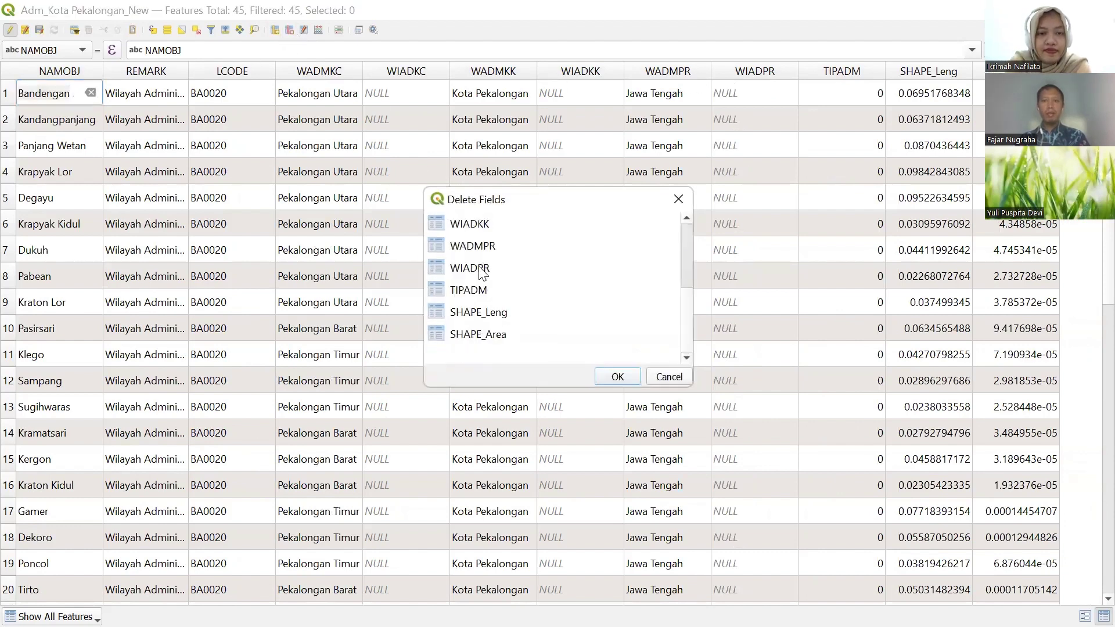
{"action": "left_click_drag", "start_coordinate": [483, 269], "coordinate": [482, 288]}
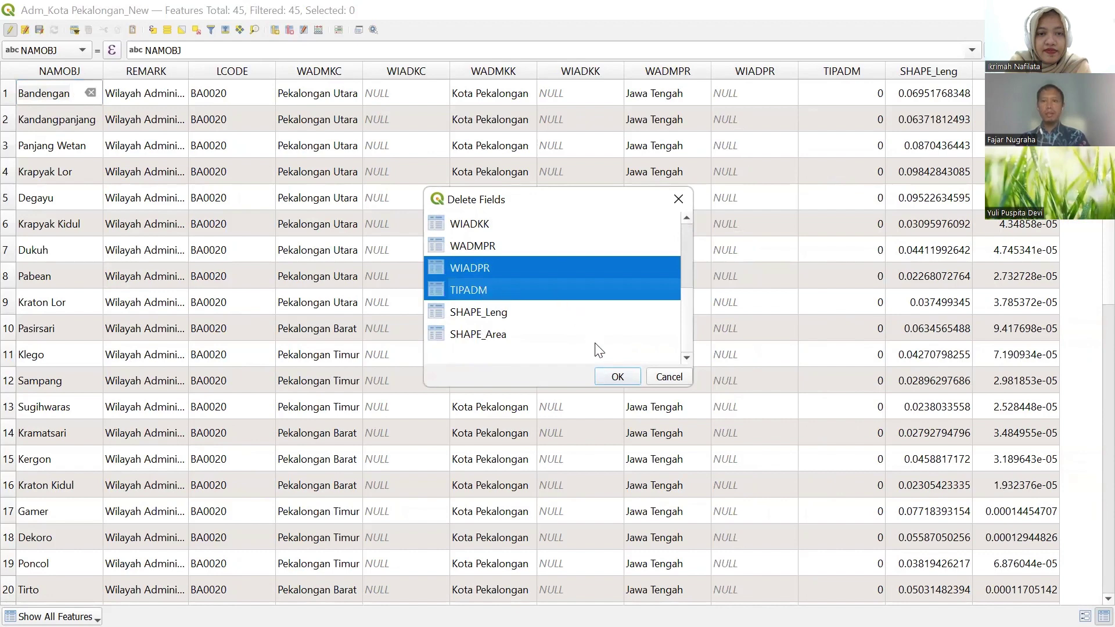
{"action": "left_click", "coordinate": [609, 376]}
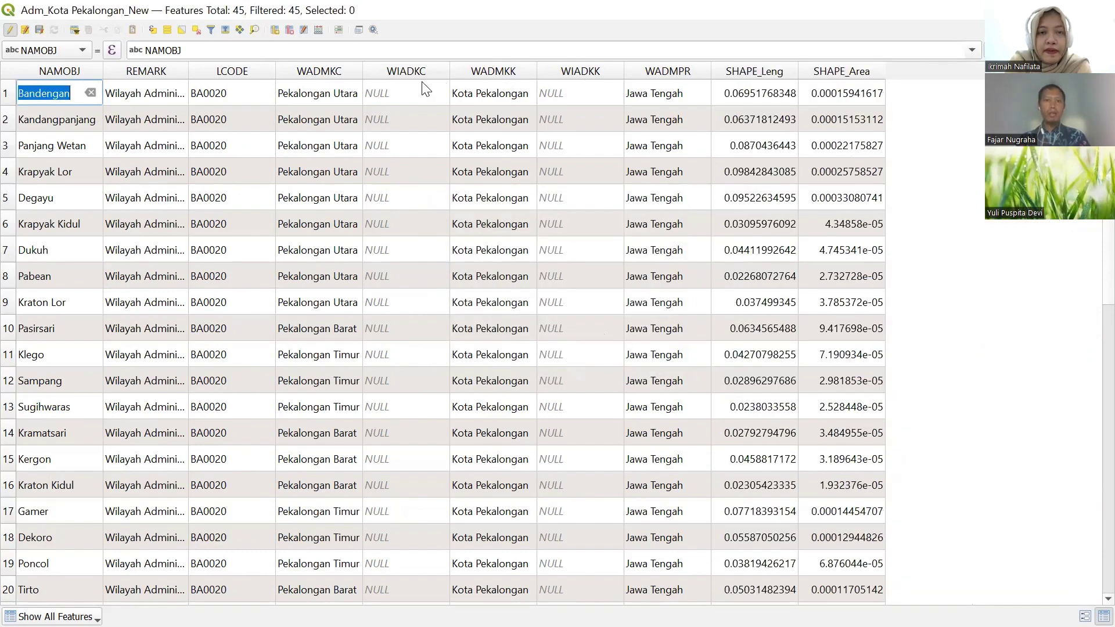
Delete the WIADKC and WIADKK fields and check the LCODE and REMARK contents in the upper rows.
{"action": "left_click", "coordinate": [288, 30]}
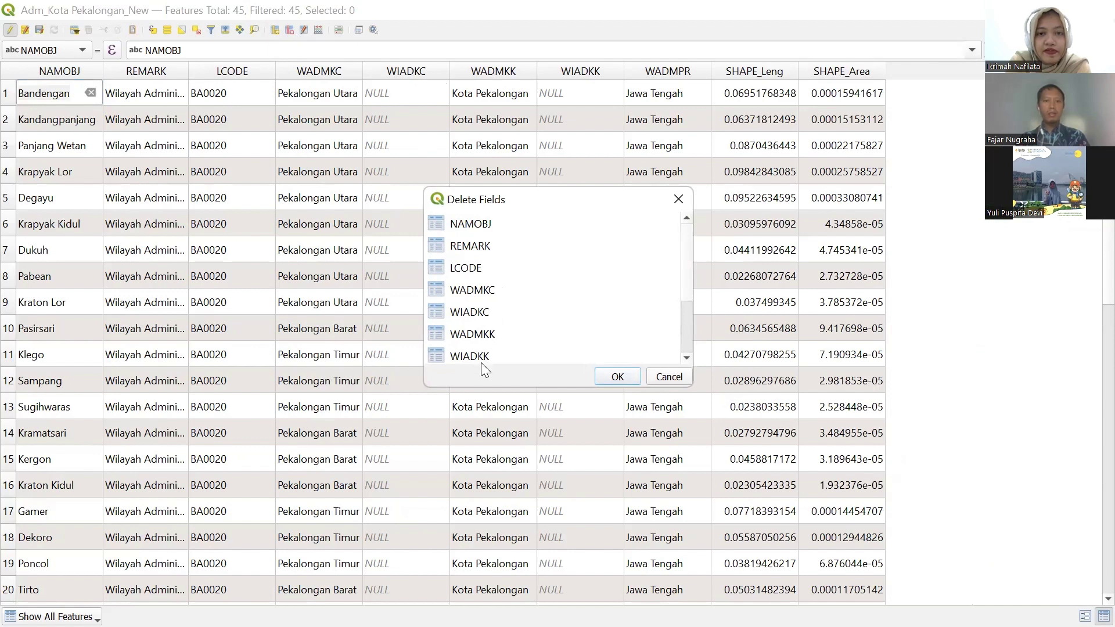
{"action": "left_click", "coordinate": [488, 316]}
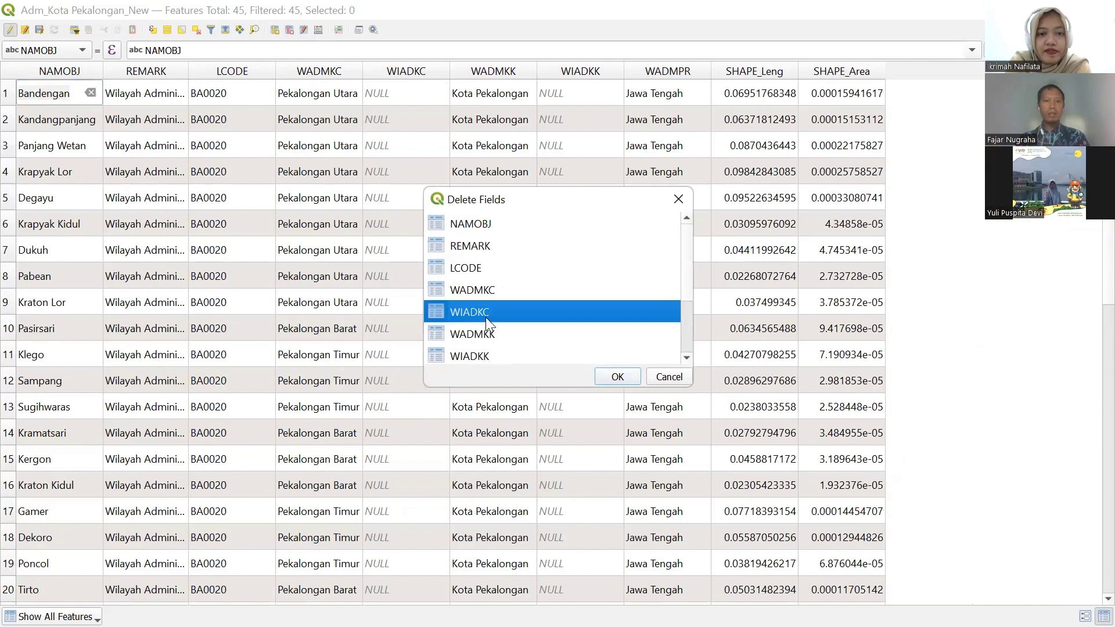
{"action": "left_click", "coordinate": [488, 354], "text": "ctrl"}
{"action": "left_click", "coordinate": [616, 378]}
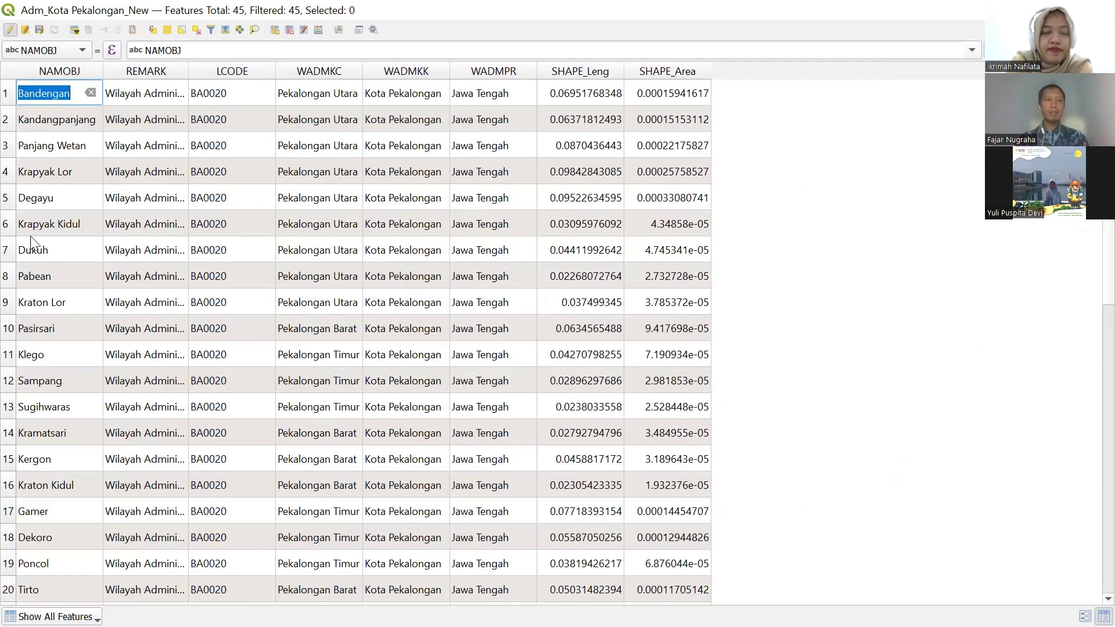
{"action": "double_click", "coordinate": [196, 134]}
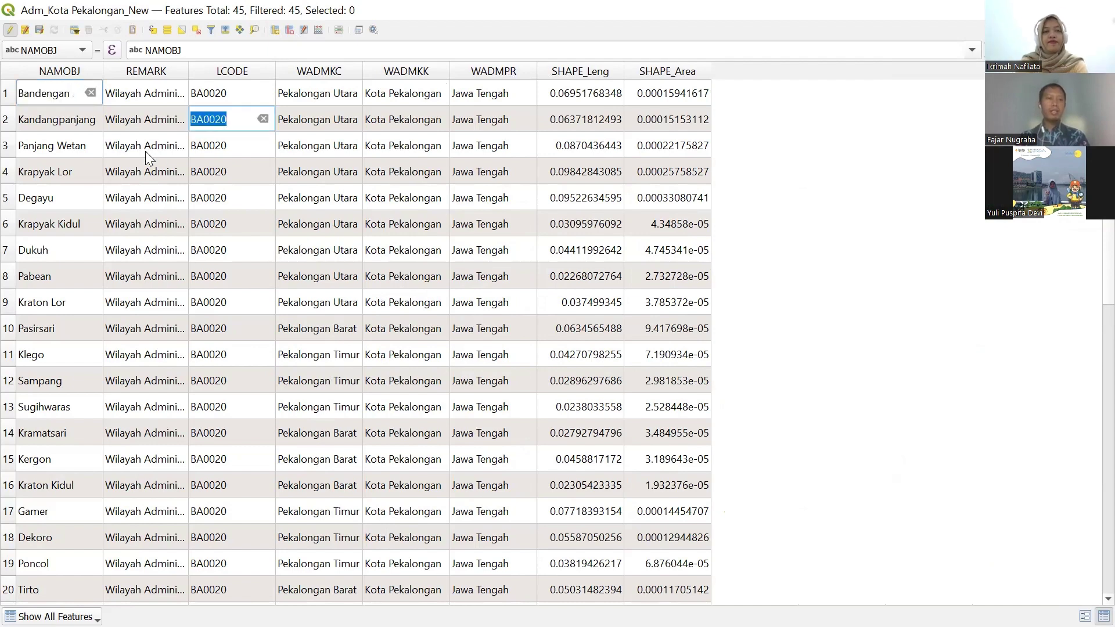
{"action": "double_click", "coordinate": [145, 150]}
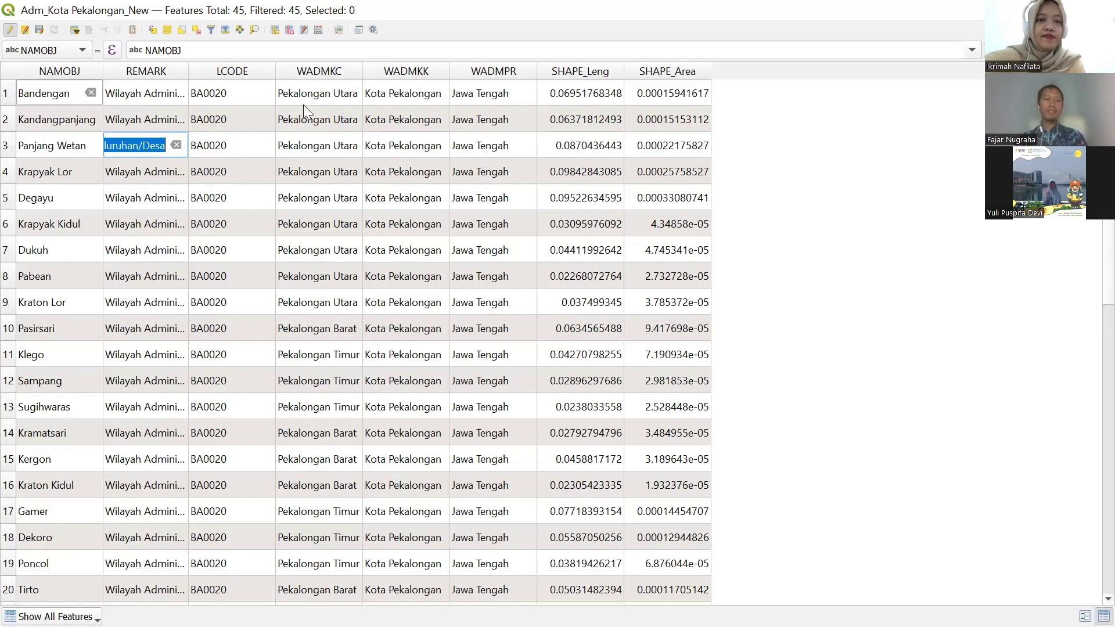
Start adding a new field to the attribute table and name it NAM_KEL_1.
{"action": "left_click", "coordinate": [276, 29]}
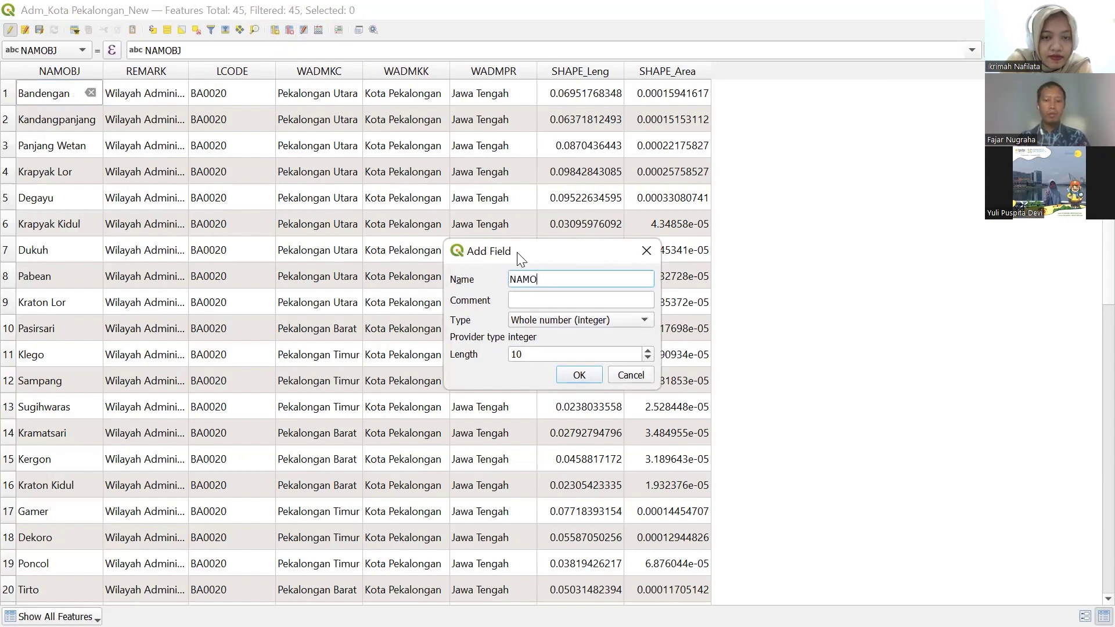
{"action": "type", "text": "AMOBJ"}
{"action": "key", "text": "BackSpace"}
{"action": "key", "text": "BackSpace"}
{"action": "key", "text": "BackSpace"}
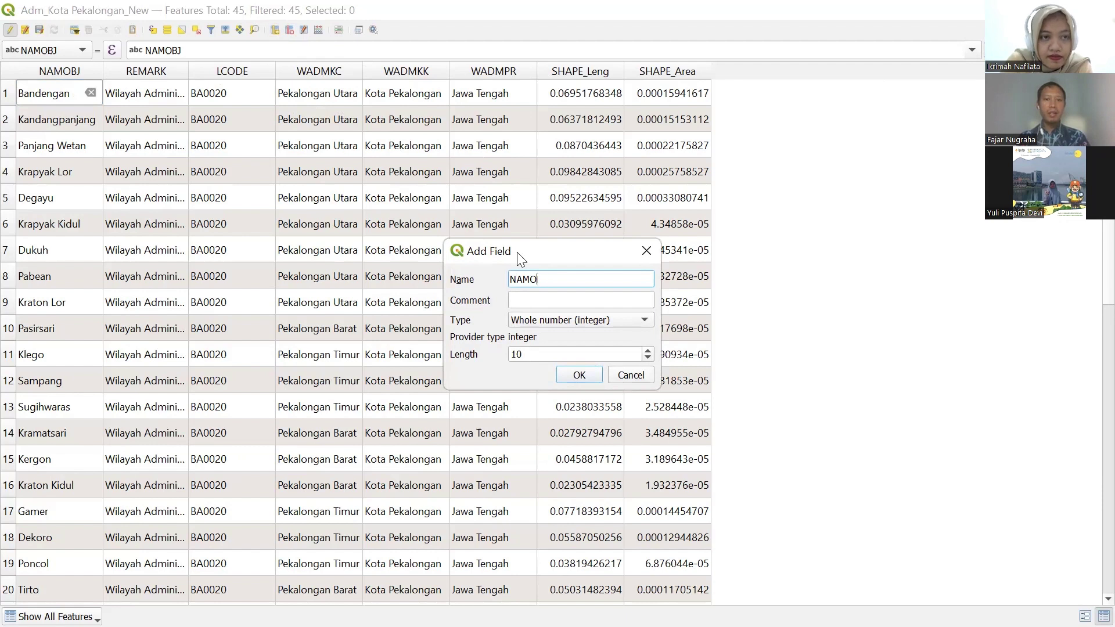
{"action": "type", "text": "_KE"}
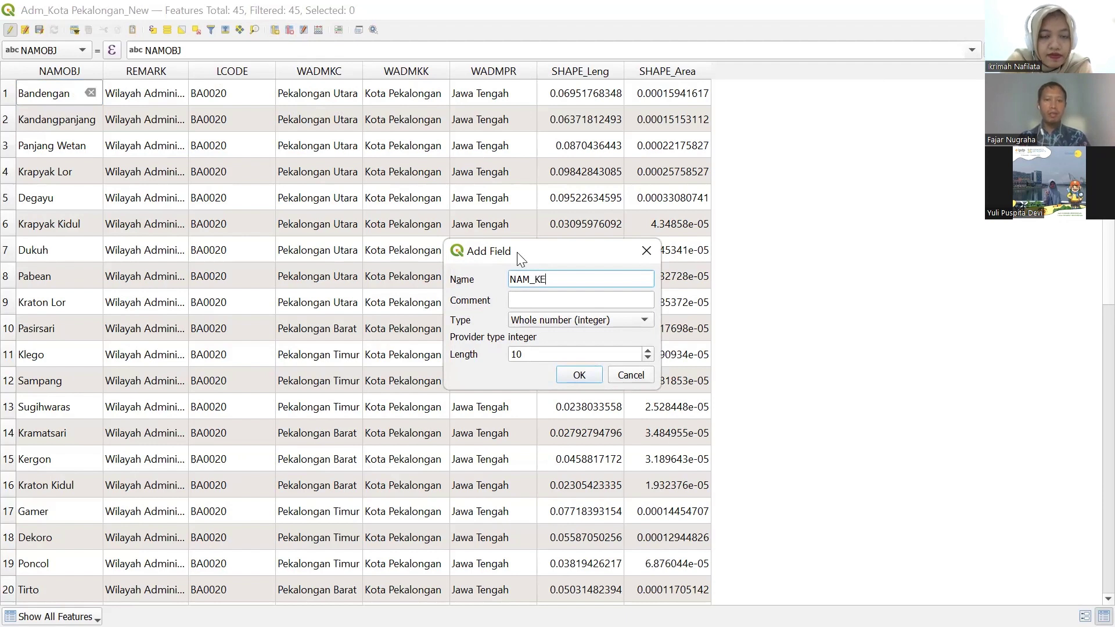
{"action": "type", "text": "L_NE"}
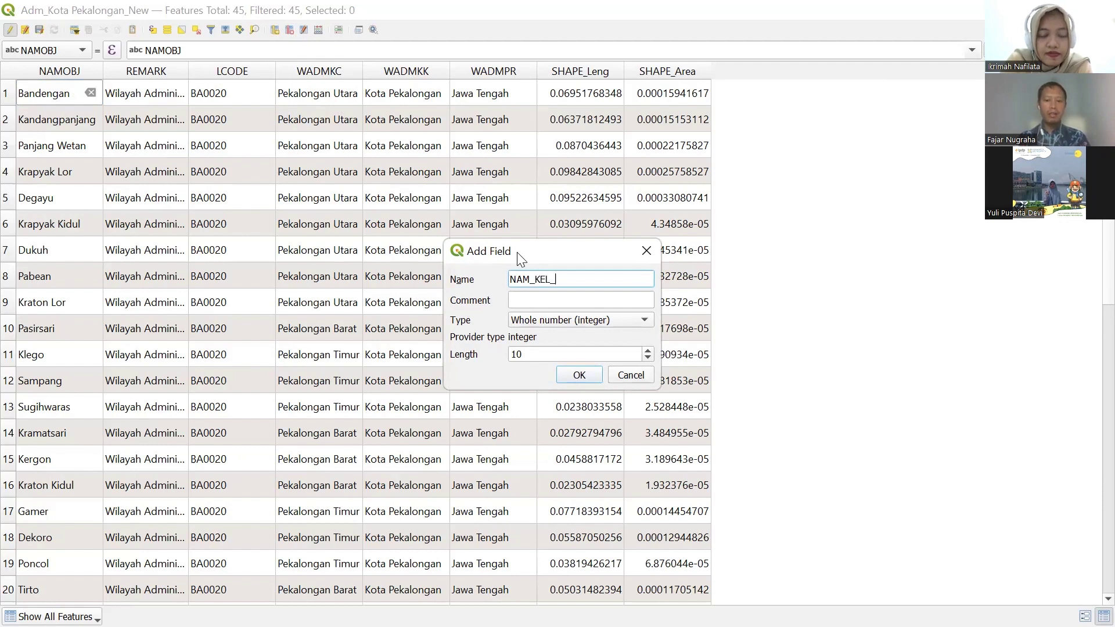
{"action": "key", "text": "BackSpace"}
{"action": "key", "text": "BackSpace"}
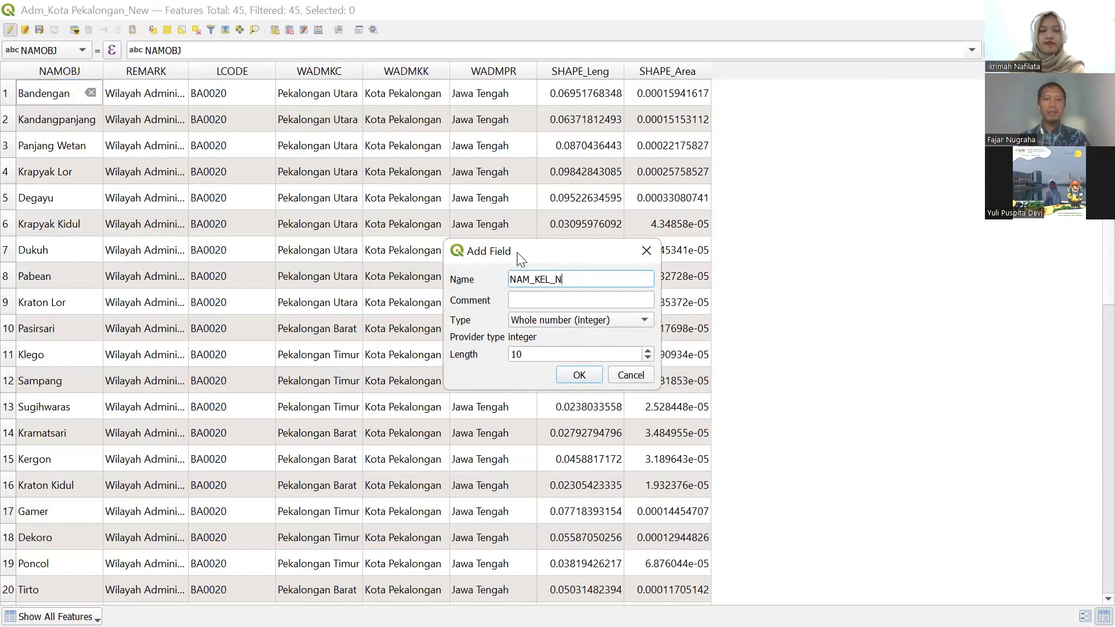
{"action": "type", "text": "1"}
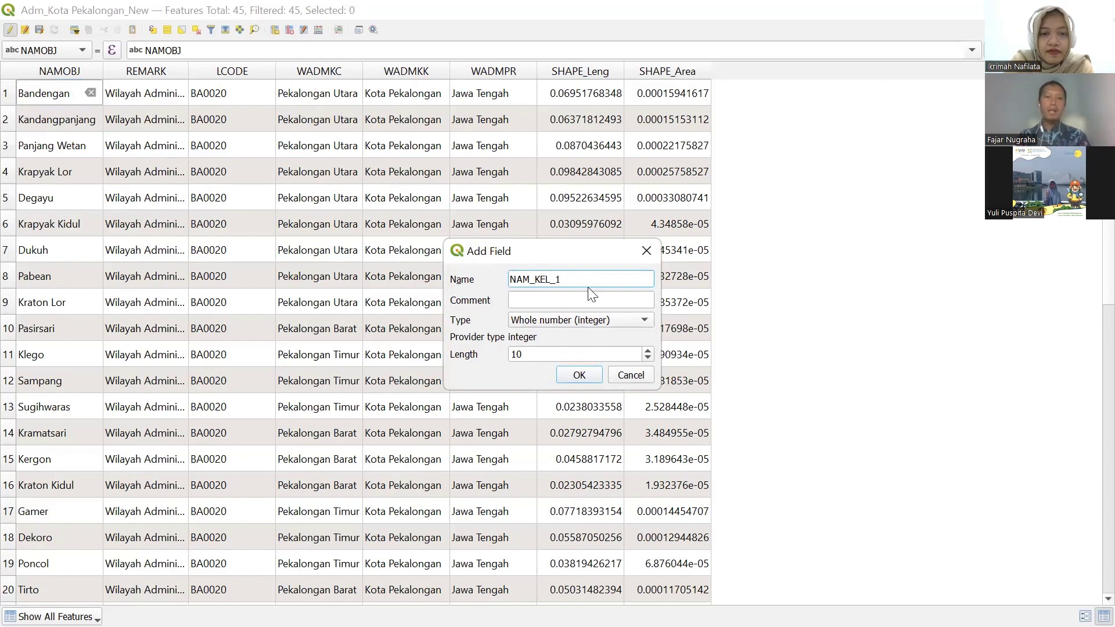
{"action": "left_click_drag", "start_coordinate": [574, 279], "coordinate": [485, 281]}
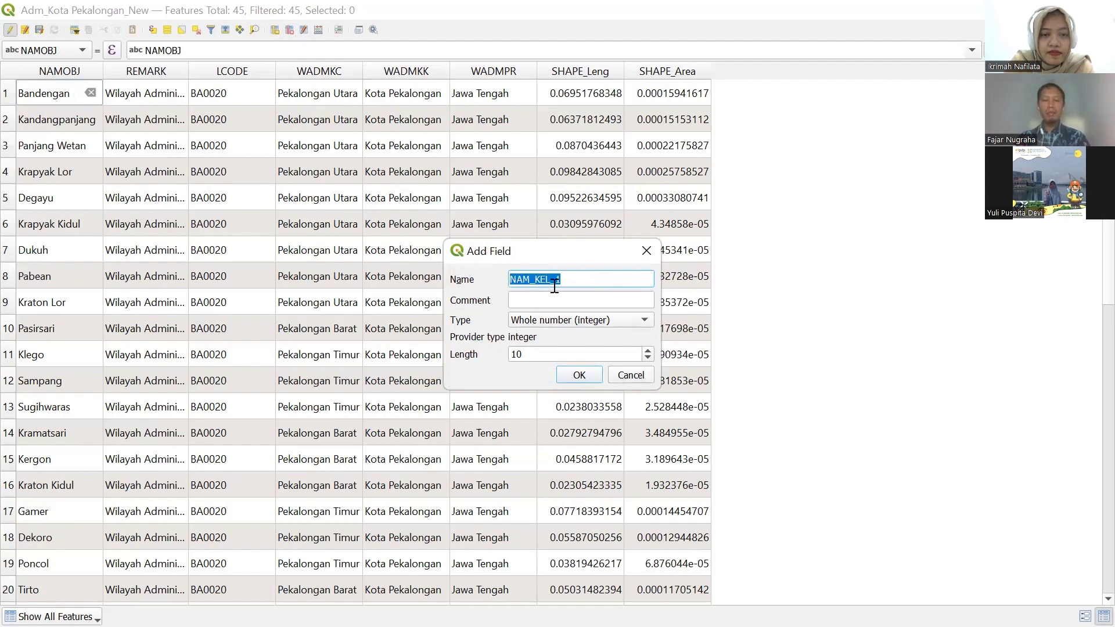
{"action": "left_click", "coordinate": [587, 281]}
{"action": "type", "text": "d"}
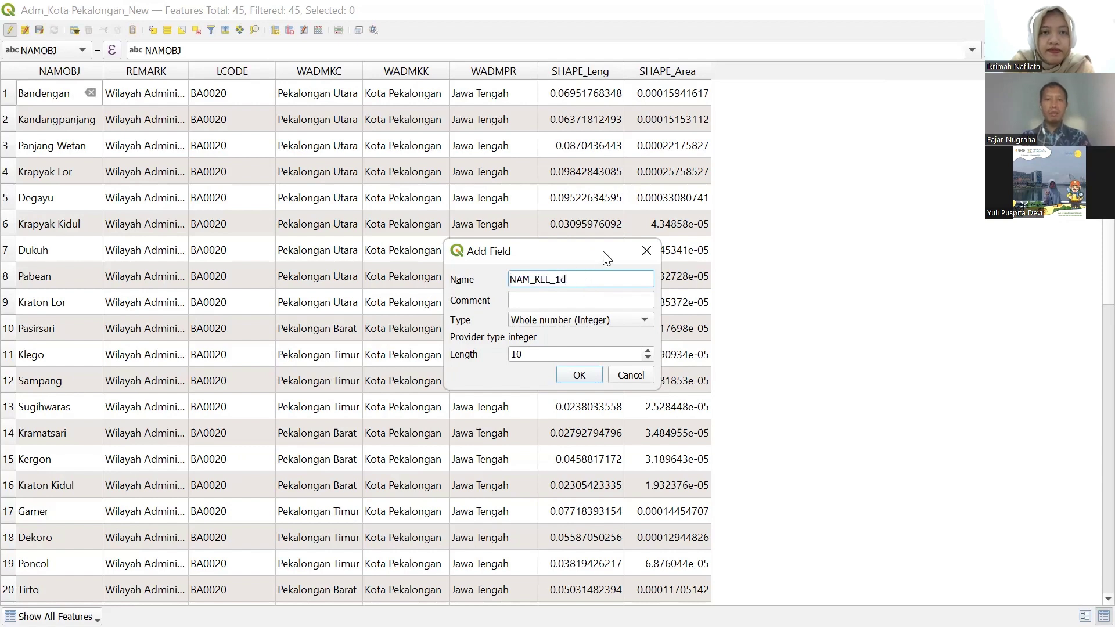
{"action": "key", "text": "BackSpace"}
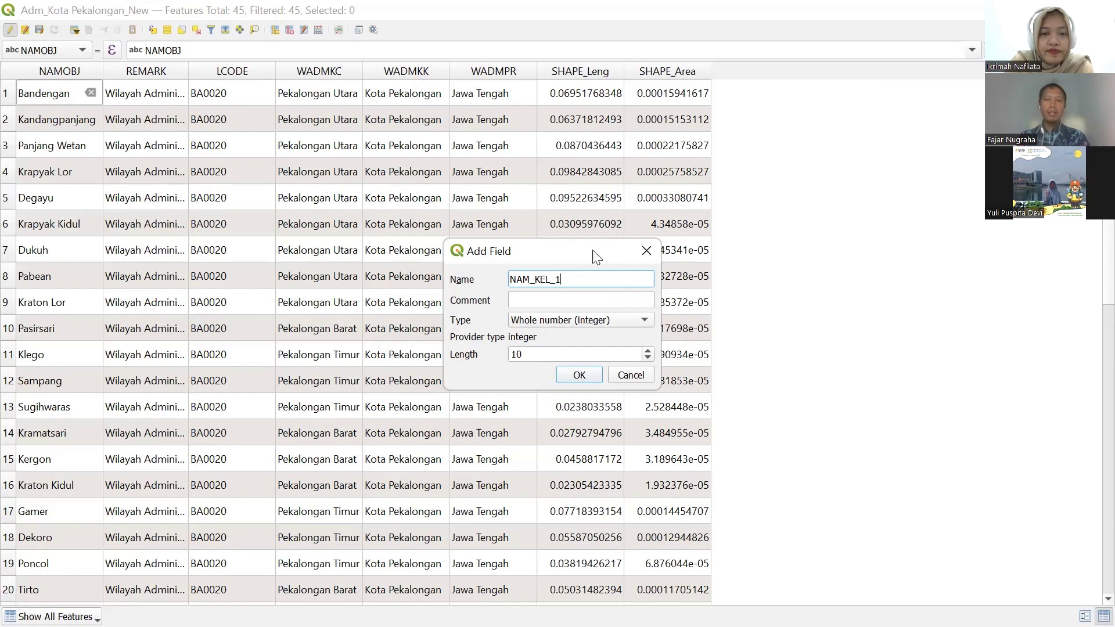
Change the new field's name to NAM_KEL1 and set its type to Text (string).
{"action": "key", "text": "BackSpace"}
{"action": "key", "text": "BackSpace"}
{"action": "type", "text": "1"}
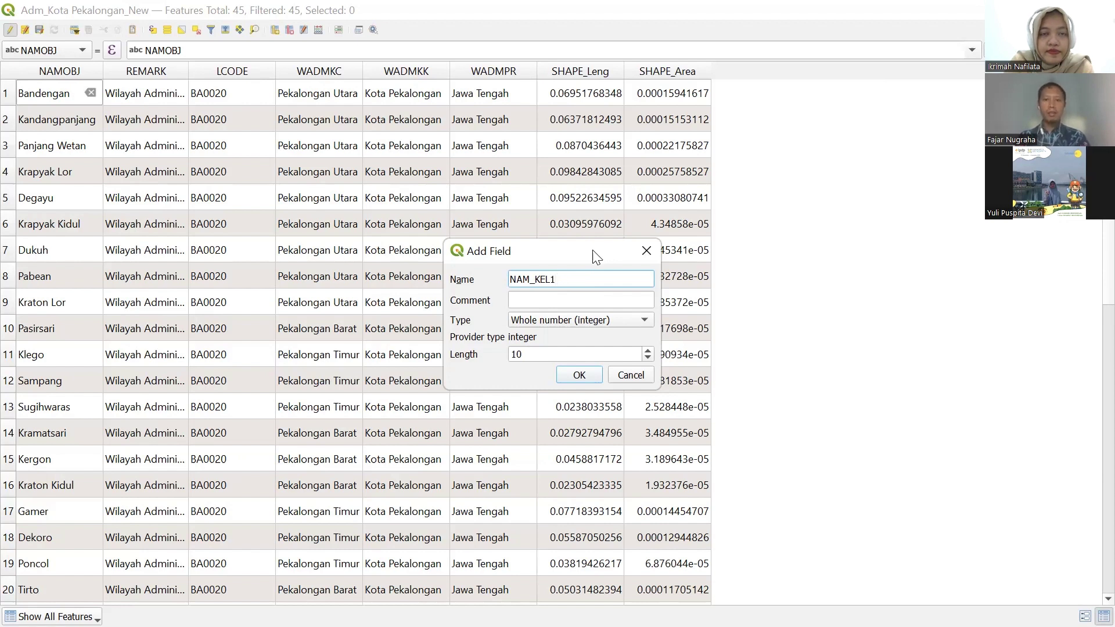
{"action": "left_click", "coordinate": [549, 320]}
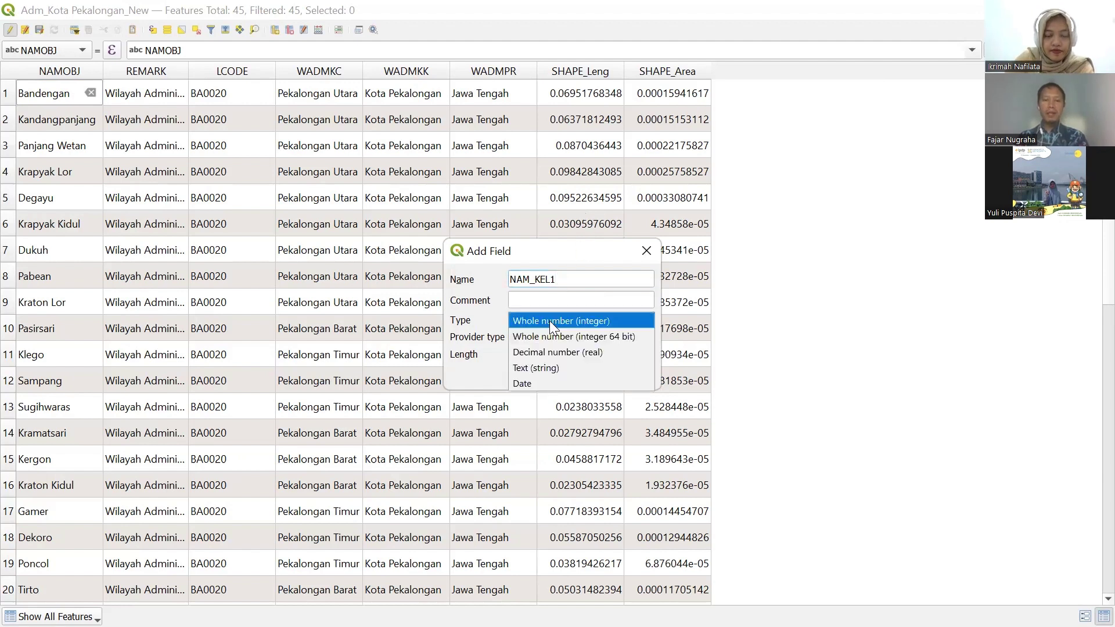
{"action": "left_click", "coordinate": [544, 367]}
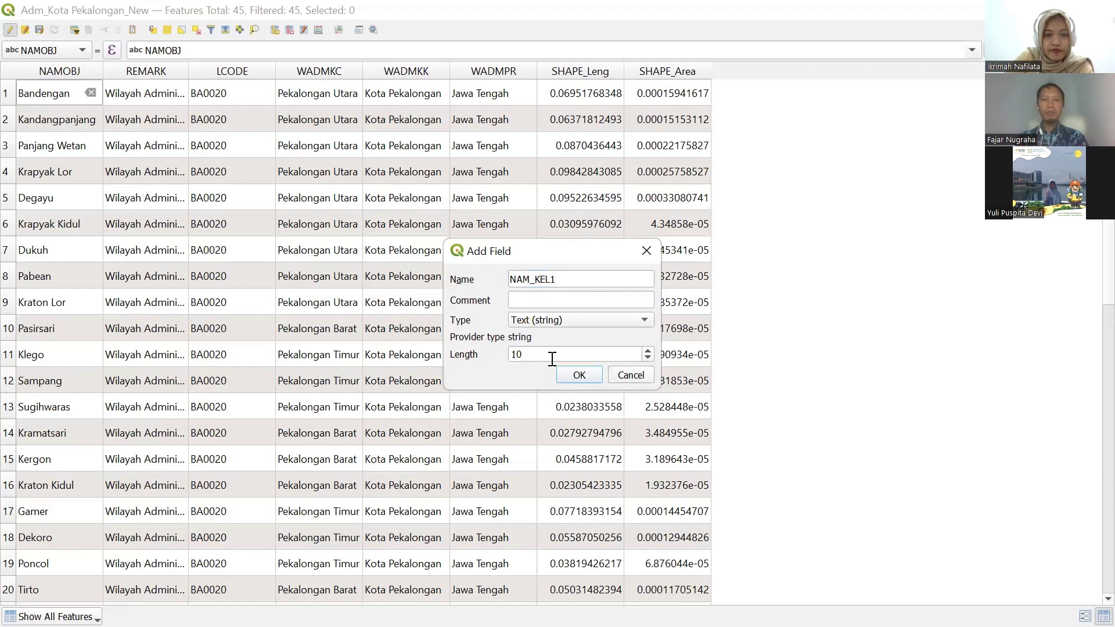
{"action": "left_click_drag", "start_coordinate": [592, 351], "coordinate": [473, 354]}
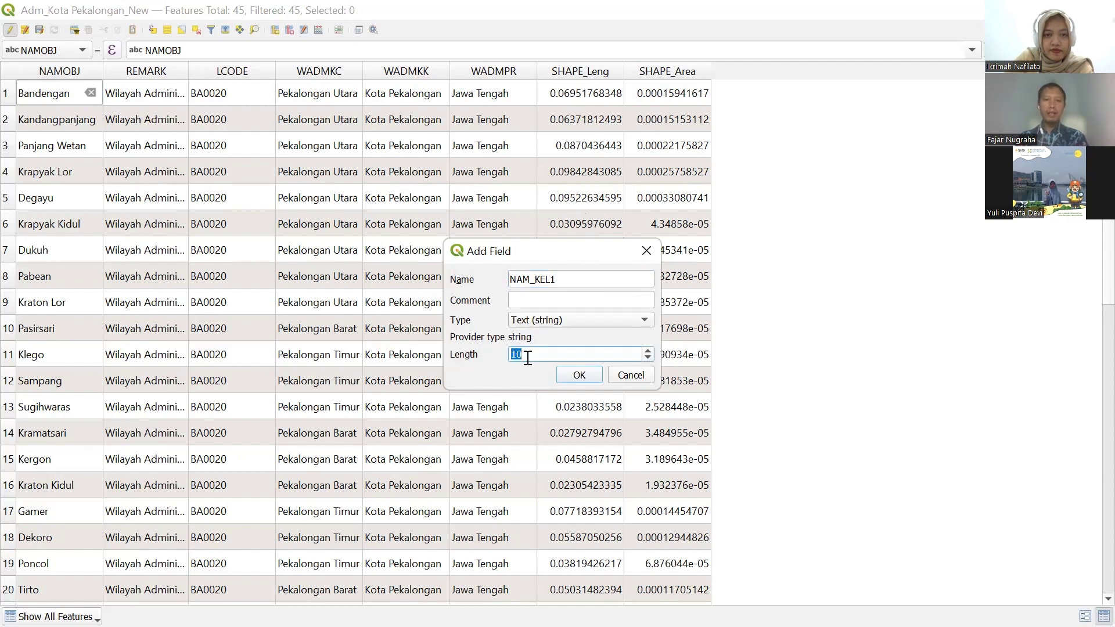
{"action": "left_click", "coordinate": [540, 323]}
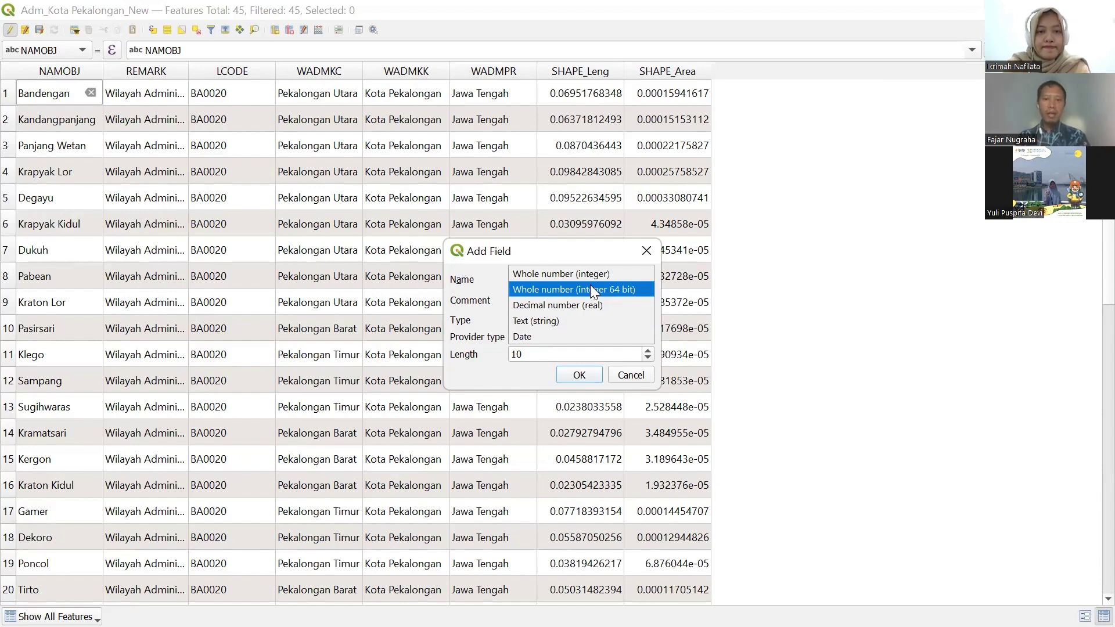
{"action": "left_click", "coordinate": [567, 321]}
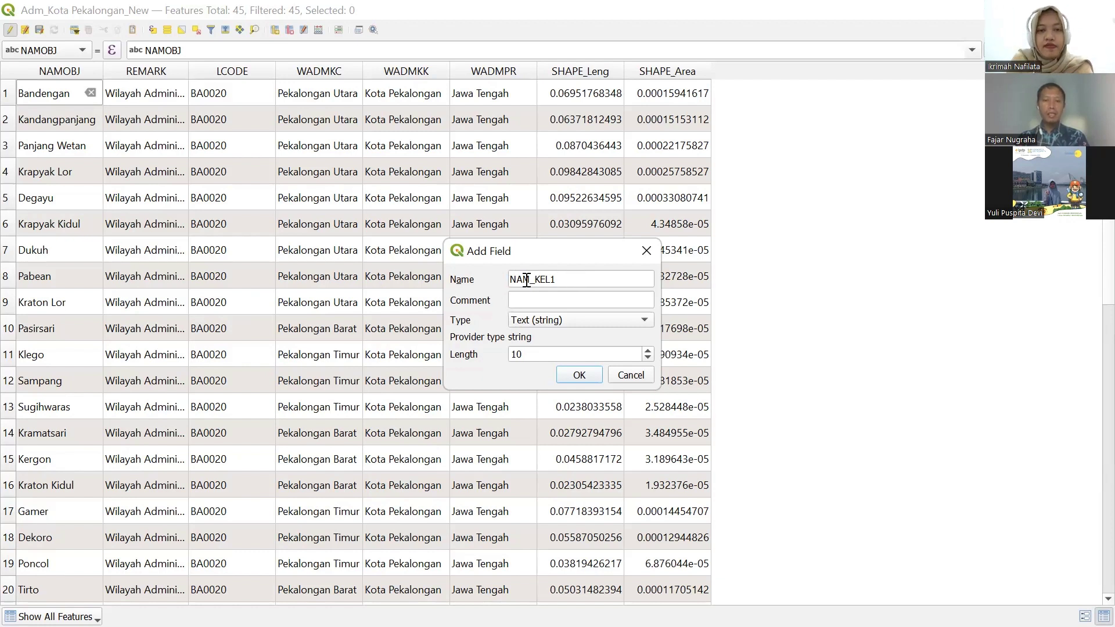
Set the NAM_KEL1 field's length to 50 and add the field to the attribute table.
{"action": "left_click_drag", "start_coordinate": [535, 355], "coordinate": [491, 351]}
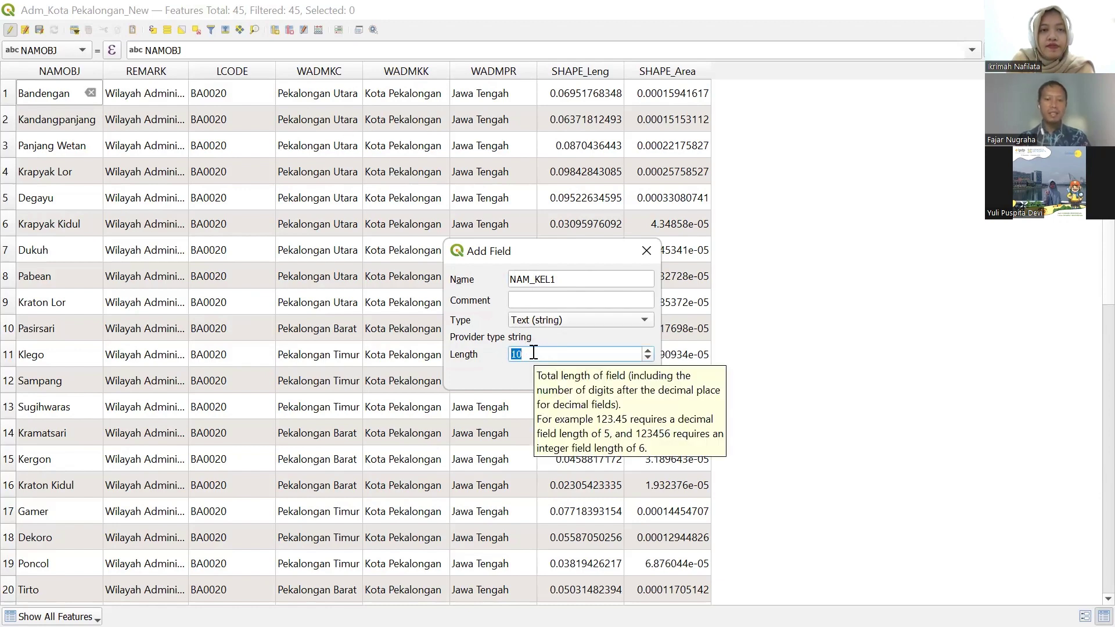
{"action": "type", "text": "50"}
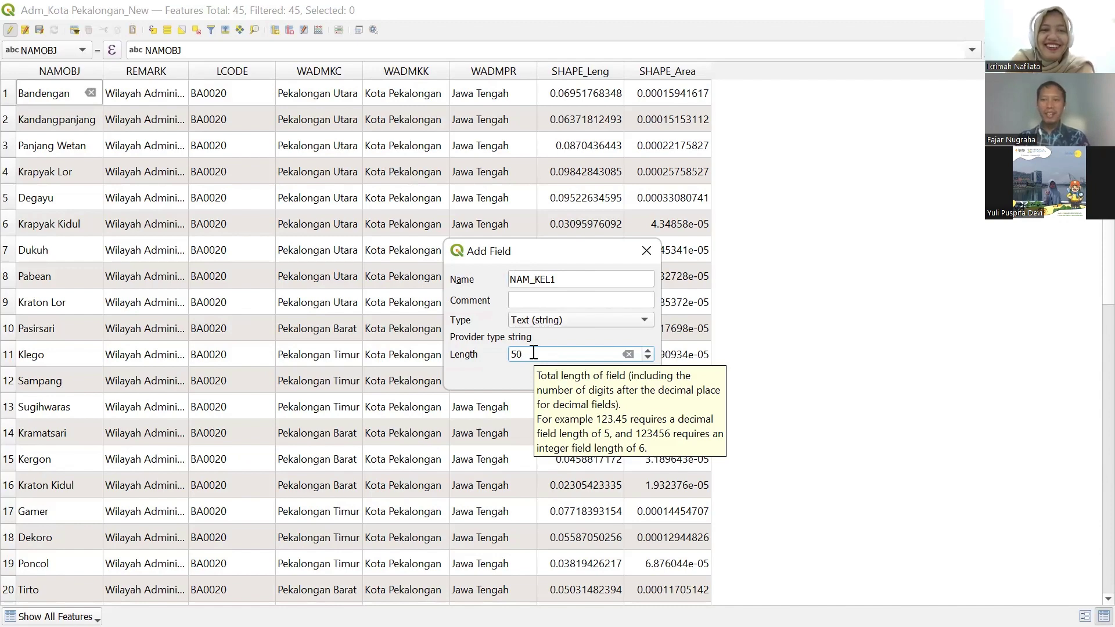
{"action": "key", "text": "BackSpace"}
{"action": "key", "text": "BackSpace"}
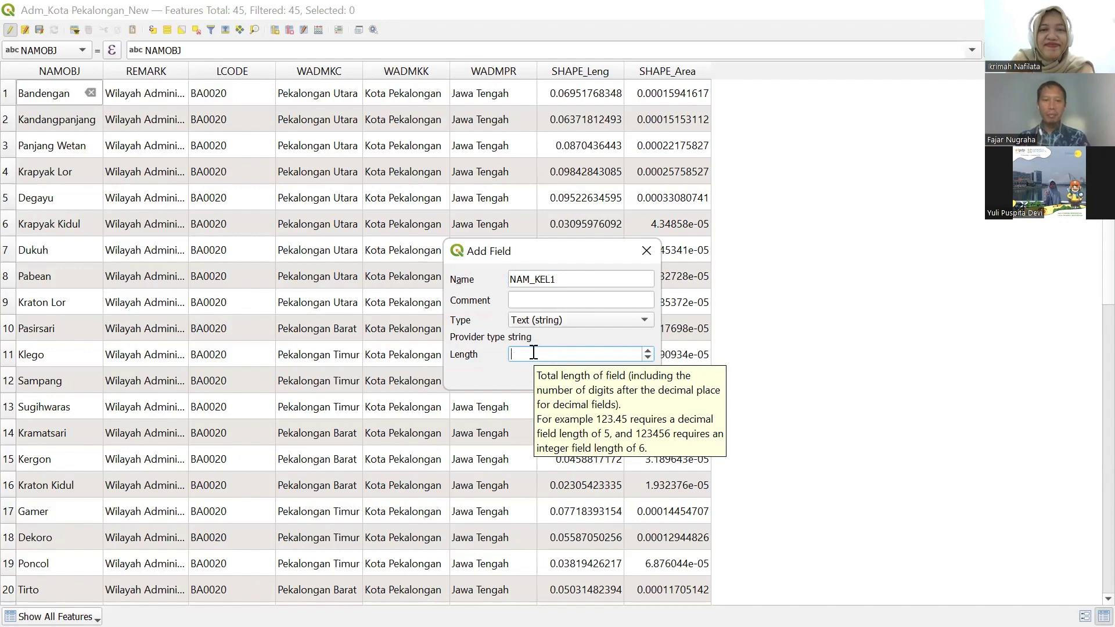
{"action": "type", "text": "50"}
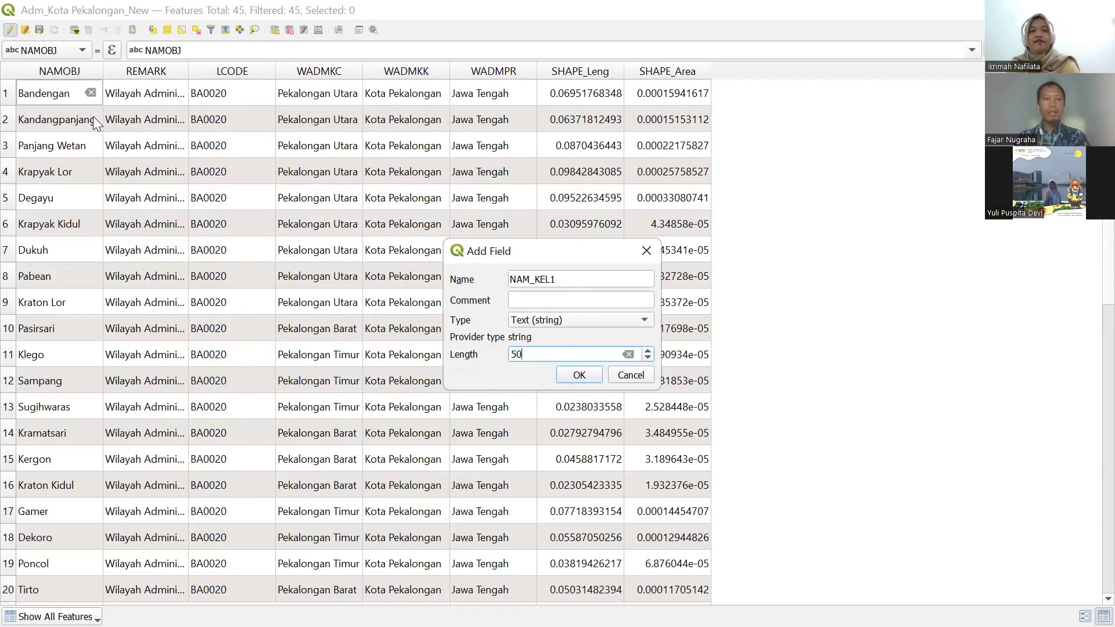
{"action": "left_click", "coordinate": [584, 378]}
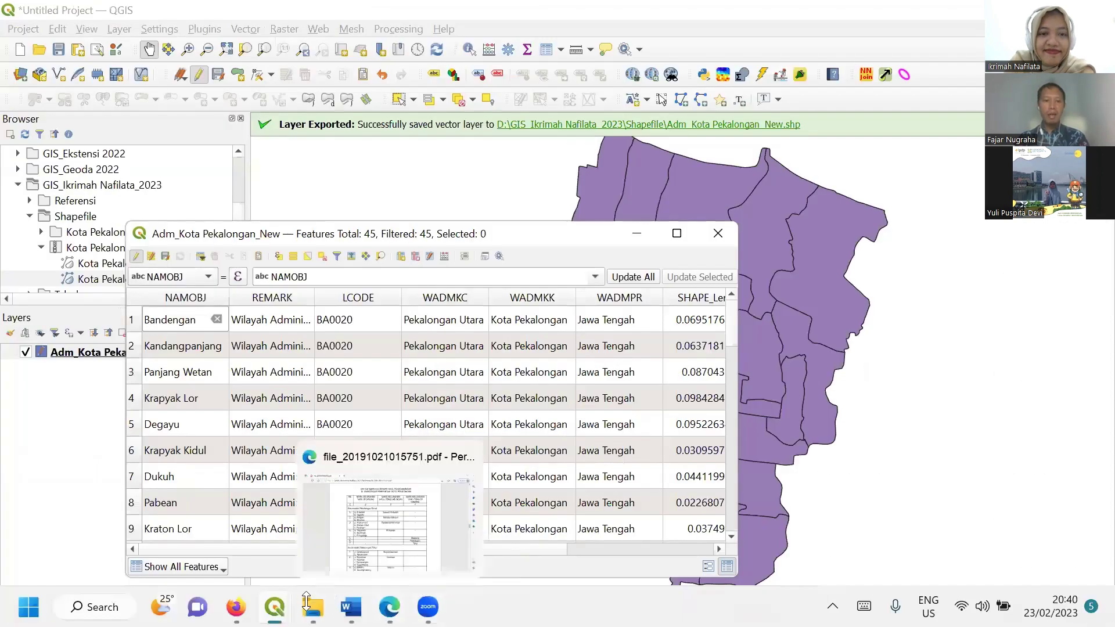
Bring up file_20191021015751.pdf in Edge and arrange it beside the QGIS attribute table, extending the table to nearly full screen height.
{"action": "left_click", "coordinate": [184, 529]}
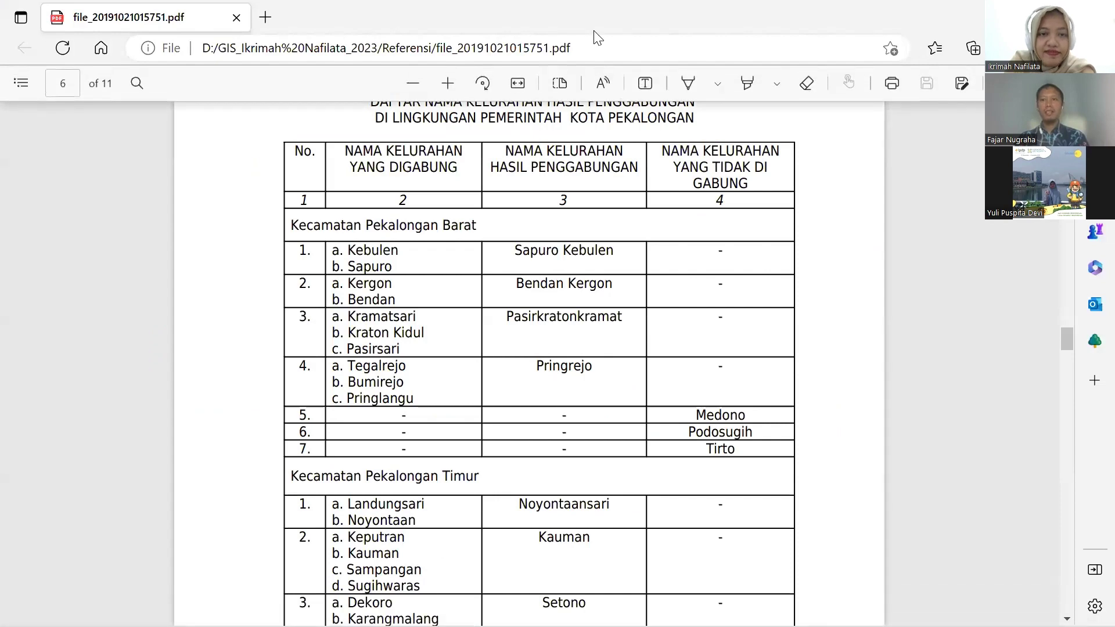
{"action": "double_click", "coordinate": [598, 36]}
{"action": "left_click", "coordinate": [324, 234]}
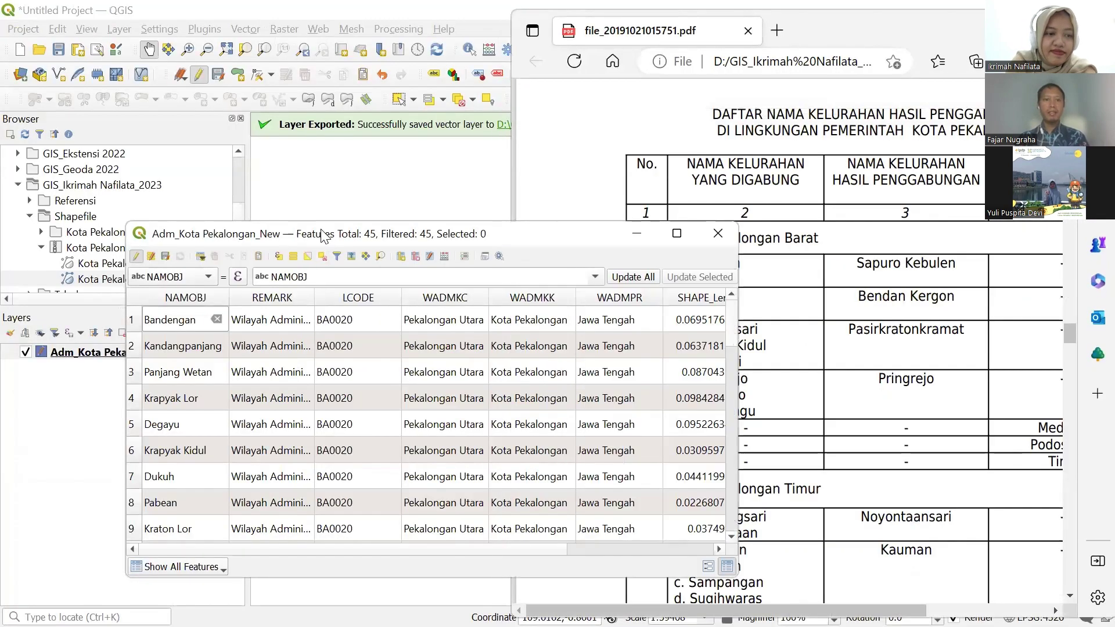
{"action": "left_click_drag", "start_coordinate": [323, 235], "coordinate": [201, 23]}
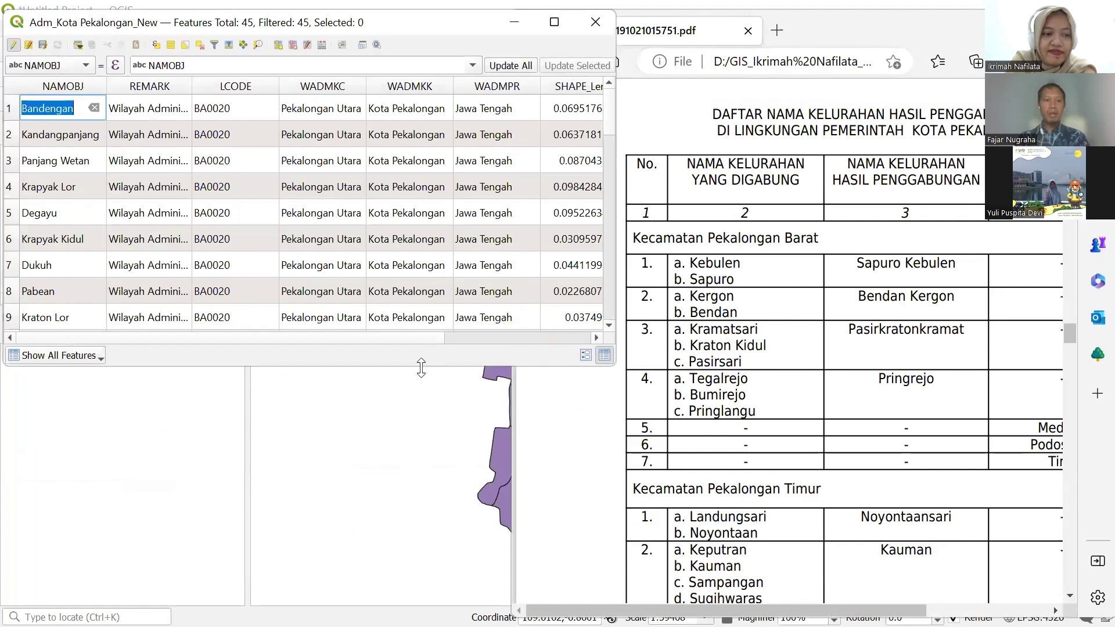
{"action": "left_click_drag", "start_coordinate": [421, 367], "coordinate": [421, 605]}
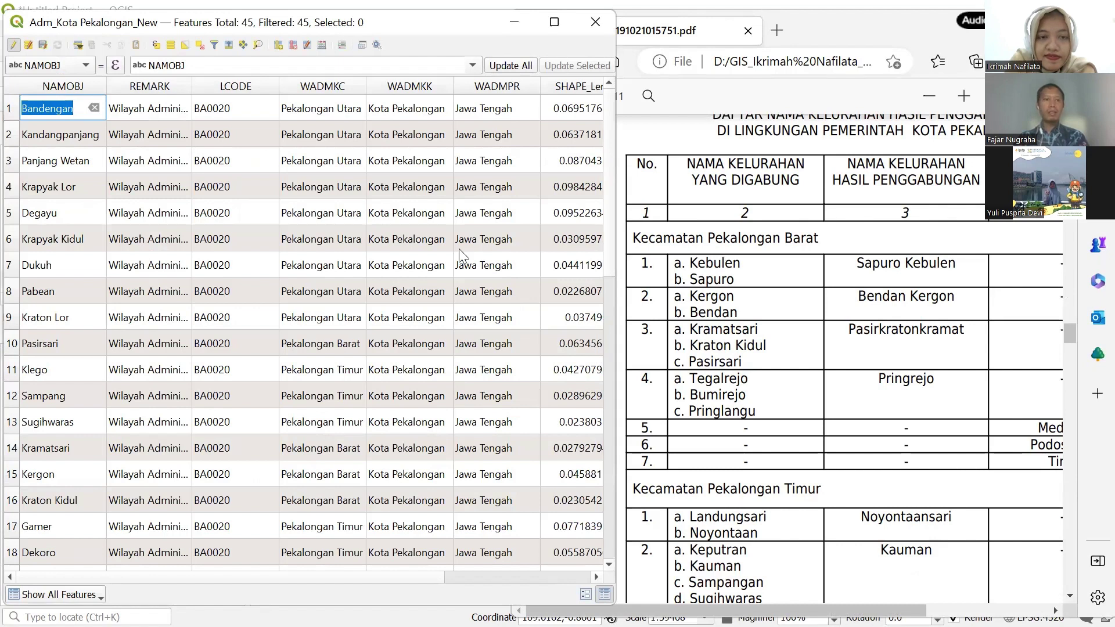
Sort the attribute table by the WADMKC field in ascending order.
{"action": "double_click", "coordinate": [168, 215]}
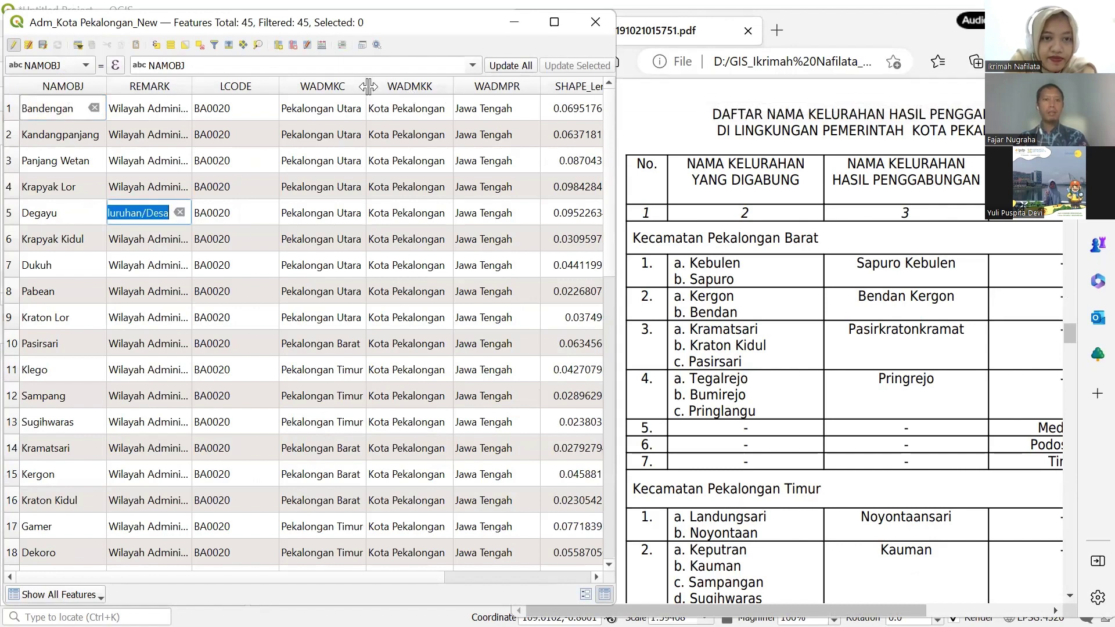
{"action": "key", "text": "Escape"}
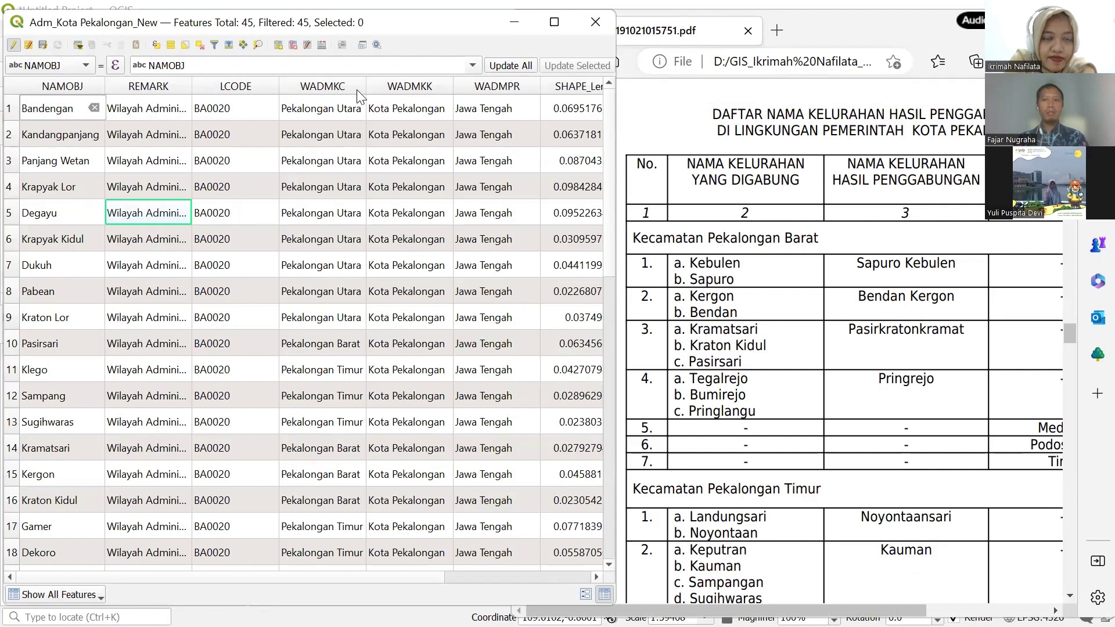
{"action": "left_click", "coordinate": [341, 89]}
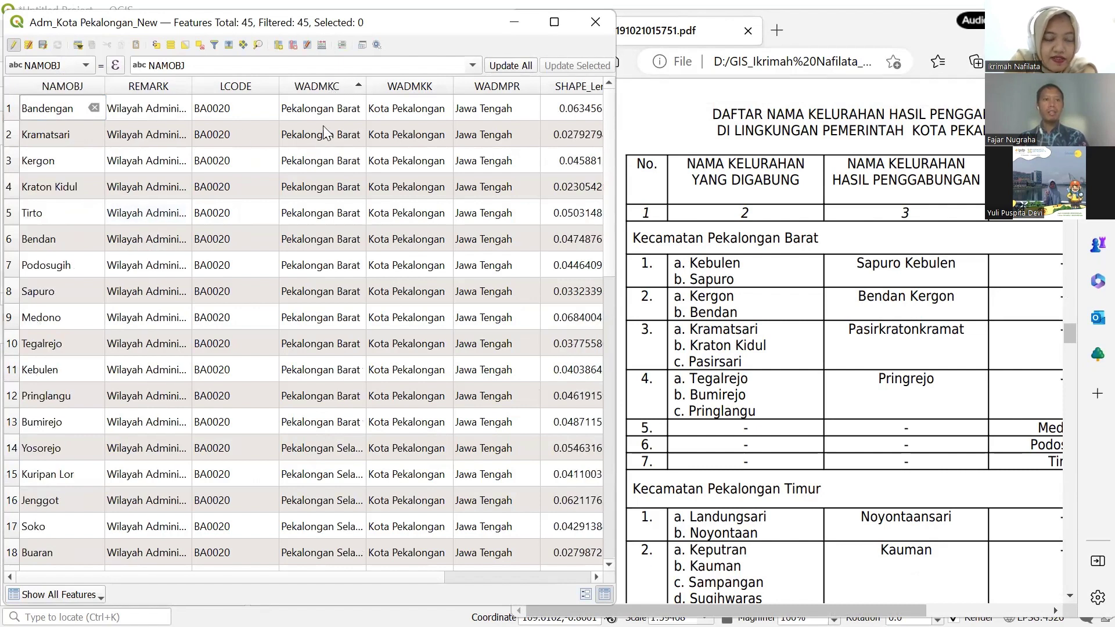
{"action": "left_click", "coordinate": [10, 108]}
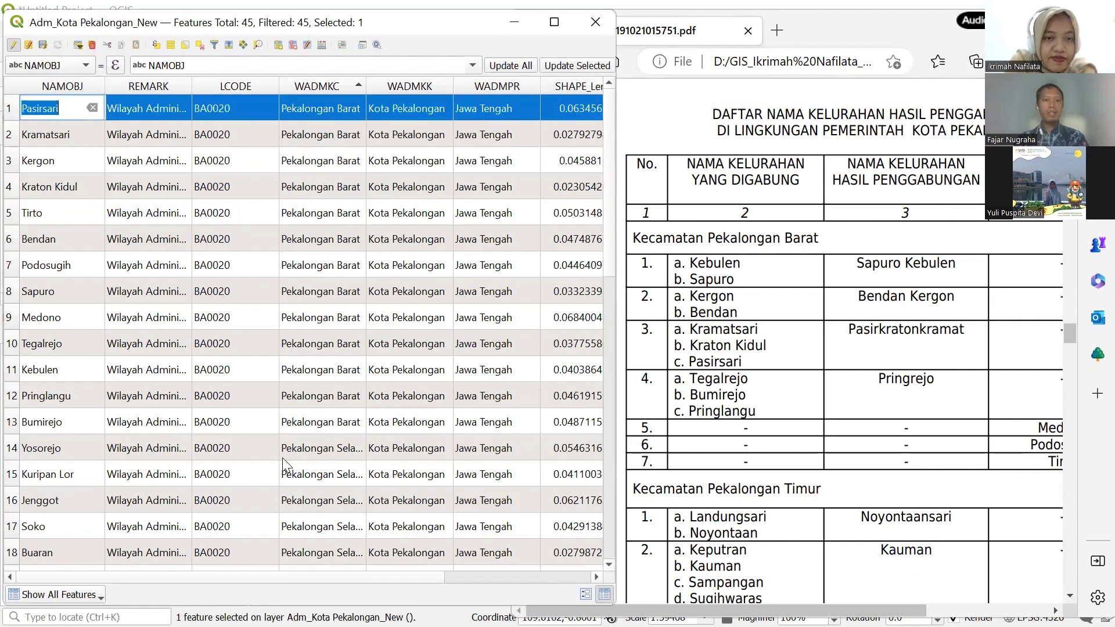
{"action": "double_click", "coordinate": [306, 312]}
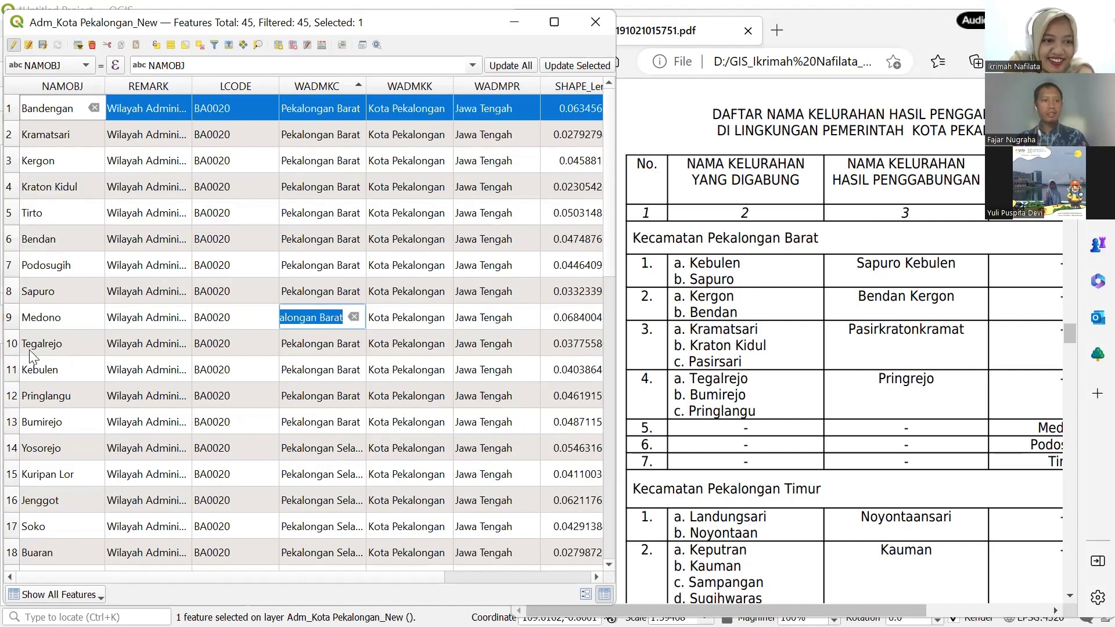
Select the Kebulen and Sapuro rows and enter "Sapuro Kebulen" in the Sapuro row's NAM_KEL1 cell.
{"action": "left_click", "coordinate": [11, 370]}
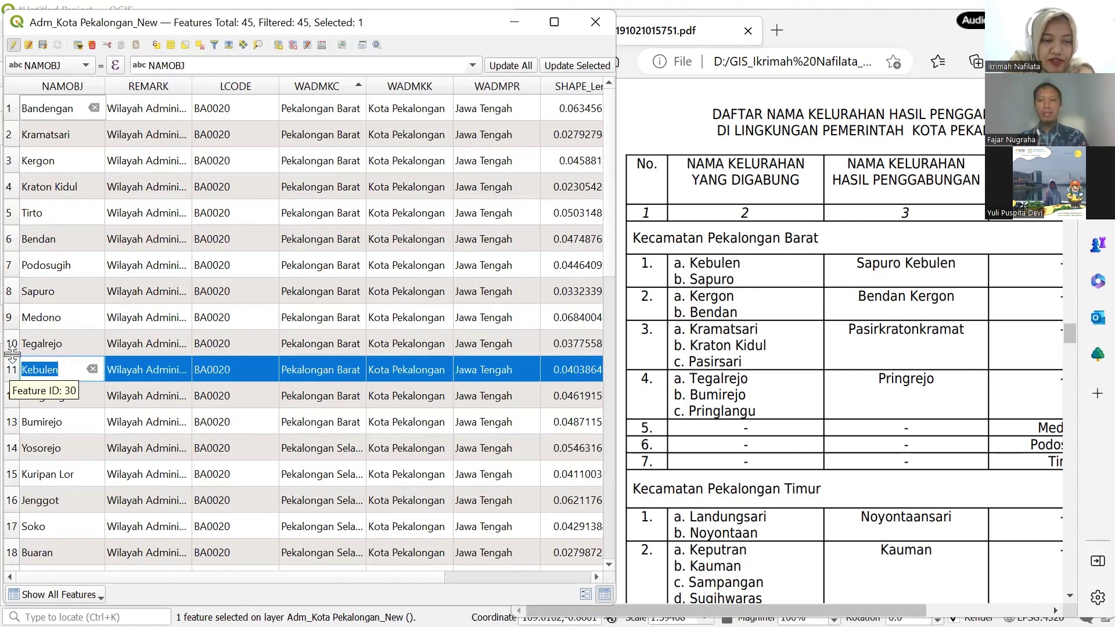
{"action": "left_click", "coordinate": [11, 293], "text": "ctrl"}
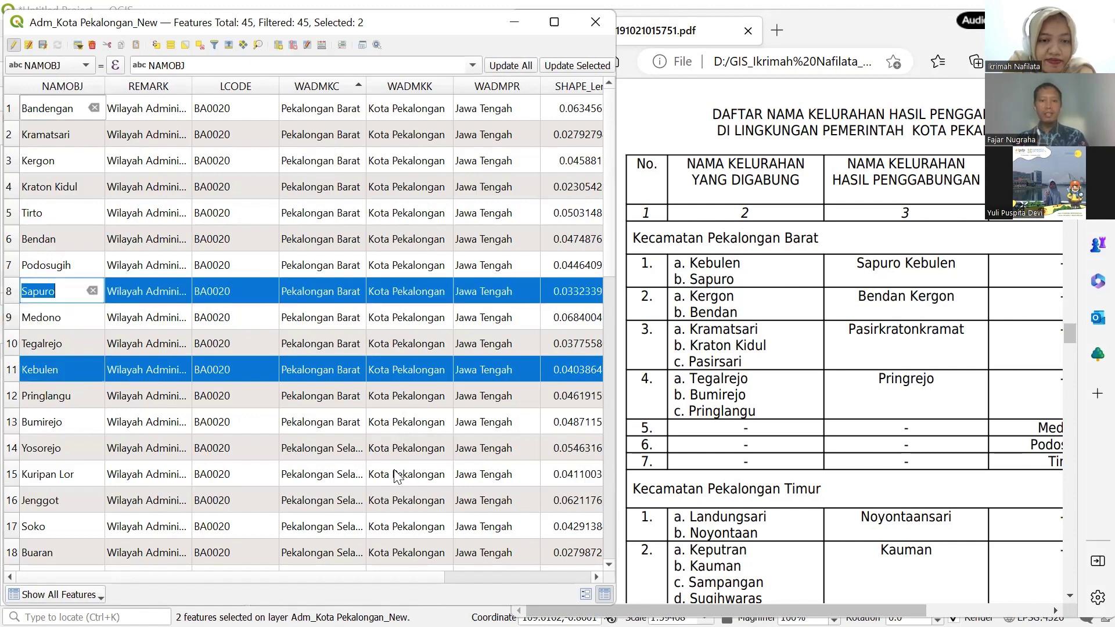
{"action": "left_click_drag", "start_coordinate": [411, 574], "coordinate": [600, 582]}
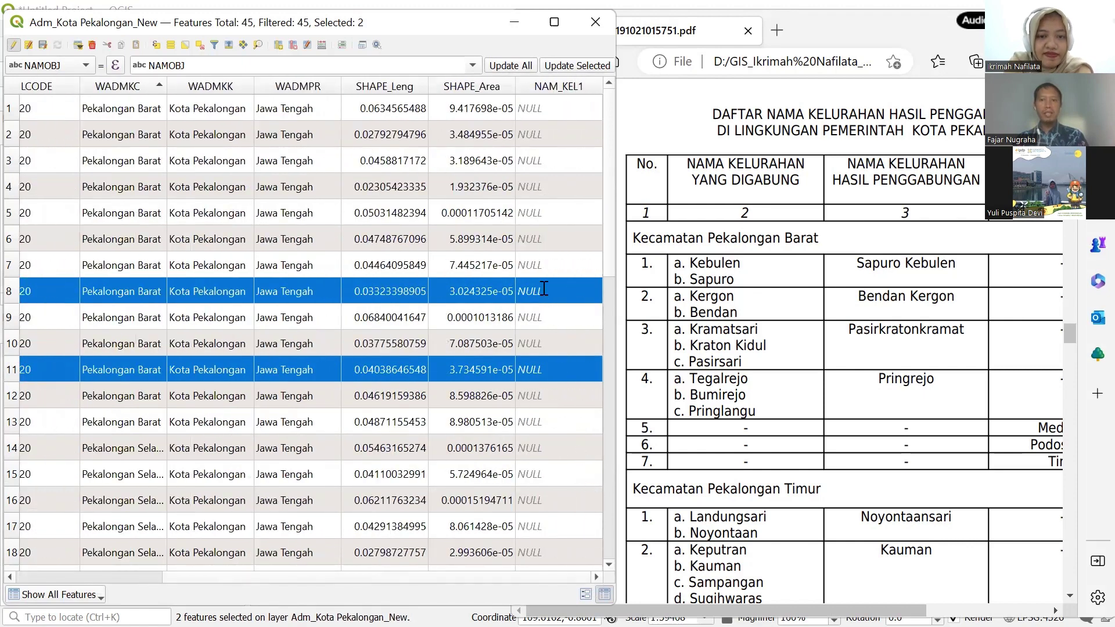
{"action": "double_click", "coordinate": [543, 288]}
{"action": "type", "text": "S"}
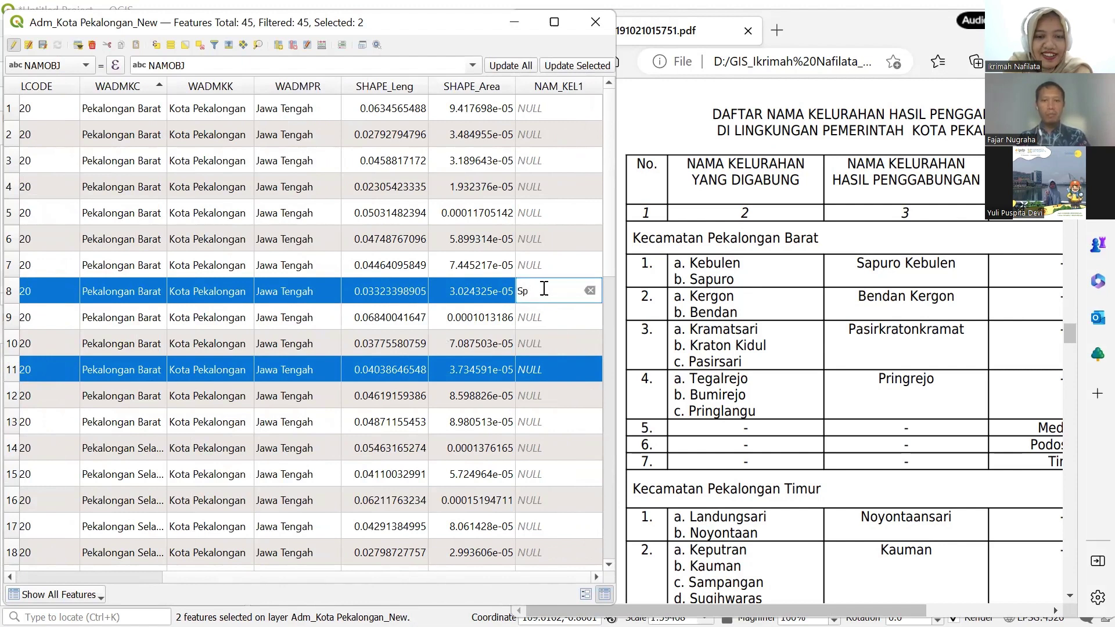
{"action": "type", "text": "apuro"}
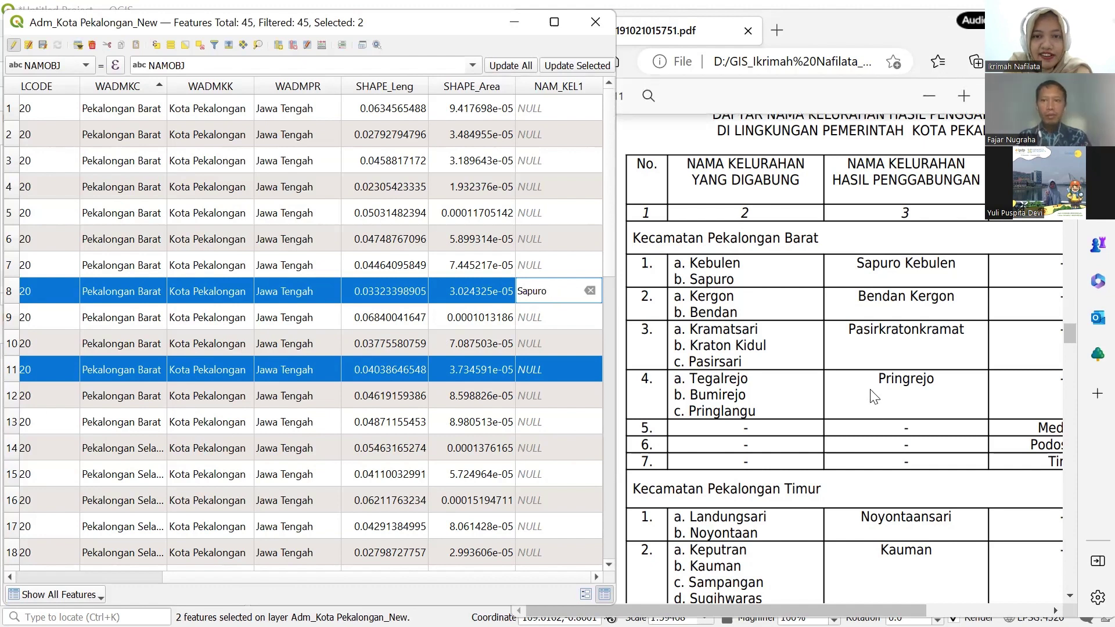
{"action": "type", "text": " Kebulen"}
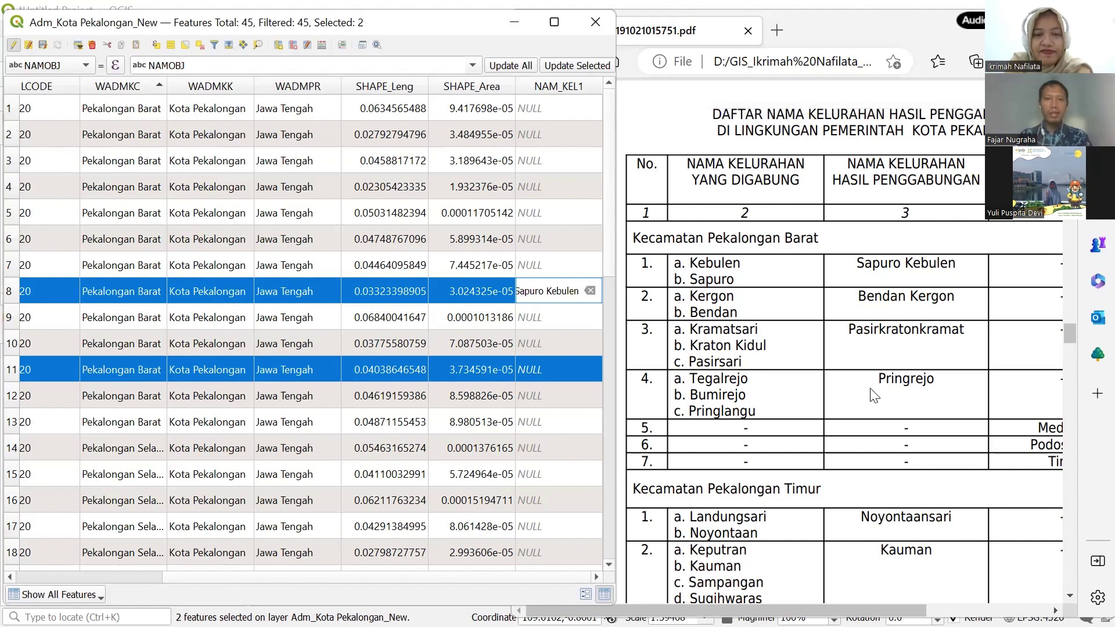
Copy the "Sapuro Kebulen" value from the Sapuro row into the Kebulen row's NAM_KEL1 cell.
{"action": "left_click", "coordinate": [546, 373]}
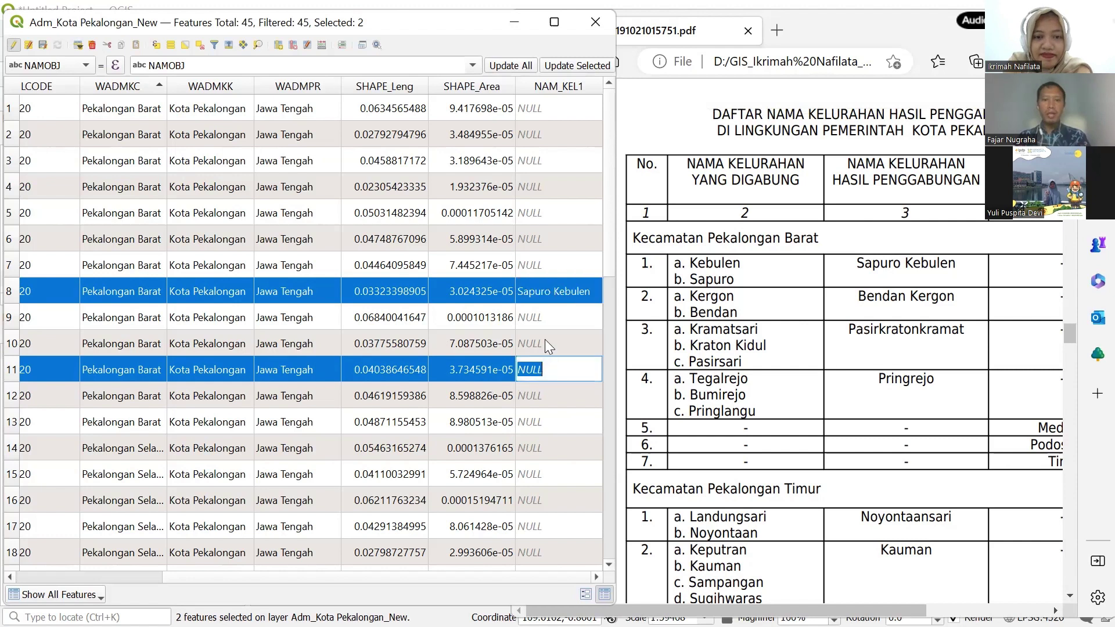
{"action": "left_click", "coordinate": [549, 291]}
{"action": "key", "text": "ctrl+a"}
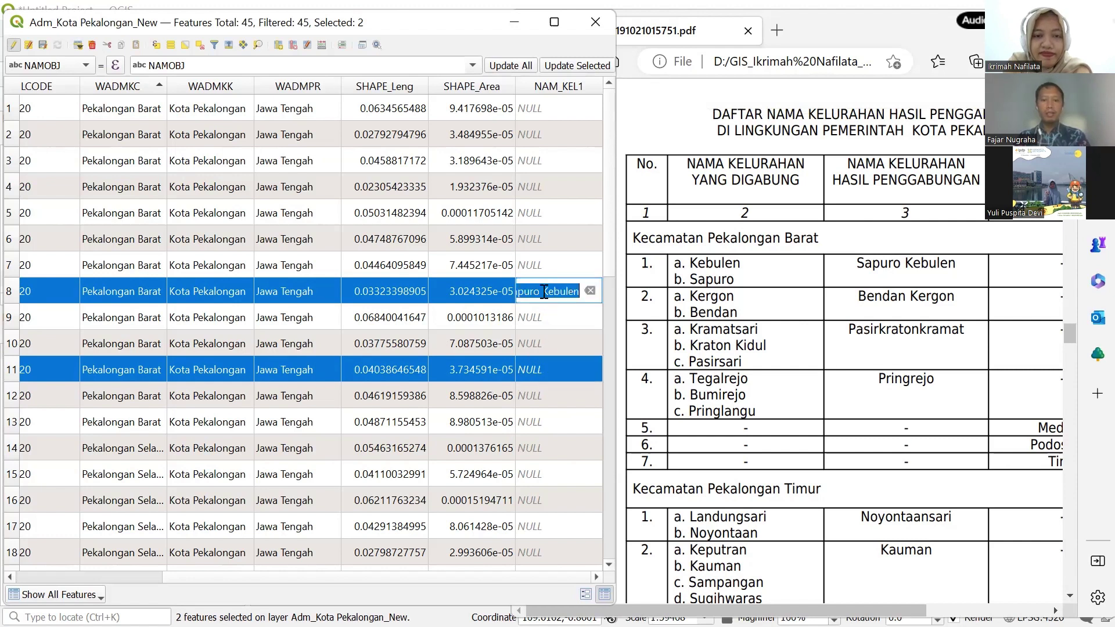
{"action": "key", "text": "ctrl+c"}
{"action": "left_click", "coordinate": [529, 366]}
{"action": "key", "text": "ctrl+v"}
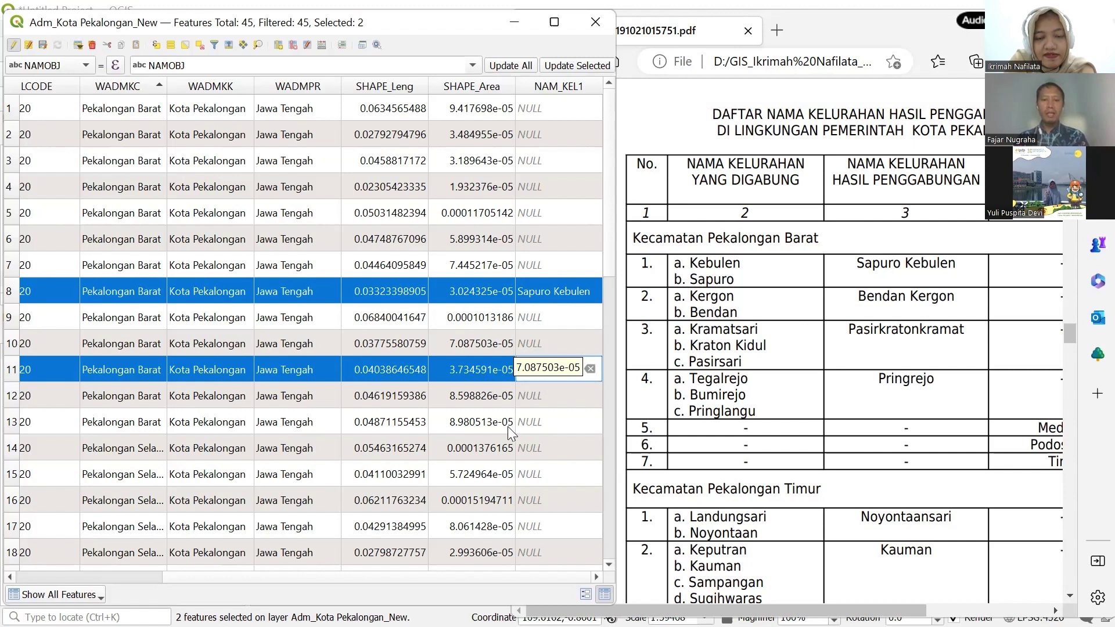
Select the Bendan and Kergon rows and enter "Bendan Kergon" in the Kergon row's NAM_KEL1 cell.
{"action": "left_click_drag", "start_coordinate": [378, 575], "coordinate": [206, 577]}
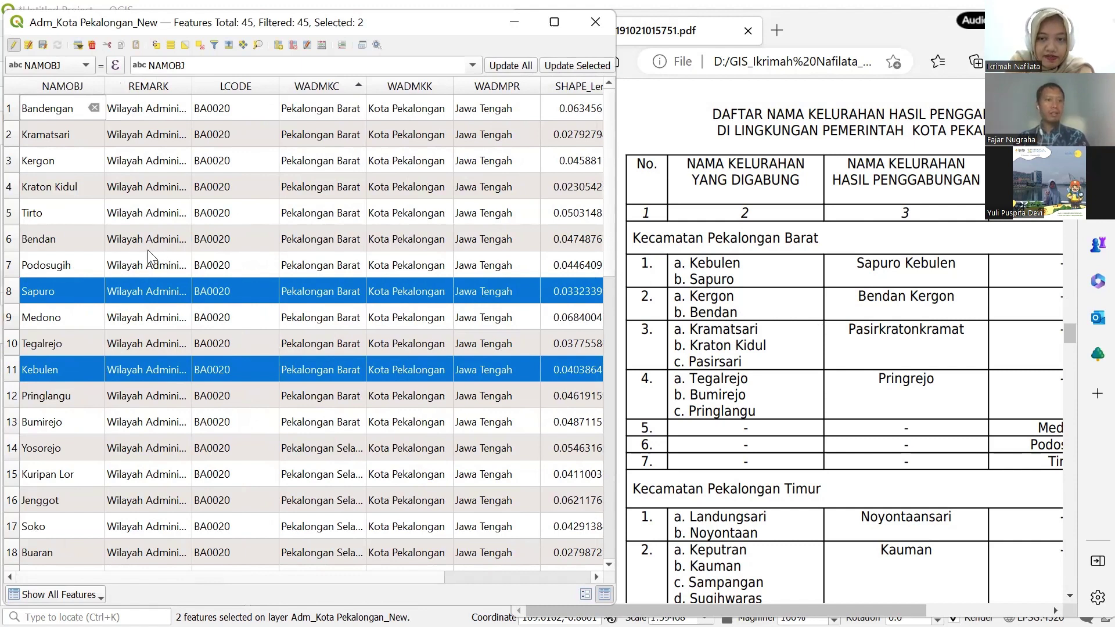
{"action": "left_click", "coordinate": [12, 241]}
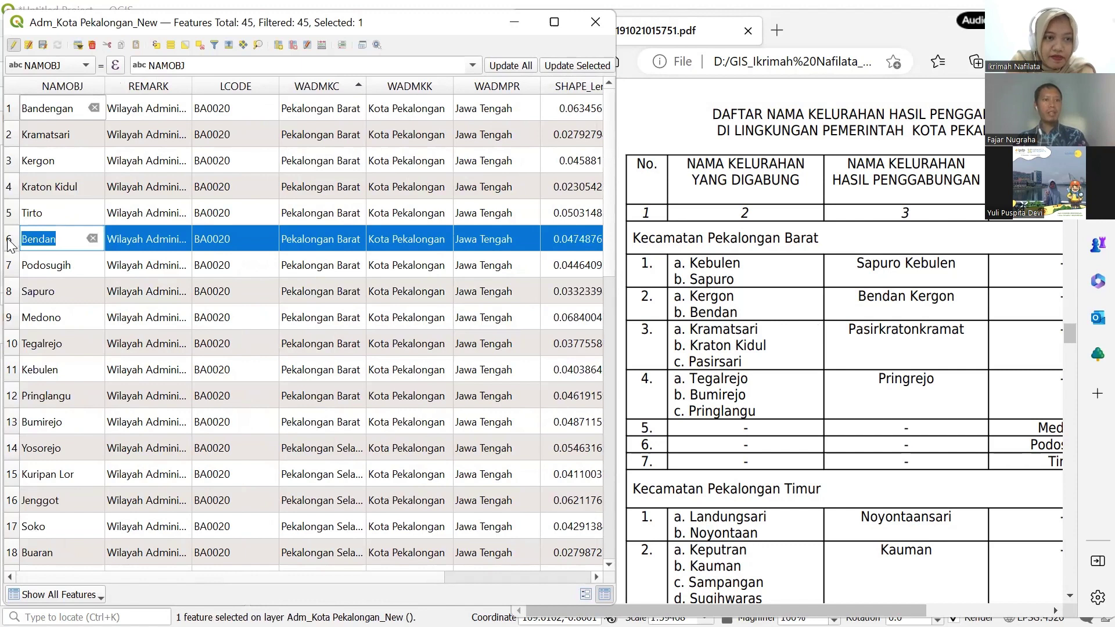
{"action": "left_click", "coordinate": [11, 161], "text": "ctrl"}
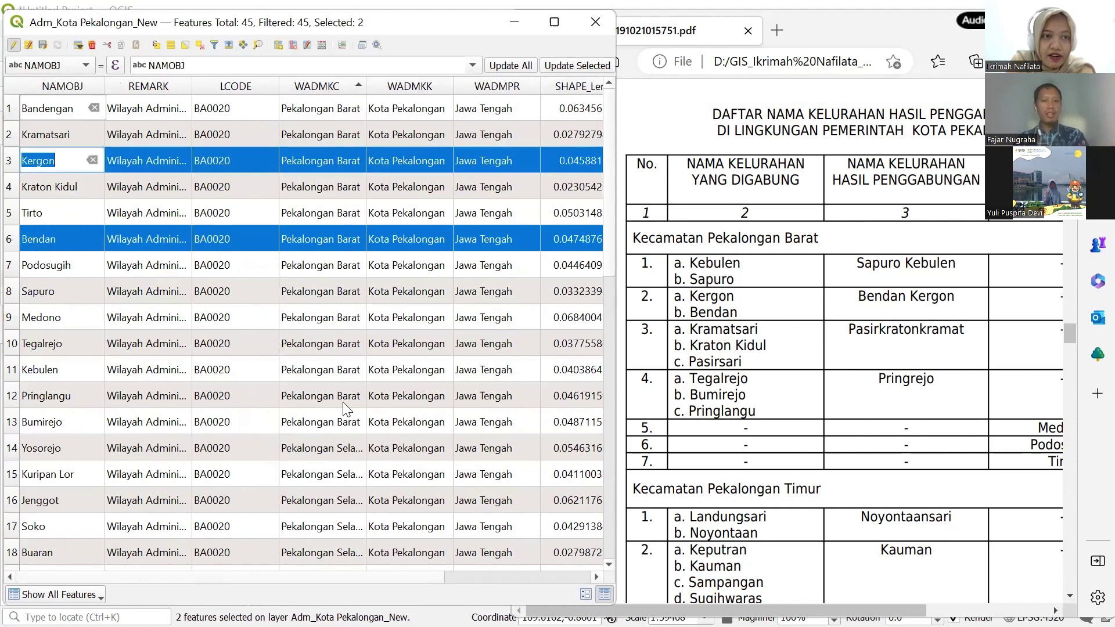
{"action": "left_click_drag", "start_coordinate": [326, 577], "coordinate": [508, 545]}
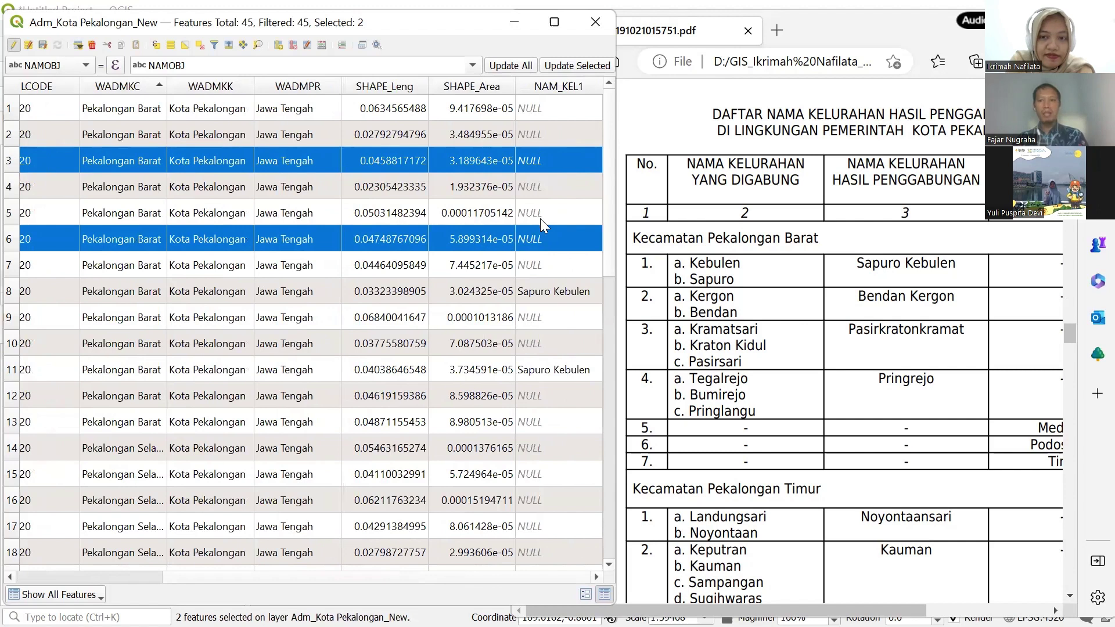
{"action": "double_click", "coordinate": [533, 160]}
{"action": "type", "text": "Benda"}
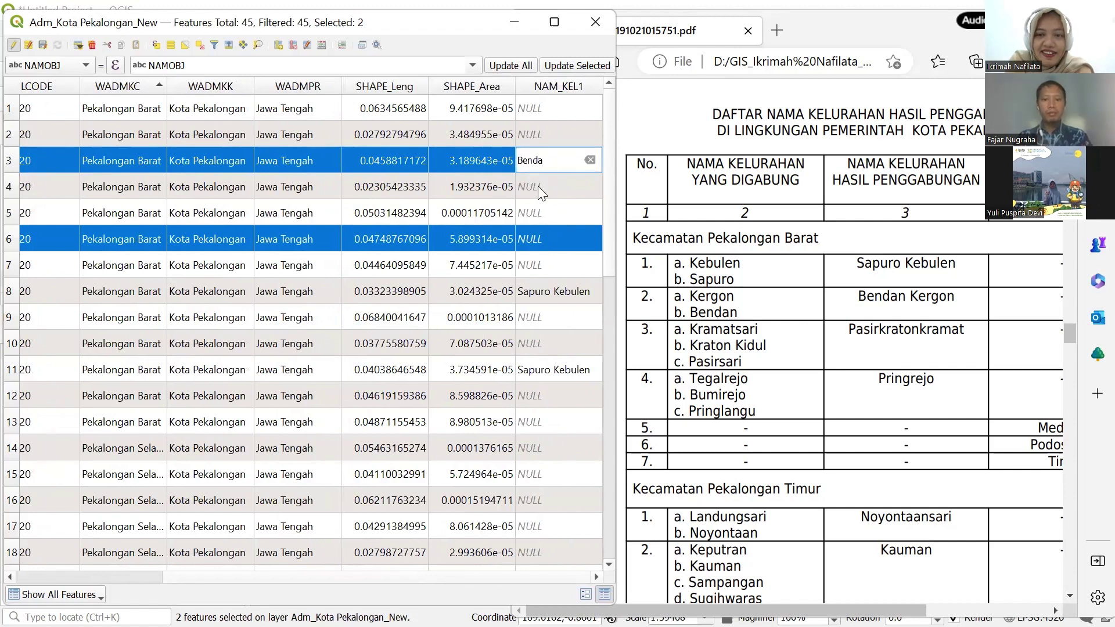
{"action": "type", "text": "n Kergon"}
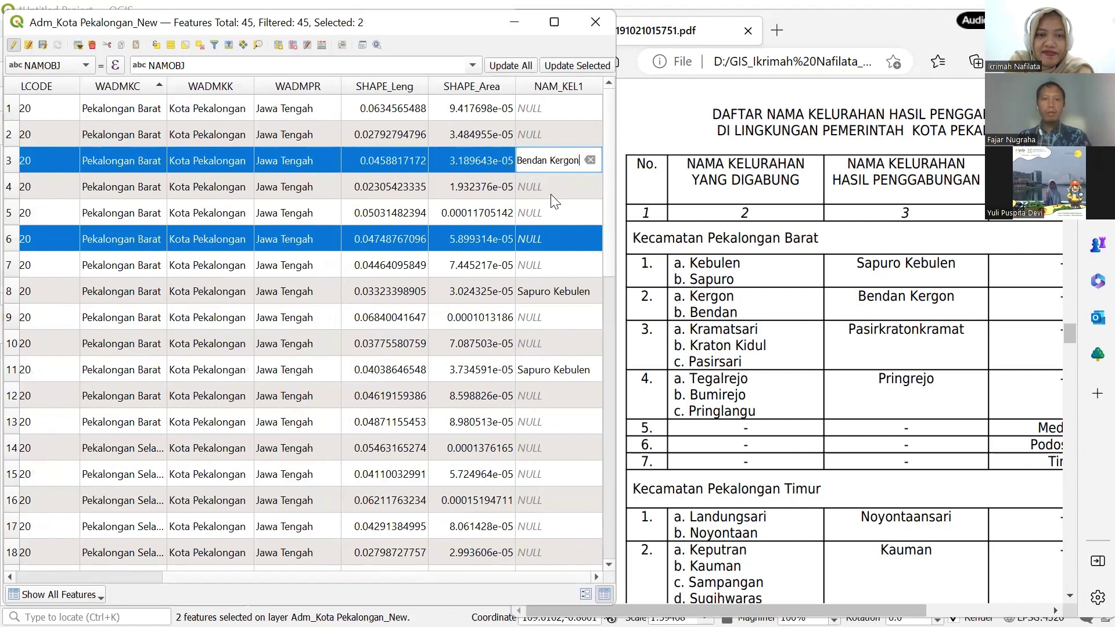
Copy the "Bendan Kergon" value from the Kergon row into the Bendan row's NAM_KEL1 cell.
{"action": "double_click", "coordinate": [550, 161]}
{"action": "key", "text": "ctrl+a"}
{"action": "key", "text": "ctrl+c"}
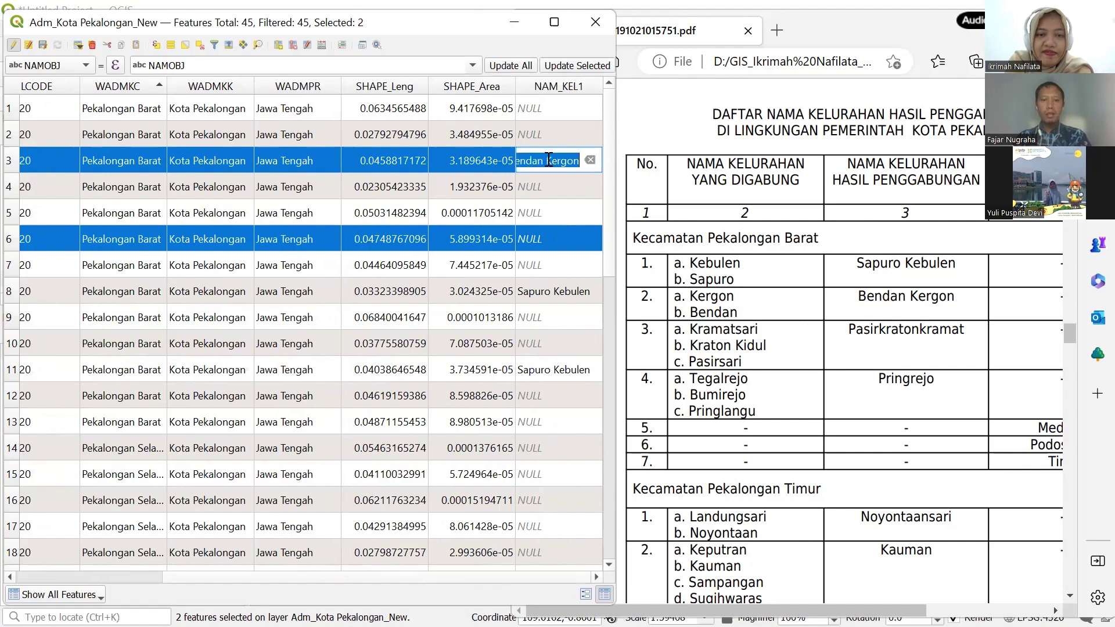
{"action": "double_click", "coordinate": [533, 238]}
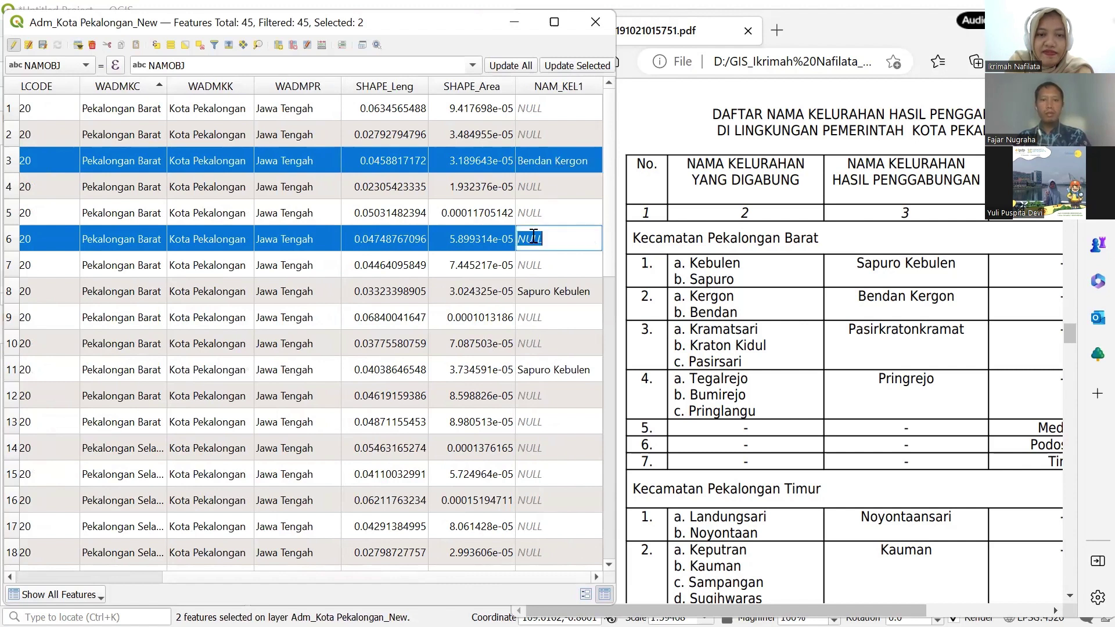
{"action": "key", "text": "ctrl+v"}
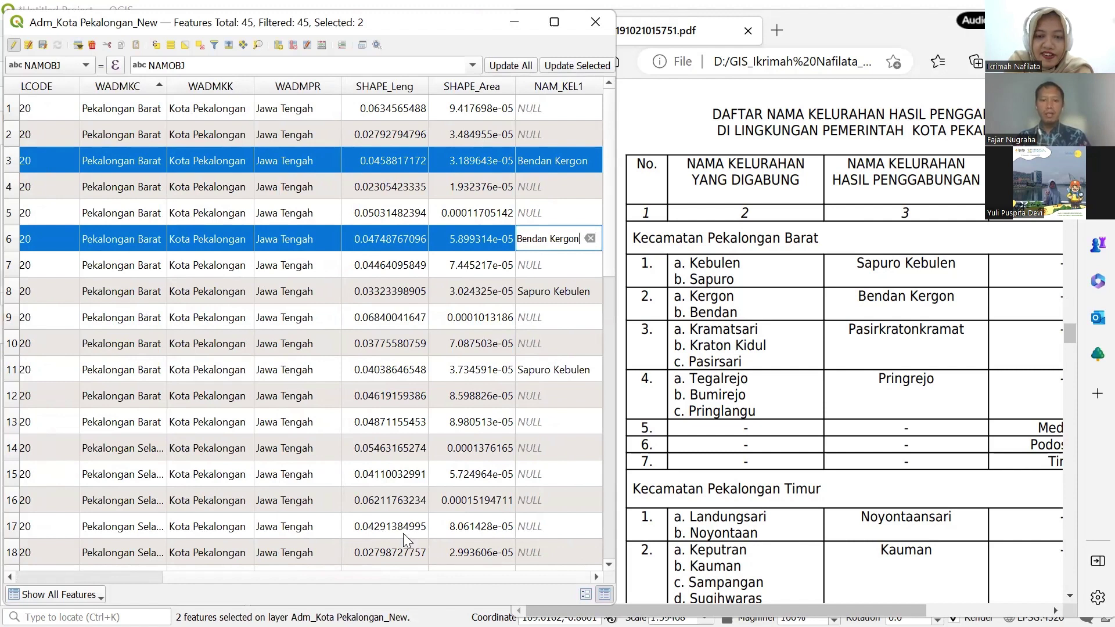
Select the Kramatsari, Kraton Kidul and Pasirsari rows, sorting the attribute table by NAMOBJ in ascending order to locate Pasirsari.
{"action": "left_click_drag", "start_coordinate": [349, 573], "coordinate": [192, 557]}
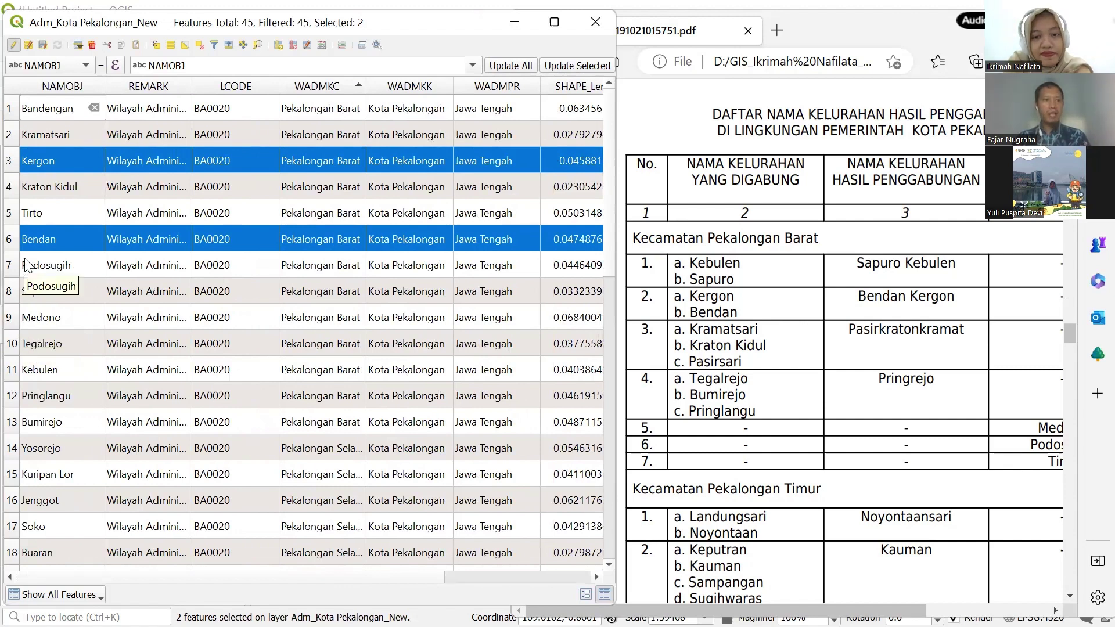
{"action": "left_click", "coordinate": [10, 135]}
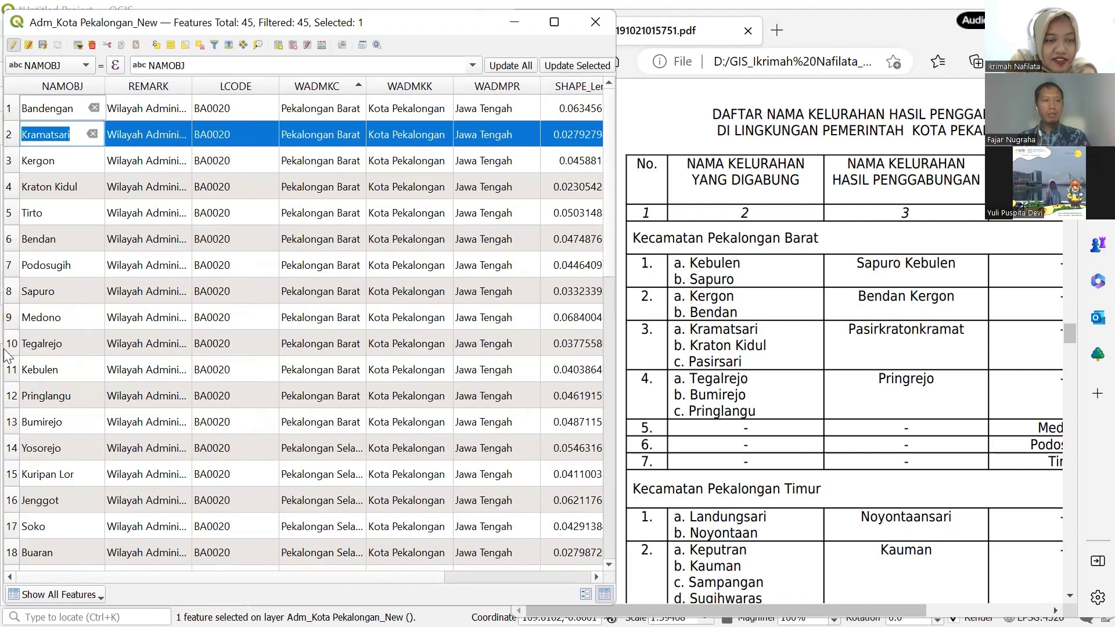
{"action": "left_click", "coordinate": [10, 188], "text": "ctrl"}
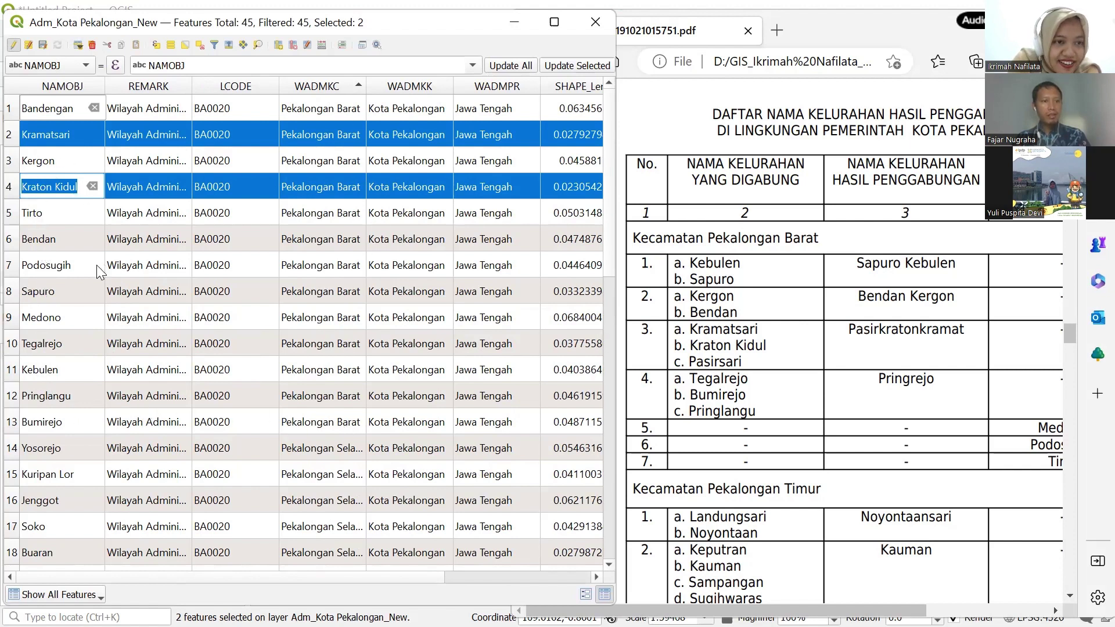
{"action": "scroll", "coordinate": [48, 333], "scroll_direction": "down", "scroll_amount": 3}
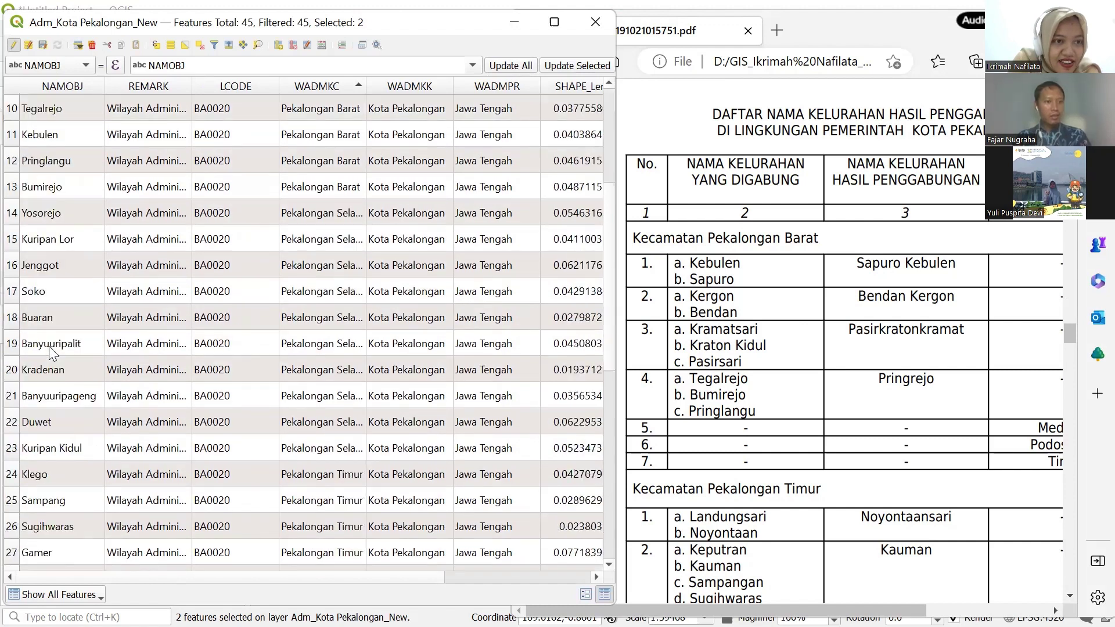
{"action": "scroll", "coordinate": [49, 346], "scroll_direction": "down", "scroll_amount": 1}
{"action": "scroll", "coordinate": [49, 347], "scroll_direction": "down", "scroll_amount": 1}
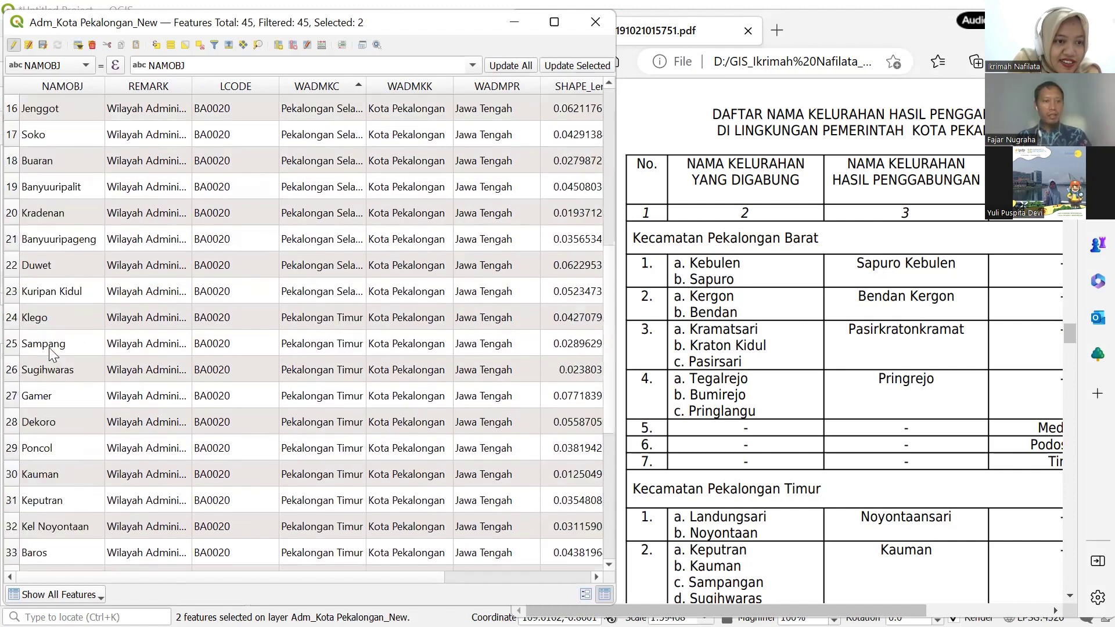
{"action": "scroll", "coordinate": [48, 347], "scroll_direction": "up", "scroll_amount": 5}
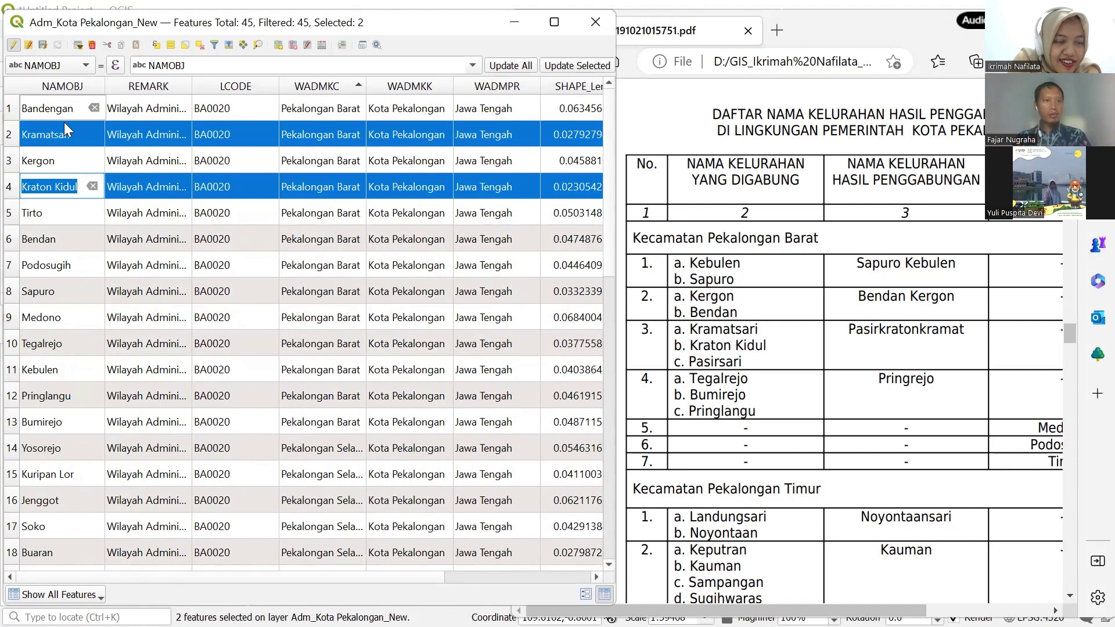
{"action": "left_click", "coordinate": [62, 87]}
{"action": "scroll", "coordinate": [78, 313], "scroll_direction": "down", "scroll_amount": 7}
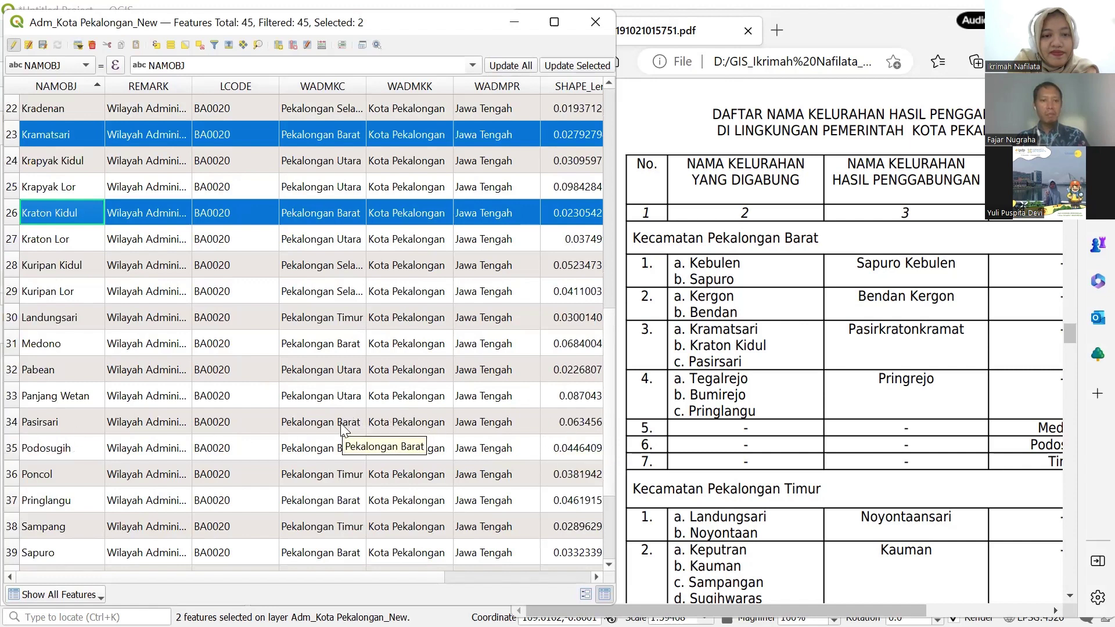
{"action": "left_click", "coordinate": [11, 423], "text": "ctrl"}
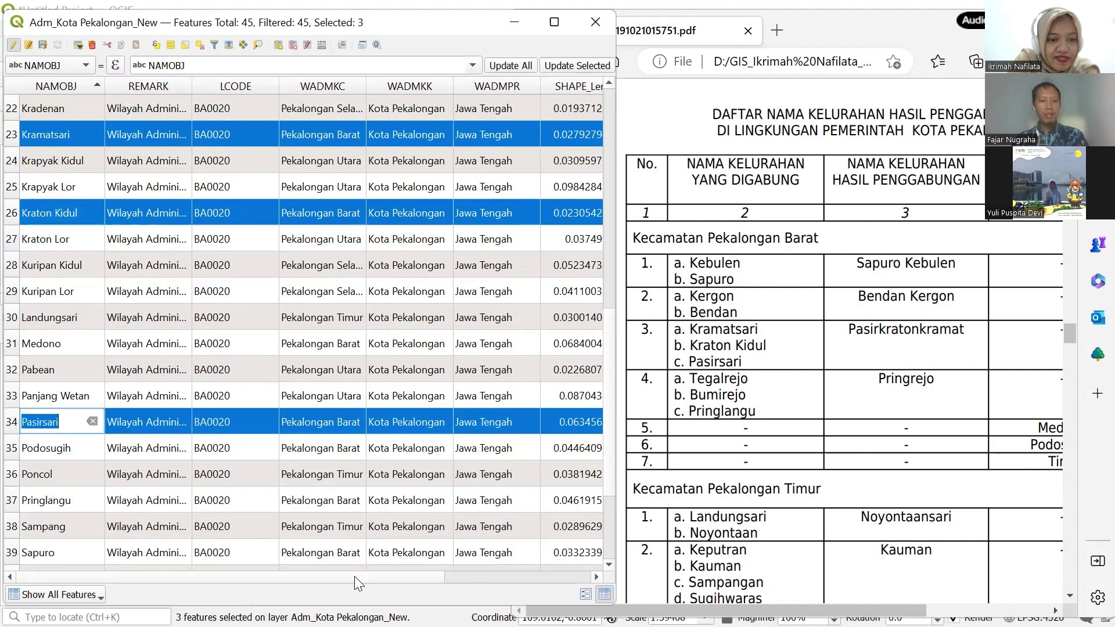
Enter "Pasirkratonkramat" in the Pasirsari row's NAM_KEL1 cell.
{"action": "left_click_drag", "start_coordinate": [354, 576], "coordinate": [543, 555]}
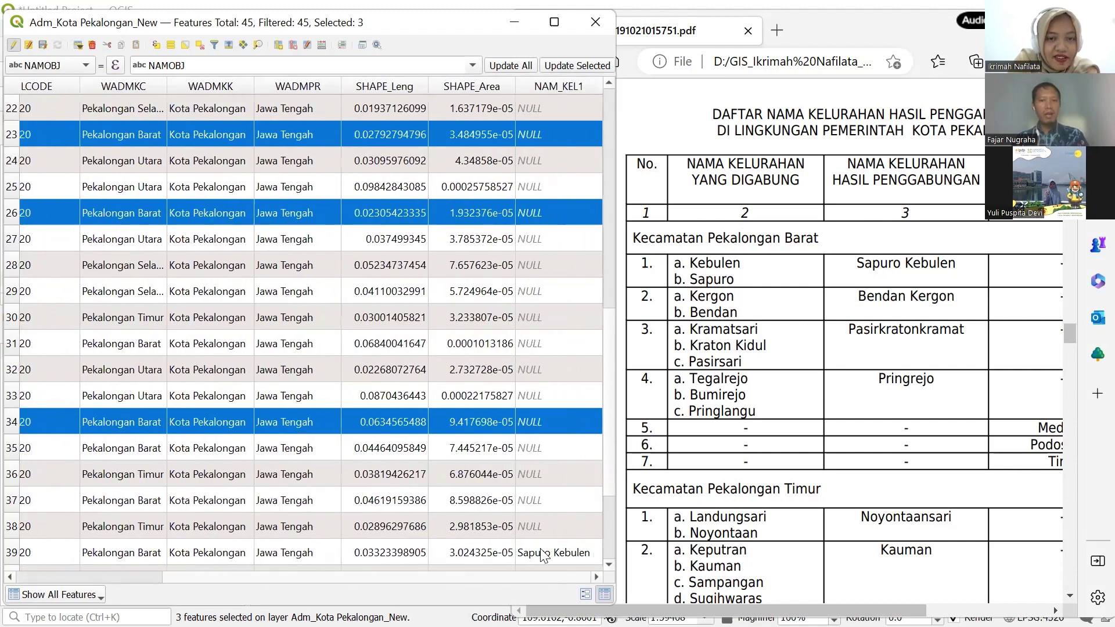
{"action": "double_click", "coordinate": [540, 415]}
{"action": "type", "text": "P"}
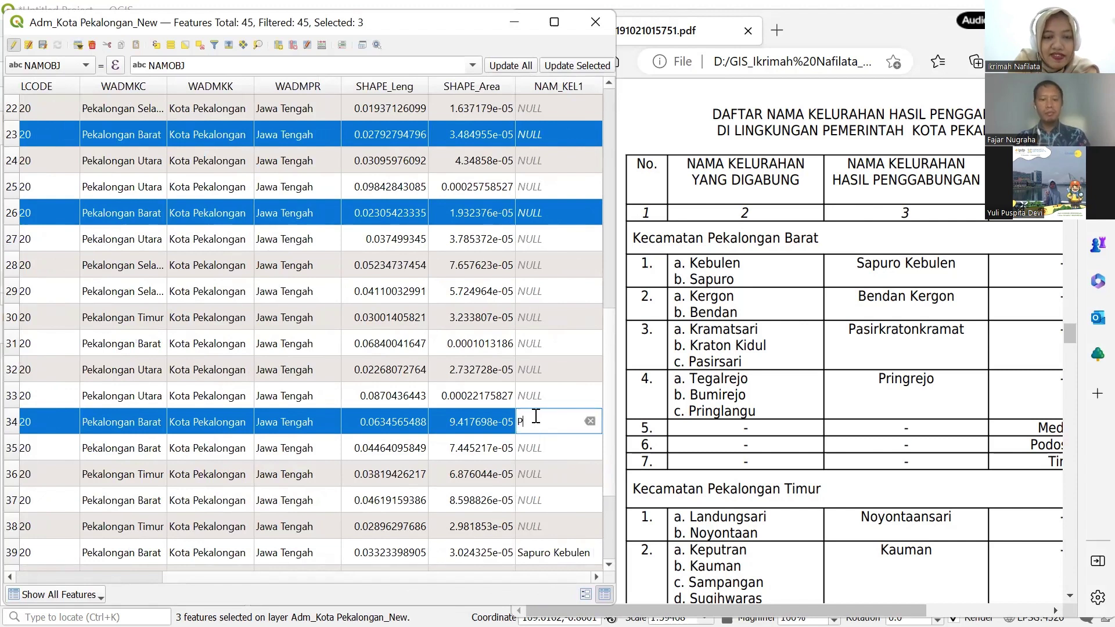
{"action": "type", "text": "asir"}
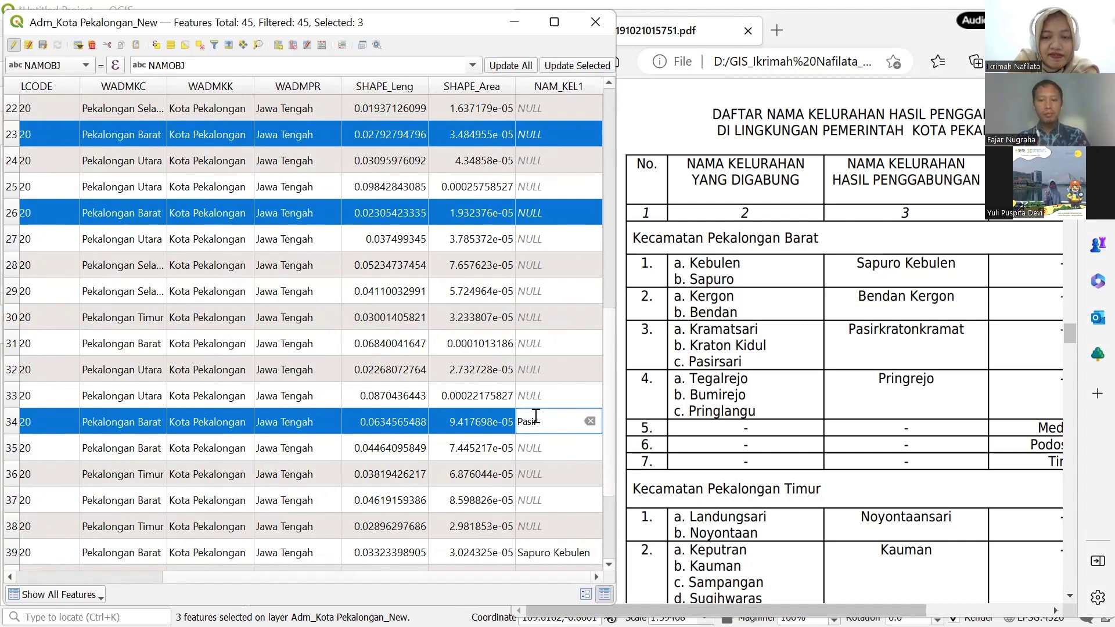
{"action": "type", "text": "kraton"}
{"action": "key", "text": "BackSpace"}
{"action": "type", "text": "kar"}
{"action": "key", "text": "BackSpace"}
{"action": "key", "text": "BackSpace"}
{"action": "type", "text": "ramat"}
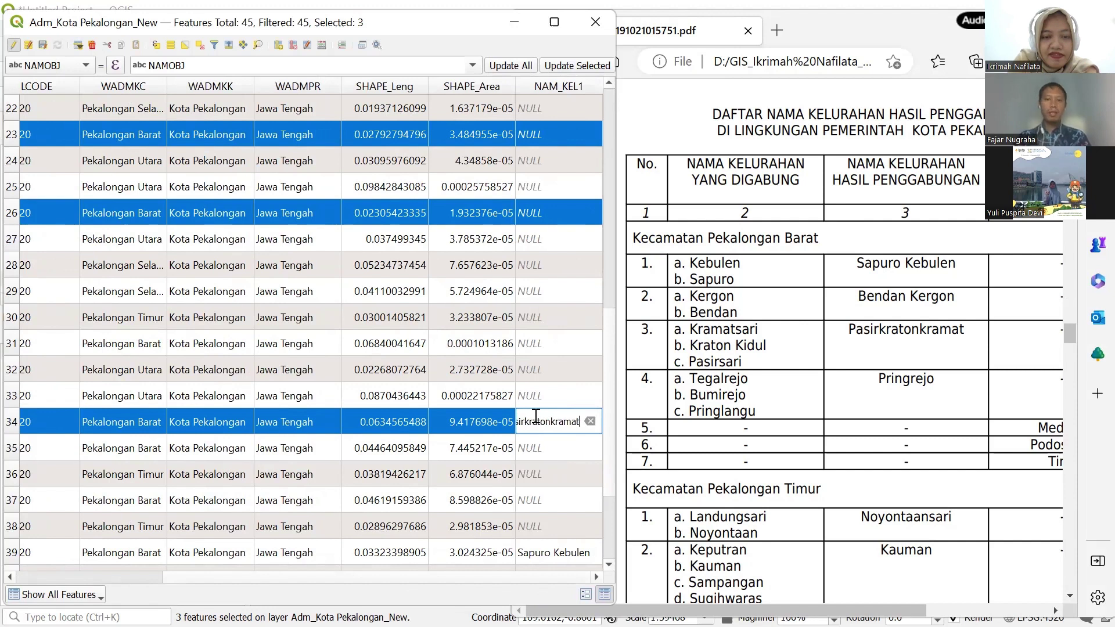
Copy the "Pasirkratonkramat" value from the Pasirsari row into the NAM_KEL1 cells of the Kraton Kidul and Kramatsari rows.
{"action": "double_click", "coordinate": [530, 421]}
{"action": "key", "text": "ctrl+c"}
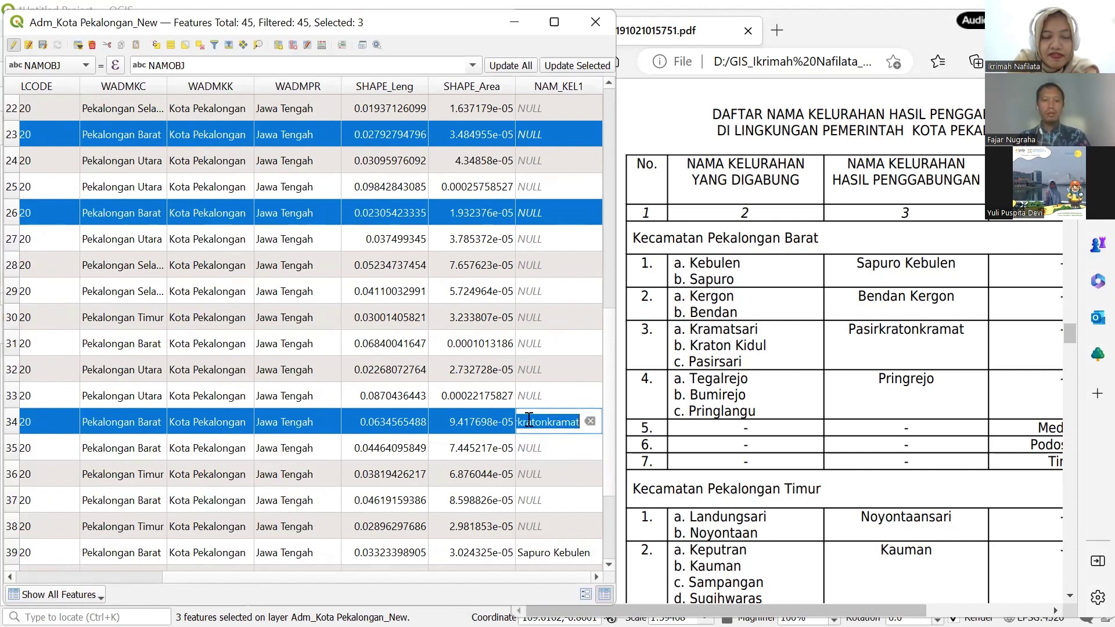
{"action": "double_click", "coordinate": [542, 215]}
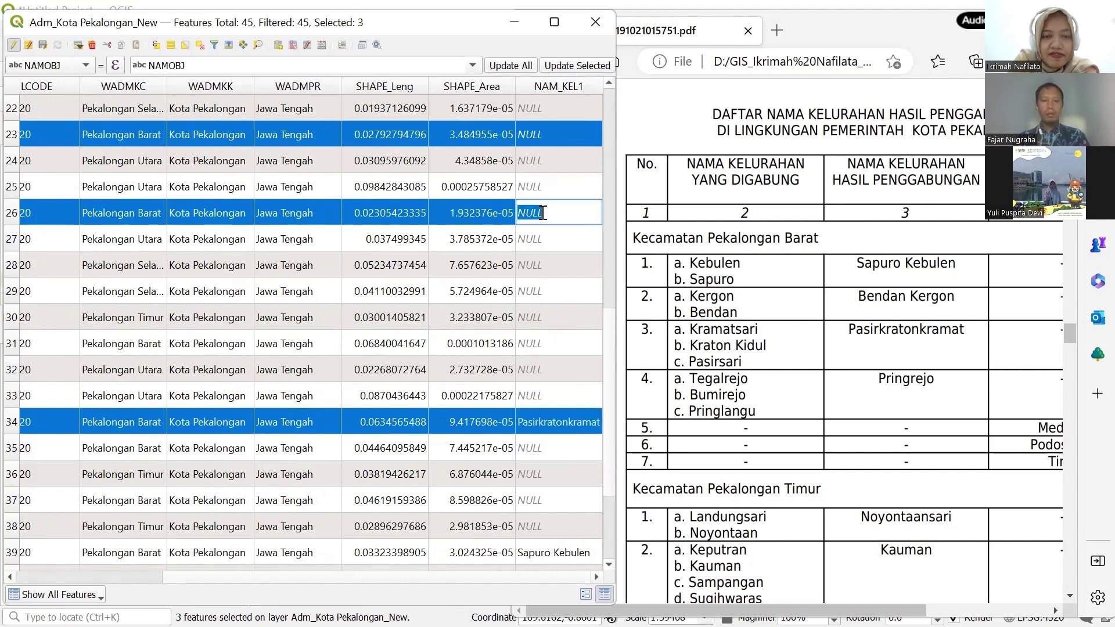
{"action": "key", "text": "ctrl+v"}
{"action": "double_click", "coordinate": [542, 136]}
{"action": "key", "text": "ctrl+v"}
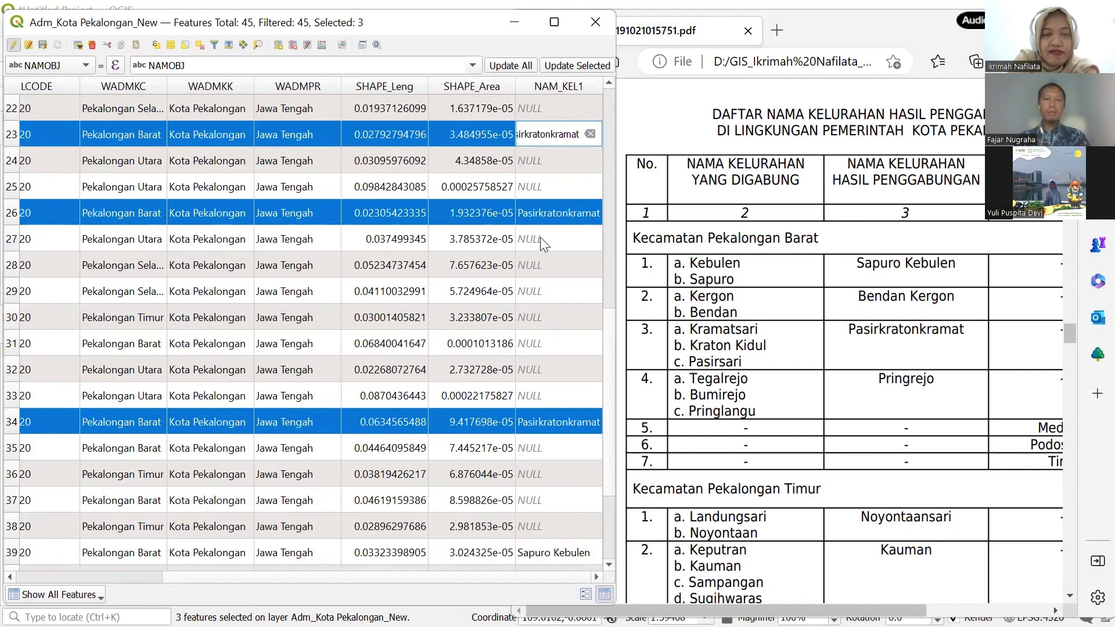
Review the filled NAM_KEL1 values and the alphabetical list of kelurahan names in the attribute table.
{"action": "left_click_drag", "start_coordinate": [168, 580], "coordinate": [18, 566]}
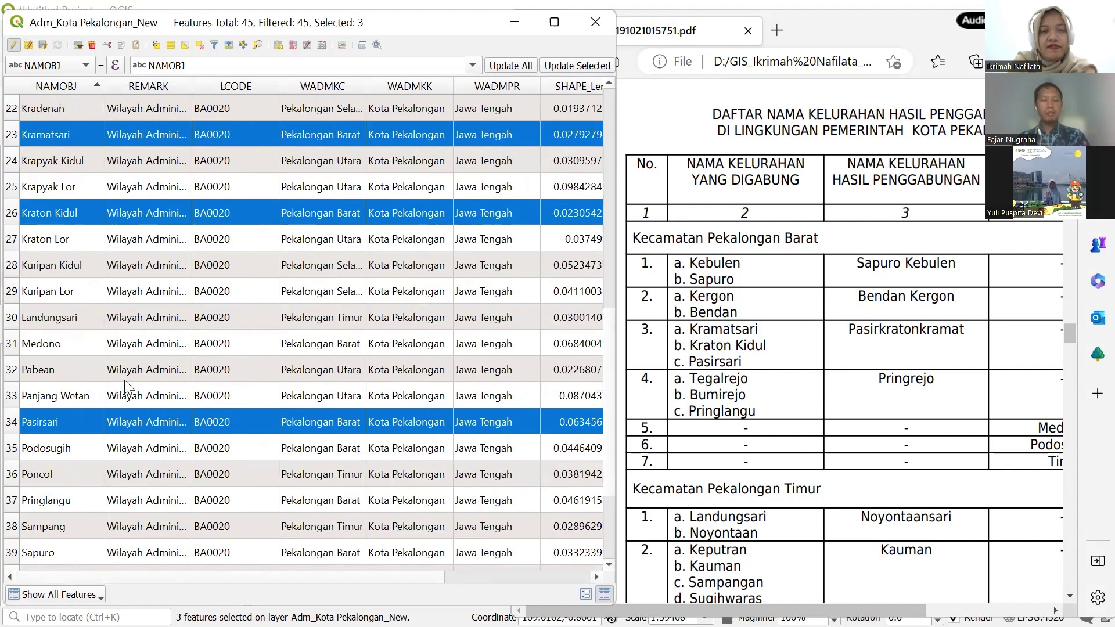
{"action": "scroll", "coordinate": [106, 349], "scroll_direction": "up", "scroll_amount": 1}
{"action": "scroll", "coordinate": [106, 349], "scroll_direction": "up", "scroll_amount": 1}
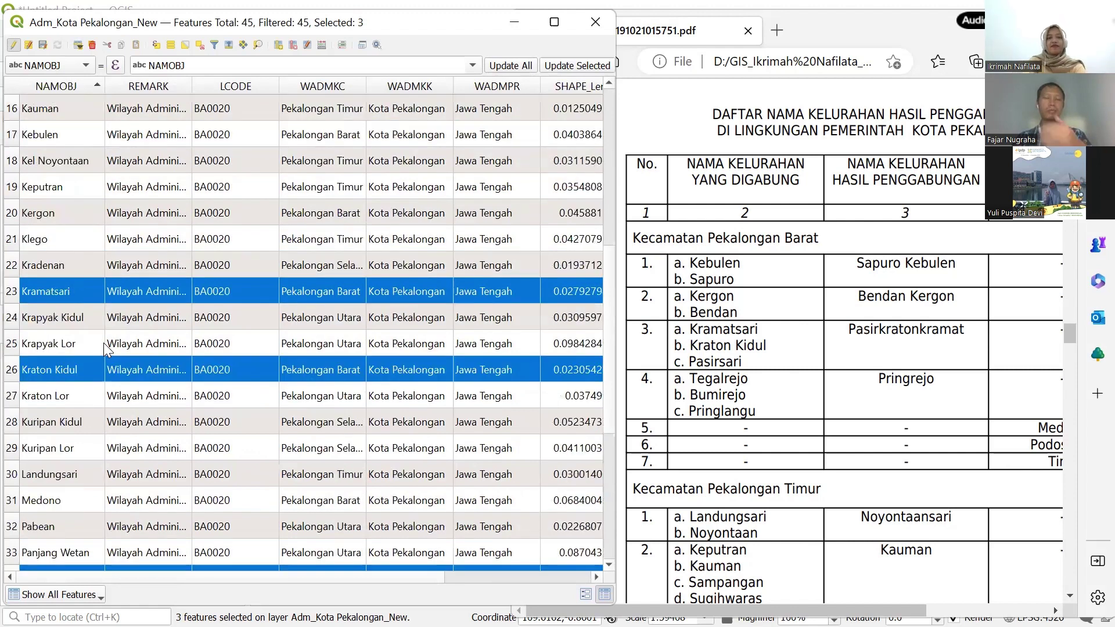
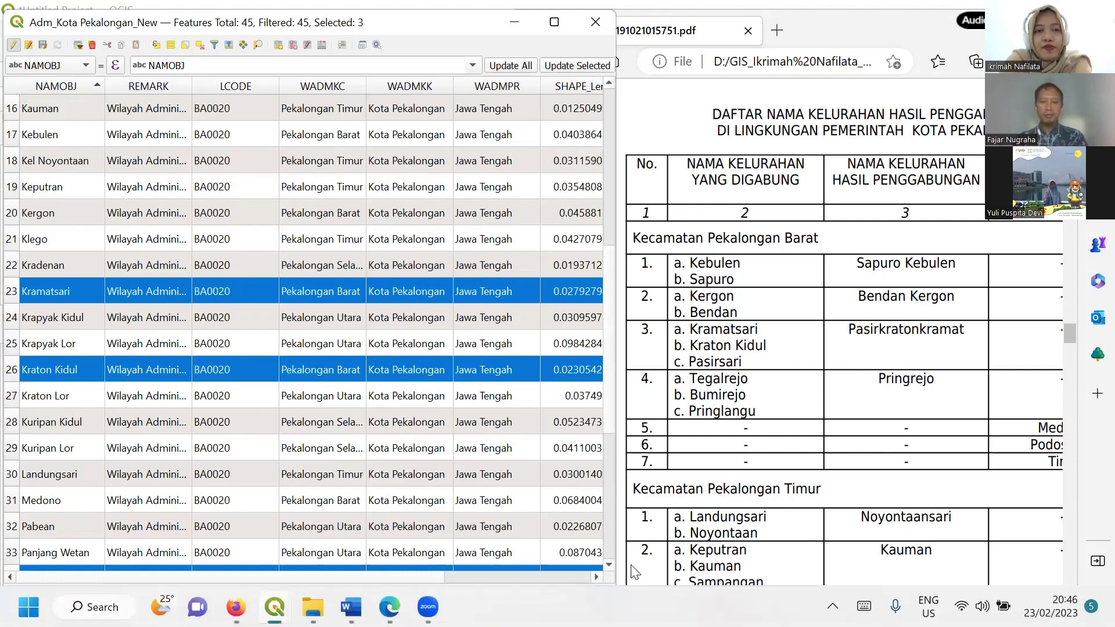
{"action": "left_click", "coordinate": [500, 578]}
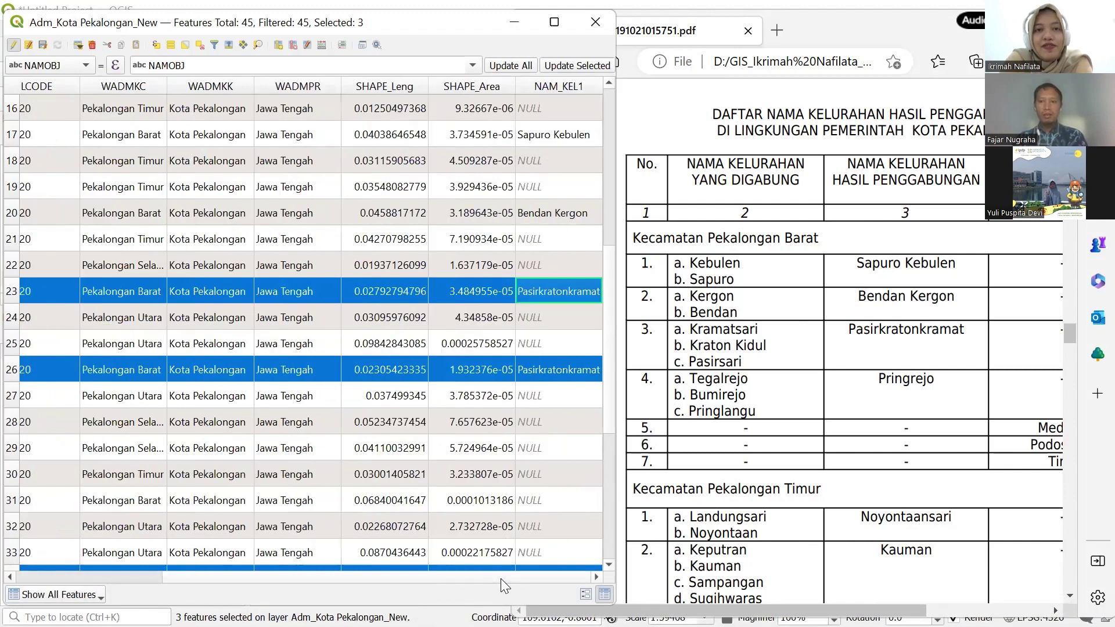
{"action": "left_click_drag", "start_coordinate": [467, 577], "coordinate": [409, 575]}
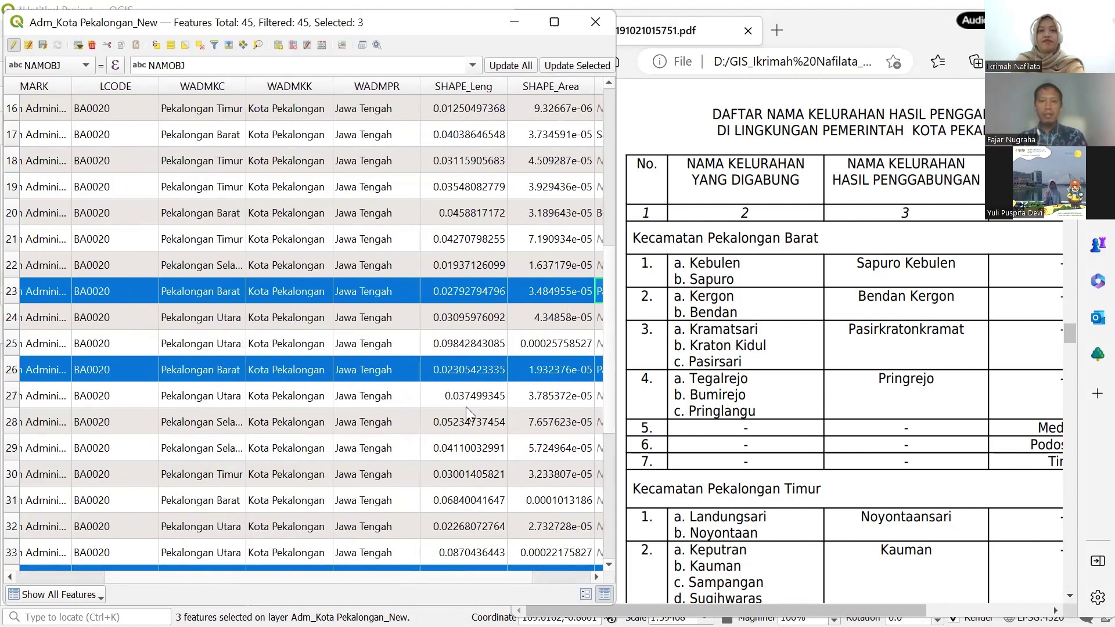
{"action": "left_click_drag", "start_coordinate": [445, 577], "coordinate": [307, 578]}
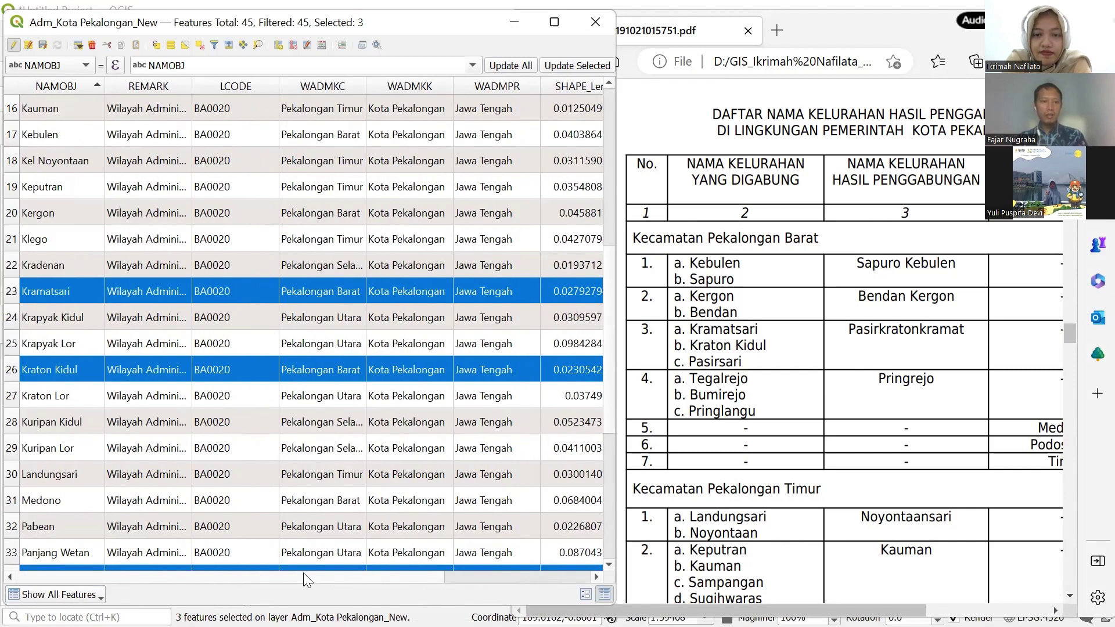
{"action": "scroll", "coordinate": [78, 280], "scroll_direction": "up", "scroll_amount": 5}
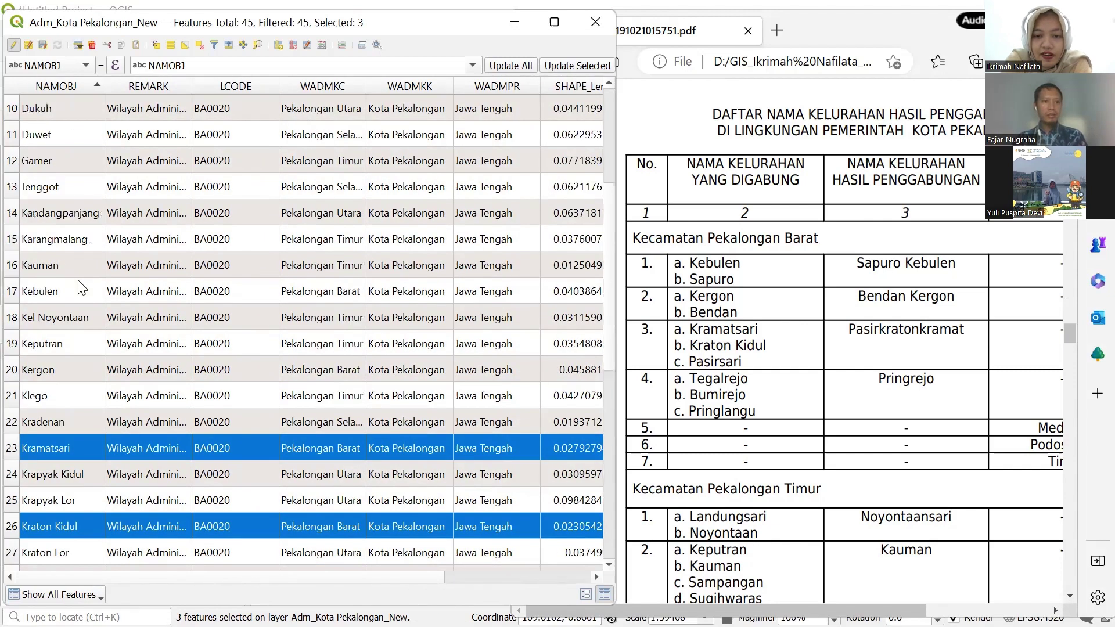
{"action": "scroll", "coordinate": [78, 280], "scroll_direction": "down", "scroll_amount": 3}
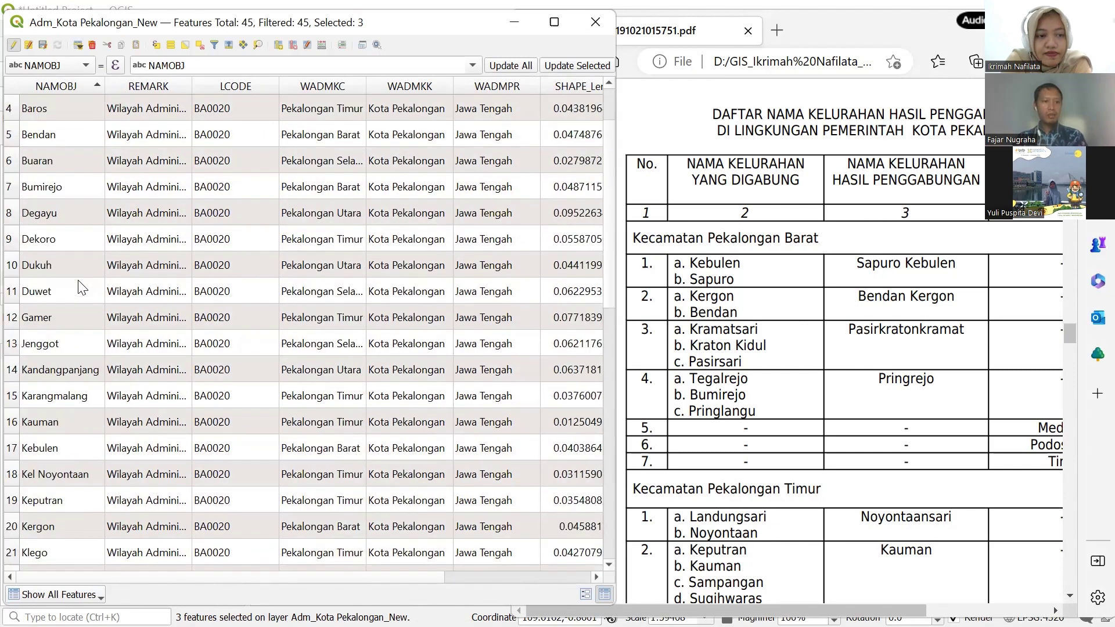
{"action": "scroll", "coordinate": [84, 291], "scroll_direction": "down", "scroll_amount": 4}
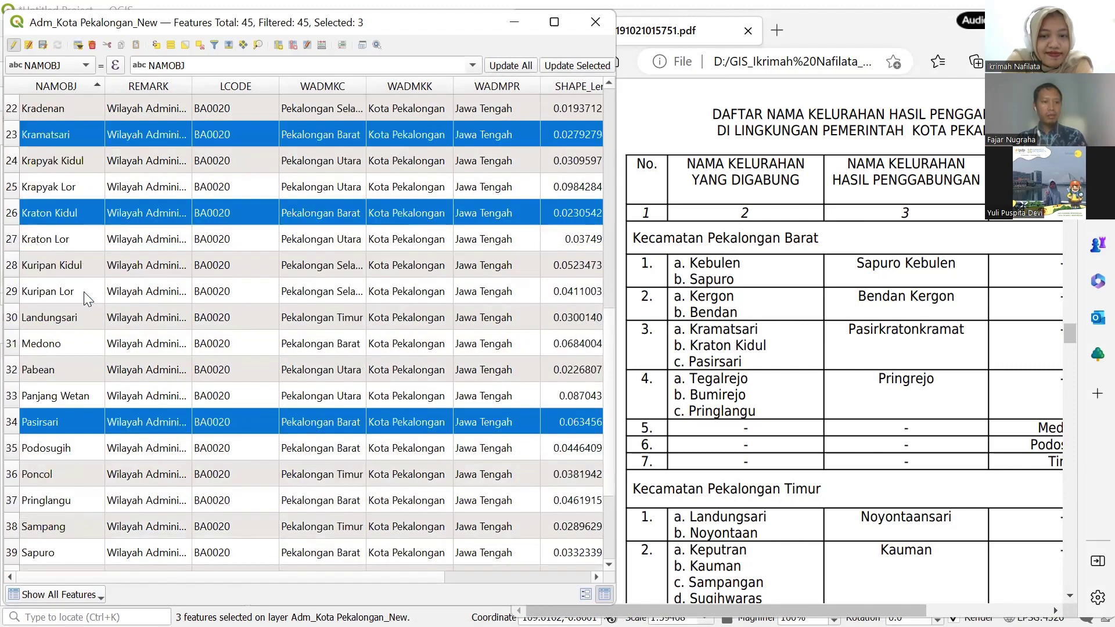
{"action": "scroll", "coordinate": [84, 291], "scroll_direction": "up", "scroll_amount": 3}
{"action": "scroll", "coordinate": [84, 291], "scroll_direction": "up", "scroll_amount": 4}
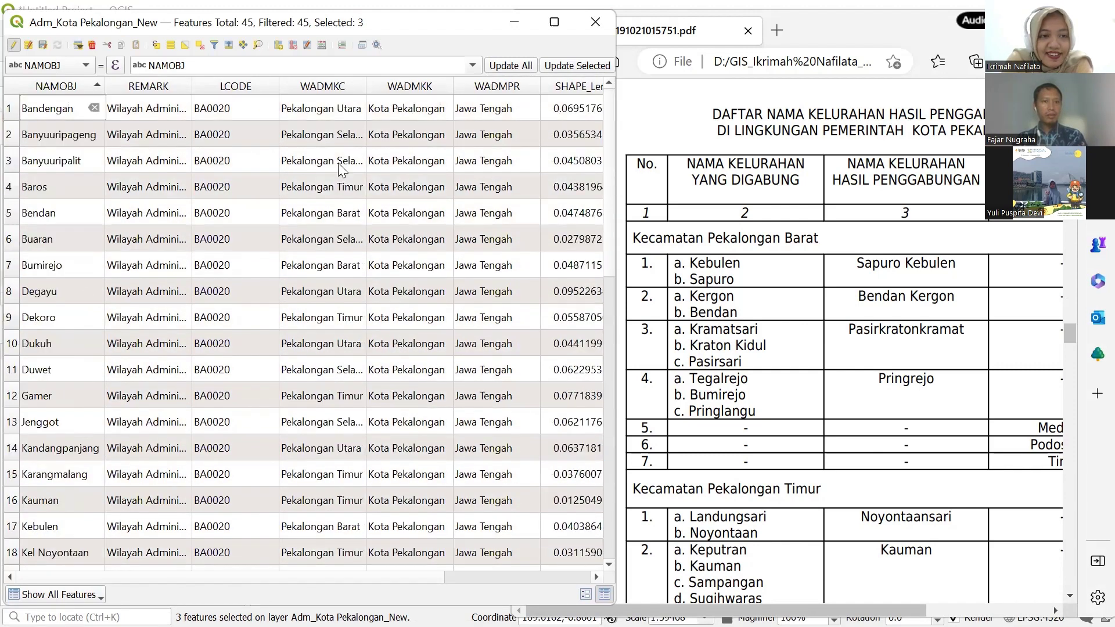
Sort the attribute table by WADMKC in ascending order and select the Tegalrejo, Bumirejo and Pringlangu rows.
{"action": "left_click", "coordinate": [325, 88]}
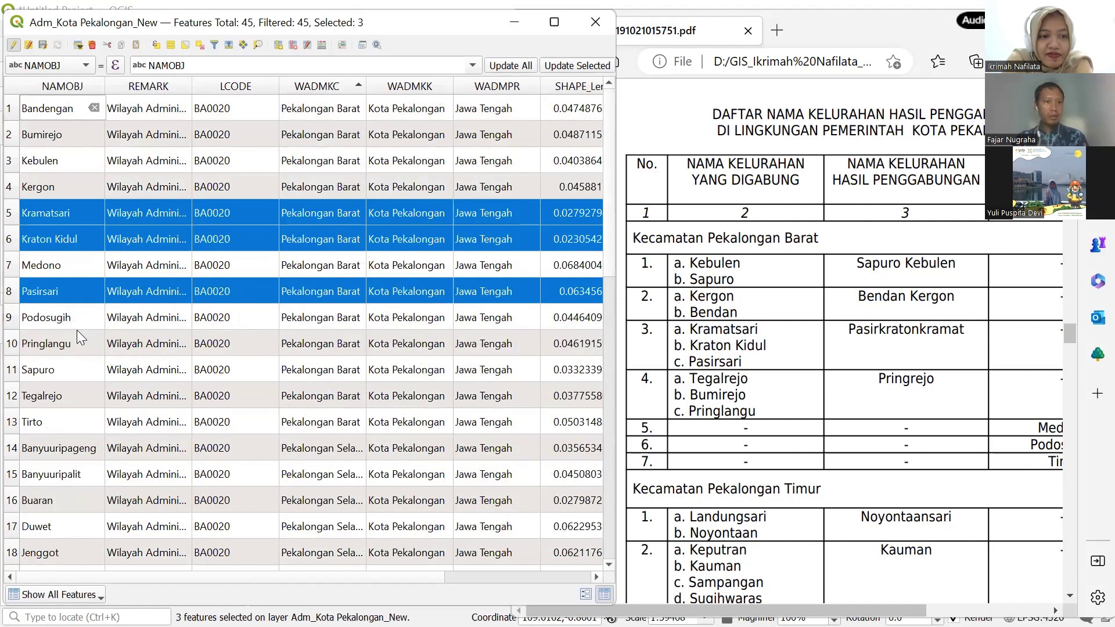
{"action": "scroll", "coordinate": [77, 359], "scroll_direction": "down", "scroll_amount": 1}
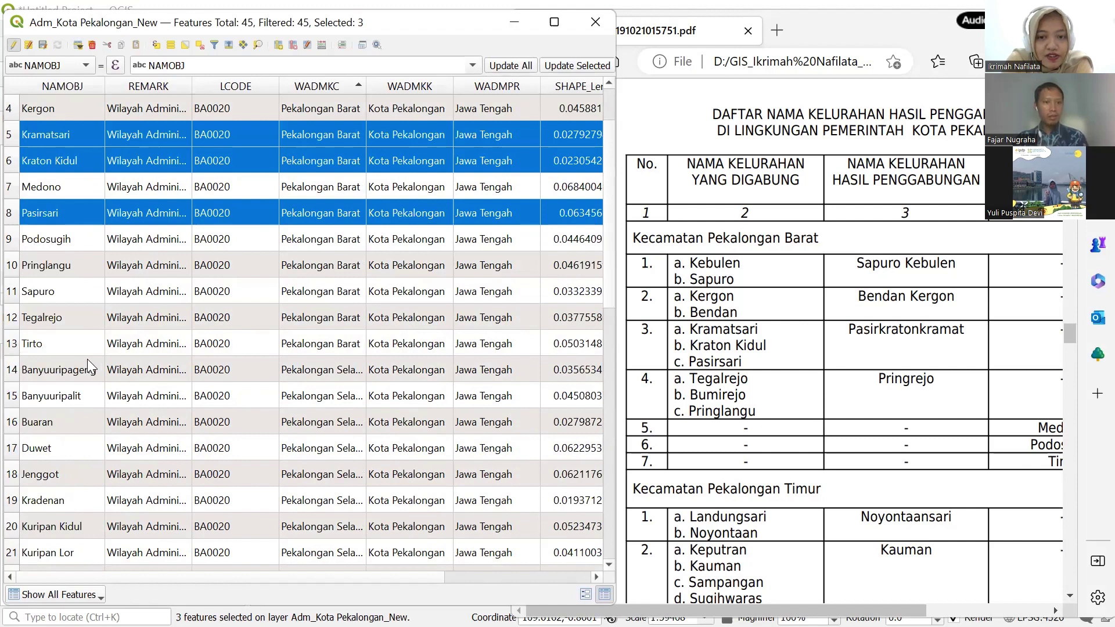
{"action": "left_click", "coordinate": [11, 325]}
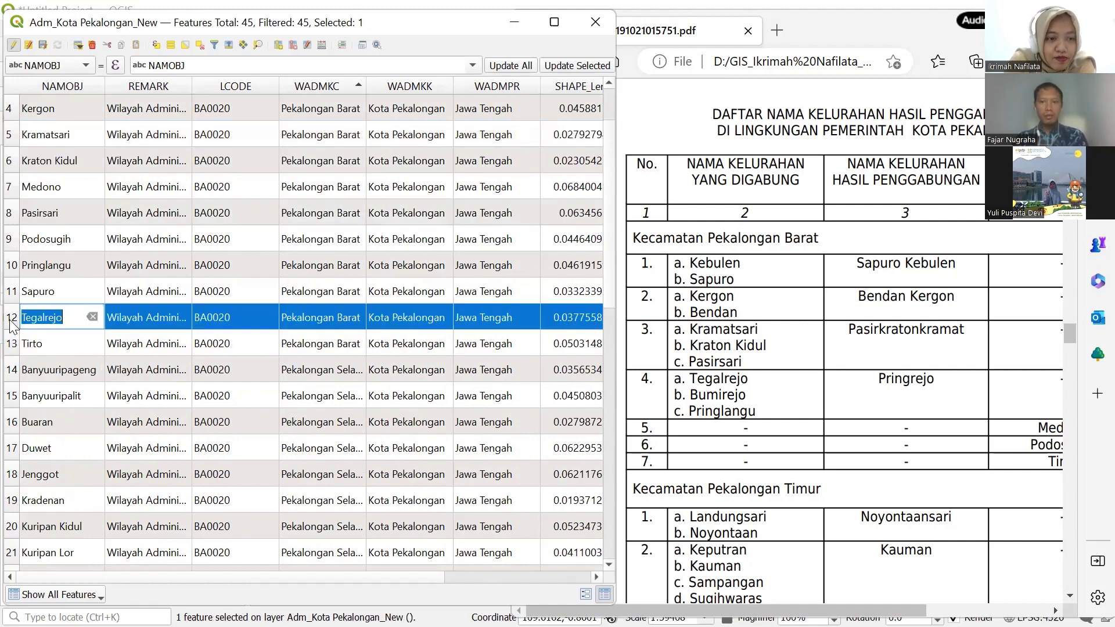
{"action": "scroll", "coordinate": [36, 272], "scroll_direction": "up", "scroll_amount": 1}
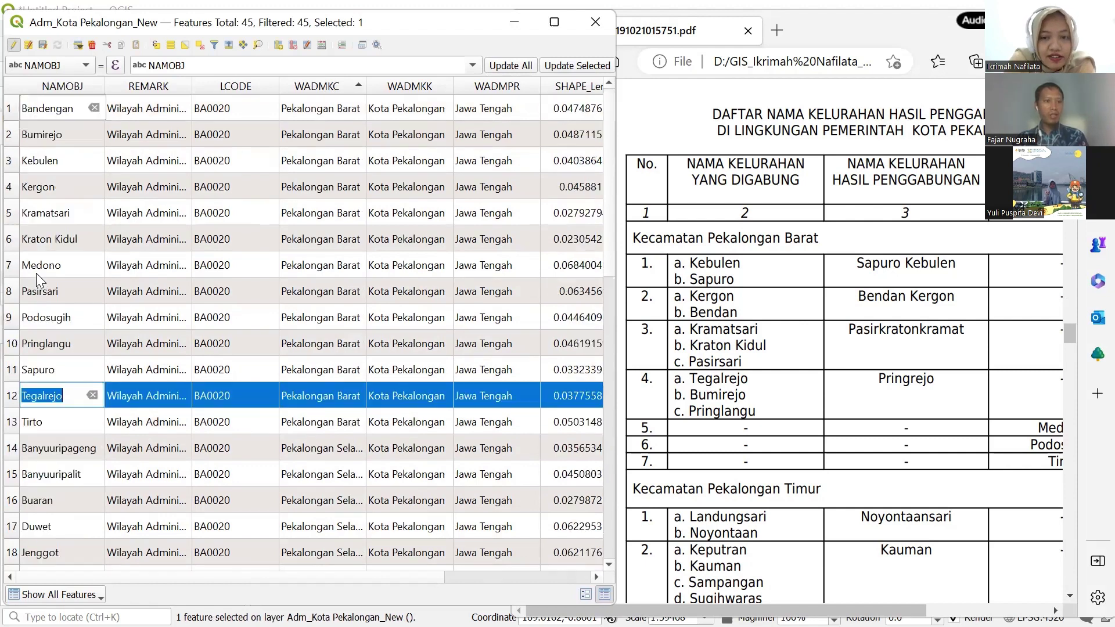
{"action": "left_click", "coordinate": [10, 138], "text": "ctrl"}
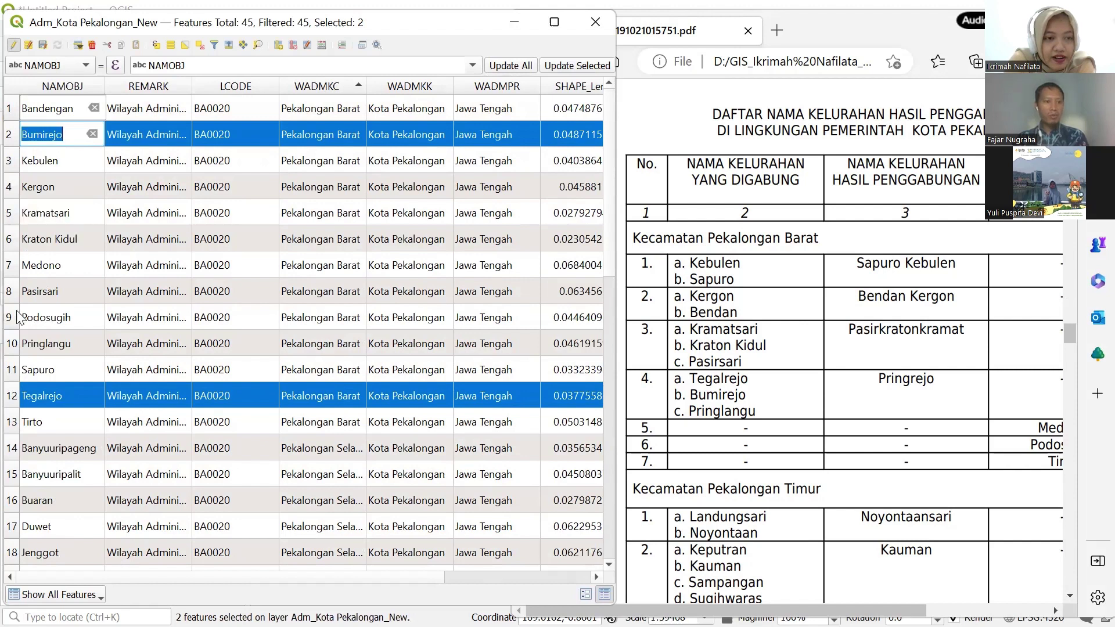
{"action": "left_click", "coordinate": [9, 344], "text": "ctrl"}
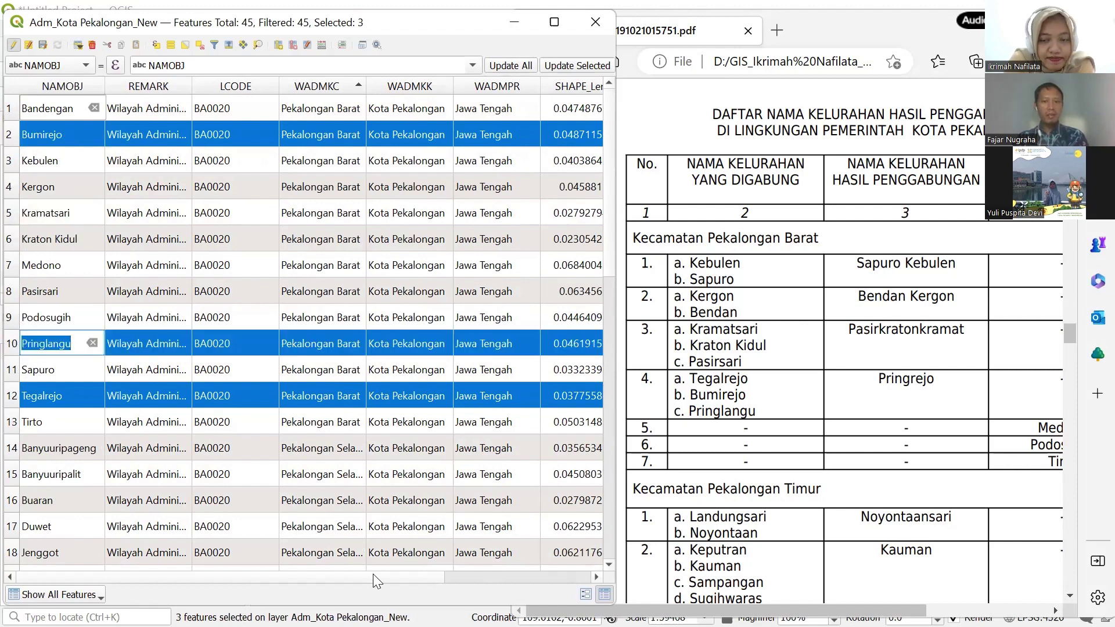
{"action": "left_click_drag", "start_coordinate": [459, 578], "coordinate": [591, 579]}
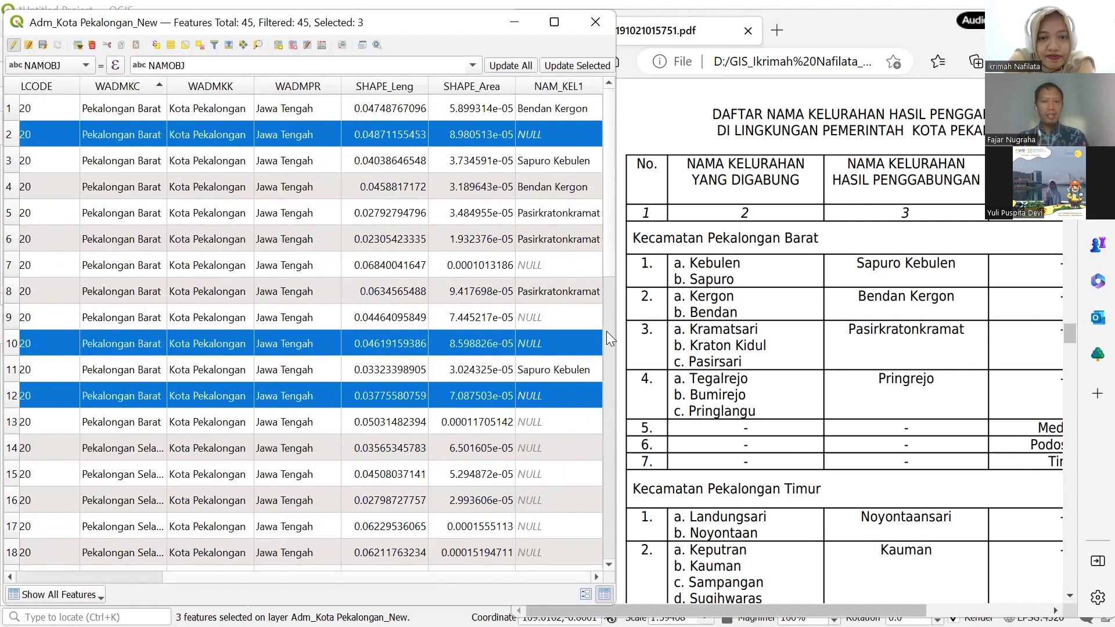
Enter "Pringrejo" in the Bumirejo row's NAM_KEL1 cell and copy it into the Pringlangu and Tegalrejo rows.
{"action": "double_click", "coordinate": [535, 132]}
{"action": "type", "text": "Pringrejo"}
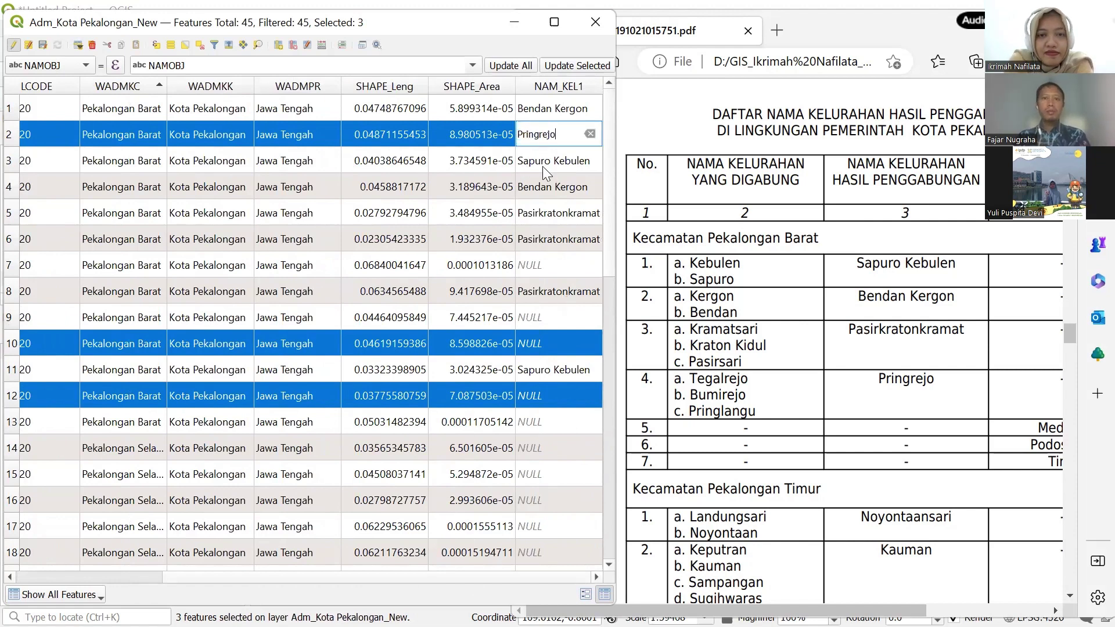
{"action": "double_click", "coordinate": [535, 134]}
{"action": "key", "text": "ctrl+c"}
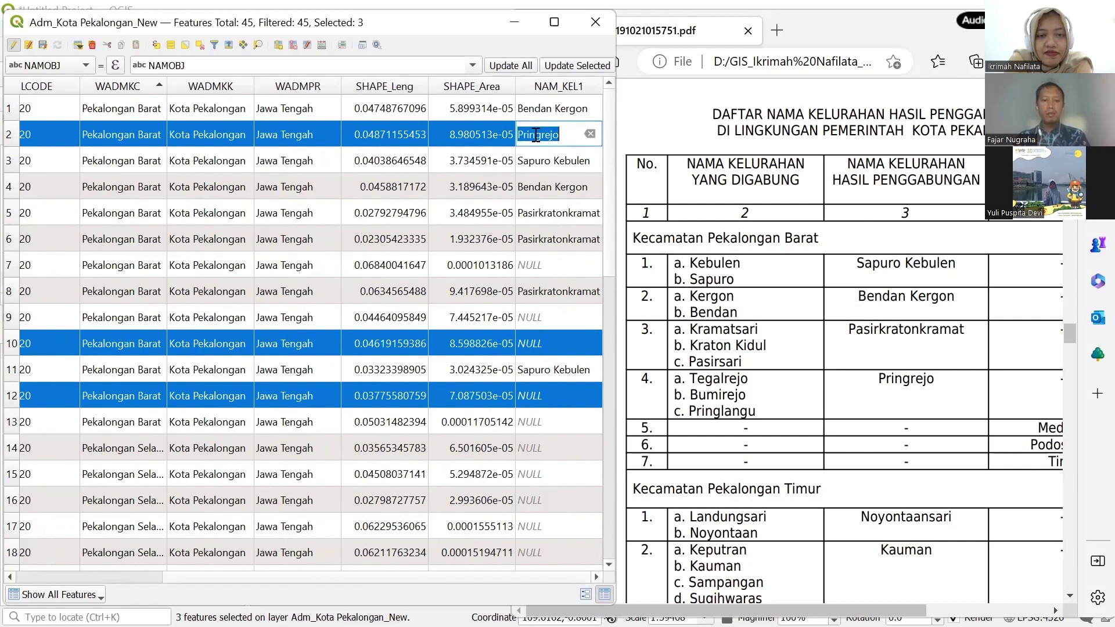
{"action": "double_click", "coordinate": [543, 343]}
{"action": "key", "text": "ctrl+v"}
{"action": "double_click", "coordinate": [539, 395]}
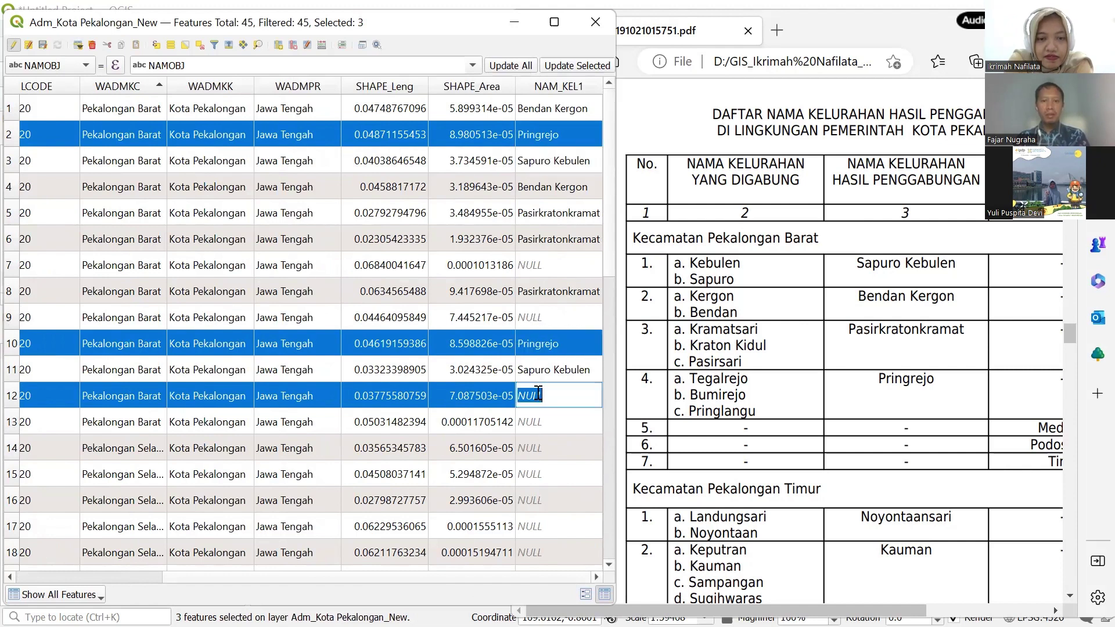
{"action": "key", "text": "ctrl+v"}
{"action": "double_click", "coordinate": [531, 132]}
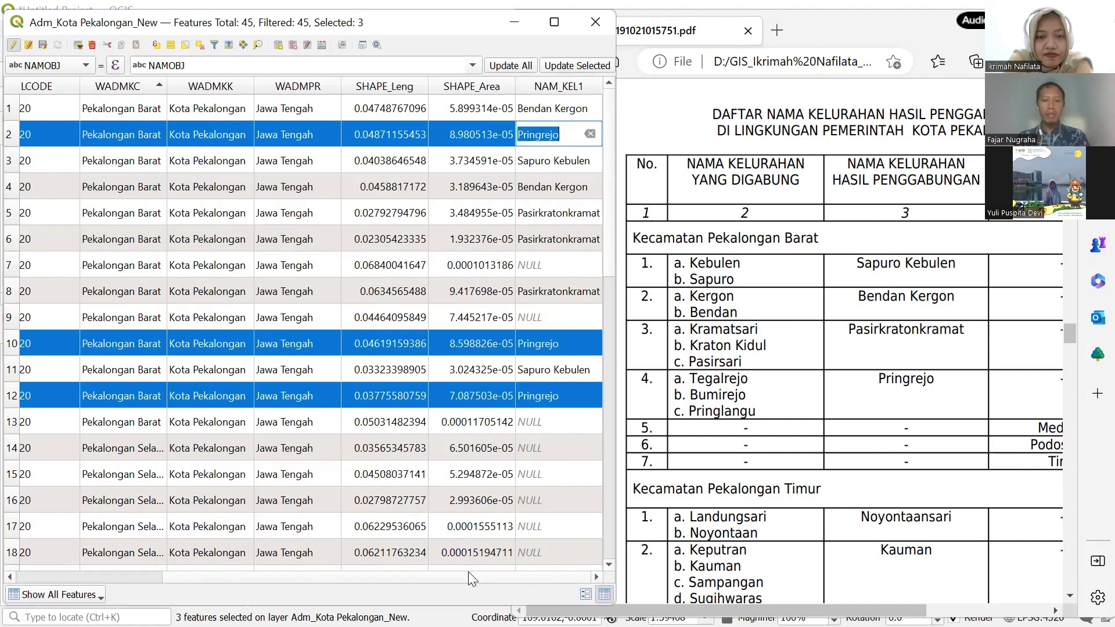
Review the PDF's merged kelurahan lists by kecamatan against the kelurahan names in the attribute table.
{"action": "left_click_drag", "start_coordinate": [468, 577], "coordinate": [257, 545]}
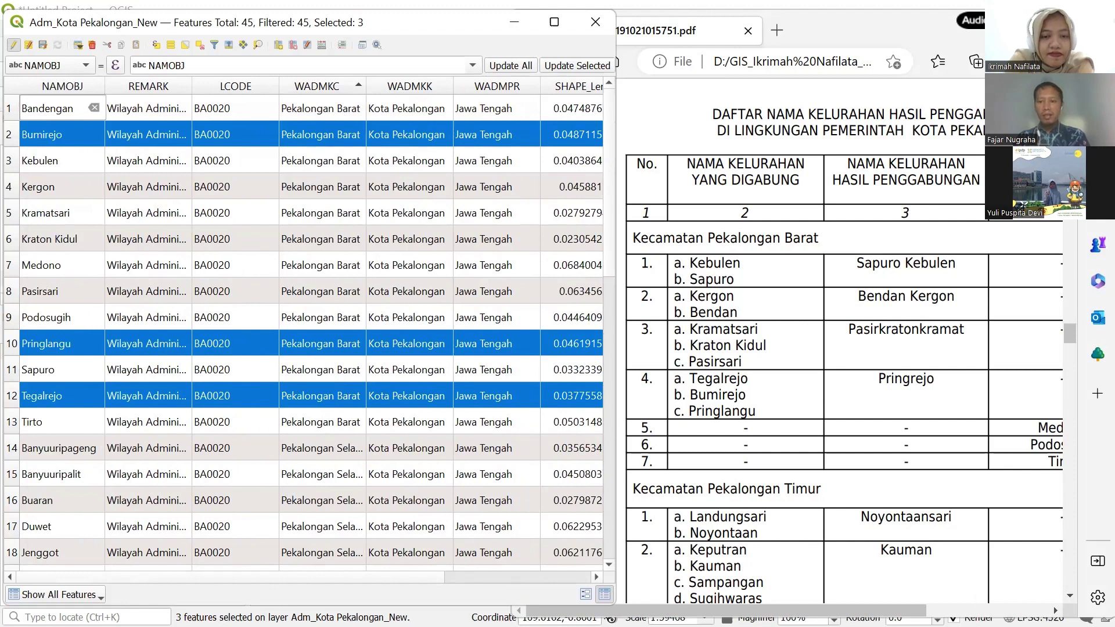
{"action": "key", "text": "alt+Tab"}
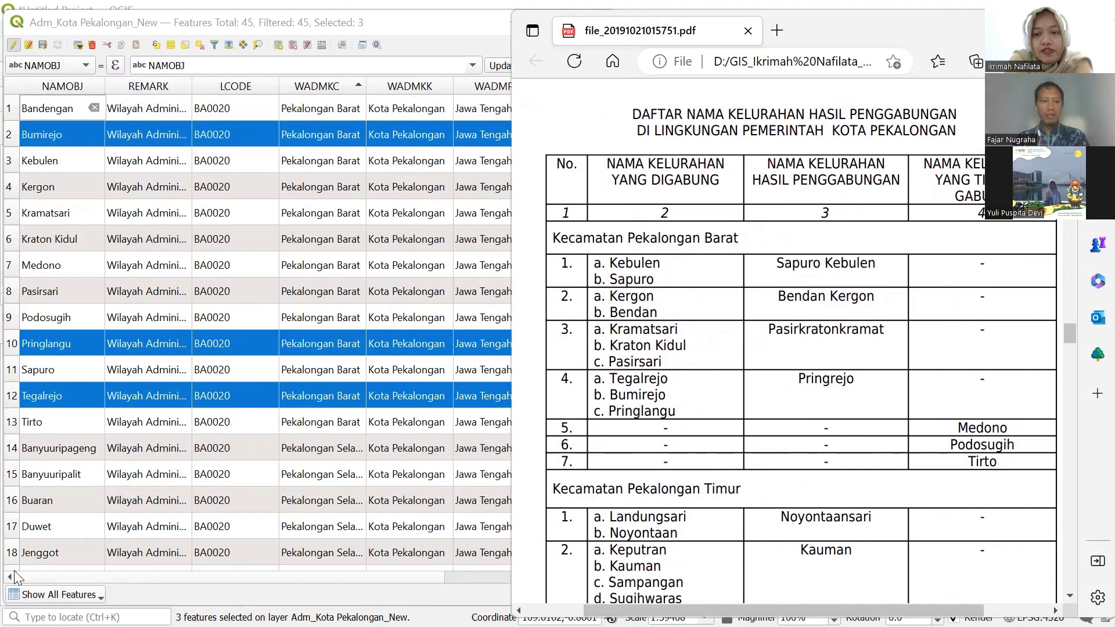
{"action": "left_click", "coordinate": [282, 592]}
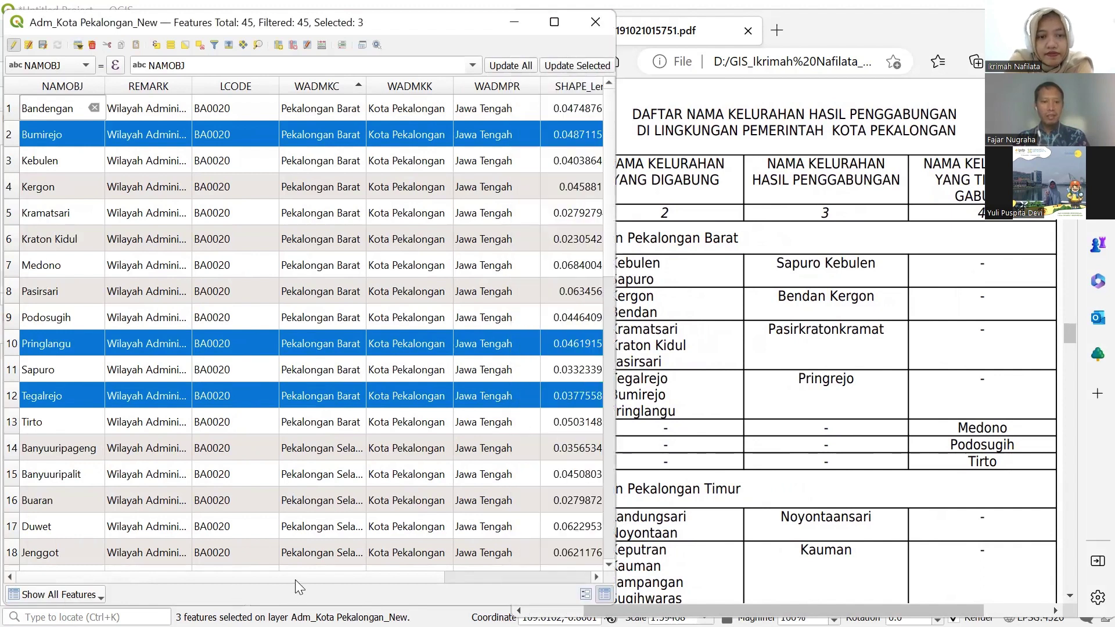
{"action": "left_click_drag", "start_coordinate": [241, 572], "coordinate": [418, 576]}
{"action": "scroll", "coordinate": [186, 580], "scroll_direction": "left", "scroll_amount": 3}
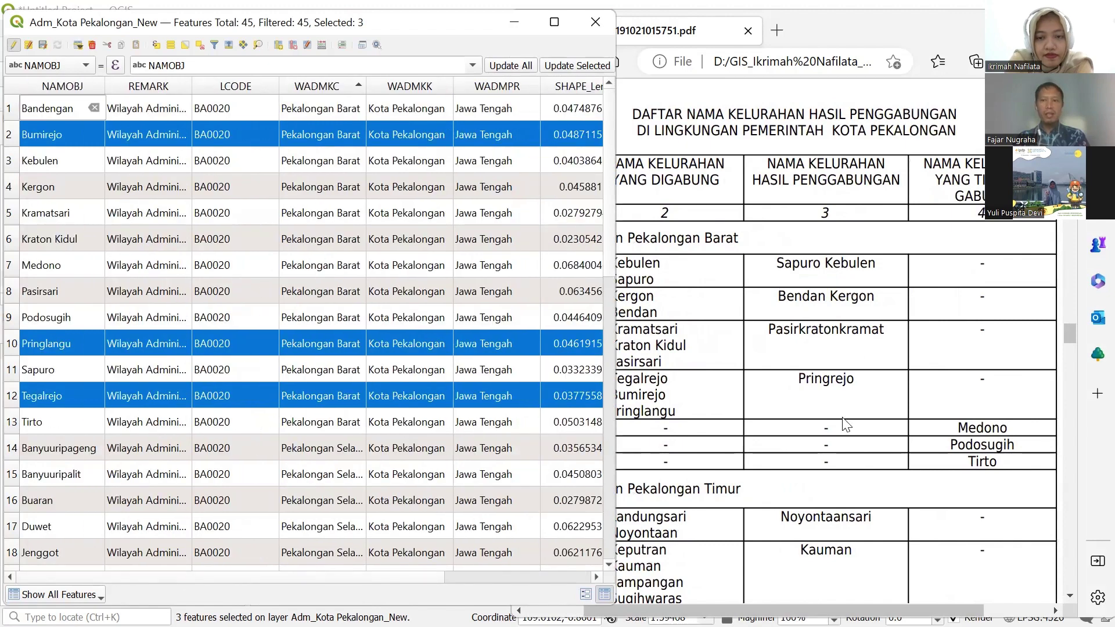
{"action": "left_click", "coordinate": [779, 394]}
{"action": "scroll", "coordinate": [684, 381], "scroll_direction": "down", "scroll_amount": 3}
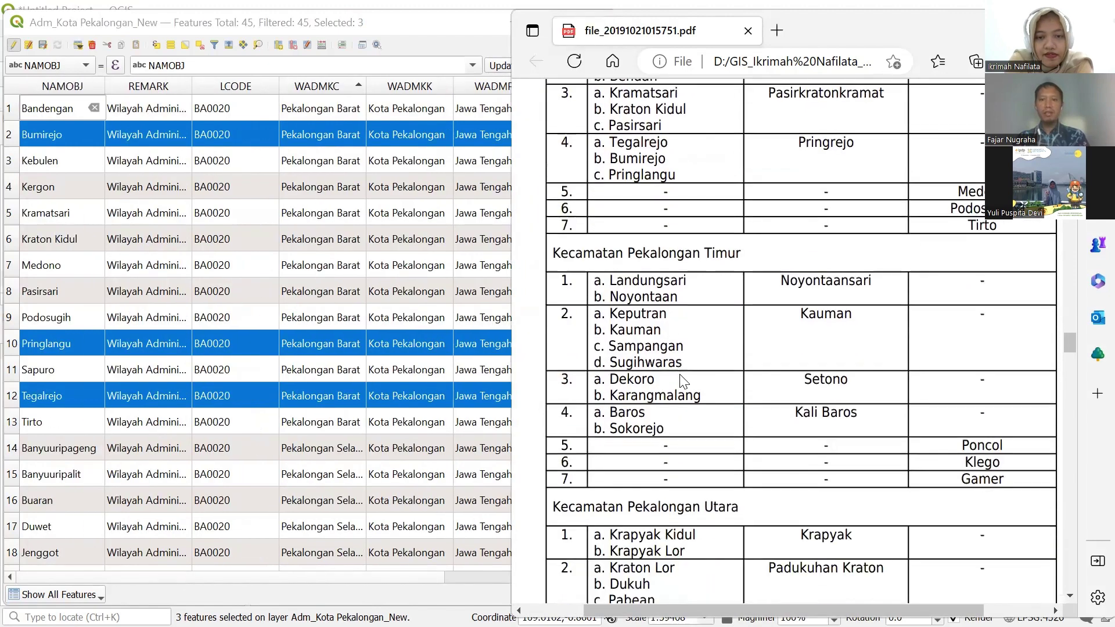
{"action": "scroll", "coordinate": [684, 381], "scroll_direction": "down", "scroll_amount": 2}
{"action": "scroll", "coordinate": [684, 381], "scroll_direction": "down", "scroll_amount": 10}
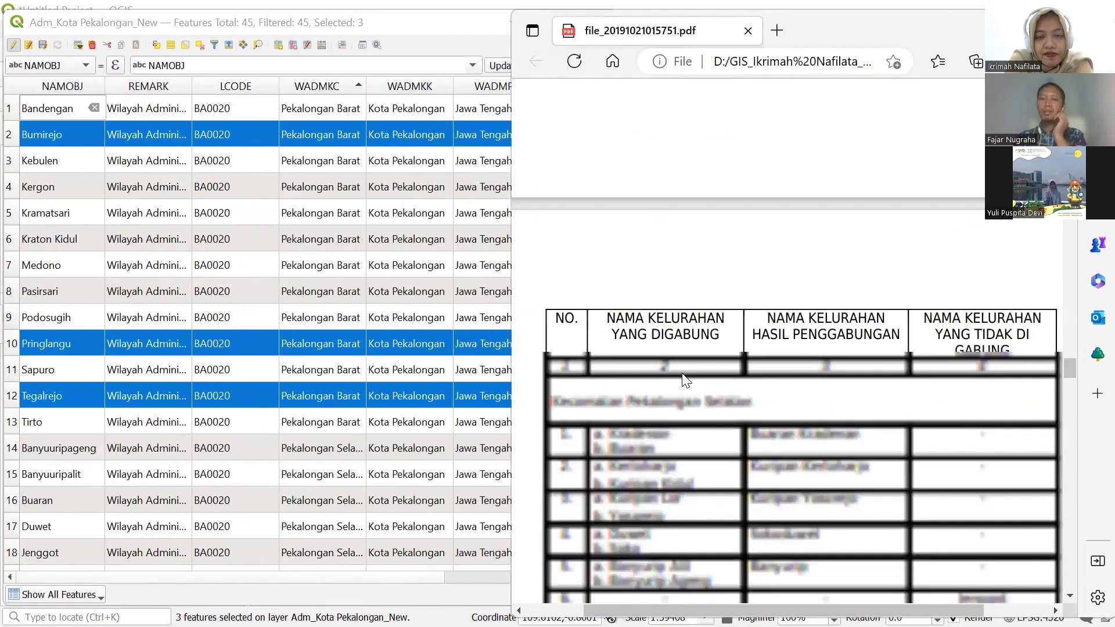
{"action": "scroll", "coordinate": [684, 380], "scroll_direction": "up", "scroll_amount": 7}
{"action": "scroll", "coordinate": [684, 381], "scroll_direction": "up", "scroll_amount": 10}
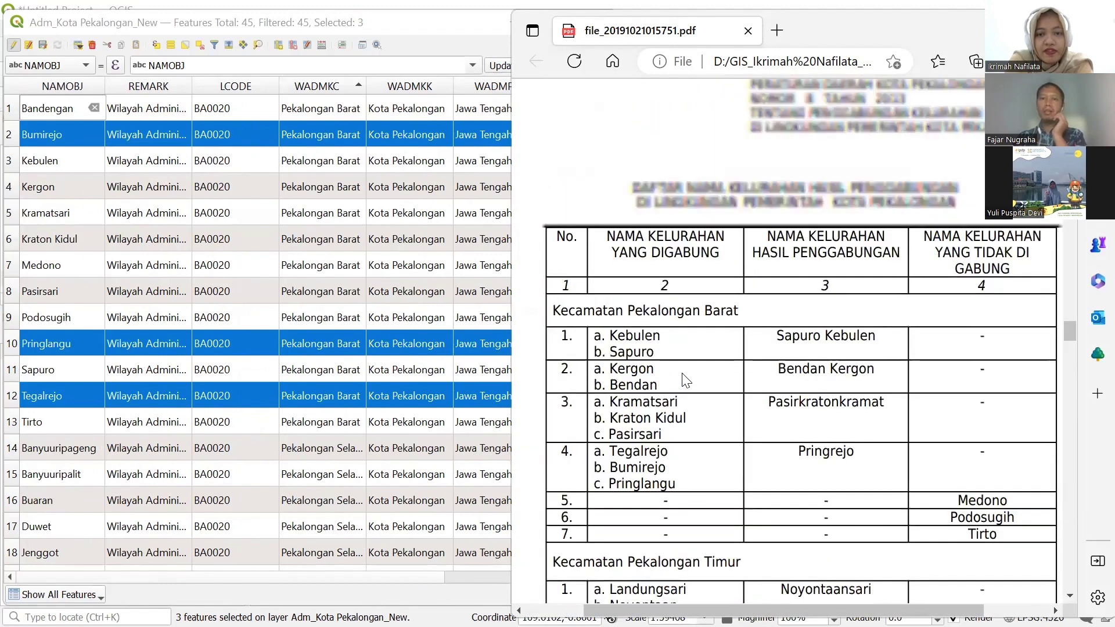
{"action": "scroll", "coordinate": [686, 380], "scroll_direction": "down", "scroll_amount": 10}
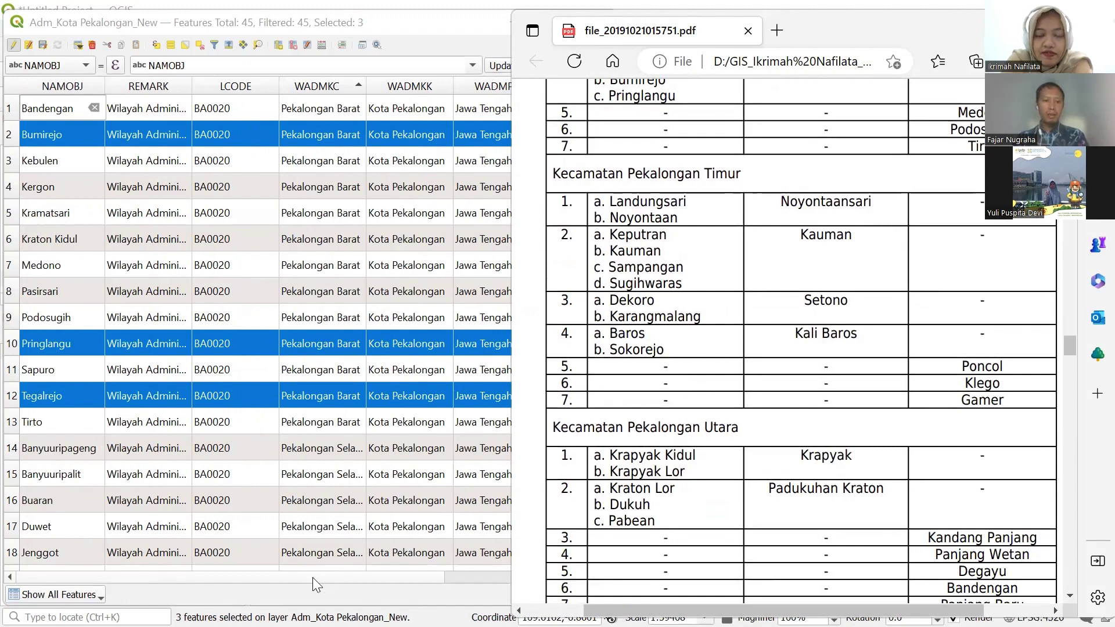
Bring the PDF's Kecamatan Pekalongan Selatan merger list into view beside the attribute table.
{"action": "left_click", "coordinate": [126, 576]}
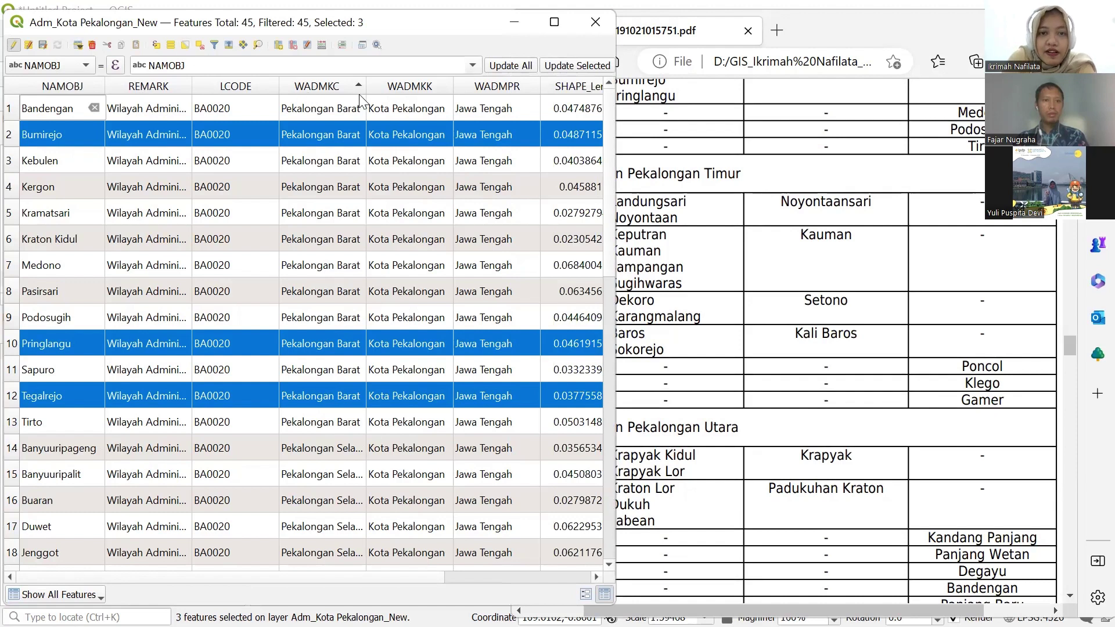
{"action": "scroll", "coordinate": [376, 388], "scroll_direction": "down", "scroll_amount": 1}
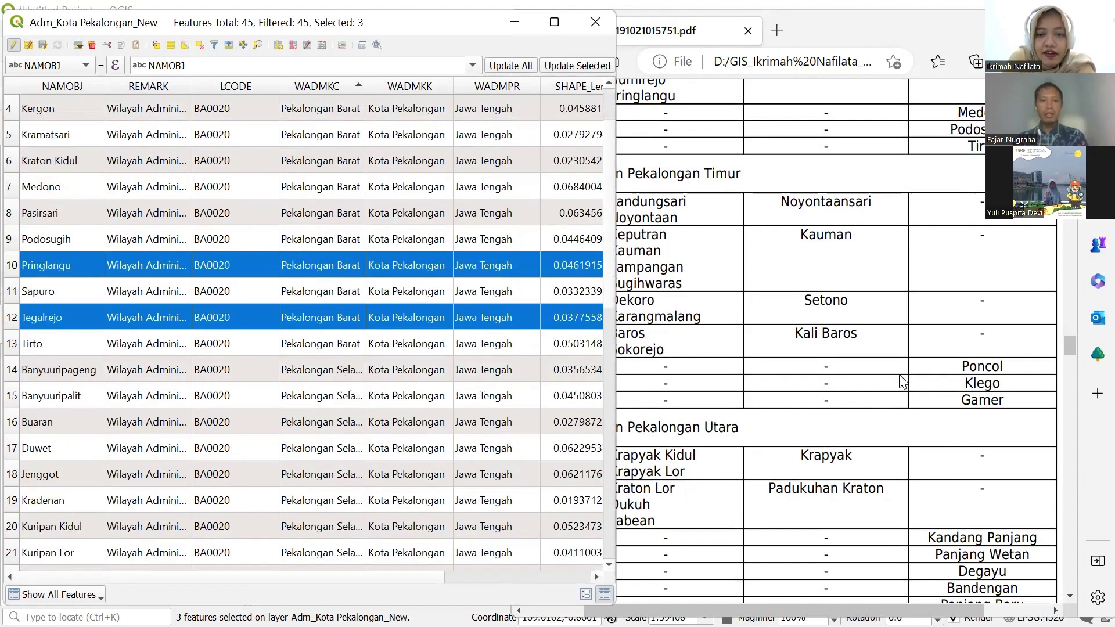
{"action": "scroll", "coordinate": [813, 365], "scroll_direction": "down", "scroll_amount": 4}
{"action": "scroll", "coordinate": [805, 363], "scroll_direction": "down", "scroll_amount": 7}
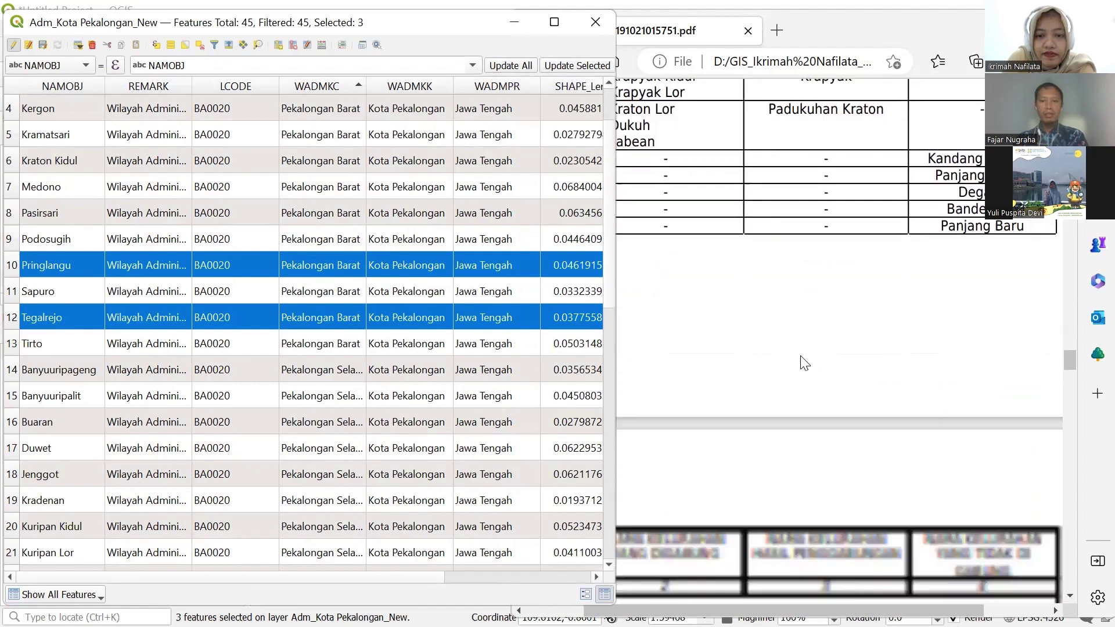
{"action": "left_click", "coordinate": [713, 364]}
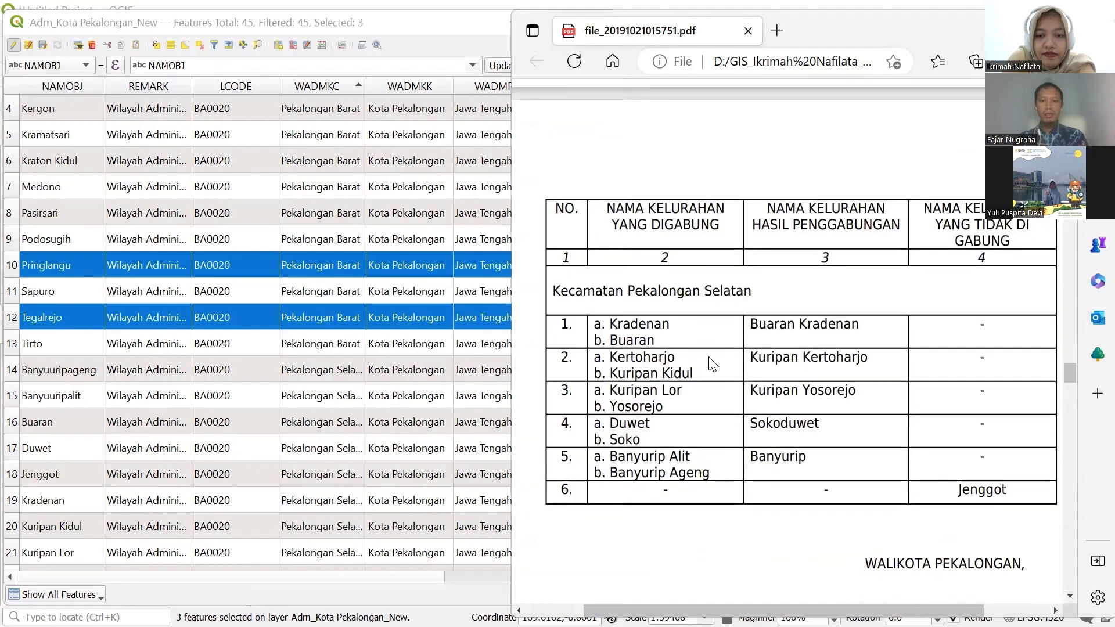
{"action": "left_click", "coordinate": [309, 89]}
{"action": "left_click", "coordinate": [307, 88]}
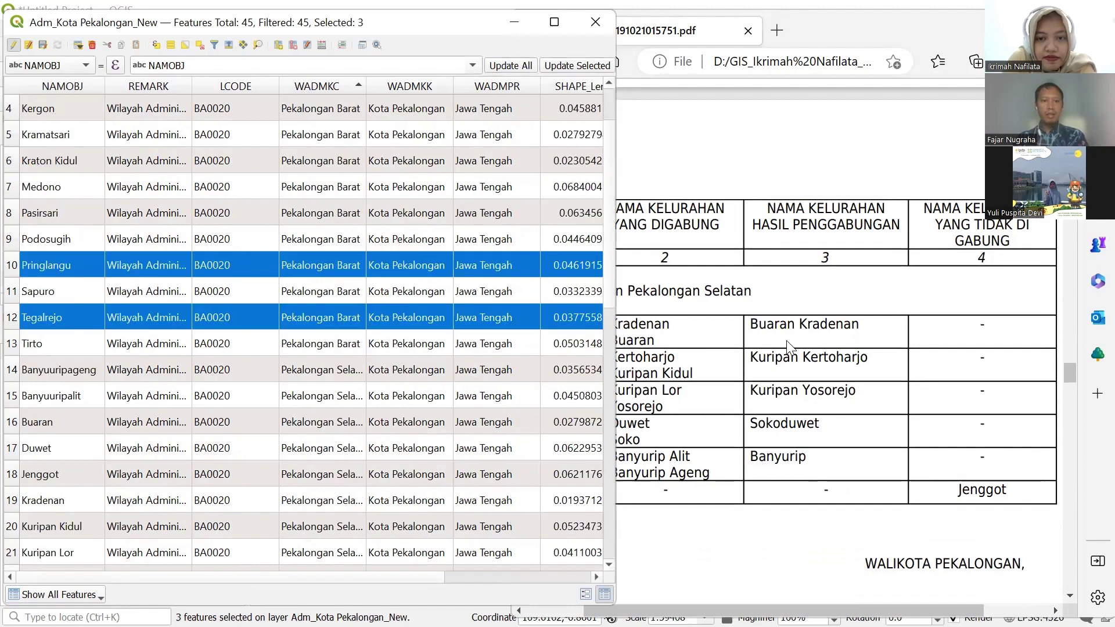
{"action": "left_click", "coordinate": [710, 311]}
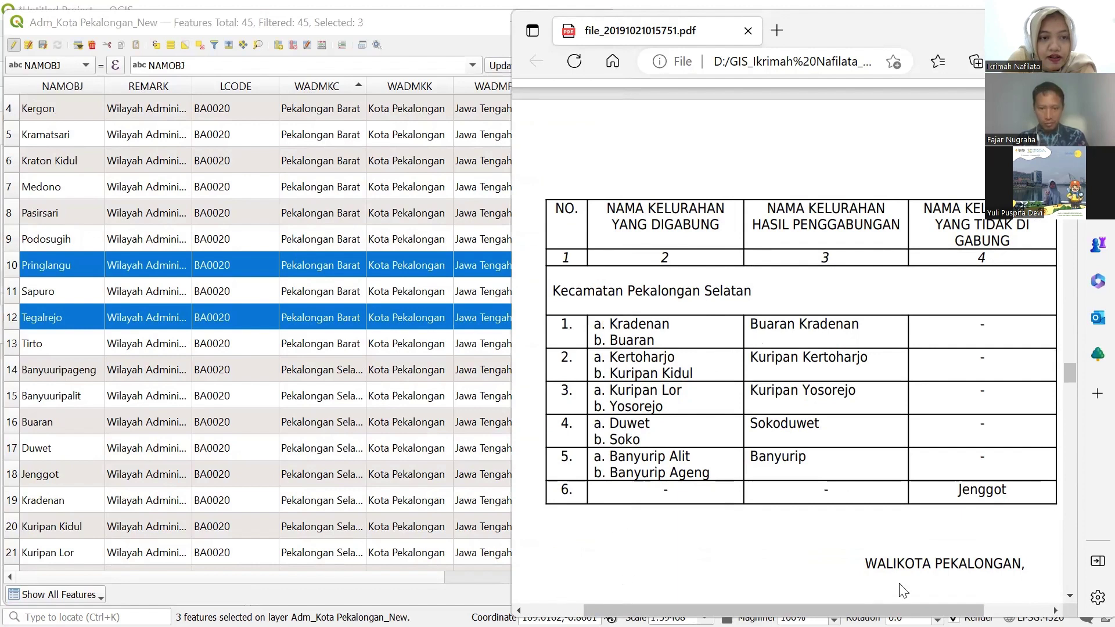
{"action": "scroll", "coordinate": [569, 586], "scroll_direction": "left", "scroll_amount": 3}
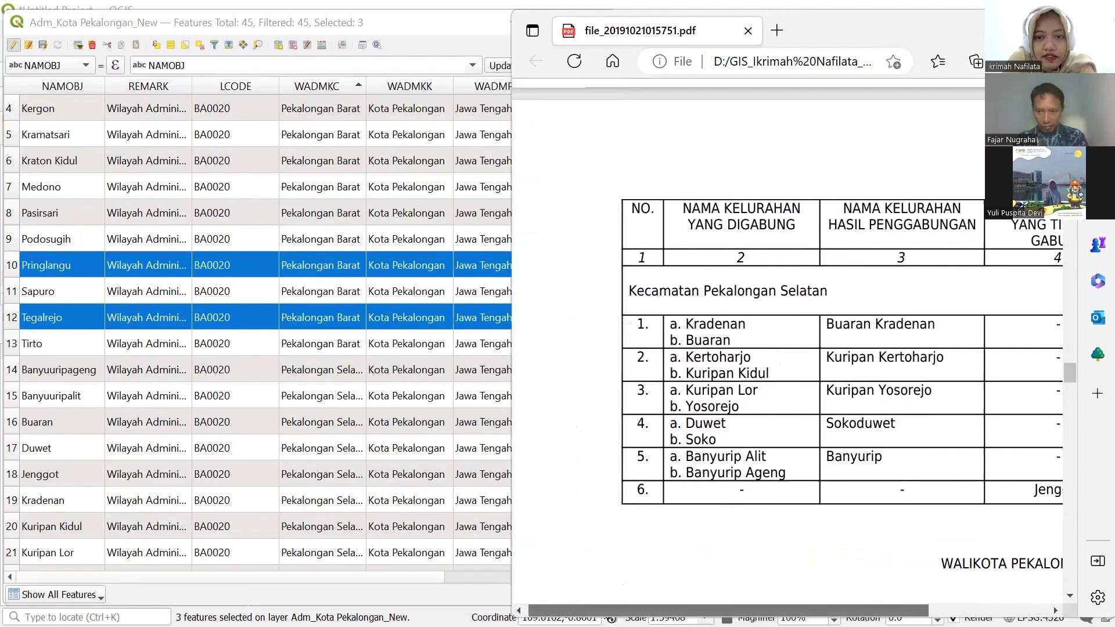
Select the Kradenan and Buaran rows of Pekalongan Selatan in the attribute table.
{"action": "double_click", "coordinate": [342, 337]}
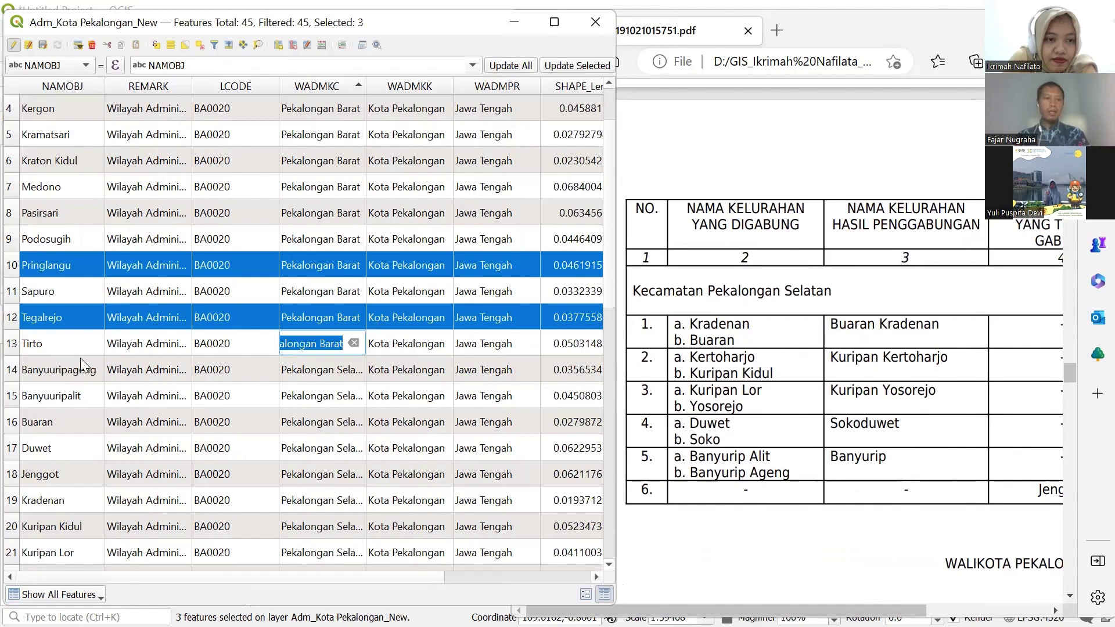
{"action": "scroll", "coordinate": [90, 419], "scroll_direction": "down", "scroll_amount": 1}
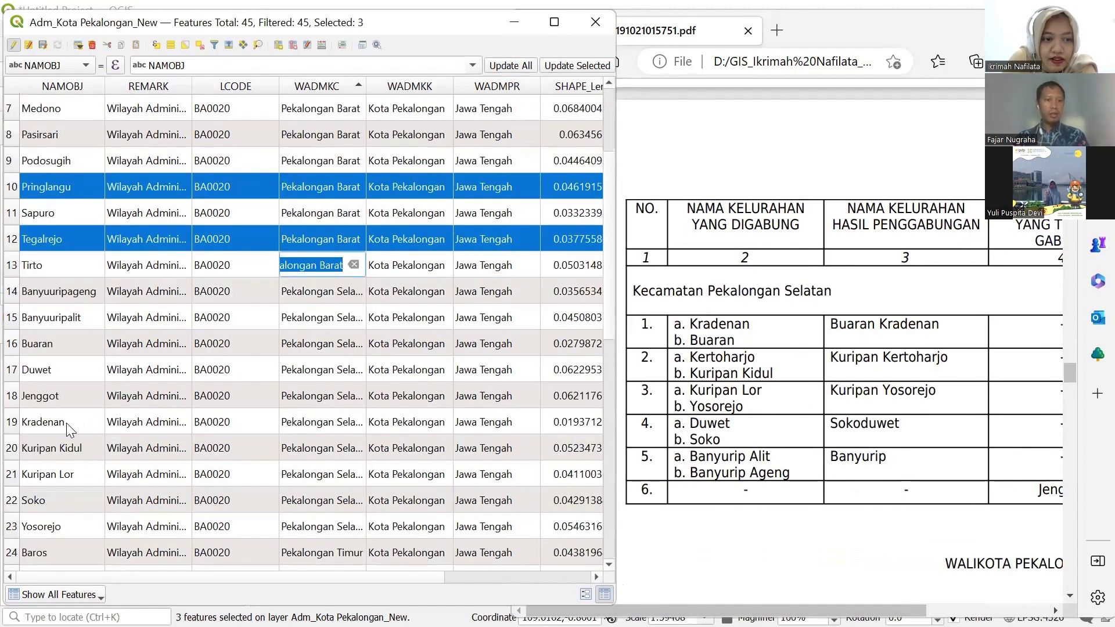
{"action": "left_click", "coordinate": [14, 424]}
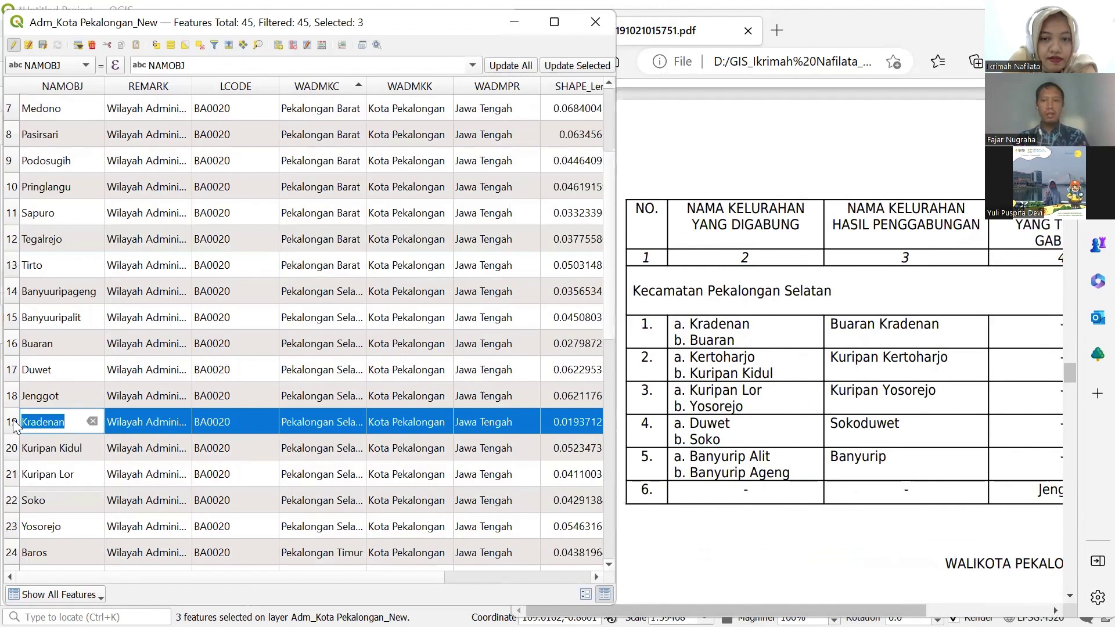
{"action": "left_click", "coordinate": [11, 346], "text": "ctrl"}
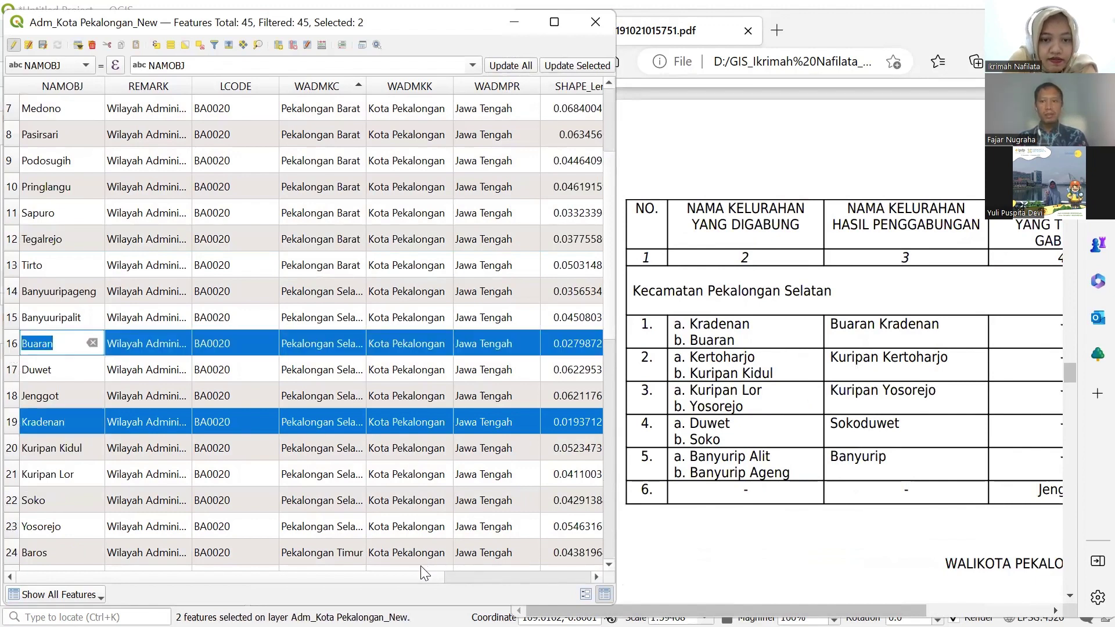
Enter "Buaran Kradenan" in the Buaran row's NAM_KEL1 cell and copy it into the Kradenan row.
{"action": "scroll", "coordinate": [491, 355], "scroll_direction": "right", "scroll_amount": 5}
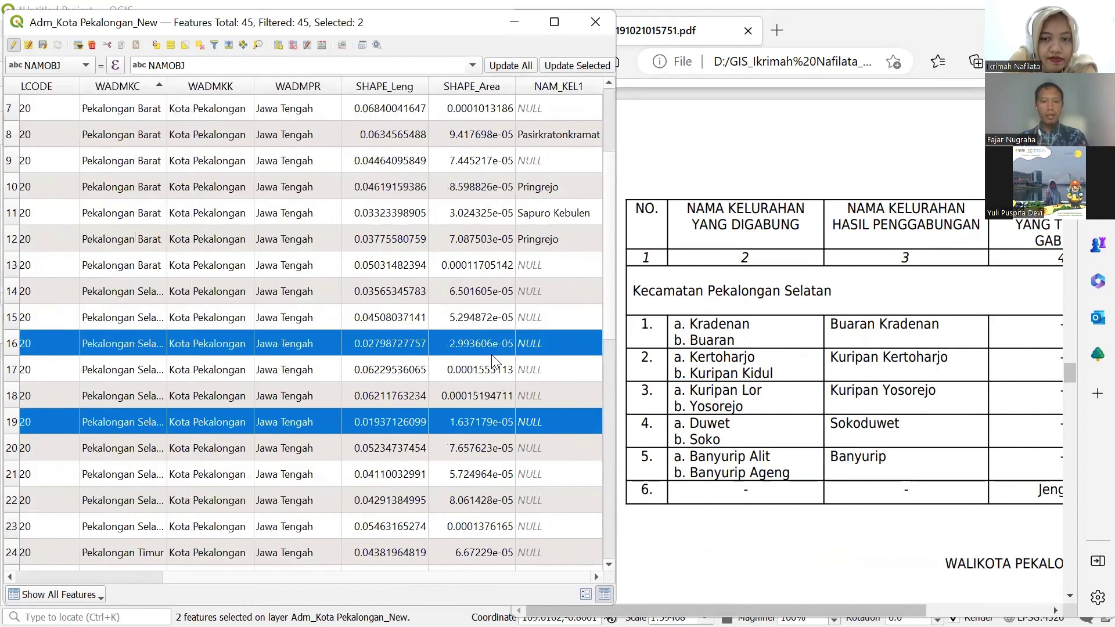
{"action": "double_click", "coordinate": [534, 345]}
{"action": "type", "text": "Buaran"}
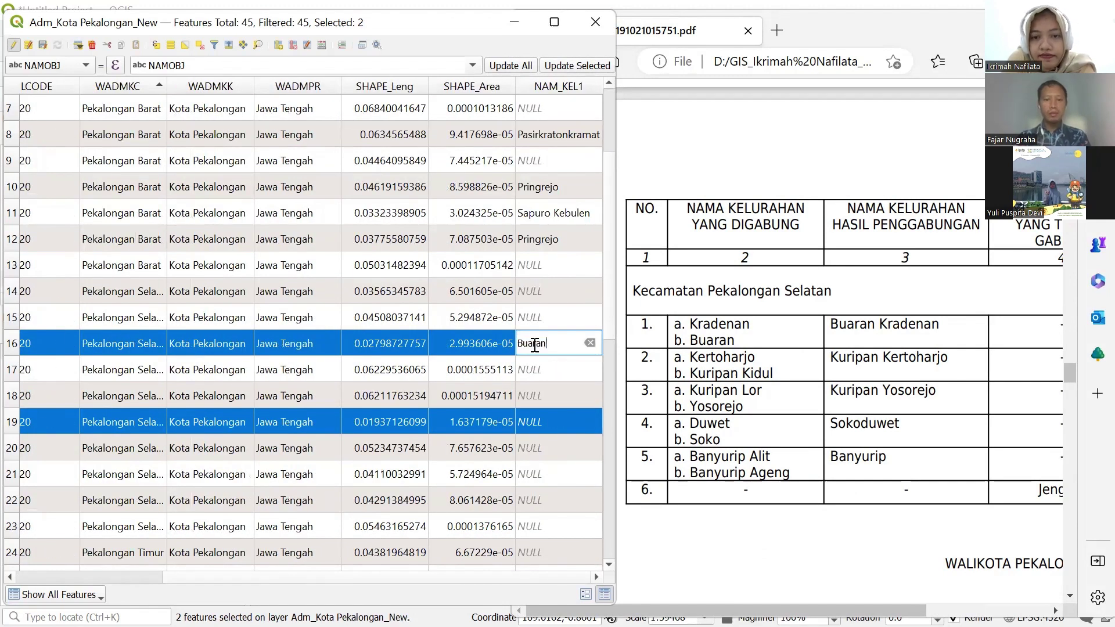
{"action": "type", "text": " Kradenan"}
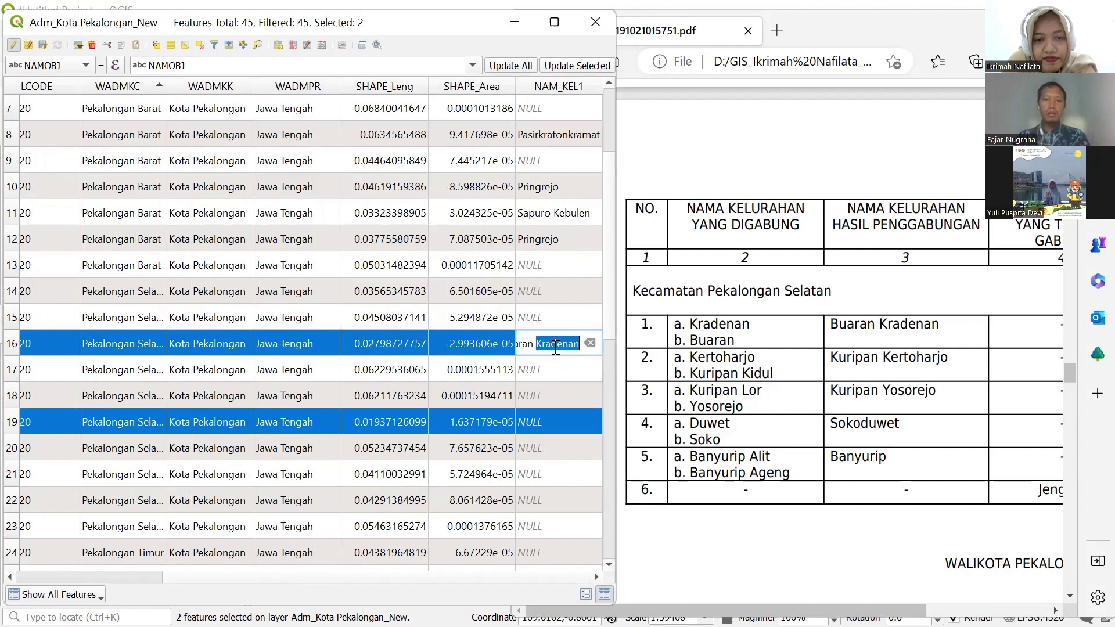
{"action": "triple_click", "coordinate": [550, 348]}
{"action": "key", "text": "ctrl+c"}
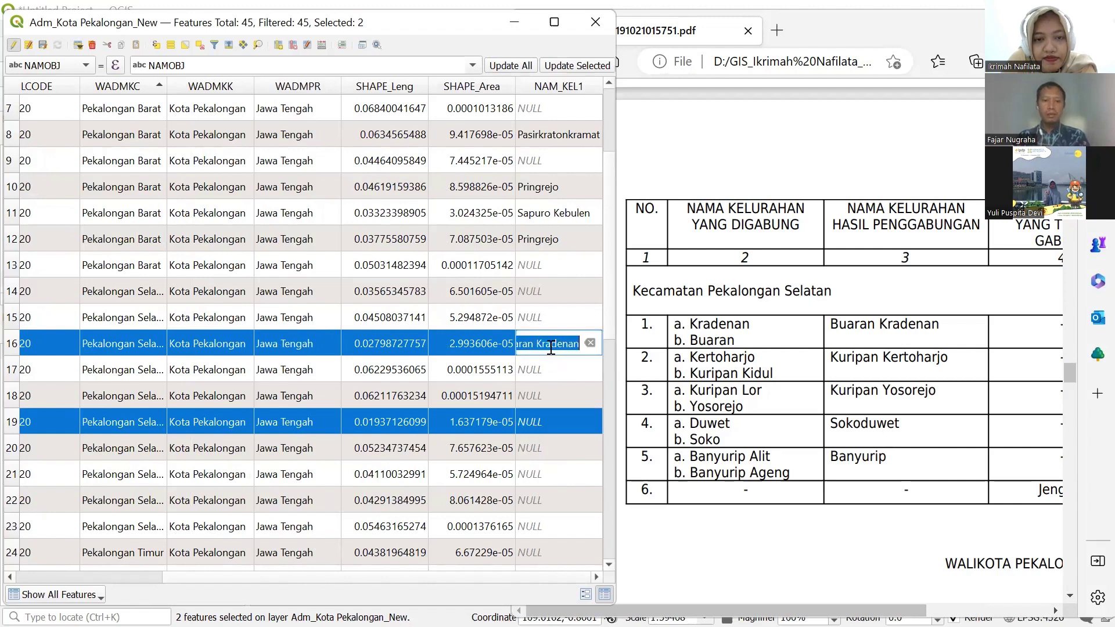
{"action": "double_click", "coordinate": [551, 418]}
{"action": "key", "text": "ctrl+v"}
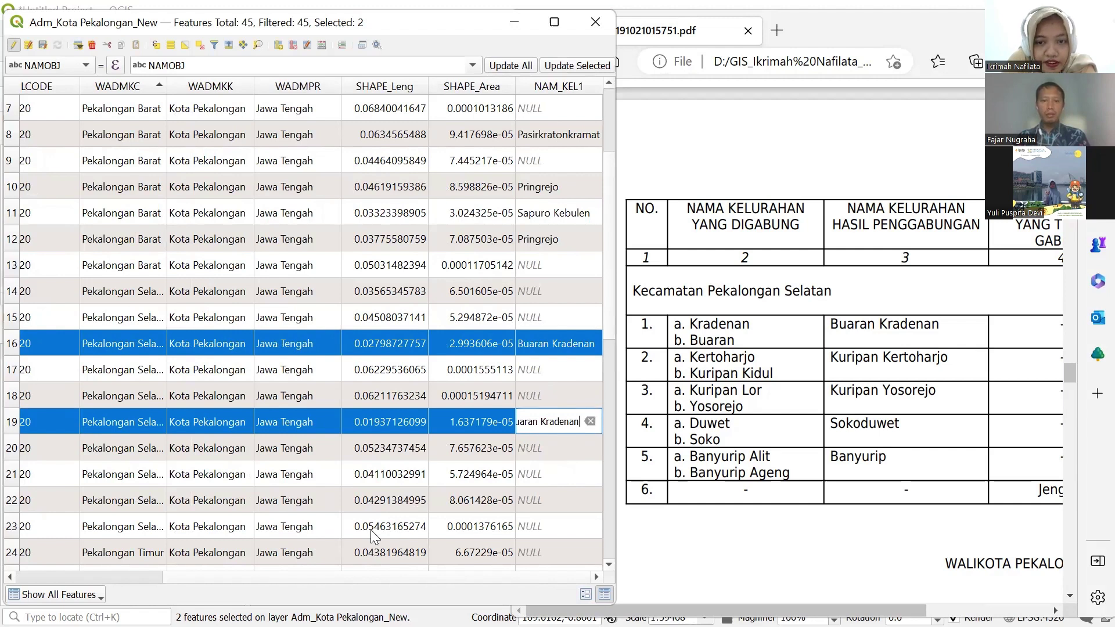
Sort the attribute table by NAMOBJ in ascending order and look for the Kertoharjo and Kuripan Kidul rows.
{"action": "left_click_drag", "start_coordinate": [295, 577], "coordinate": [105, 577]}
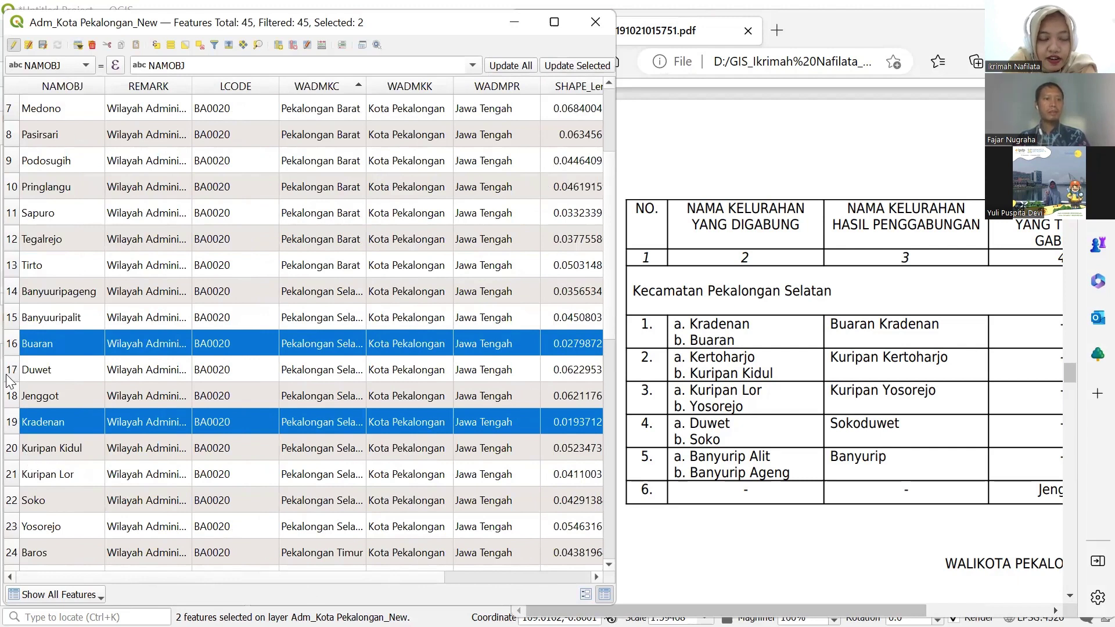
{"action": "scroll", "coordinate": [49, 385], "scroll_direction": "down", "scroll_amount": 1}
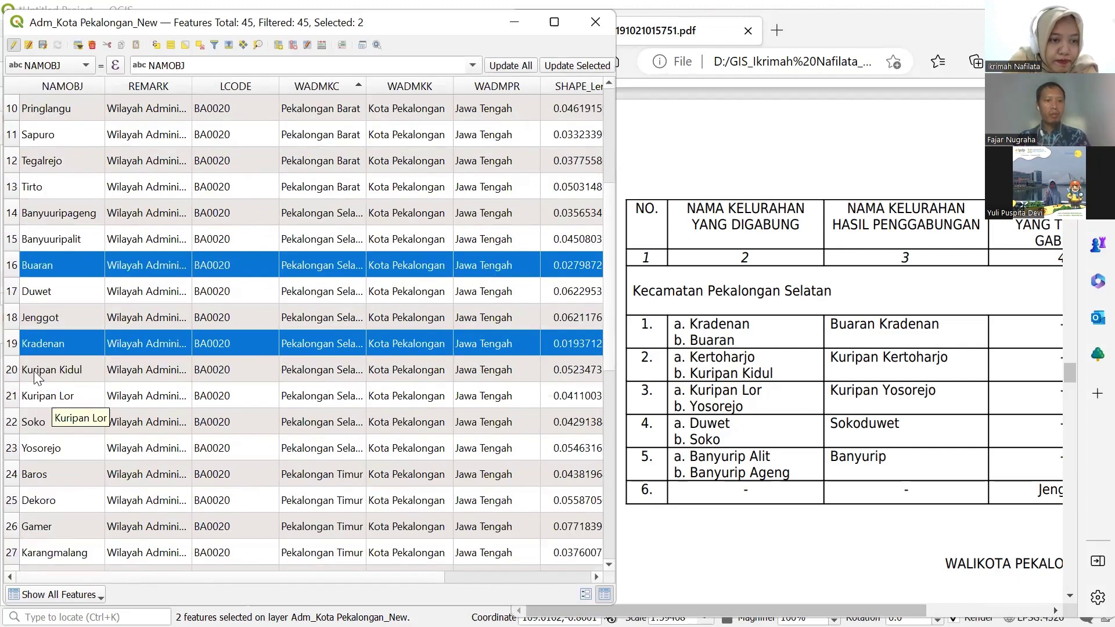
{"action": "scroll", "coordinate": [18, 316], "scroll_direction": "up", "scroll_amount": 1}
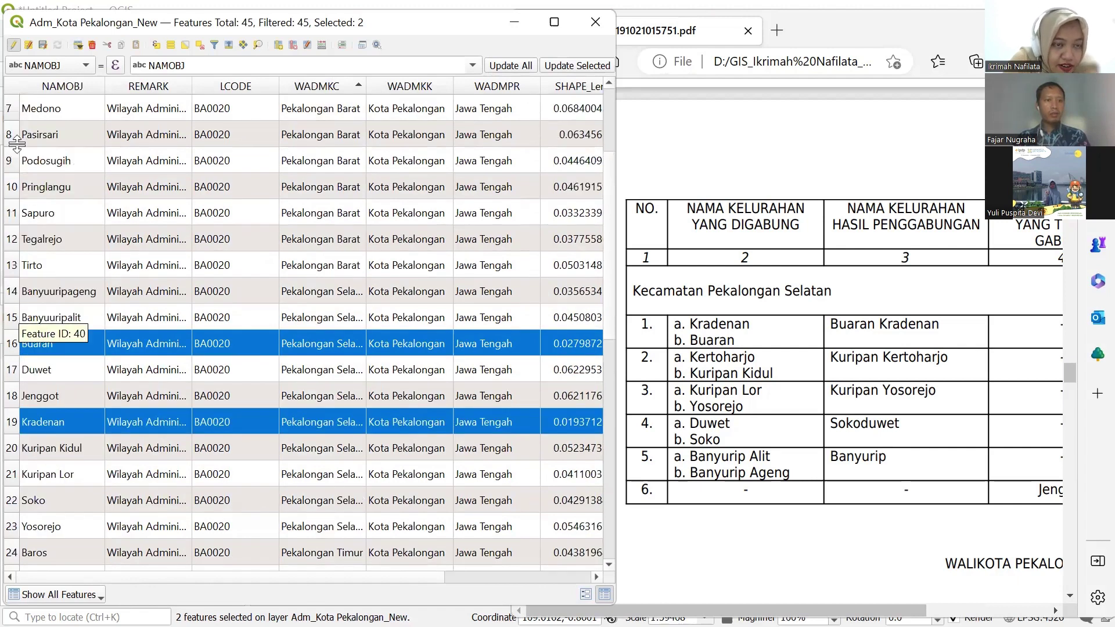
{"action": "left_click", "coordinate": [47, 87]}
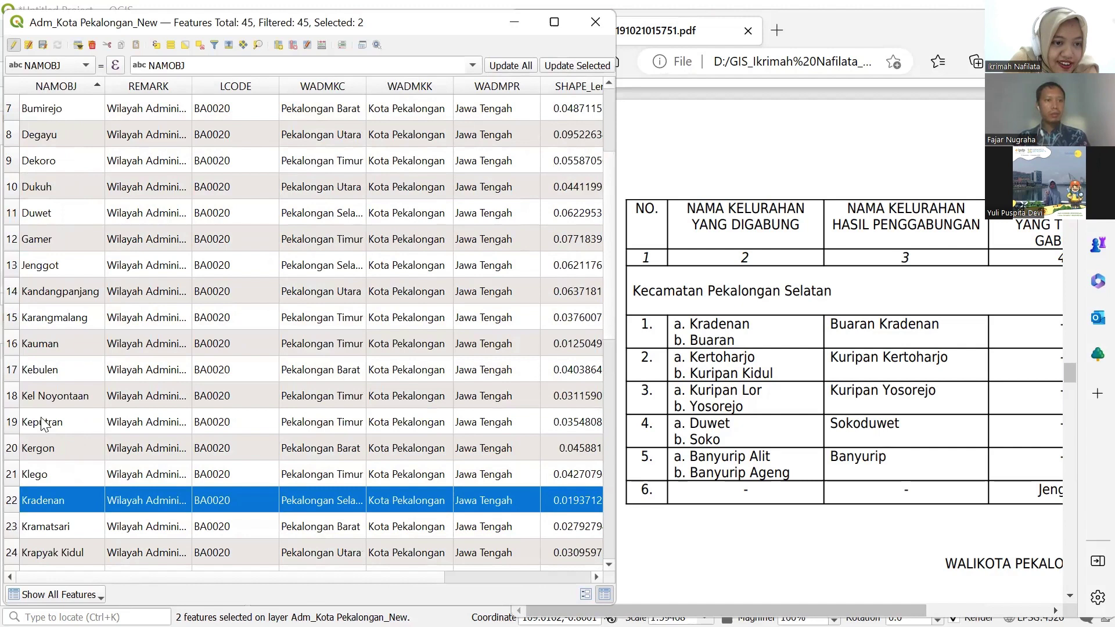
{"action": "scroll", "coordinate": [86, 423], "scroll_direction": "down", "scroll_amount": 3}
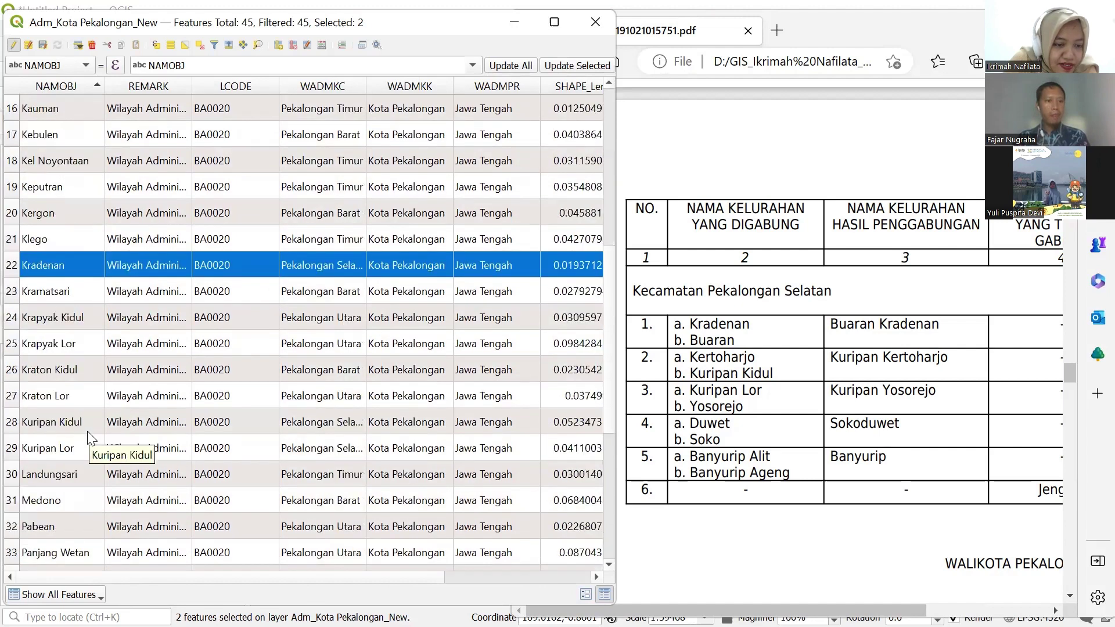
{"action": "scroll", "coordinate": [87, 430], "scroll_direction": "down", "scroll_amount": 1}
{"action": "scroll", "coordinate": [87, 431], "scroll_direction": "up", "scroll_amount": 2}
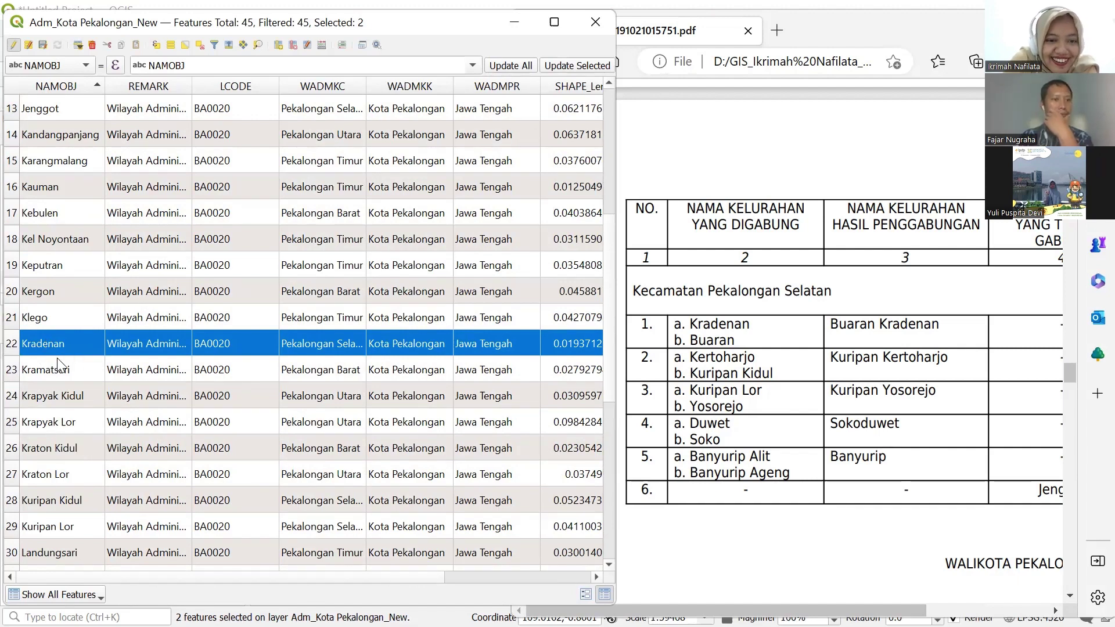
{"action": "scroll", "coordinate": [64, 377], "scroll_direction": "down", "scroll_amount": 1}
{"action": "scroll", "coordinate": [68, 394], "scroll_direction": "down", "scroll_amount": 1}
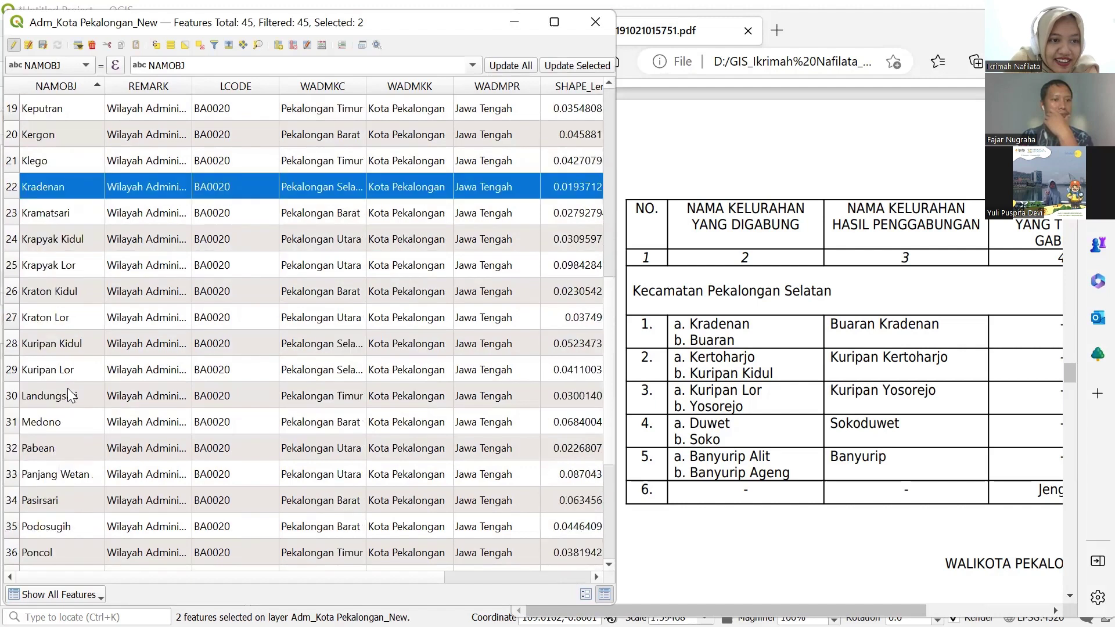
Look through the alphabetically sorted NAMOBJ names for a Kertoharjo row to pair with Kuripan Kidul.
{"action": "scroll", "coordinate": [68, 395], "scroll_direction": "down", "scroll_amount": 3}
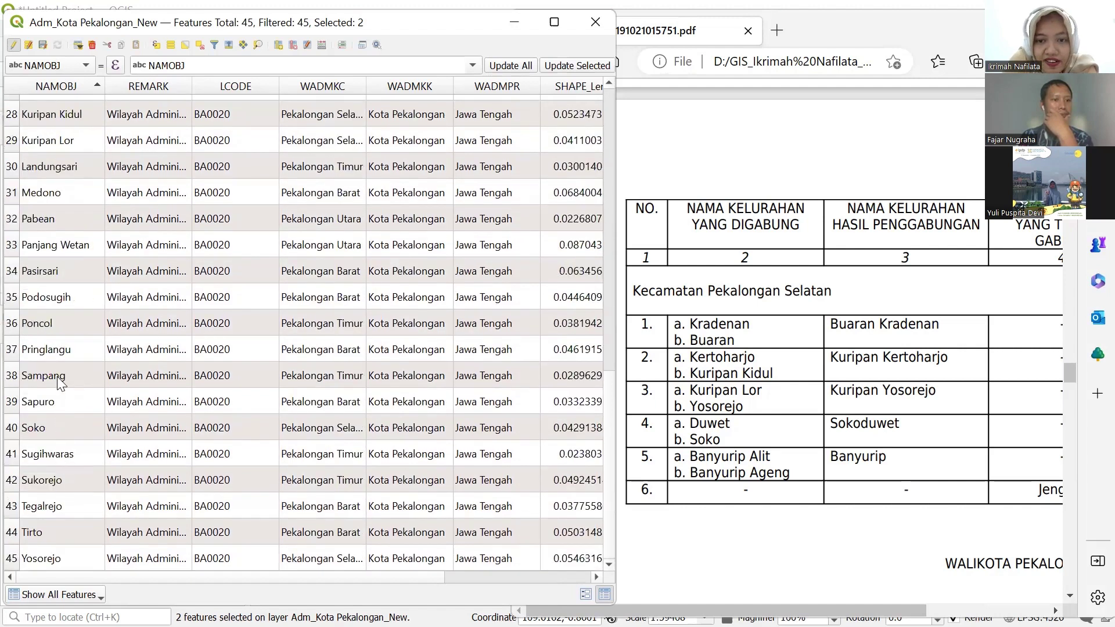
{"action": "scroll", "coordinate": [35, 269], "scroll_direction": "up", "scroll_amount": 2}
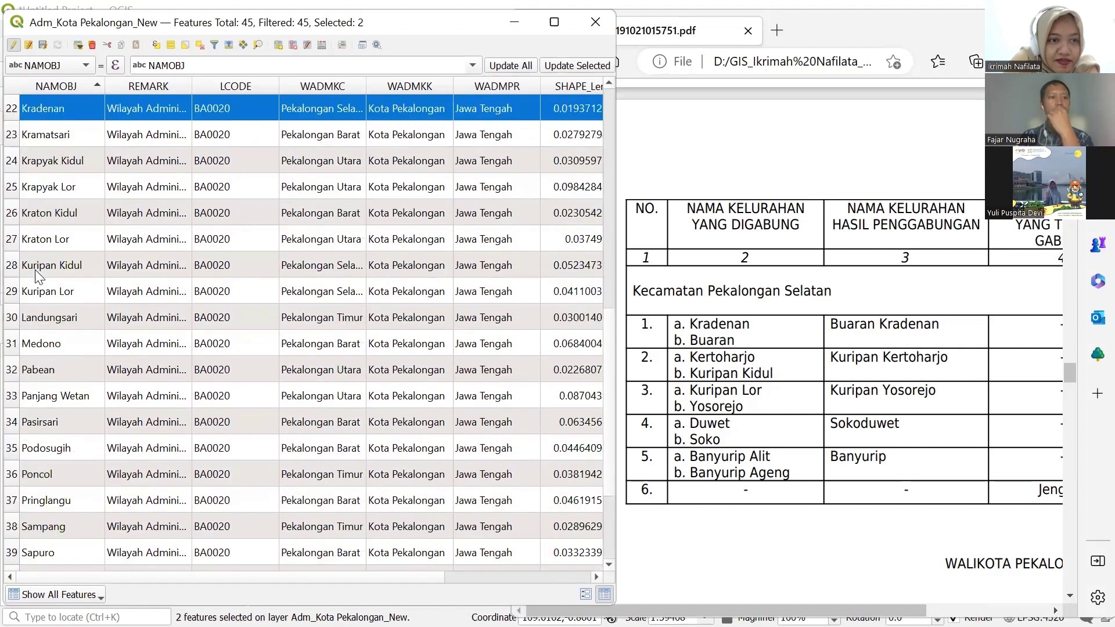
{"action": "scroll", "coordinate": [34, 275], "scroll_direction": "up", "scroll_amount": 1}
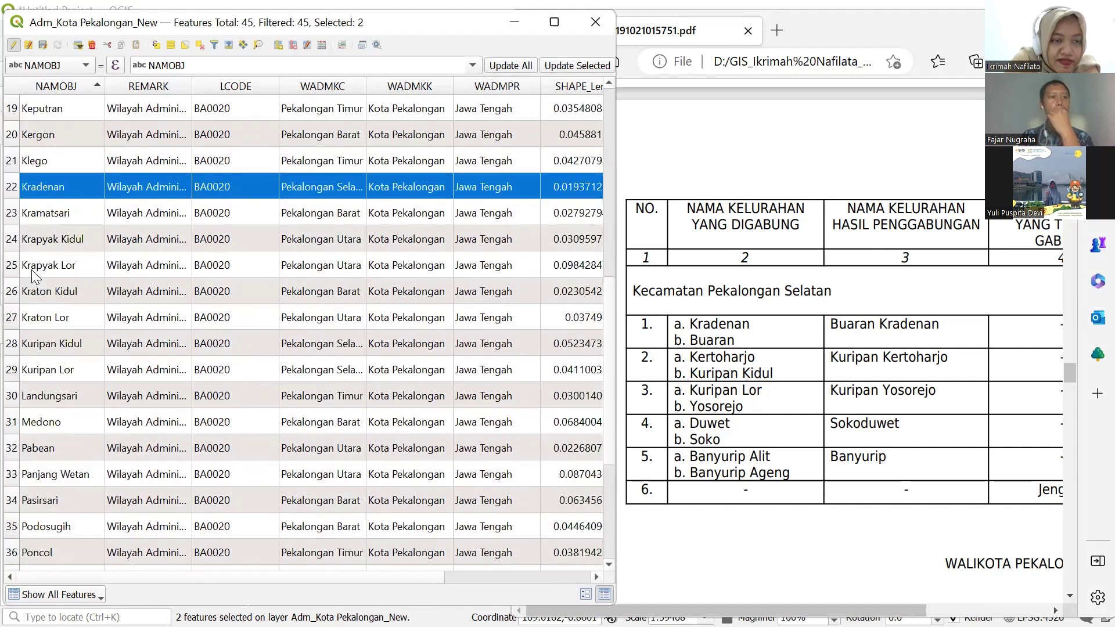
{"action": "scroll", "coordinate": [35, 276], "scroll_direction": "up", "scroll_amount": 1}
{"action": "scroll", "coordinate": [27, 265], "scroll_direction": "up", "scroll_amount": 5}
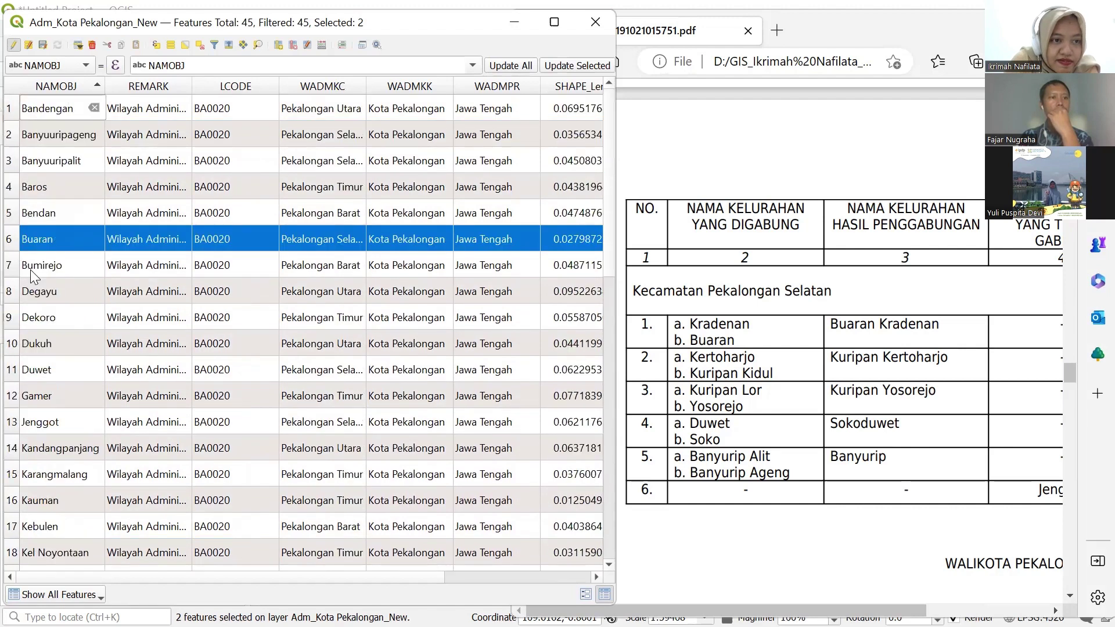
{"action": "scroll", "coordinate": [36, 296], "scroll_direction": "down", "scroll_amount": 1}
{"action": "scroll", "coordinate": [38, 332], "scroll_direction": "down", "scroll_amount": 1}
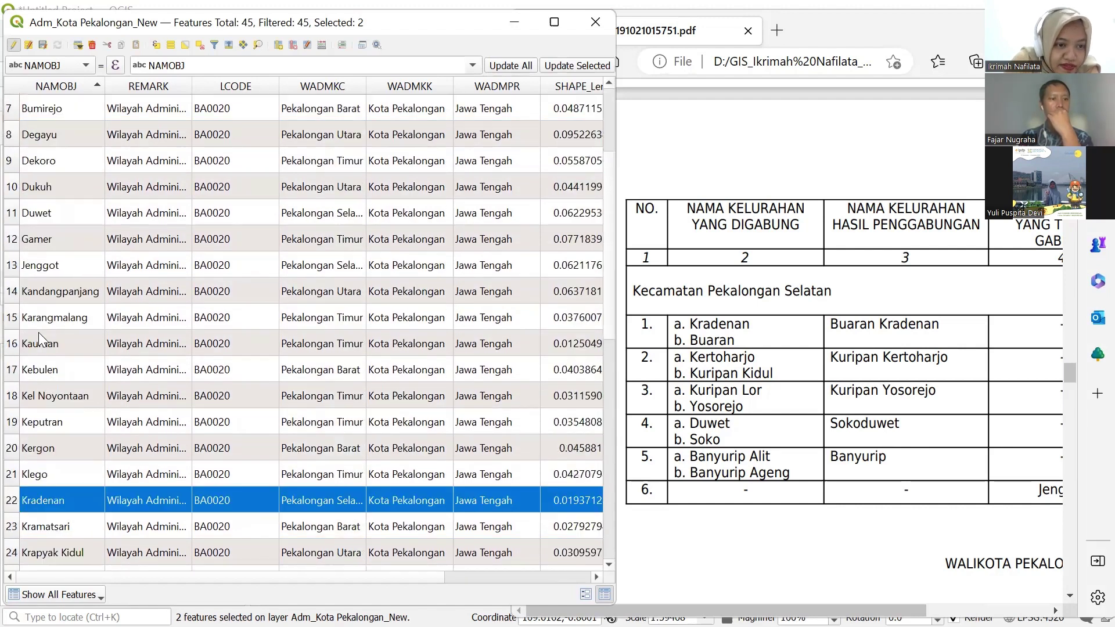
{"action": "scroll", "coordinate": [53, 347], "scroll_direction": "down", "scroll_amount": 1}
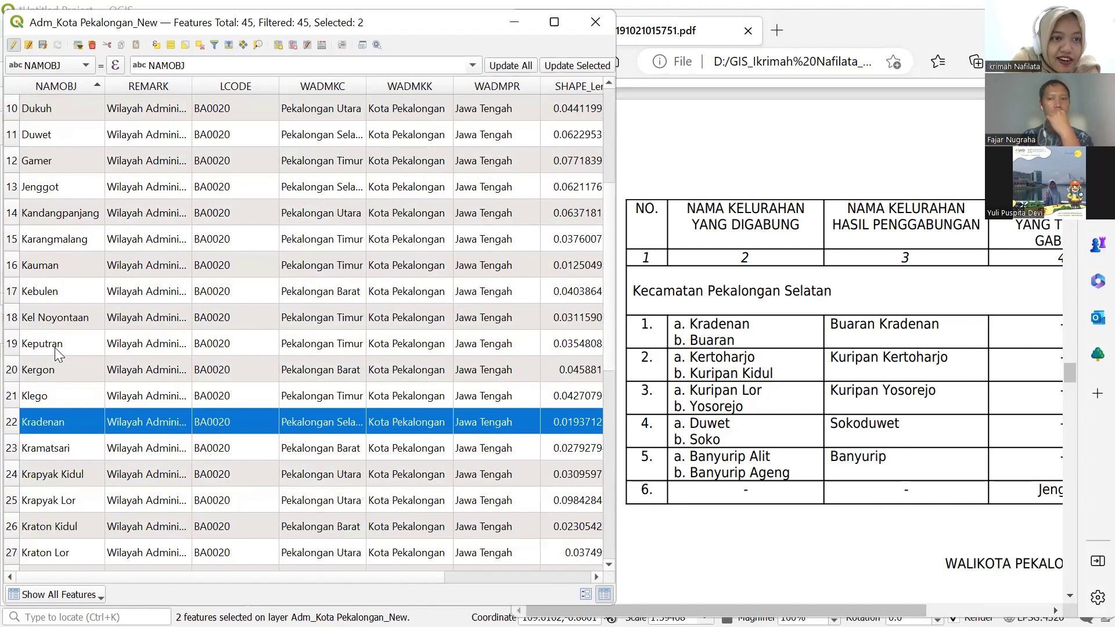
{"action": "scroll", "coordinate": [65, 350], "scroll_direction": "down", "scroll_amount": 1}
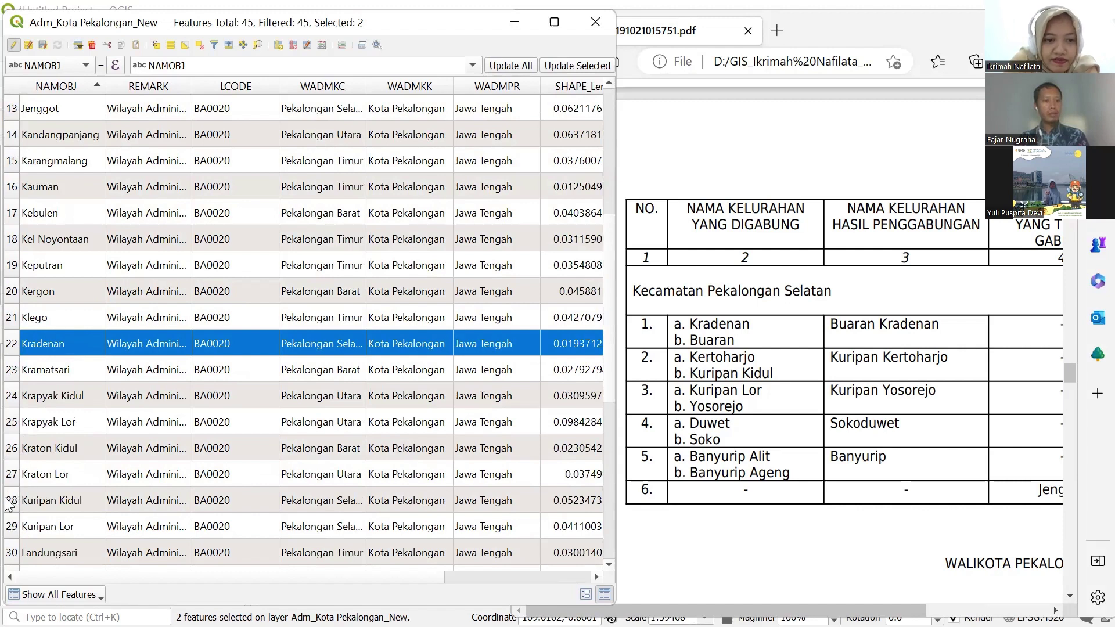
Select the Kuripan Kidul row and enter "Kuripan Kertoharjo" in its NAM_KEL1 cell.
{"action": "double_click", "coordinate": [23, 500]}
{"action": "scroll", "coordinate": [246, 578], "scroll_direction": "right", "scroll_amount": 5}
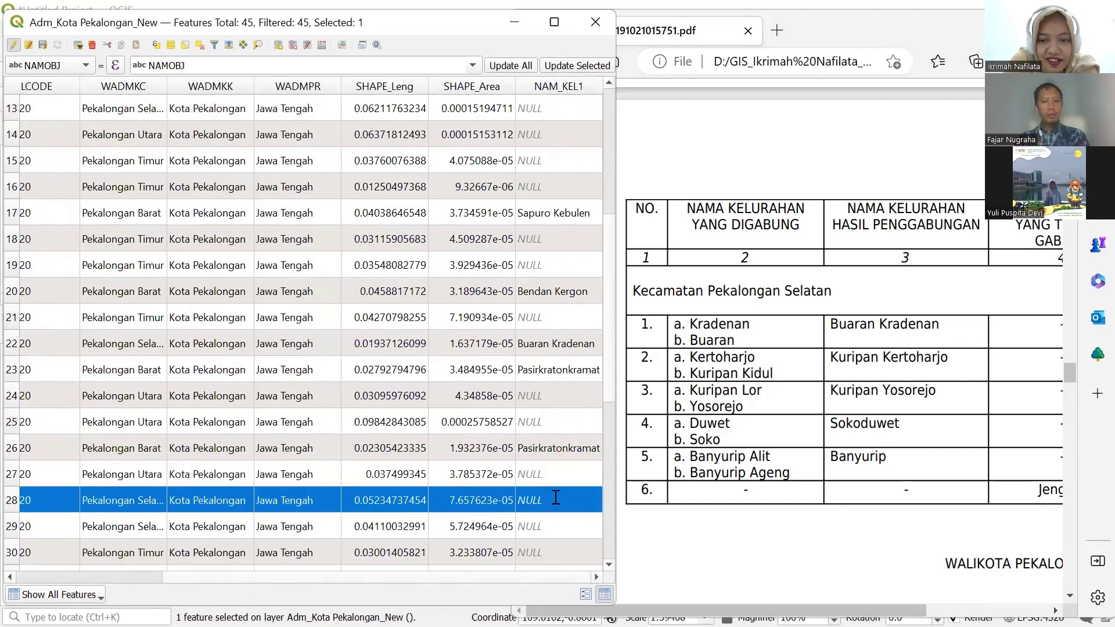
{"action": "double_click", "coordinate": [555, 499]}
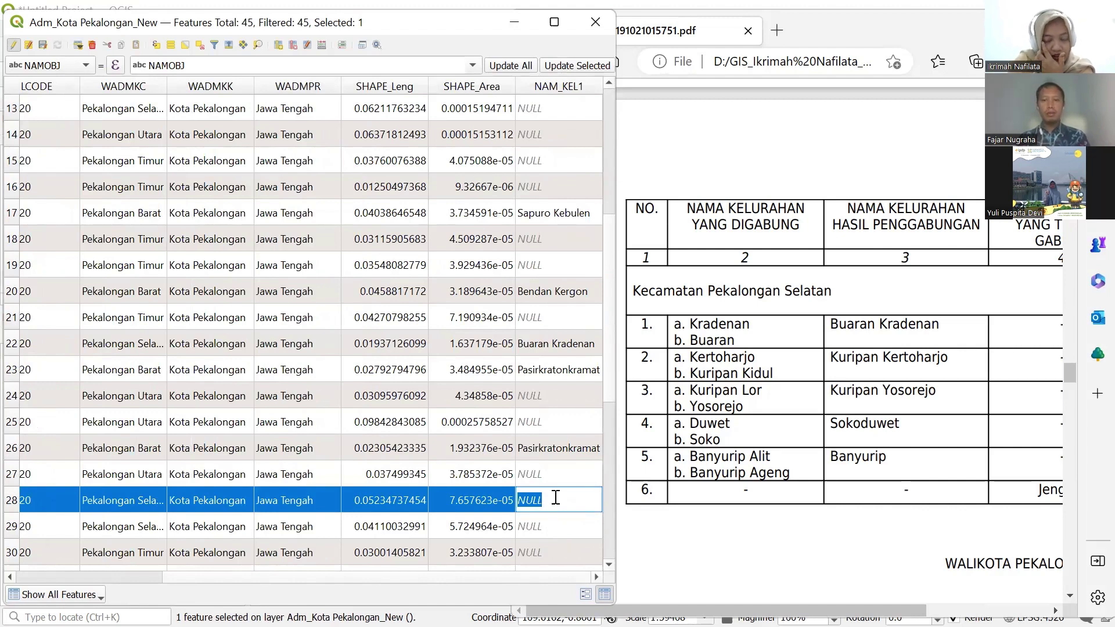
{"action": "type", "text": "Kuripan K"}
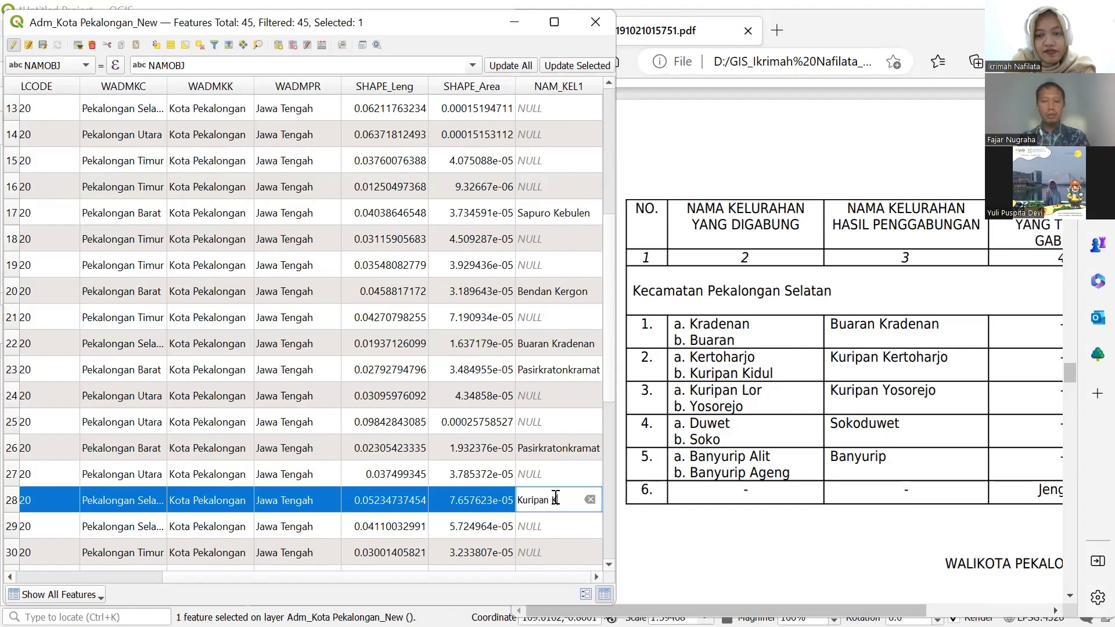
{"action": "type", "text": "ertoharjo"}
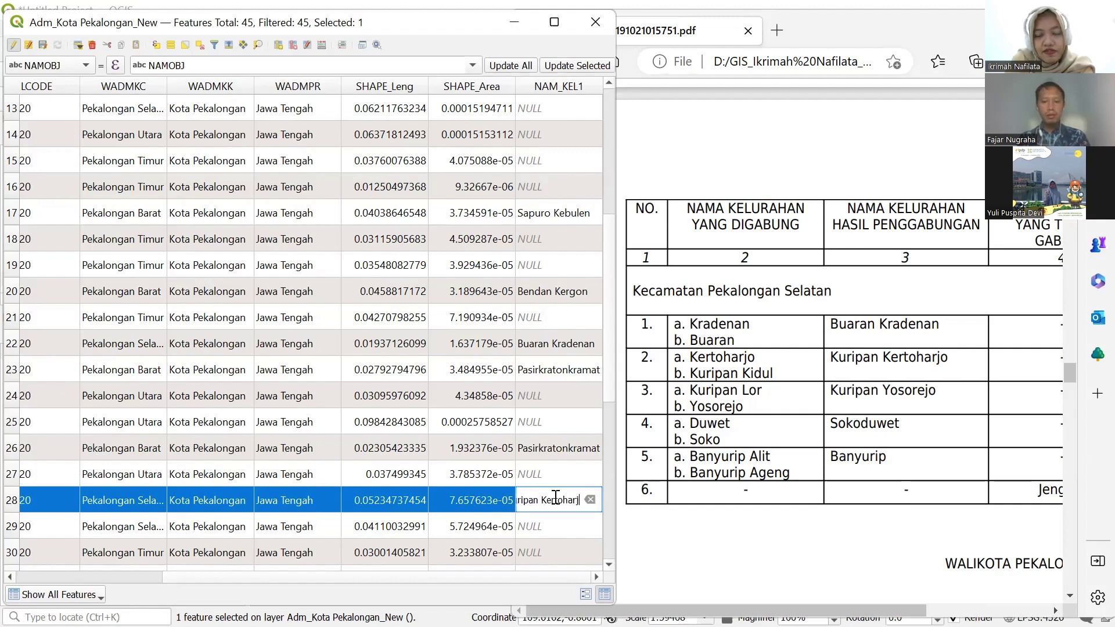
{"action": "left_click", "coordinate": [535, 463]}
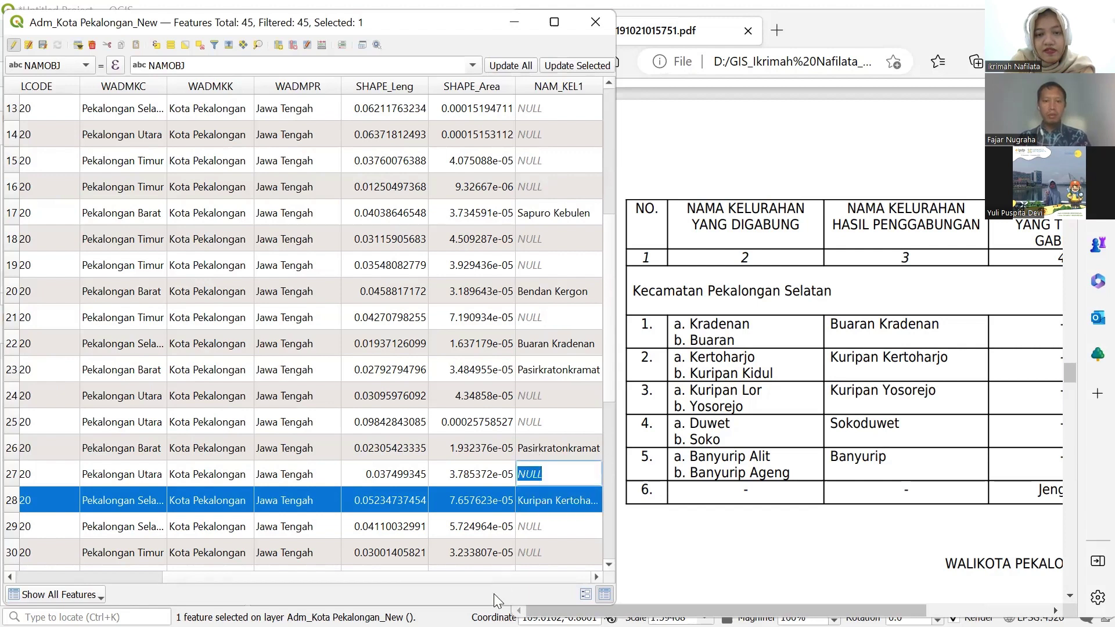
Select the Kuripan Lor and Yosorejo rows together in the attribute table.
{"action": "left_click_drag", "start_coordinate": [487, 579], "coordinate": [163, 576]}
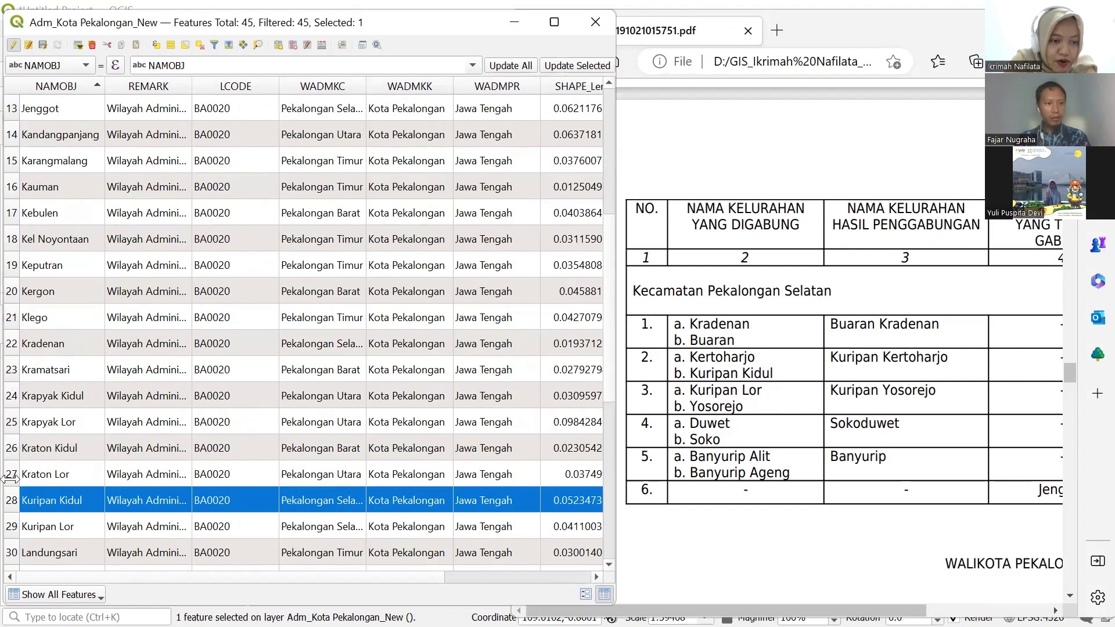
{"action": "left_click", "coordinate": [12, 528]}
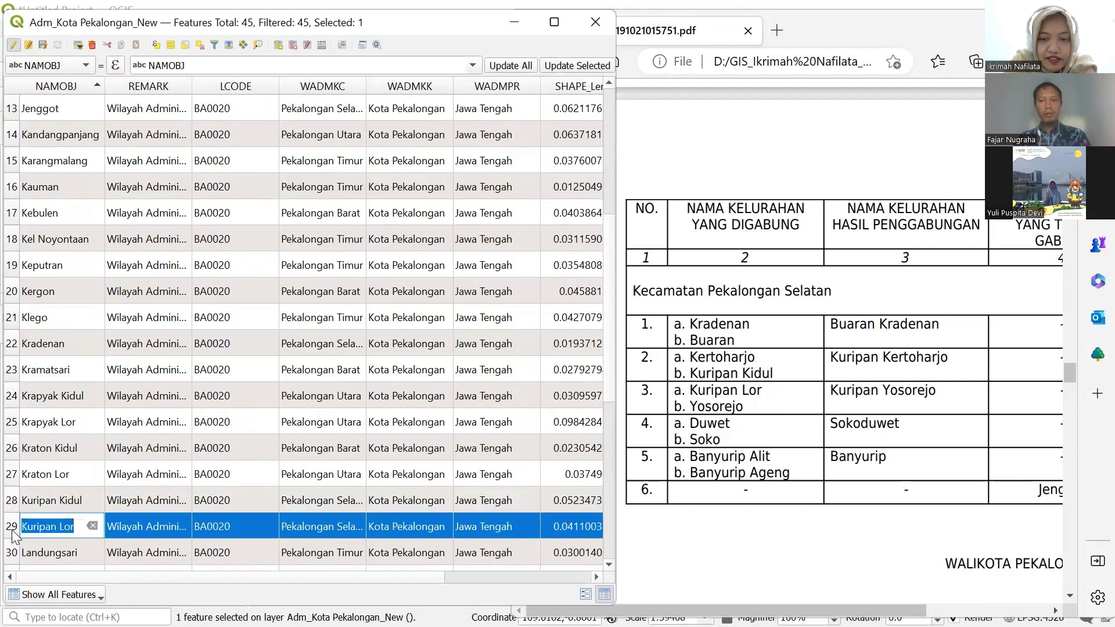
{"action": "scroll", "coordinate": [69, 488], "scroll_direction": "down", "scroll_amount": 1}
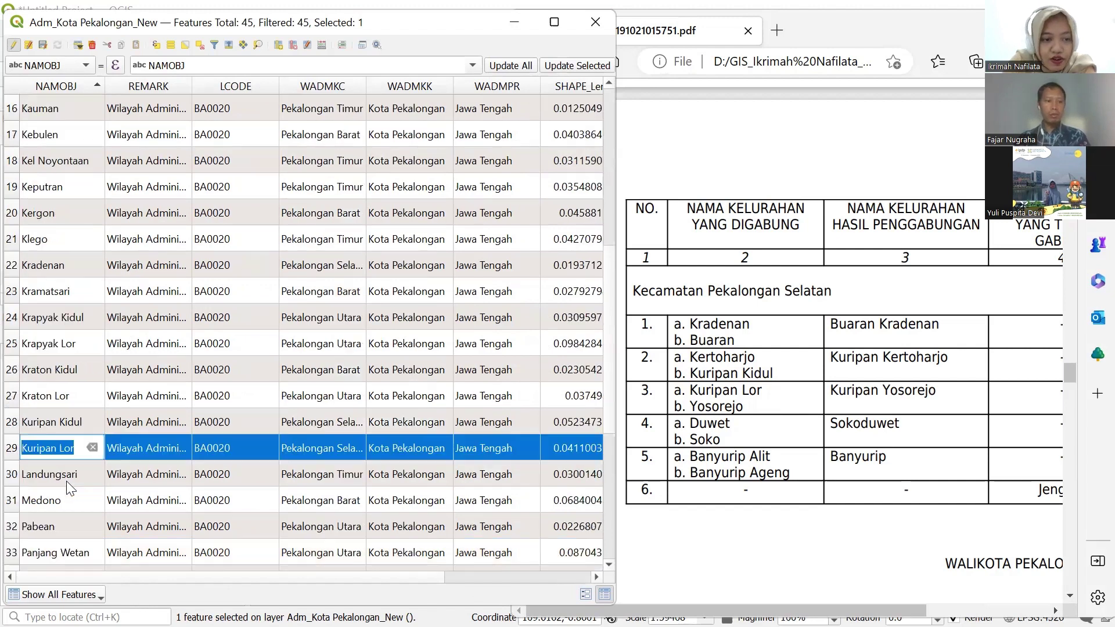
{"action": "scroll", "coordinate": [69, 487], "scroll_direction": "down", "scroll_amount": 4}
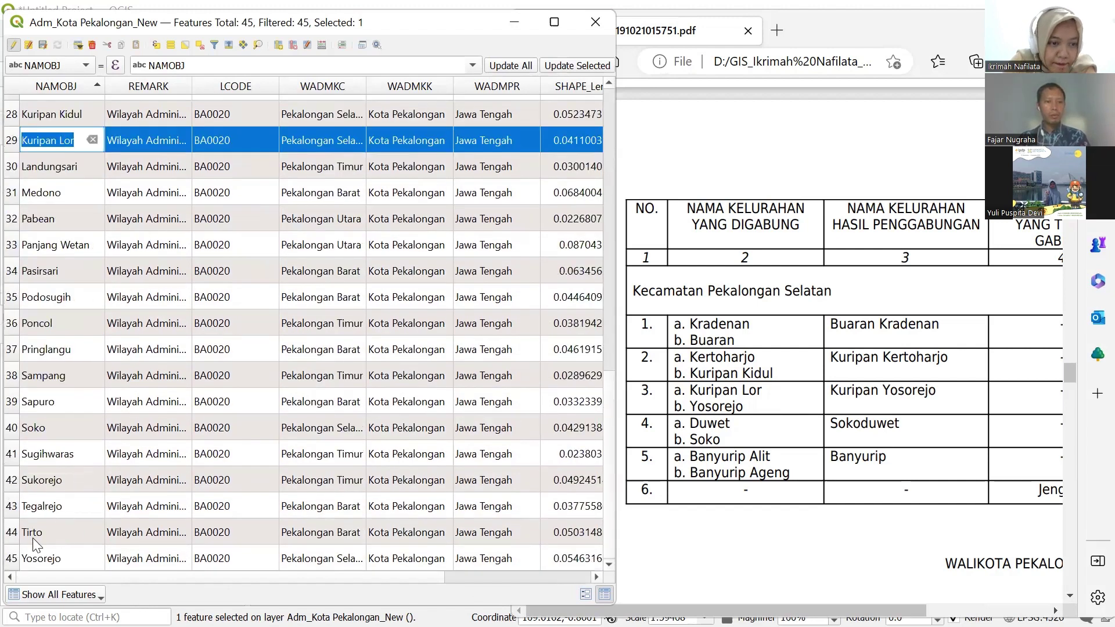
{"action": "left_click", "coordinate": [14, 558], "text": "ctrl"}
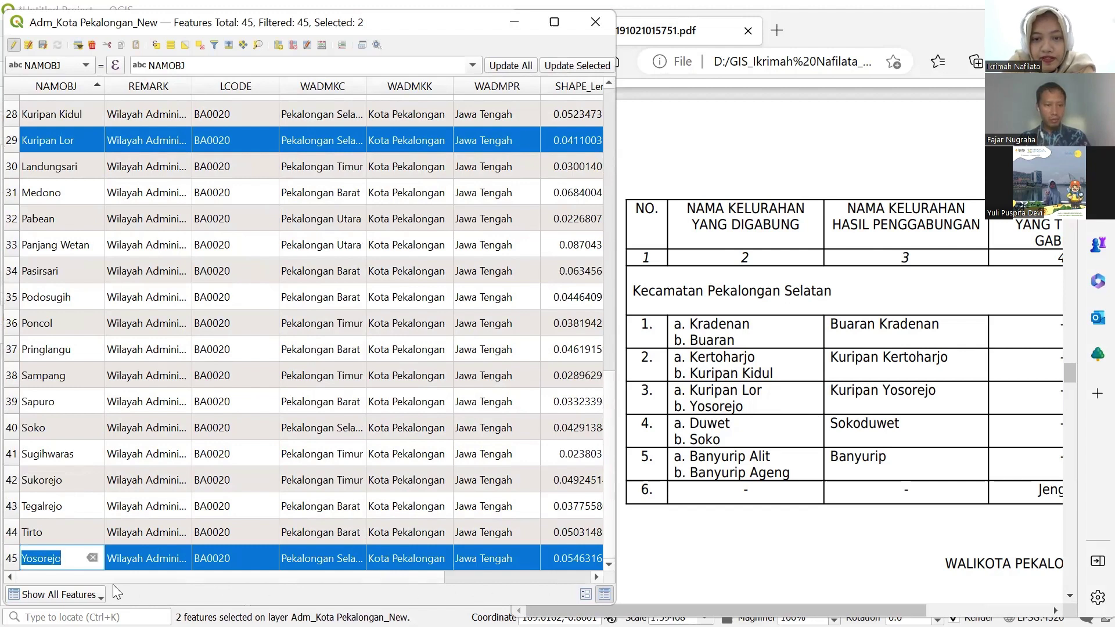
Set NAM_KEL1 to Kuripan Yosorejo for both the Kuripan Lor and Yosorejo rows of the attribute table.
{"action": "left_click_drag", "start_coordinate": [107, 577], "coordinate": [347, 580]}
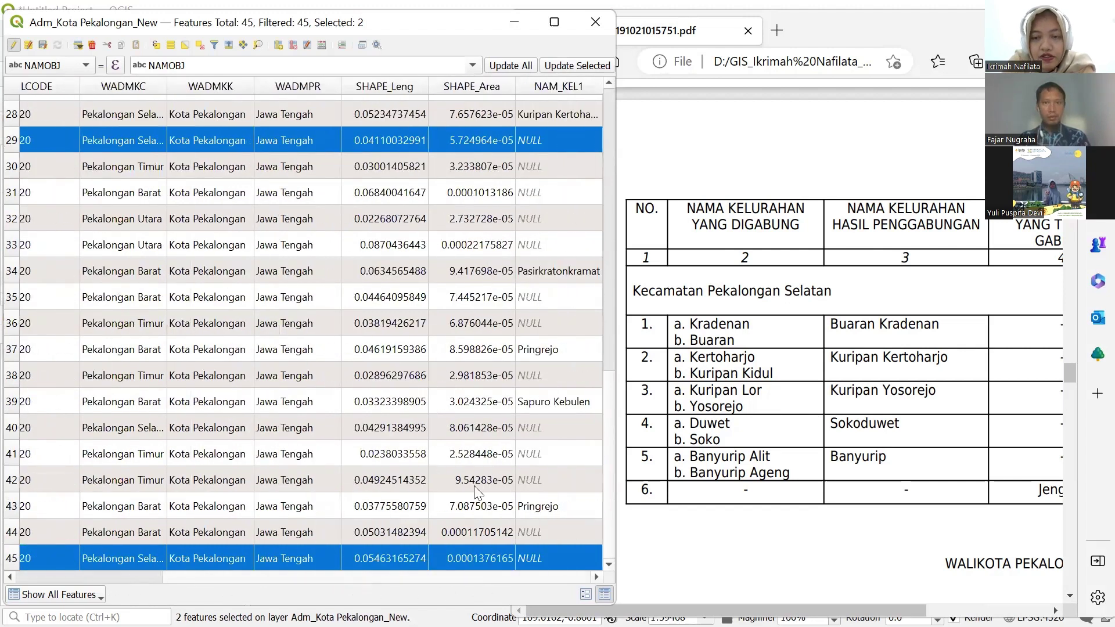
{"action": "double_click", "coordinate": [549, 139]}
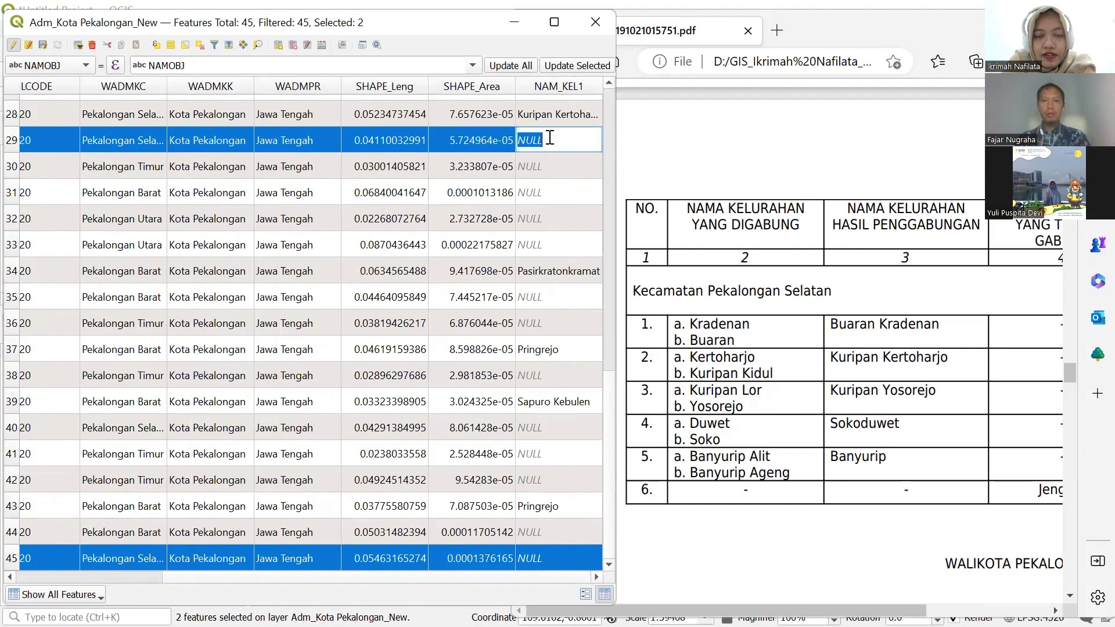
{"action": "type", "text": "Kuripan"}
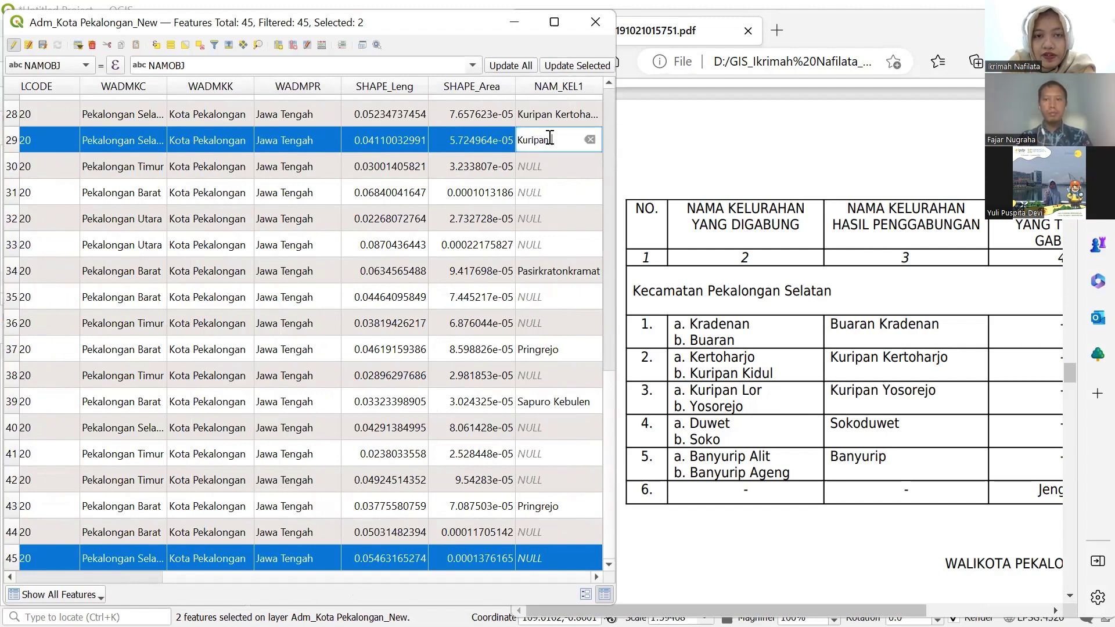
{"action": "type", "text": " Yosorejo"}
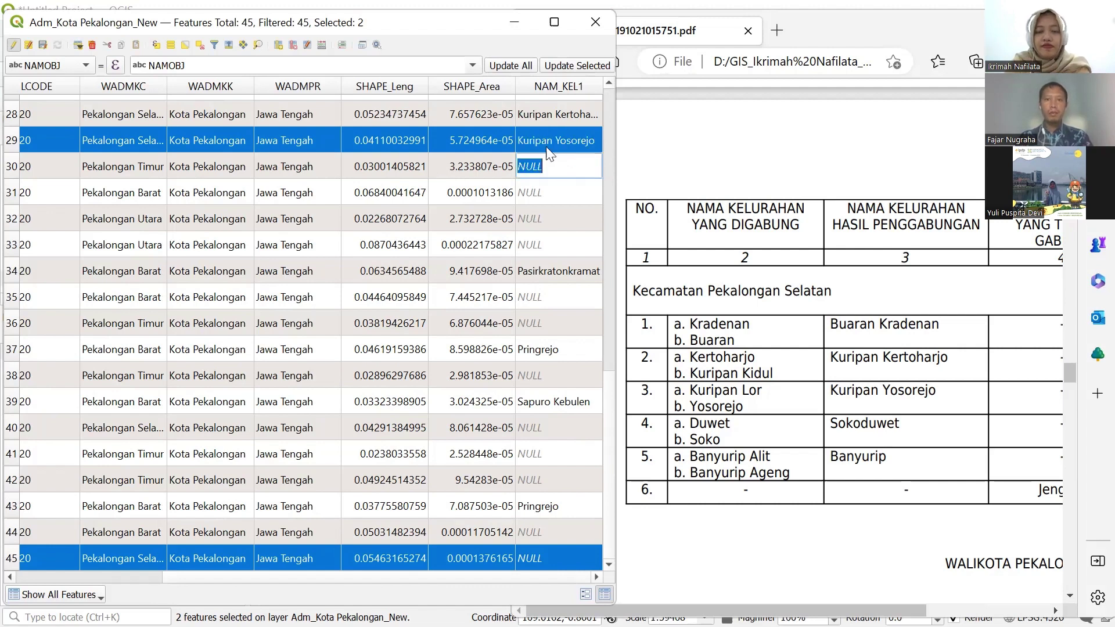
{"action": "key", "text": "ctrl+a"}
{"action": "key", "text": "ctrl+c"}
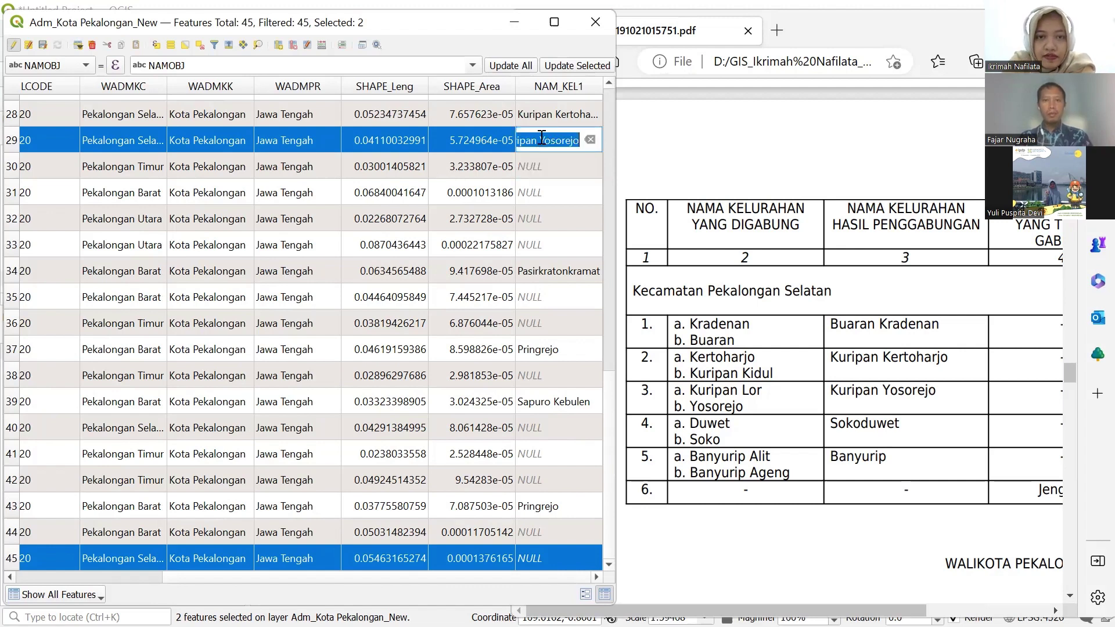
{"action": "left_click", "coordinate": [531, 557]}
{"action": "key", "text": "ctrl+v"}
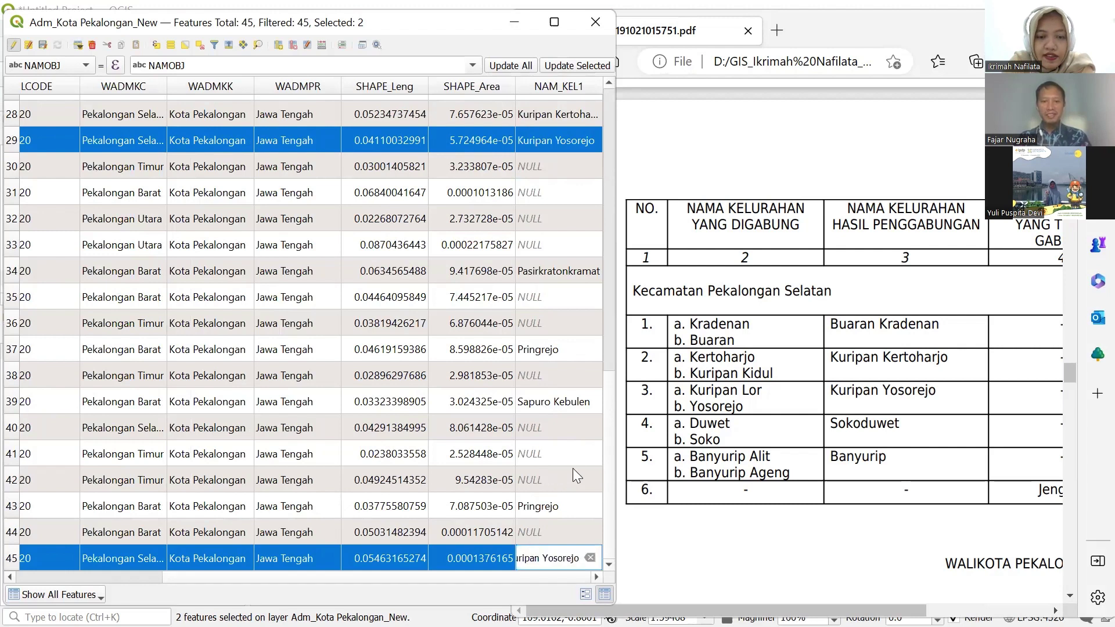
{"action": "left_click", "coordinate": [572, 469]}
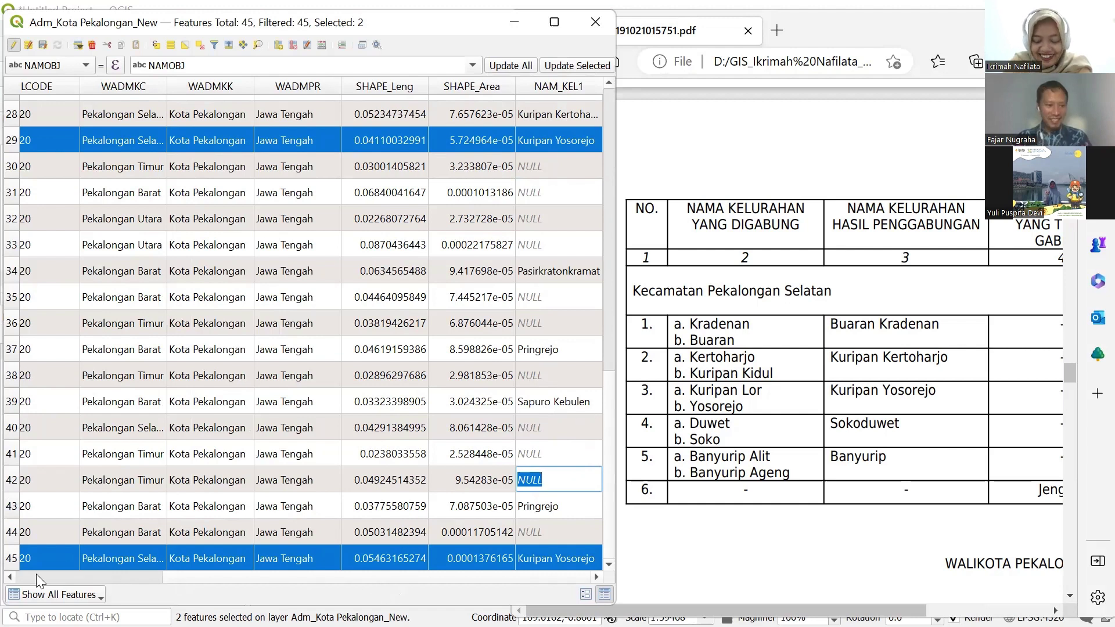
Select the Duwet and Soko rows together in the attribute table.
{"action": "left_click", "coordinate": [11, 577]}
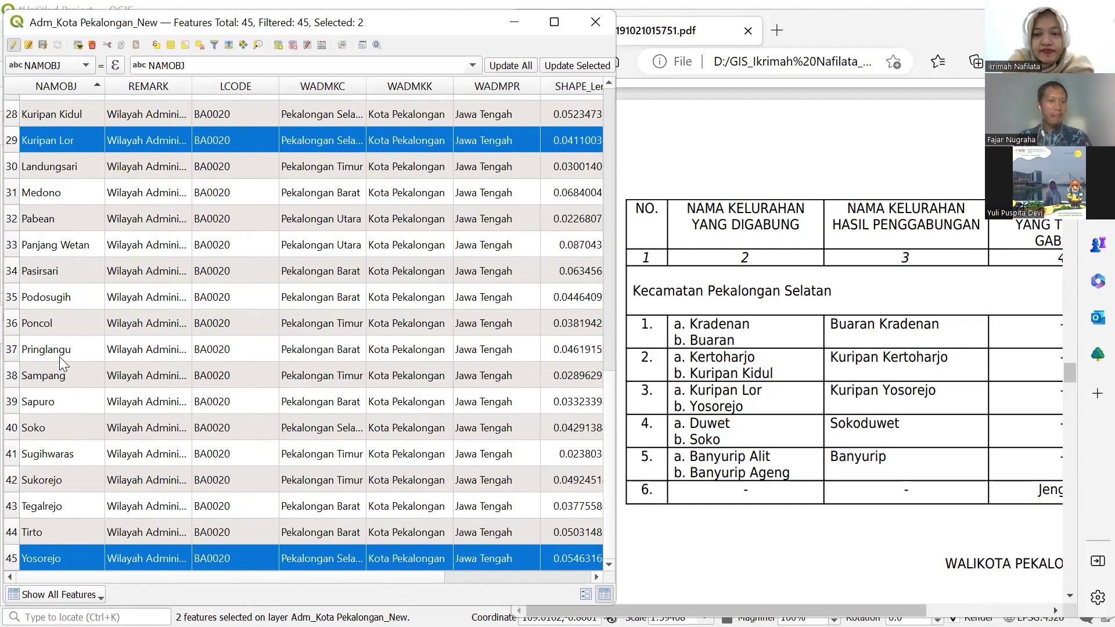
{"action": "scroll", "coordinate": [60, 357], "scroll_direction": "up", "scroll_amount": 1}
{"action": "scroll", "coordinate": [58, 355], "scroll_direction": "up", "scroll_amount": 1}
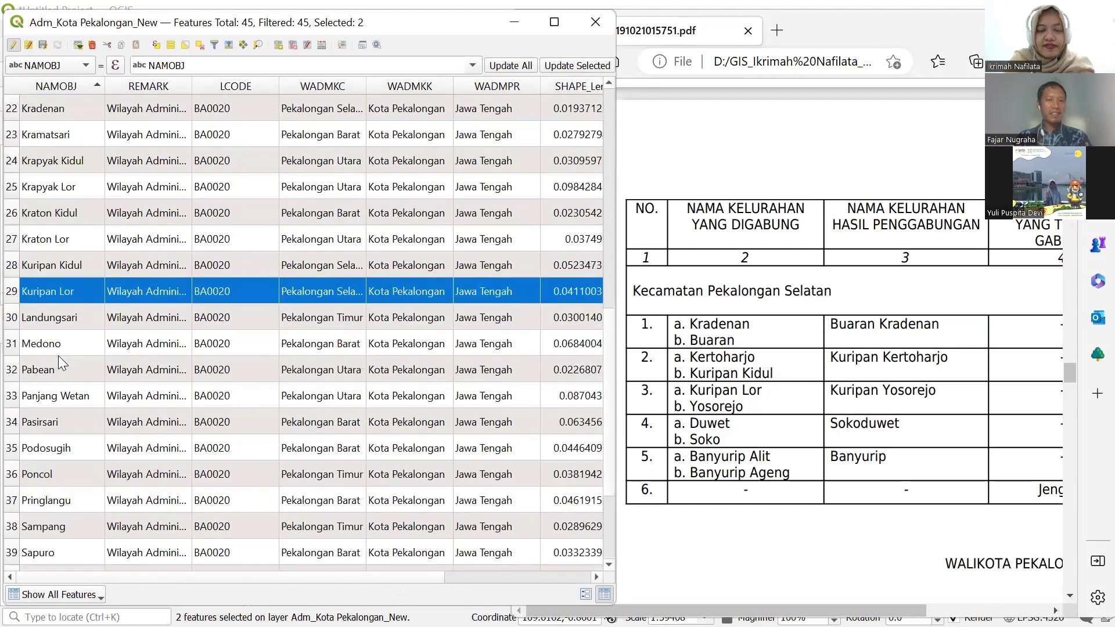
{"action": "scroll", "coordinate": [55, 351], "scroll_direction": "up", "scroll_amount": 1}
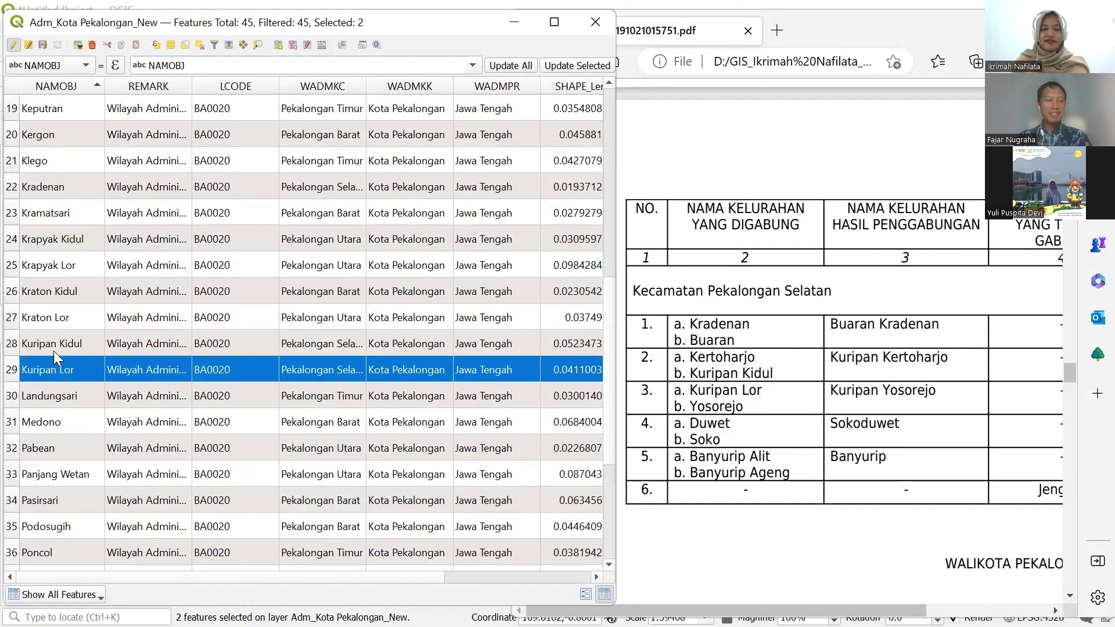
{"action": "scroll", "coordinate": [53, 351], "scroll_direction": "down", "scroll_amount": 2}
{"action": "scroll", "coordinate": [56, 357], "scroll_direction": "down", "scroll_amount": 1}
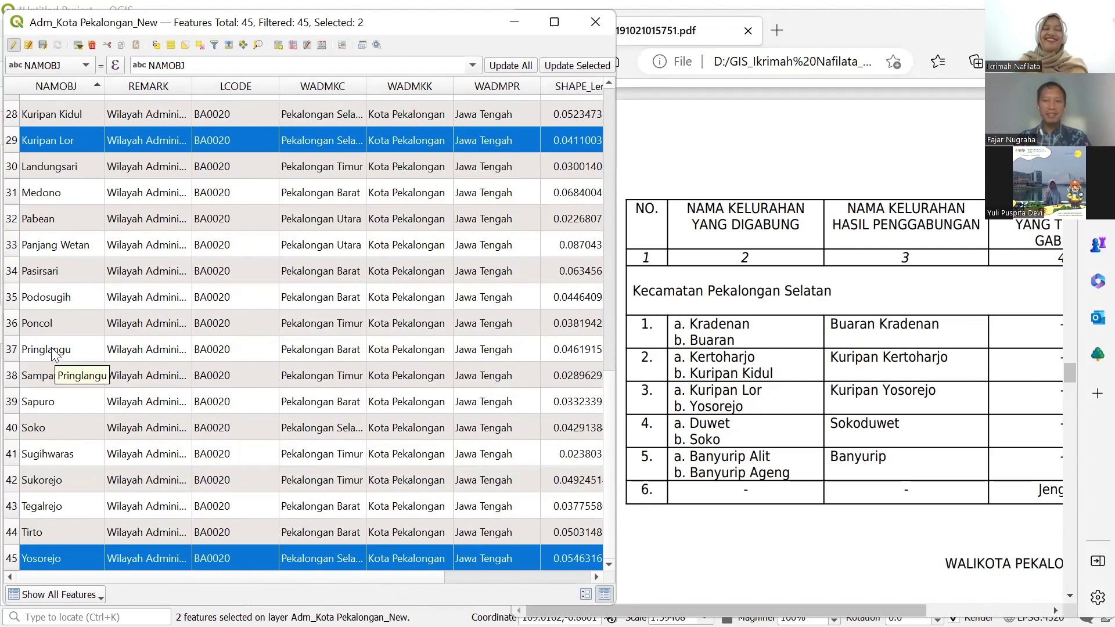
{"action": "scroll", "coordinate": [52, 351], "scroll_direction": "up", "scroll_amount": 9}
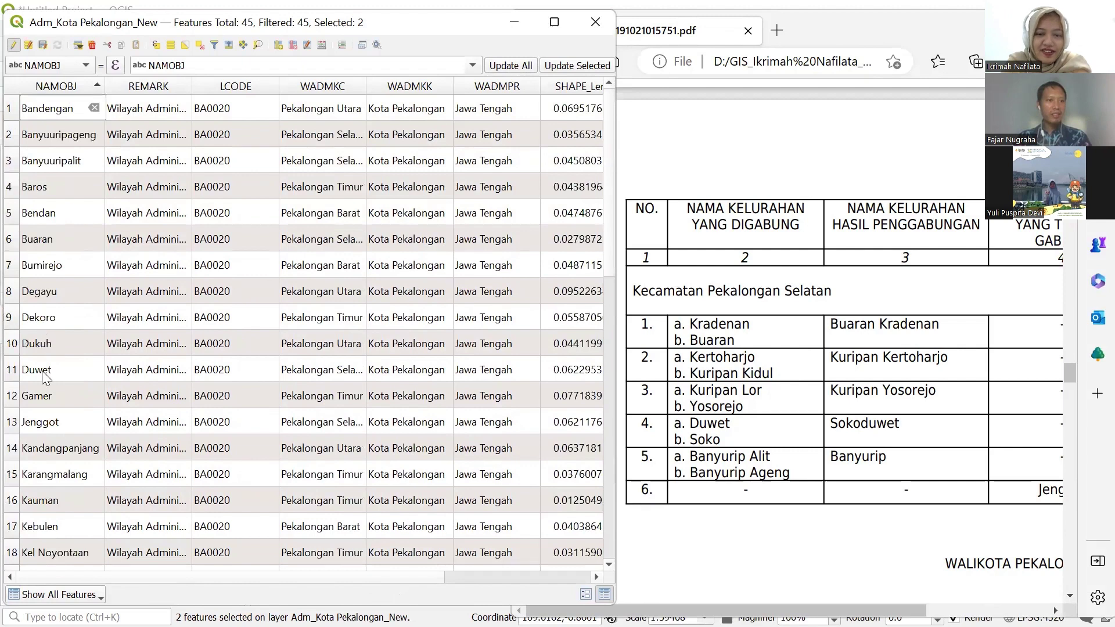
{"action": "left_click", "coordinate": [8, 375]}
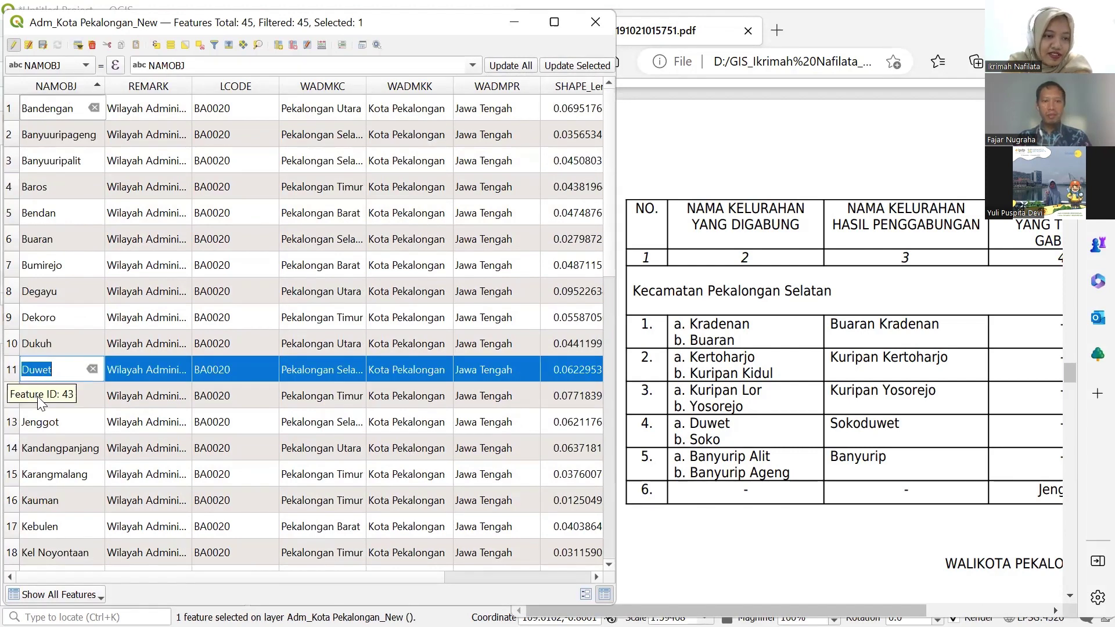
{"action": "scroll", "coordinate": [41, 399], "scroll_direction": "down", "scroll_amount": 3}
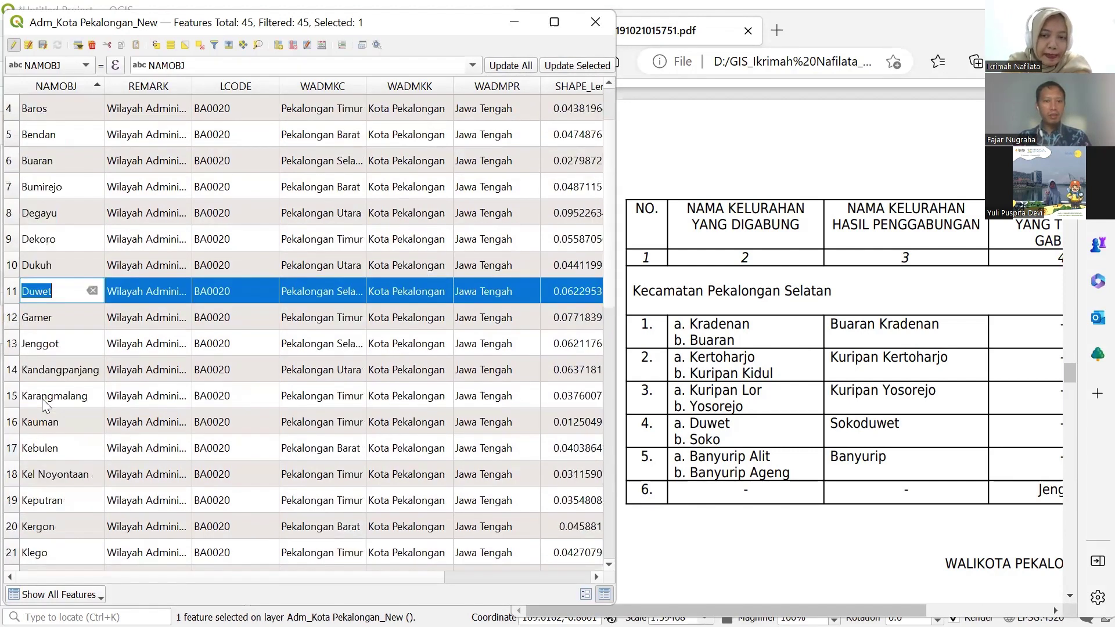
{"action": "scroll", "coordinate": [43, 399], "scroll_direction": "down", "scroll_amount": 4}
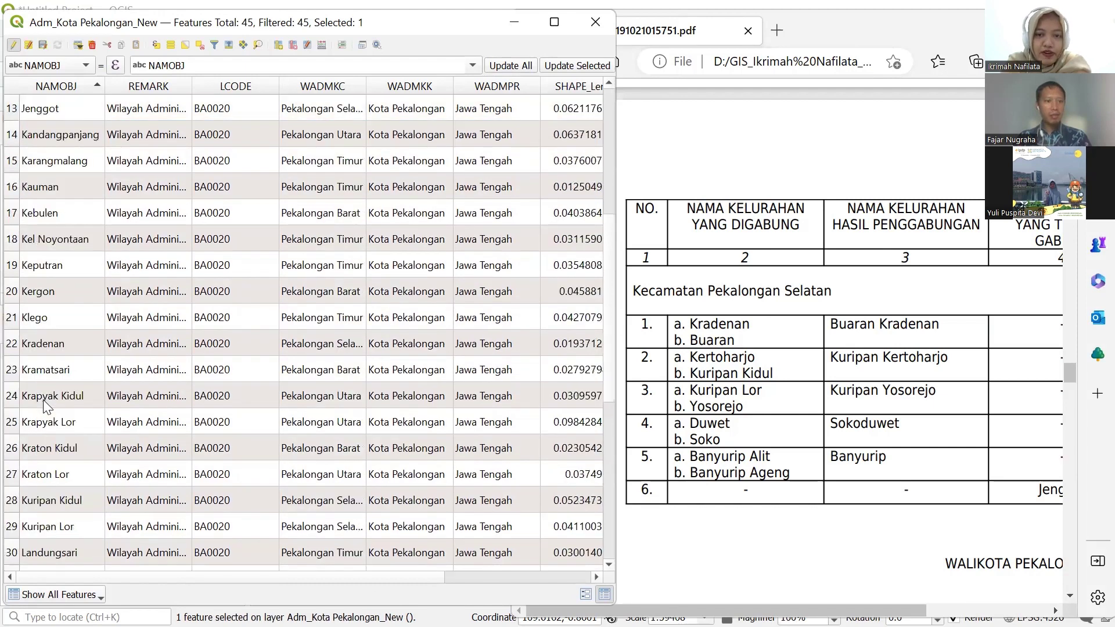
{"action": "scroll", "coordinate": [43, 399], "scroll_direction": "down", "scroll_amount": 2}
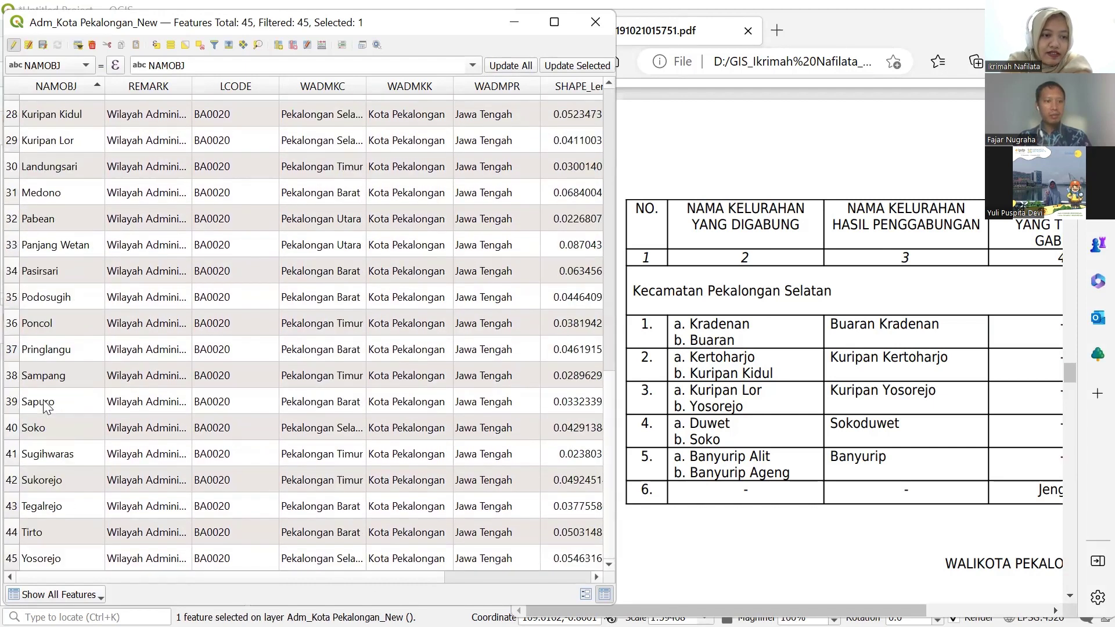
{"action": "left_click", "coordinate": [26, 428], "text": "ctrl"}
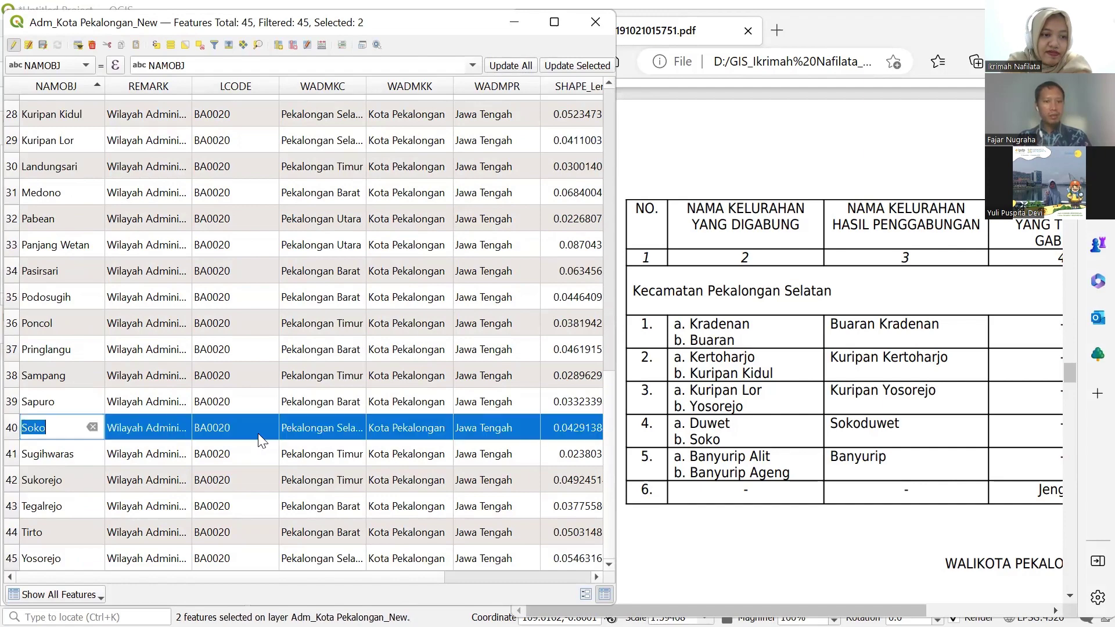
Set NAM_KEL1 to Sokoduwet for both the Duwet and Soko rows.
{"action": "left_click_drag", "start_coordinate": [371, 576], "coordinate": [579, 576]}
{"action": "scroll", "coordinate": [554, 342], "scroll_direction": "up", "scroll_amount": 7}
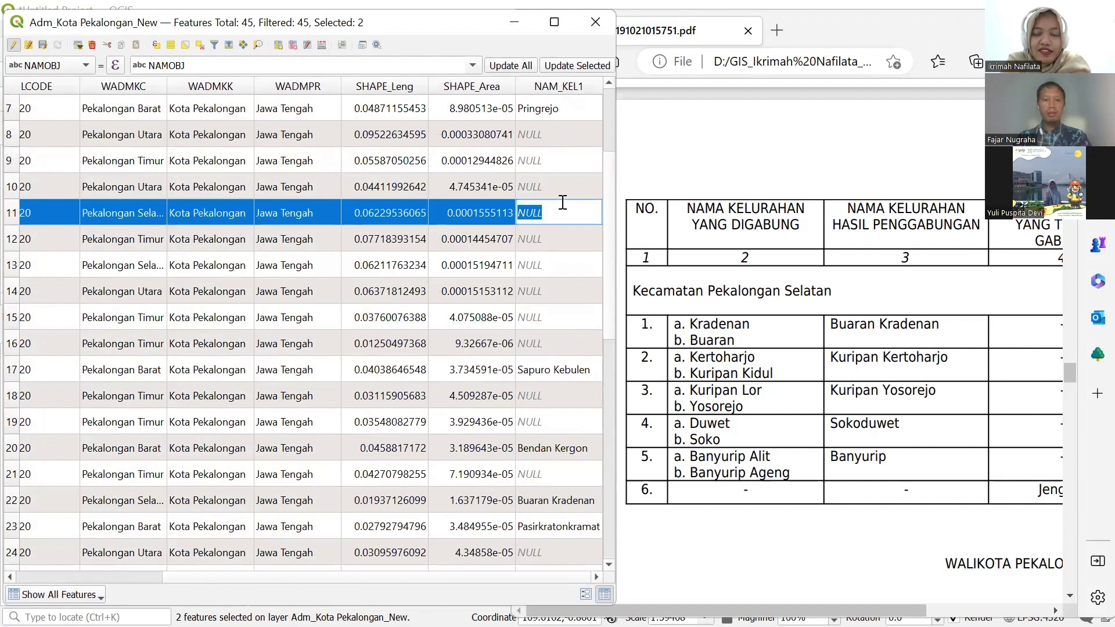
{"action": "type", "text": "Su"}
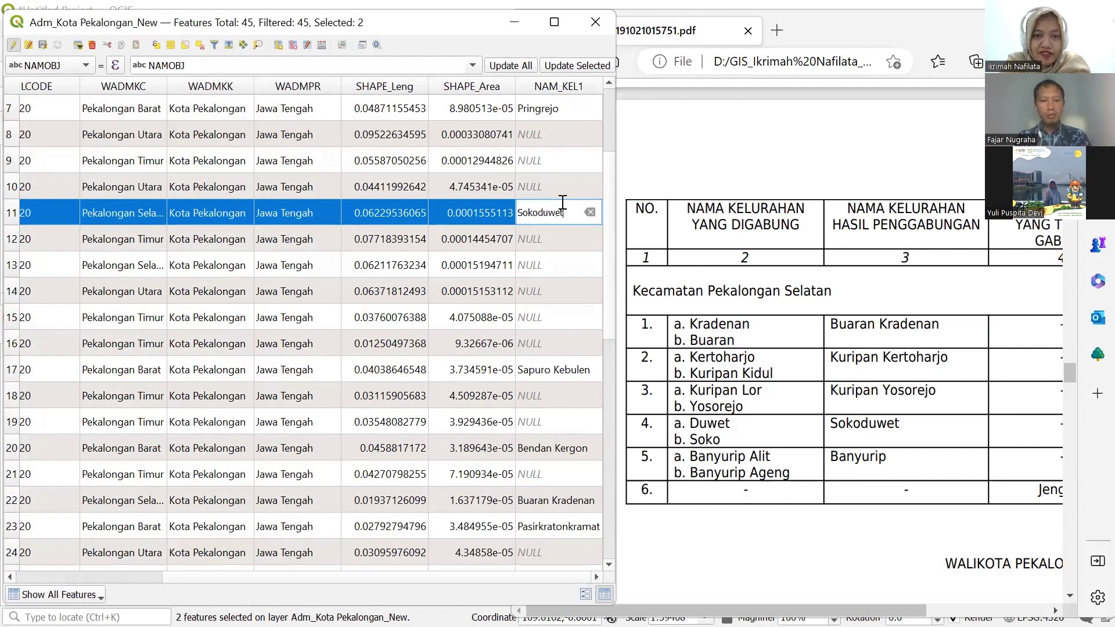
{"action": "double_click", "coordinate": [560, 233]}
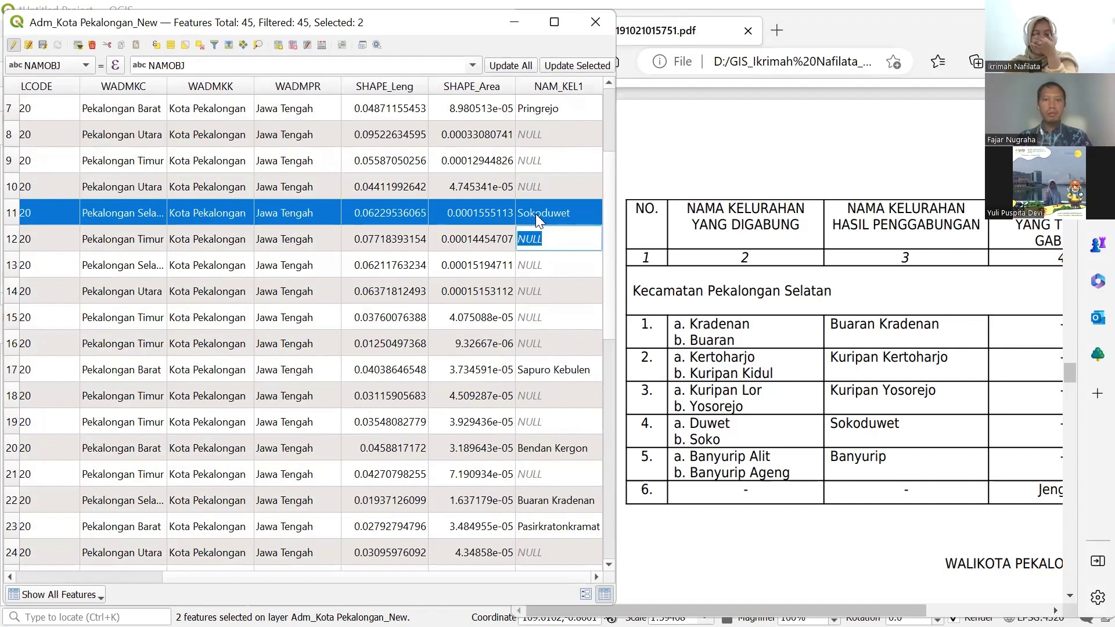
{"action": "double_click", "coordinate": [535, 213]}
{"action": "key", "text": "ctrl+c"}
{"action": "scroll", "coordinate": [570, 314], "scroll_direction": "down", "scroll_amount": 7}
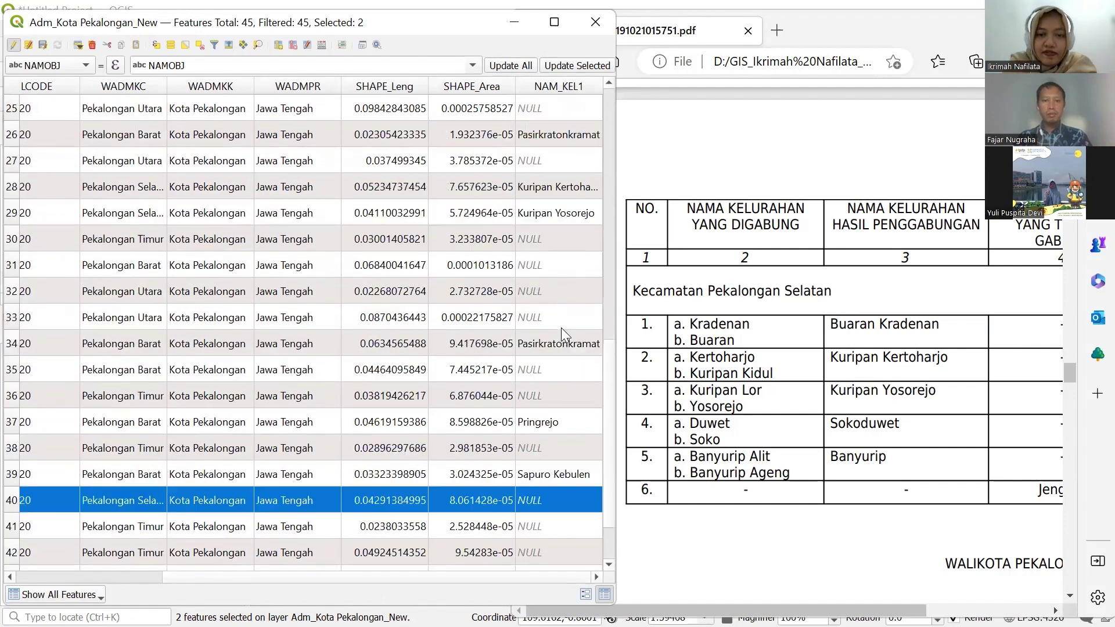
{"action": "double_click", "coordinate": [530, 427]}
{"action": "key", "text": "ctrl+v"}
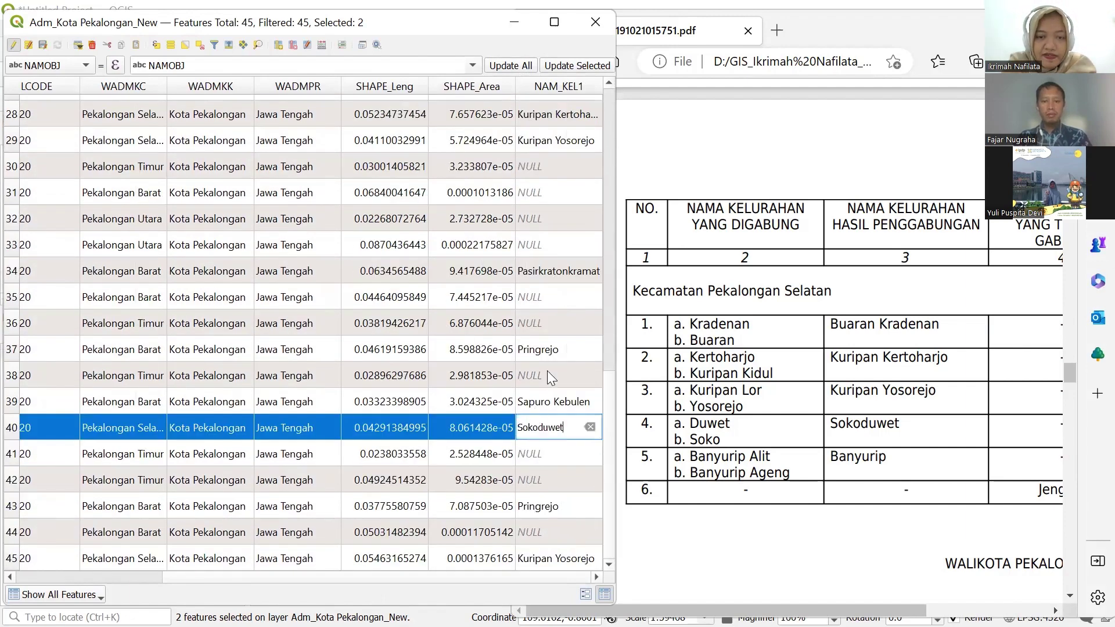
{"action": "double_click", "coordinate": [570, 350]}
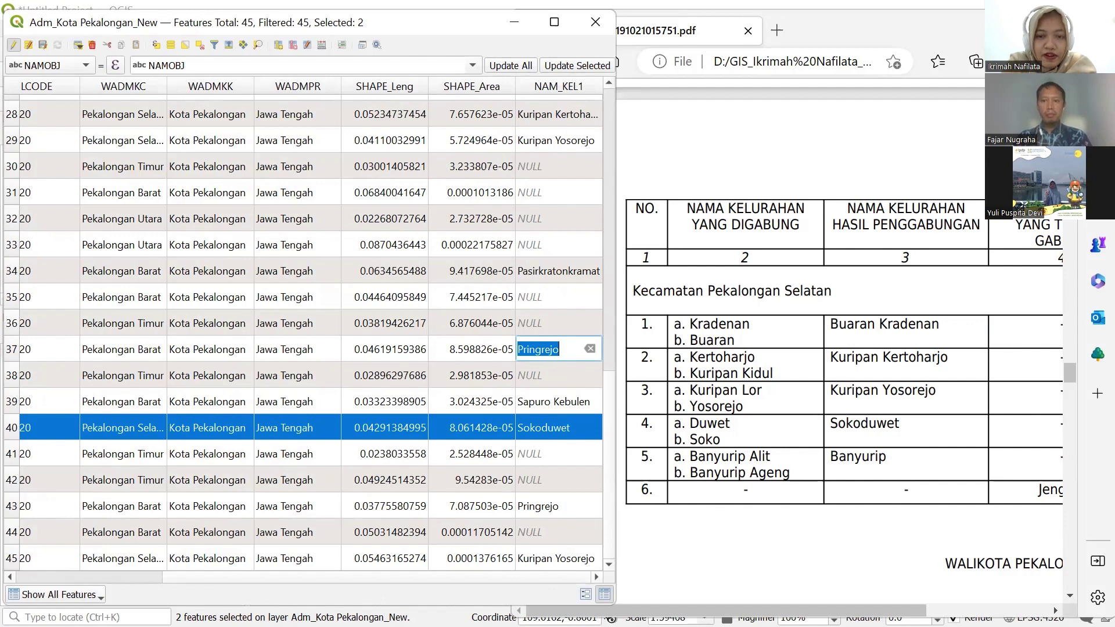
Select the Banyuuripageng and Banyuuripalit rows together in place of the previous selection.
{"action": "left_click", "coordinate": [127, 575]}
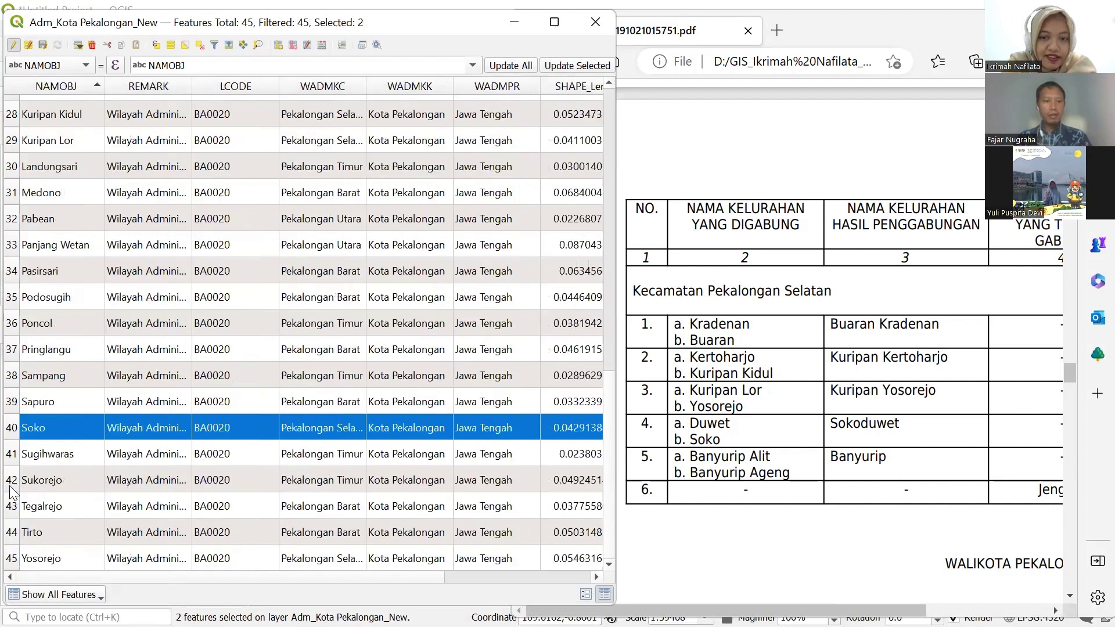
{"action": "scroll", "coordinate": [27, 128], "scroll_direction": "up", "scroll_amount": 4}
{"action": "scroll", "coordinate": [27, 128], "scroll_direction": "up", "scroll_amount": 5}
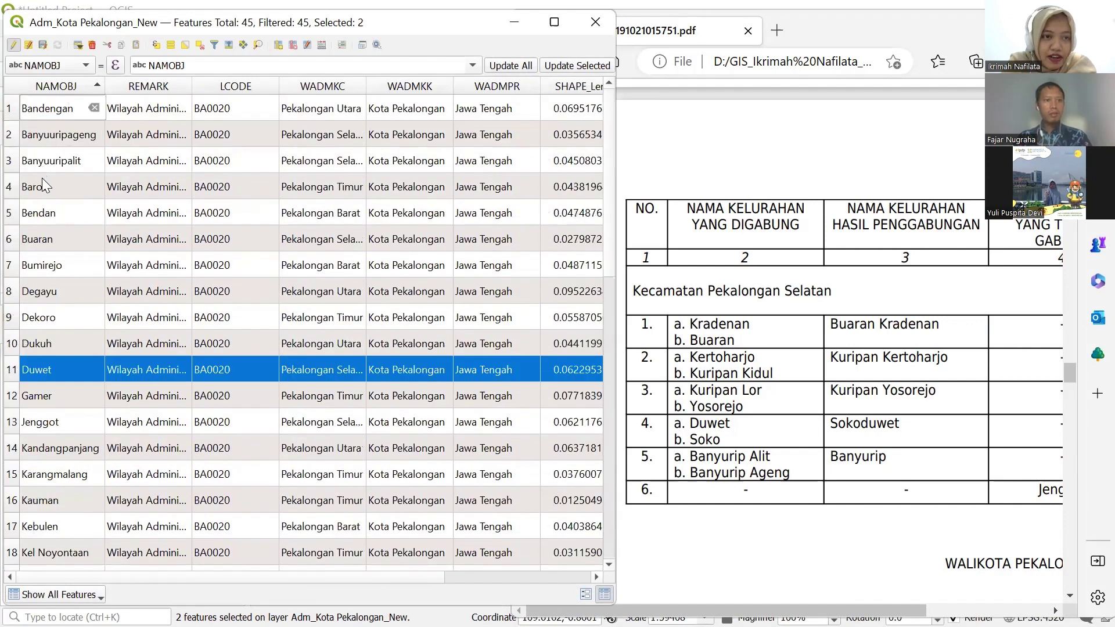
{"action": "left_click", "coordinate": [12, 168]}
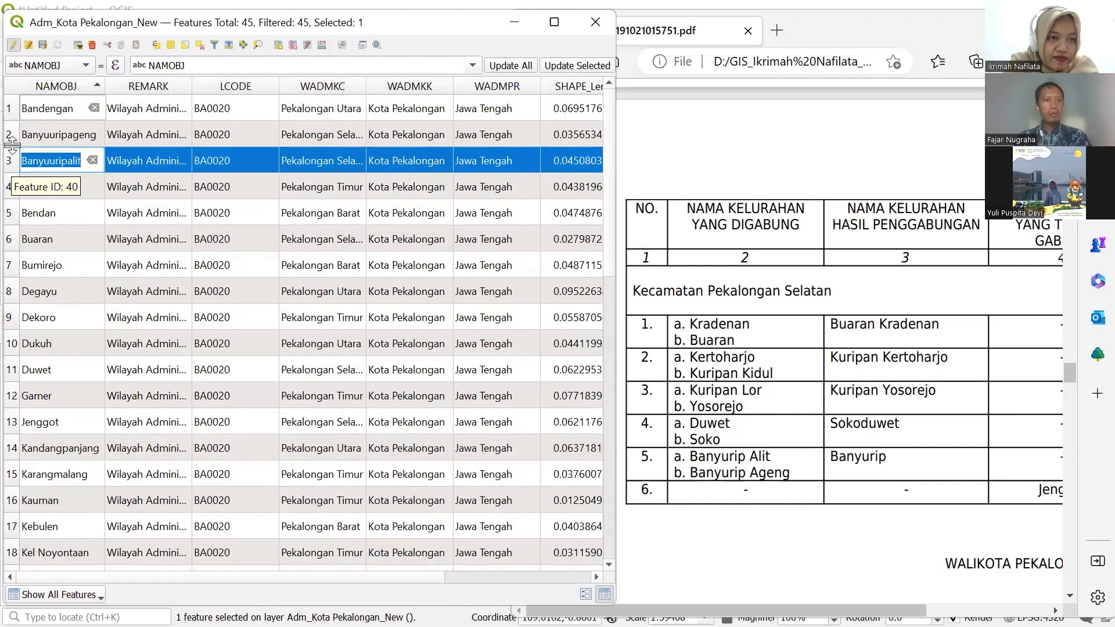
{"action": "left_click", "coordinate": [11, 139], "text": "shift"}
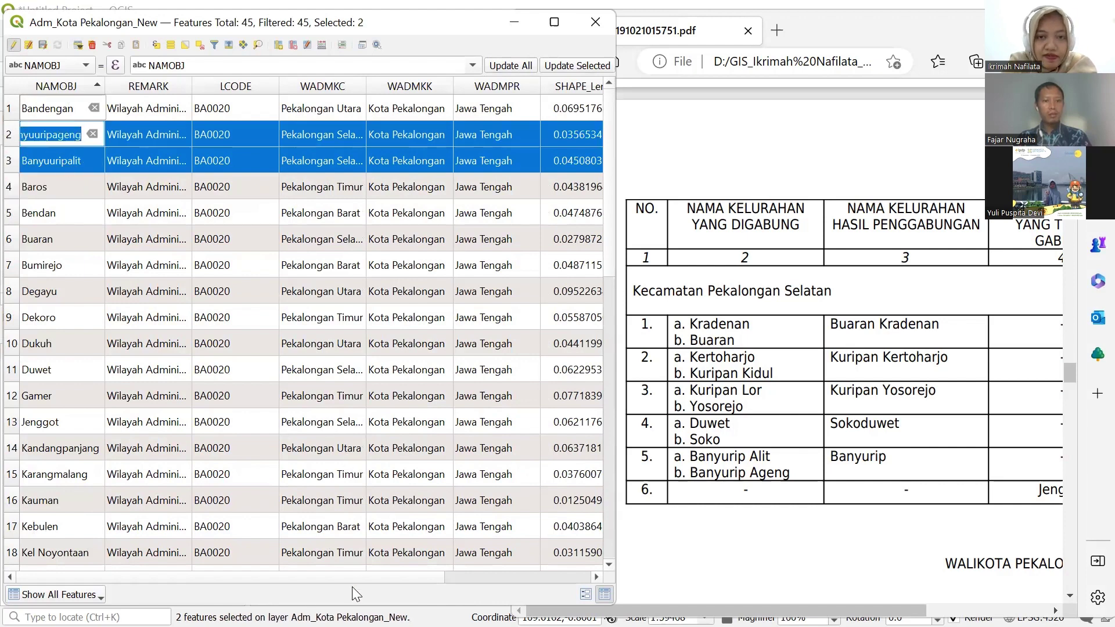
Set NAM_KEL1 to Banyurip for both the Banyuuripageng and Banyuuripalit rows.
{"action": "left_click_drag", "start_coordinate": [354, 577], "coordinate": [525, 581]}
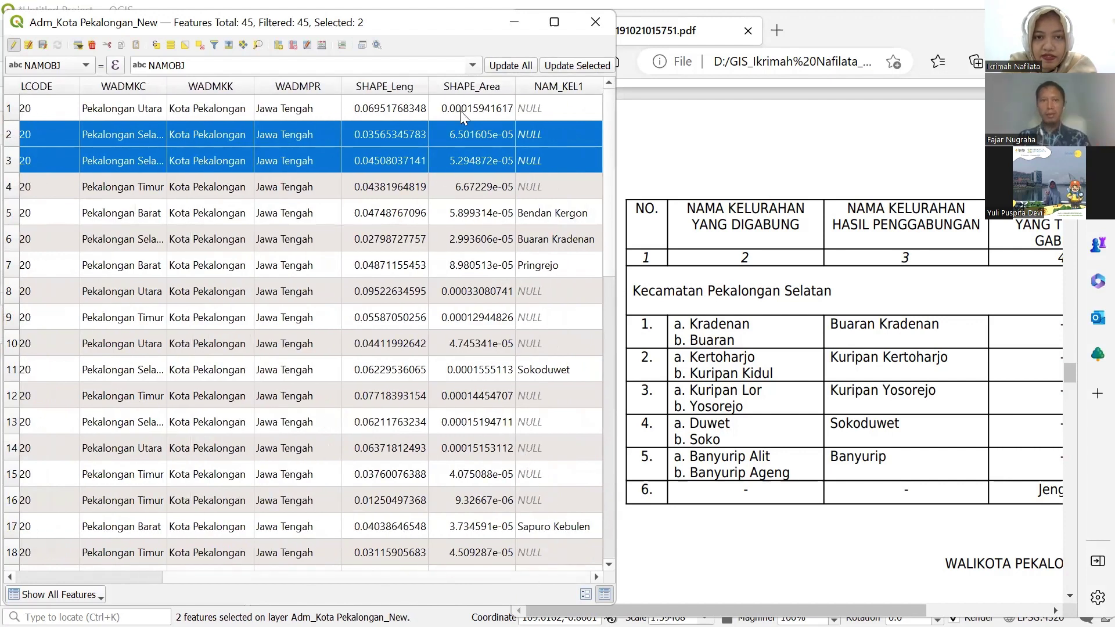
{"action": "left_click", "coordinate": [529, 134]}
{"action": "type", "text": "Ba"}
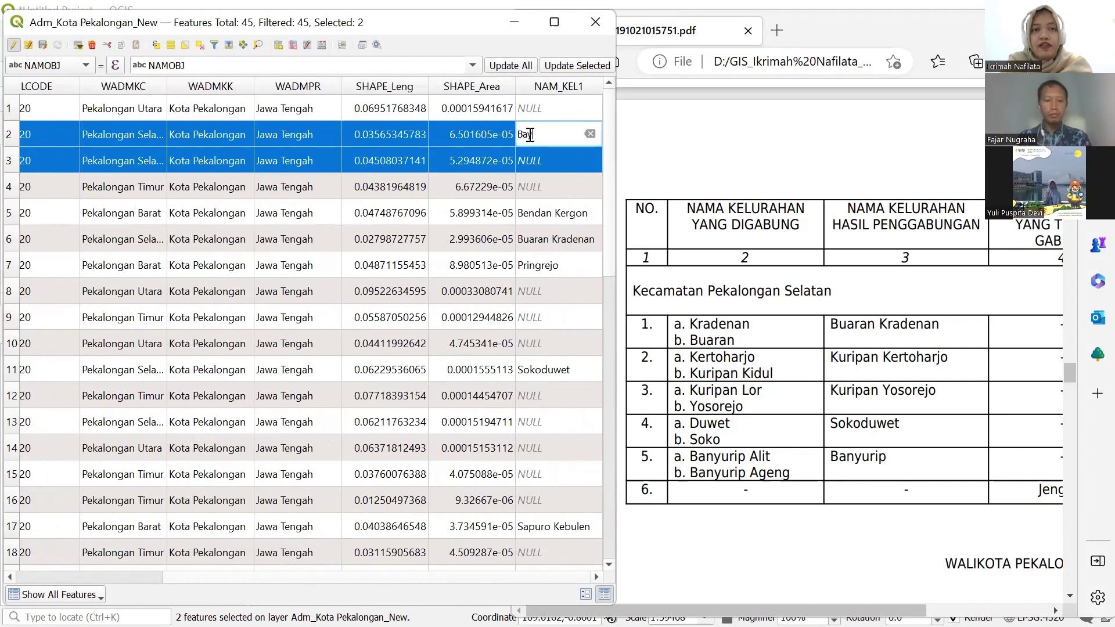
{"action": "type", "text": "nyur"}
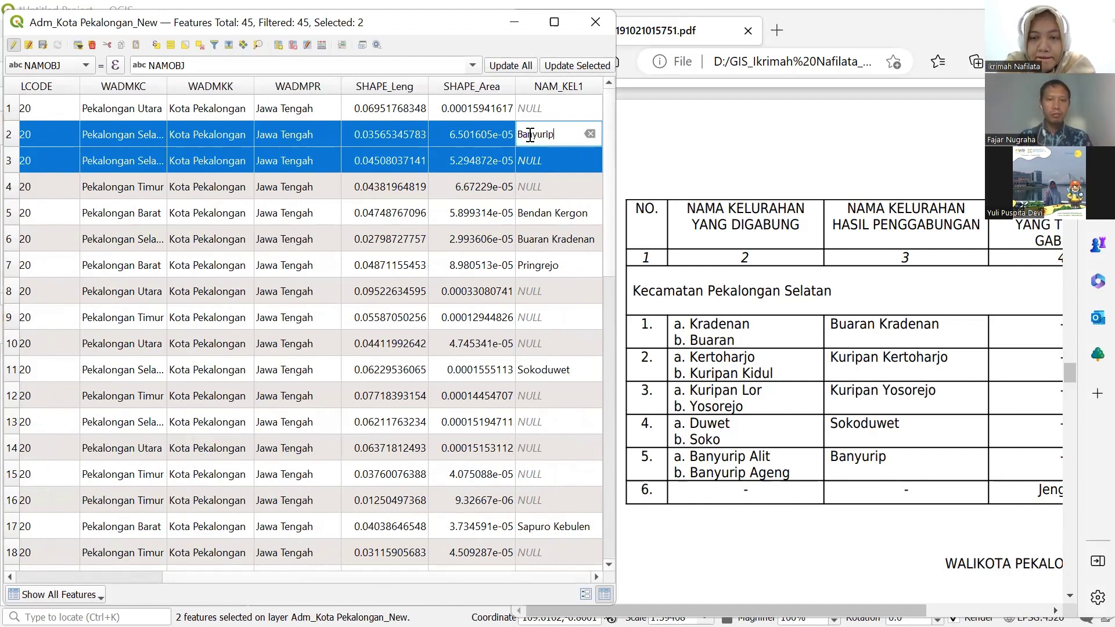
{"action": "type", "text": "ip"}
{"action": "double_click", "coordinate": [533, 130]}
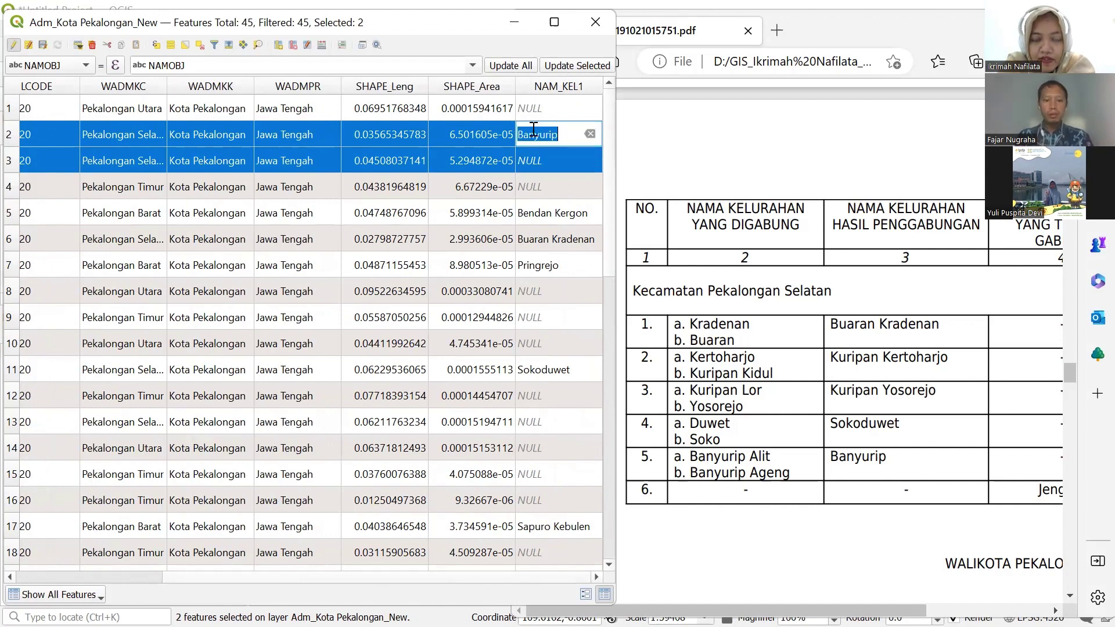
{"action": "key", "text": "ctrl+c"}
{"action": "left_click", "coordinate": [530, 161]}
{"action": "key", "text": "ctrl+v"}
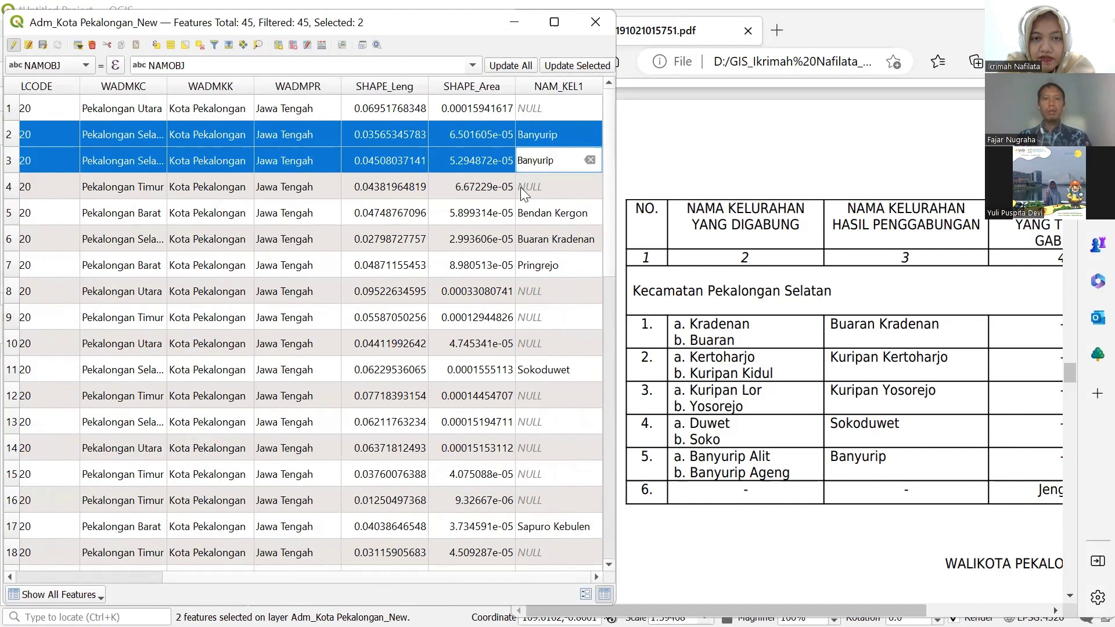
{"action": "left_click", "coordinate": [781, 319]}
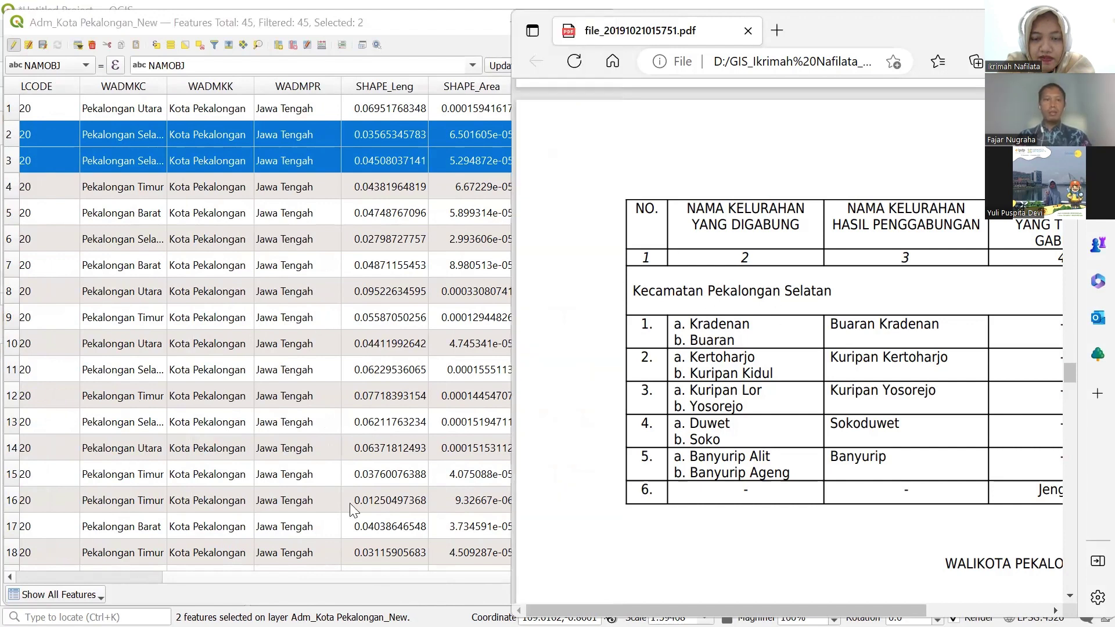
Sort the attribute table by WADMKC in ascending order and review the Pekalongan Selatan villages against the PDF table.
{"action": "left_click_drag", "start_coordinate": [337, 578], "coordinate": [58, 576]}
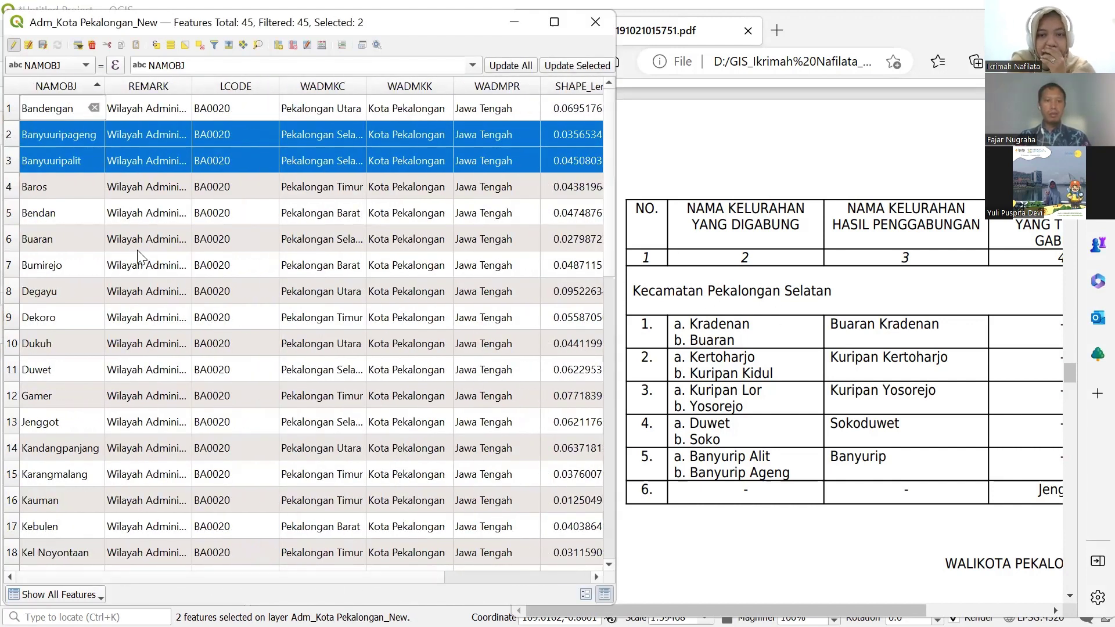
{"action": "left_click", "coordinate": [336, 87]}
{"action": "scroll", "coordinate": [318, 389], "scroll_direction": "down", "scroll_amount": 2}
{"action": "scroll", "coordinate": [318, 386], "scroll_direction": "down", "scroll_amount": 2}
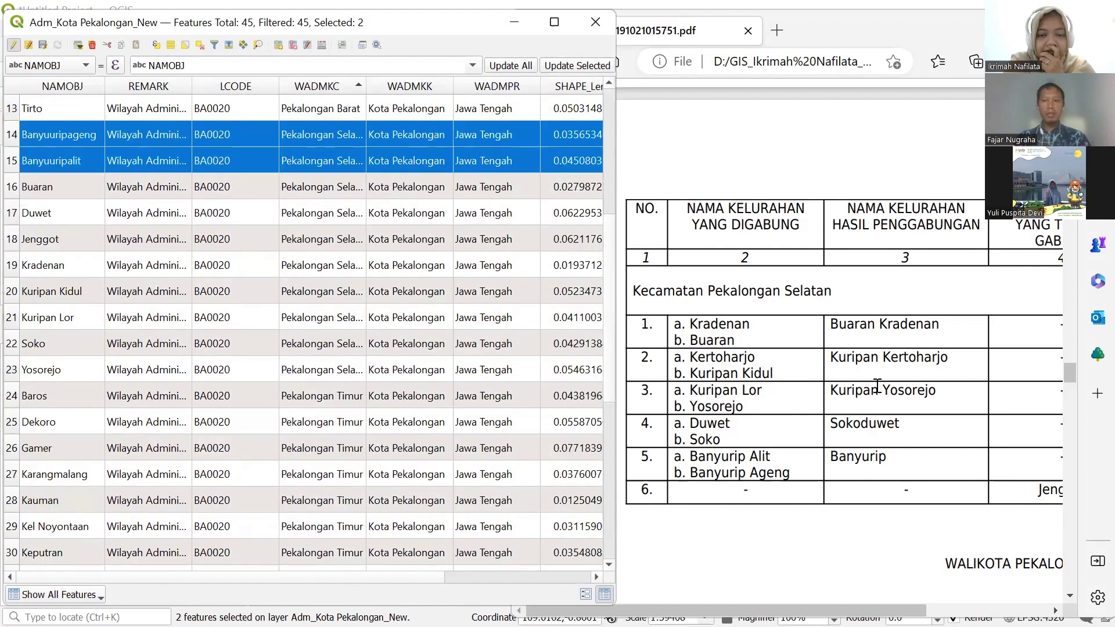
Select the Landungsari and Kel Noyontaan rows together, following the Kecamatan Pekalongan Timur table in the PDF.
{"action": "scroll", "coordinate": [834, 383], "scroll_direction": "down", "scroll_amount": 10}
{"action": "scroll", "coordinate": [834, 383], "scroll_direction": "down", "scroll_amount": 2}
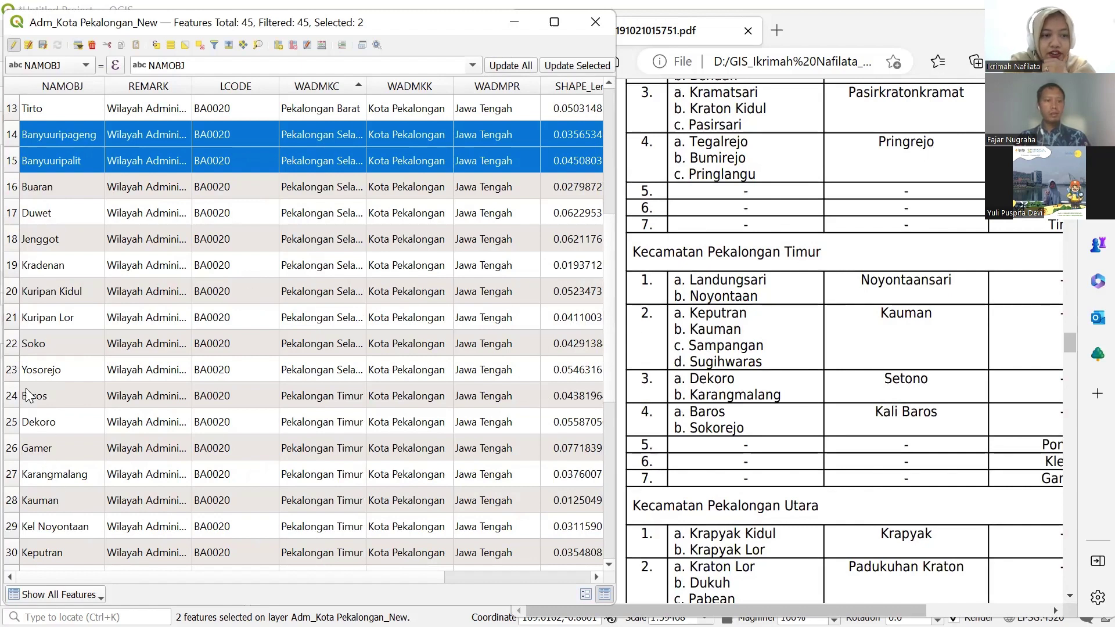
{"action": "scroll", "coordinate": [27, 397], "scroll_direction": "down", "scroll_amount": 2}
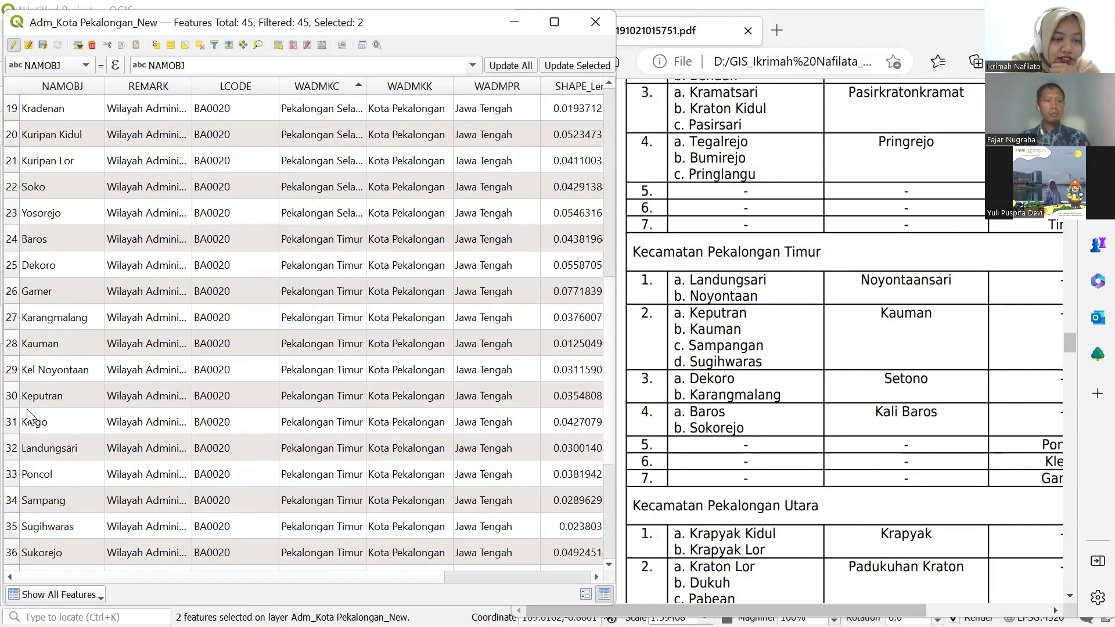
{"action": "left_click", "coordinate": [10, 454]}
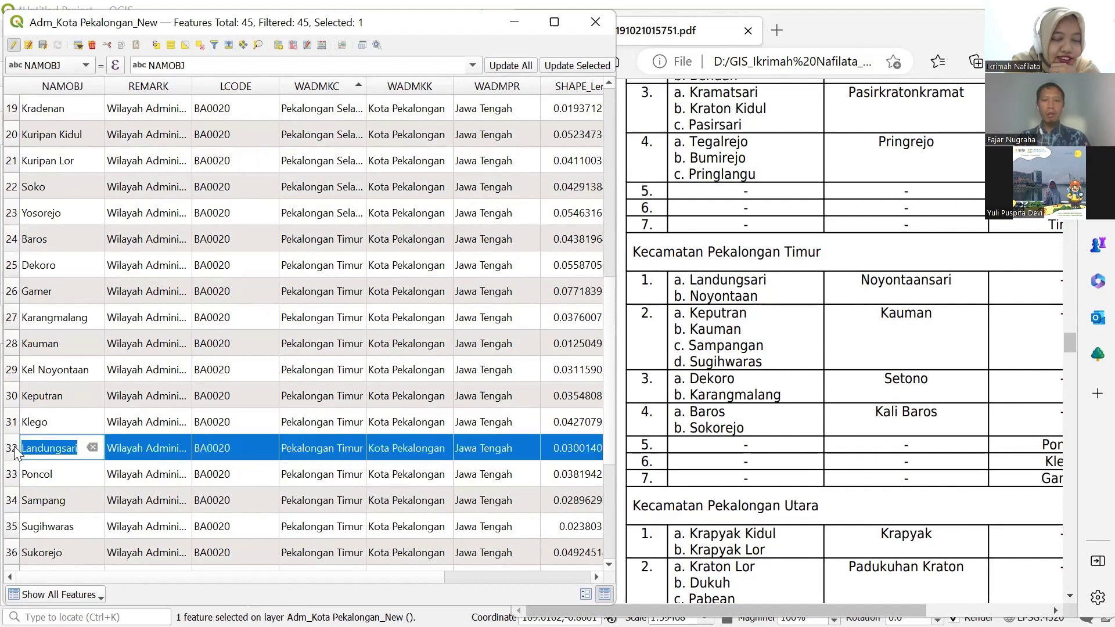
{"action": "double_click", "coordinate": [55, 442]}
{"action": "scroll", "coordinate": [55, 438], "scroll_direction": "down", "scroll_amount": 1}
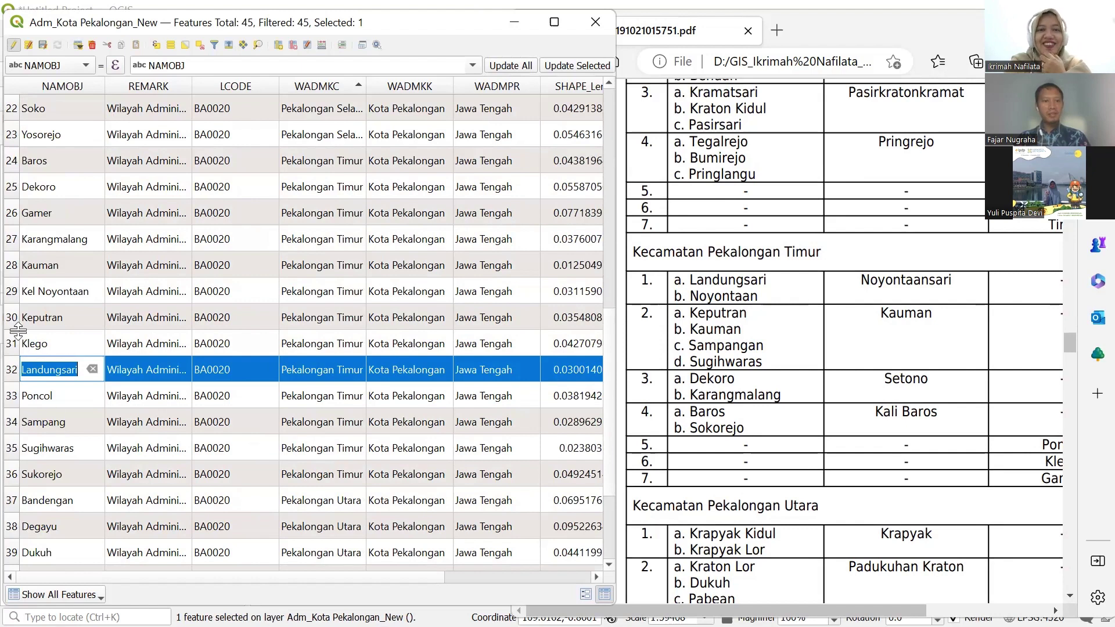
{"action": "left_click", "coordinate": [13, 292], "text": "ctrl"}
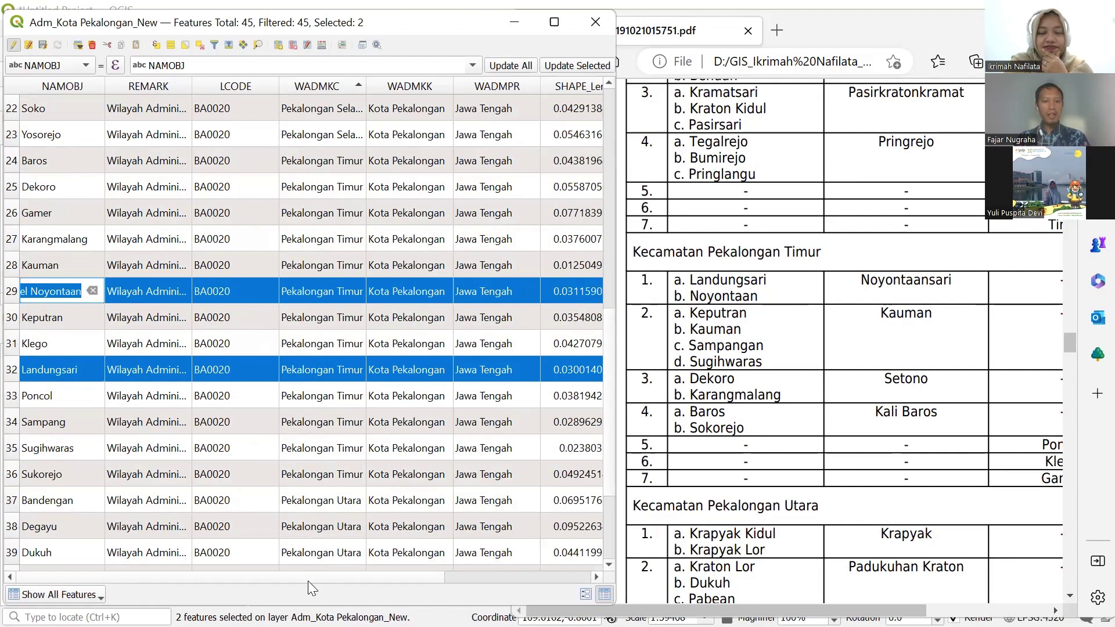
Set NAM_KEL1 to Noyontaansari for both the Kel Noyontaan and Landungsari rows.
{"action": "left_click_drag", "start_coordinate": [312, 580], "coordinate": [527, 583]}
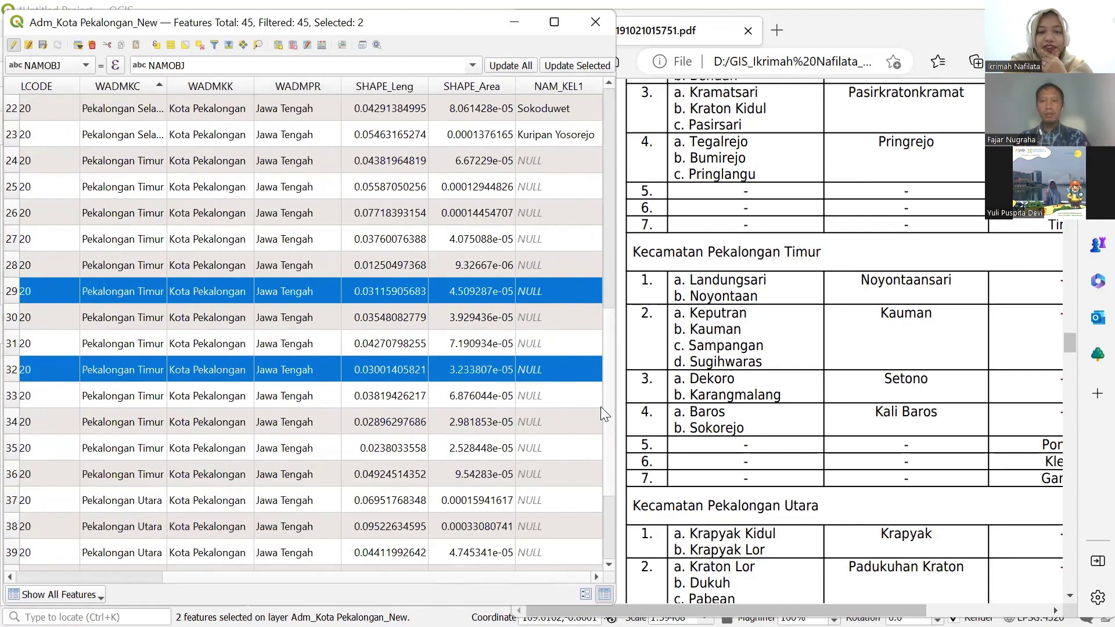
{"action": "double_click", "coordinate": [550, 288]}
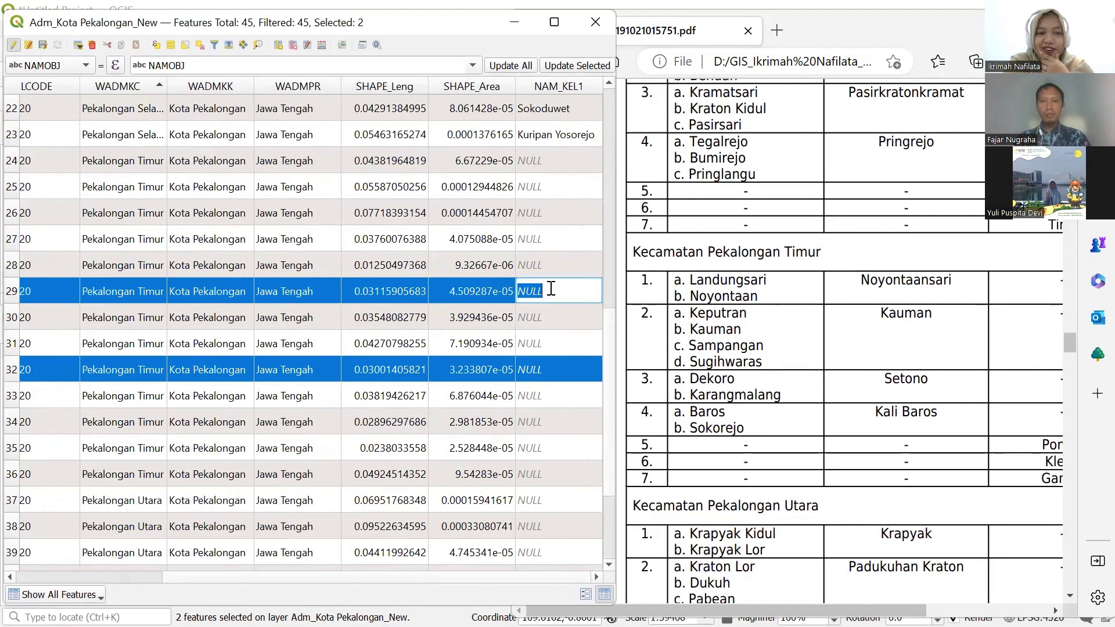
{"action": "type", "text": "Noyo"}
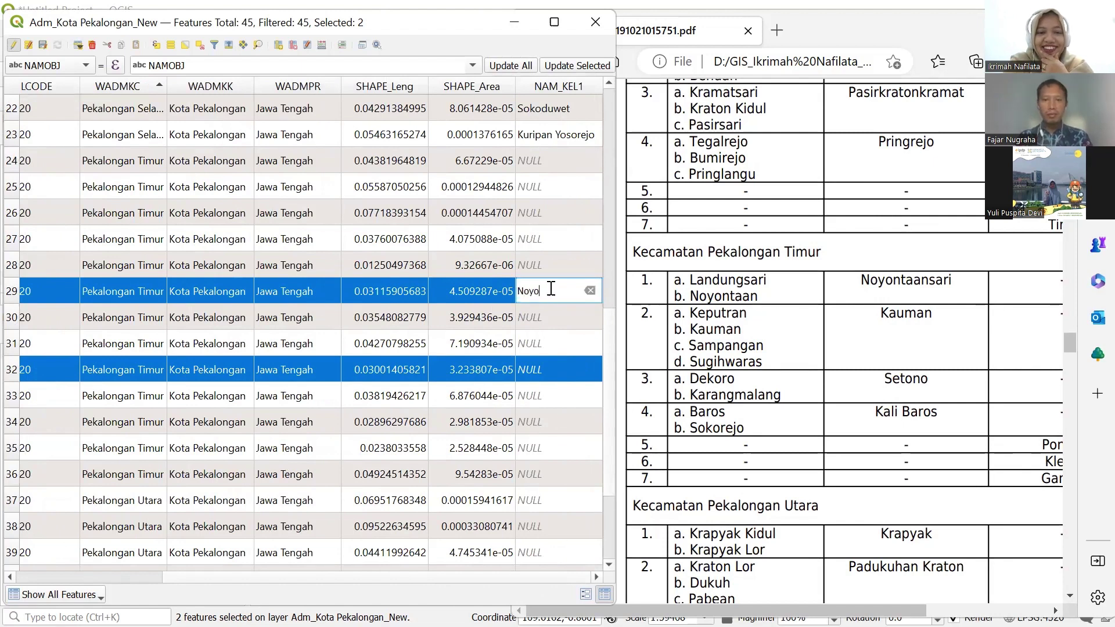
{"action": "type", "text": "nta"}
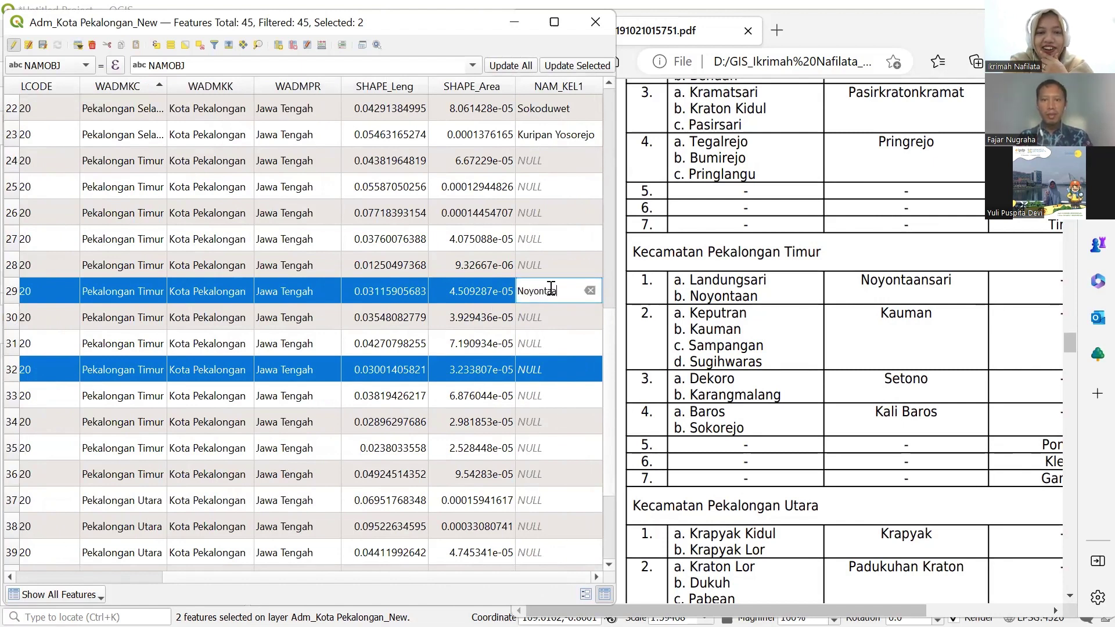
{"action": "type", "text": "ansari"}
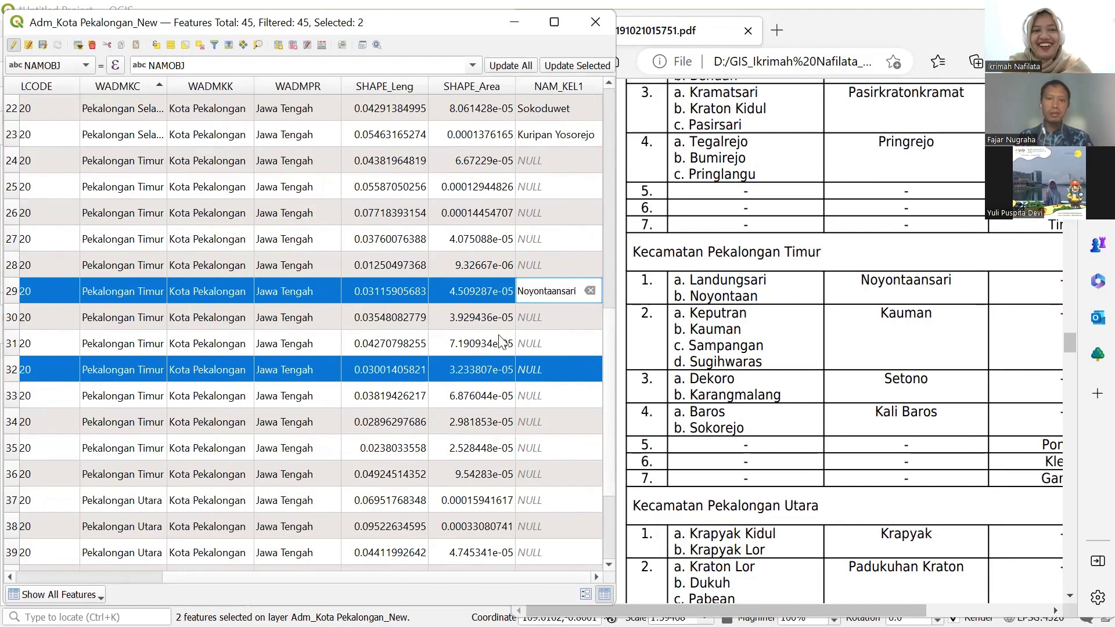
{"action": "double_click", "coordinate": [548, 289]}
{"action": "key", "text": "ctrl+c"}
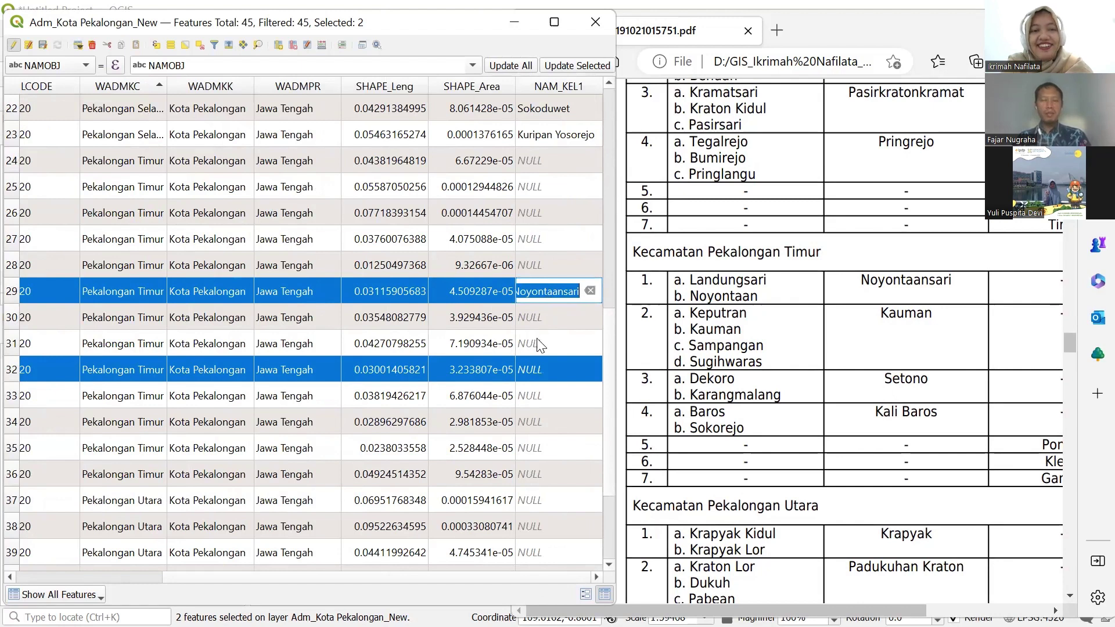
{"action": "double_click", "coordinate": [530, 371]}
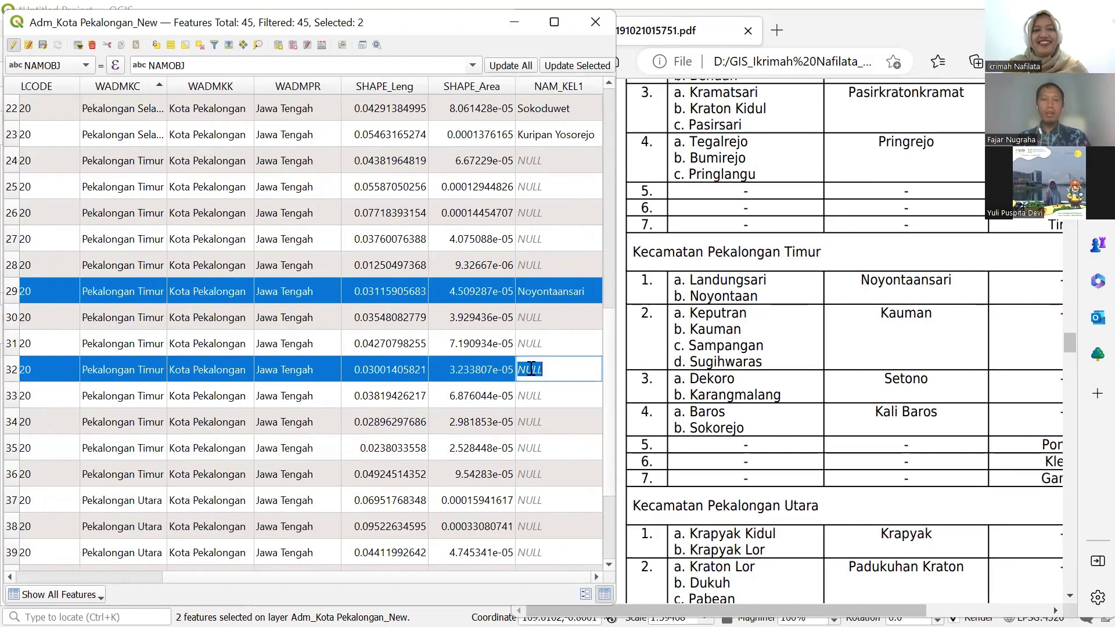
{"action": "key", "text": "ctrl+v"}
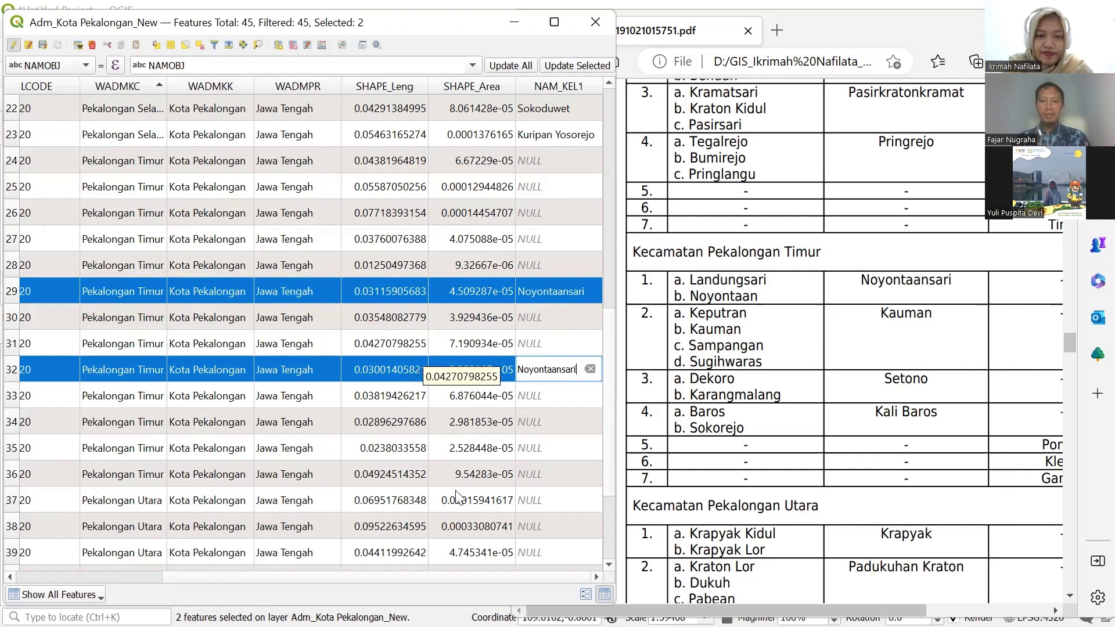
Sort the attribute table by NAMOBJ in ascending order.
{"action": "left_click_drag", "start_coordinate": [373, 579], "coordinate": [145, 572]}
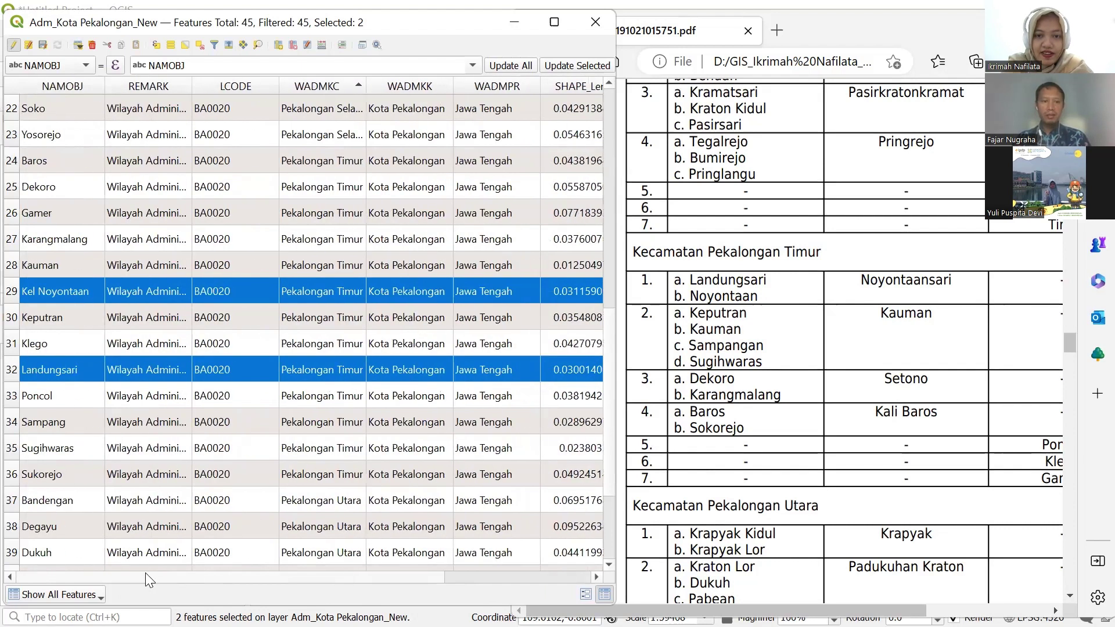
{"action": "left_click", "coordinate": [54, 88]}
{"action": "scroll", "coordinate": [58, 283], "scroll_direction": "up", "scroll_amount": 1}
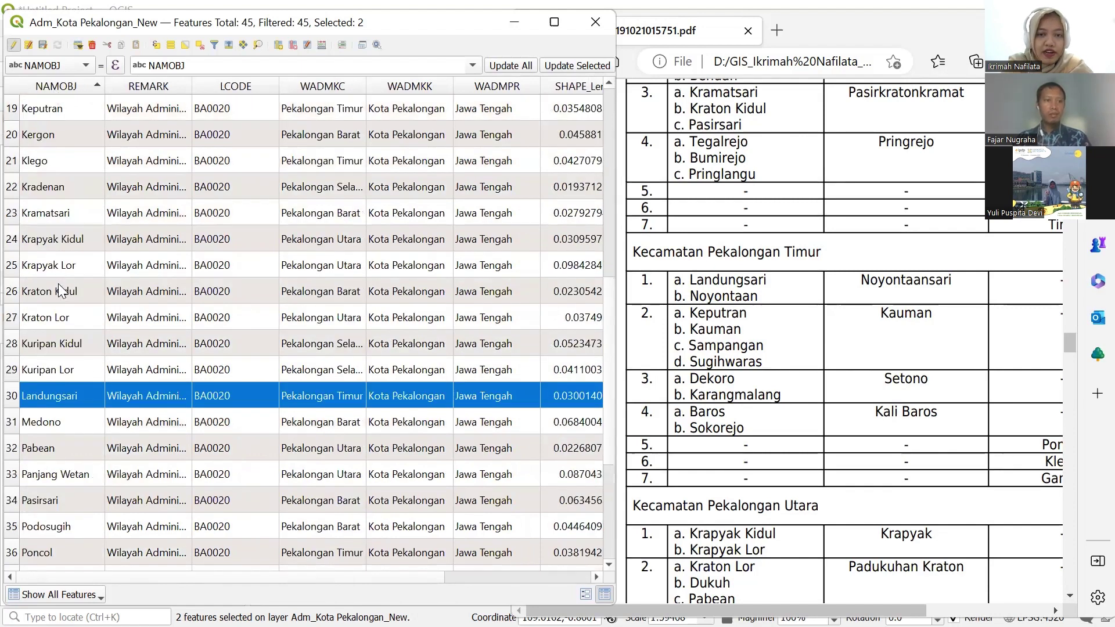
{"action": "scroll", "coordinate": [45, 261], "scroll_direction": "up", "scroll_amount": 1}
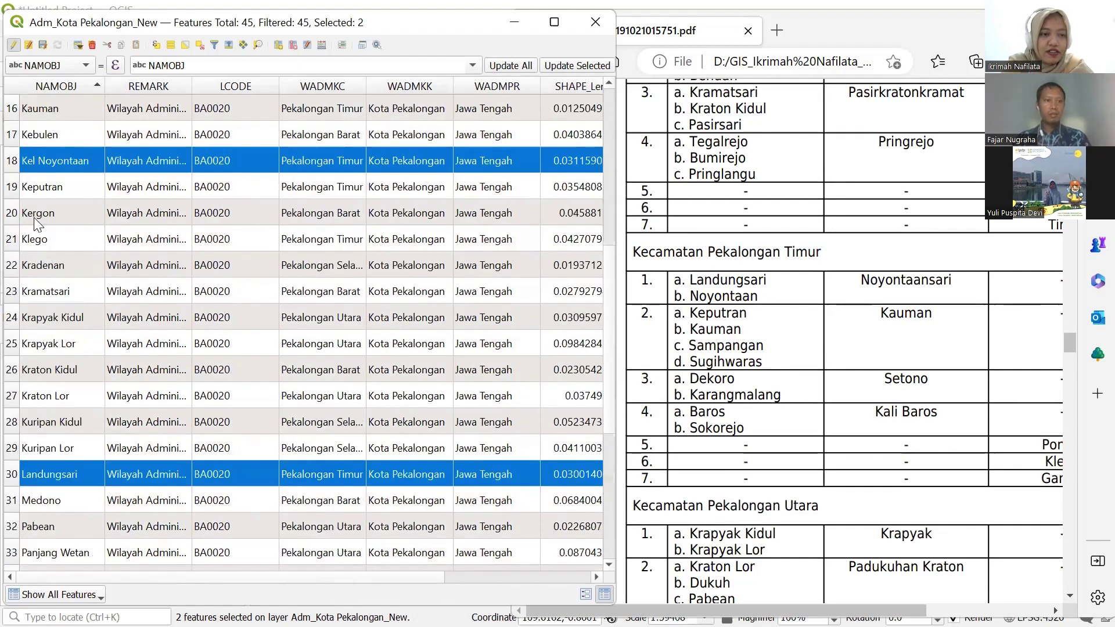
Select the Keputran, Kauman, Sampang and Sugihwaras rows together in place of the previous selection.
{"action": "double_click", "coordinate": [17, 187]}
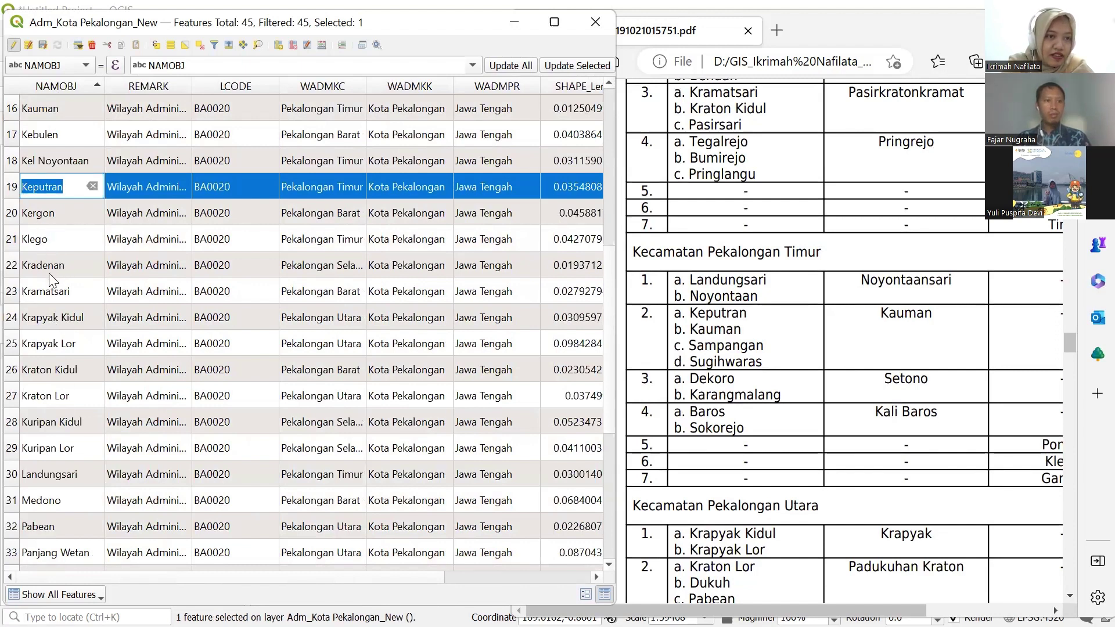
{"action": "scroll", "coordinate": [51, 296], "scroll_direction": "up", "scroll_amount": 2}
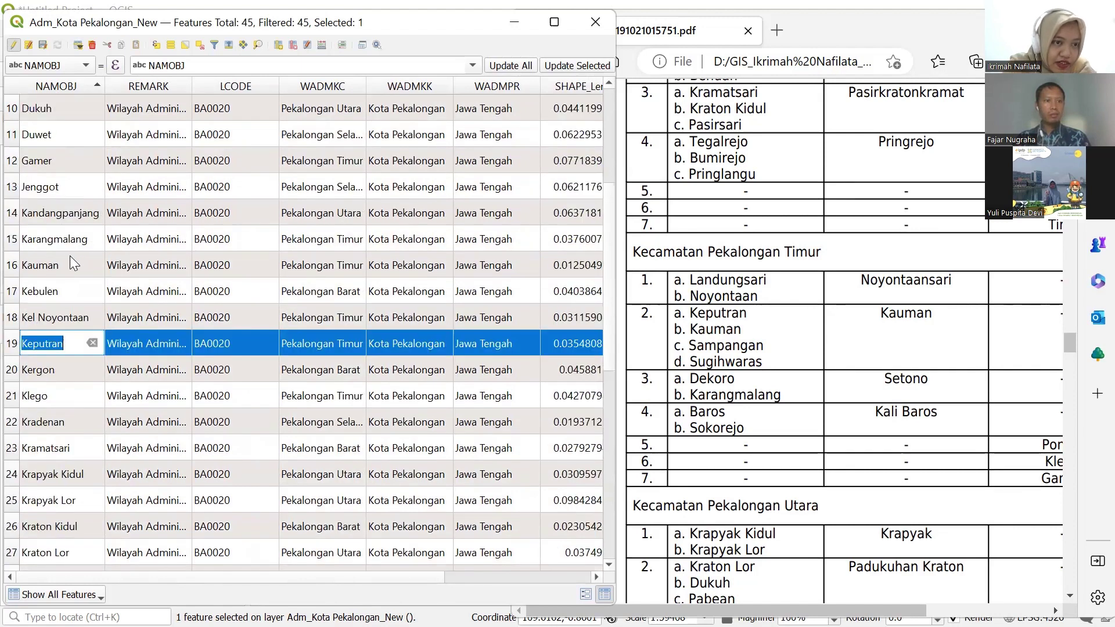
{"action": "left_click", "coordinate": [10, 266], "text": "ctrl"}
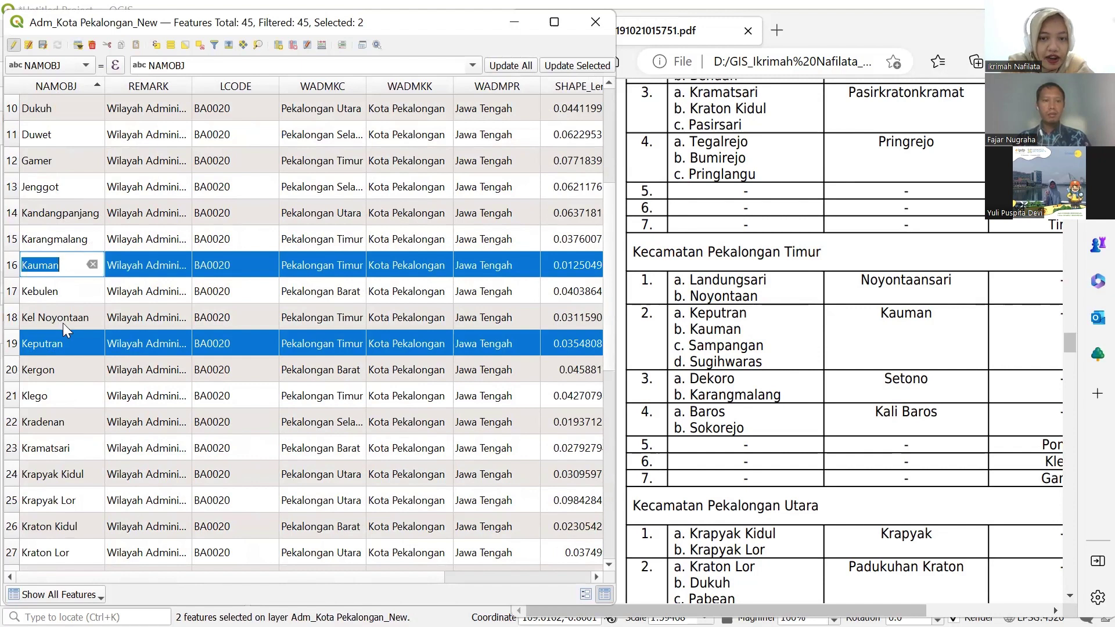
{"action": "scroll", "coordinate": [67, 351], "scroll_direction": "down", "scroll_amount": 2}
{"action": "scroll", "coordinate": [67, 350], "scroll_direction": "down", "scroll_amount": 4}
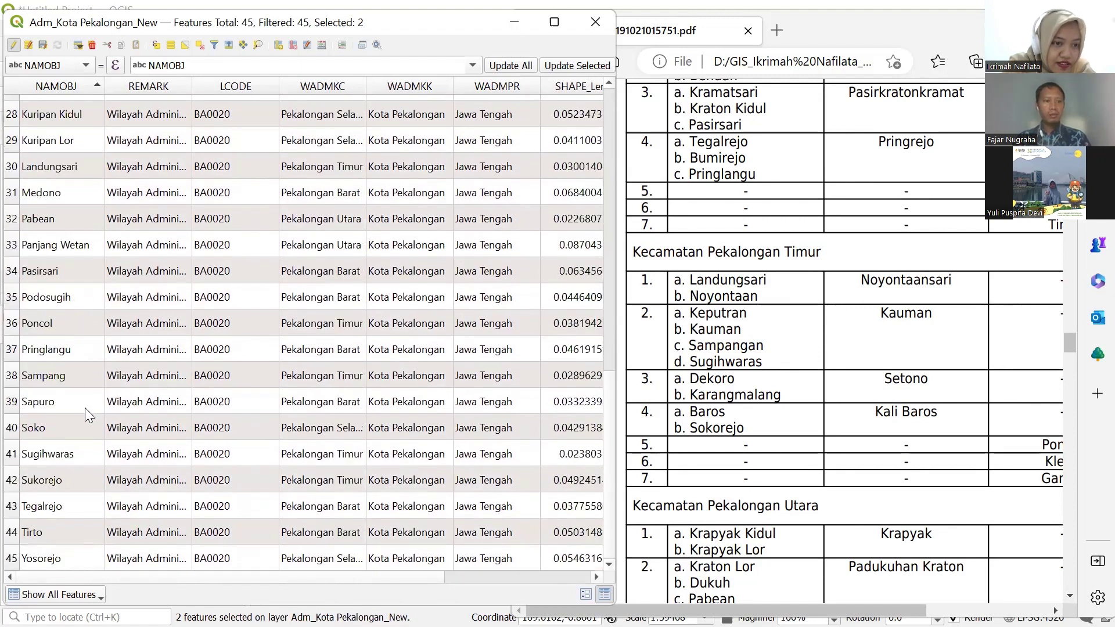
{"action": "left_click", "coordinate": [12, 376], "text": "ctrl"}
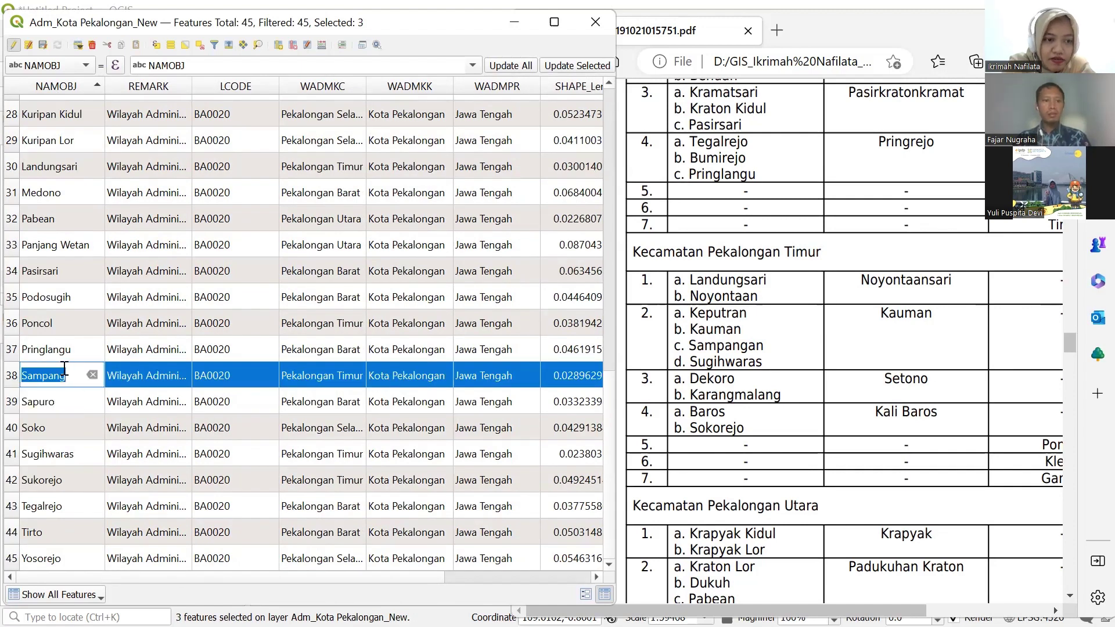
{"action": "key", "text": "Escape"}
{"action": "left_click", "coordinate": [12, 454], "text": "ctrl"}
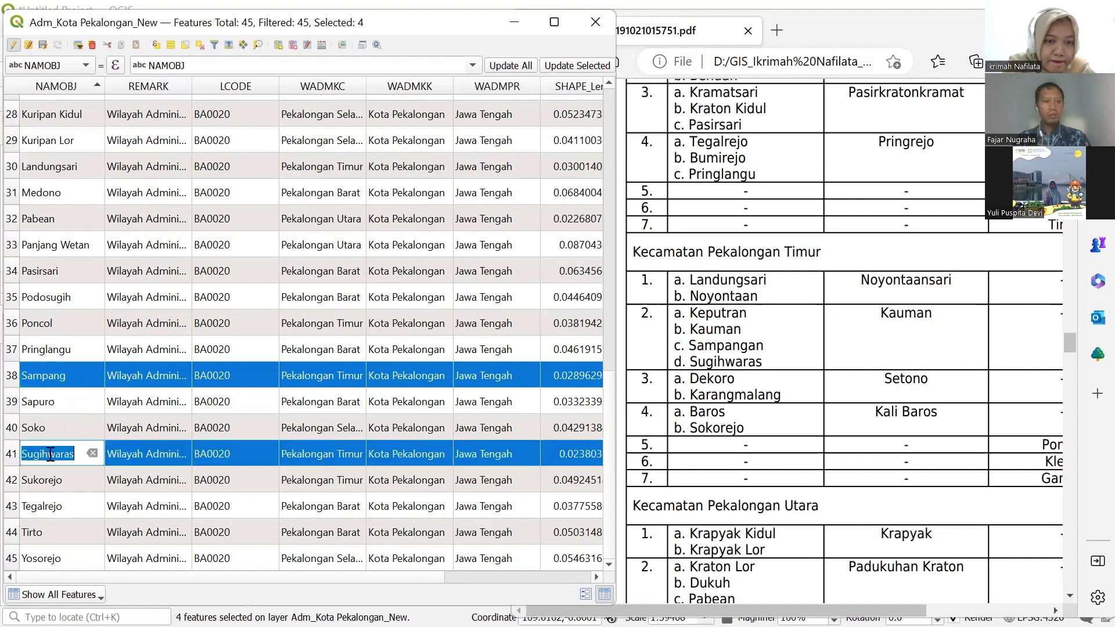
Set NAM_KEL1 to Kauman for the Sugihwaras and Sampang rows.
{"action": "left_click_drag", "start_coordinate": [235, 576], "coordinate": [488, 578]}
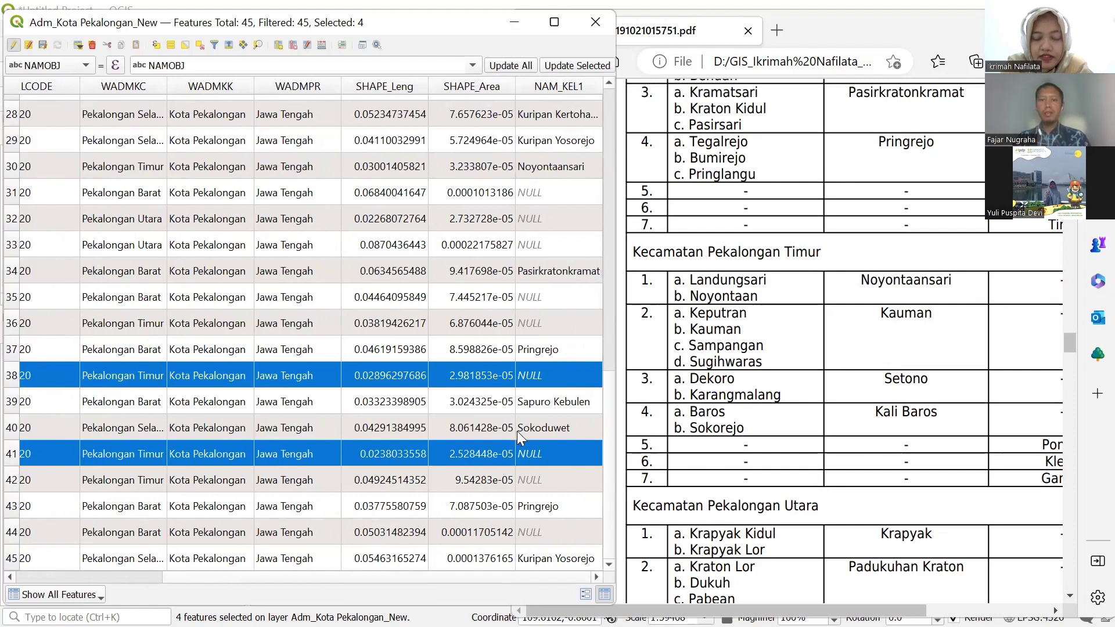
{"action": "double_click", "coordinate": [539, 453]}
{"action": "type", "text": "Kauman"}
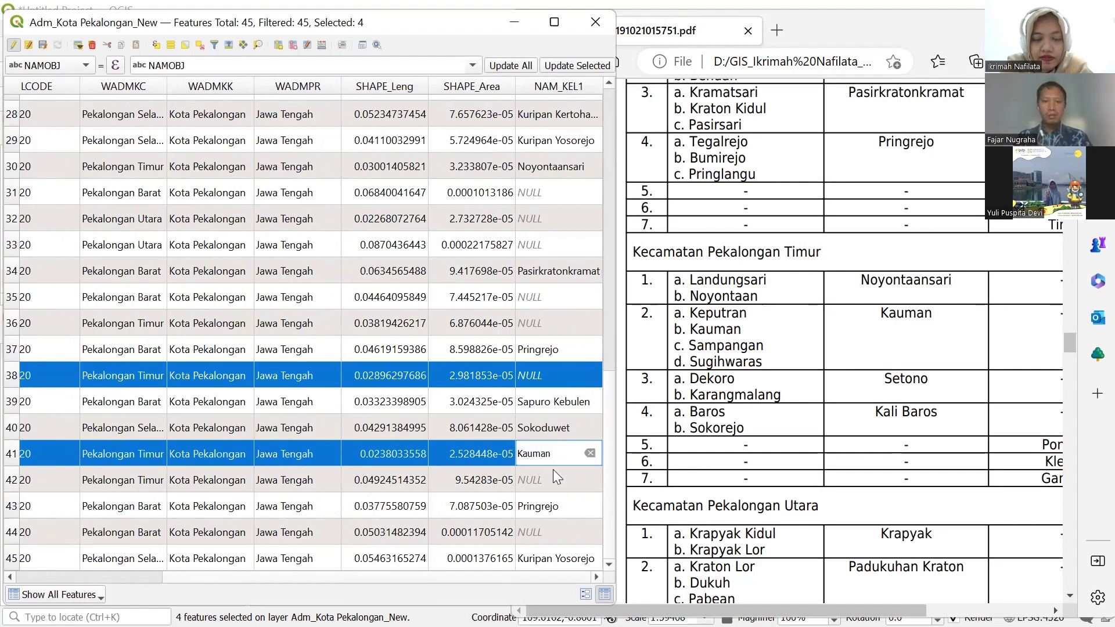
{"action": "double_click", "coordinate": [549, 472]}
{"action": "double_click", "coordinate": [549, 454]}
{"action": "key", "text": "ctrl+c"}
{"action": "double_click", "coordinate": [563, 375]}
{"action": "key", "text": "ctrl+v"}
Set NAM_KEL1 to Kauman for the Keputran and Kauman rows as well.
{"action": "scroll", "coordinate": [544, 316], "scroll_direction": "up", "scroll_amount": 2}
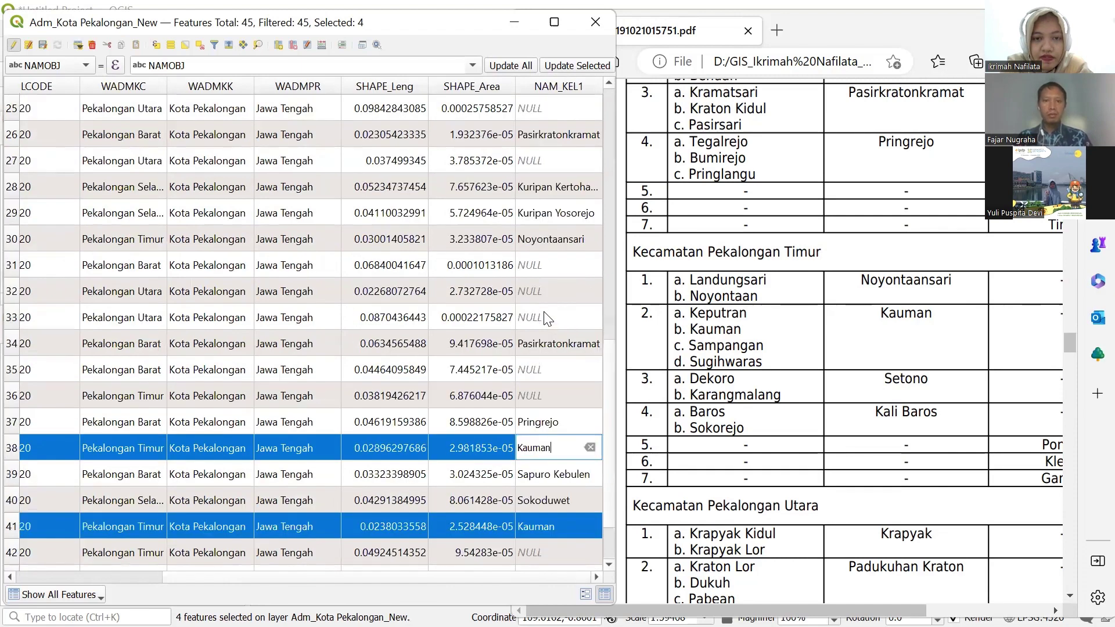
{"action": "scroll", "coordinate": [546, 337], "scroll_direction": "up", "scroll_amount": 5}
{"action": "double_click", "coordinate": [537, 419]}
{"action": "key", "text": "ctrl+v"}
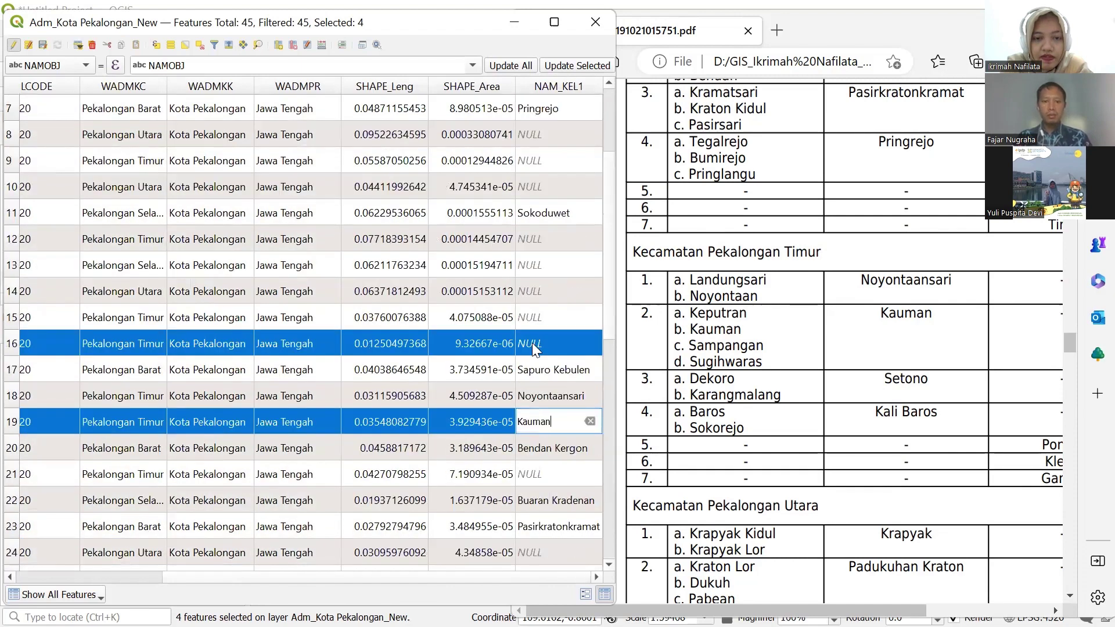
{"action": "double_click", "coordinate": [534, 343]}
{"action": "key", "text": "ctrl+v"}
{"action": "double_click", "coordinate": [530, 394]}
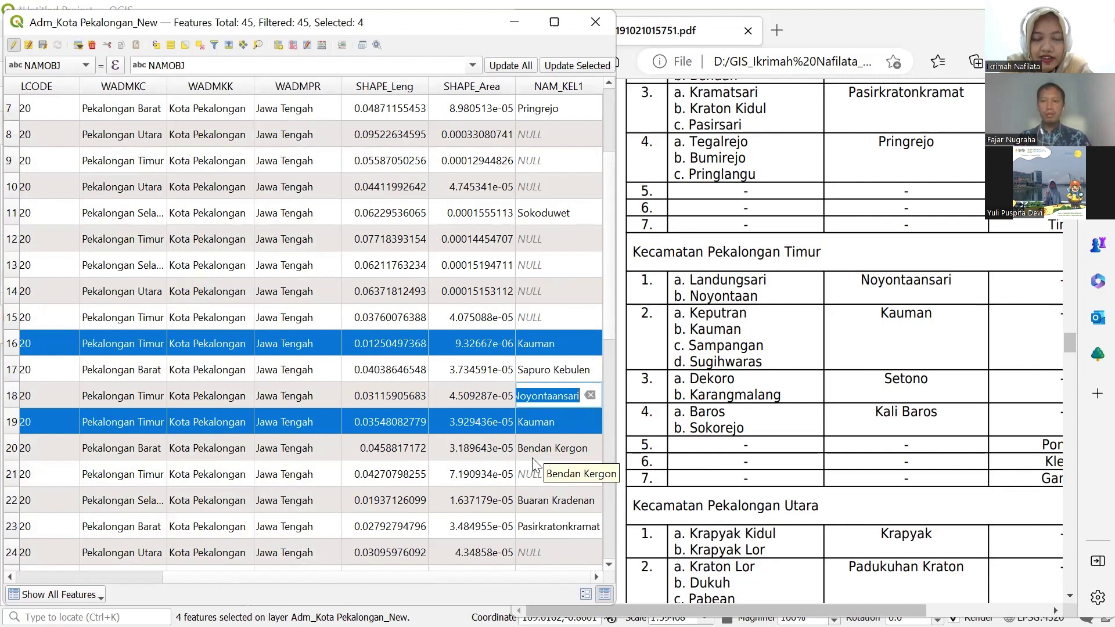
{"action": "key", "text": "Return"}
Select the Dekoro and Karangmalang rows together in place of the previous selection.
{"action": "left_click_drag", "start_coordinate": [280, 574], "coordinate": [126, 574]}
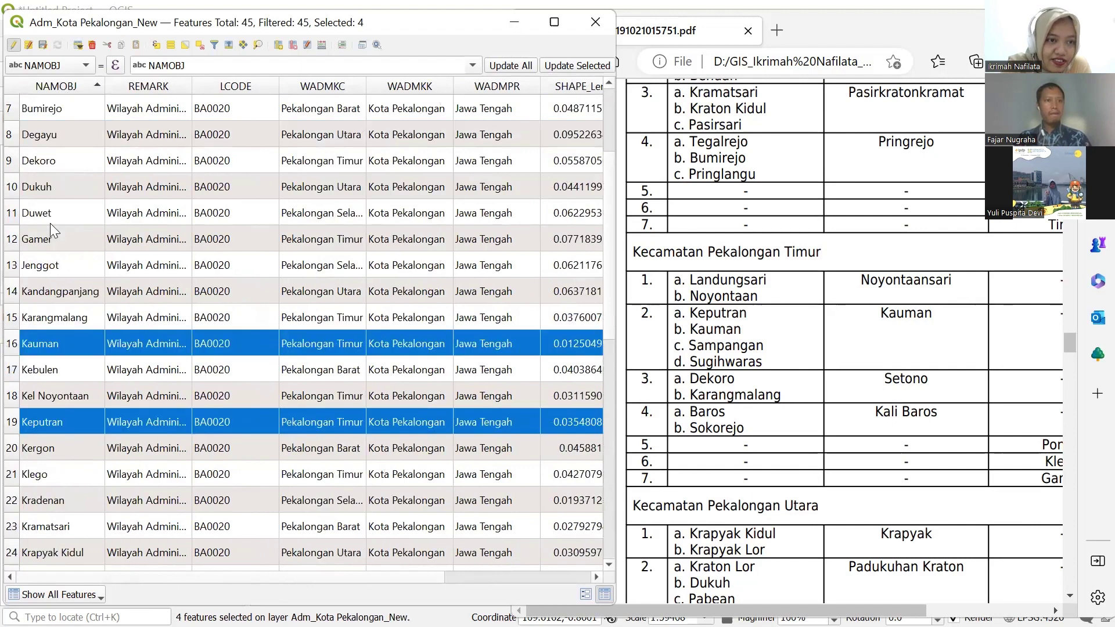
{"action": "left_click", "coordinate": [11, 161]}
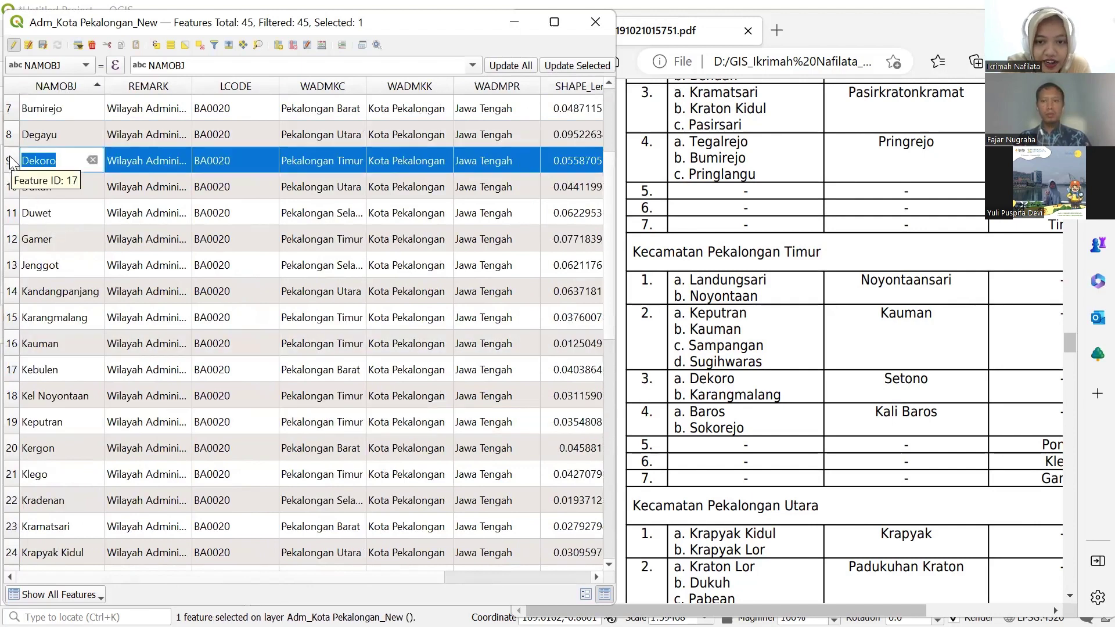
{"action": "left_click", "coordinate": [14, 316], "text": "ctrl"}
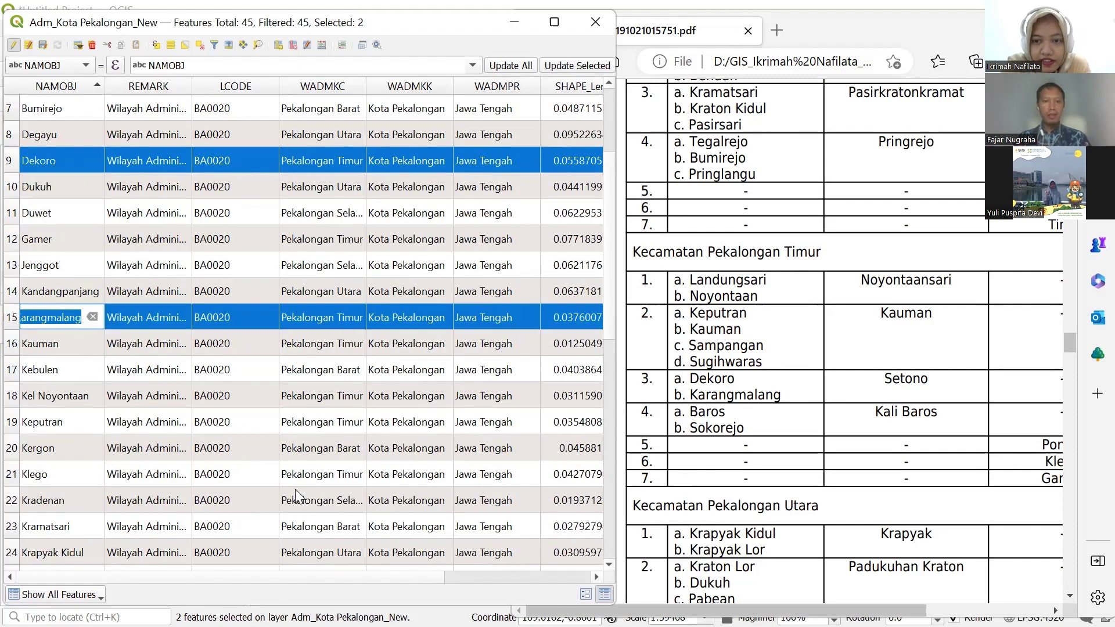
Set NAM_KEL1 to Setono for both the Dekoro and Karangmalang rows.
{"action": "left_click_drag", "start_coordinate": [350, 578], "coordinate": [540, 581]}
{"action": "left_click", "coordinate": [548, 158]}
{"action": "type", "text": "Se"}
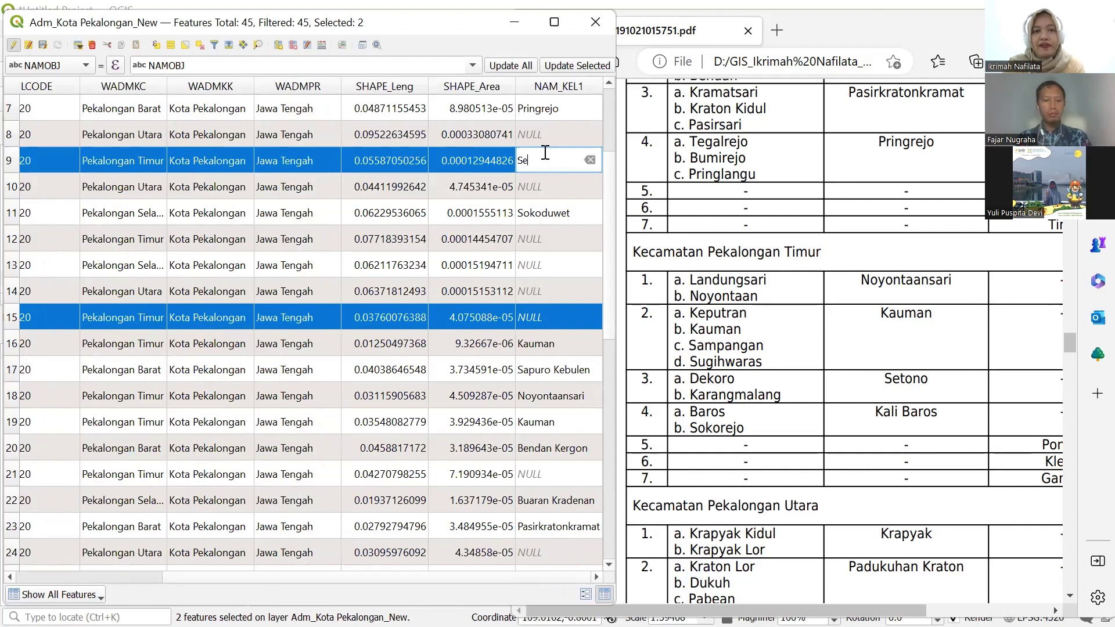
{"action": "type", "text": "tono"}
{"action": "double_click", "coordinate": [537, 157]}
{"action": "key", "text": "ctrl+c"}
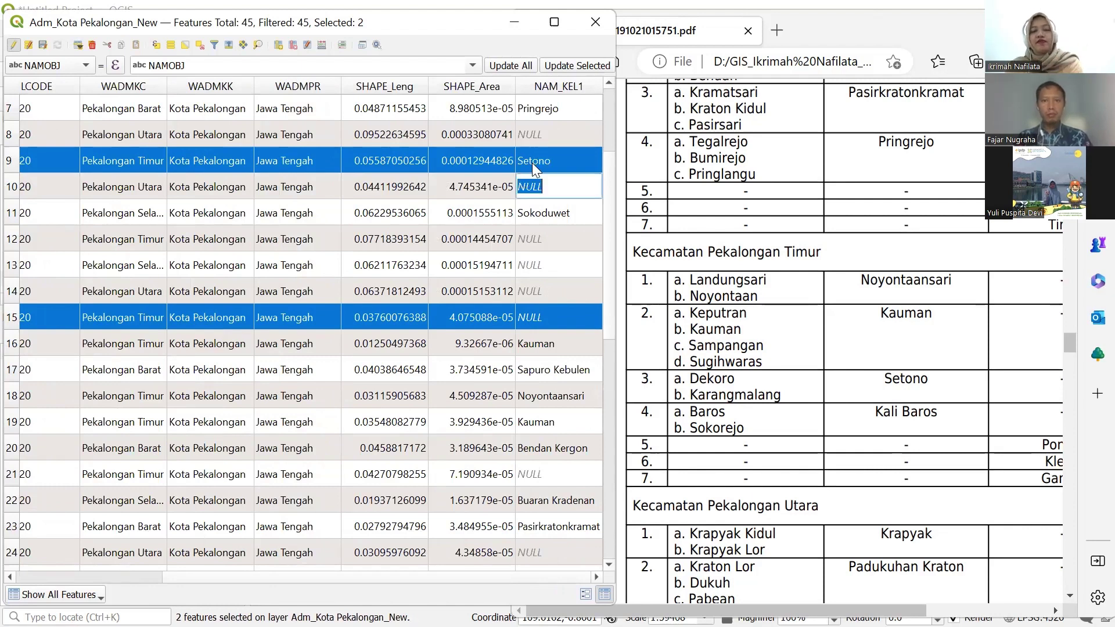
{"action": "left_click", "coordinate": [548, 315]}
{"action": "key", "text": "ctrl+v"}
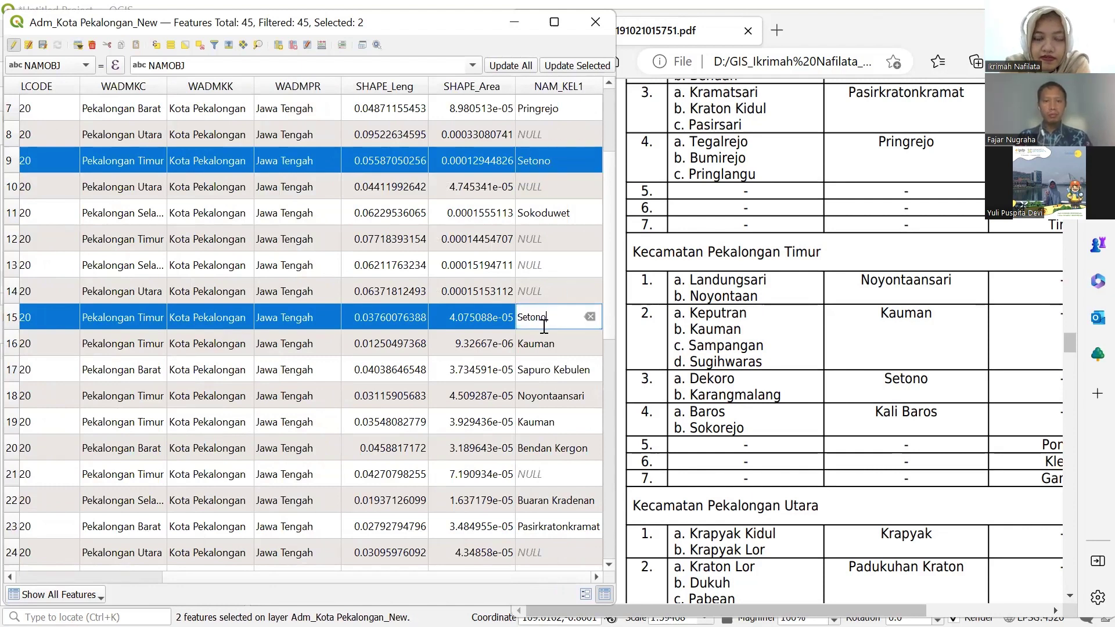
{"action": "left_click", "coordinate": [542, 347]}
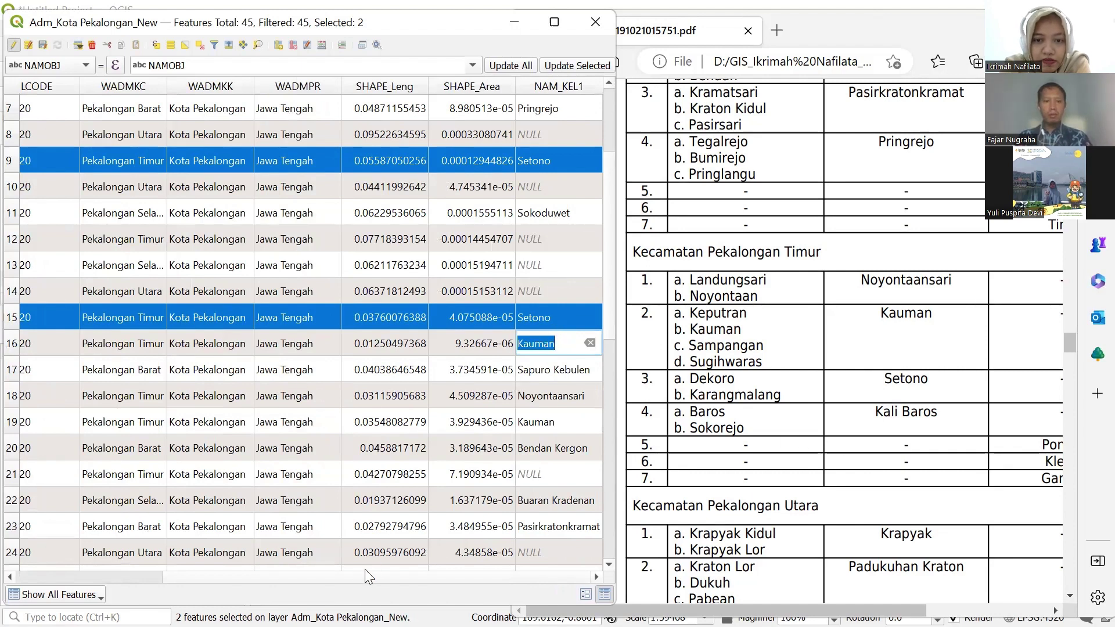
{"action": "left_click_drag", "start_coordinate": [321, 580], "coordinate": [176, 581]}
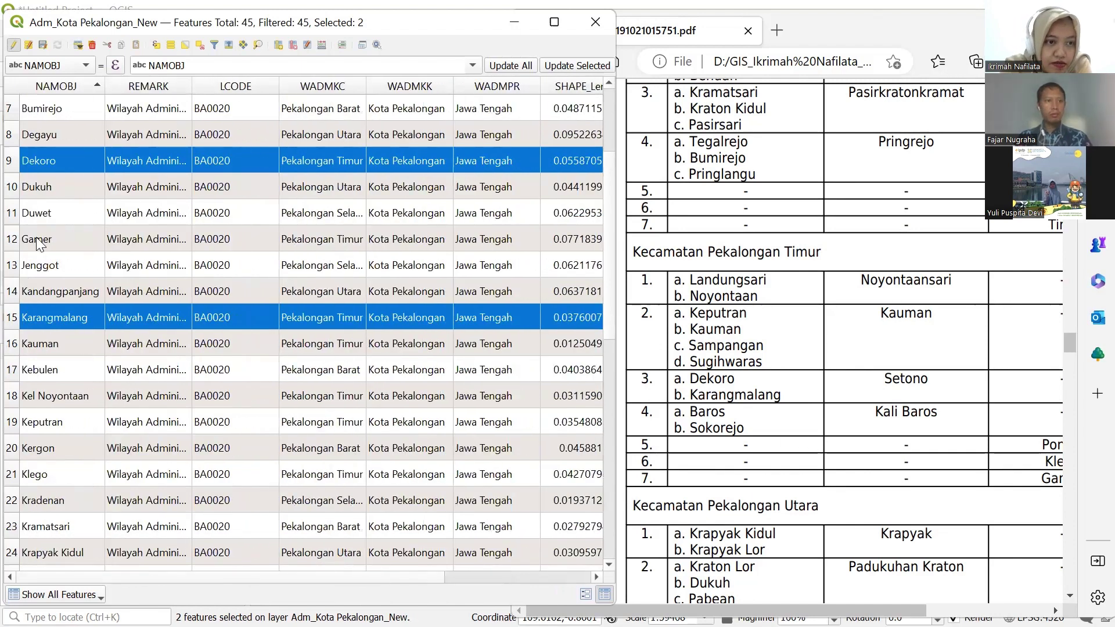
Select the Baros and Sukorejo rows together in place of the previous selection.
{"action": "scroll", "coordinate": [41, 238], "scroll_direction": "up", "scroll_amount": 1}
{"action": "scroll", "coordinate": [41, 238], "scroll_direction": "up", "scroll_amount": 1}
{"action": "left_click", "coordinate": [13, 188]}
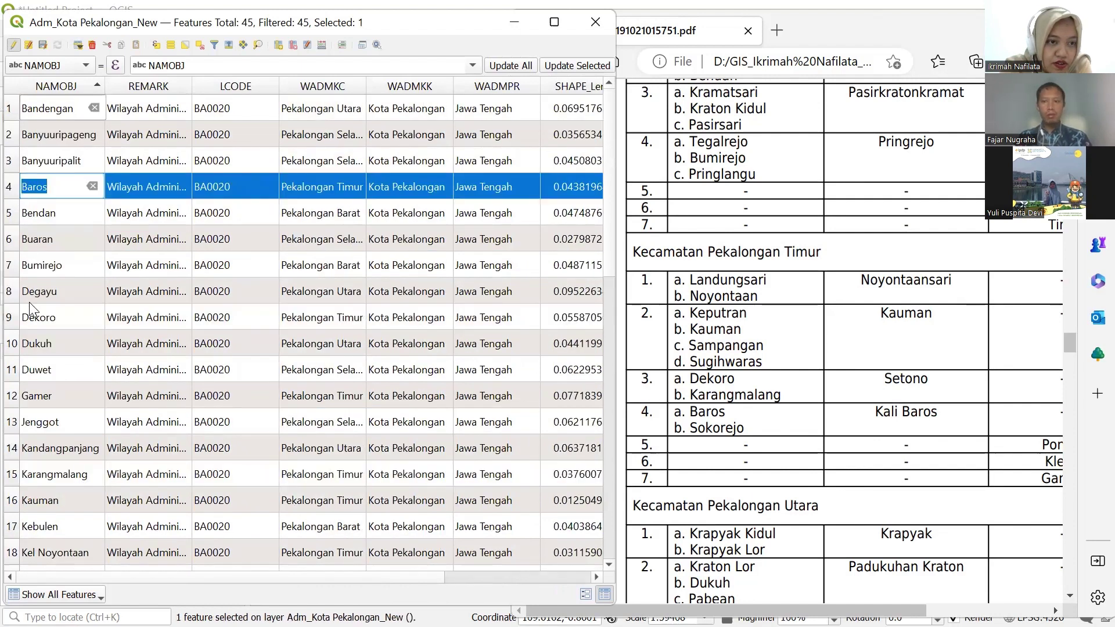
{"action": "scroll", "coordinate": [61, 376], "scroll_direction": "down", "scroll_amount": 1}
{"action": "scroll", "coordinate": [61, 377], "scroll_direction": "down", "scroll_amount": 5}
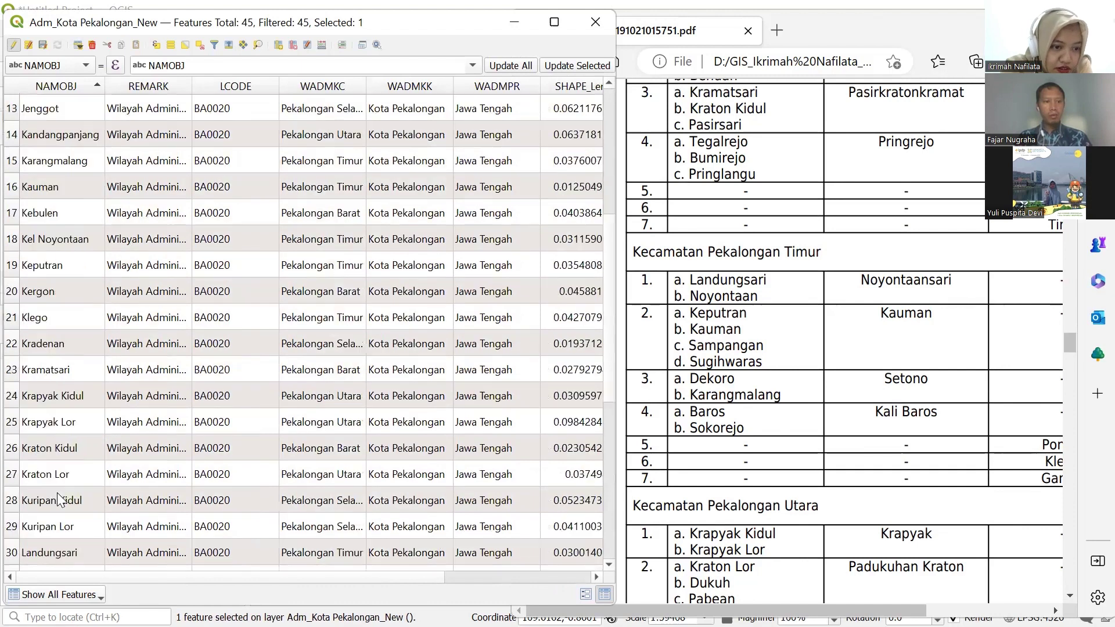
{"action": "scroll", "coordinate": [60, 503], "scroll_direction": "down", "scroll_amount": 2}
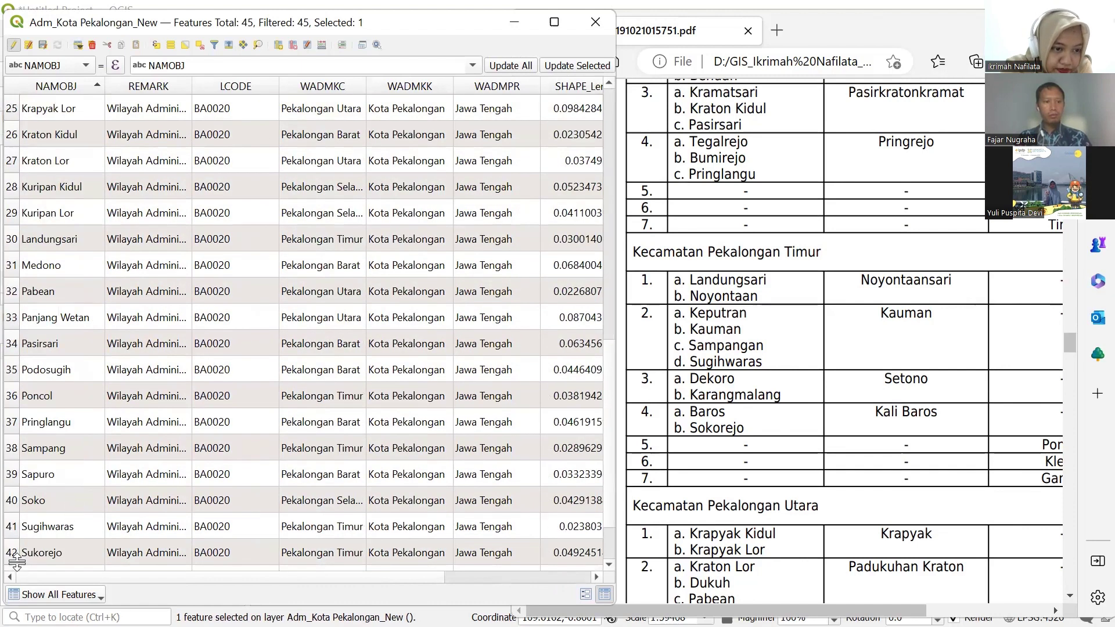
{"action": "scroll", "coordinate": [53, 525], "scroll_direction": "down", "scroll_amount": 1}
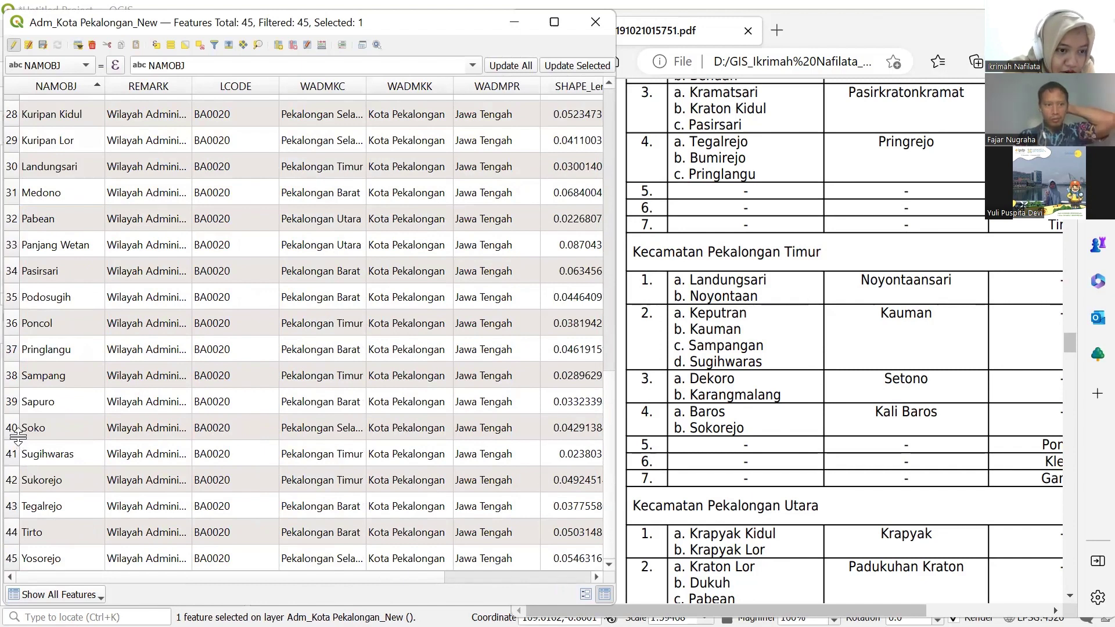
{"action": "left_click", "coordinate": [9, 486], "text": "ctrl"}
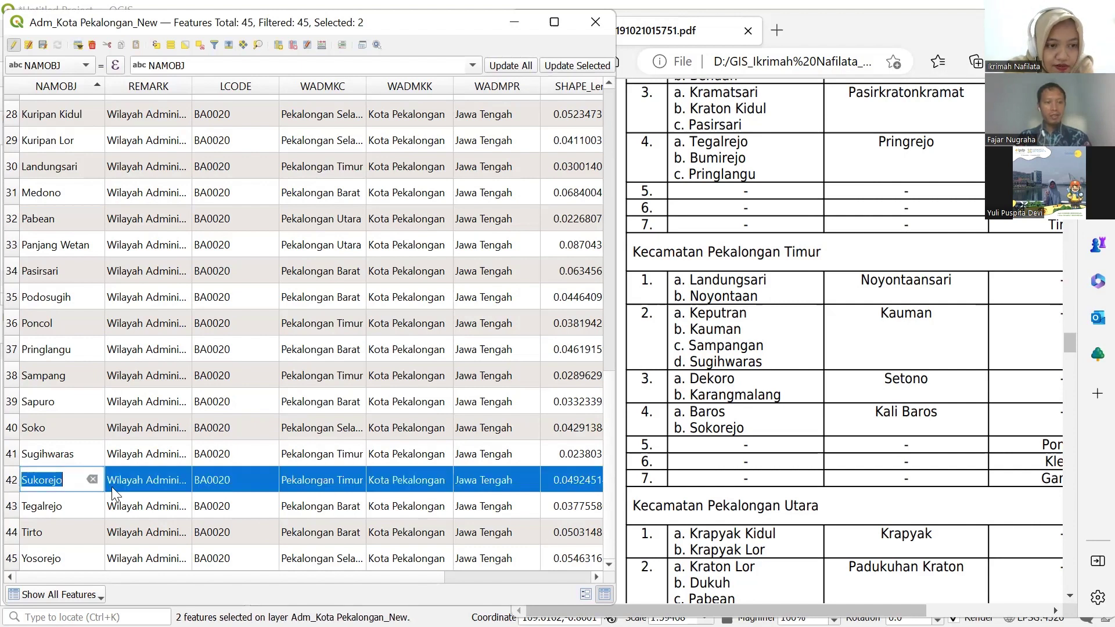
Set NAM_KEL1 to Kali Baros for both the Sukorejo and Baros rows.
{"action": "left_click_drag", "start_coordinate": [244, 581], "coordinate": [569, 488]}
{"action": "double_click", "coordinate": [564, 479]}
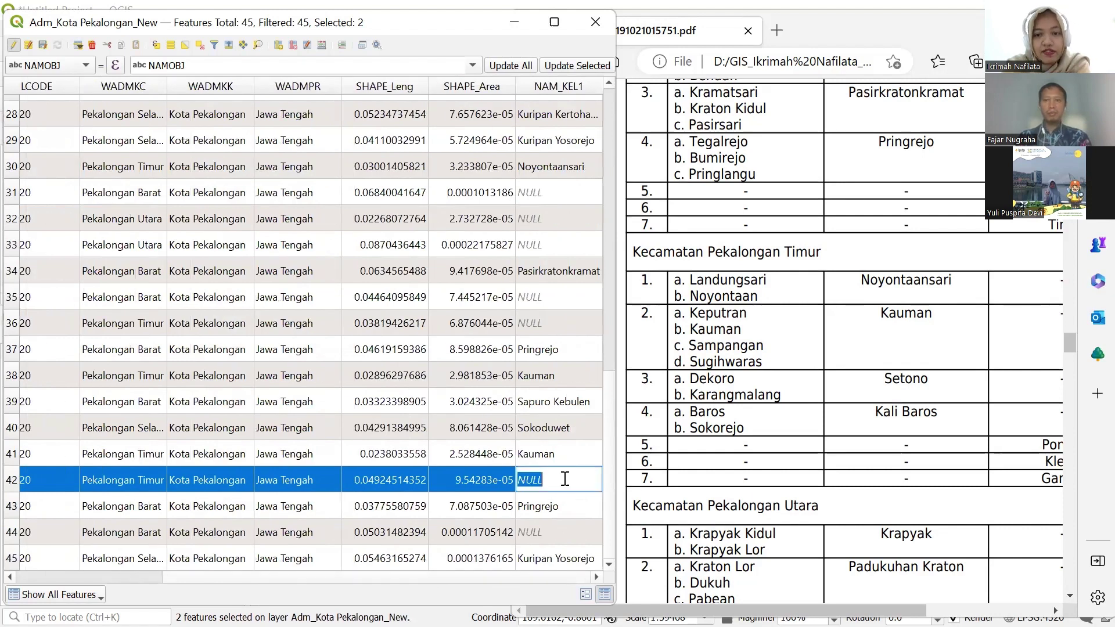
{"action": "type", "text": "Kali Baros"}
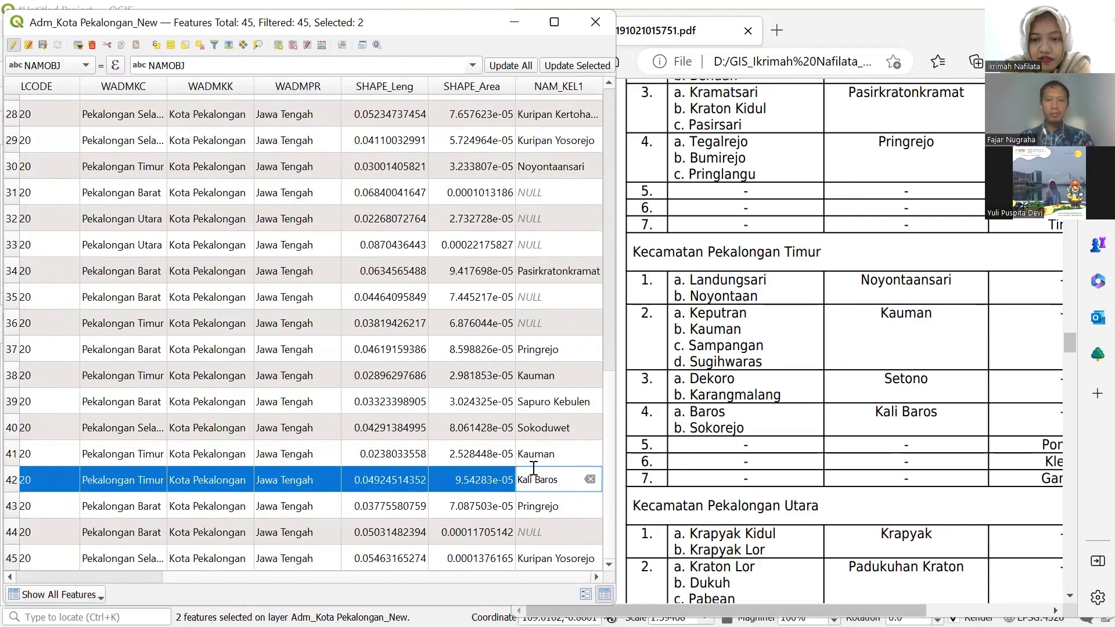
{"action": "double_click", "coordinate": [535, 452]}
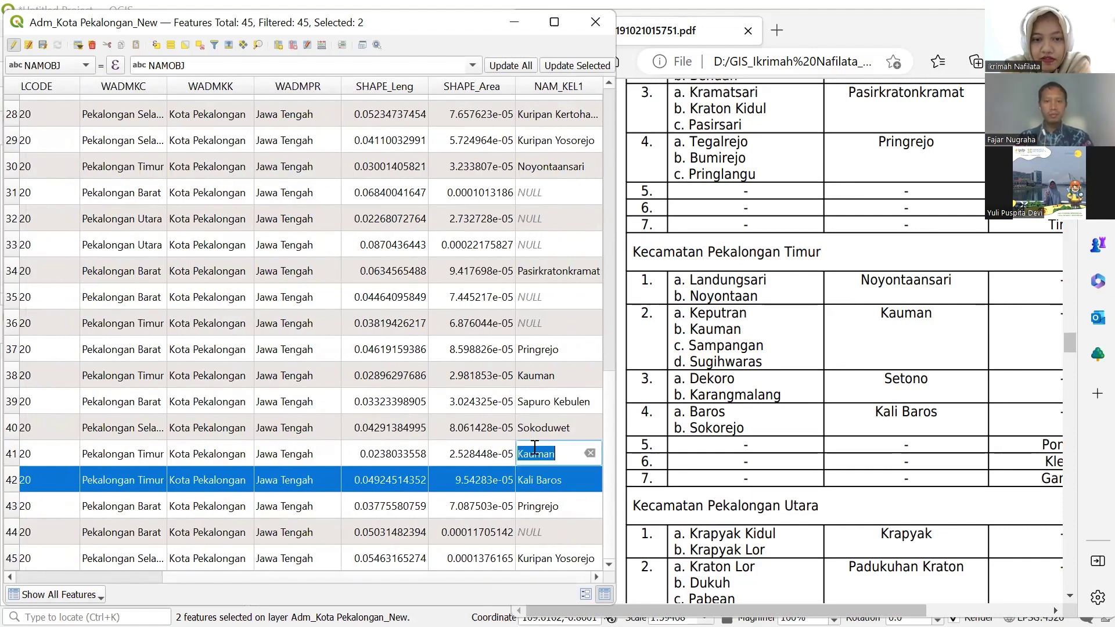
{"action": "double_click", "coordinate": [527, 480]}
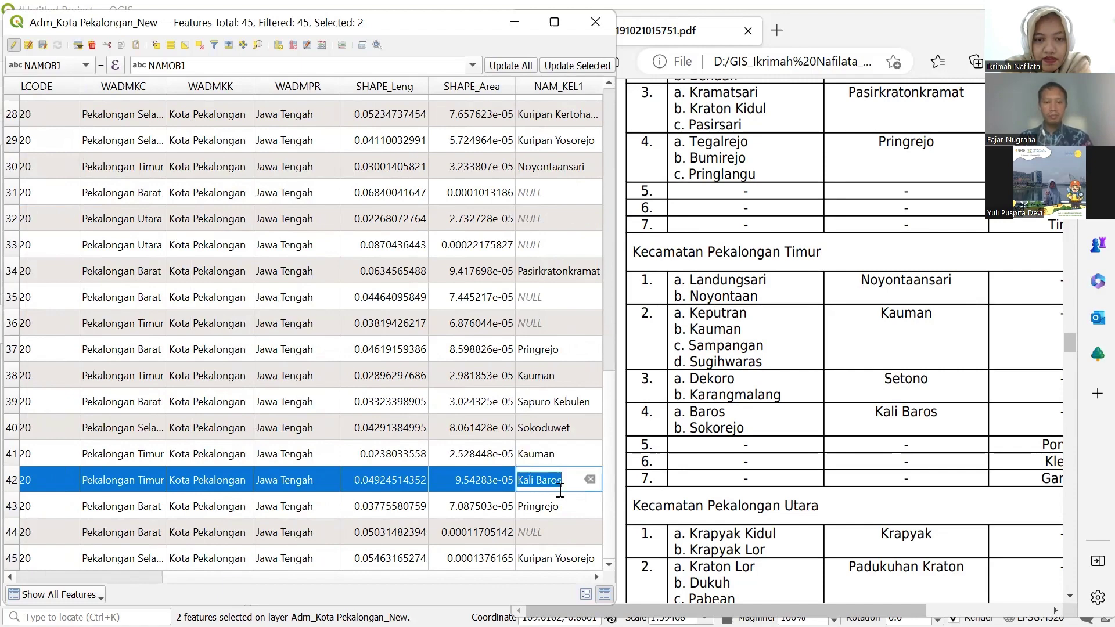
{"action": "scroll", "coordinate": [549, 394], "scroll_direction": "up", "scroll_amount": 9}
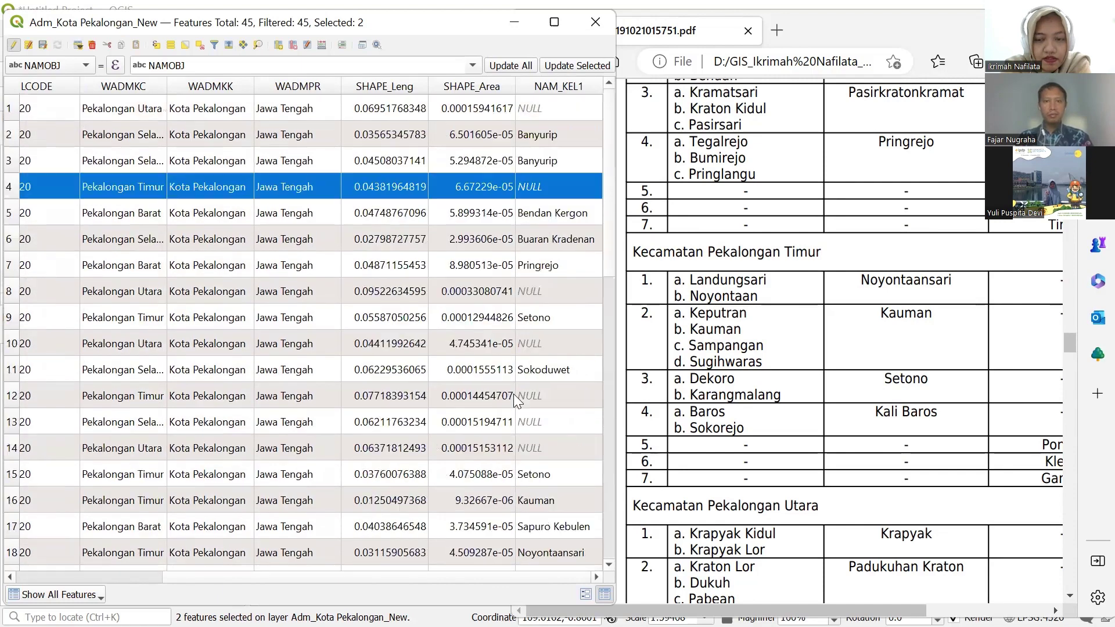
{"action": "double_click", "coordinate": [527, 186]}
{"action": "type", "text": "Kali Baros"}
{"action": "double_click", "coordinate": [537, 240]}
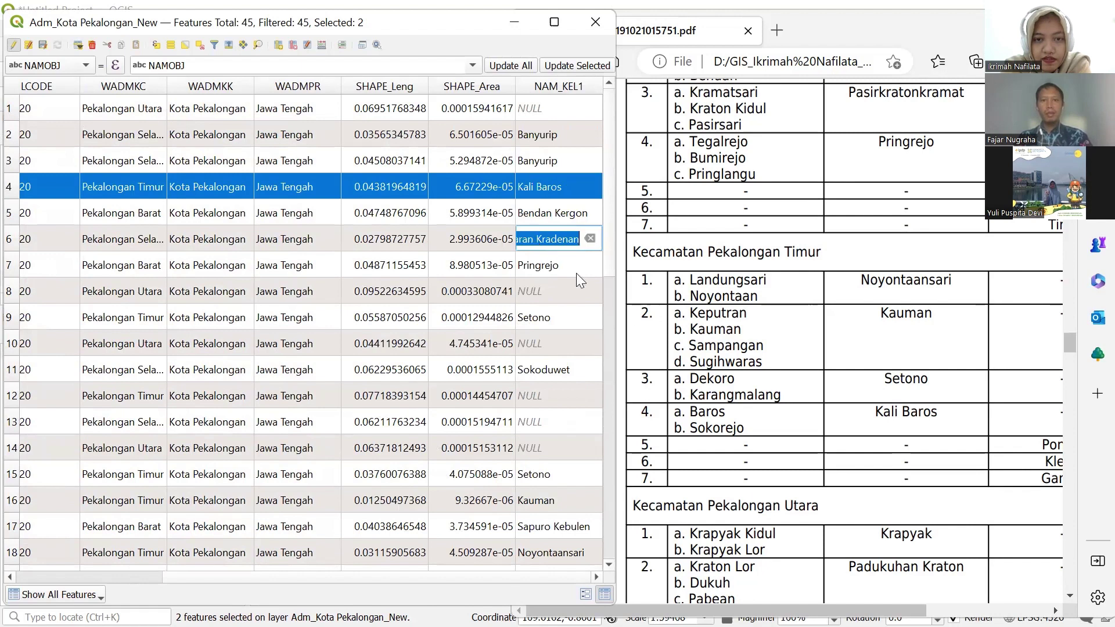
Sort the attribute table by WADMKC in descending order so the Pekalongan Utara rows come first.
{"action": "scroll", "coordinate": [843, 399], "scroll_direction": "down", "scroll_amount": 4}
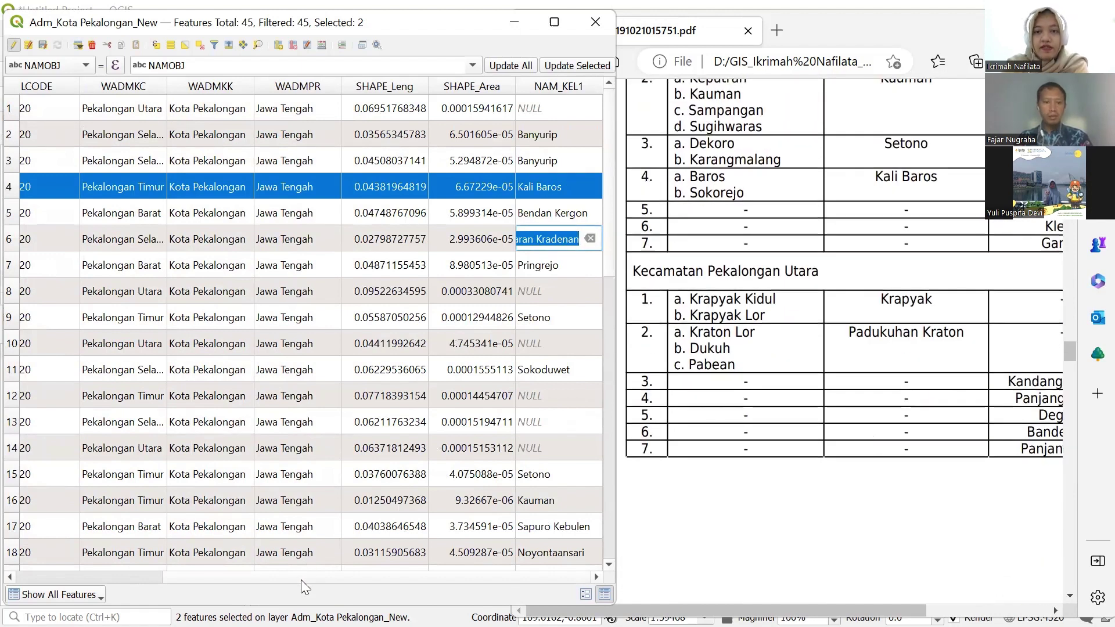
{"action": "left_click_drag", "start_coordinate": [304, 586], "coordinate": [112, 587]}
{"action": "scroll", "coordinate": [342, 293], "scroll_direction": "left", "scroll_amount": 3}
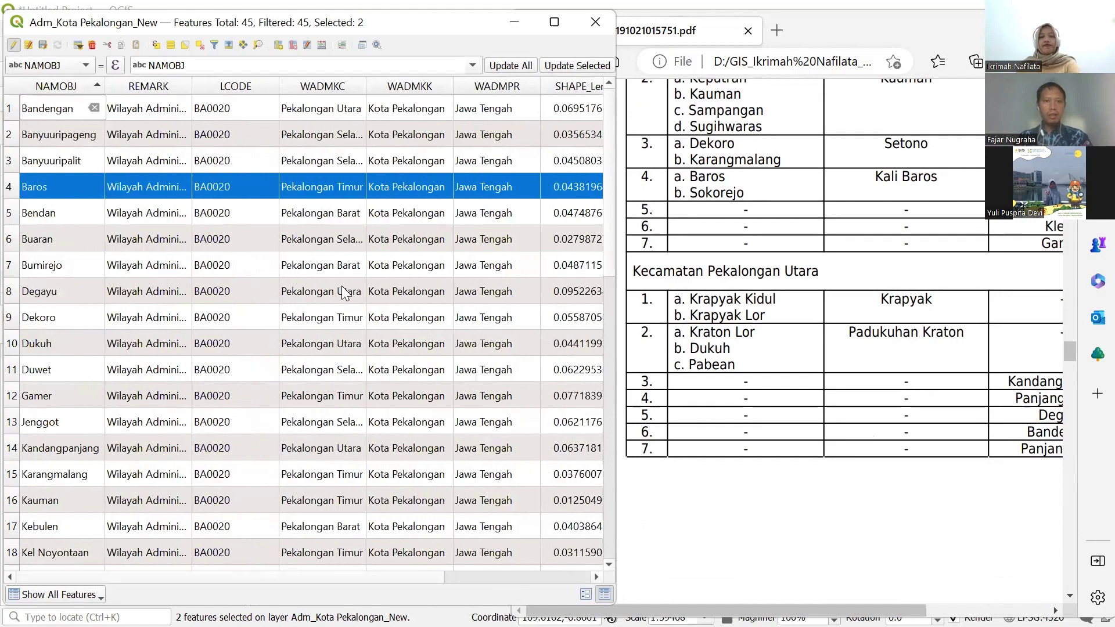
{"action": "scroll", "coordinate": [343, 293], "scroll_direction": "down", "scroll_amount": 3}
{"action": "scroll", "coordinate": [342, 293], "scroll_direction": "up", "scroll_amount": 3}
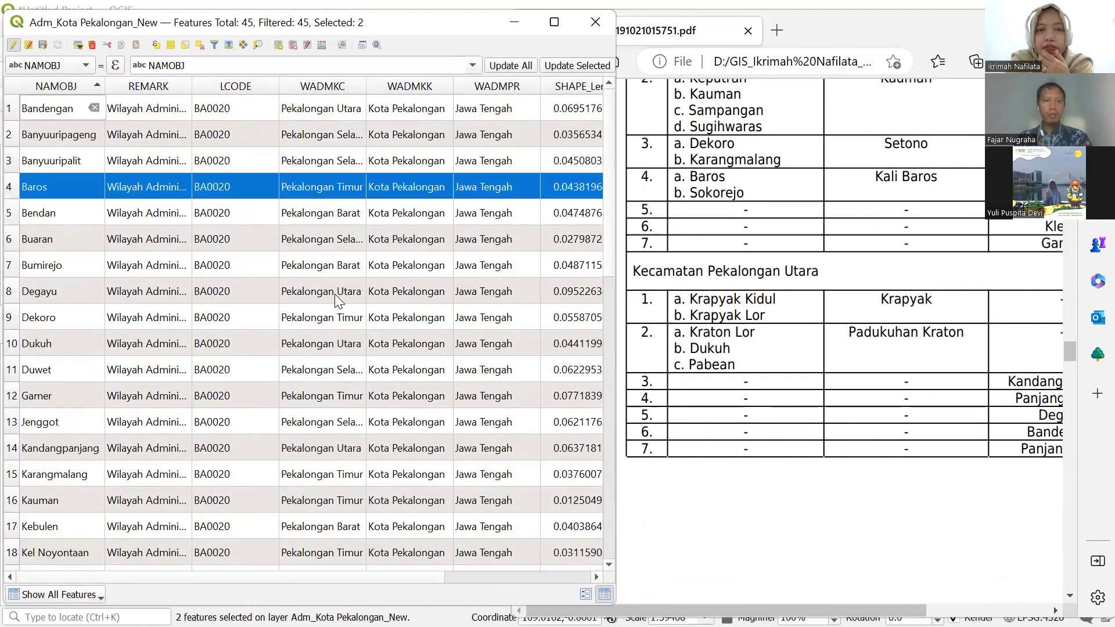
{"action": "left_click", "coordinate": [302, 88]}
{"action": "left_click", "coordinate": [301, 88]}
{"action": "left_click", "coordinate": [301, 89]}
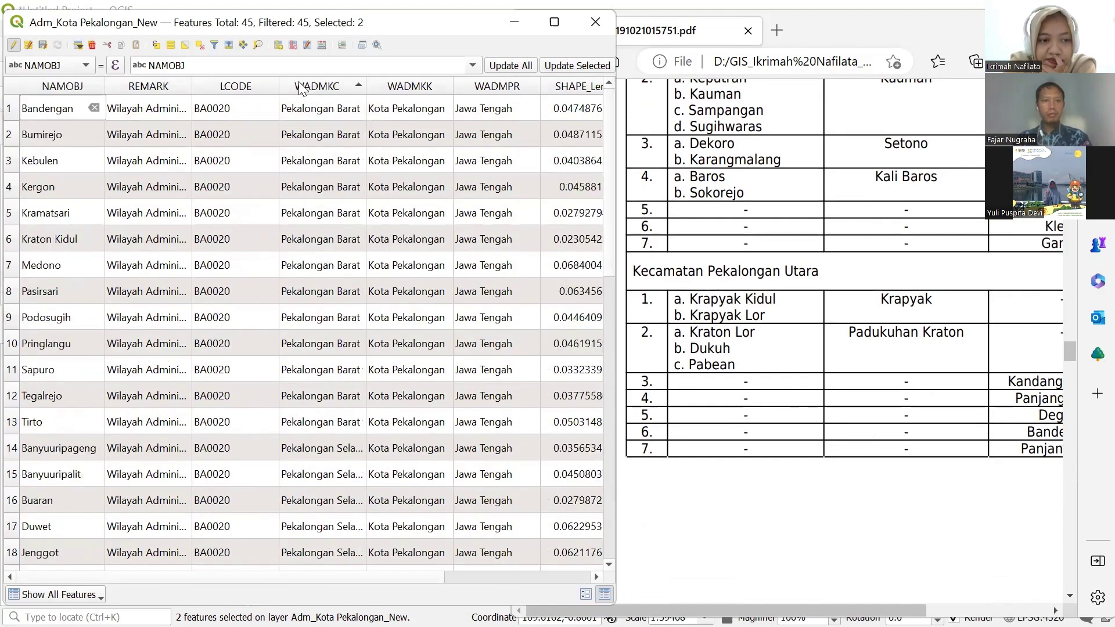
{"action": "left_click", "coordinate": [300, 88]}
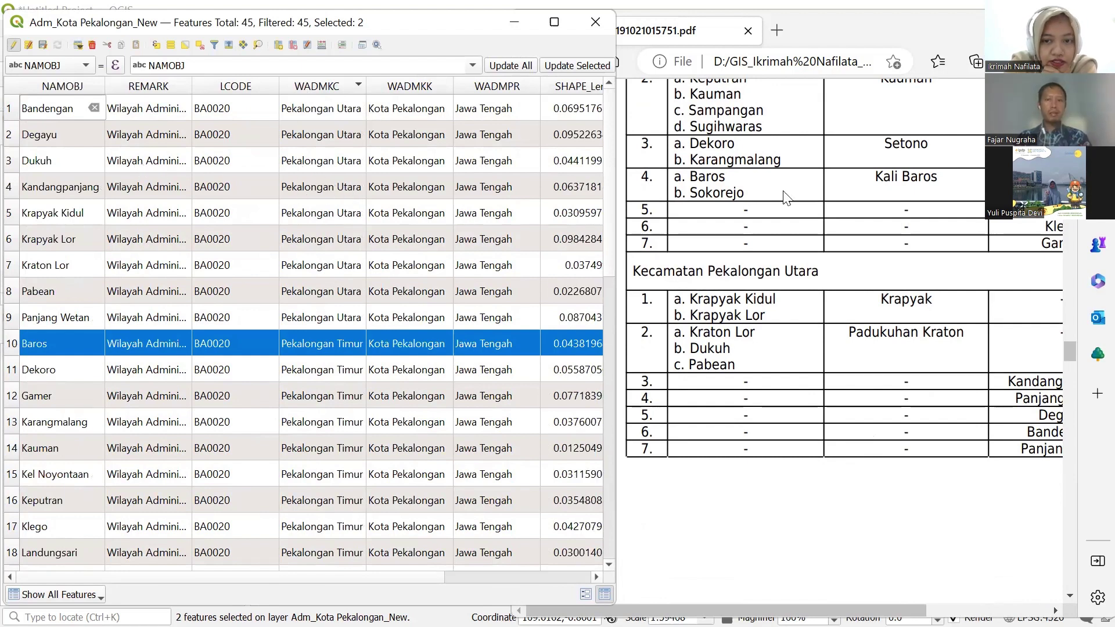
Select the Krapyak Kidul and Krapyak Lor rows and set NAM_KEL1 to Krapyak for both.
{"action": "left_click", "coordinate": [7, 223]}
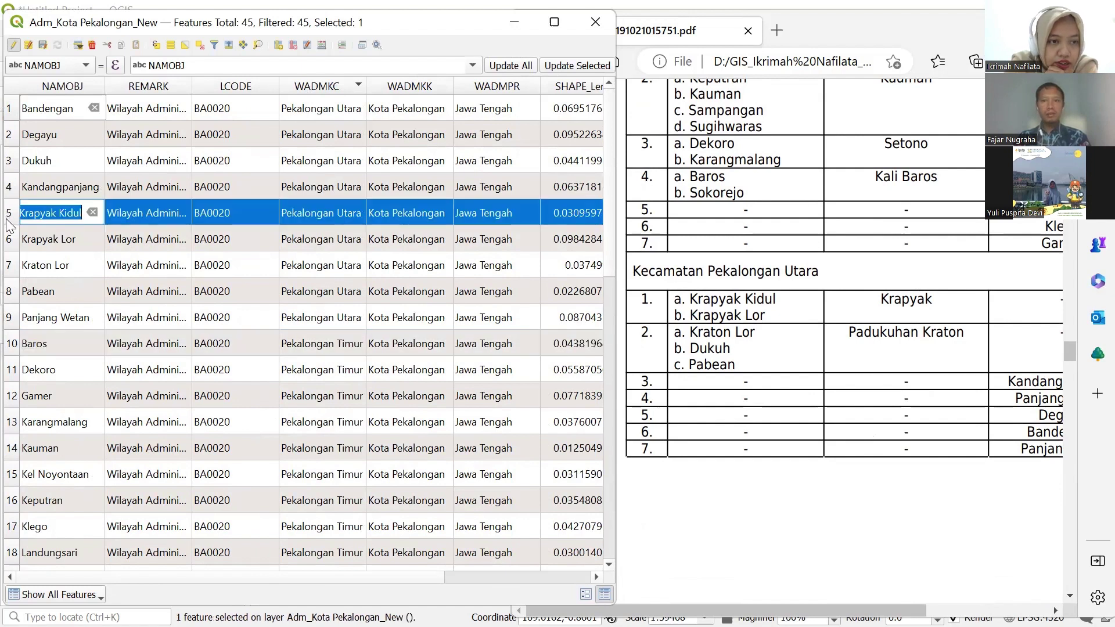
{"action": "left_click", "coordinate": [7, 244], "text": "ctrl"}
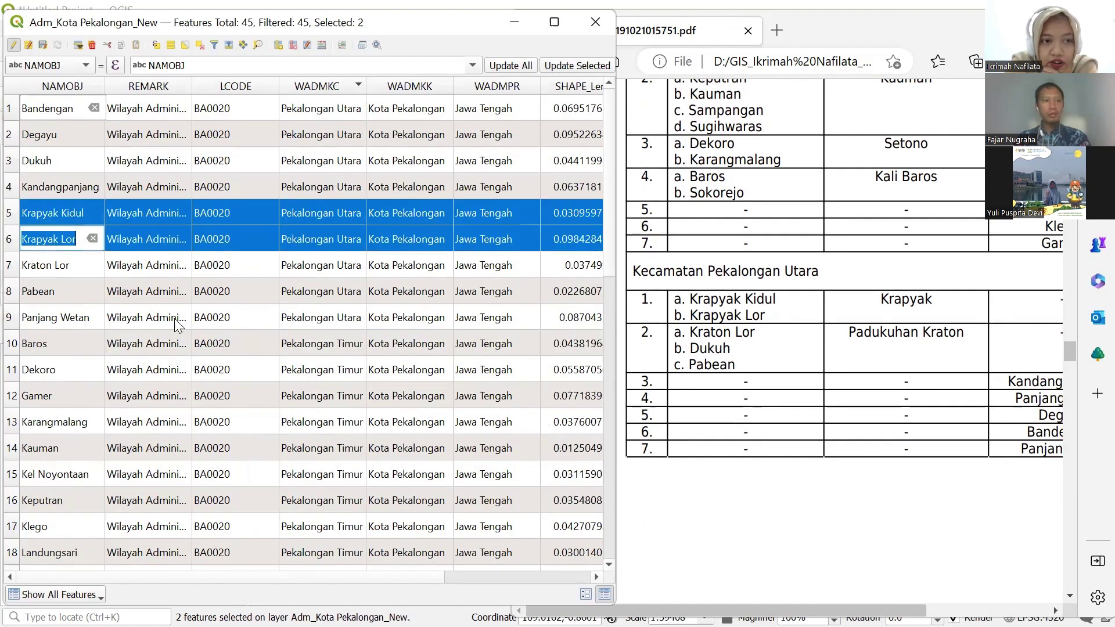
{"action": "scroll", "coordinate": [572, 473], "scroll_direction": "right", "scroll_amount": 5}
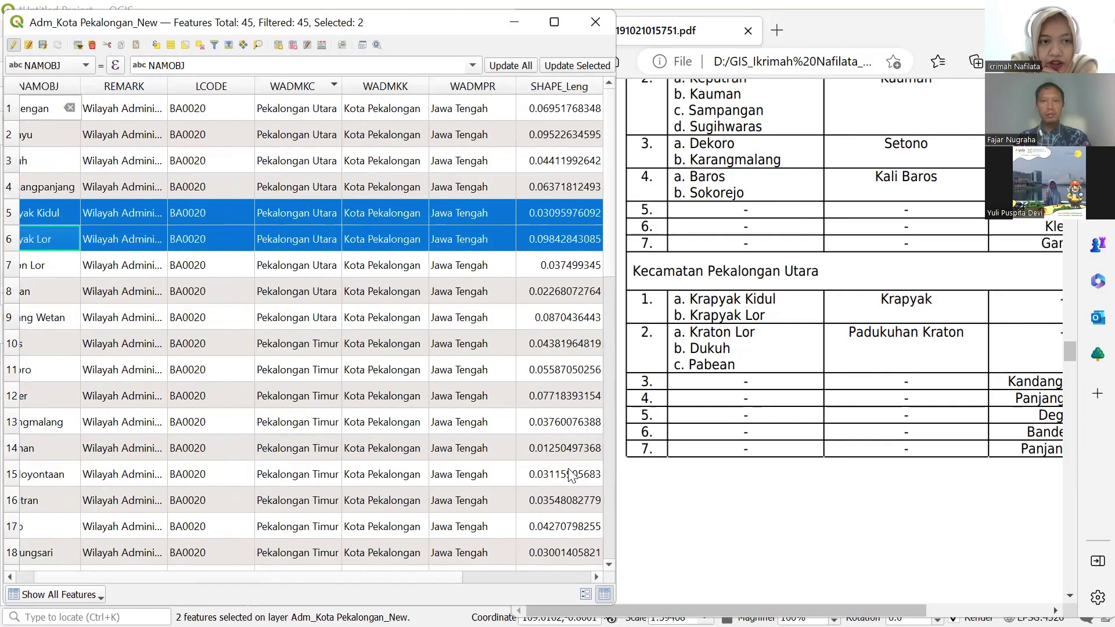
{"action": "double_click", "coordinate": [555, 214]}
{"action": "type", "text": "Krapyak"}
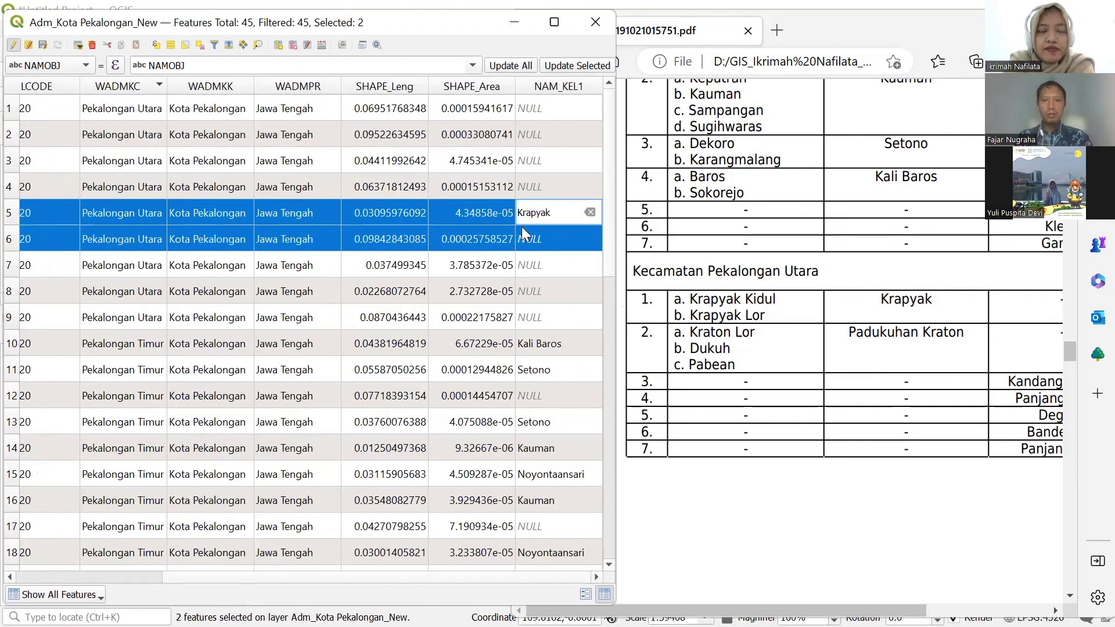
{"action": "left_click", "coordinate": [530, 215]}
{"action": "key", "text": "ctrl+c"}
{"action": "double_click", "coordinate": [525, 239]}
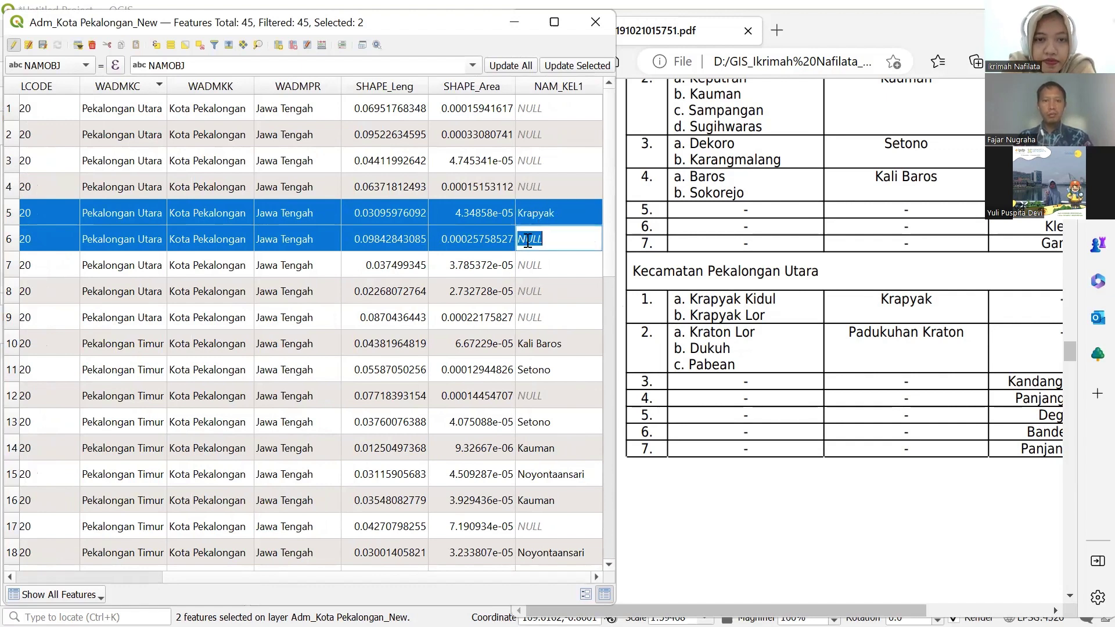
{"action": "key", "text": "ctrl+v"}
{"action": "left_click", "coordinate": [522, 276]}
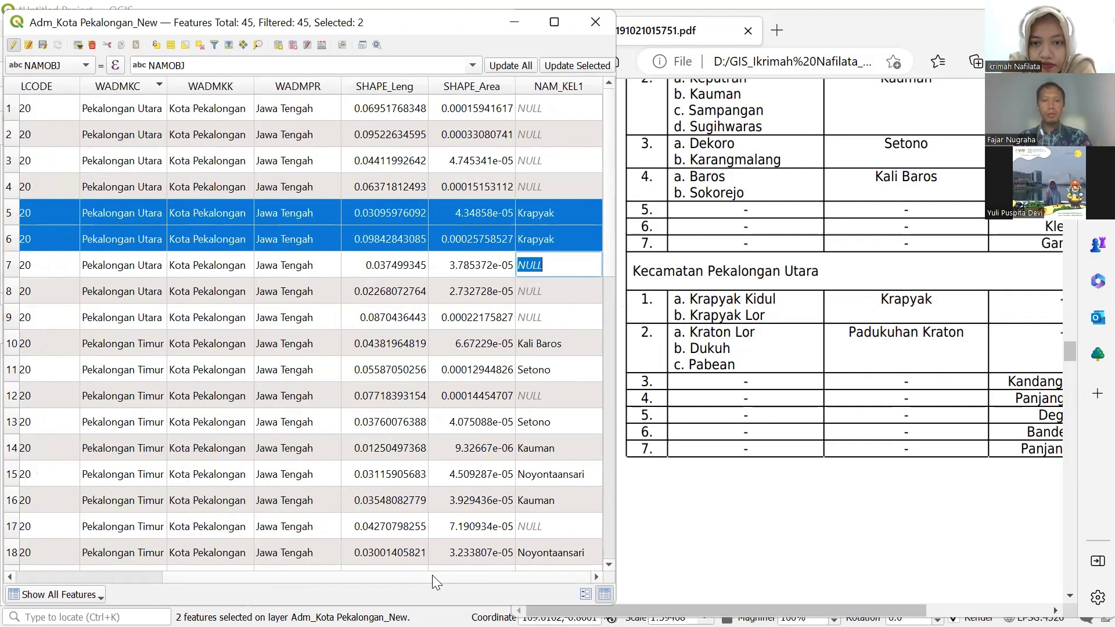
Select the Kraton Lor, Dukuh and Pabean rows together in place of the previous selection.
{"action": "scroll", "coordinate": [179, 578], "scroll_direction": "left", "scroll_amount": 1}
{"action": "scroll", "coordinate": [179, 578], "scroll_direction": "left", "scroll_amount": 5}
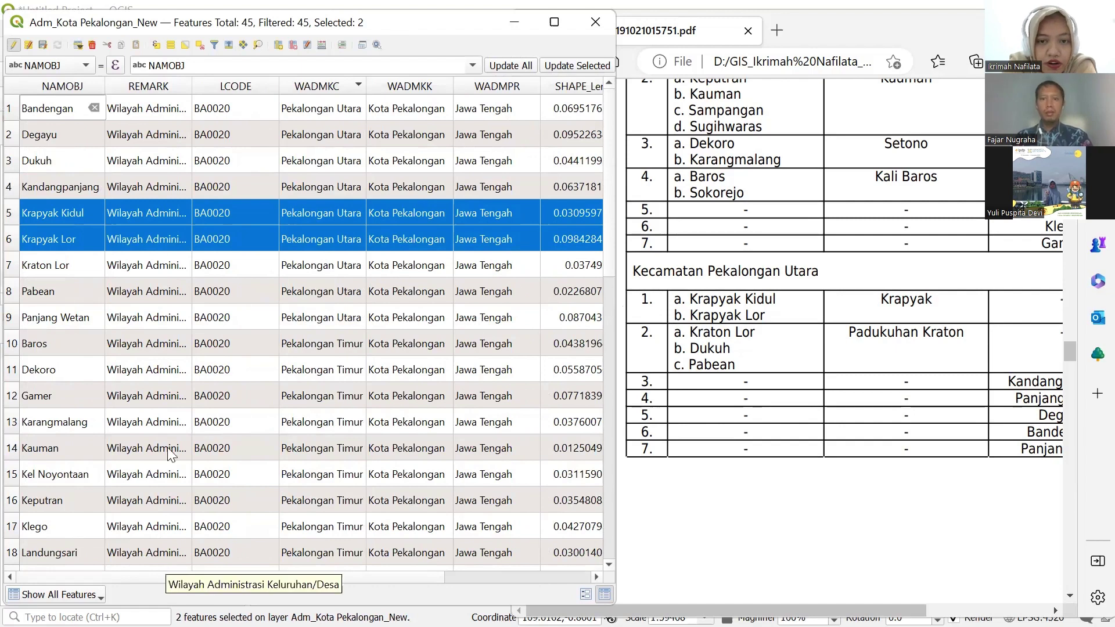
{"action": "left_click", "coordinate": [9, 262]}
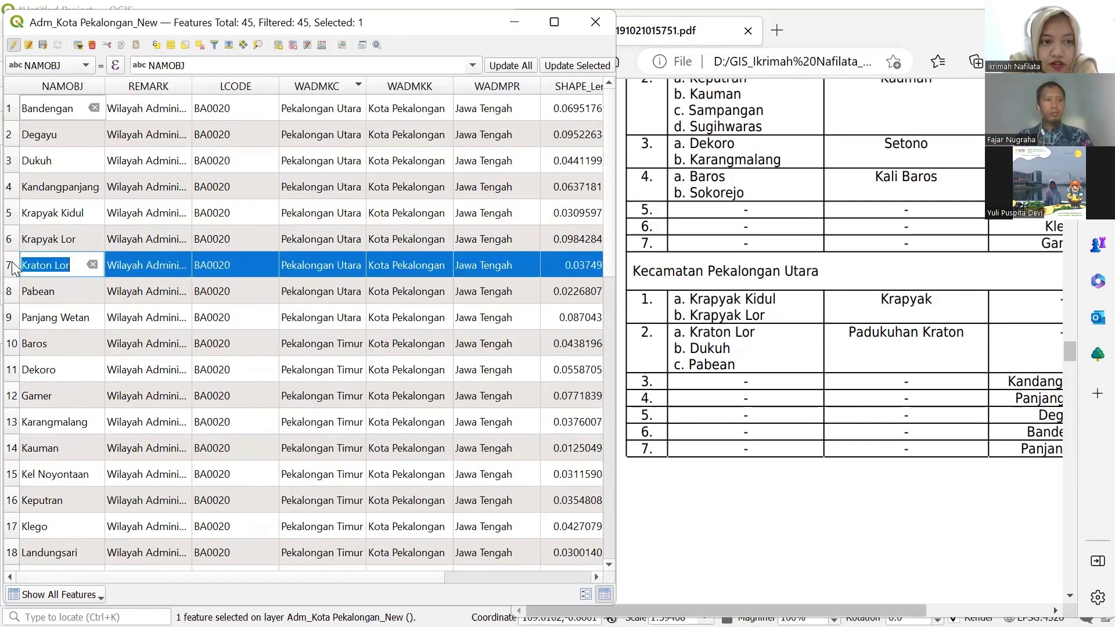
{"action": "left_click", "coordinate": [10, 162], "text": "ctrl"}
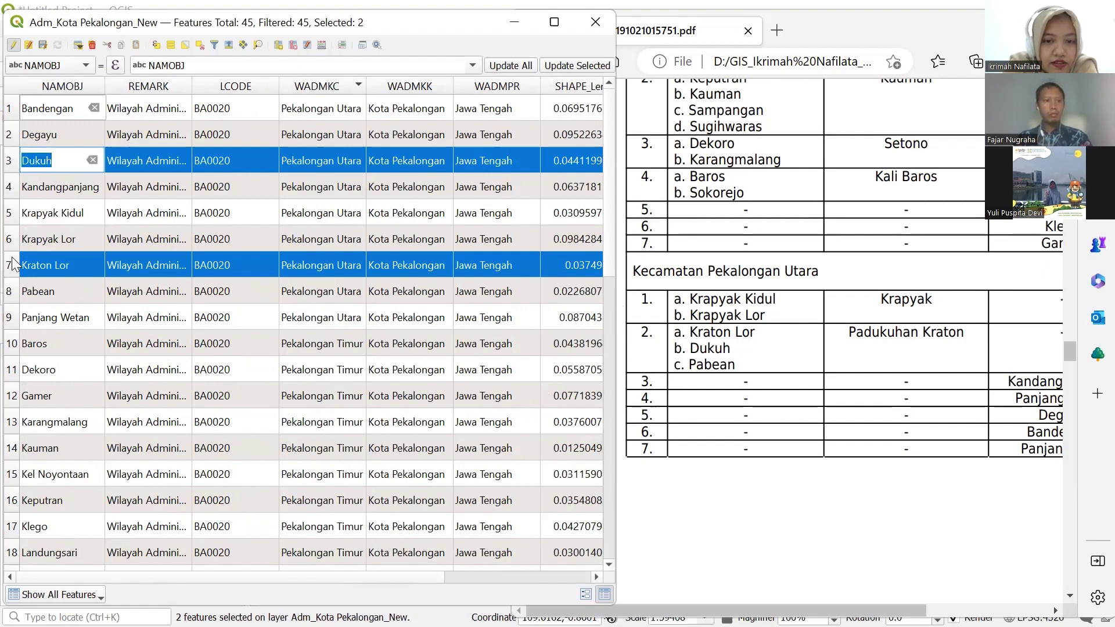
{"action": "left_click", "coordinate": [10, 293], "text": "ctrl"}
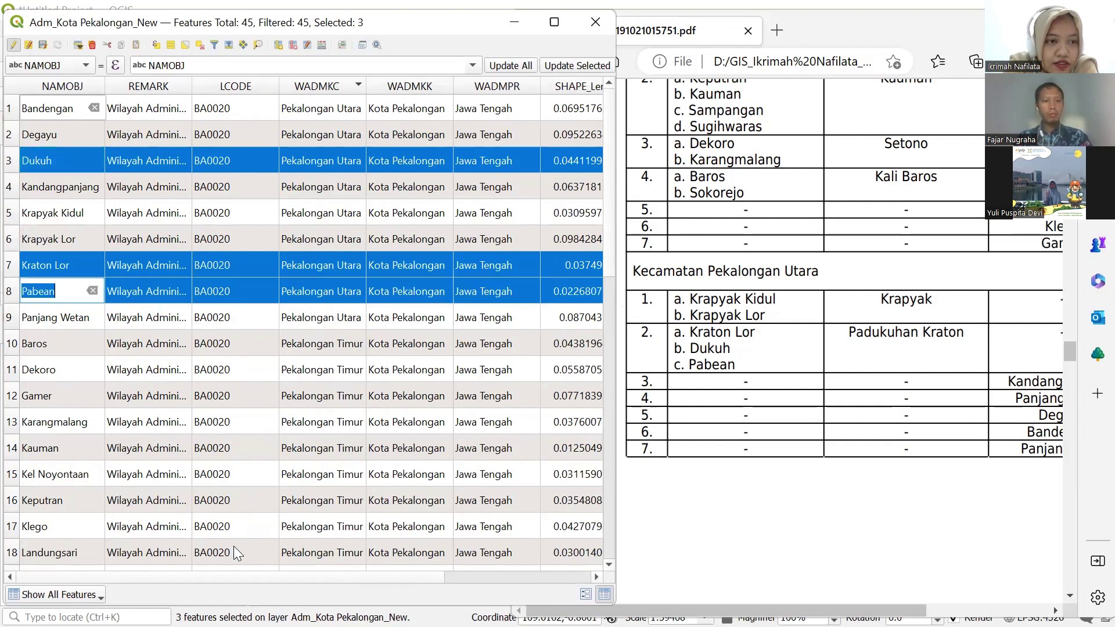
Set NAM_KEL1 to Padukuhan Kraton for the Dukuh, Kraton Lor and Pabean rows.
{"action": "left_click_drag", "start_coordinate": [243, 582], "coordinate": [607, 577]}
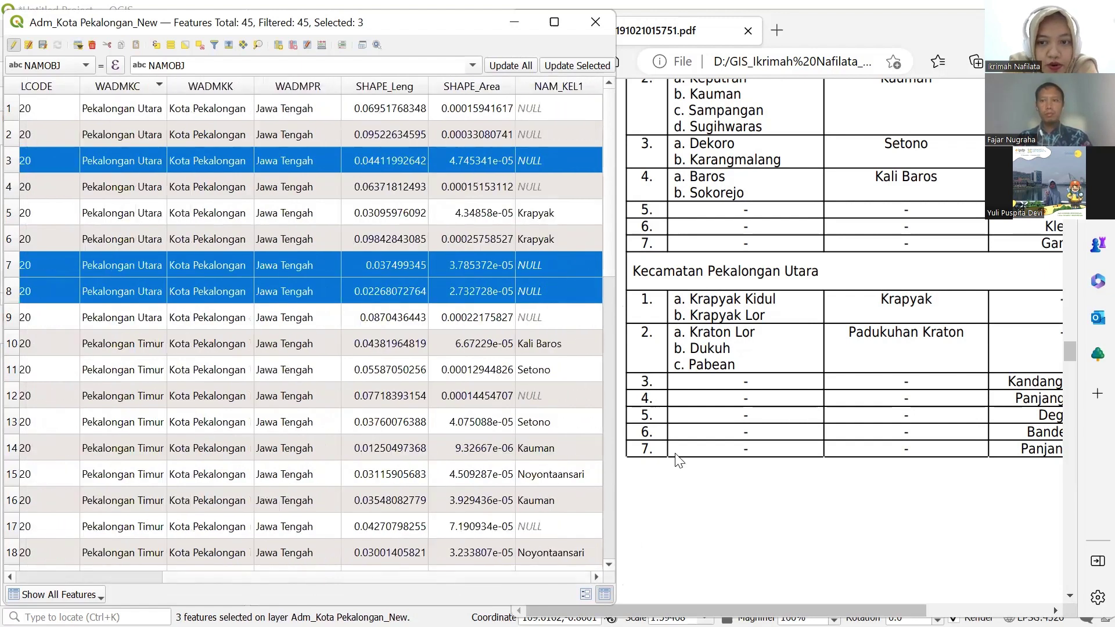
{"action": "double_click", "coordinate": [542, 163]}
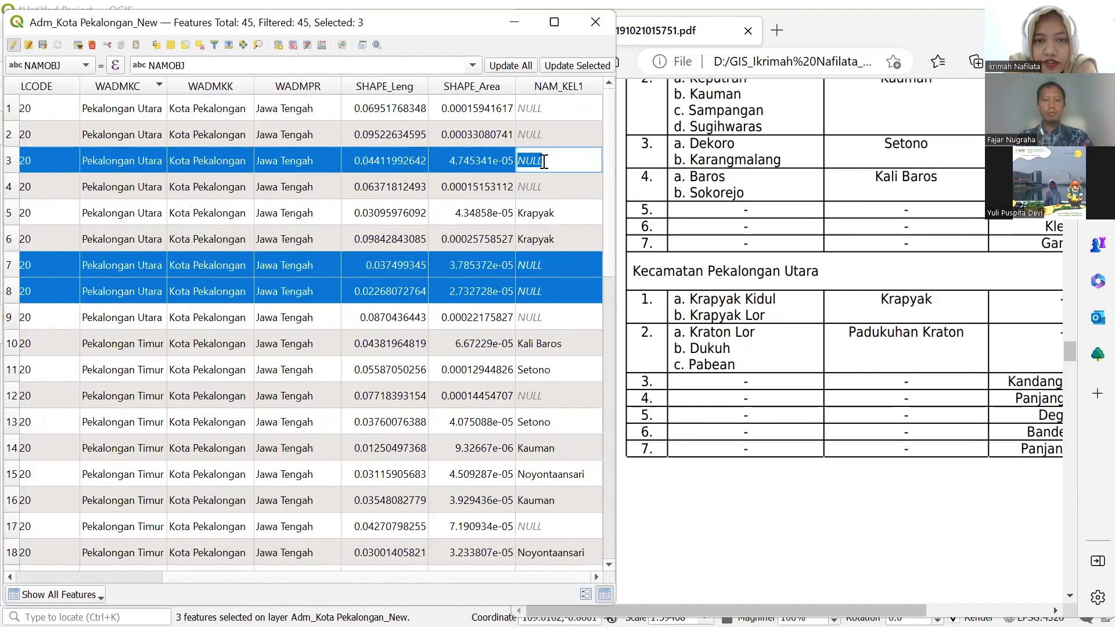
{"action": "type", "text": "Padukuhan"}
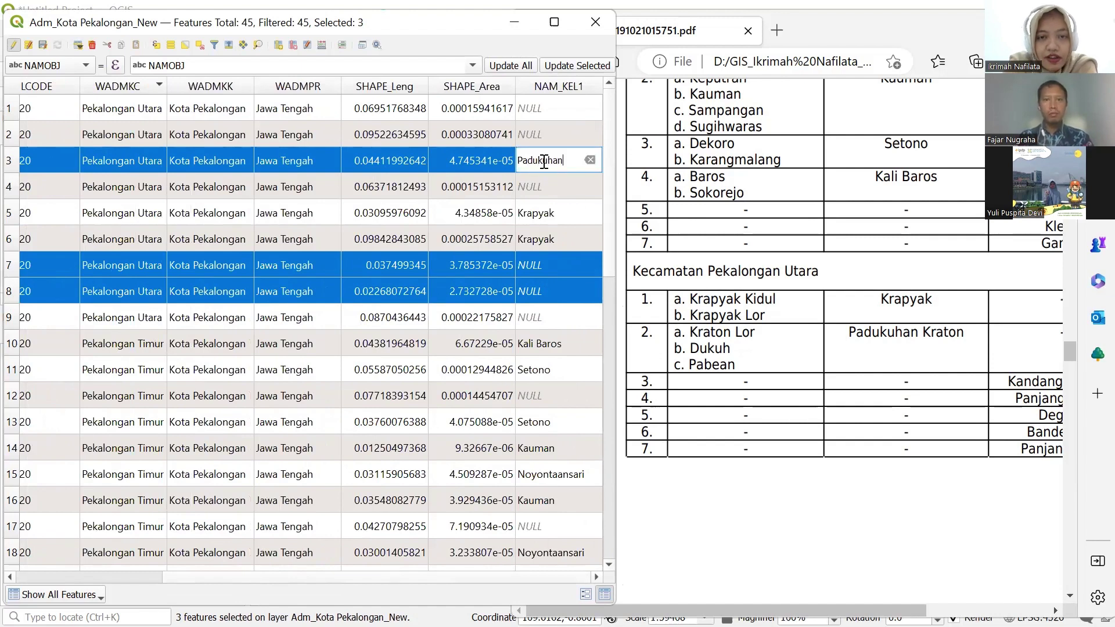
{"action": "type", "text": " Kra"}
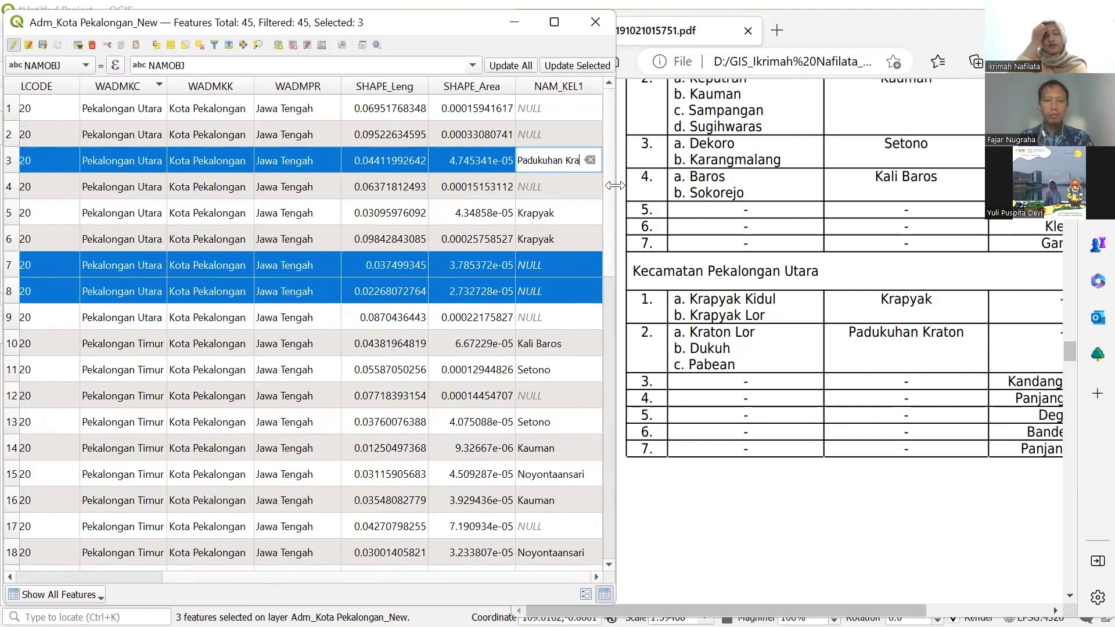
{"action": "type", "text": "ton"}
{"action": "key", "text": "ctrl+a"}
{"action": "key", "text": "ctrl+c"}
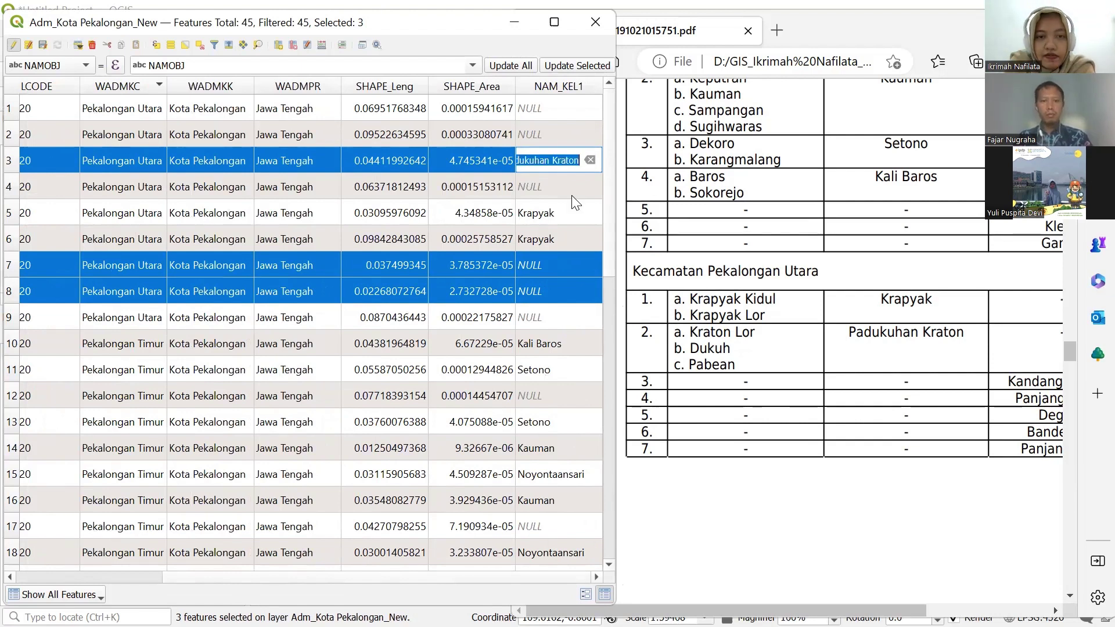
{"action": "double_click", "coordinate": [576, 265]}
{"action": "key", "text": "ctrl+v"}
{"action": "double_click", "coordinate": [559, 290]}
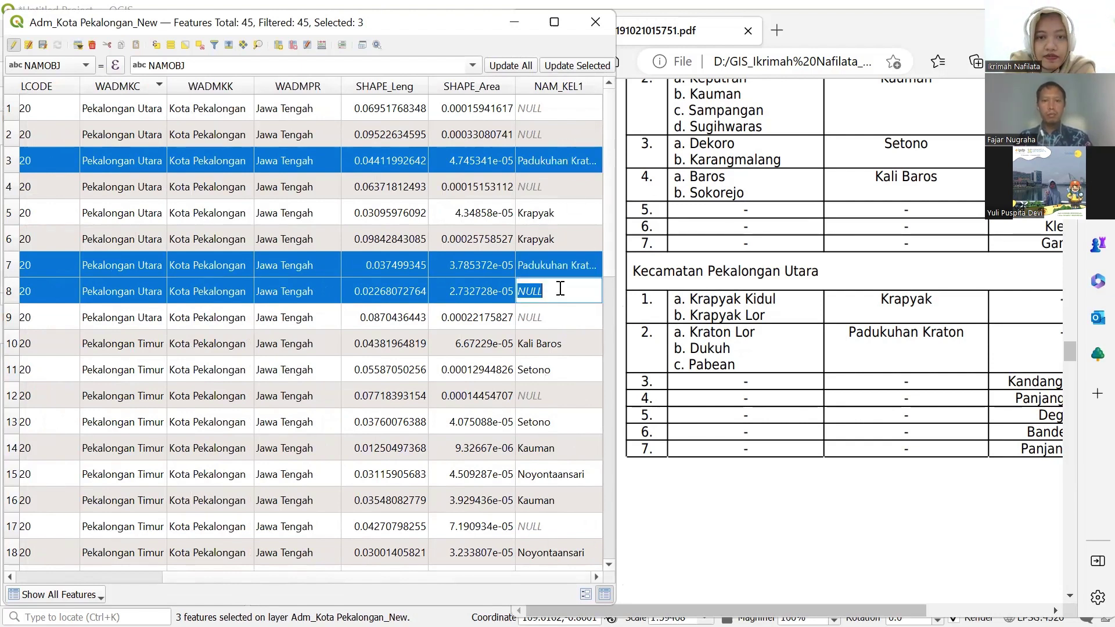
{"action": "key", "text": "ctrl+v"}
{"action": "double_click", "coordinate": [530, 344]}
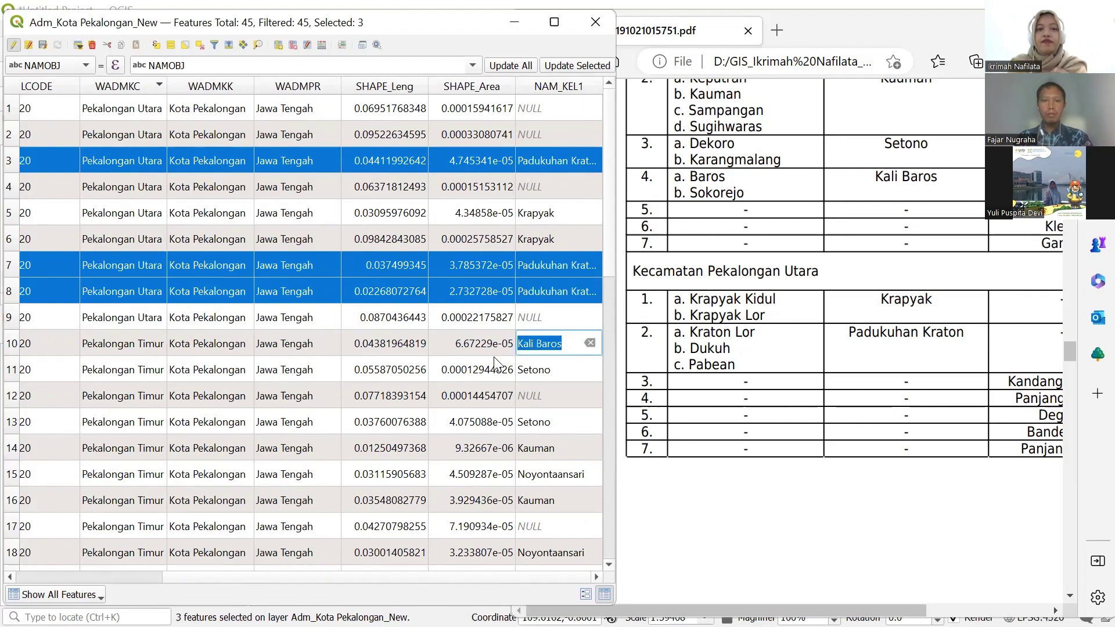
{"action": "scroll", "coordinate": [506, 353], "scroll_direction": "down", "scroll_amount": 5}
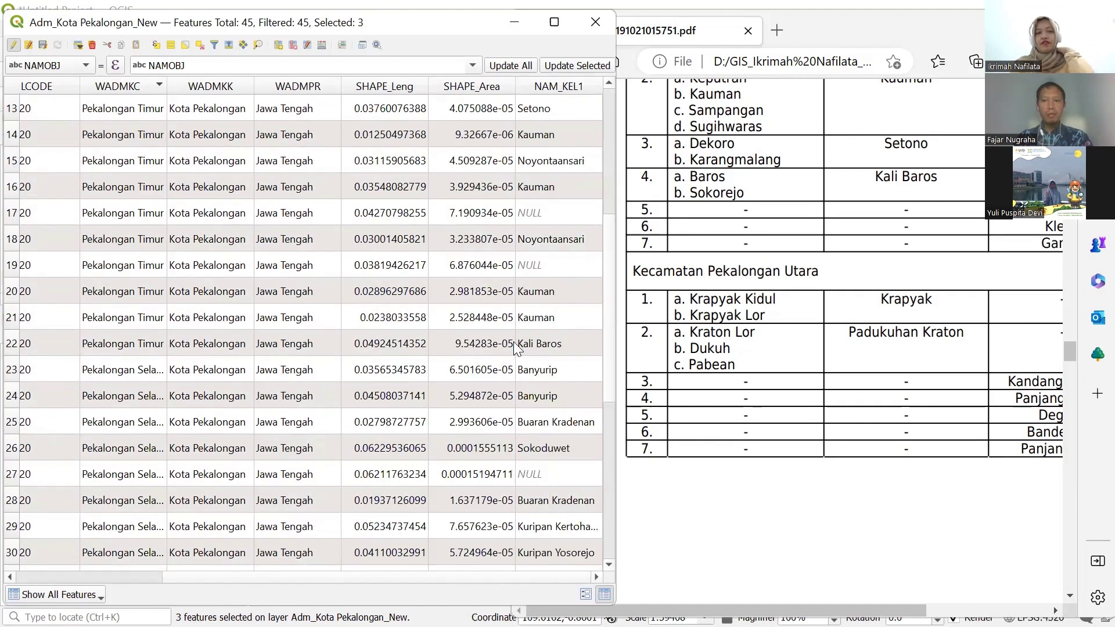
{"action": "scroll", "coordinate": [516, 350], "scroll_direction": "up", "scroll_amount": 2}
{"action": "scroll", "coordinate": [521, 348], "scroll_direction": "up", "scroll_amount": 3}
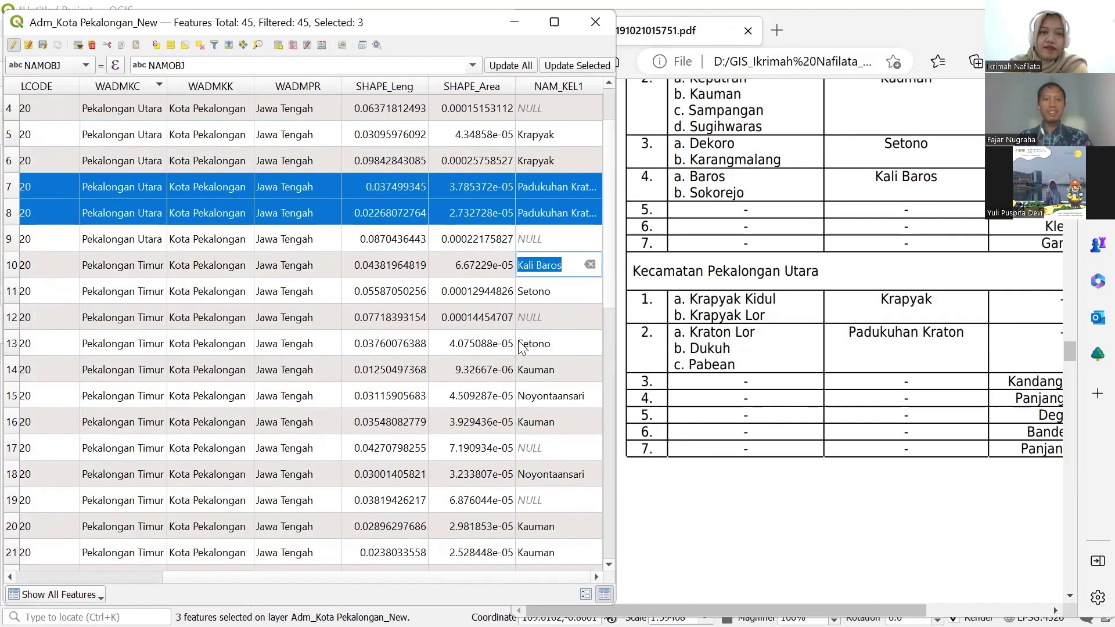
Stop editing the Adm_Kota Pekalongan_New layer, save its changes, and maximize the attribute table window.
{"action": "left_click", "coordinate": [13, 45]}
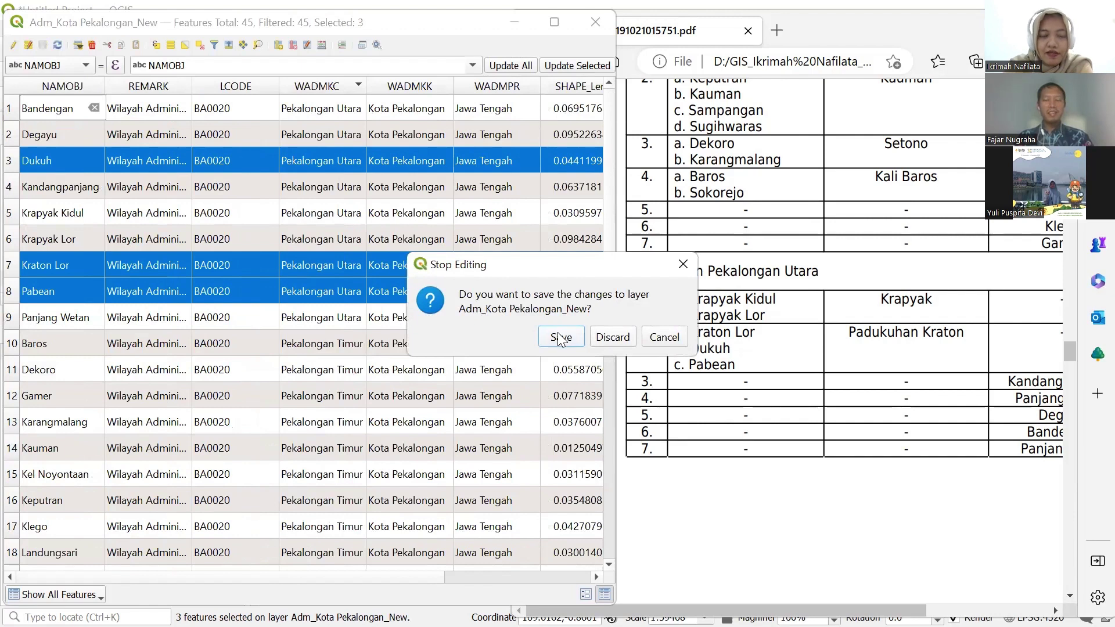
{"action": "left_click", "coordinate": [560, 338]}
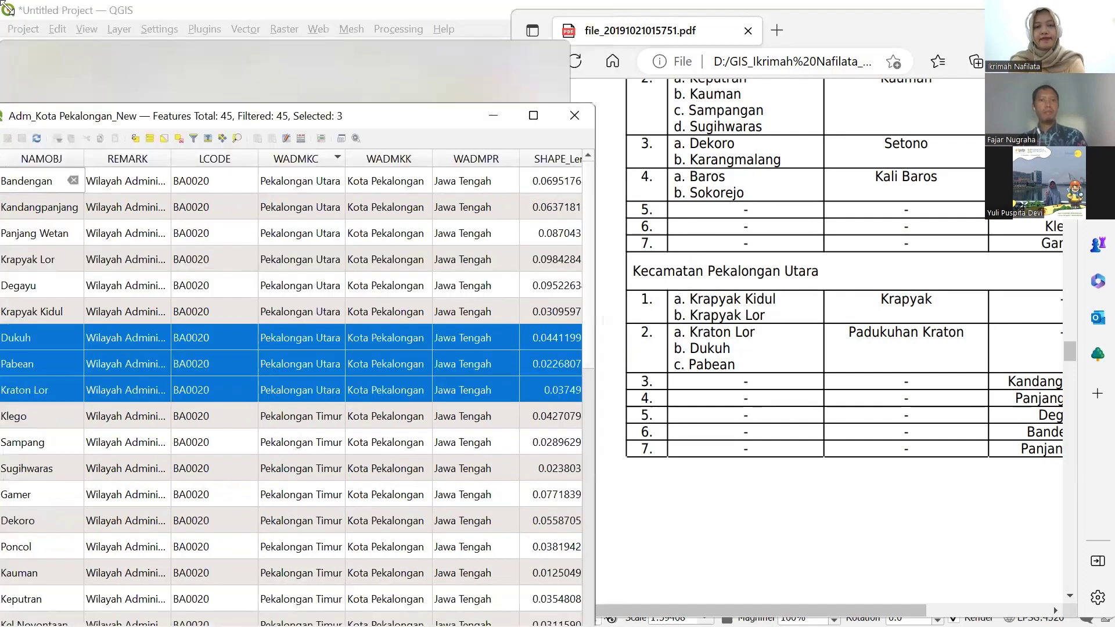
{"action": "left_click_drag", "start_coordinate": [4, 6], "coordinate": [2, 5]}
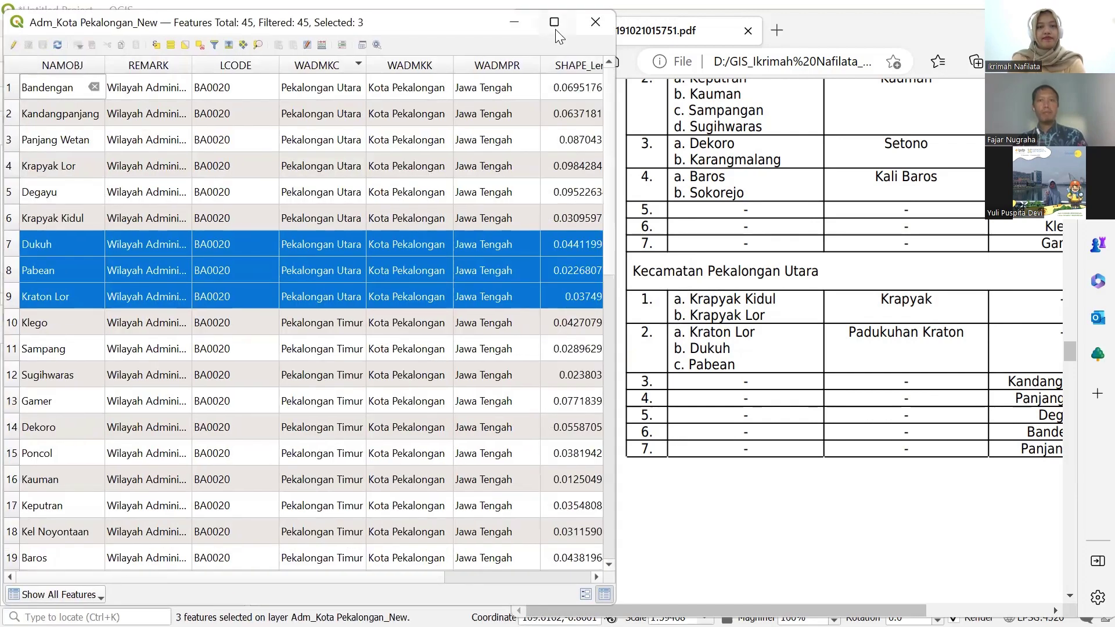
{"action": "key", "text": "super+Down"}
{"action": "key", "text": "super+Up"}
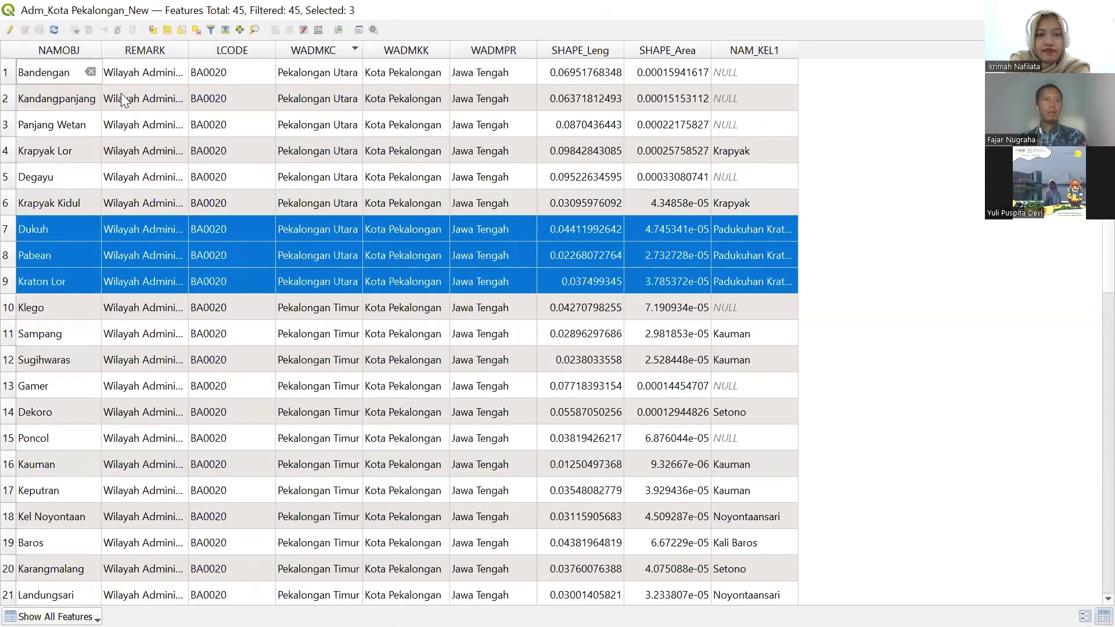
Re-enable layer editing and copy the Bandengan row's village name from NAMOBJ into its NAM_KEL1 cell.
{"action": "left_click", "coordinate": [9, 31]}
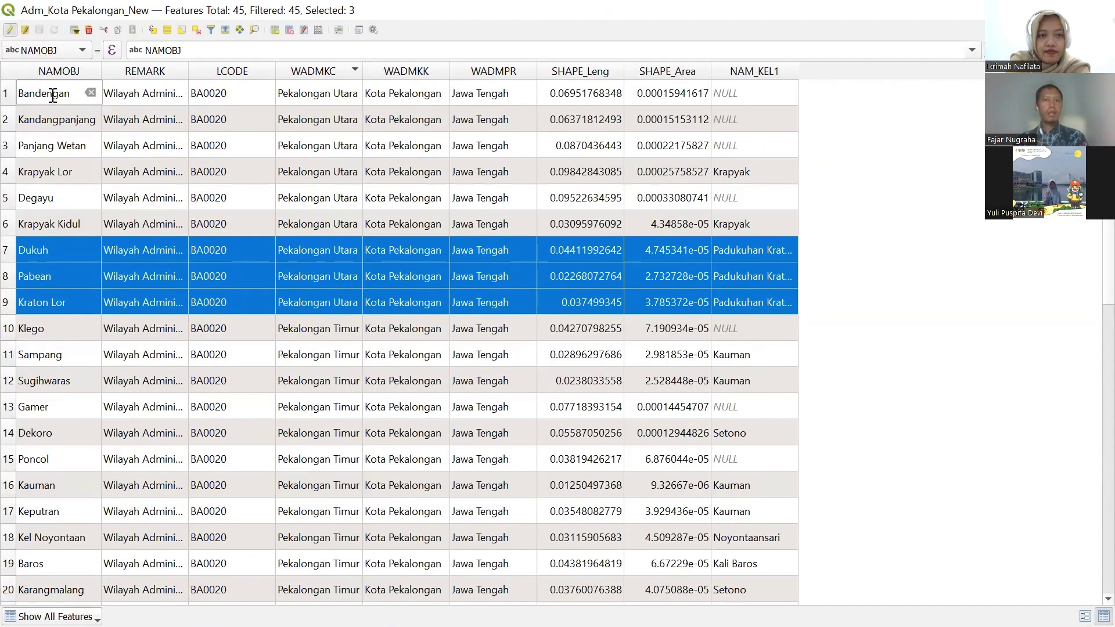
{"action": "double_click", "coordinate": [53, 95]}
{"action": "key", "text": "ctrl+c"}
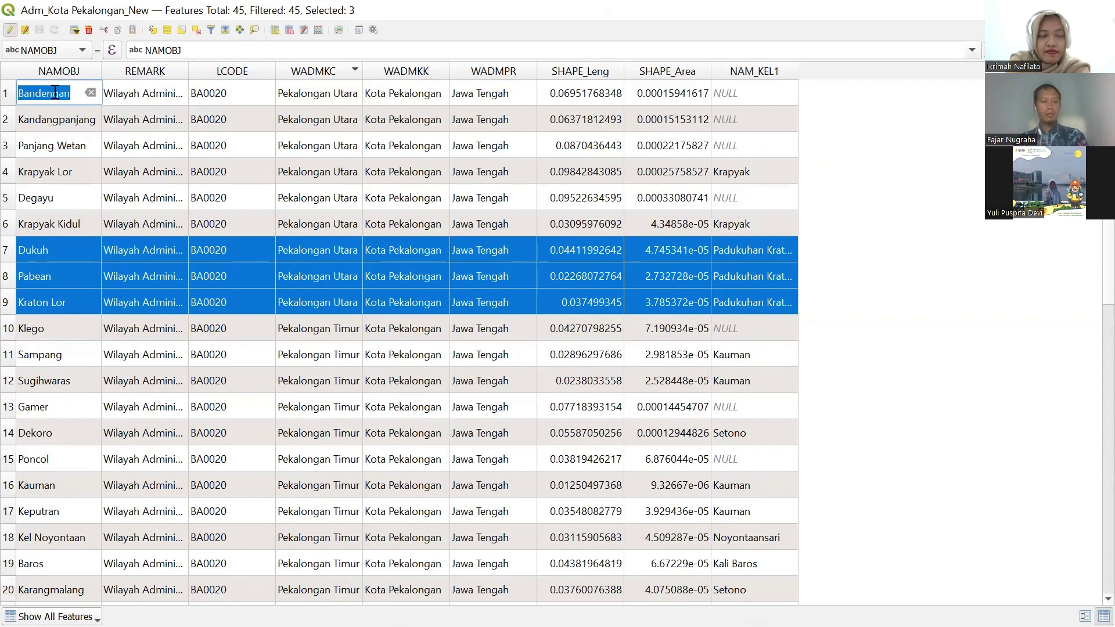
{"action": "double_click", "coordinate": [729, 95]}
{"action": "key", "text": "ctrl+v"}
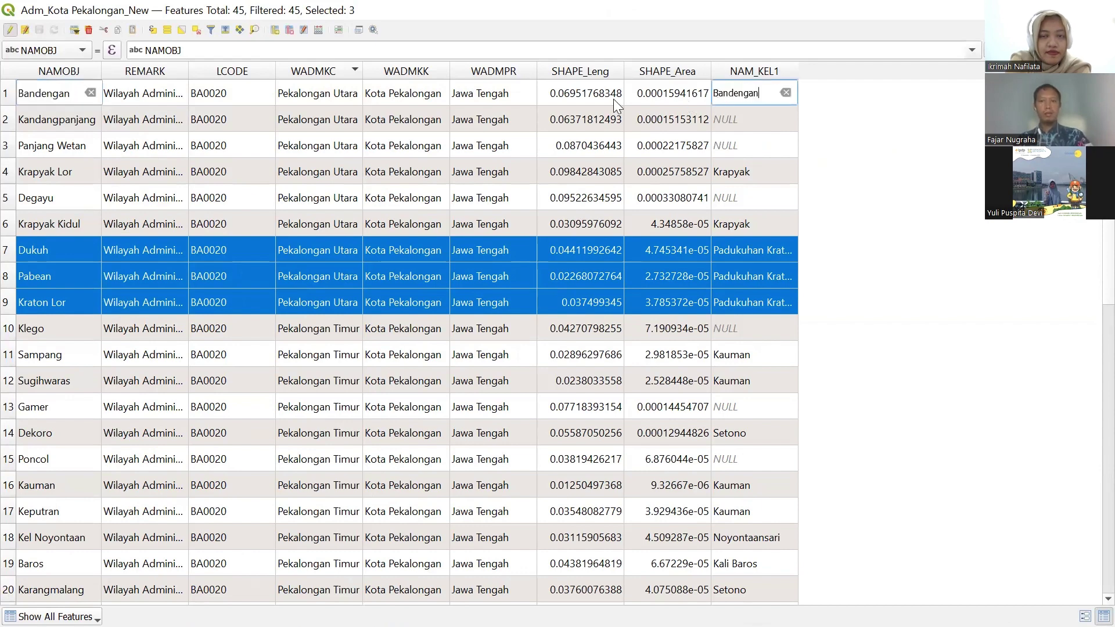
Set NAM_KEL1 to Kandangpanjang and Panjang Wetan for the rows with those NAMOBJ names.
{"action": "double_click", "coordinate": [64, 122]}
{"action": "key", "text": "ctrl+c"}
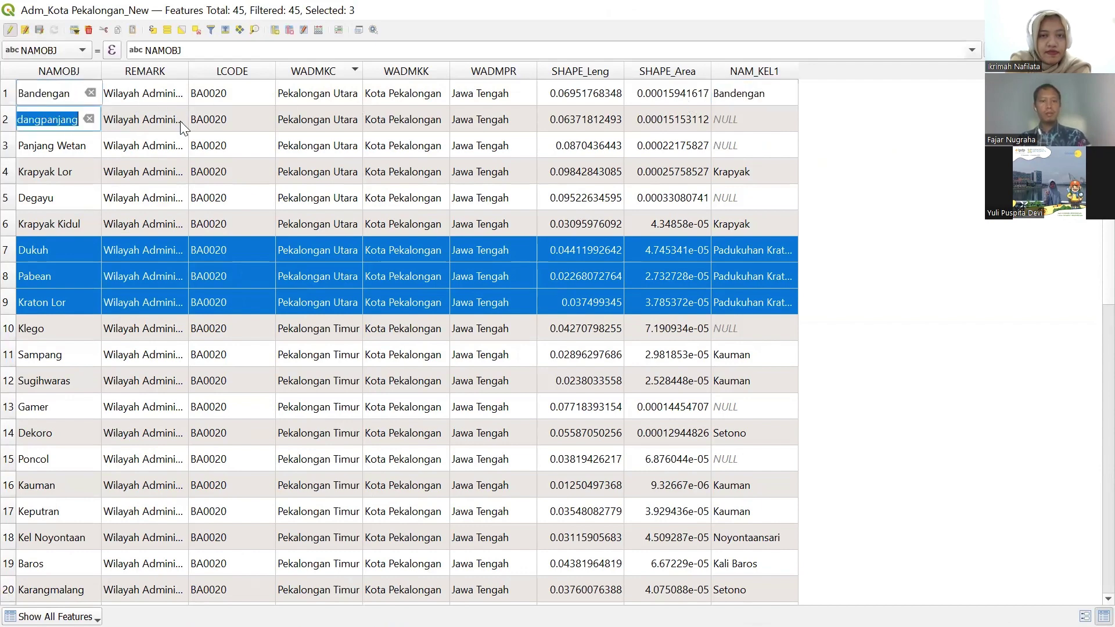
{"action": "double_click", "coordinate": [764, 118]}
{"action": "key", "text": "ctrl+v"}
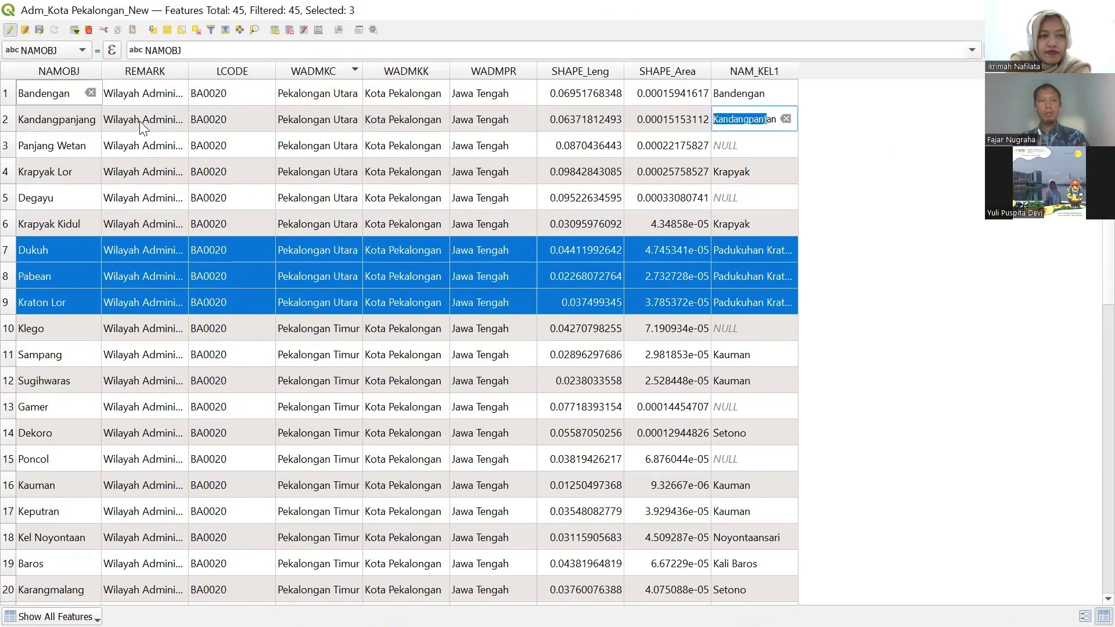
{"action": "double_click", "coordinate": [55, 145]}
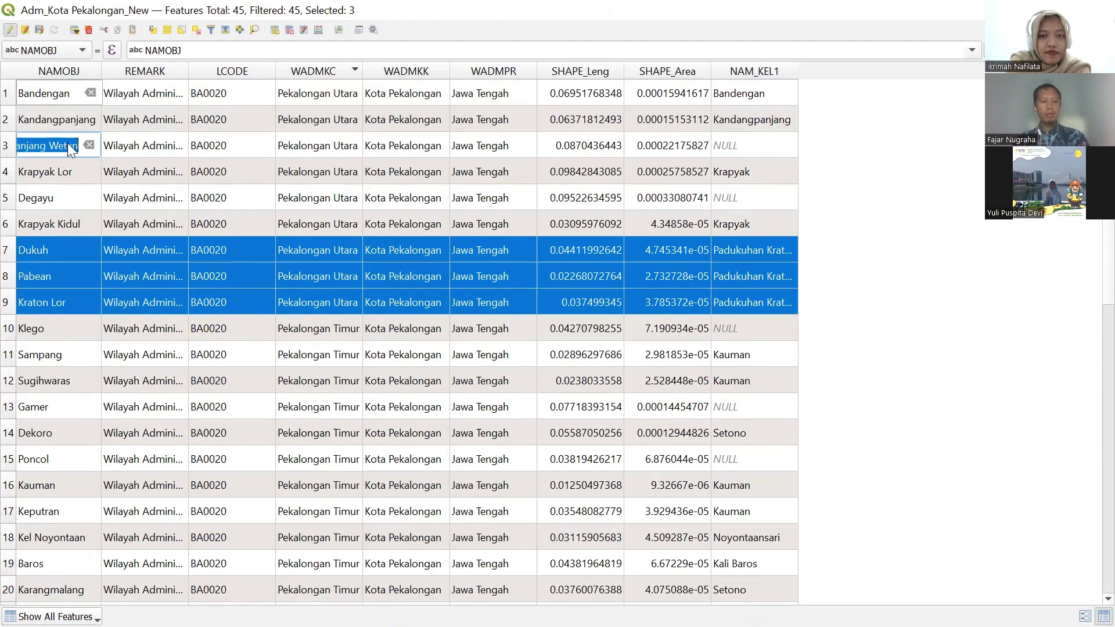
{"action": "double_click", "coordinate": [742, 145]}
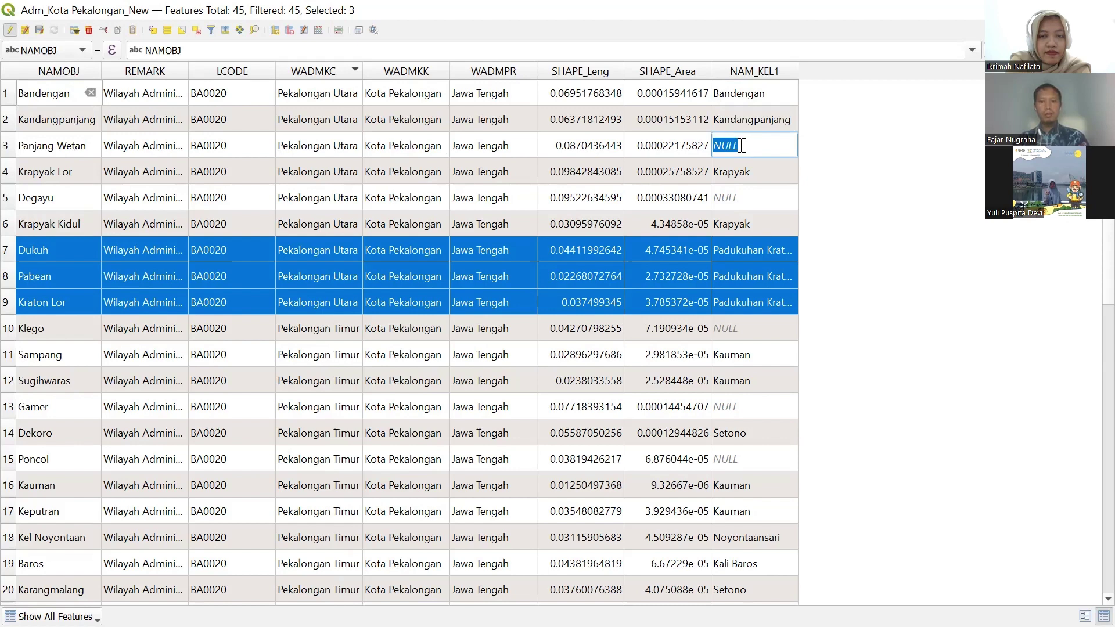
{"action": "type", "text": "Panjang Wetan"}
Set the Degayu row's NAM_KEL1 to Krapyak Lor and sort the table by NAM_KEL1 in ascending order.
{"action": "double_click", "coordinate": [60, 172]}
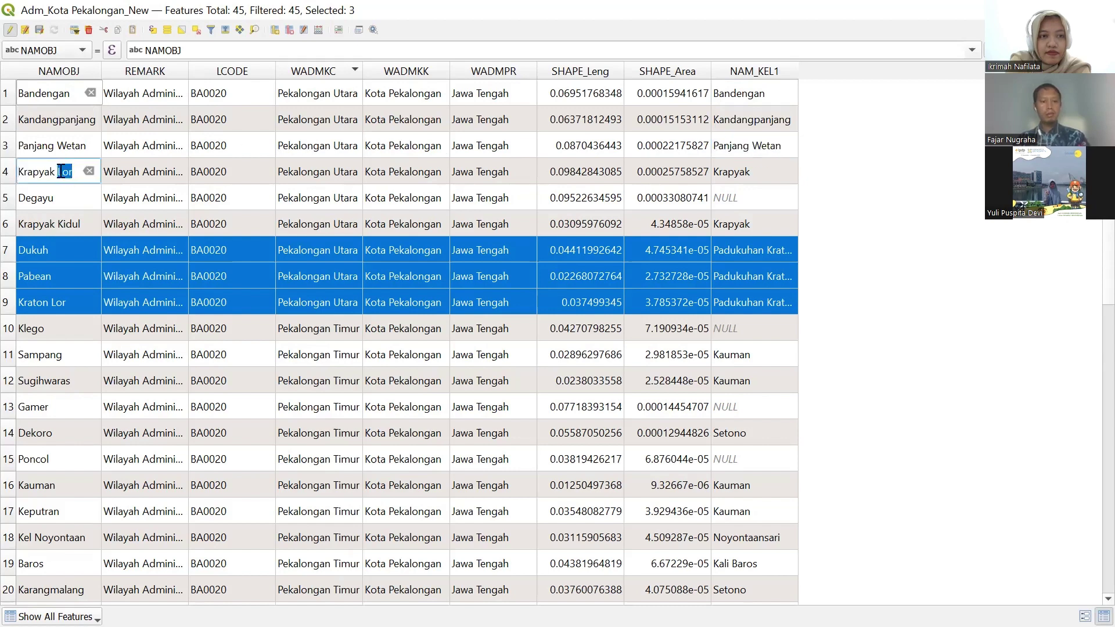
{"action": "key", "text": "ctrl+a"}
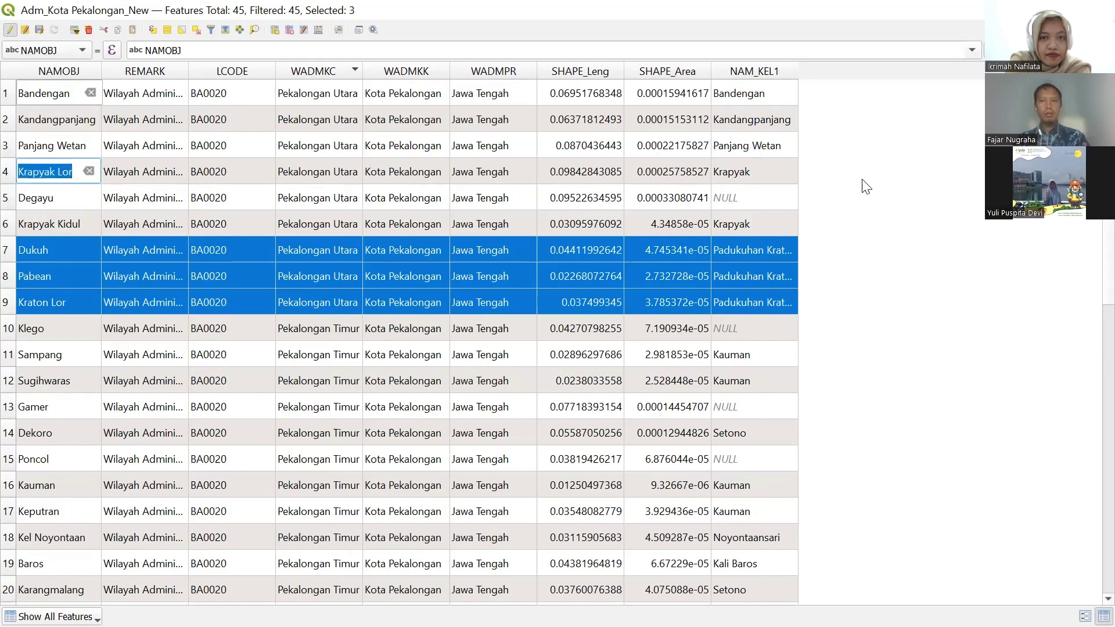
{"action": "key", "text": "ctrl+c"}
{"action": "double_click", "coordinate": [772, 196]}
{"action": "key", "text": "ctrl+v"}
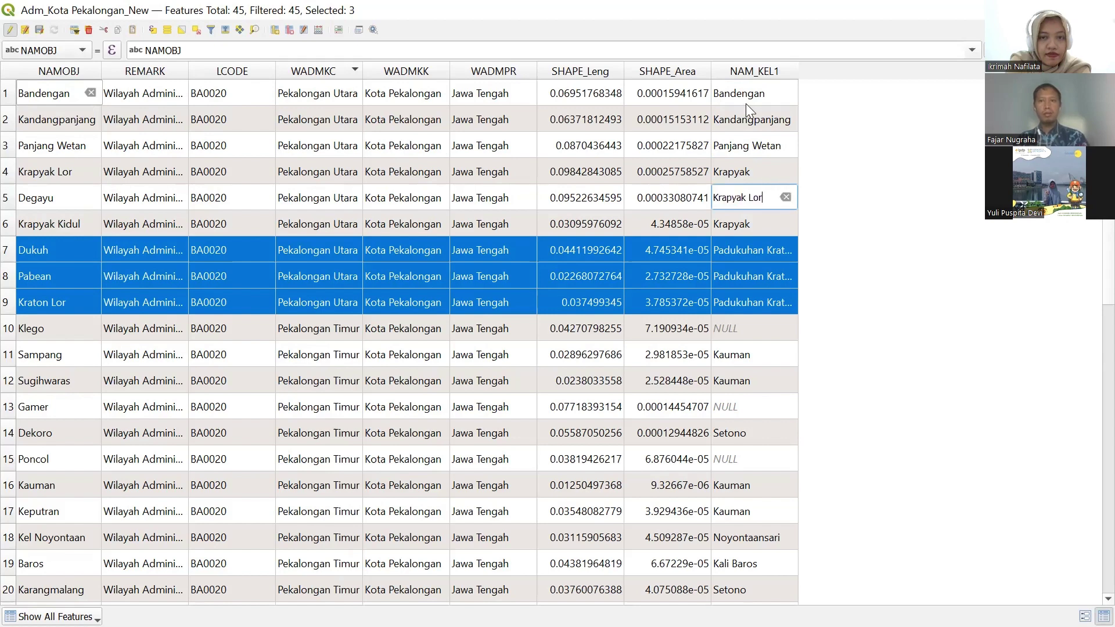
{"action": "left_click", "coordinate": [749, 72]}
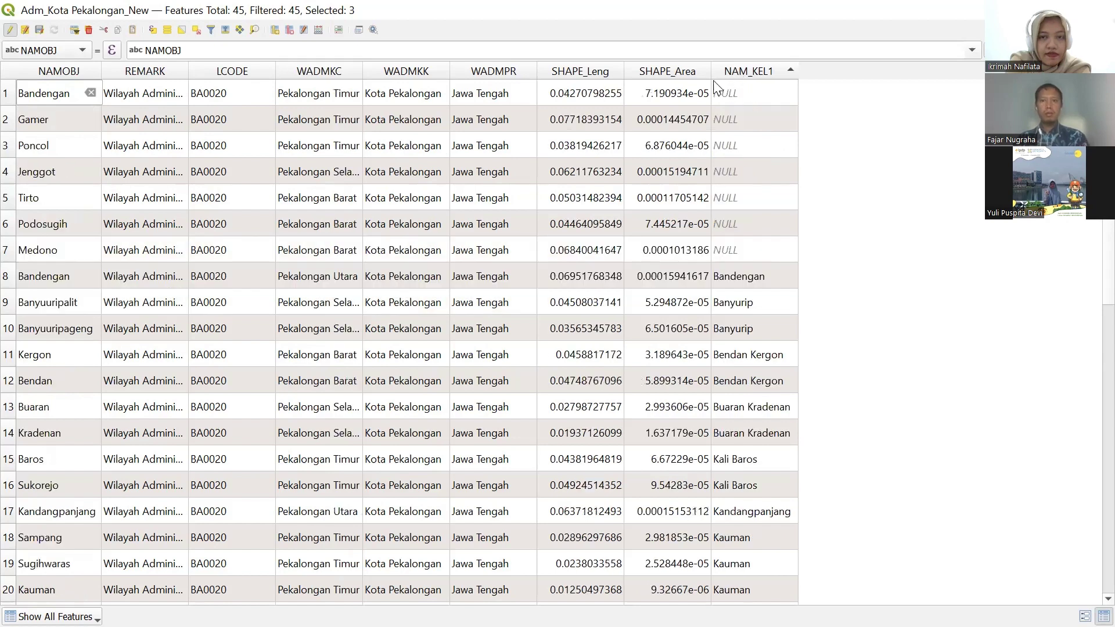
Set NAM_KEL1 to Bandengan for the Klego and Gamer rows.
{"action": "double_click", "coordinate": [52, 93]}
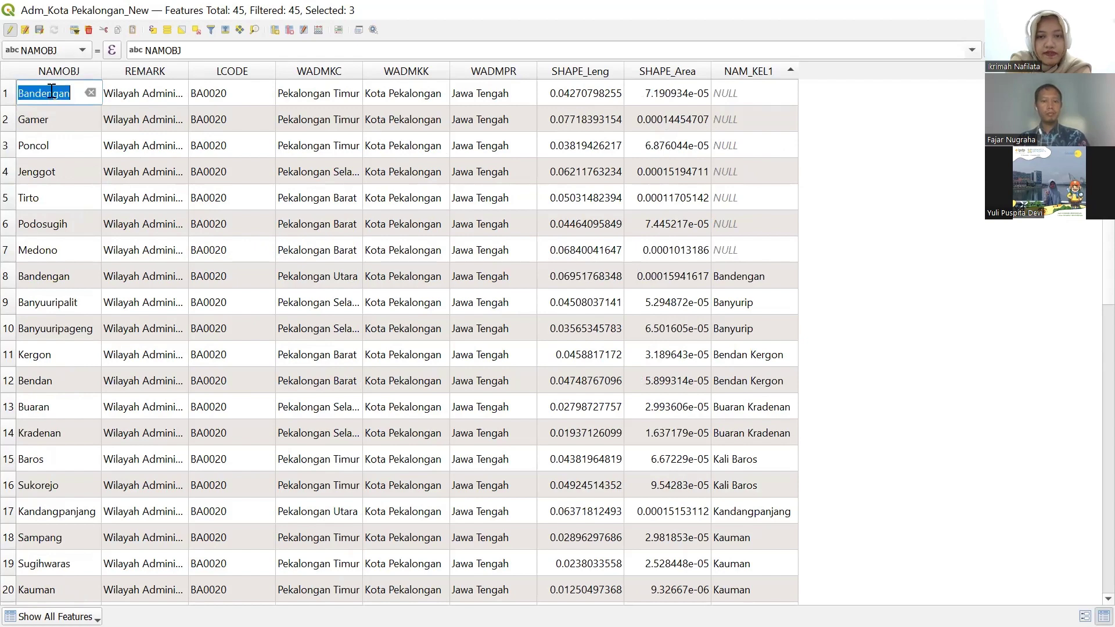
{"action": "left_click", "coordinate": [730, 99]}
{"action": "key", "text": "ctrl+v"}
{"action": "left_click", "coordinate": [26, 119]}
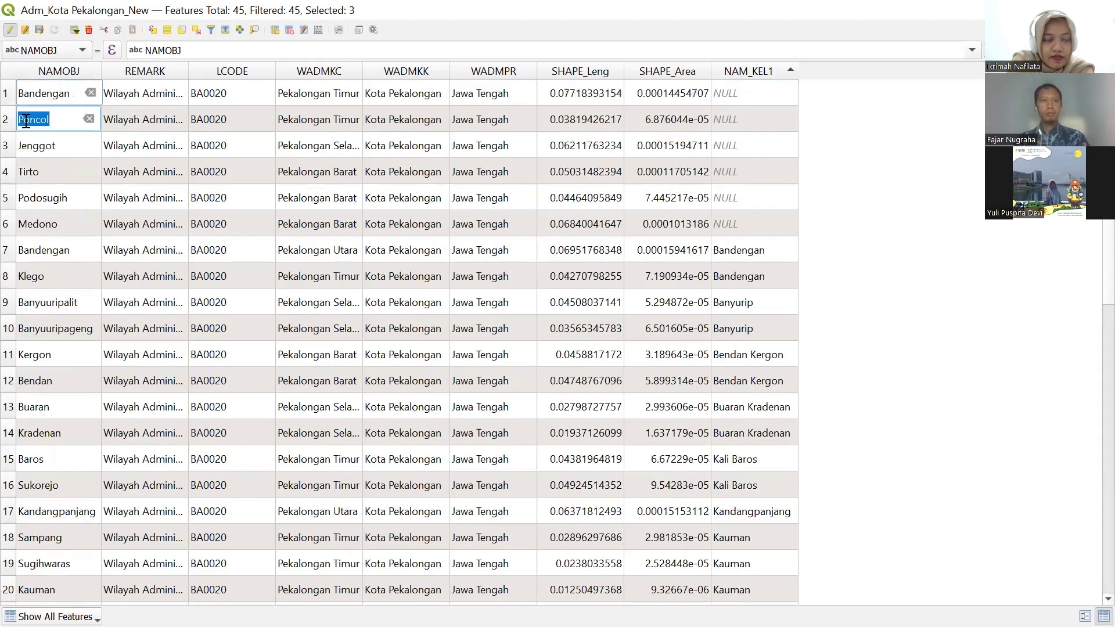
{"action": "left_click", "coordinate": [62, 96]}
{"action": "key", "text": "ctrl+c"}
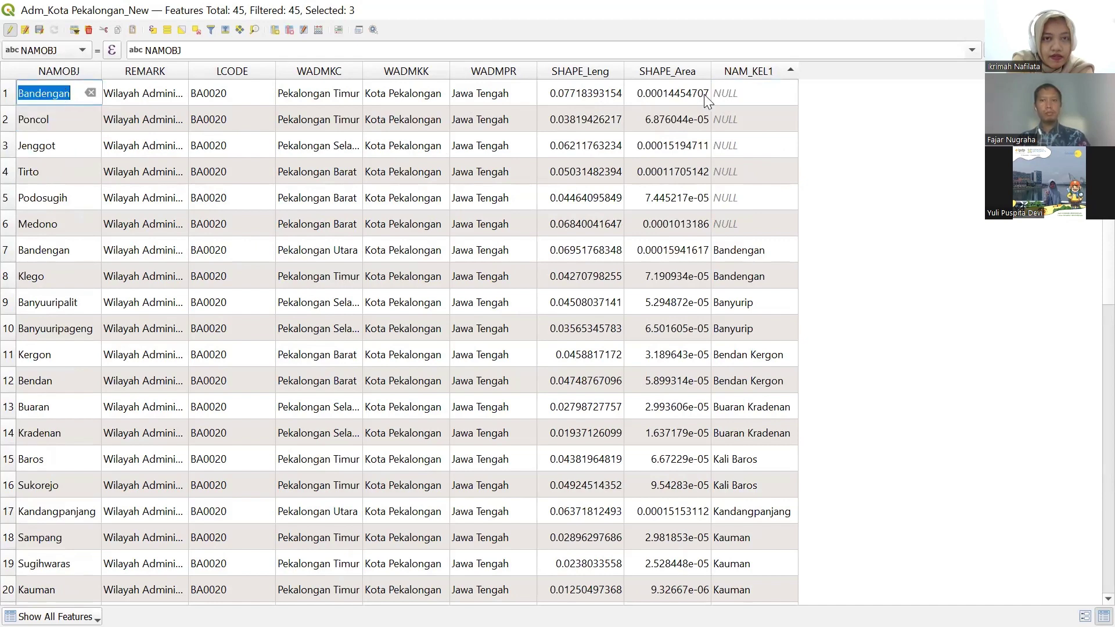
{"action": "left_click", "coordinate": [732, 96]}
{"action": "key", "text": "ctrl+v"}
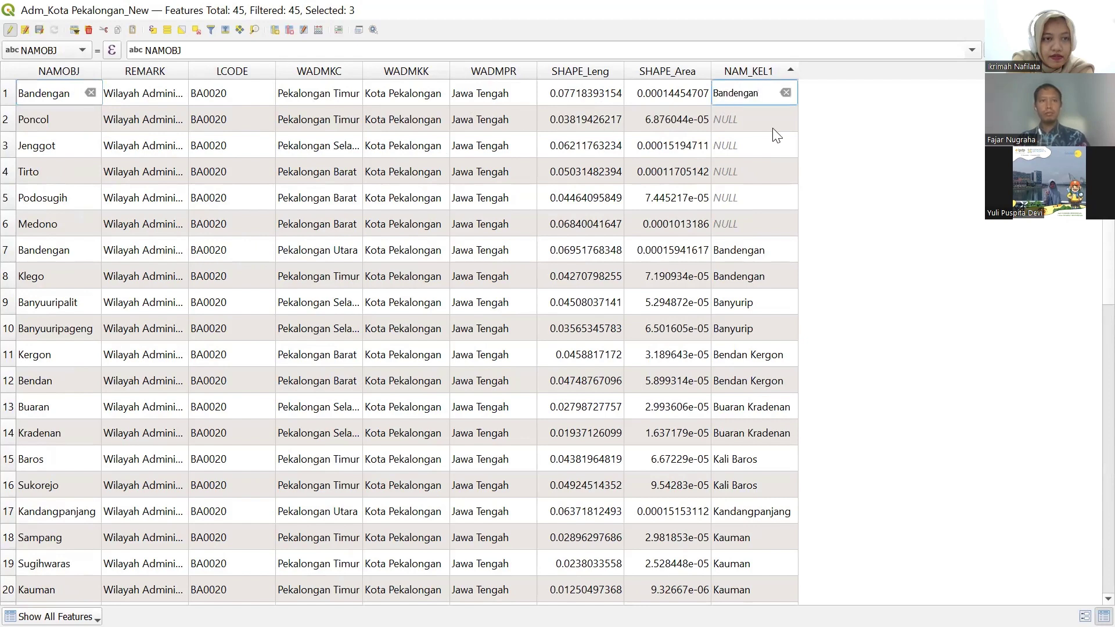
{"action": "left_click", "coordinate": [748, 153]}
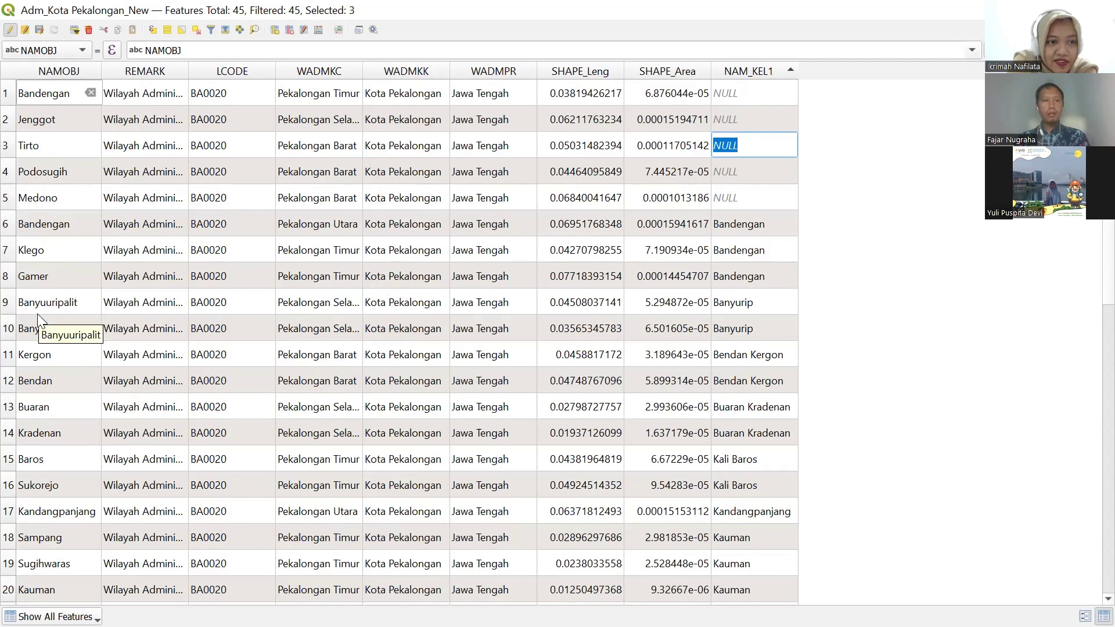
Replace the NAM_KEL1 values of the Gamer and Klego rows with their own names, Gamer and Klego.
{"action": "double_click", "coordinate": [55, 278]}
{"action": "key", "text": "ctrl+c"}
{"action": "double_click", "coordinate": [736, 278]}
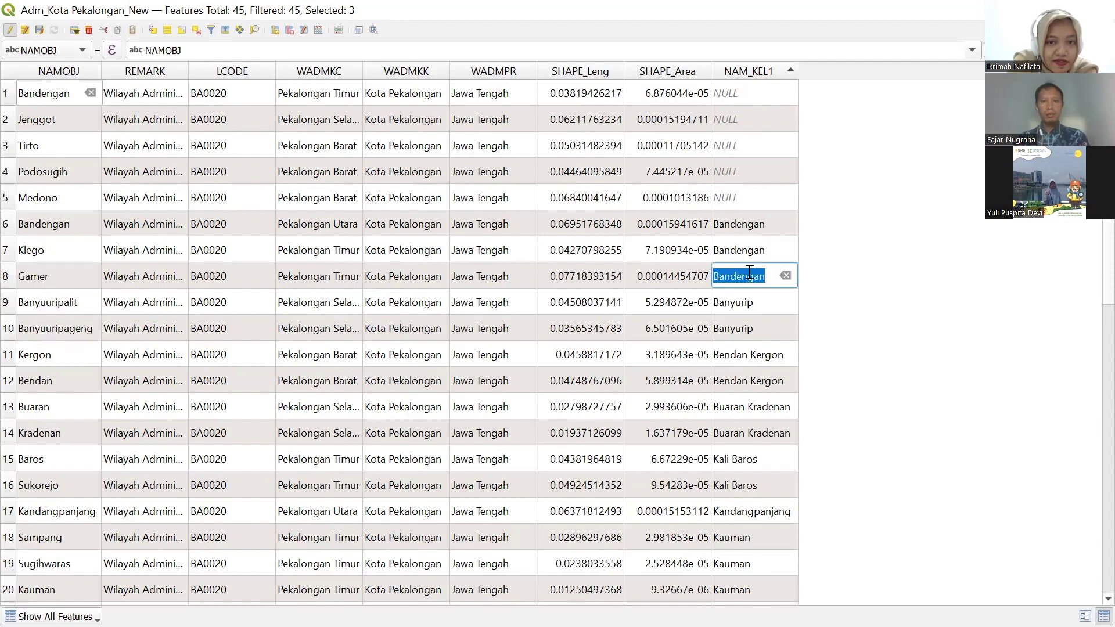
{"action": "key", "text": "ctrl+v"}
{"action": "double_click", "coordinate": [761, 251]}
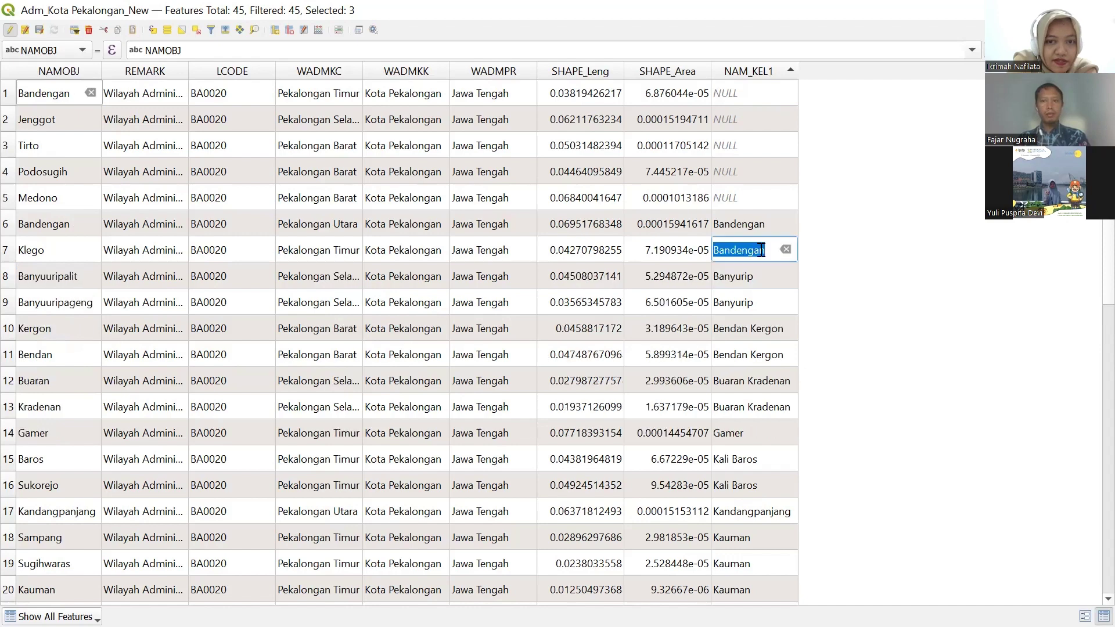
{"action": "double_click", "coordinate": [44, 251]}
{"action": "key", "text": "ctrl+c"}
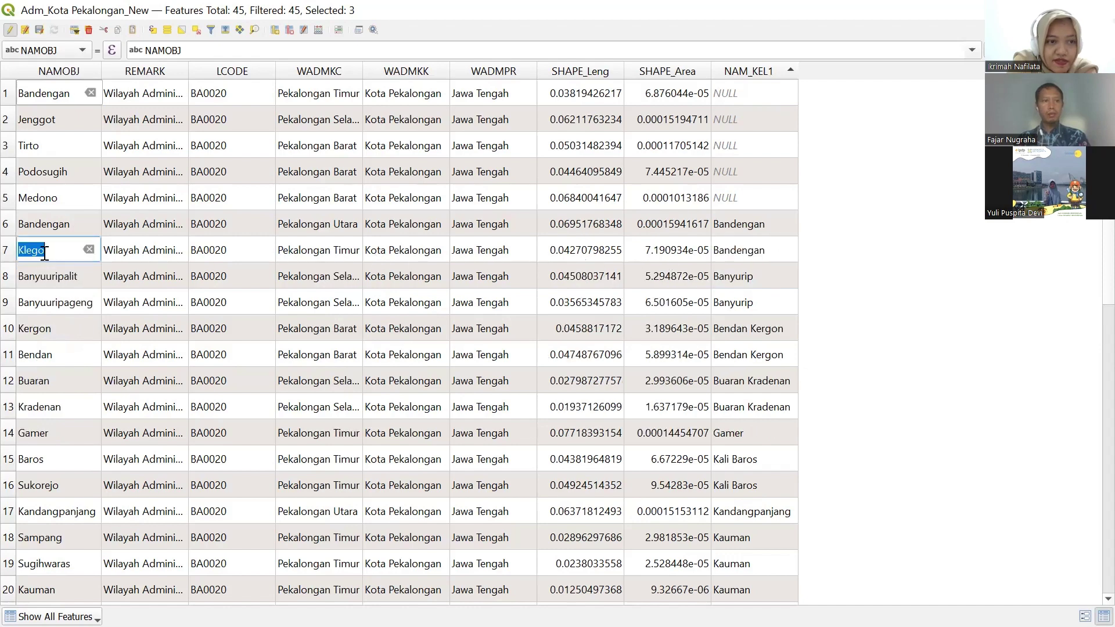
{"action": "double_click", "coordinate": [730, 252]}
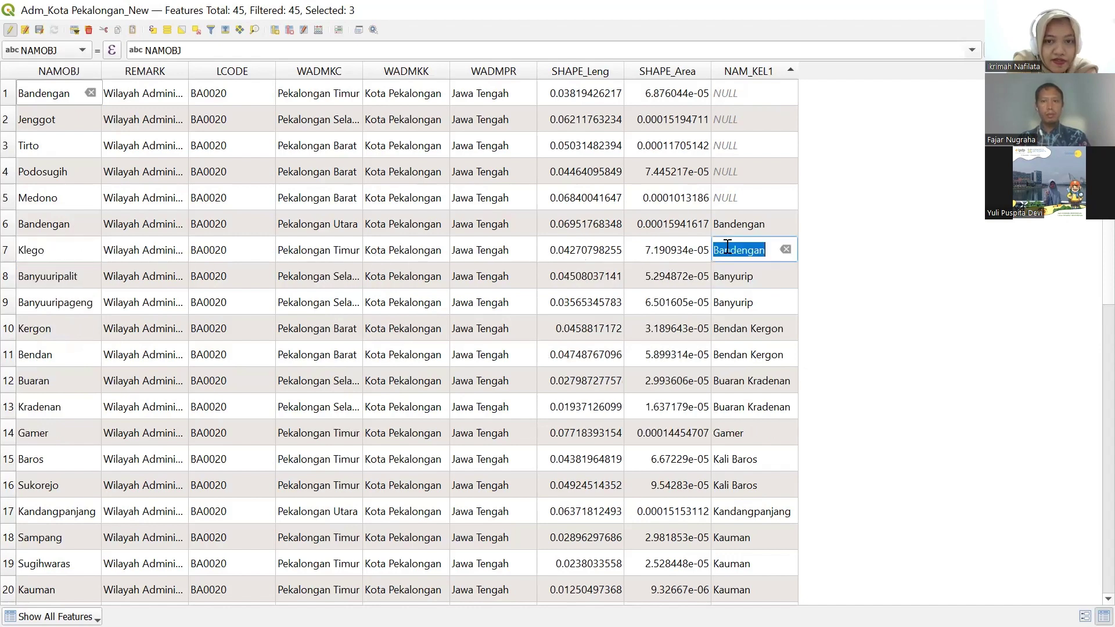
{"action": "key", "text": "ctrl+v"}
{"action": "double_click", "coordinate": [680, 280]}
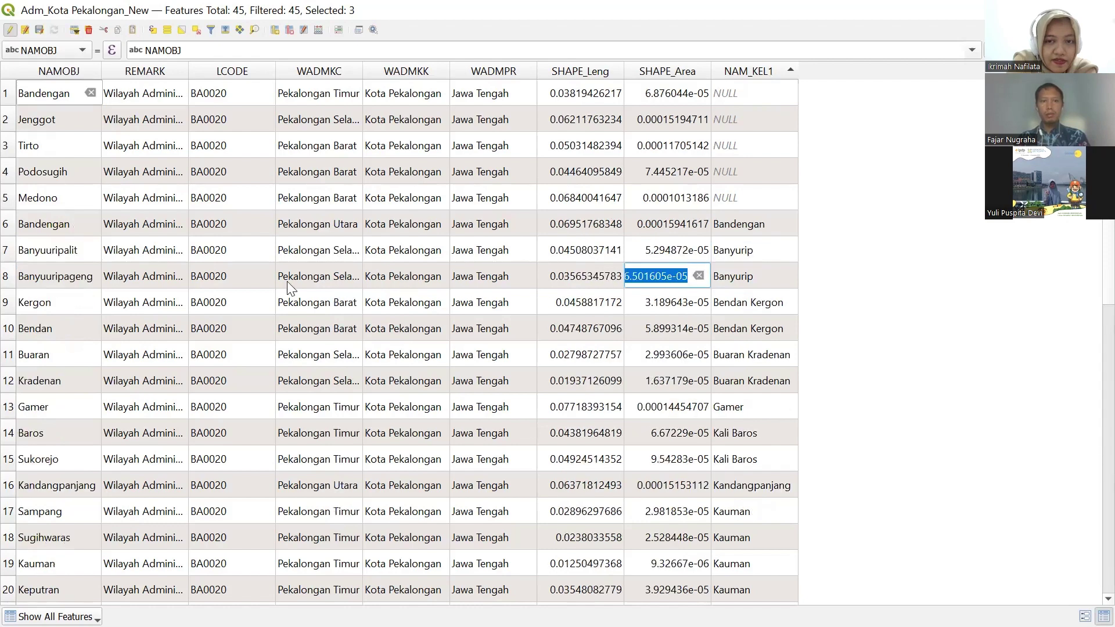
Copy the NAMOBJ names Medono and Podosugih into the empty NAM_KEL1 cells of their rows.
{"action": "double_click", "coordinate": [66, 198]}
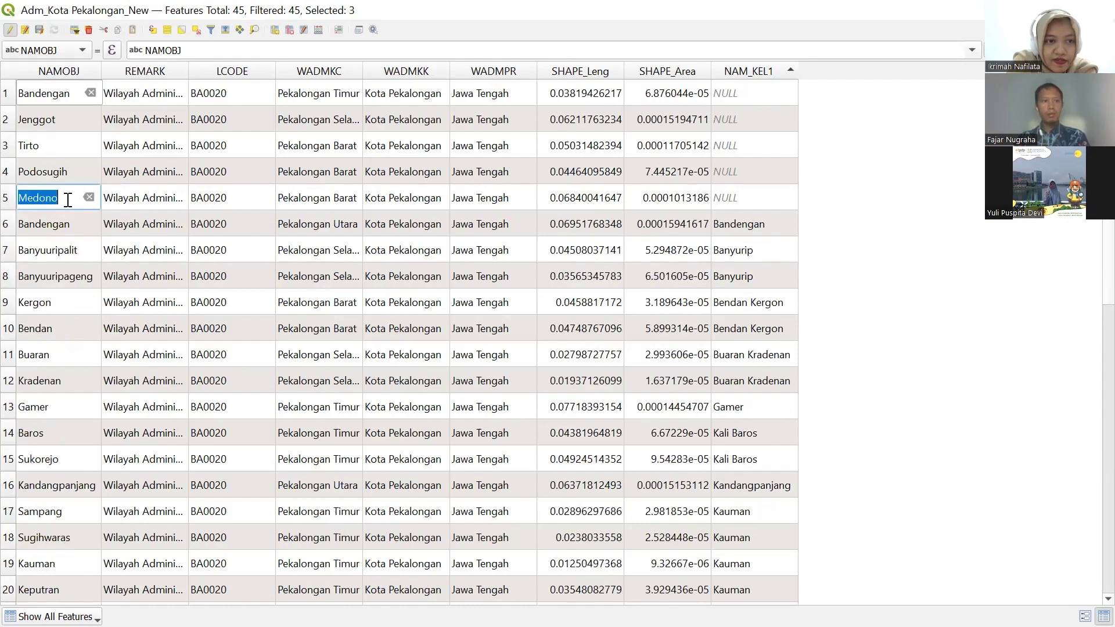
{"action": "key", "text": "ctrl+c"}
{"action": "double_click", "coordinate": [745, 197]}
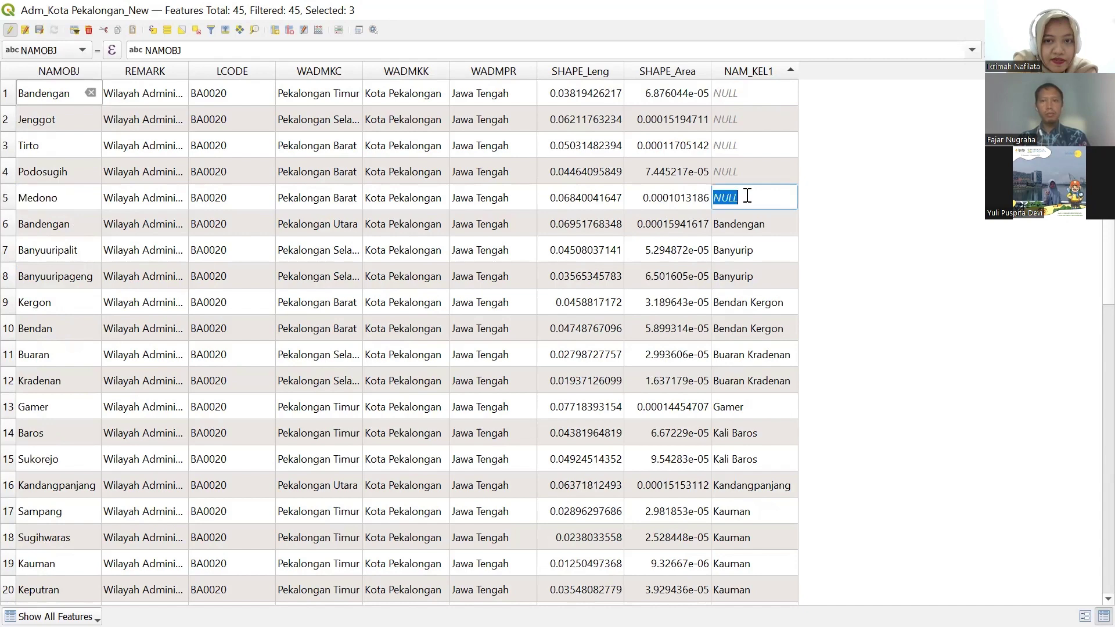
{"action": "key", "text": "ctrl+v"}
{"action": "double_click", "coordinate": [47, 173]}
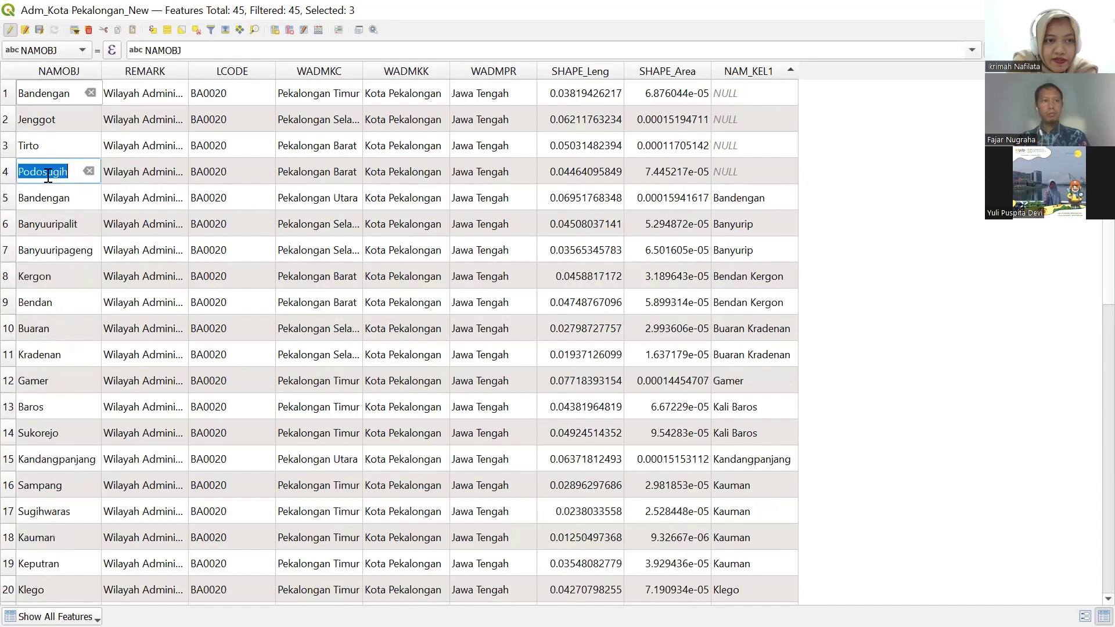
{"action": "key", "text": "ctrl+c"}
{"action": "double_click", "coordinate": [743, 174]}
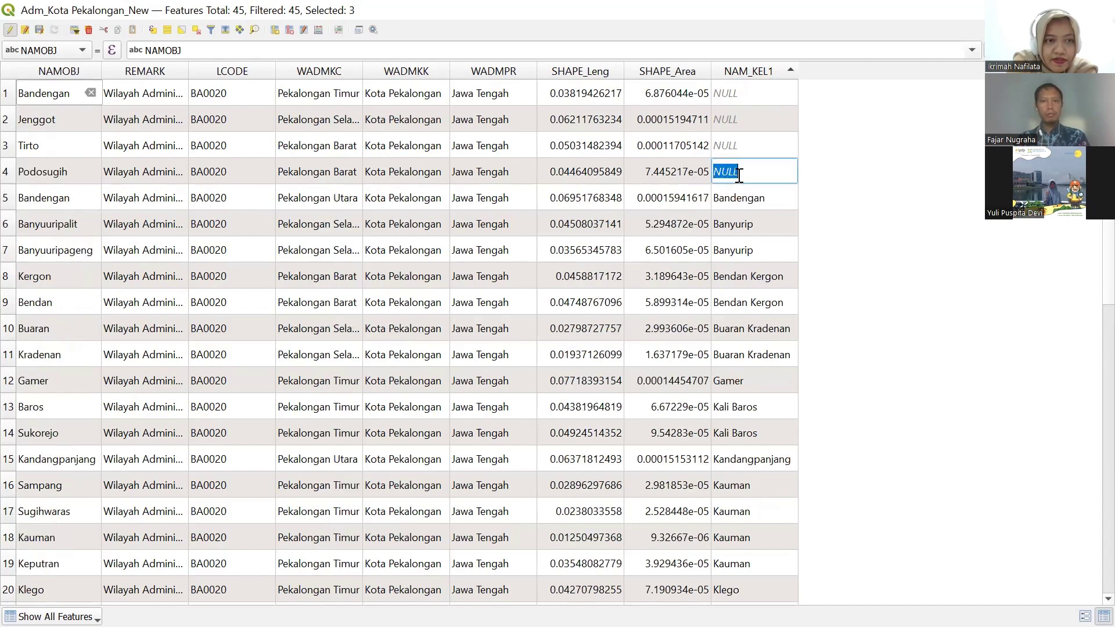
{"action": "key", "text": "ctrl+v"}
Copy the NAMOBJ names Tirto and Jenggot into the empty NAM_KEL1 cells of their rows.
{"action": "double_click", "coordinate": [29, 149]}
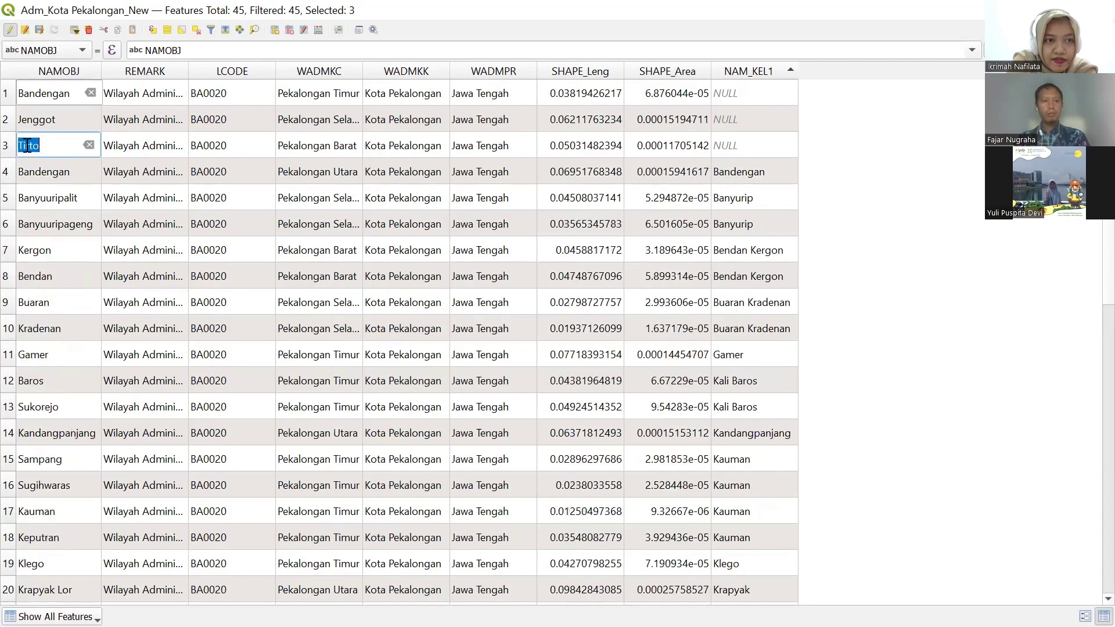
{"action": "key", "text": "ctrl+c"}
{"action": "double_click", "coordinate": [722, 145]}
{"action": "key", "text": "ctrl+v"}
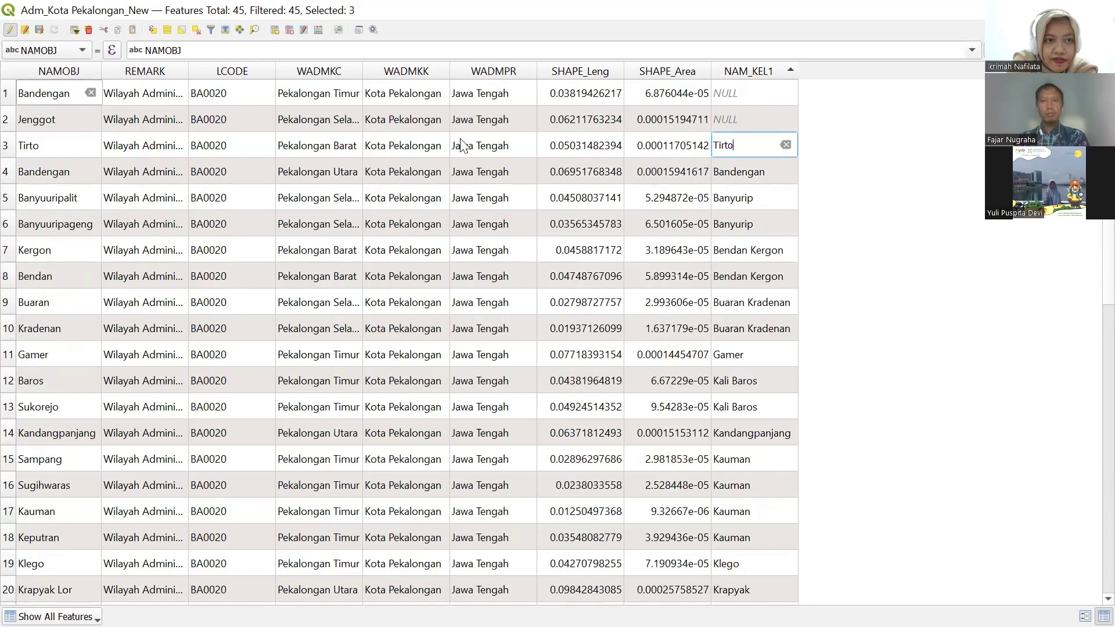
{"action": "double_click", "coordinate": [32, 124]}
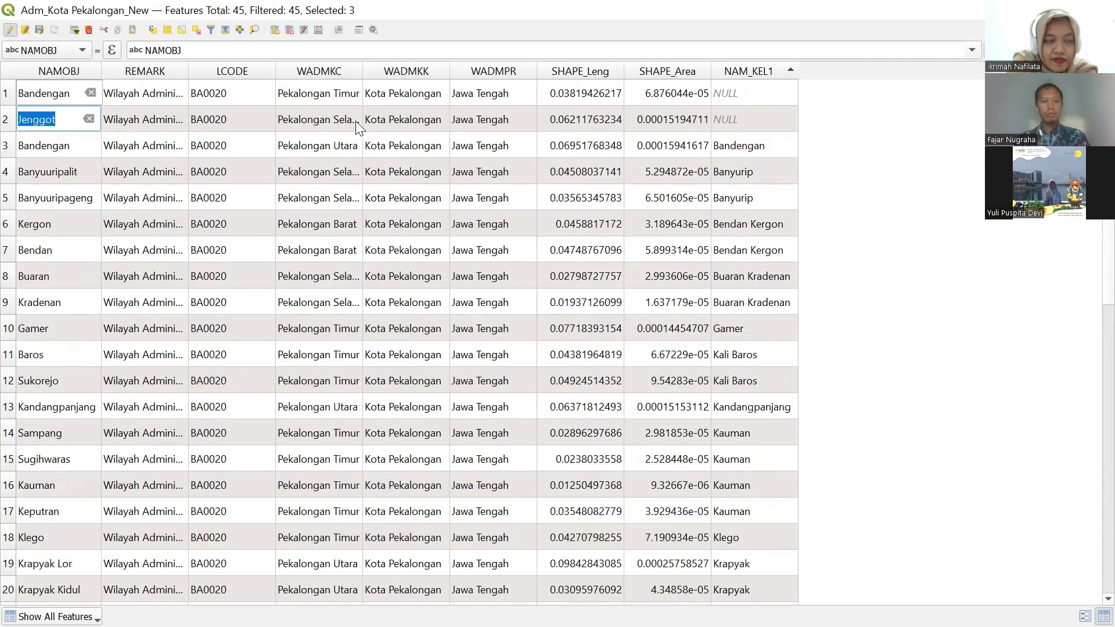
{"action": "key", "text": "ctrl+c"}
{"action": "double_click", "coordinate": [725, 122]}
{"action": "key", "text": "ctrl+v"}
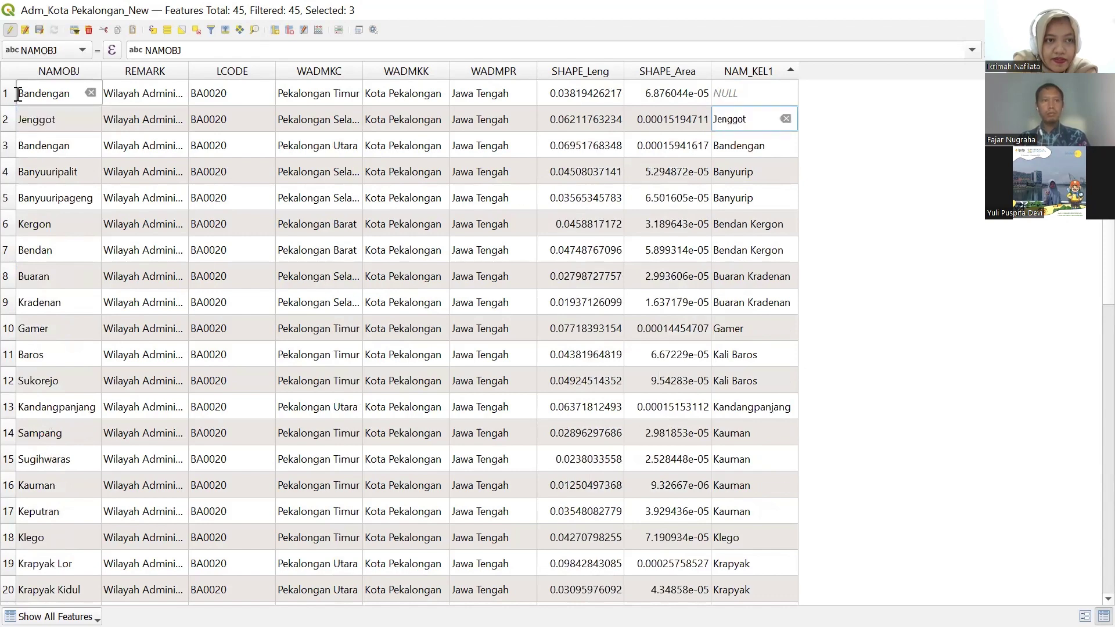
Stop editing the layer and save the filled-in NAM_KEL1 values.
{"action": "double_click", "coordinate": [215, 203]}
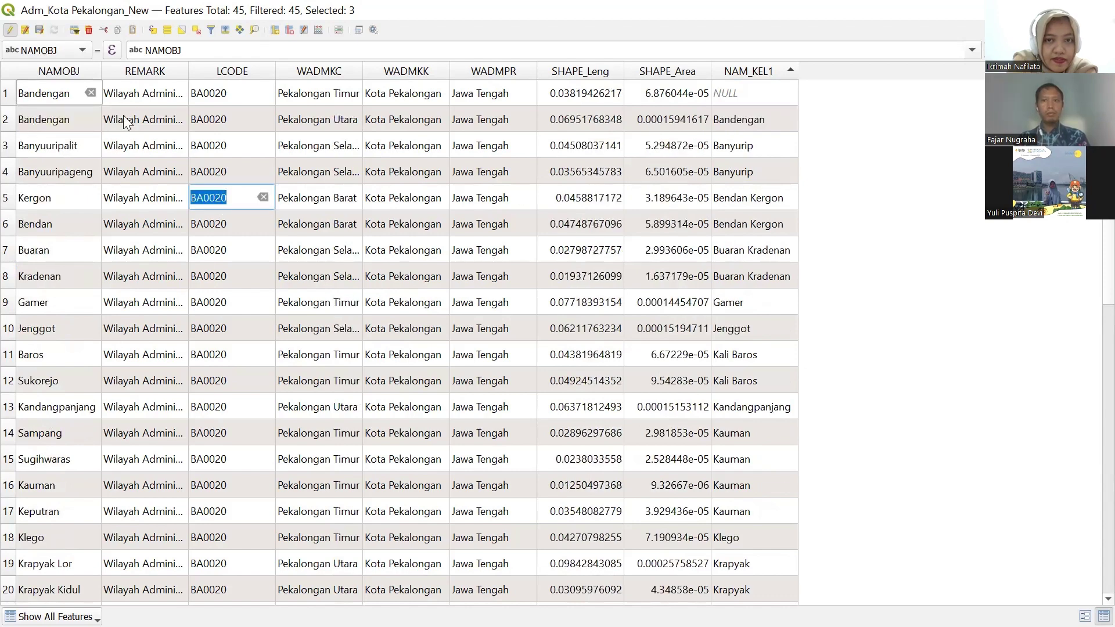
{"action": "left_click", "coordinate": [11, 30]}
{"action": "left_click", "coordinate": [558, 337]}
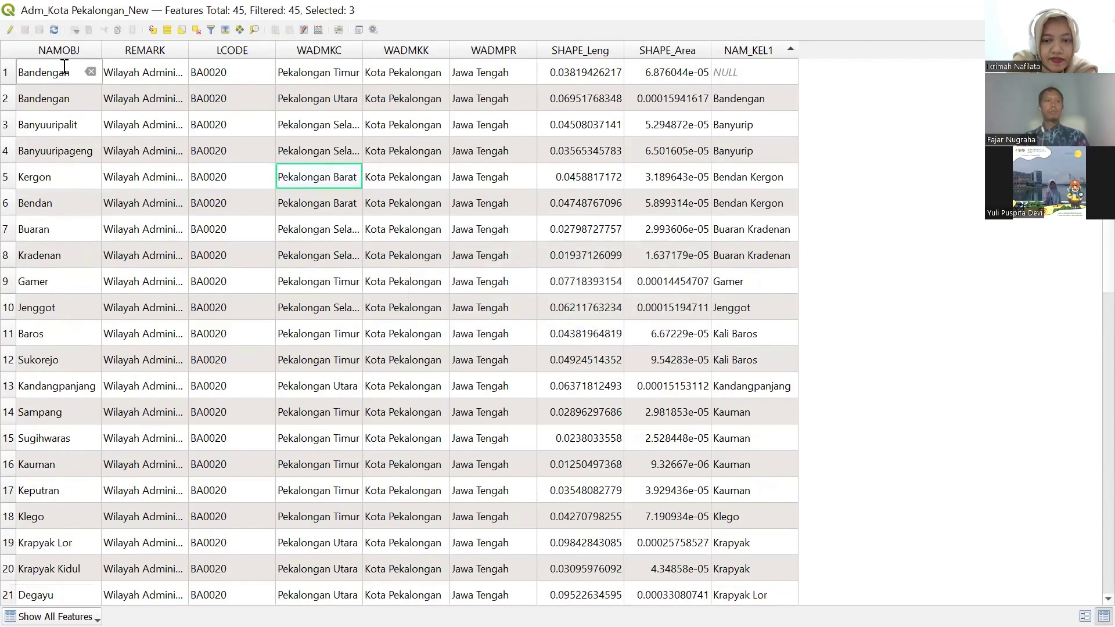
Enter BELUM TAU in the empty NAM_KEL1 cell of the Poncol row, stop editing and save the layer.
{"action": "left_click", "coordinate": [54, 69]}
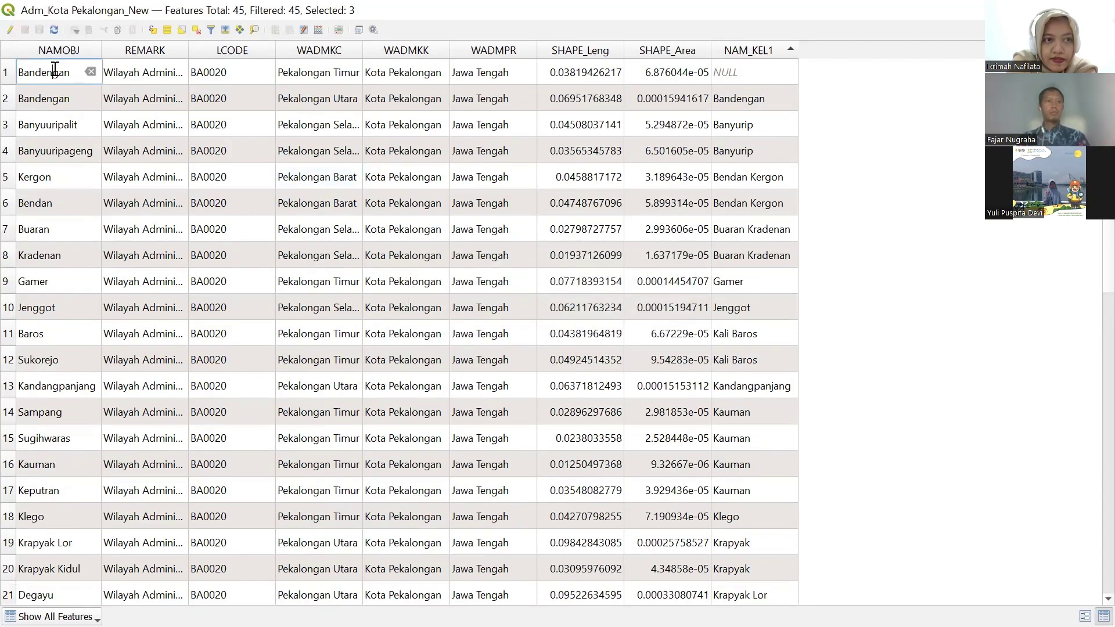
{"action": "left_click", "coordinate": [11, 28]}
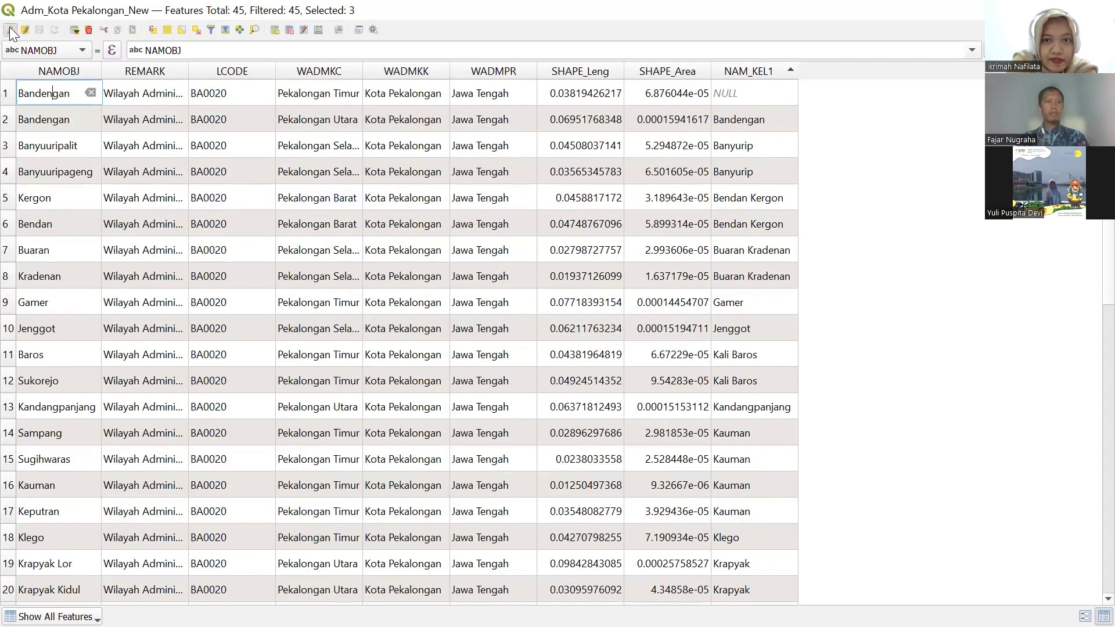
{"action": "double_click", "coordinate": [58, 93]}
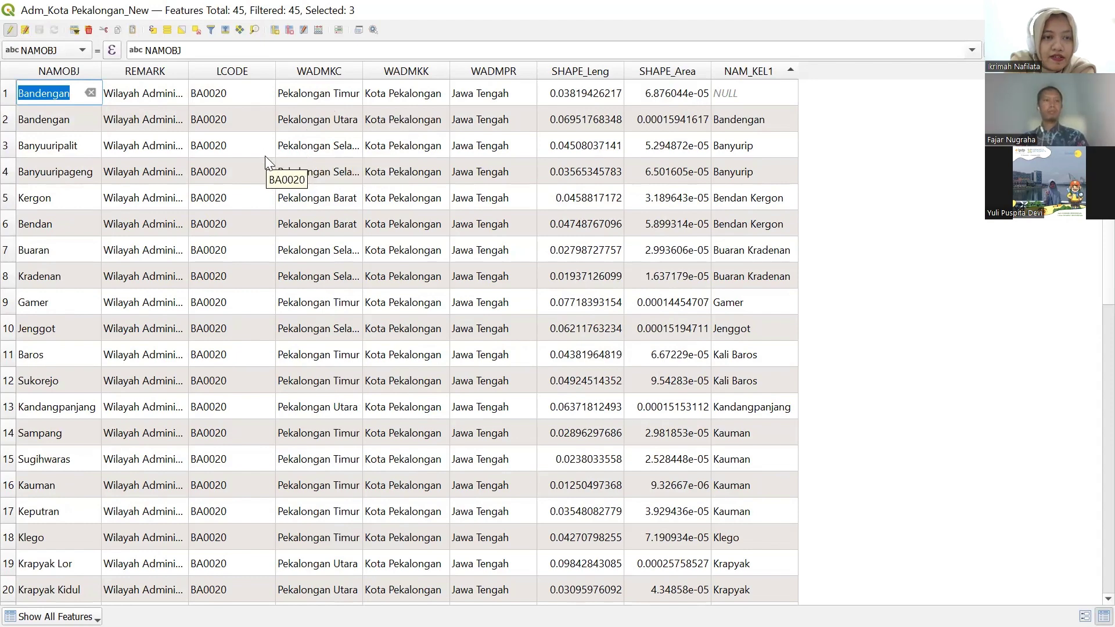
{"action": "double_click", "coordinate": [745, 95]}
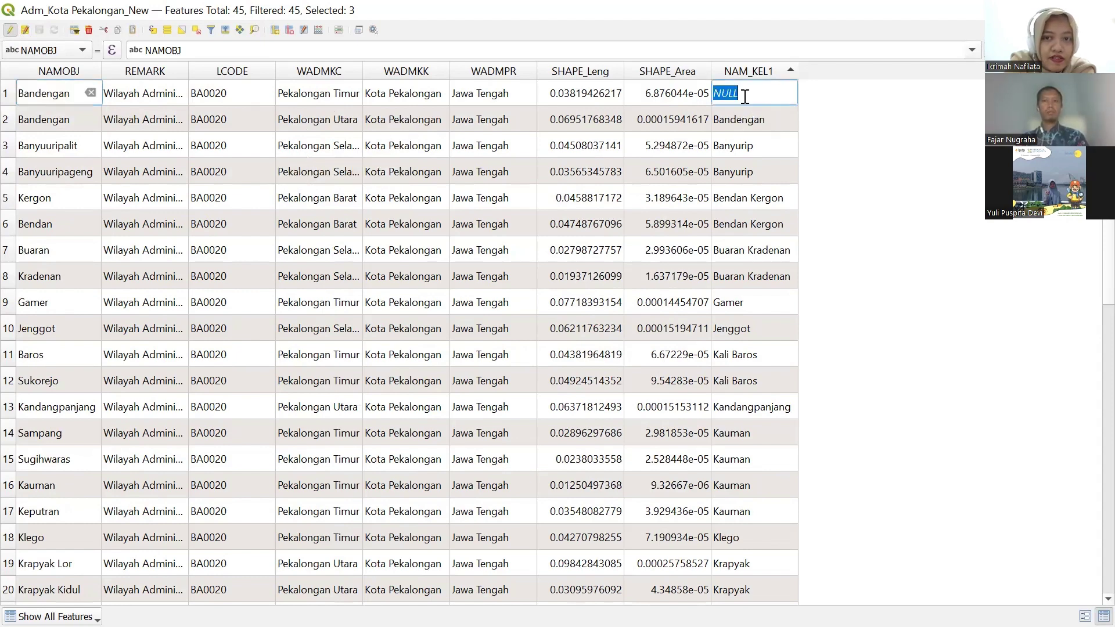
{"action": "type", "text": "N"}
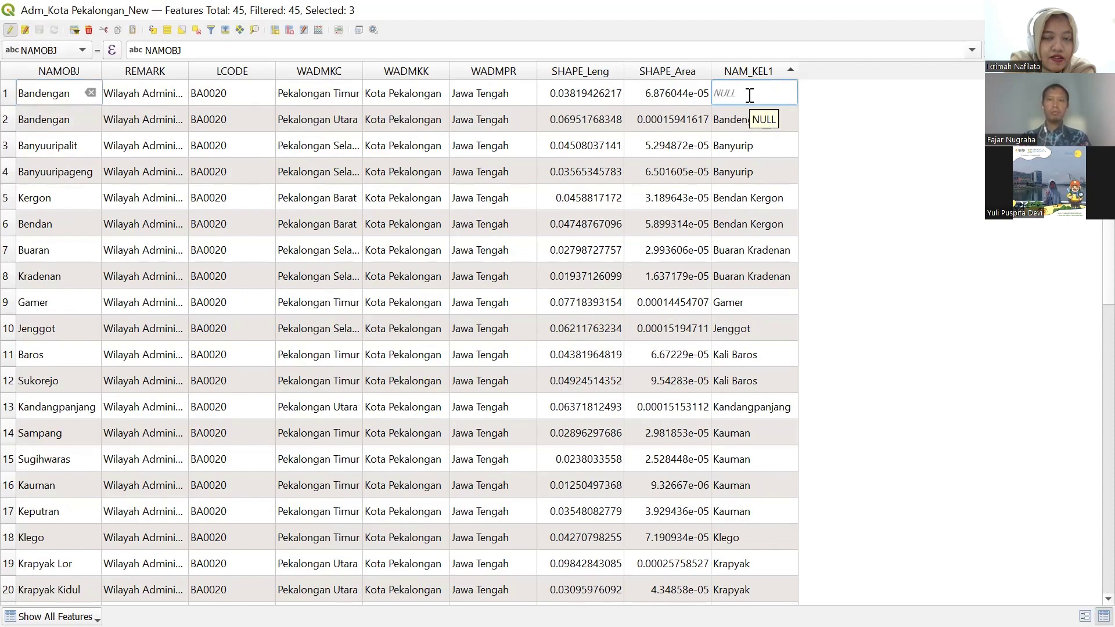
{"action": "type", "text": "N"}
{"action": "double_click", "coordinate": [543, 172]}
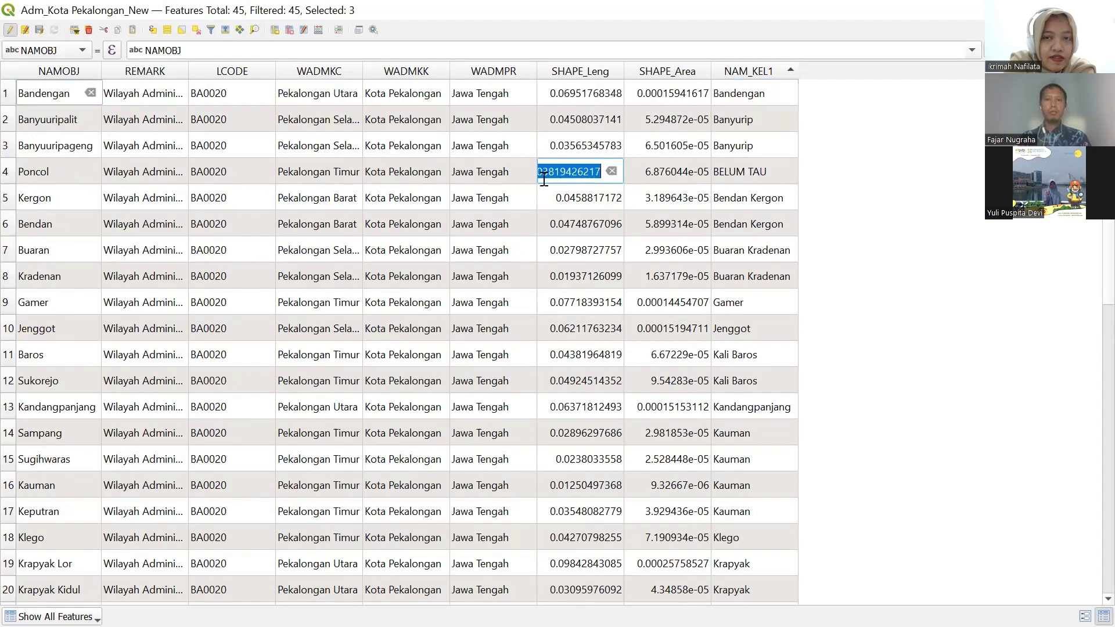
{"action": "left_click", "coordinate": [11, 29]}
{"action": "left_click", "coordinate": [559, 336]}
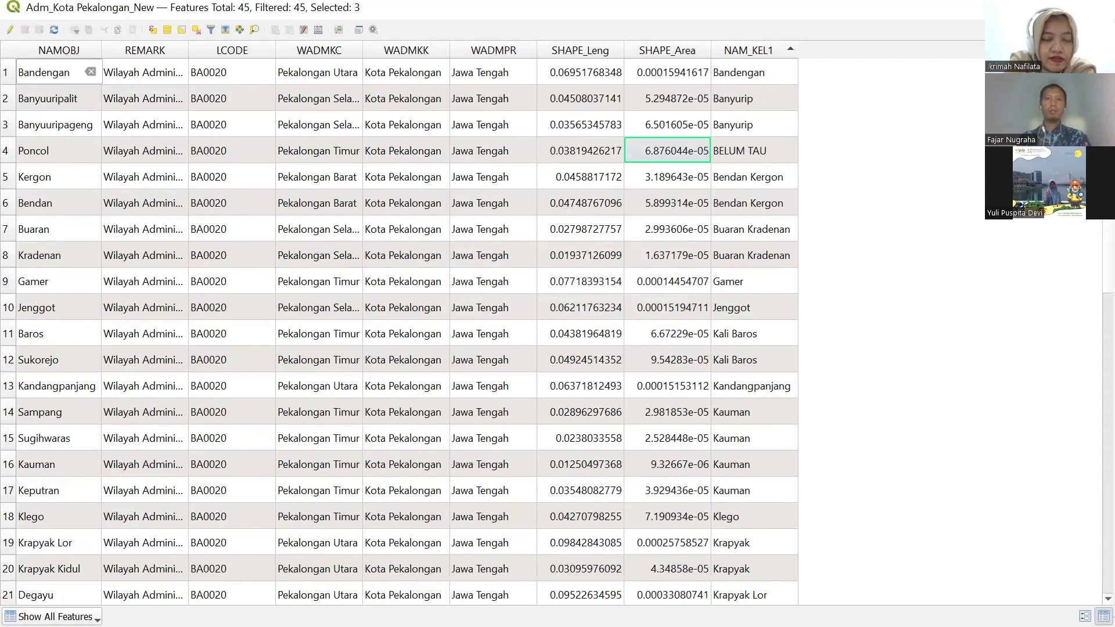
Sort the attribute table by NAM_KEL1 in descending order and then by NAMOBJ in ascending order.
{"action": "key", "text": "super+Down"}
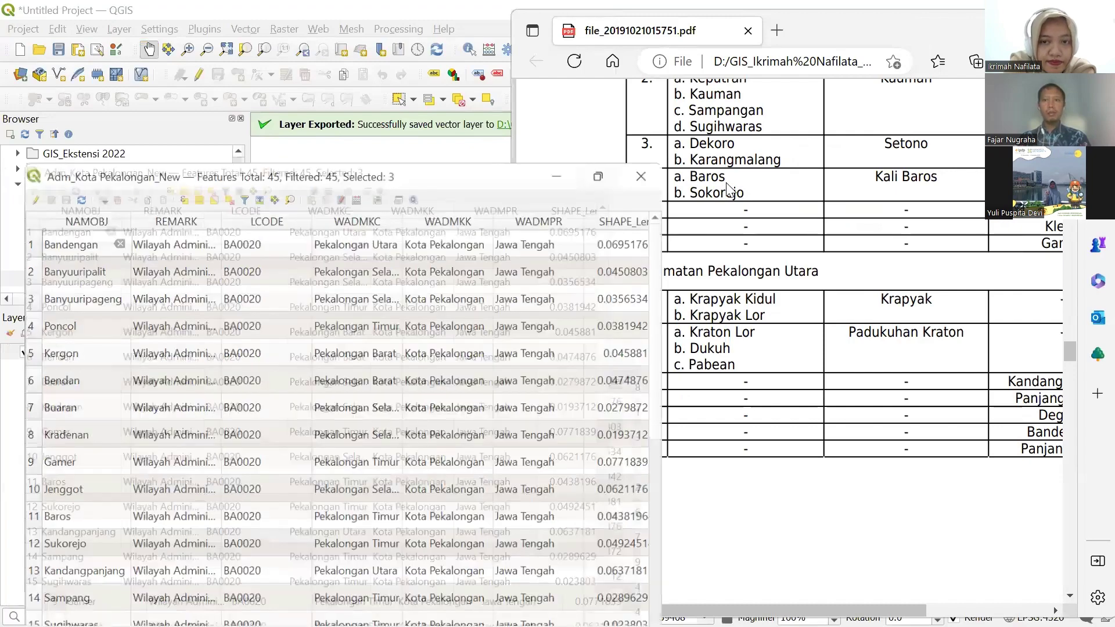
{"action": "key", "text": "super+Up"}
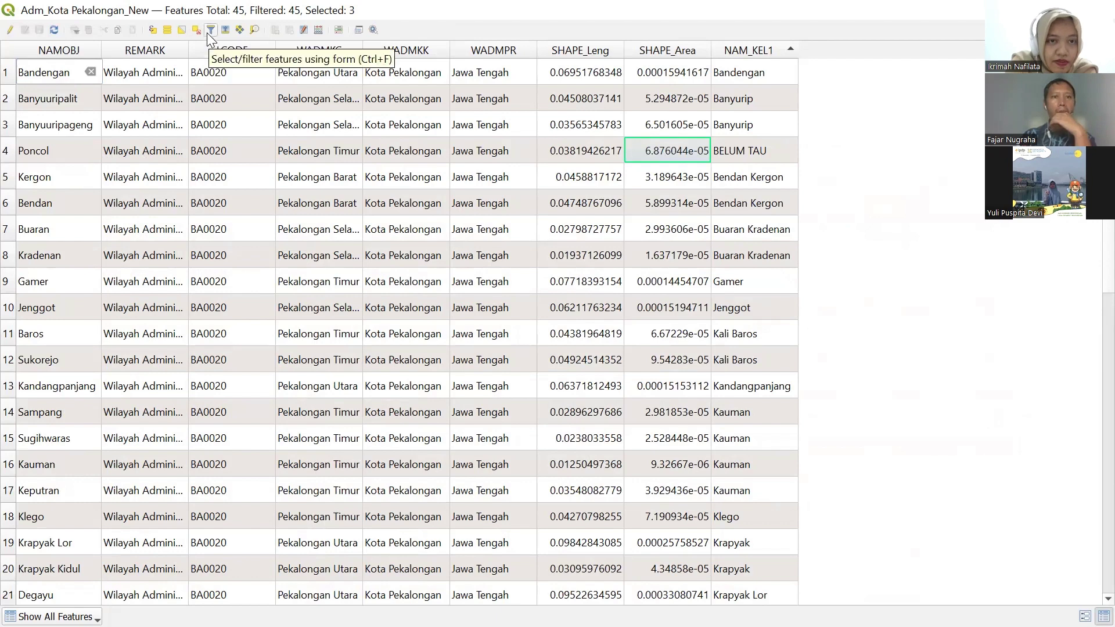
{"action": "left_click", "coordinate": [772, 53]}
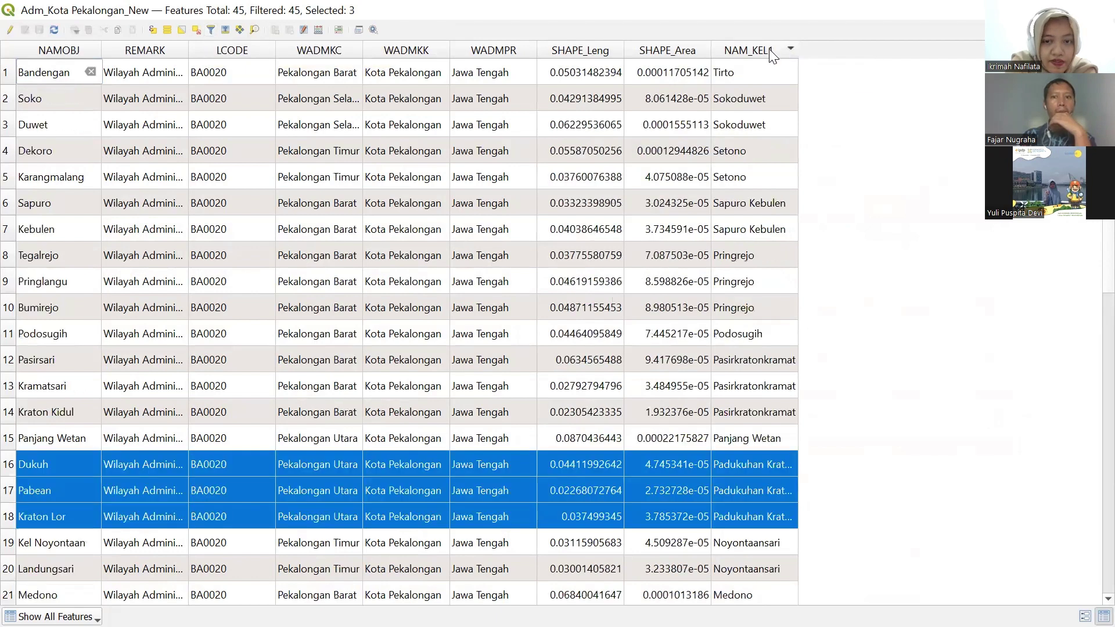
{"action": "left_click", "coordinate": [49, 53]}
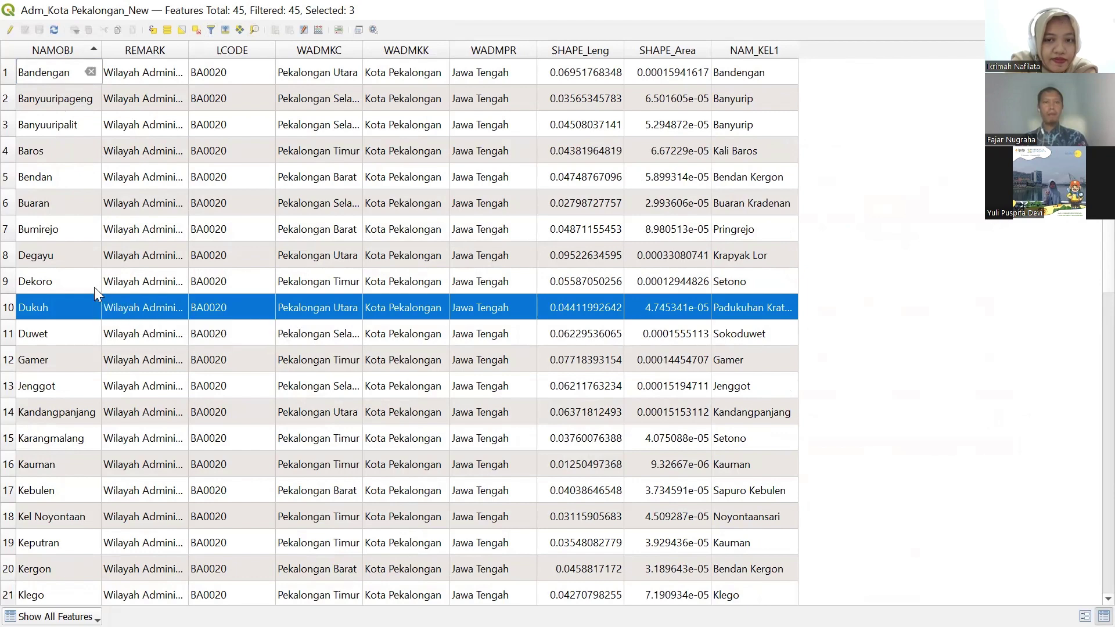
Replace BELUM TAU in the Poncol row's NAM_KEL1 cell with its NAMOBJ name, Poncol, and save the layer edits.
{"action": "scroll", "coordinate": [94, 287], "scroll_direction": "down", "scroll_amount": 2}
{"action": "scroll", "coordinate": [93, 286], "scroll_direction": "down", "scroll_amount": 1}
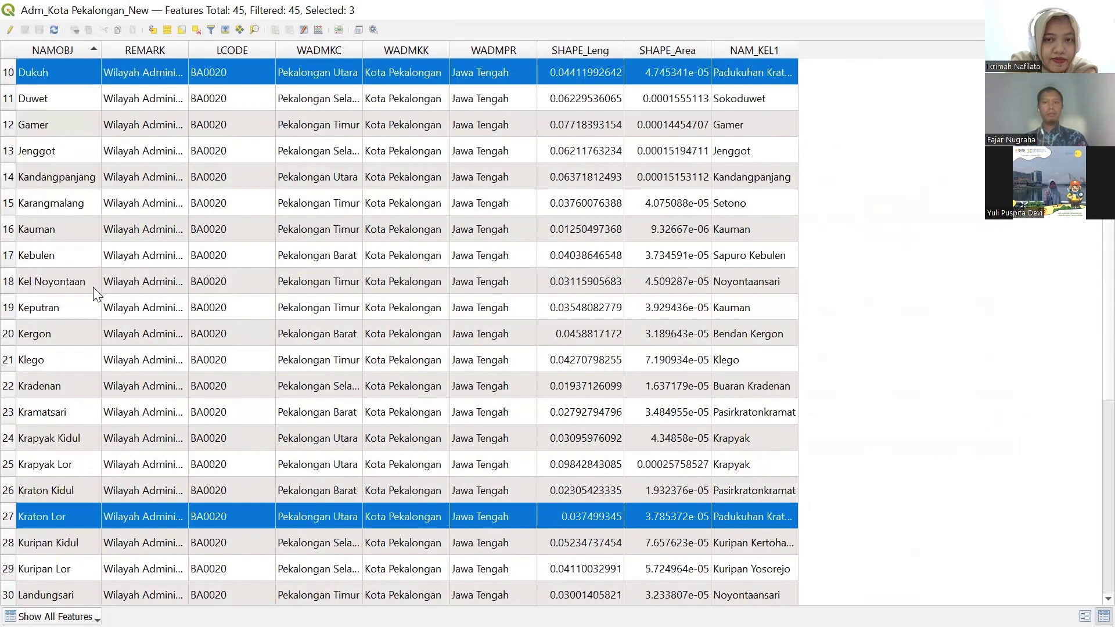
{"action": "scroll", "coordinate": [93, 287], "scroll_direction": "down", "scroll_amount": 3}
{"action": "scroll", "coordinate": [93, 286], "scroll_direction": "down", "scroll_amount": 1}
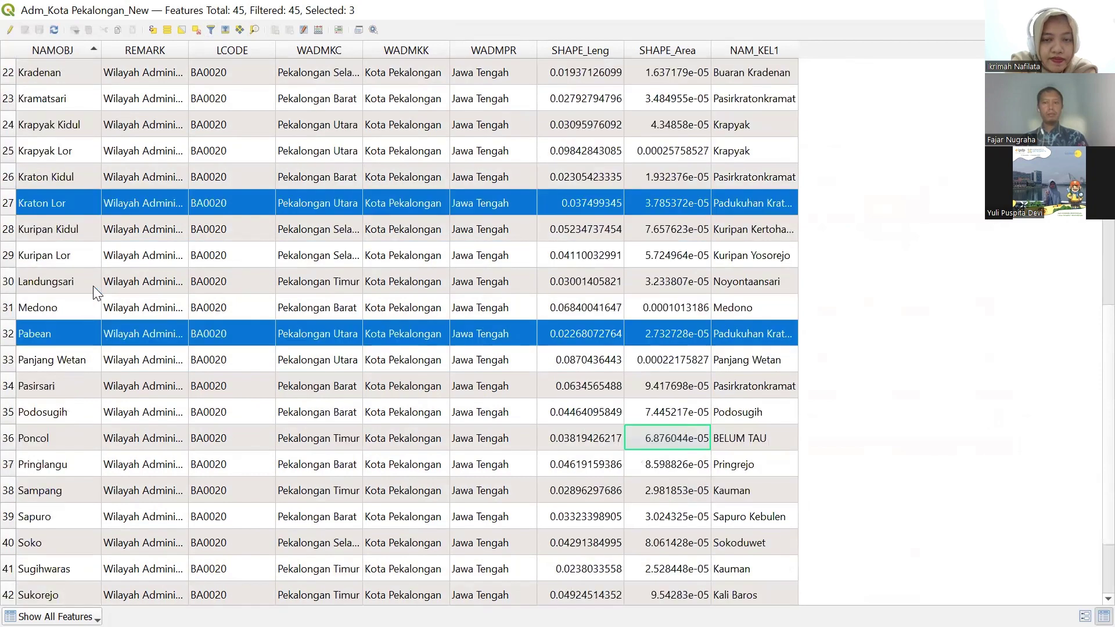
{"action": "left_click", "coordinate": [19, 440]}
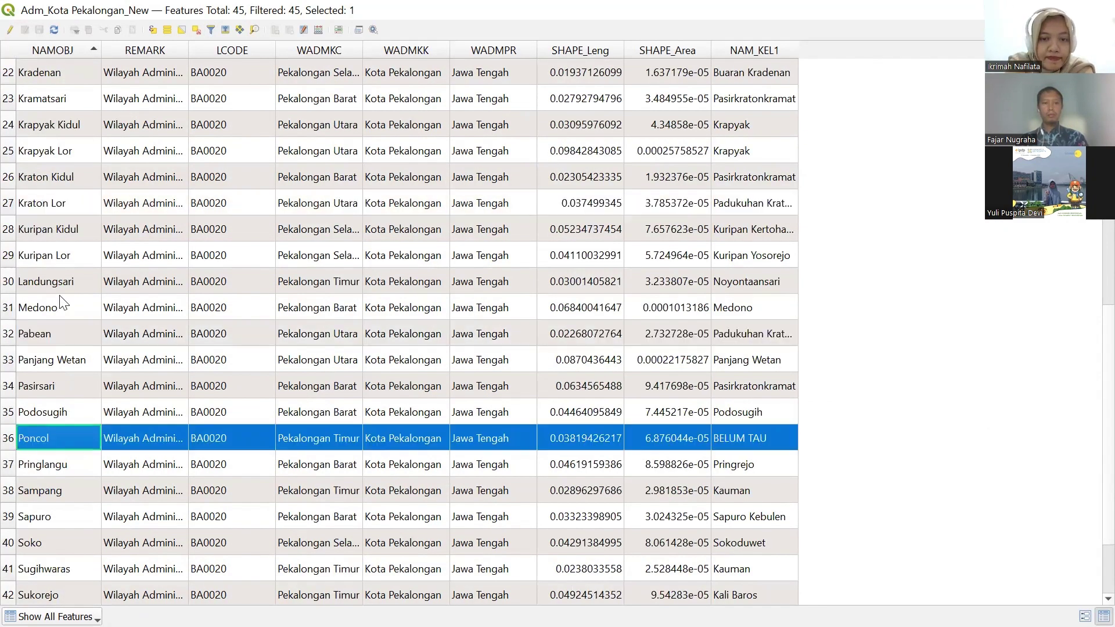
{"action": "left_click", "coordinate": [10, 30]}
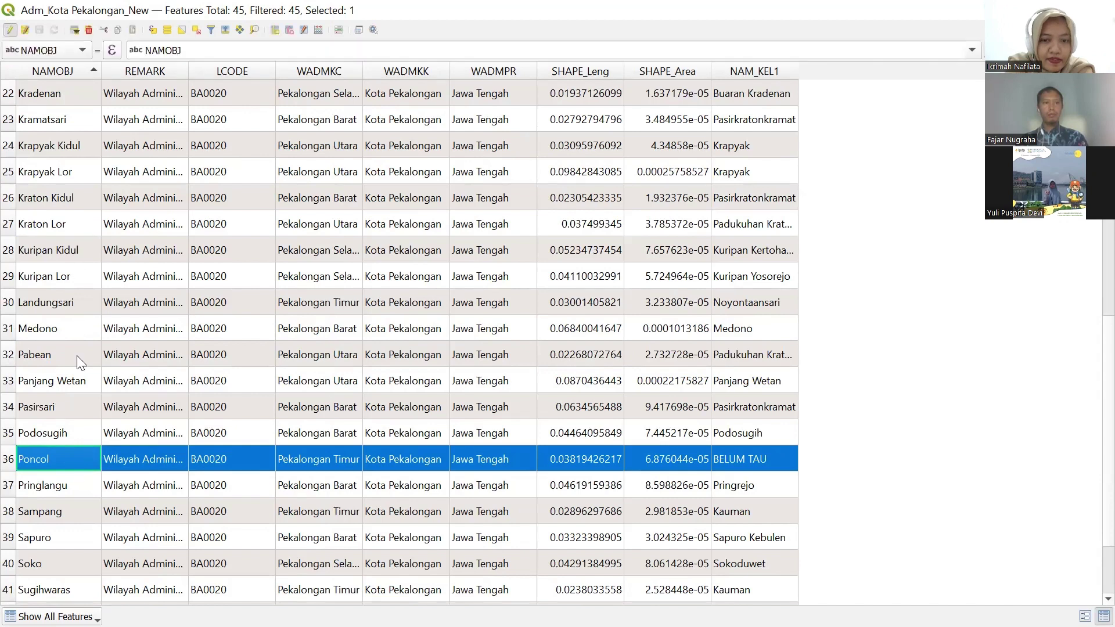
{"action": "double_click", "coordinate": [60, 451]}
{"action": "key", "text": "ctrl+c"}
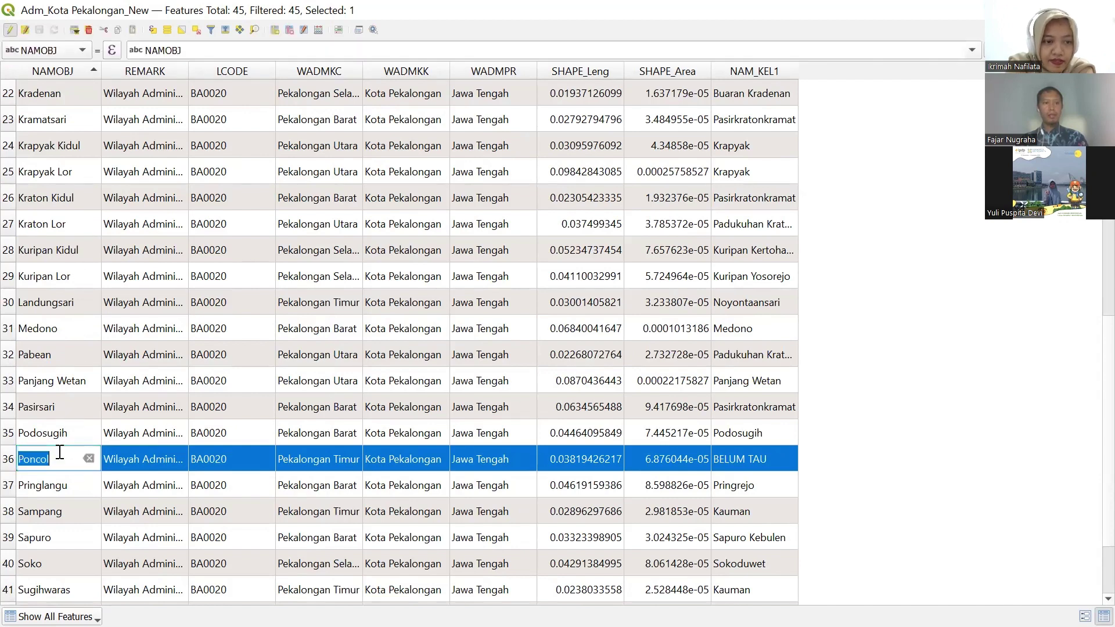
{"action": "double_click", "coordinate": [767, 455]}
{"action": "key", "text": "ctrl+a"}
{"action": "key", "text": "ctrl+v"}
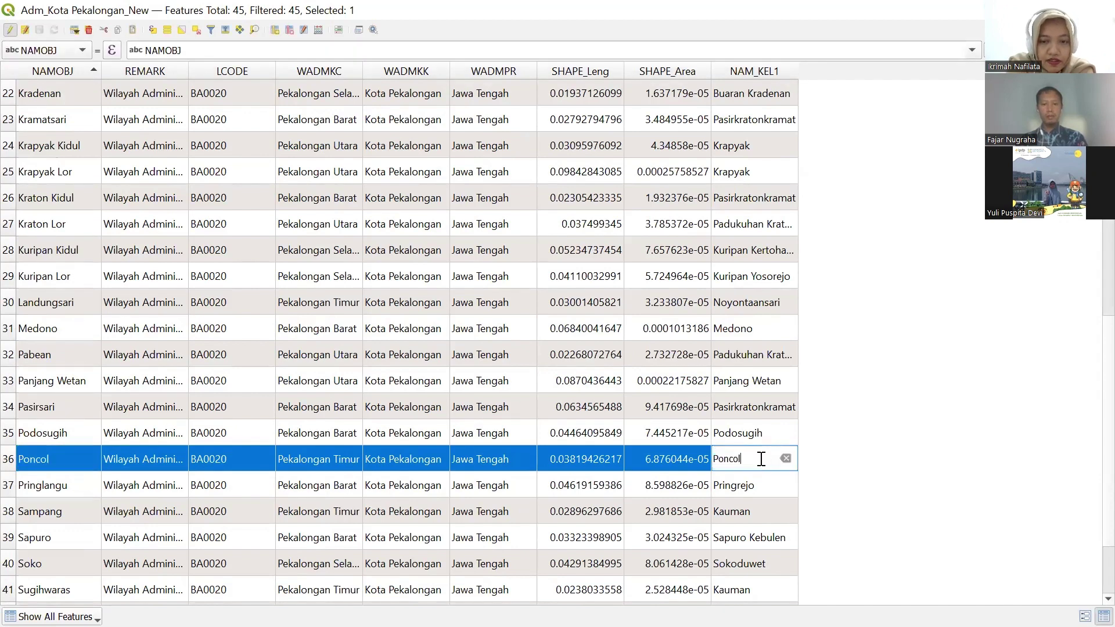
{"action": "key", "text": "Return"}
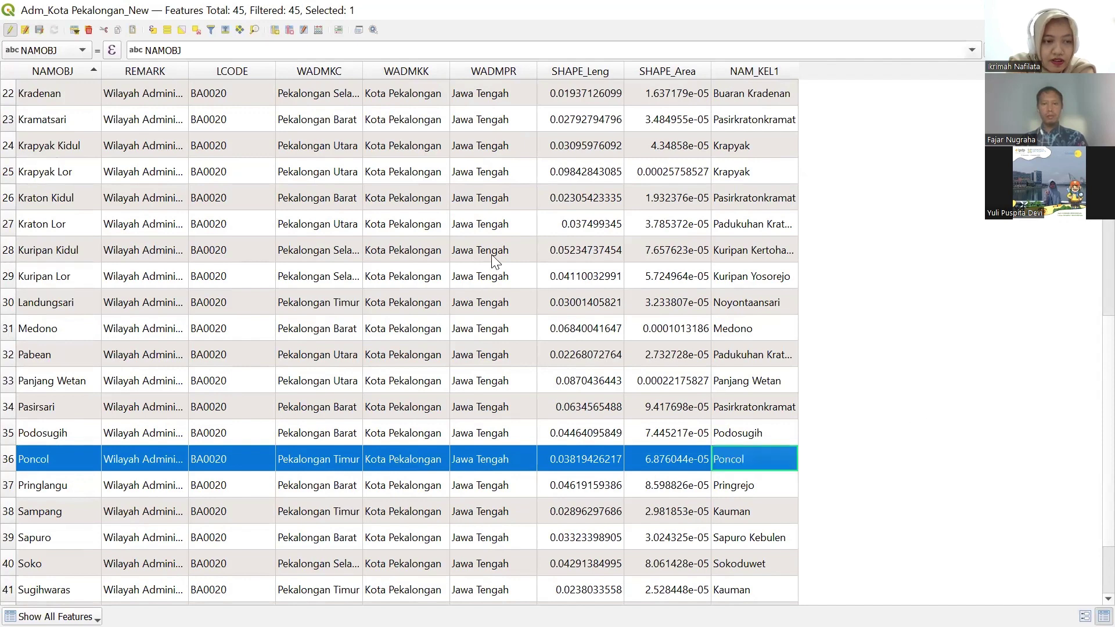
{"action": "left_click", "coordinate": [9, 30]}
{"action": "left_click", "coordinate": [561, 337]}
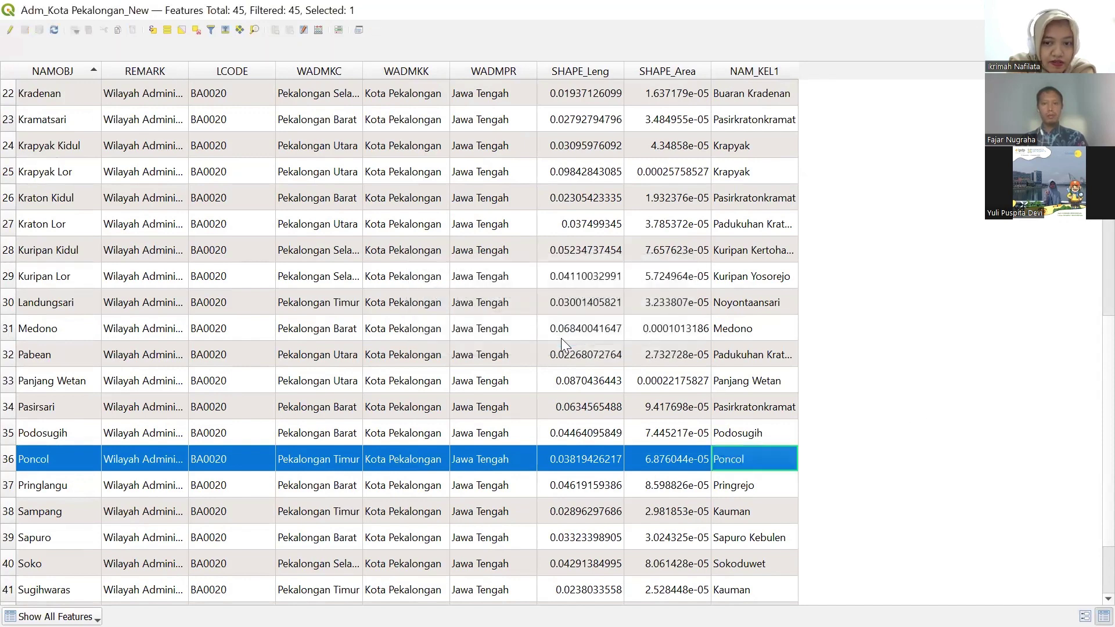
Review the NAM_KEL1 values against the NAMOBJ names through the whole table, from the last row to the first.
{"action": "scroll", "coordinate": [635, 381], "scroll_direction": "down", "scroll_amount": 1}
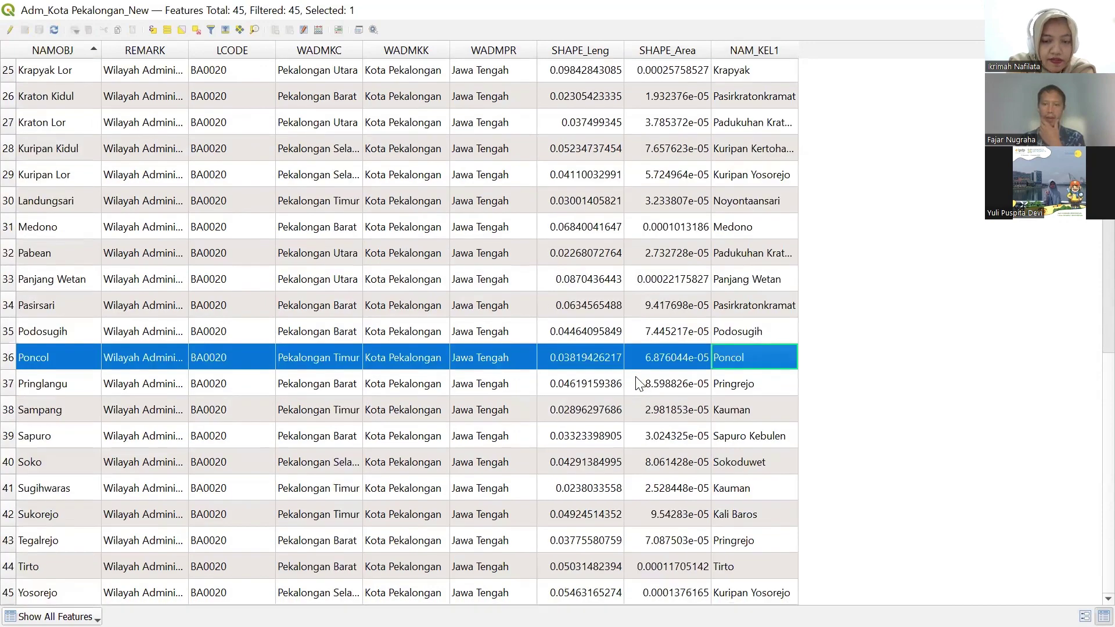
{"action": "scroll", "coordinate": [645, 380], "scroll_direction": "up", "scroll_amount": 1}
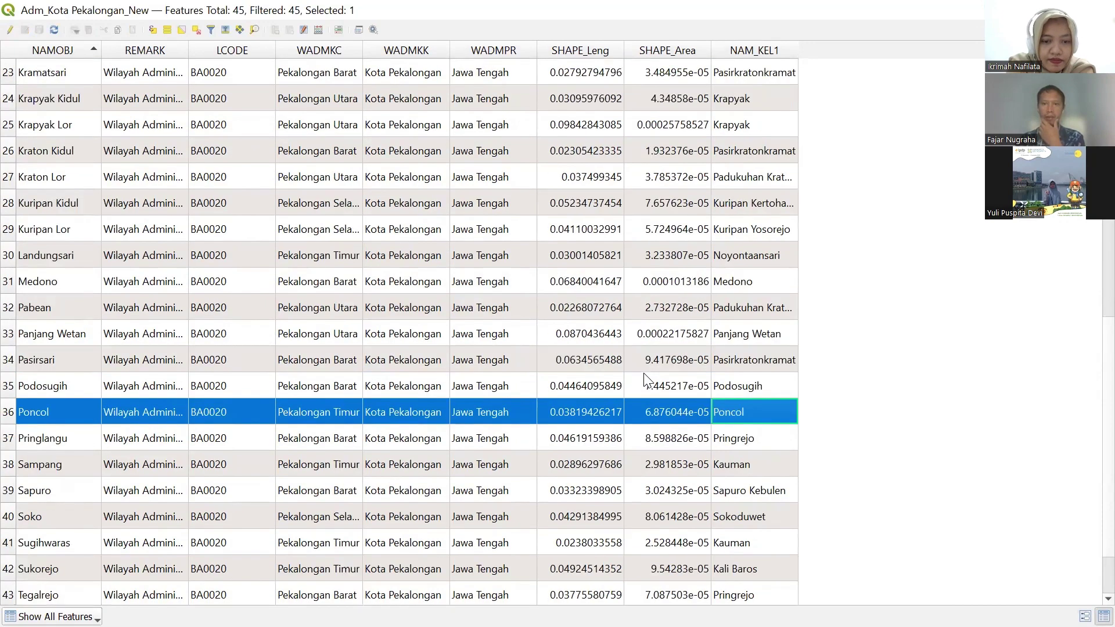
{"action": "scroll", "coordinate": [645, 377], "scroll_direction": "up", "scroll_amount": 7}
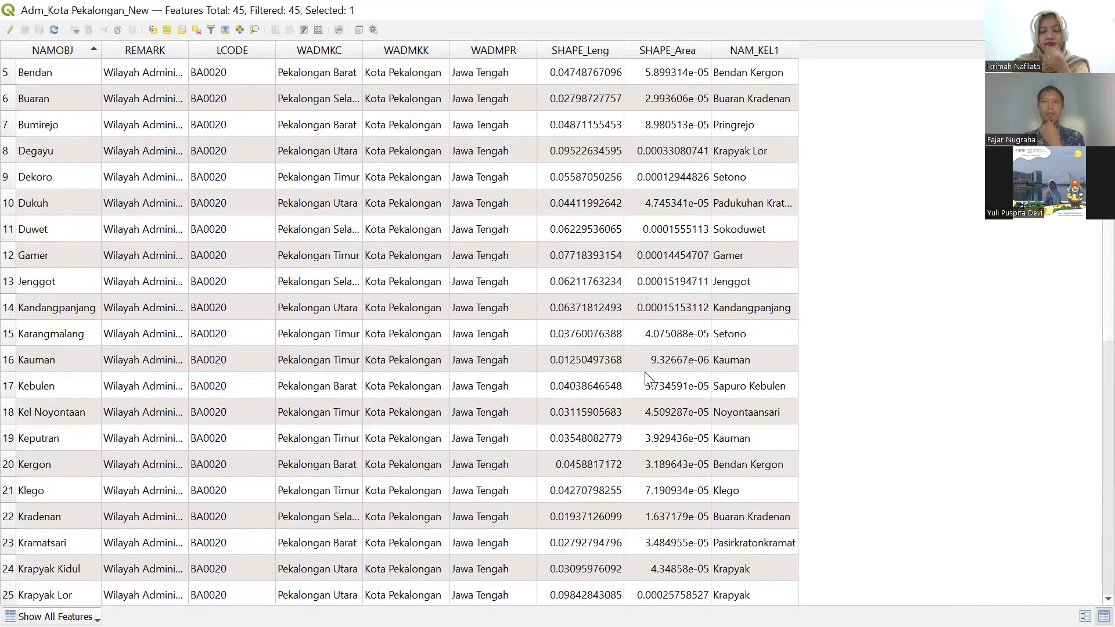
{"action": "scroll", "coordinate": [643, 366], "scroll_direction": "up", "scroll_amount": 1}
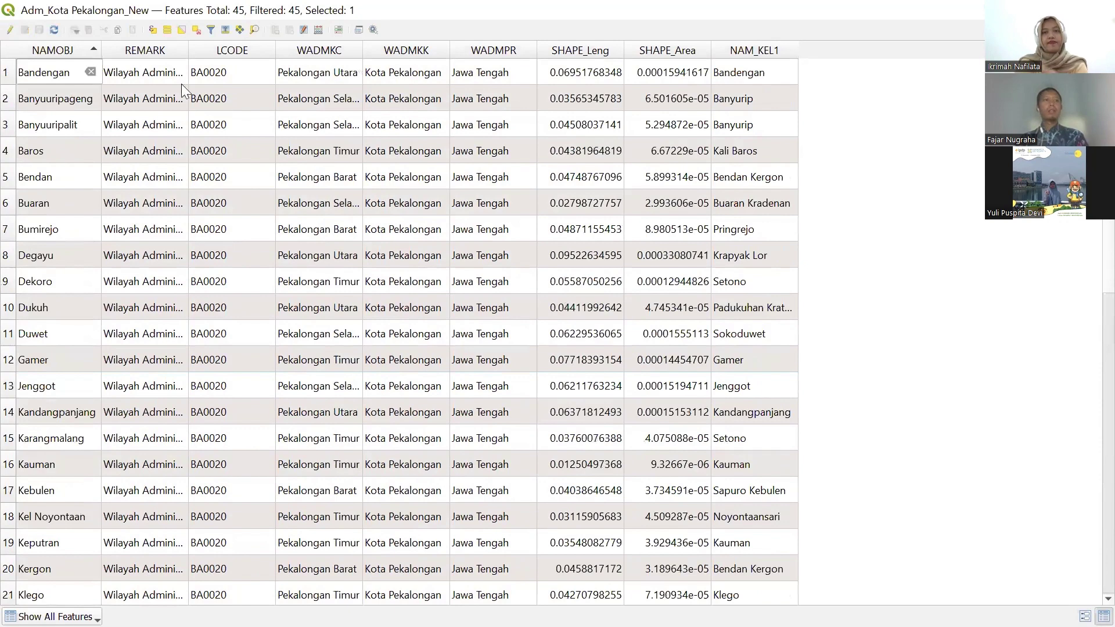
{"action": "left_click", "coordinate": [5, 30]}
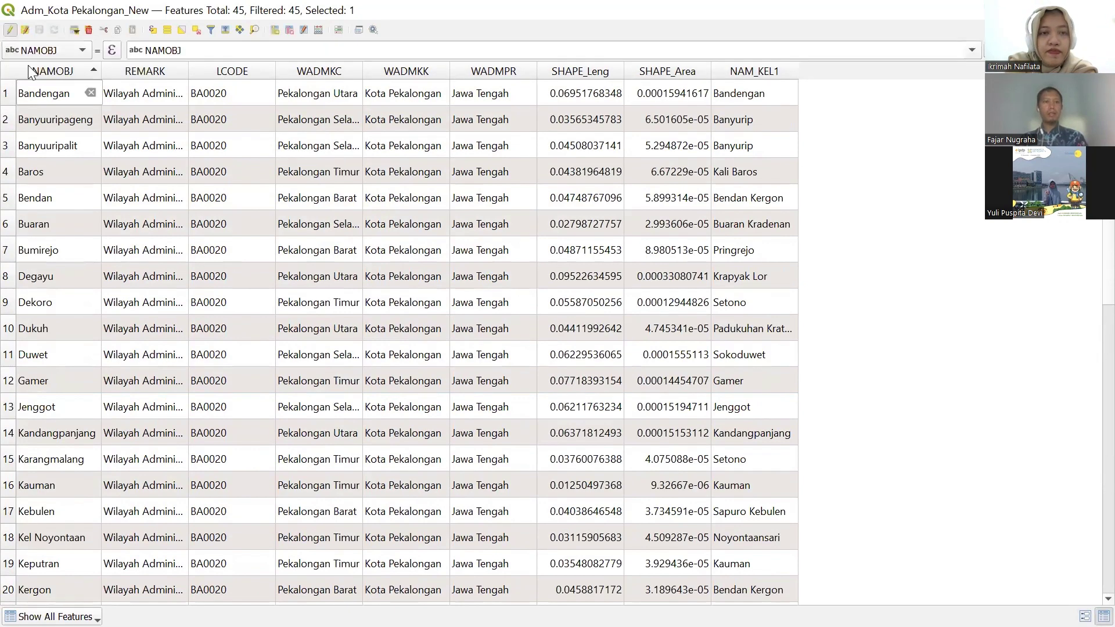
{"action": "left_click", "coordinate": [9, 32]}
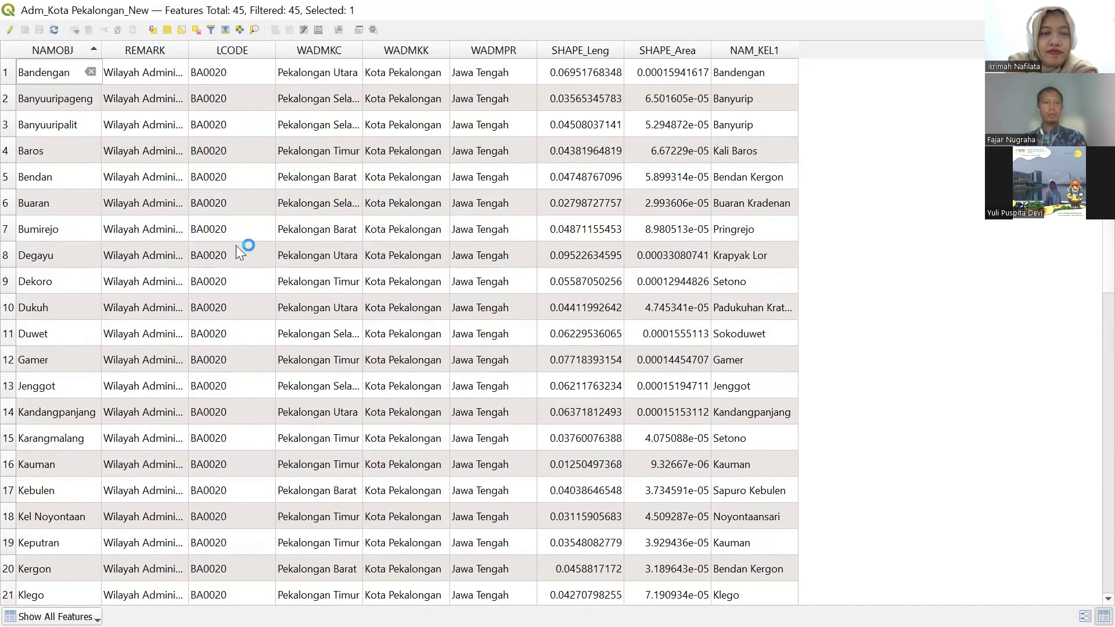
Return to the map window and zoom to the full extent of the Adm_Kota Pekalongan_New layer.
{"action": "key", "text": "alt+Tab"}
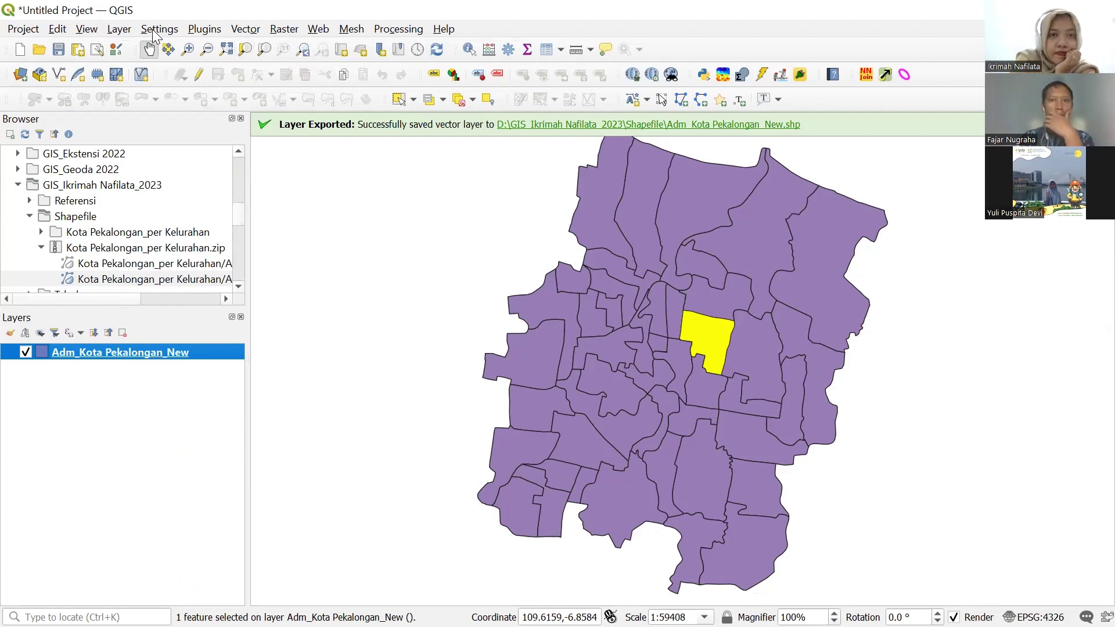
{"action": "left_click", "coordinate": [123, 32]}
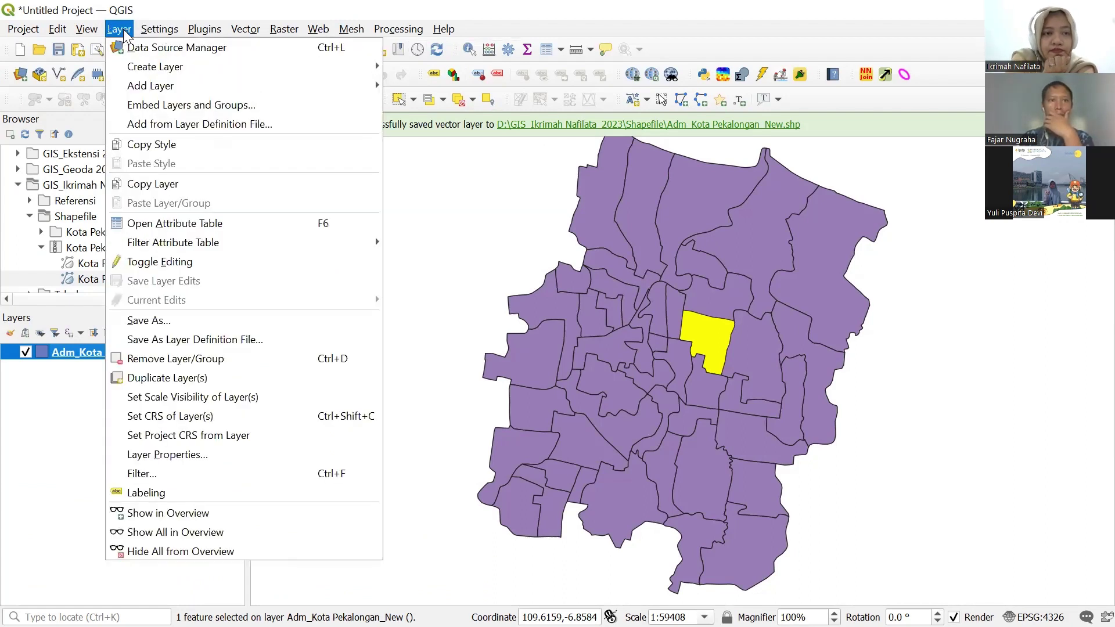
{"action": "mouse_move", "coordinate": [117, 69]}
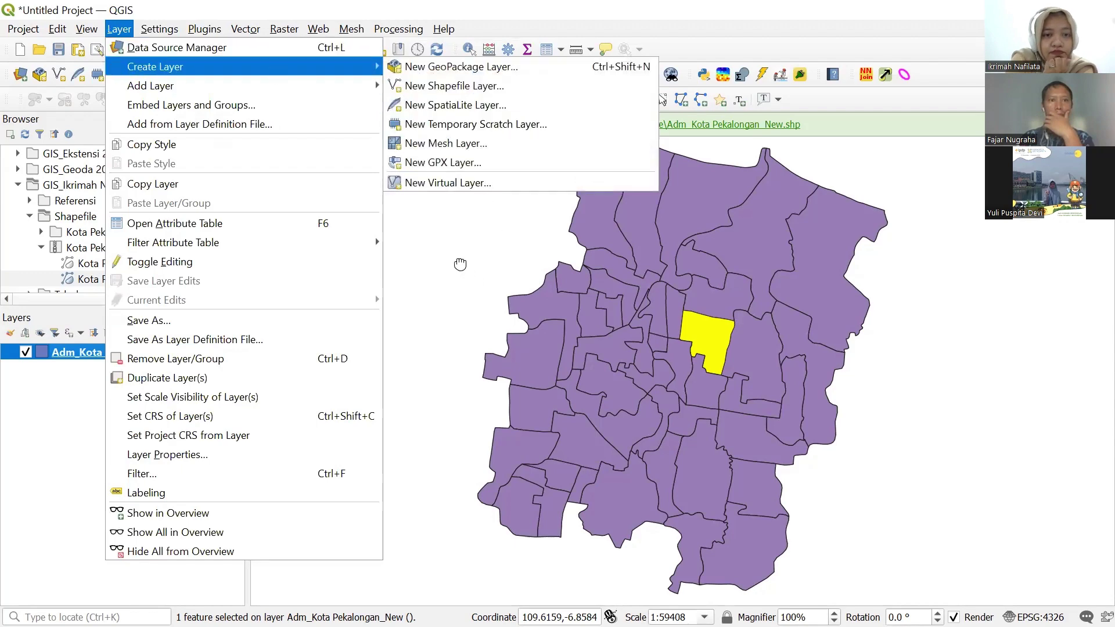
{"action": "left_click", "coordinate": [460, 264]}
{"action": "left_click", "coordinate": [172, 350]}
{"action": "right_click", "coordinate": [172, 350]}
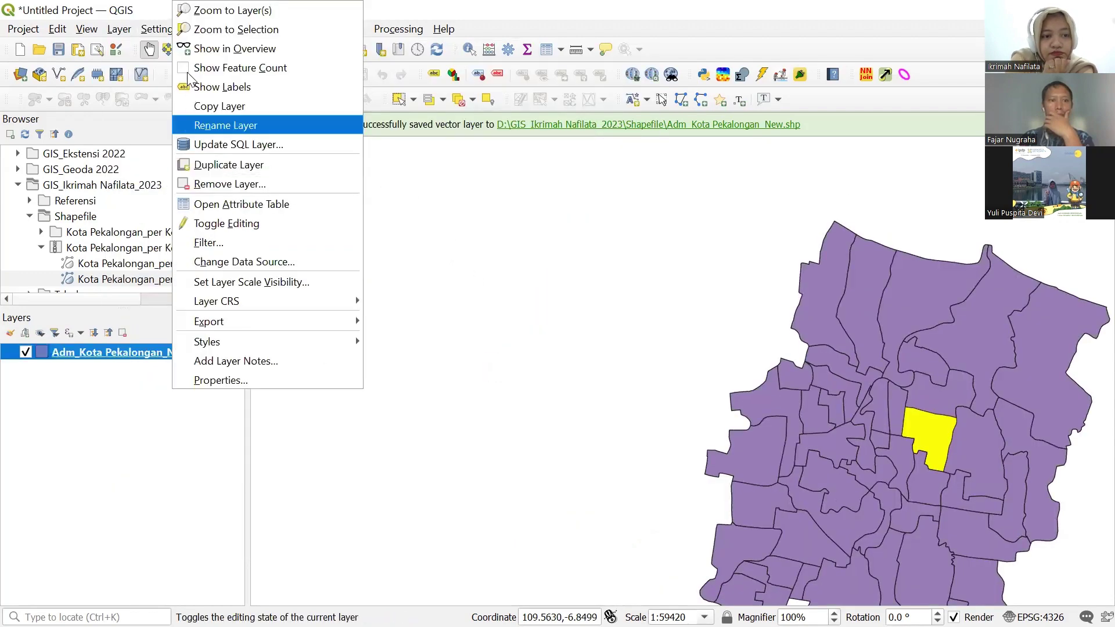
{"action": "left_click", "coordinate": [198, 10]}
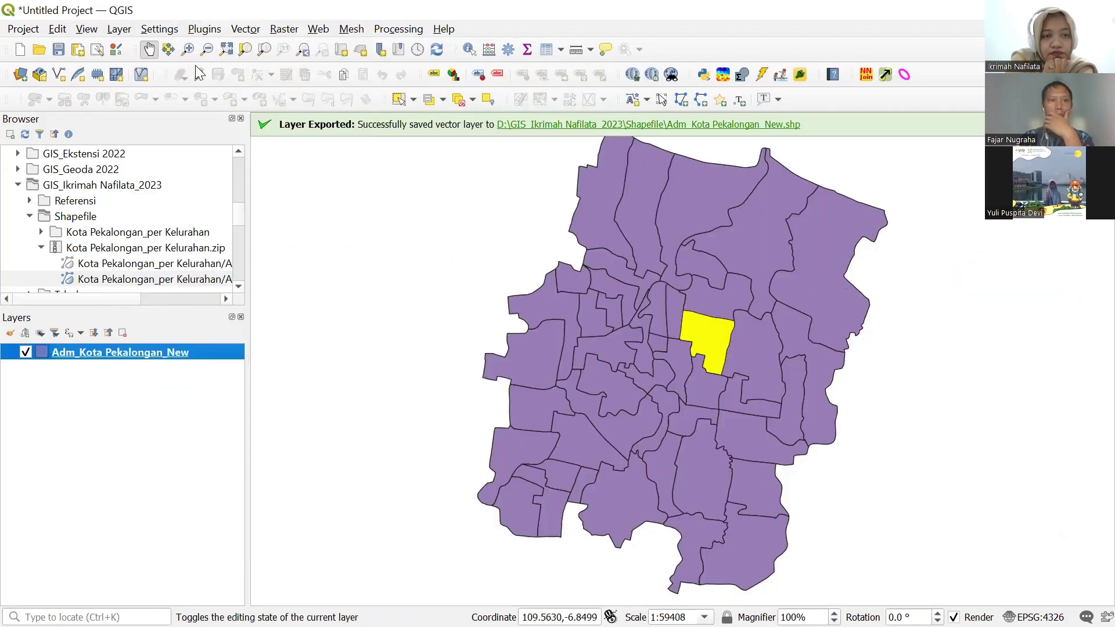
Deselect the features from all layers.
{"action": "right_click", "coordinate": [185, 350]}
{"action": "mouse_move", "coordinate": [187, 351]}
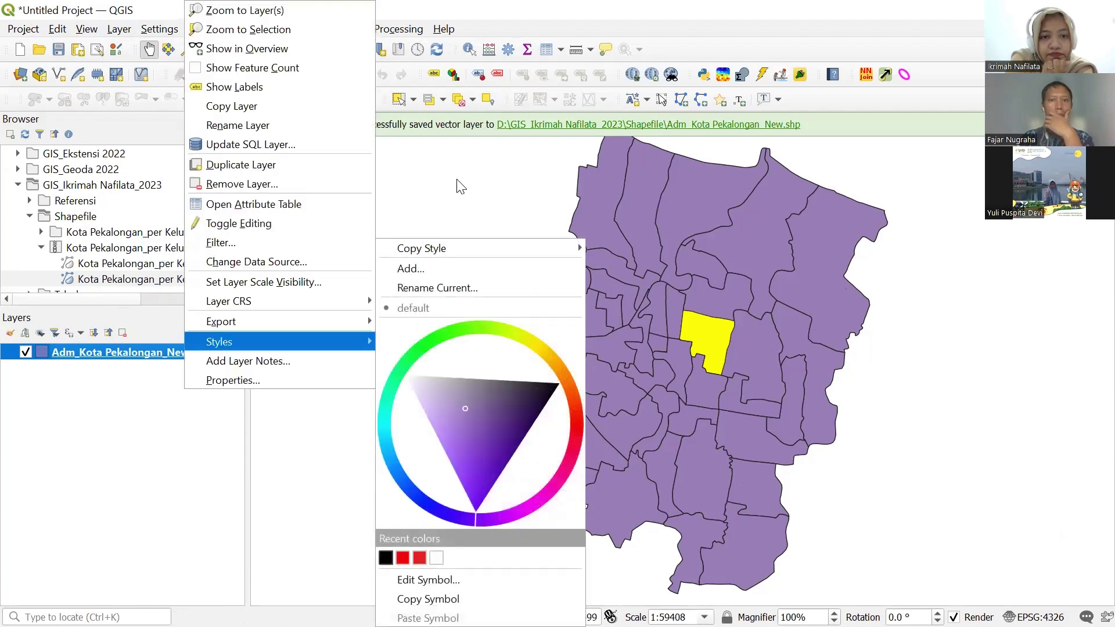
{"action": "left_click", "coordinate": [474, 53]}
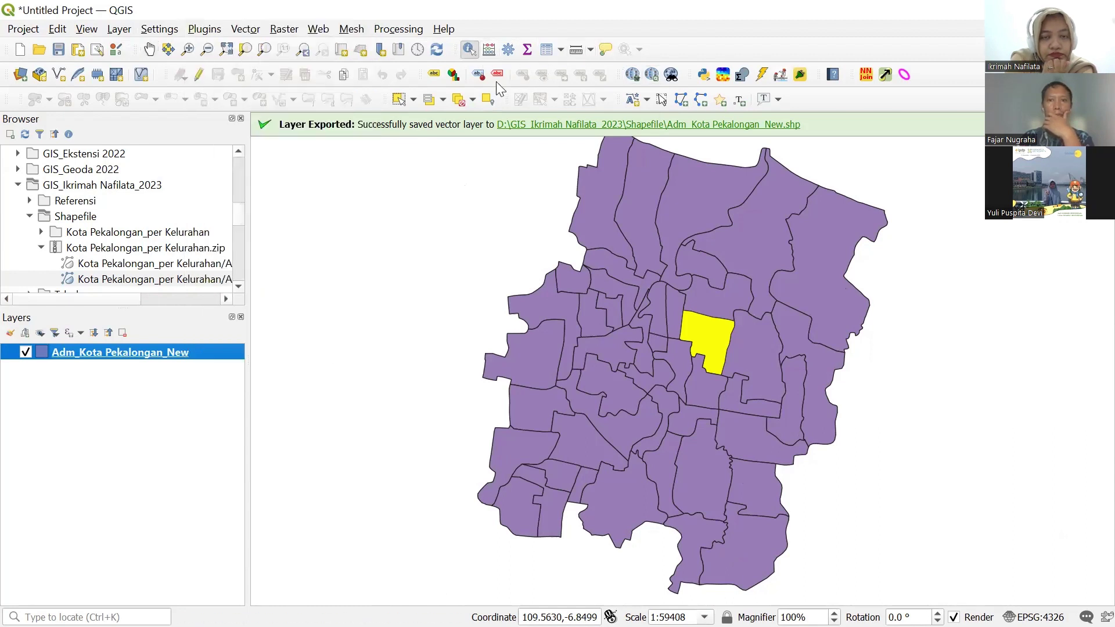
{"action": "left_click", "coordinate": [473, 100]}
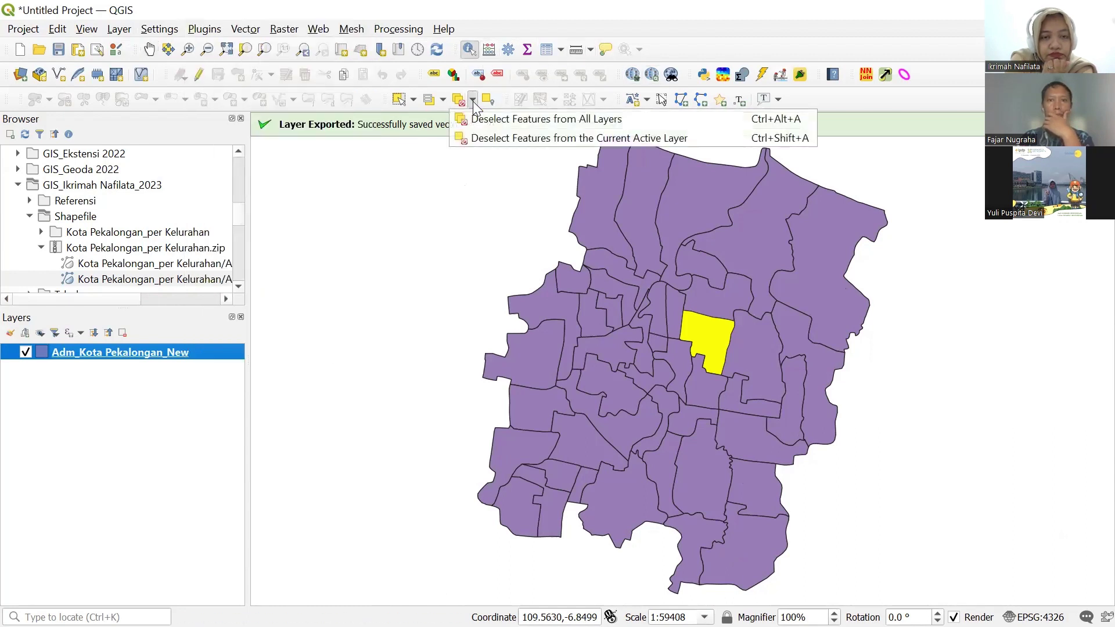
{"action": "left_click", "coordinate": [482, 119]}
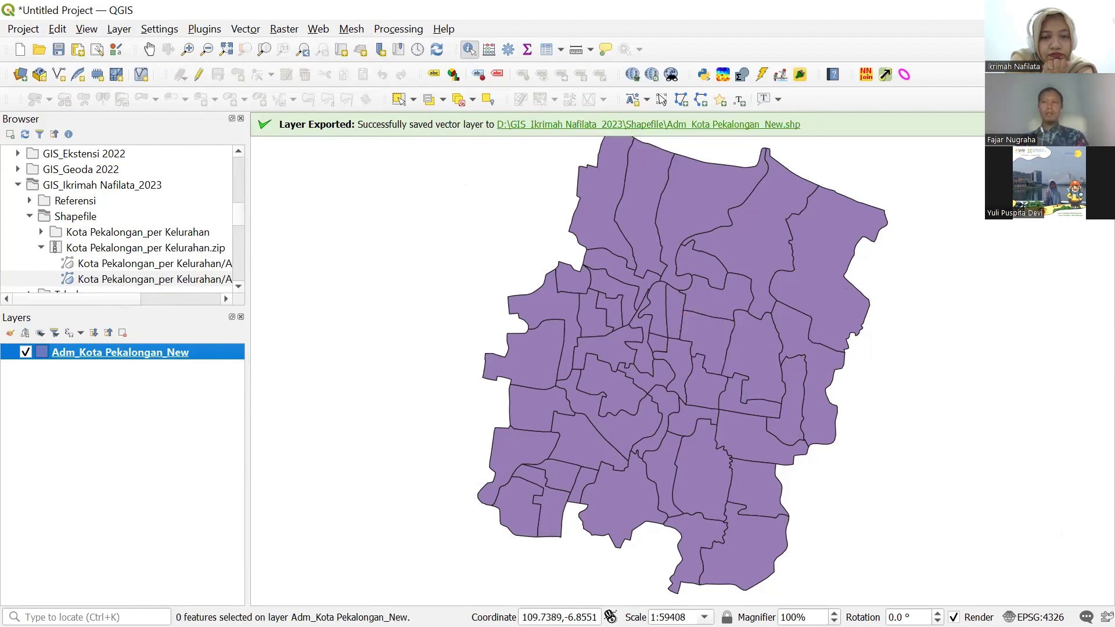
Set the Adm_Kota Pekalongan_New layer's symbology to Categorized on NAM_KEL1 and classify its values with random colors.
{"action": "right_click", "coordinate": [177, 353]}
{"action": "key", "text": "Escape"}
{"action": "key", "text": "Escape"}
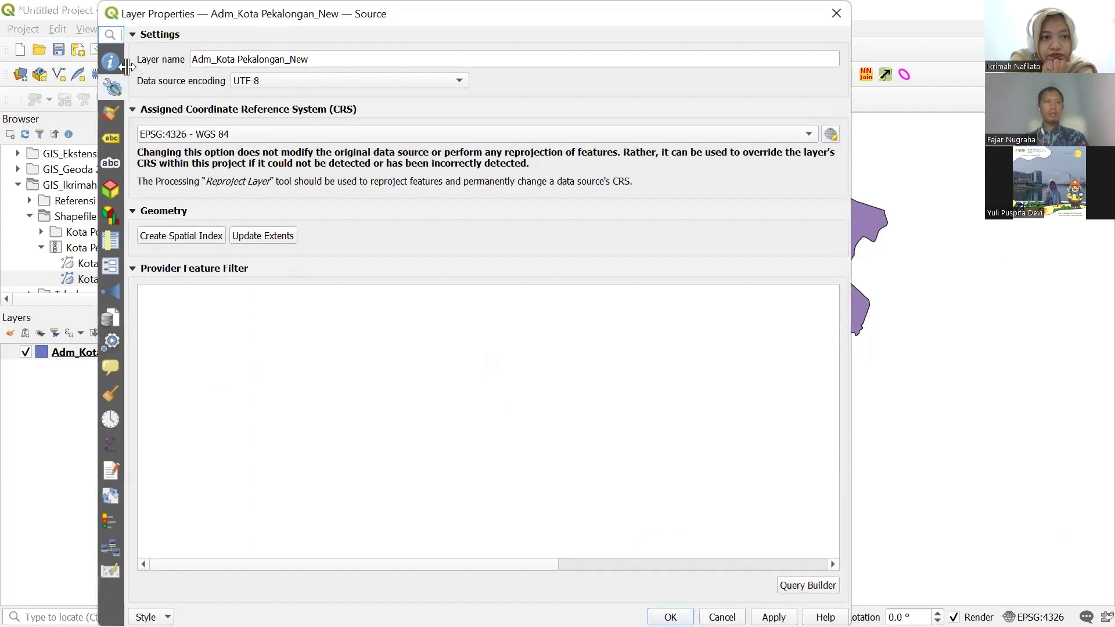
{"action": "left_click", "coordinate": [116, 109]}
{"action": "left_click", "coordinate": [324, 76]}
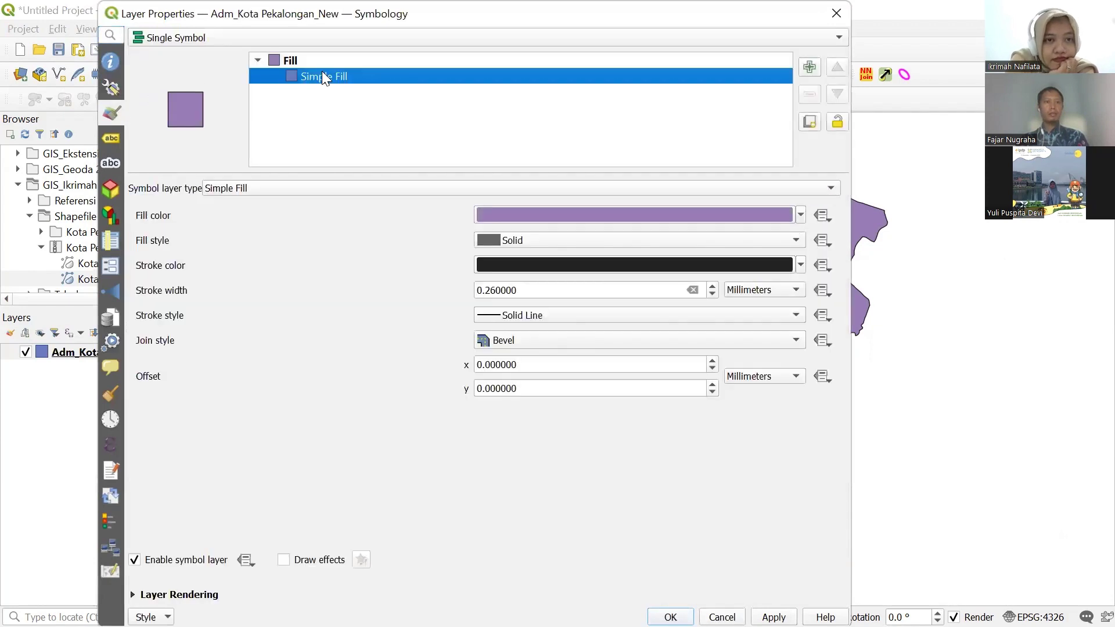
{"action": "left_click", "coordinate": [267, 43]}
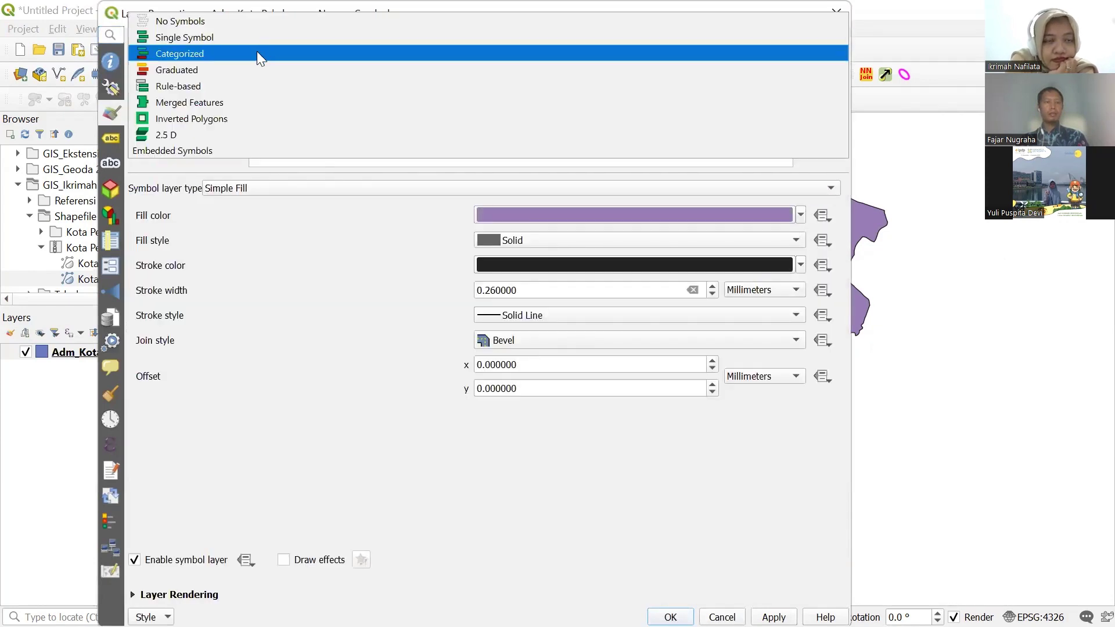
{"action": "left_click", "coordinate": [257, 52]}
{"action": "left_click", "coordinate": [815, 61]}
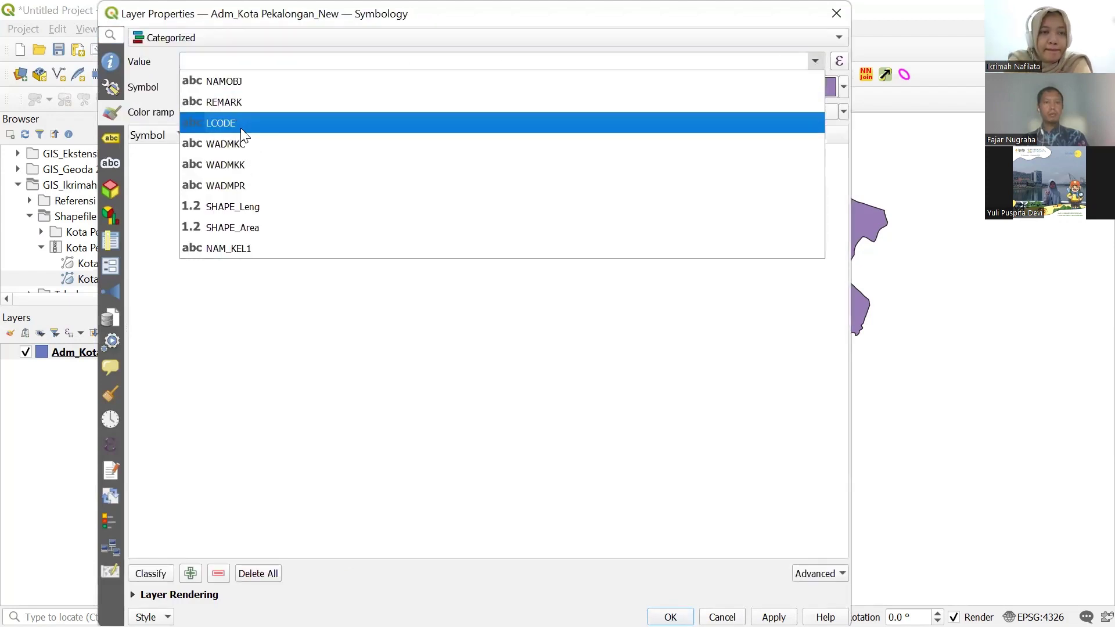
{"action": "left_click", "coordinate": [226, 248]}
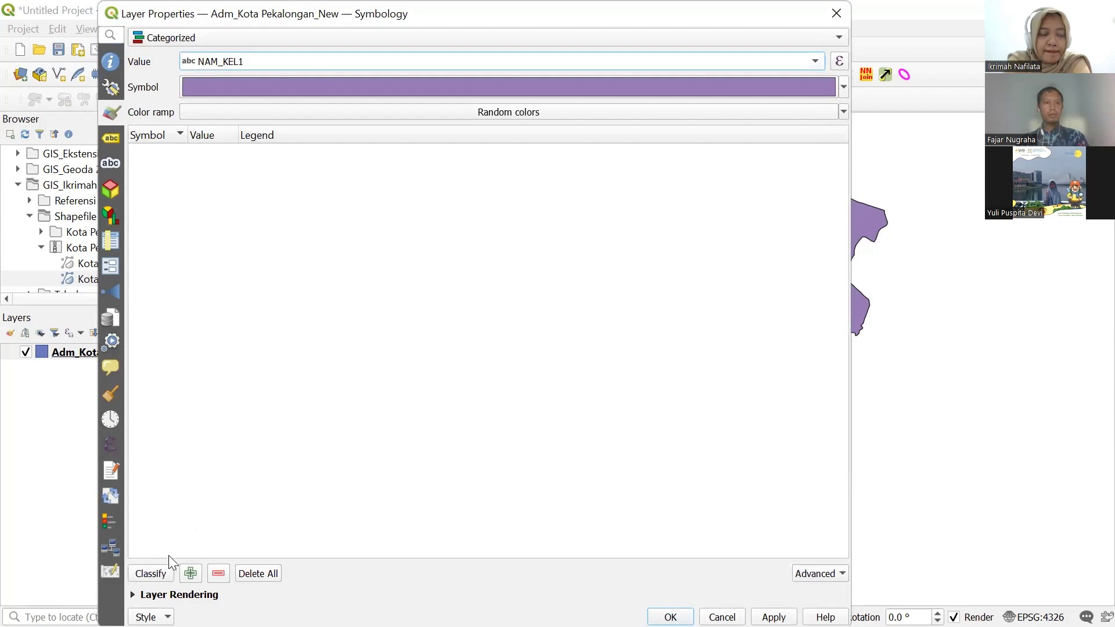
{"action": "left_click", "coordinate": [153, 575]}
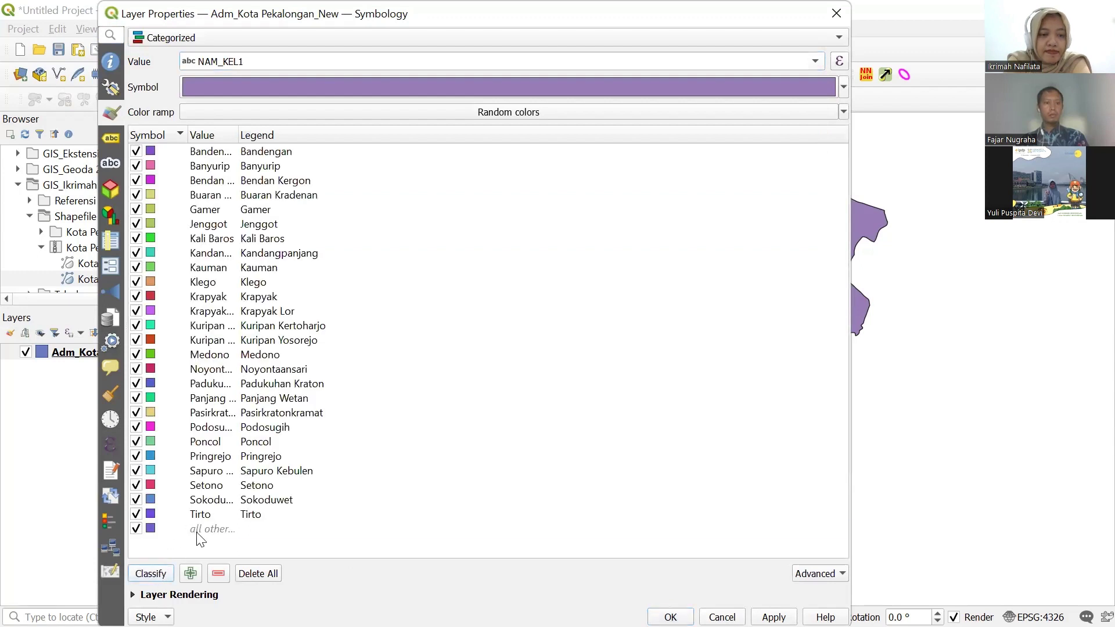
Remove the "all other values" category and apply the categorized symbology to the layer.
{"action": "left_click", "coordinate": [201, 529]}
{"action": "left_click", "coordinate": [217, 573]}
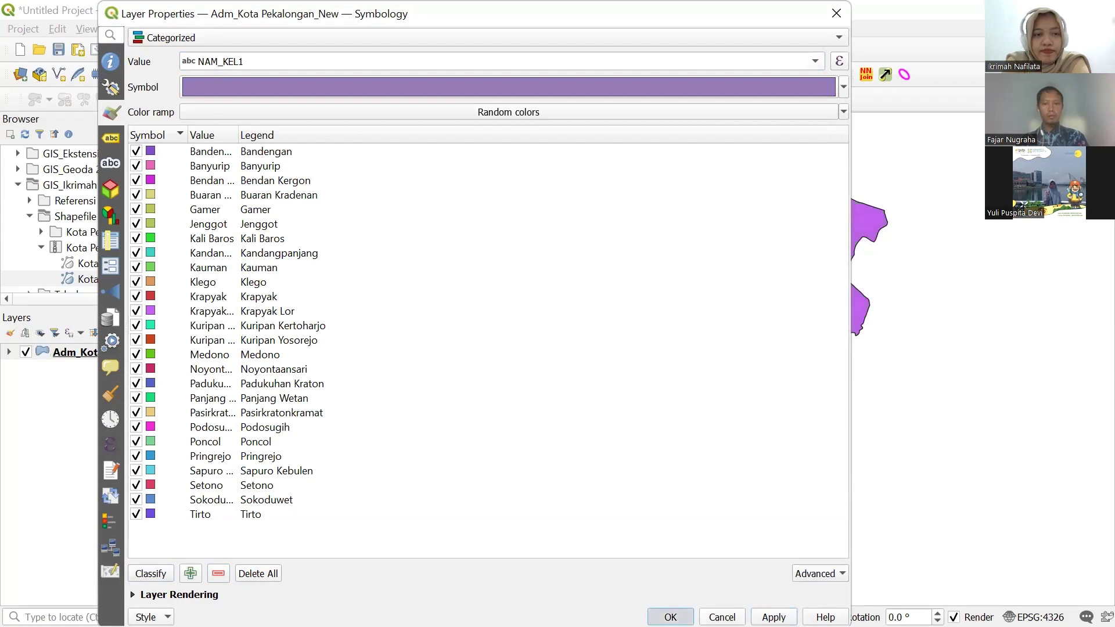
{"action": "left_click", "coordinate": [670, 616]}
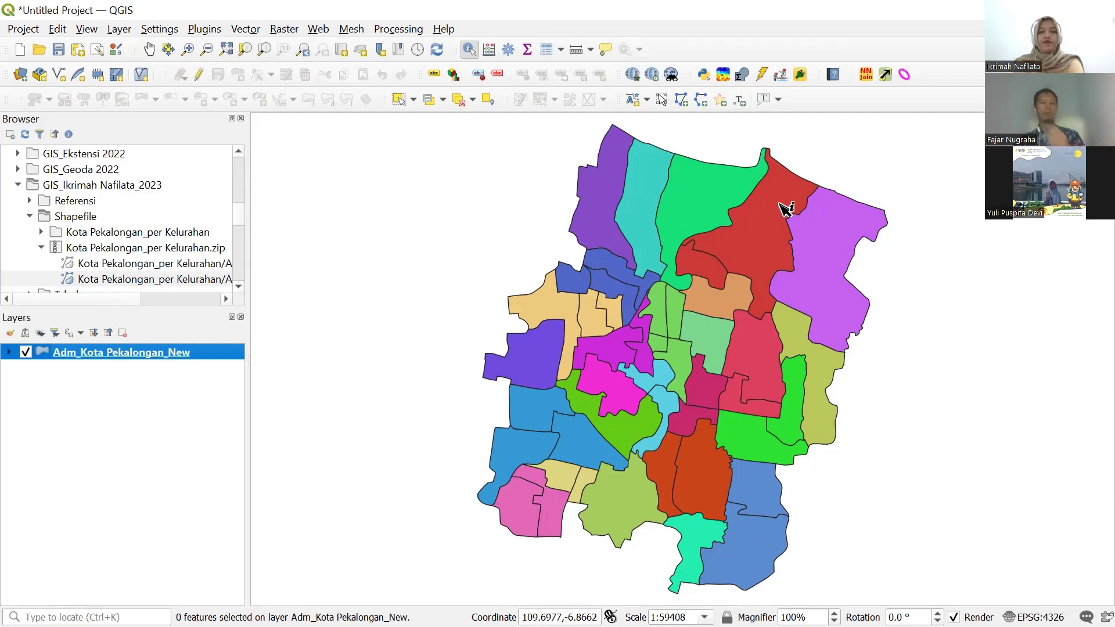
Identify the Bandengan, Kandangpanjang, Panjang Wetan and Krapyak Lor polygons along the northern coast, and clear the results.
{"action": "left_click", "coordinate": [598, 182]}
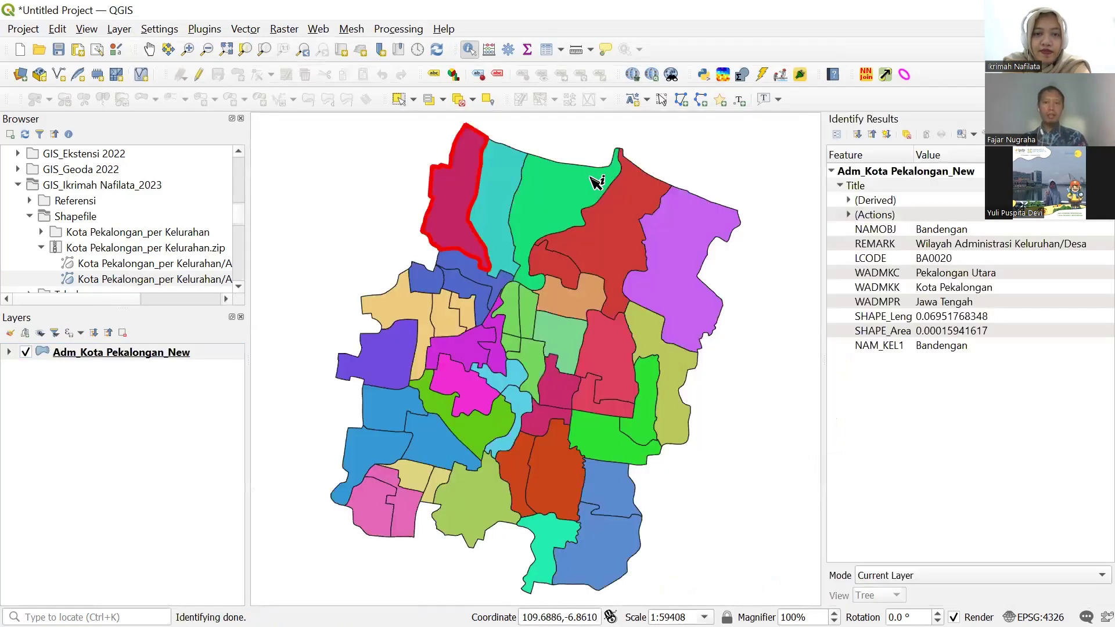
{"action": "left_click", "coordinate": [496, 202]}
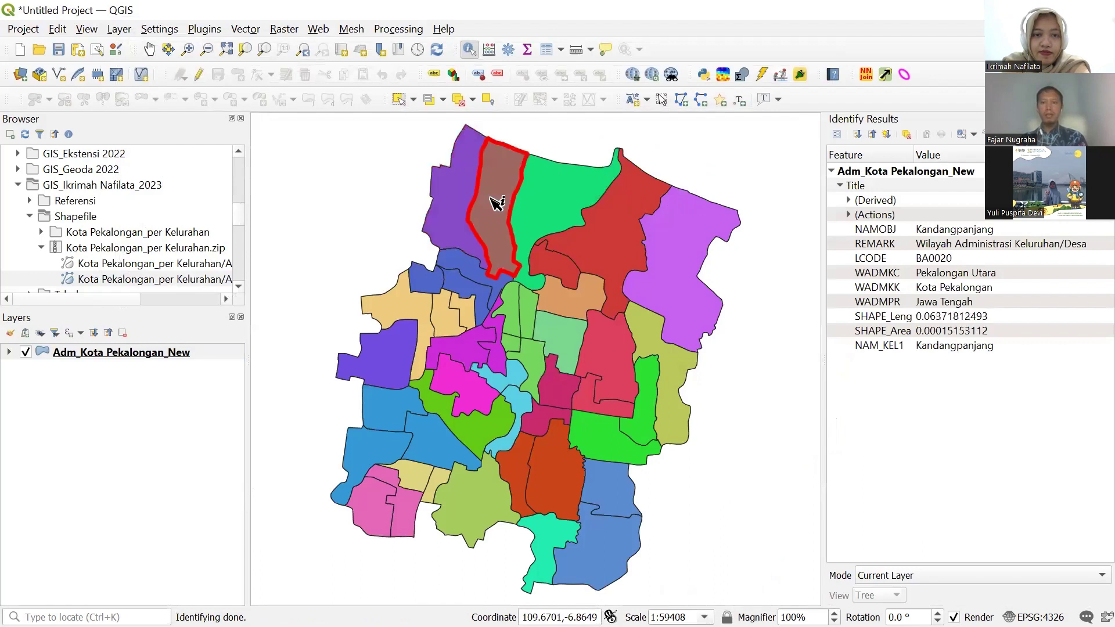
{"action": "left_click", "coordinate": [569, 203]}
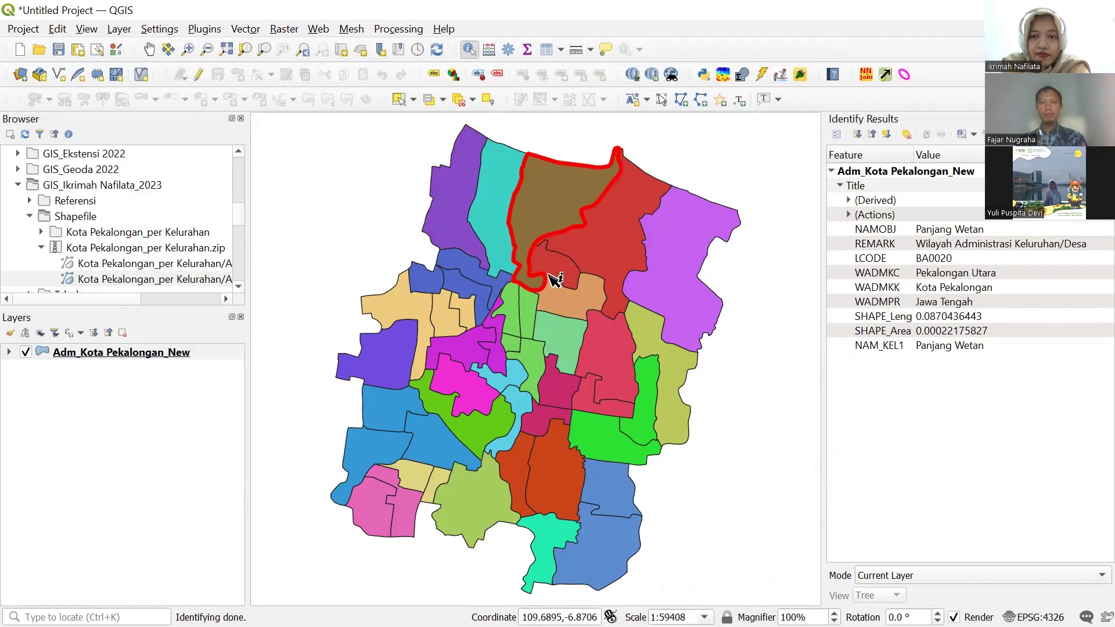
{"action": "left_click", "coordinate": [566, 274]}
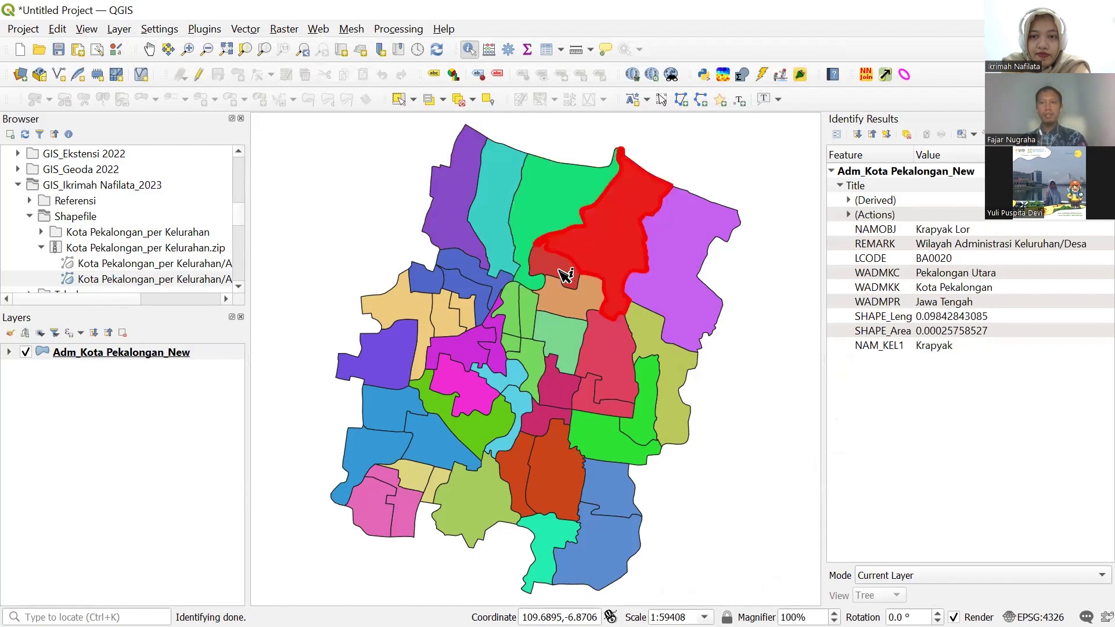
{"action": "left_click", "coordinate": [625, 241]}
{"action": "left_click", "coordinate": [1106, 119]}
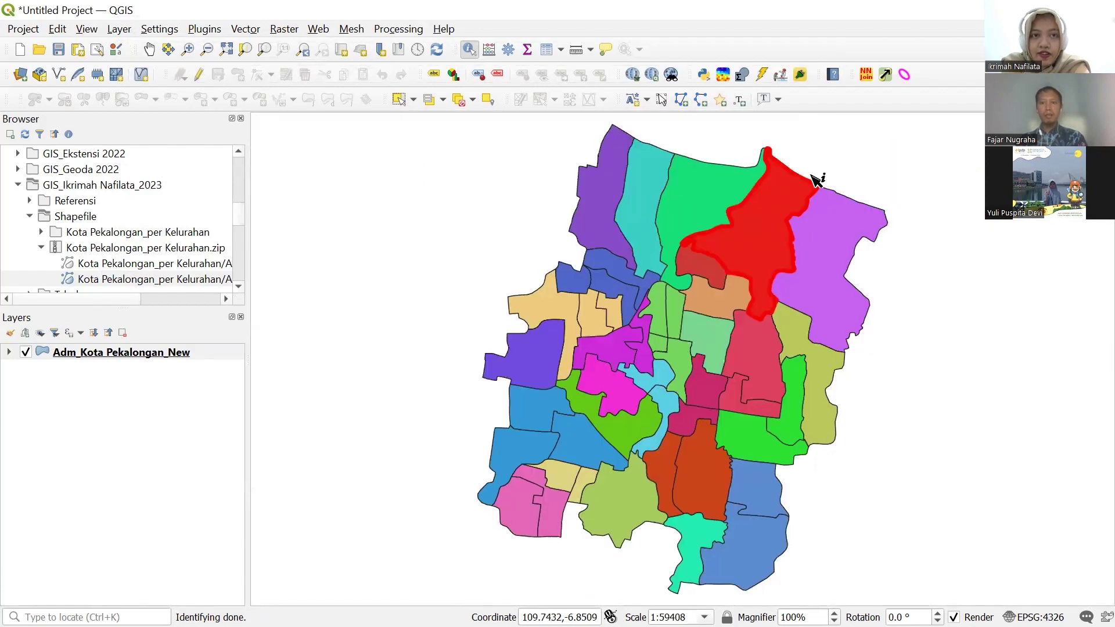
{"action": "left_click", "coordinate": [413, 214]}
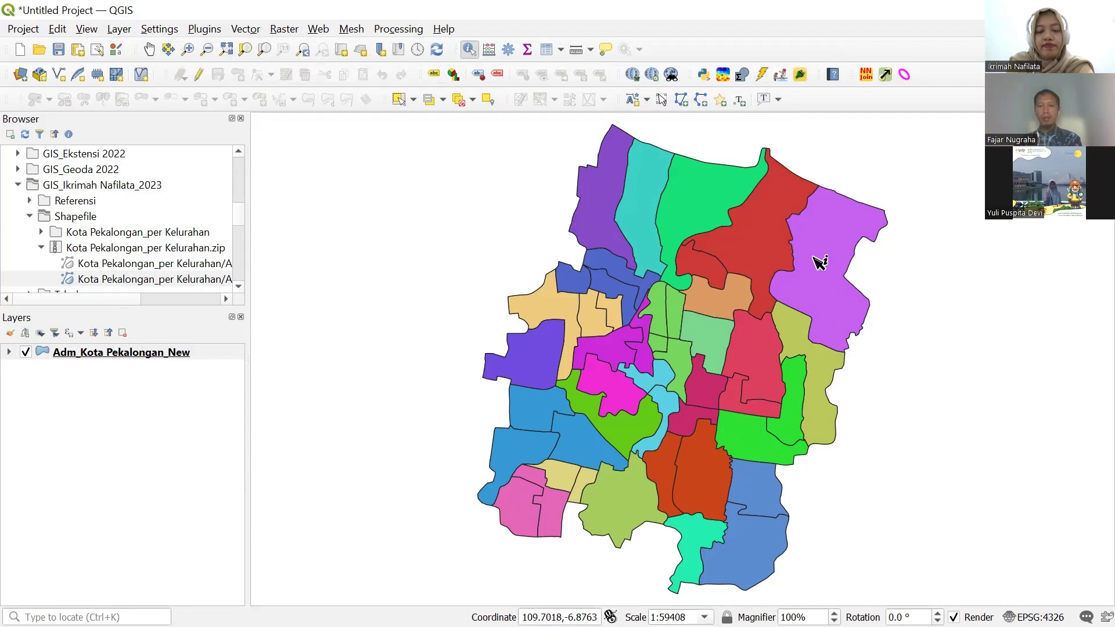
Compare the NAMOBJ and NAM_KEL1 attributes of the two adjoining red Krapyak polygons by identifying them alternately.
{"action": "left_click", "coordinate": [725, 245]}
{"action": "left_click", "coordinate": [546, 267]}
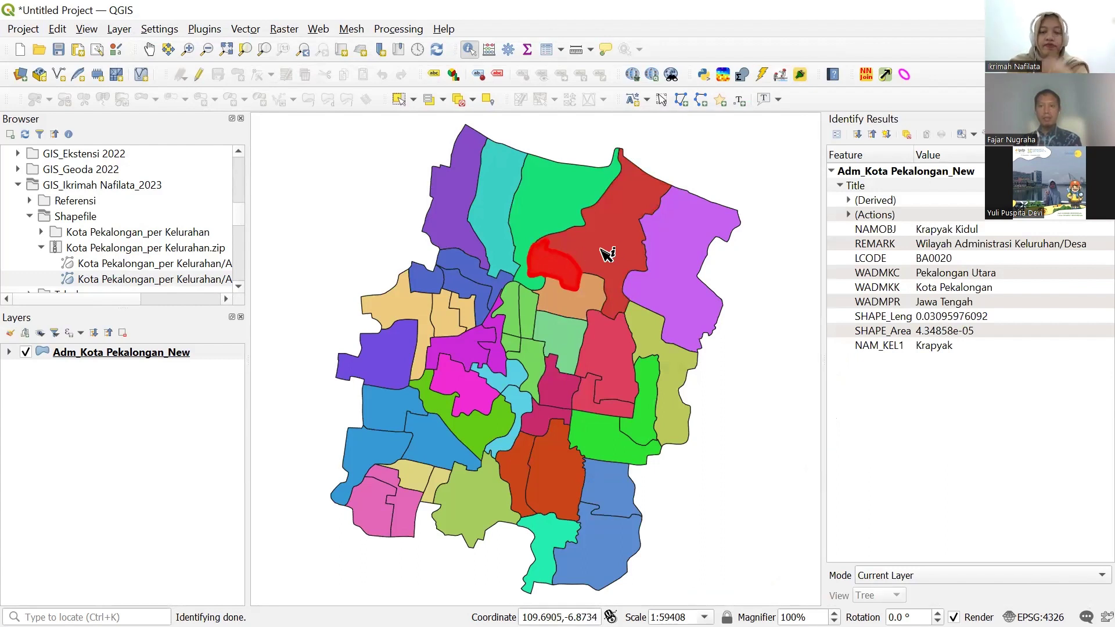
{"action": "left_click", "coordinate": [618, 250]}
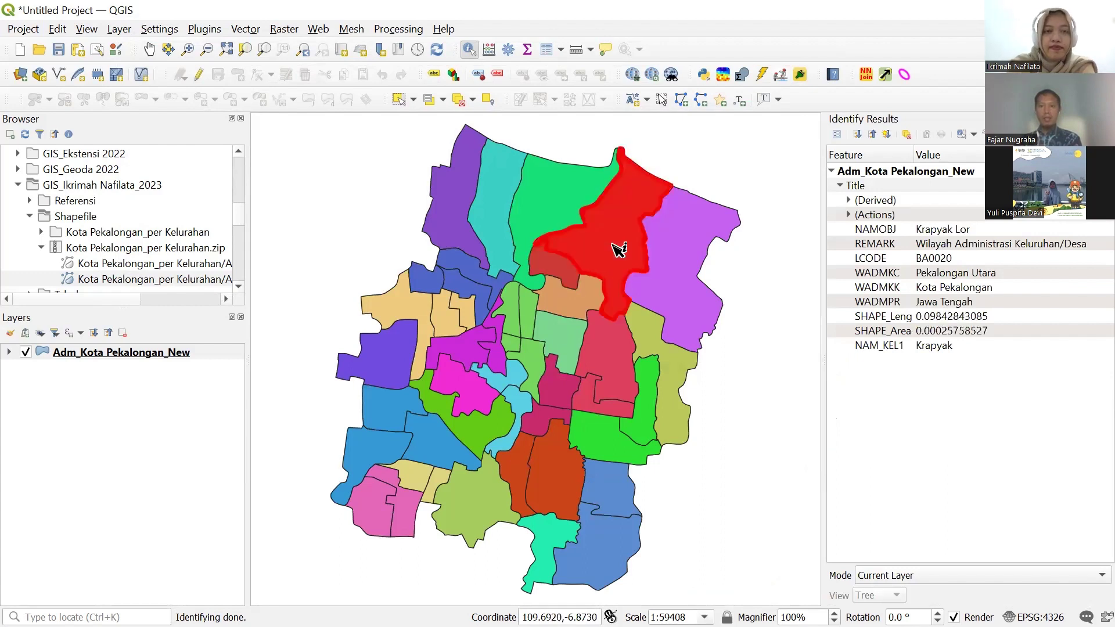
{"action": "left_click", "coordinate": [557, 265]}
{"action": "left_click", "coordinate": [609, 248]}
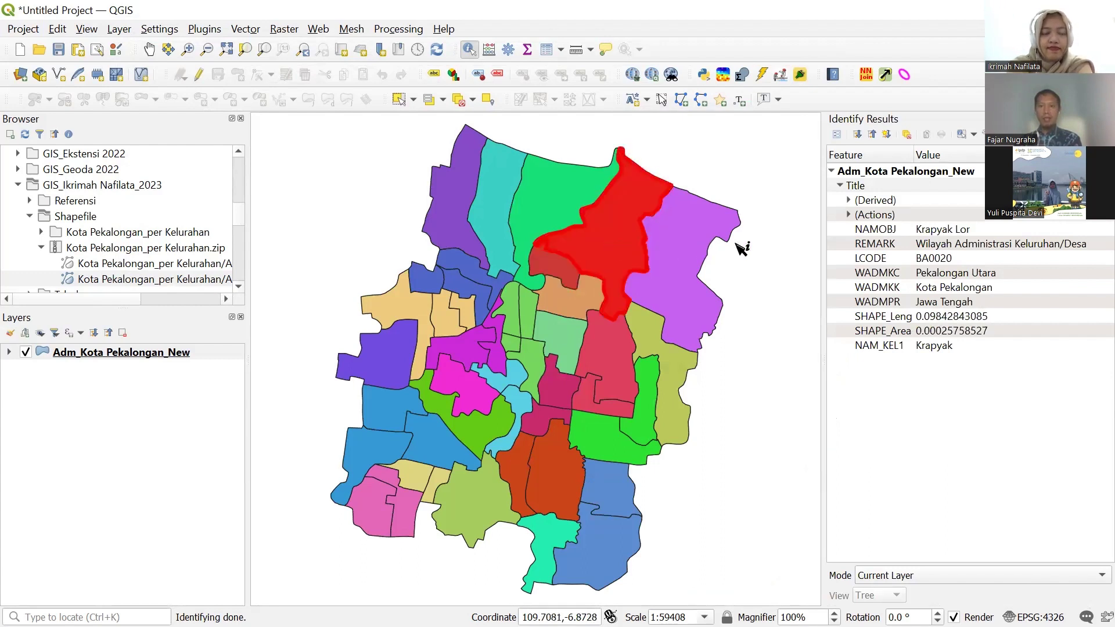
{"action": "left_click", "coordinate": [559, 267]}
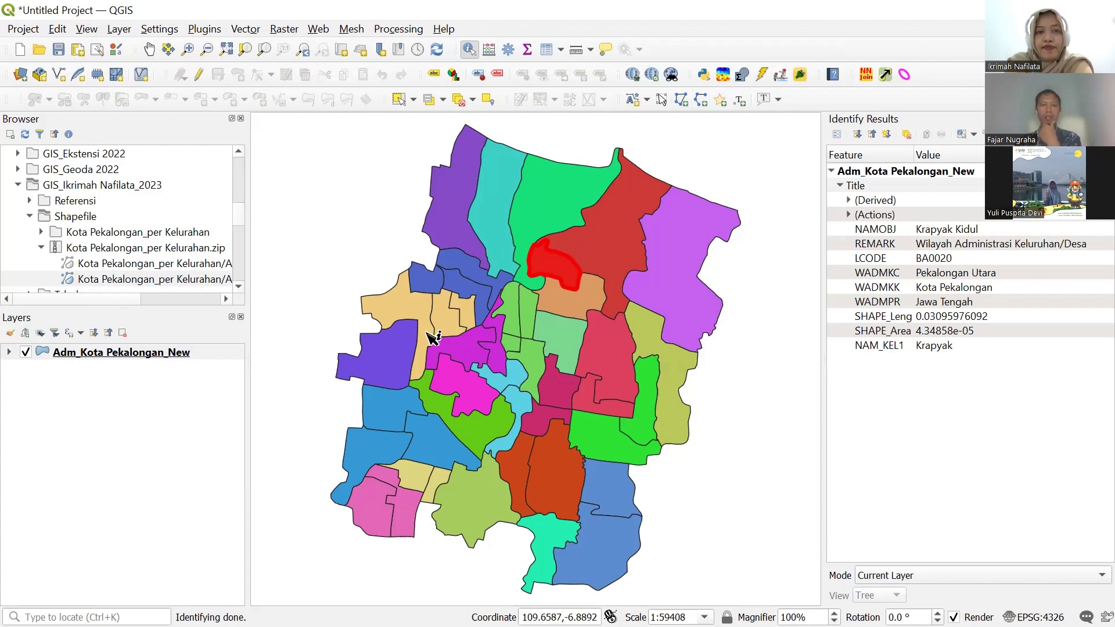
Identify the Tirto polygon and the Padukuhan Kraton polygons, close the identify results and clear the highlight.
{"action": "left_click", "coordinate": [384, 347]}
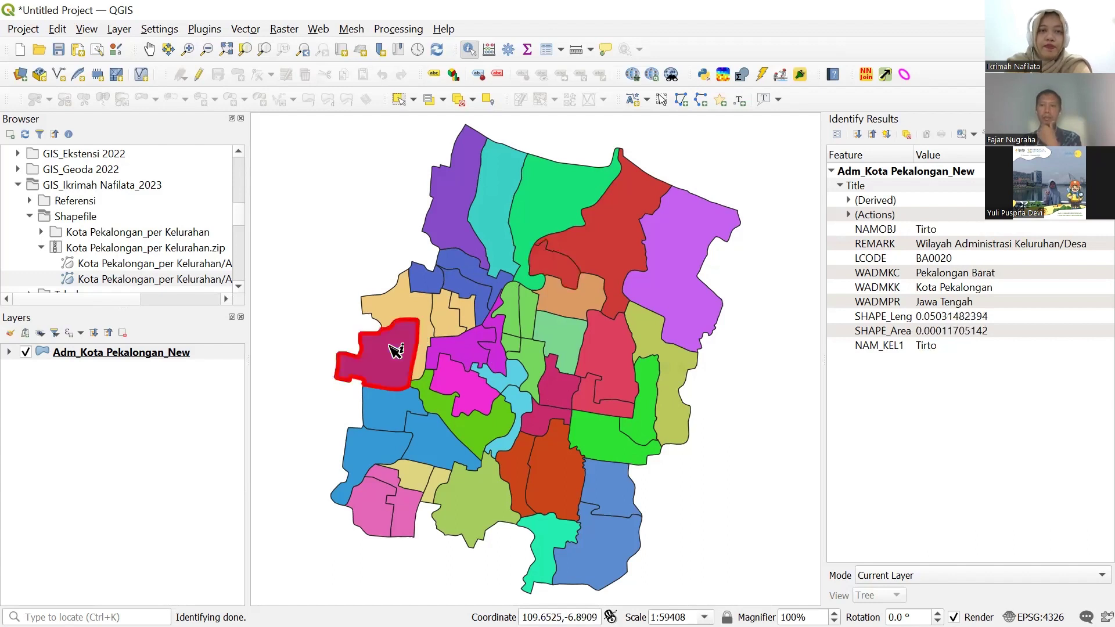
{"action": "left_click", "coordinate": [473, 289]}
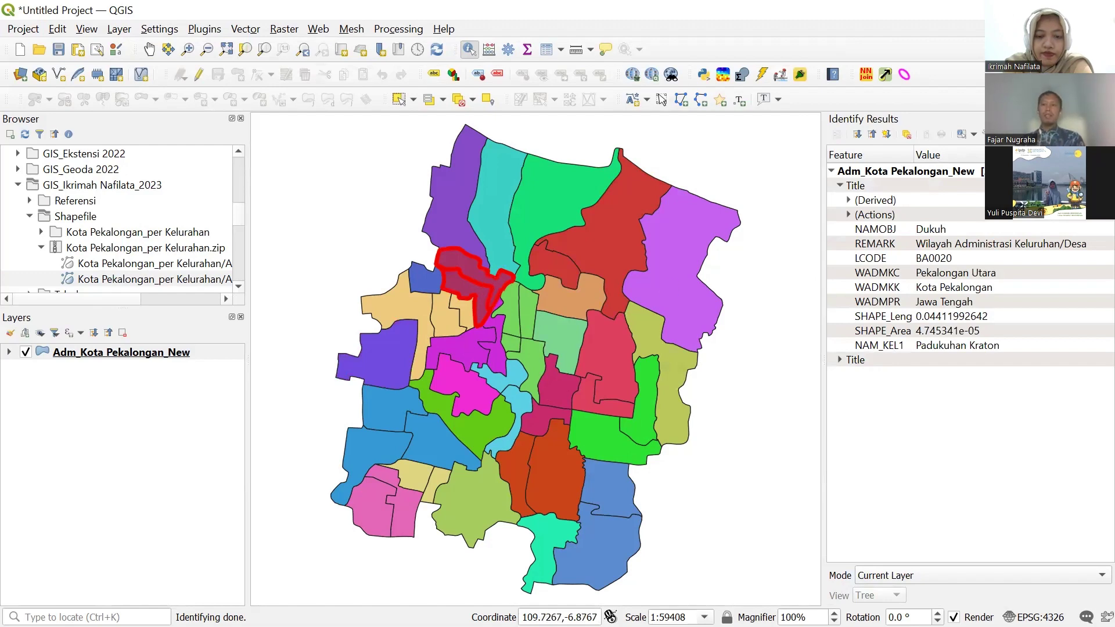
{"action": "left_click", "coordinate": [1108, 119]}
{"action": "left_click", "coordinate": [491, 237]}
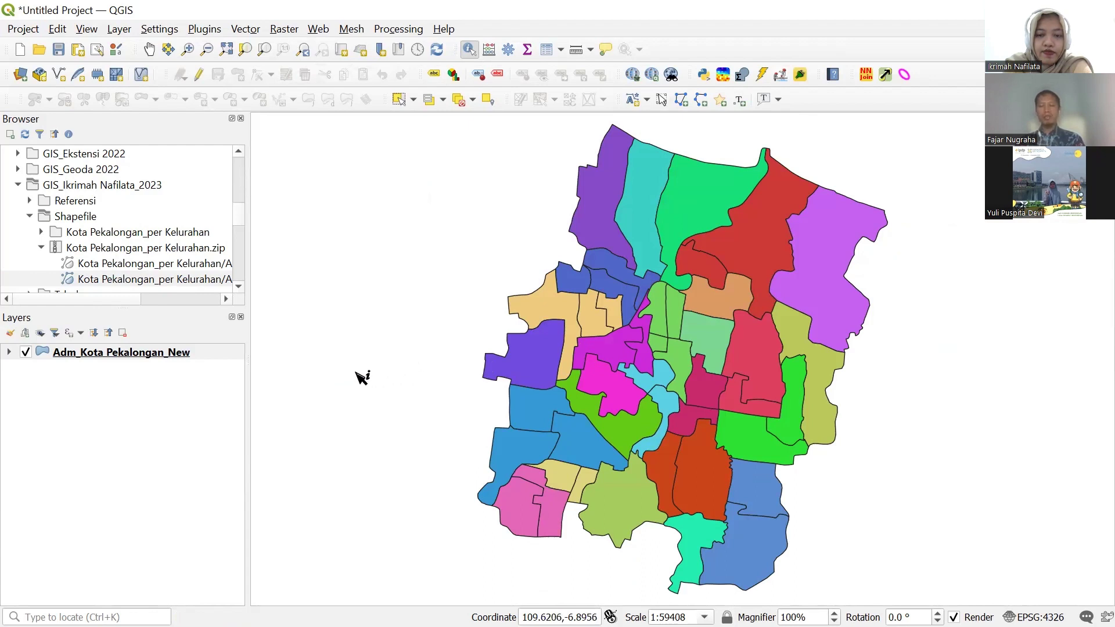
Set up a Dissolve of the Adm_Kota Pekalongan_New layer with NAM_KEL1 as dissolve field.
{"action": "left_click", "coordinate": [197, 352]}
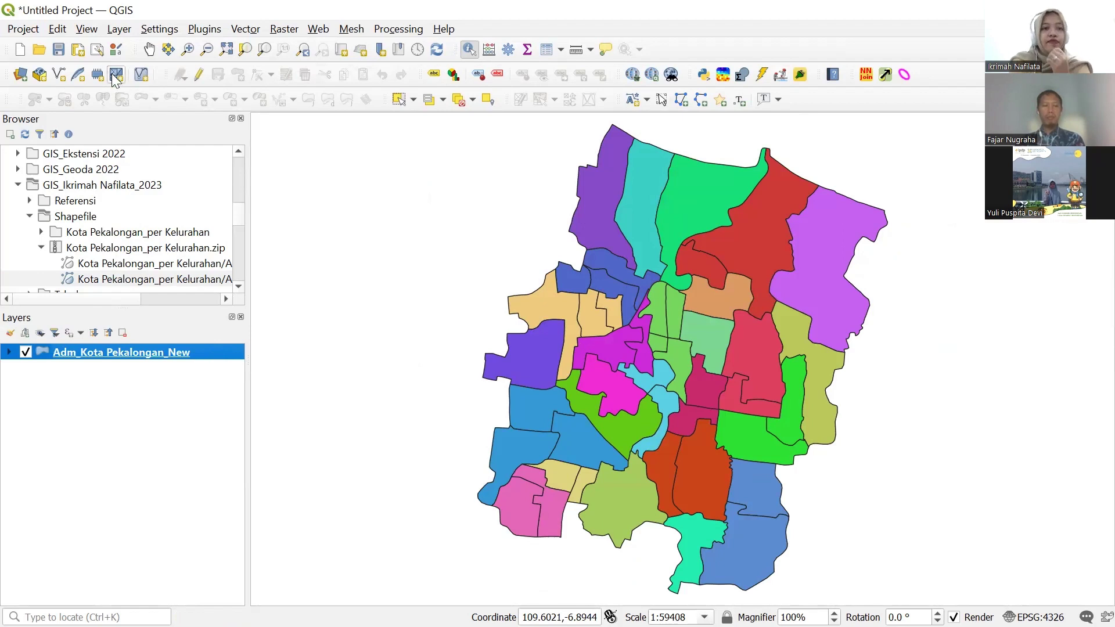
{"action": "left_click", "coordinate": [249, 31]}
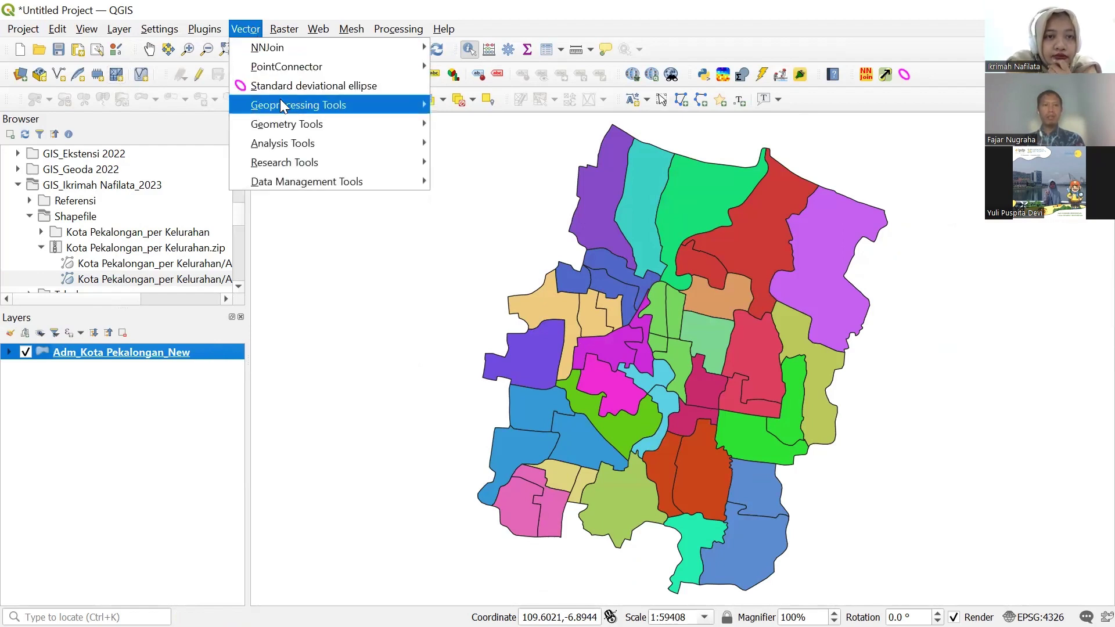
{"action": "mouse_move", "coordinate": [281, 107]}
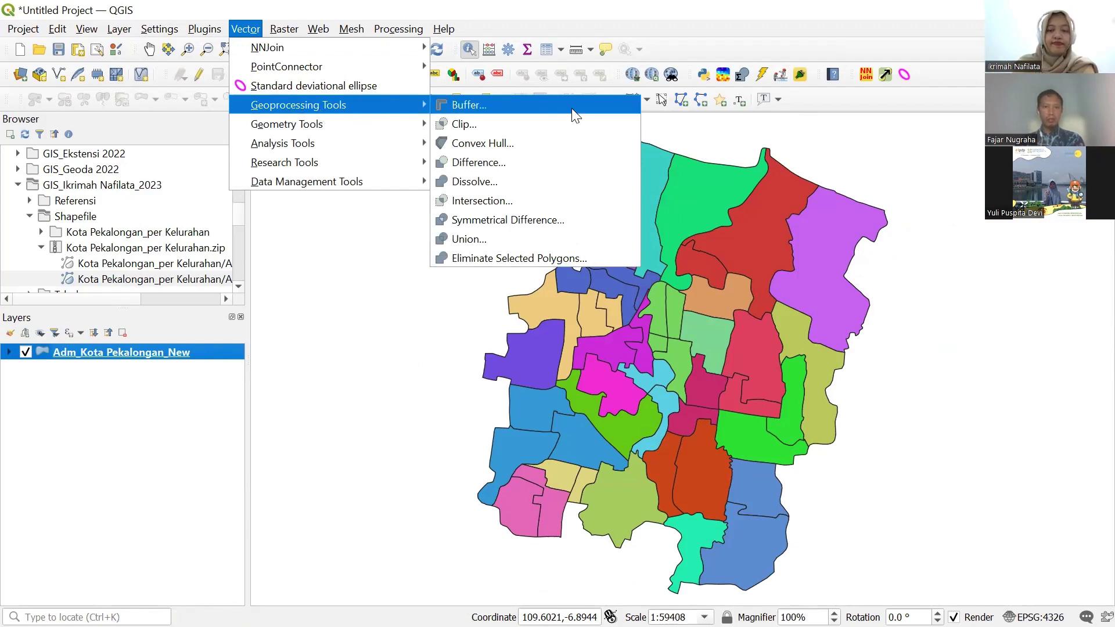
{"action": "left_click", "coordinate": [476, 181]}
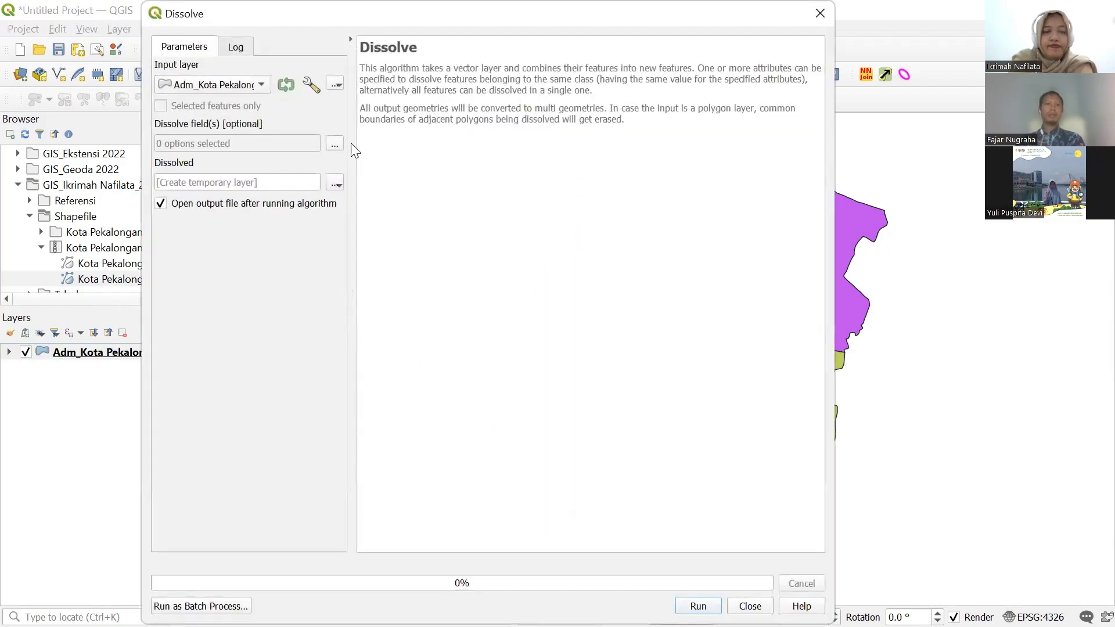
{"action": "left_click", "coordinate": [235, 85]}
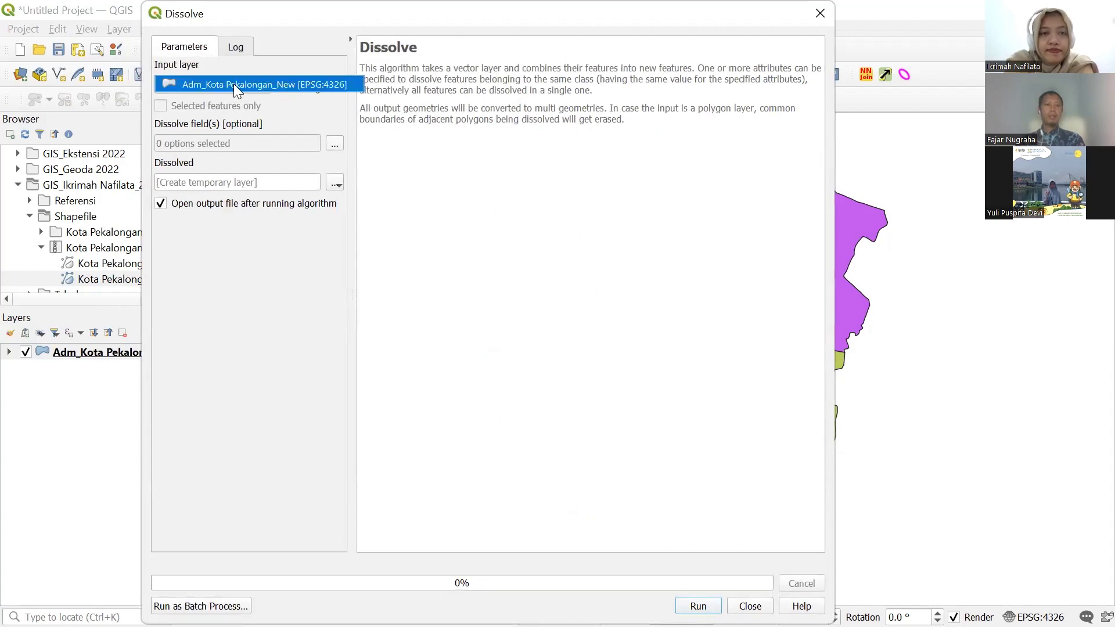
{"action": "left_click", "coordinate": [234, 84]}
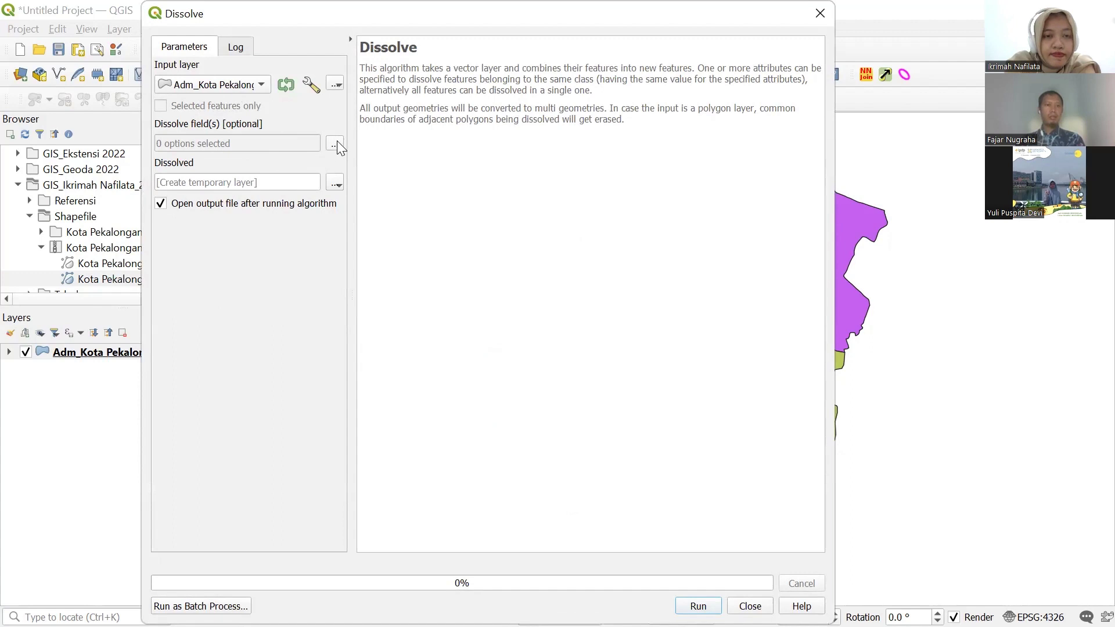
{"action": "left_click", "coordinate": [336, 143]}
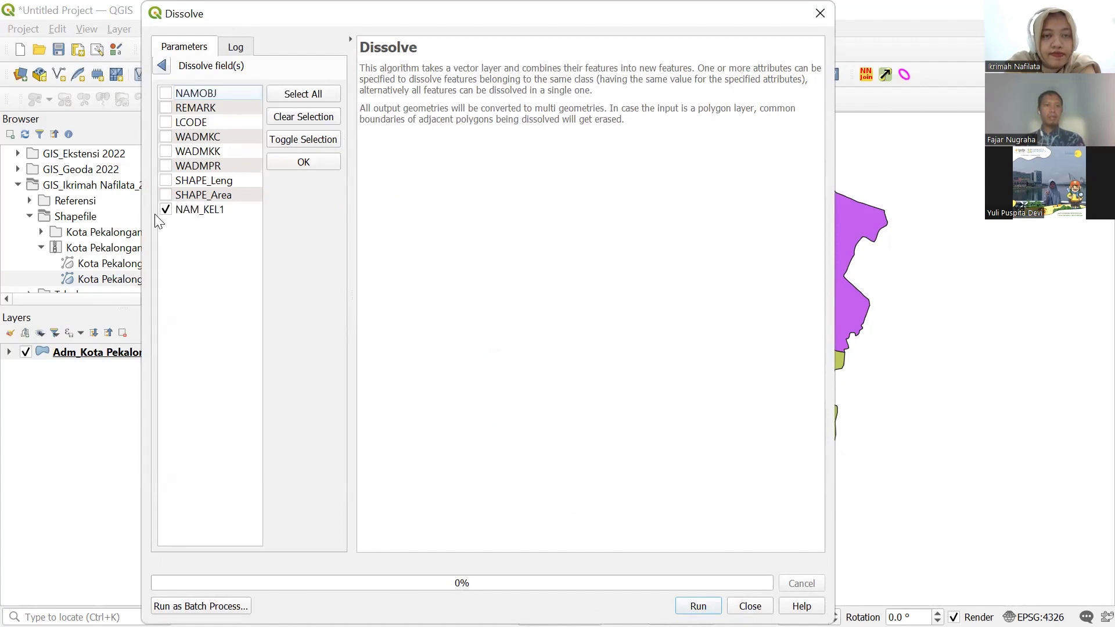
{"action": "left_click", "coordinate": [311, 163]}
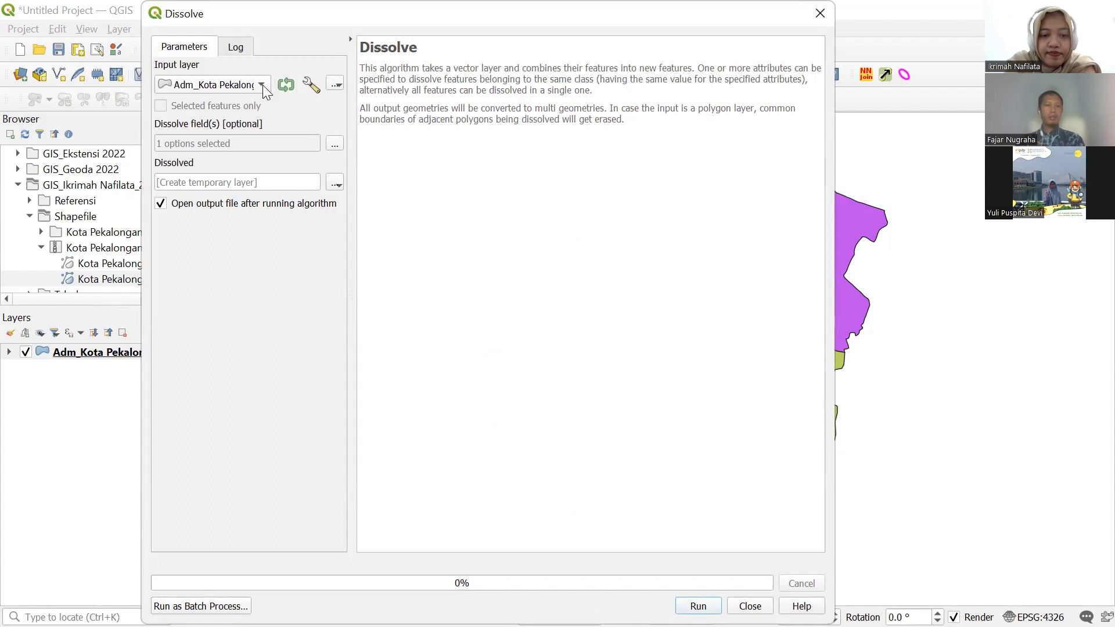
Add WADMKC as a second dissolve field, run the Dissolve to a temporary layer and close the tool.
{"action": "left_click", "coordinate": [335, 144]}
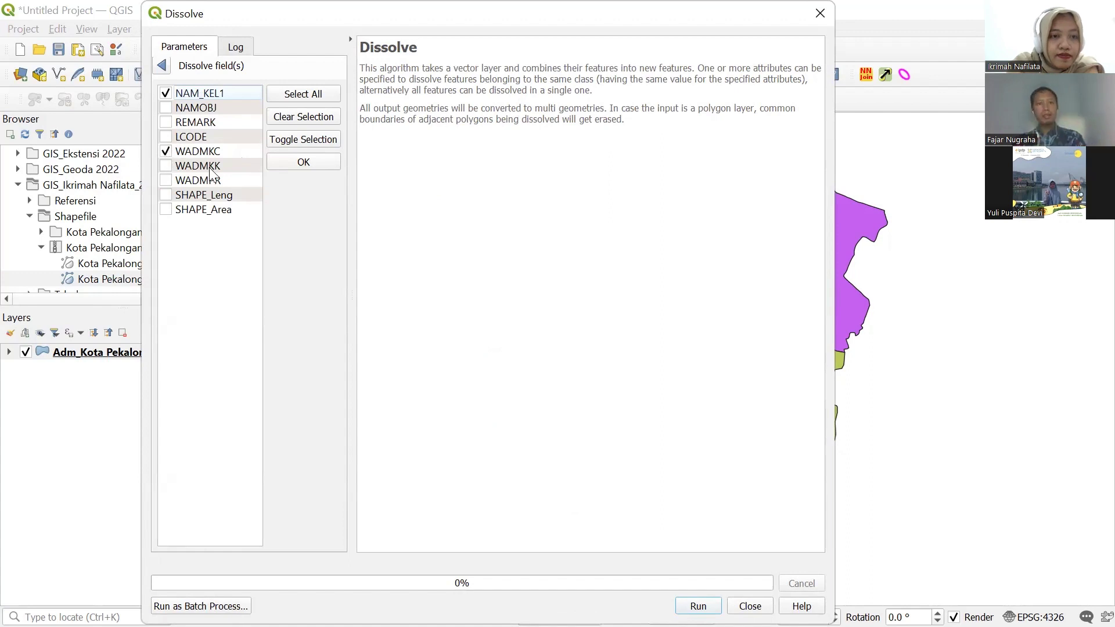
{"action": "left_click", "coordinate": [317, 171]}
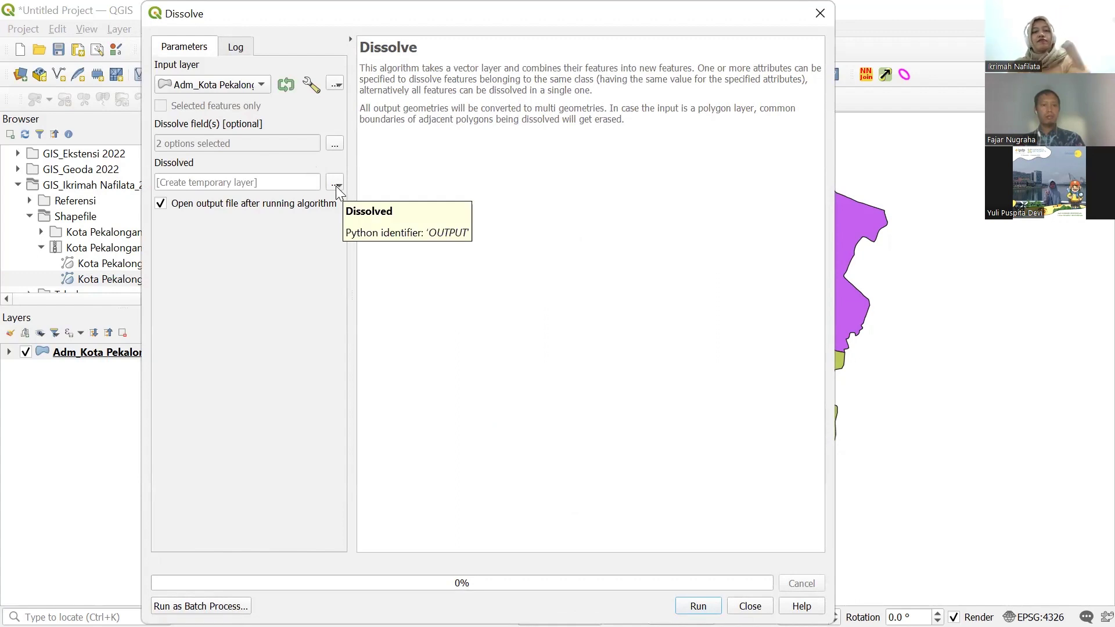
{"action": "left_click", "coordinate": [698, 605]}
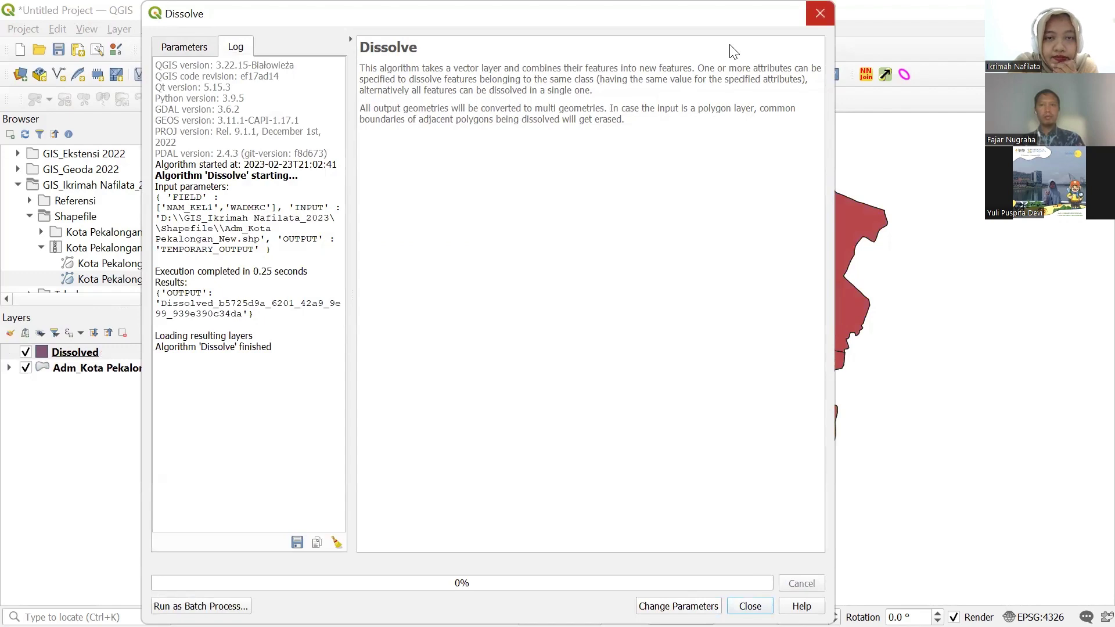
{"action": "left_click", "coordinate": [820, 12]}
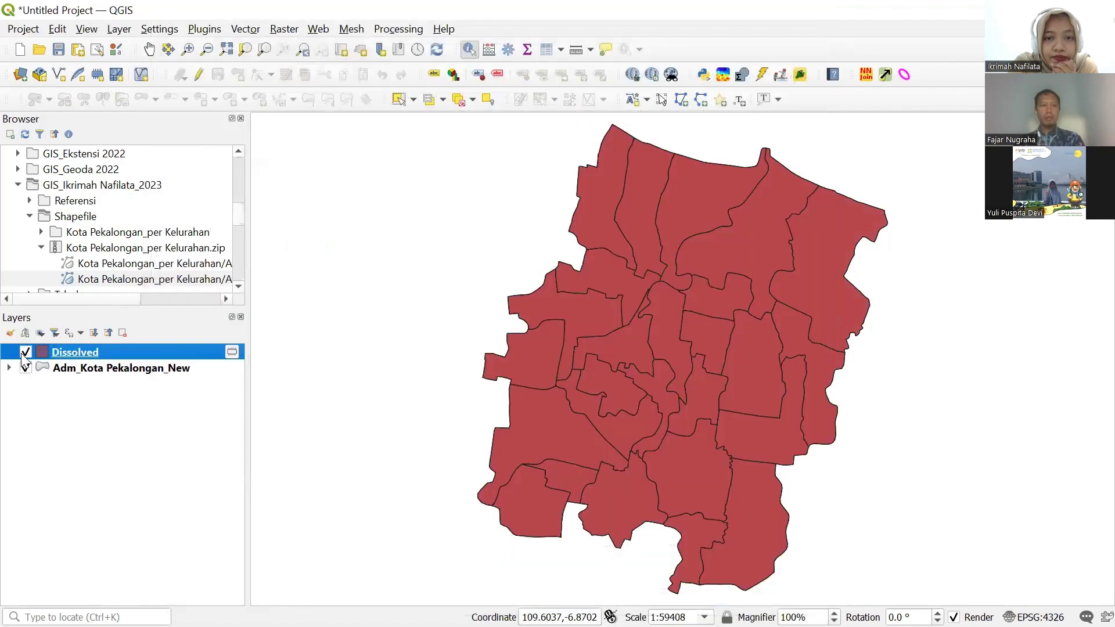
Hide and show the Dissolved layer to compare its boundaries with the original layer beneath.
{"action": "left_click", "coordinate": [25, 352]}
{"action": "left_click", "coordinate": [25, 352]}
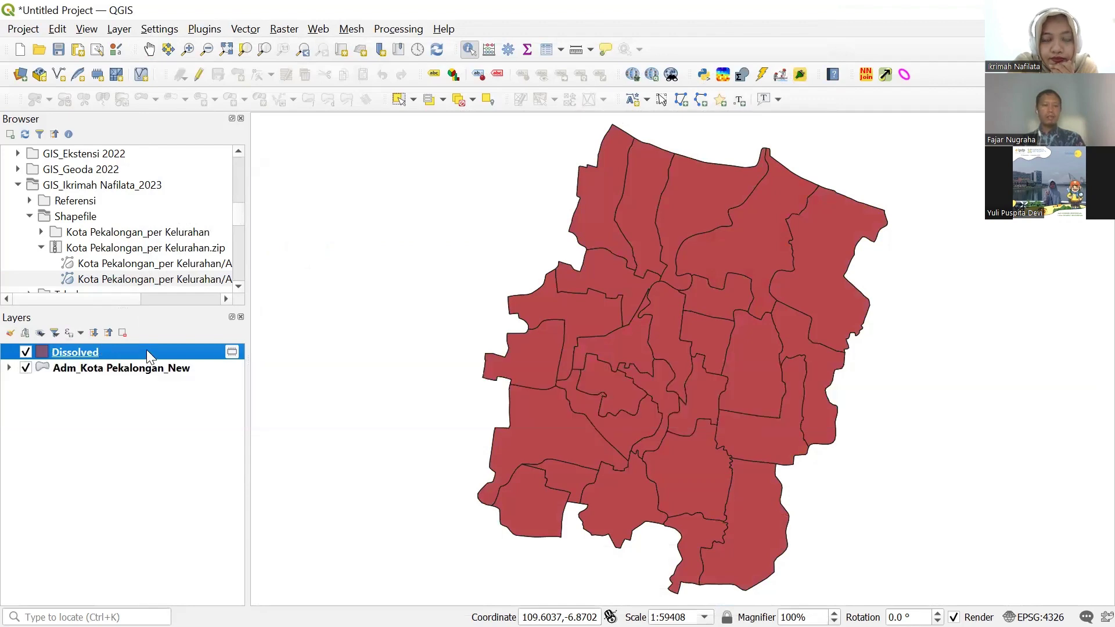
Set the Dissolved layer's symbology to Categorized by NAM_KEL1 with random colors and classify its values.
{"action": "right_click", "coordinate": [149, 352]}
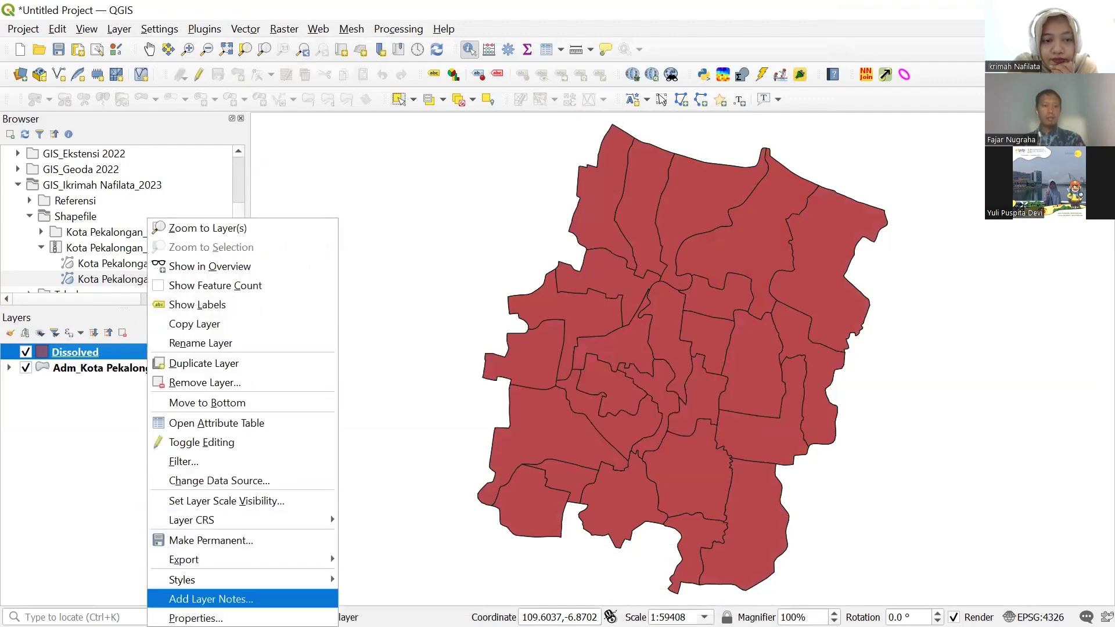
{"action": "key", "text": "Escape"}
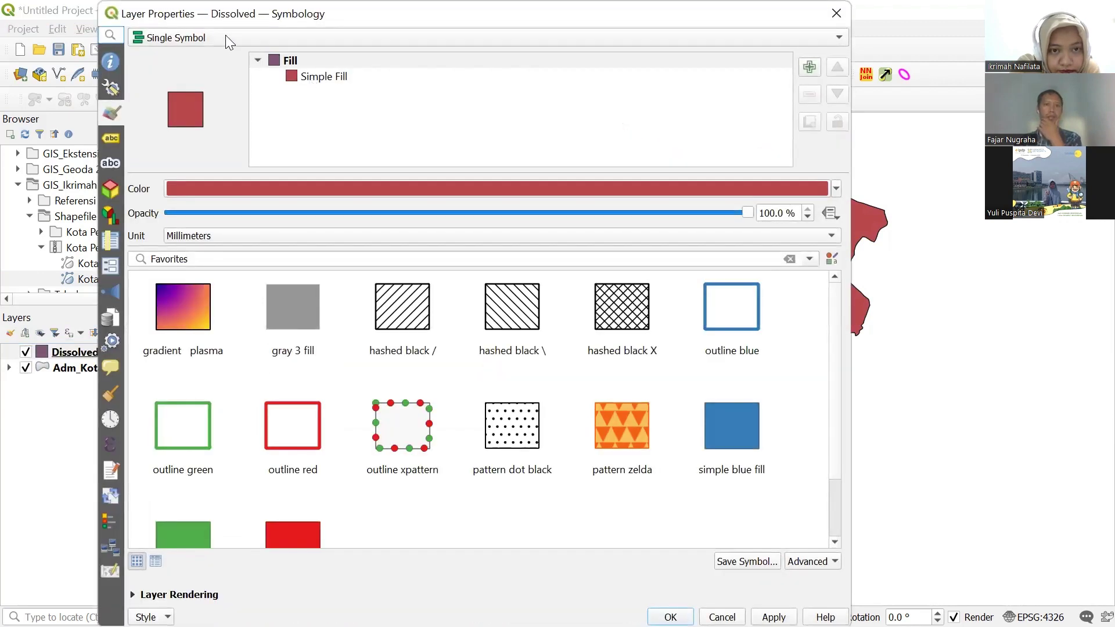
{"action": "left_click", "coordinate": [225, 36]}
{"action": "left_click", "coordinate": [225, 50]}
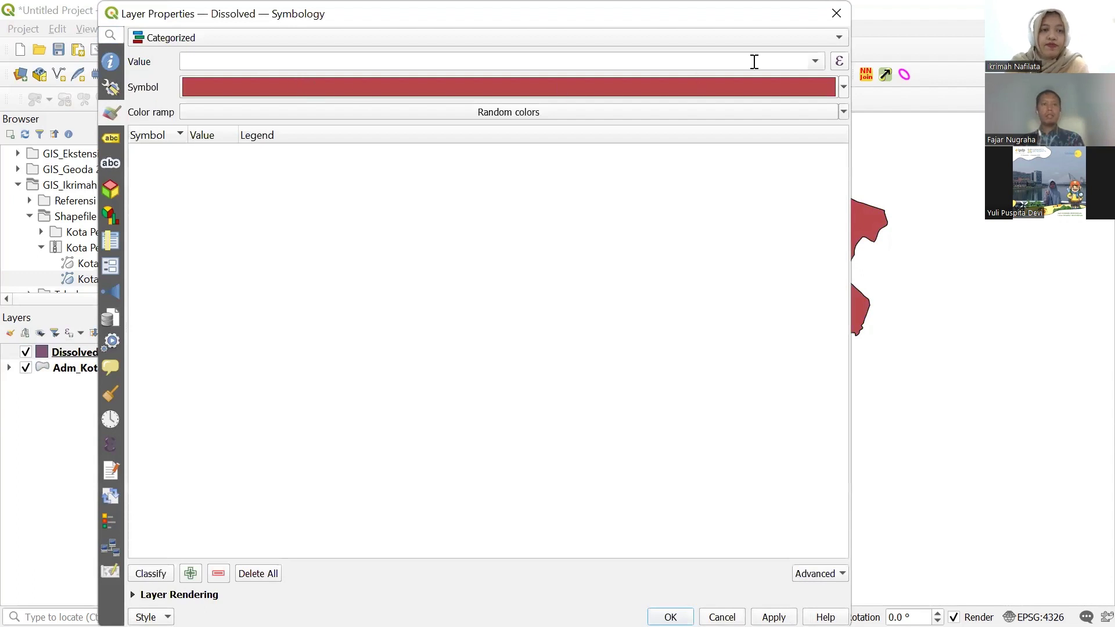
{"action": "left_click", "coordinate": [816, 60]}
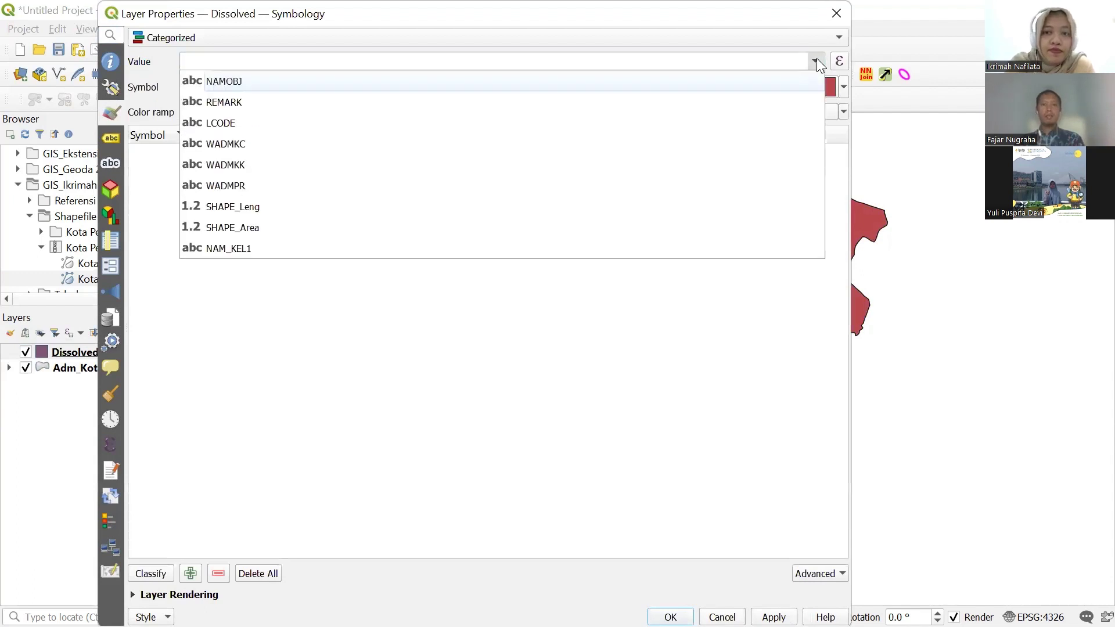
{"action": "left_click", "coordinate": [205, 249]}
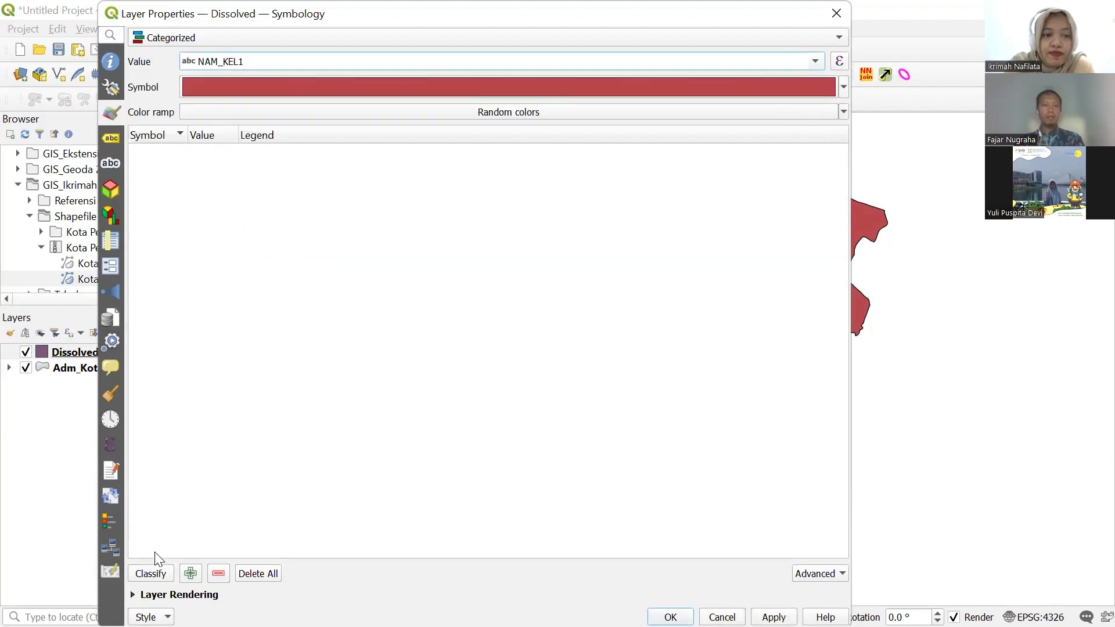
{"action": "left_click", "coordinate": [151, 574]}
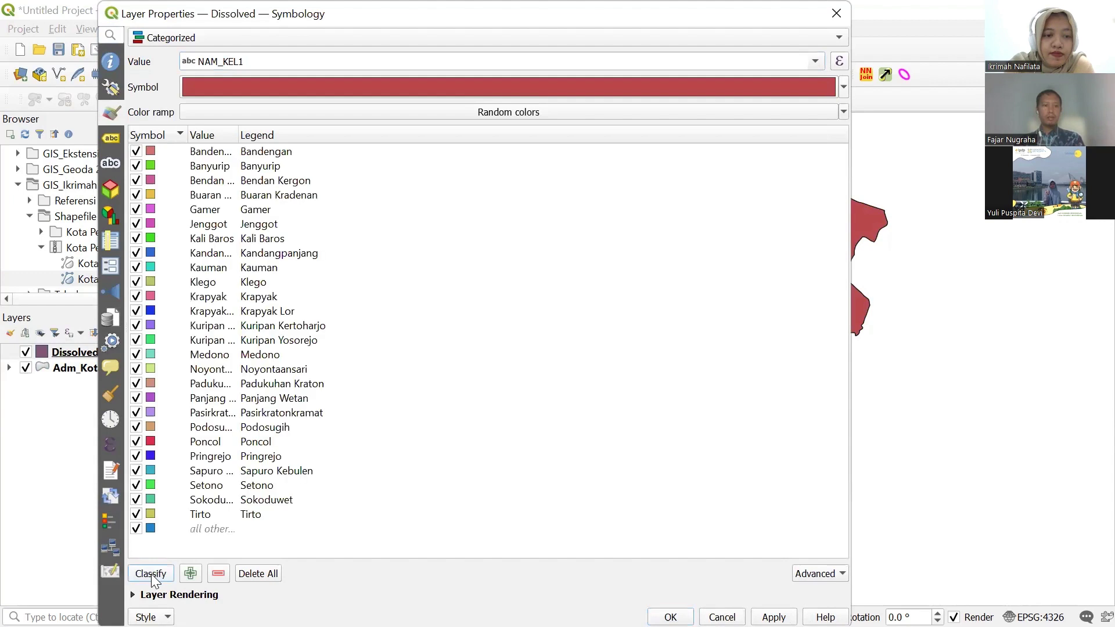
Remove the all other values class from the Dissolved layer's categories and apply the symbology.
{"action": "left_click", "coordinate": [181, 529]}
{"action": "left_click", "coordinate": [224, 578]}
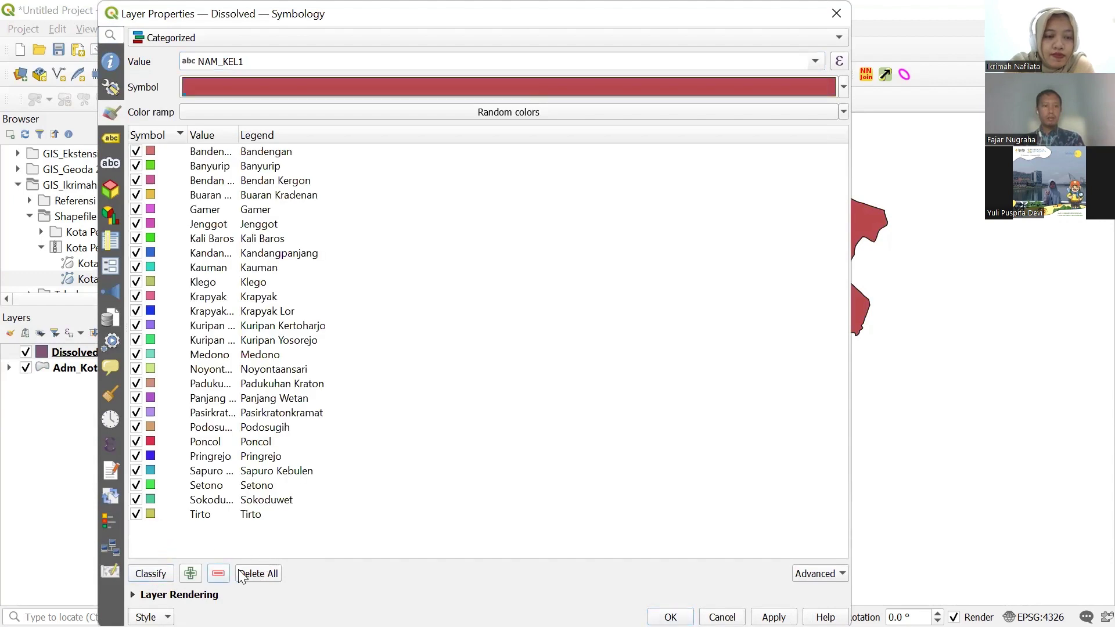
{"action": "left_click", "coordinate": [773, 617]}
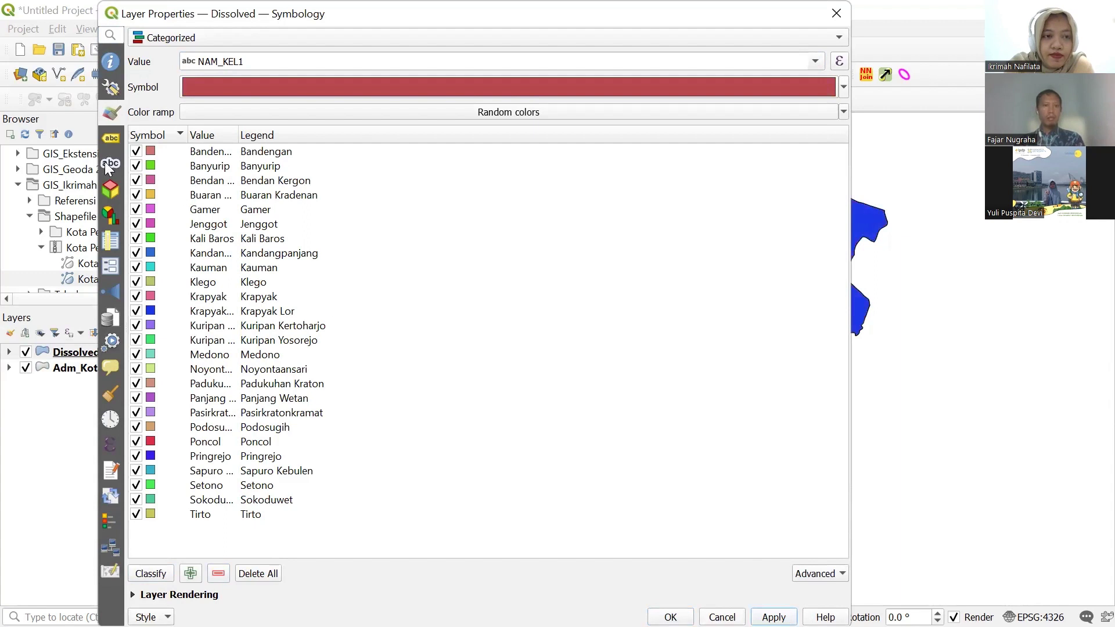
Turn on single labels for the Dissolved layer using the NAM_KEL1 field and accept the layer properties.
{"action": "left_click", "coordinate": [110, 137]}
{"action": "left_click", "coordinate": [143, 38]}
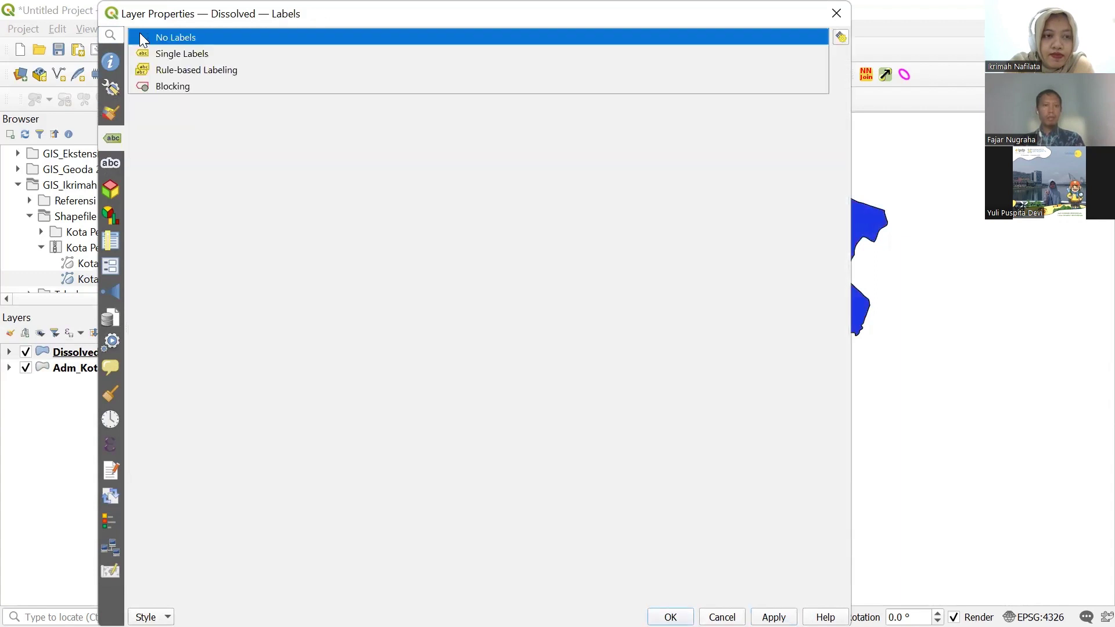
{"action": "left_click", "coordinate": [148, 52]}
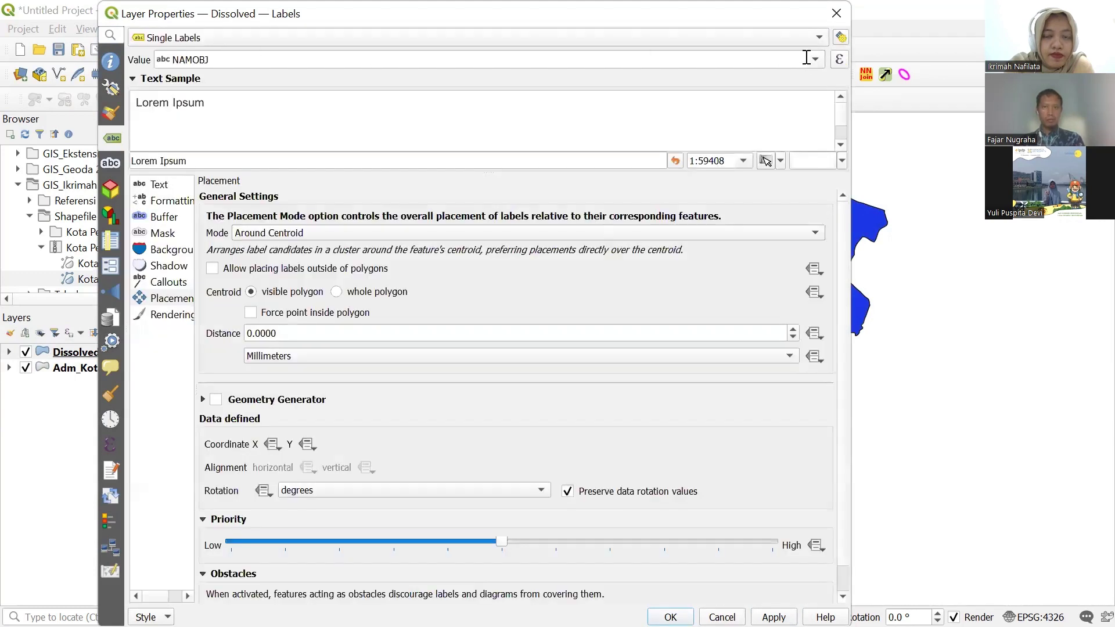
{"action": "left_click", "coordinate": [815, 59]}
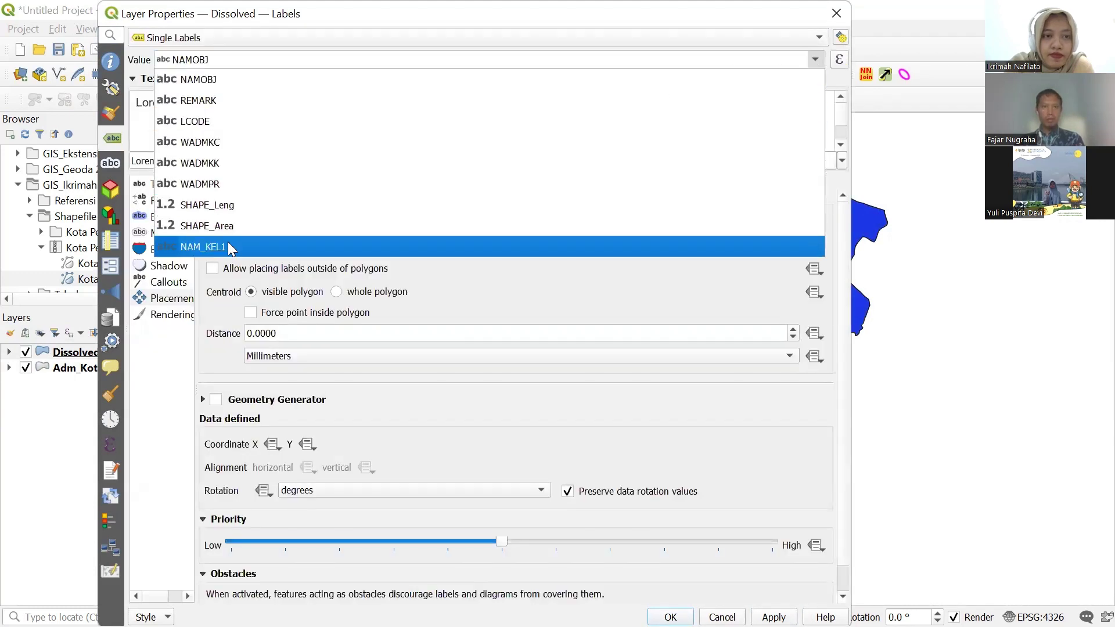
{"action": "left_click", "coordinate": [231, 247]}
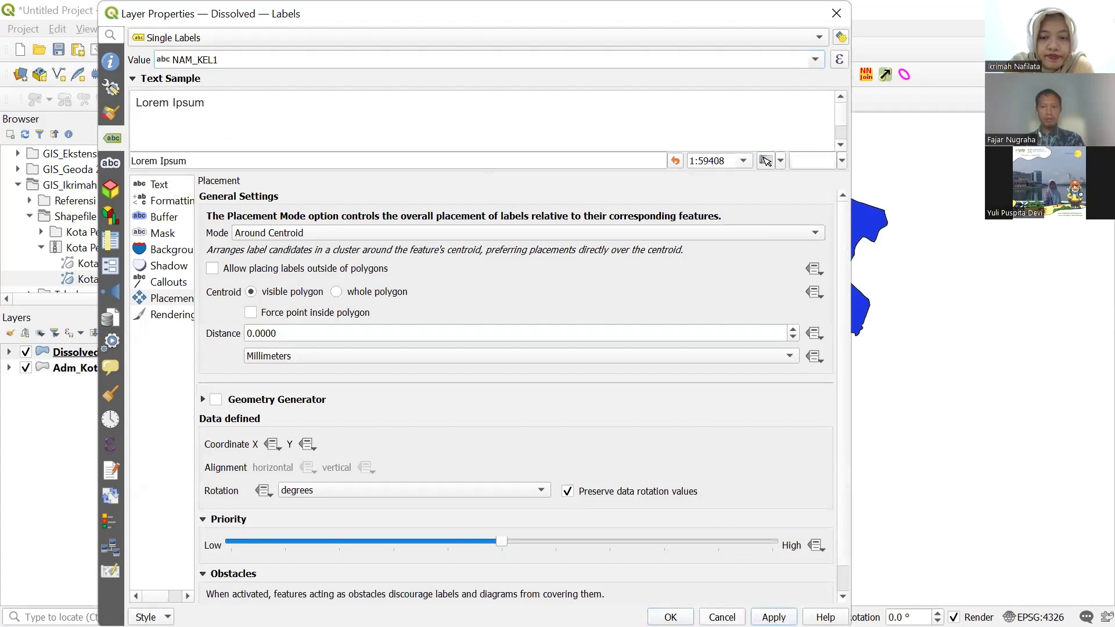
{"action": "left_click", "coordinate": [670, 616]}
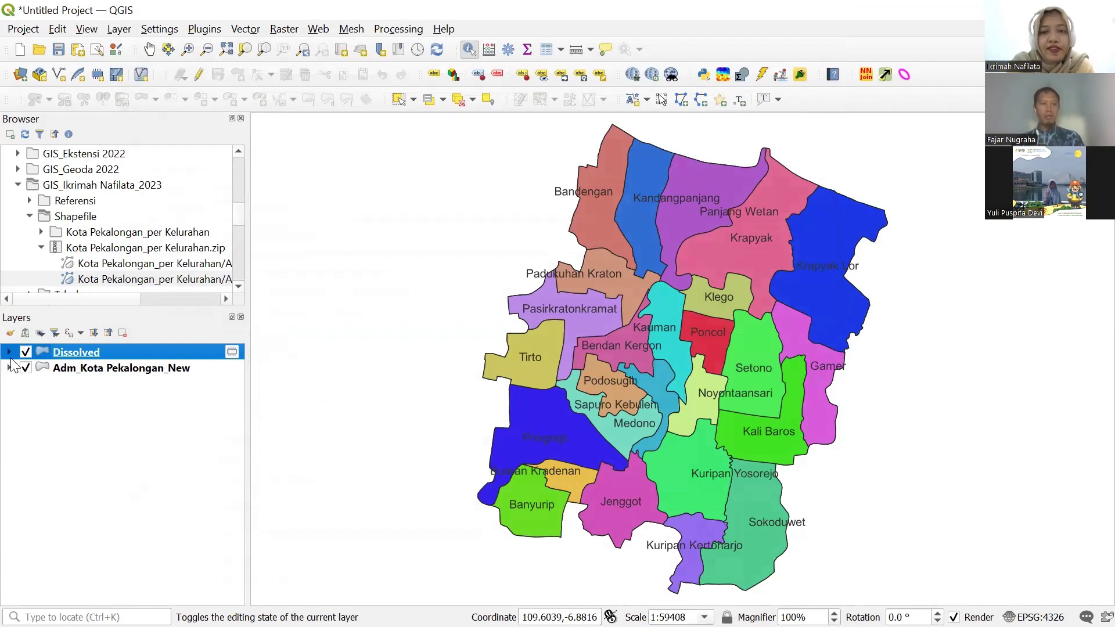
Toggle the labelled Dissolved layer's visibility several times to compare the merged villages with Adm_Kota Pekalongan_New.
{"action": "left_click", "coordinate": [25, 353]}
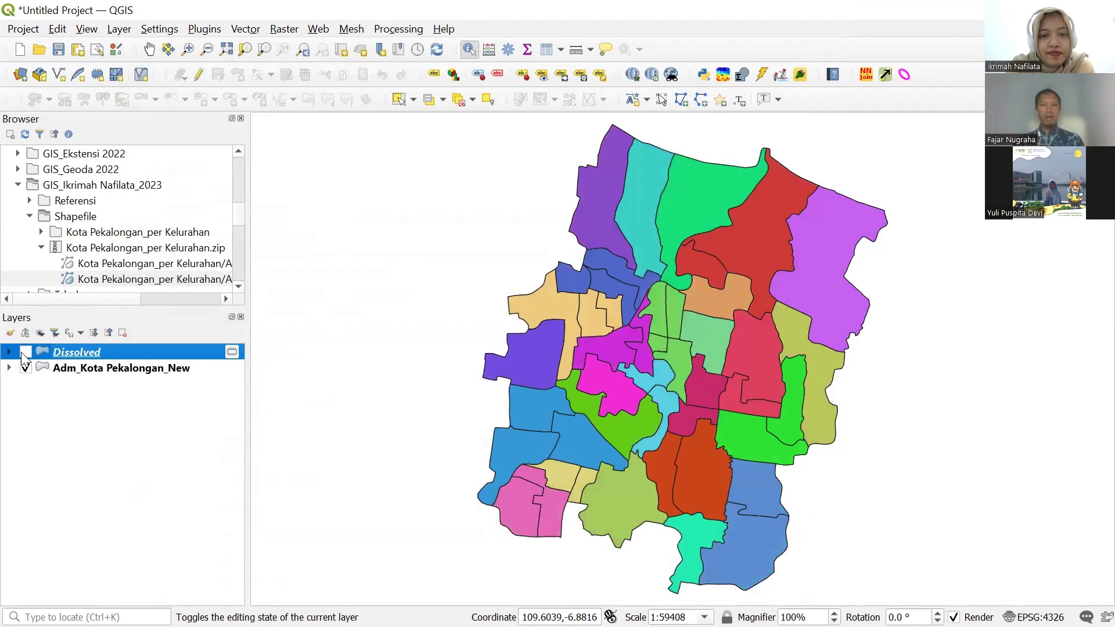
{"action": "left_click", "coordinate": [25, 353]}
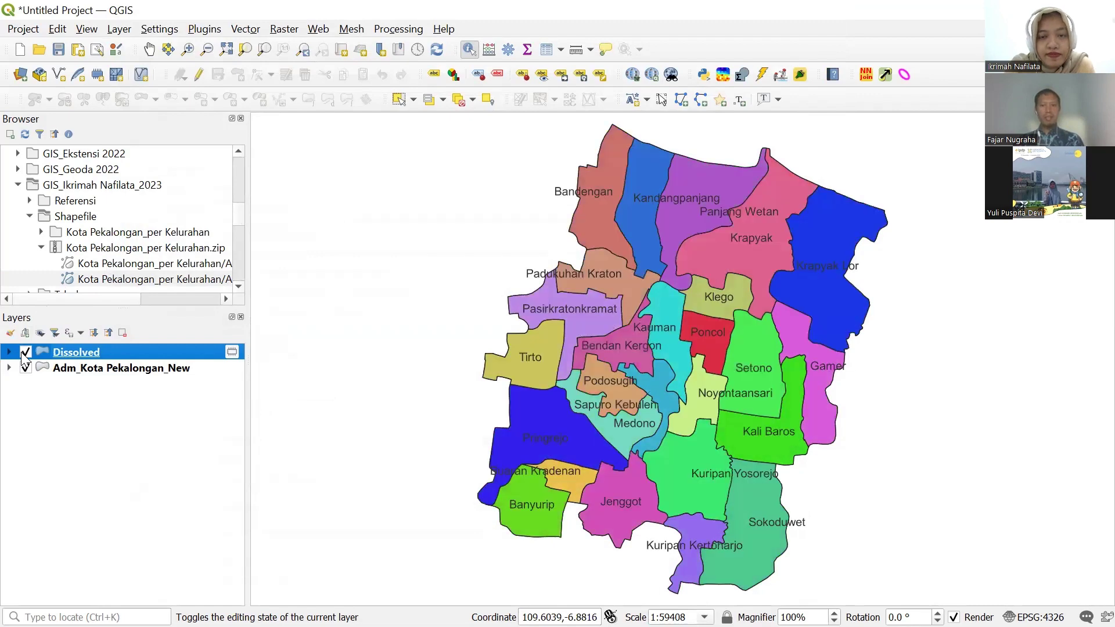
{"action": "left_click", "coordinate": [25, 352]}
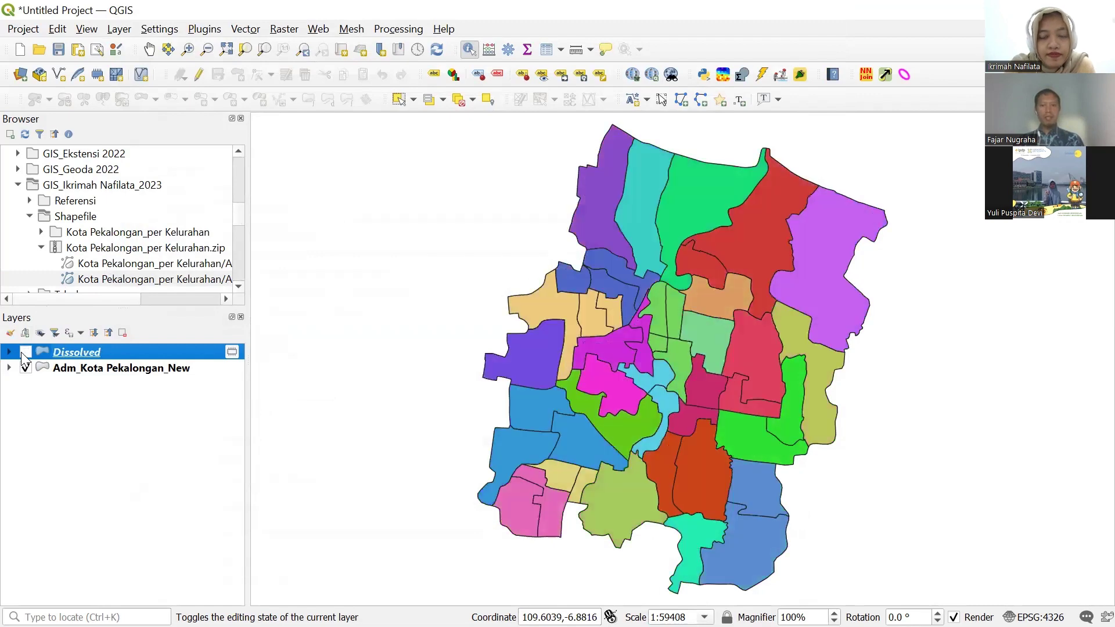
{"action": "left_click", "coordinate": [25, 352]}
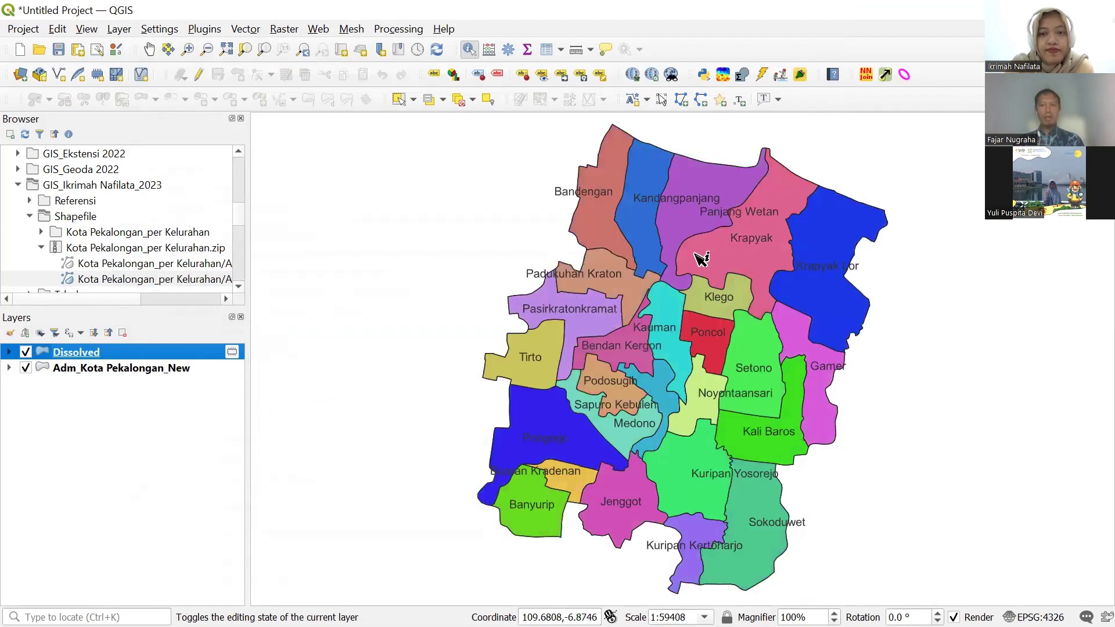
{"action": "left_click", "coordinate": [26, 352]}
{"action": "left_click", "coordinate": [26, 352]}
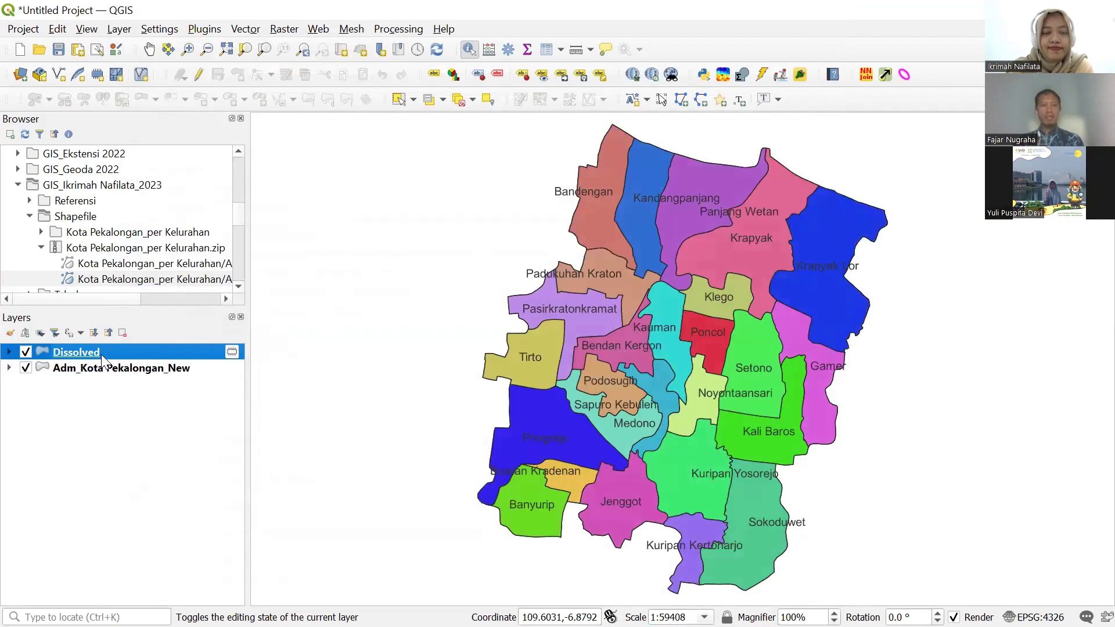
Open the Dissolved layer's attribute table, examine its records and return to the map.
{"action": "right_click", "coordinate": [107, 351]}
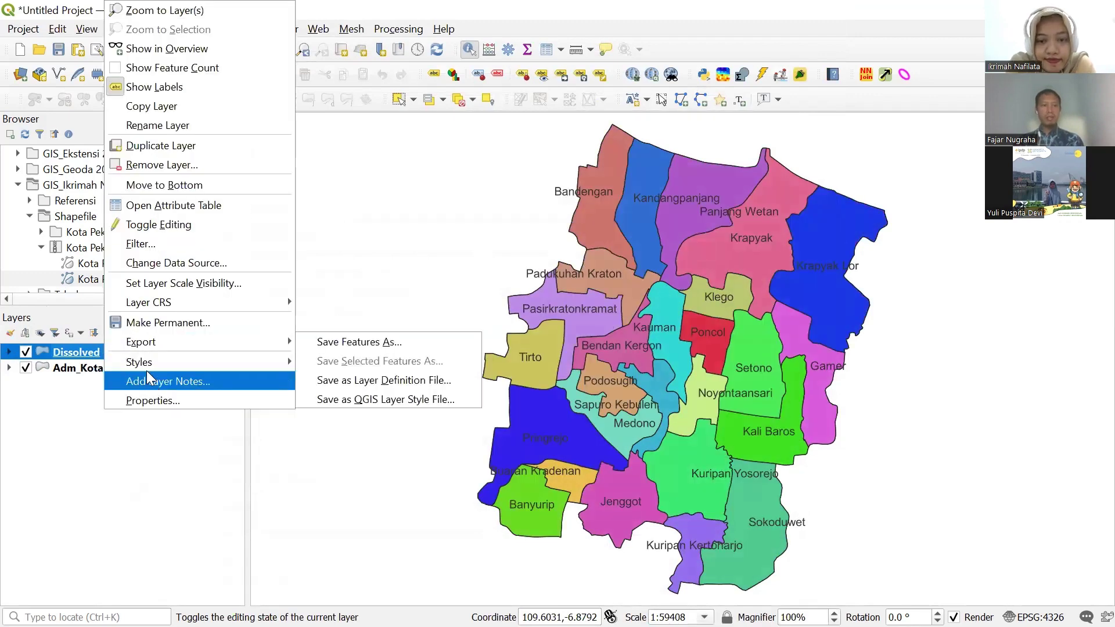
{"action": "left_click", "coordinate": [147, 206]}
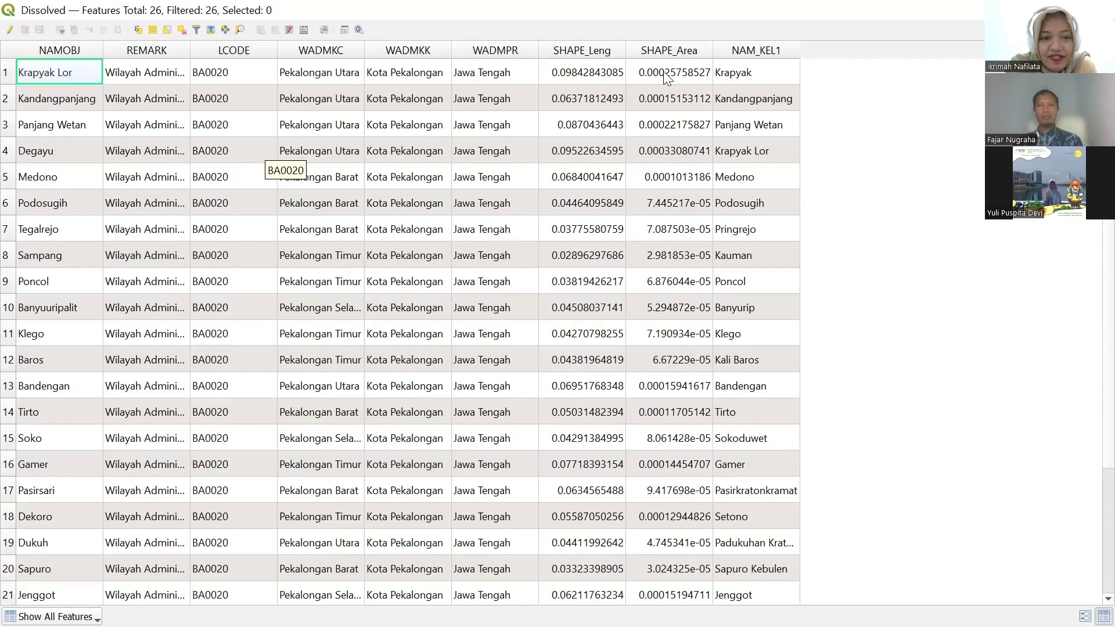
{"action": "key", "text": "alt+Tab"}
Open the Adm_Kota Pekalongan_New attribute table, sort it by NAM_KEL1, review which villages share a name and close it.
{"action": "left_click", "coordinate": [129, 372]}
{"action": "right_click", "coordinate": [128, 372]}
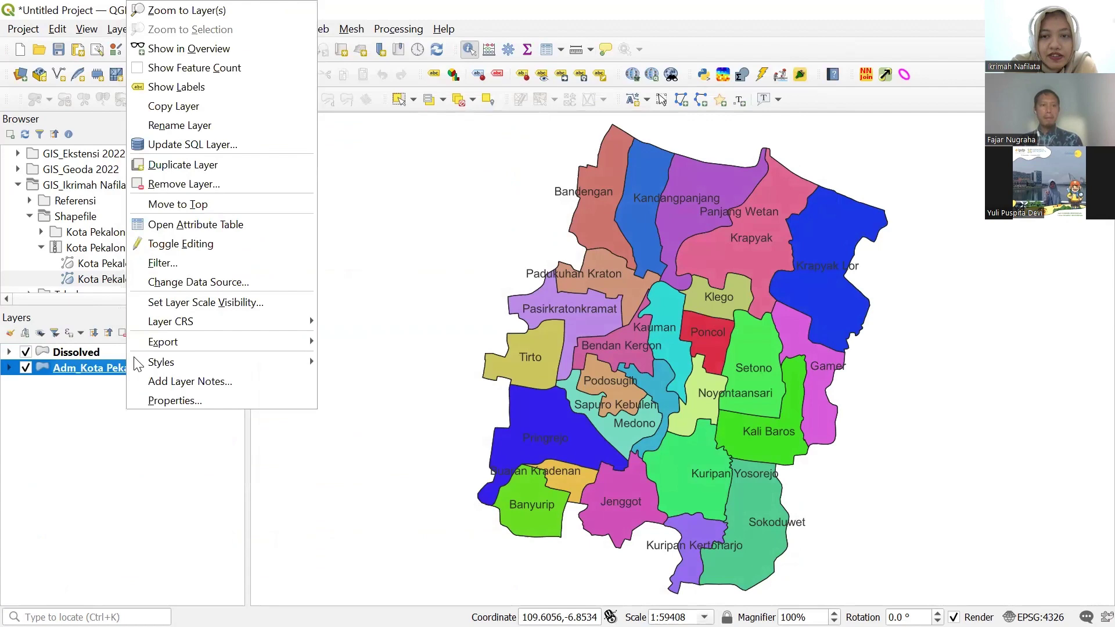
{"action": "left_click", "coordinate": [184, 226]}
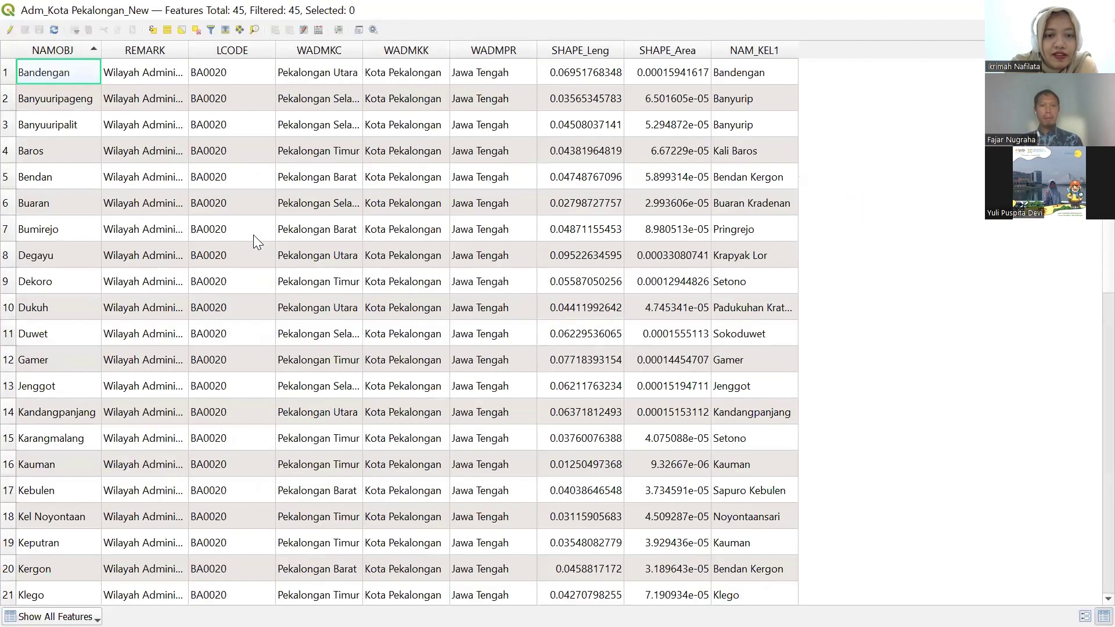
{"action": "left_click", "coordinate": [771, 52]}
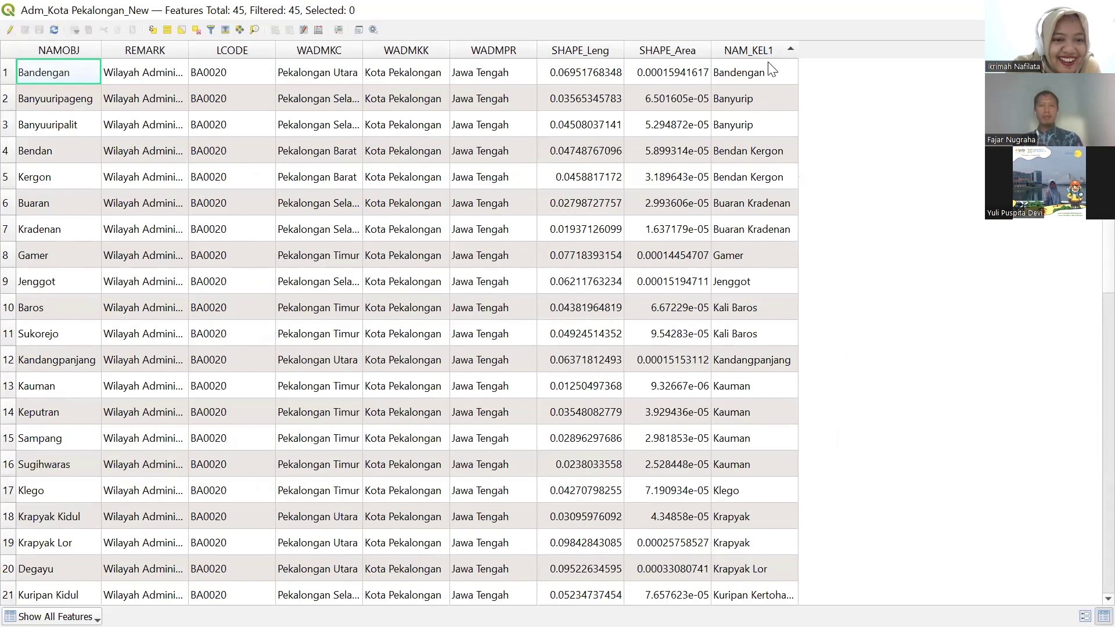
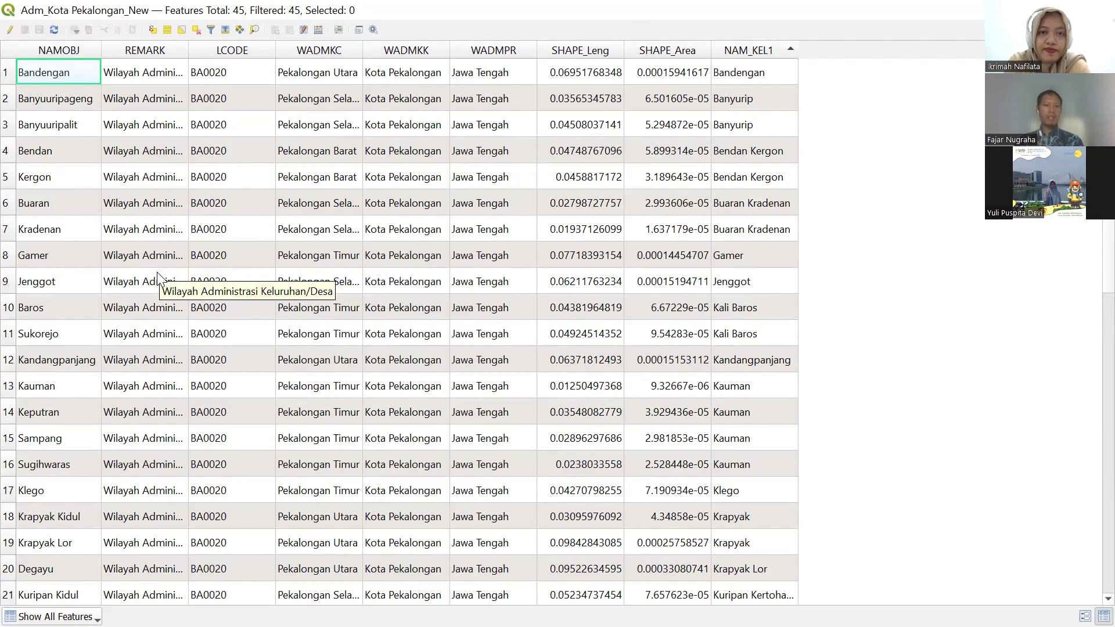
{"action": "scroll", "coordinate": [157, 273], "scroll_direction": "down", "scroll_amount": 7}
{"action": "scroll", "coordinate": [158, 278], "scroll_direction": "down", "scroll_amount": 1}
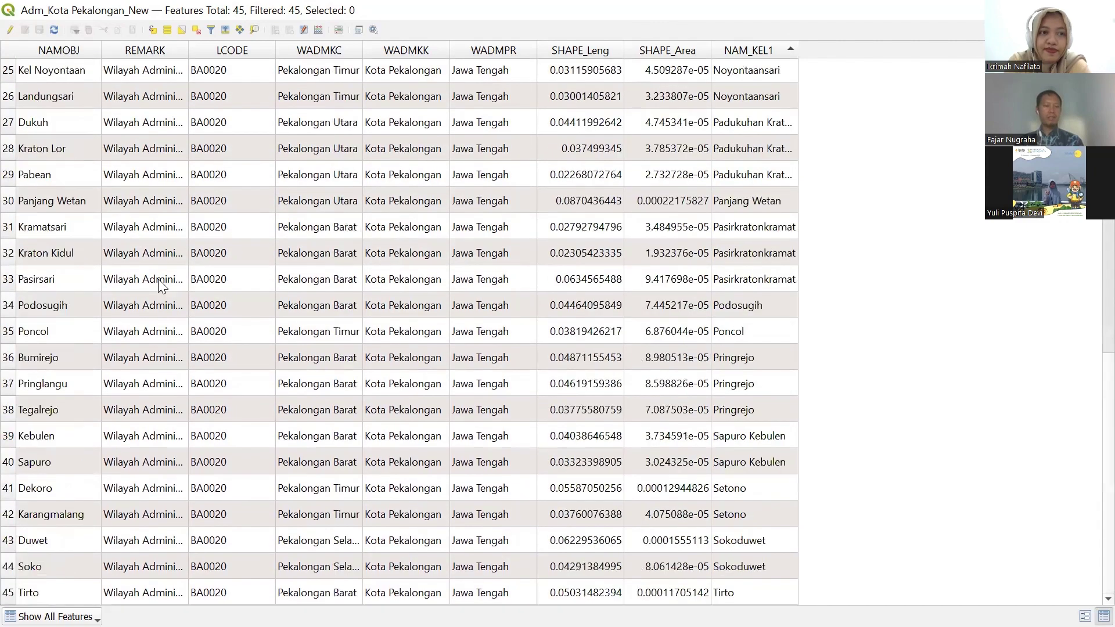
{"action": "scroll", "coordinate": [159, 281], "scroll_direction": "up", "scroll_amount": 4}
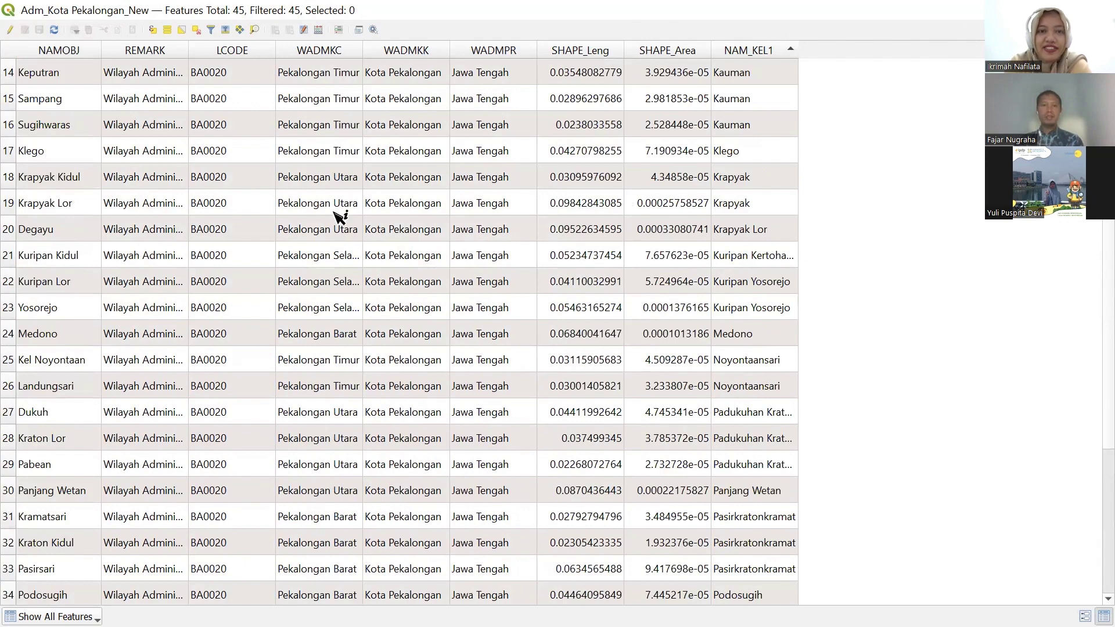
{"action": "key", "text": "alt+F4"}
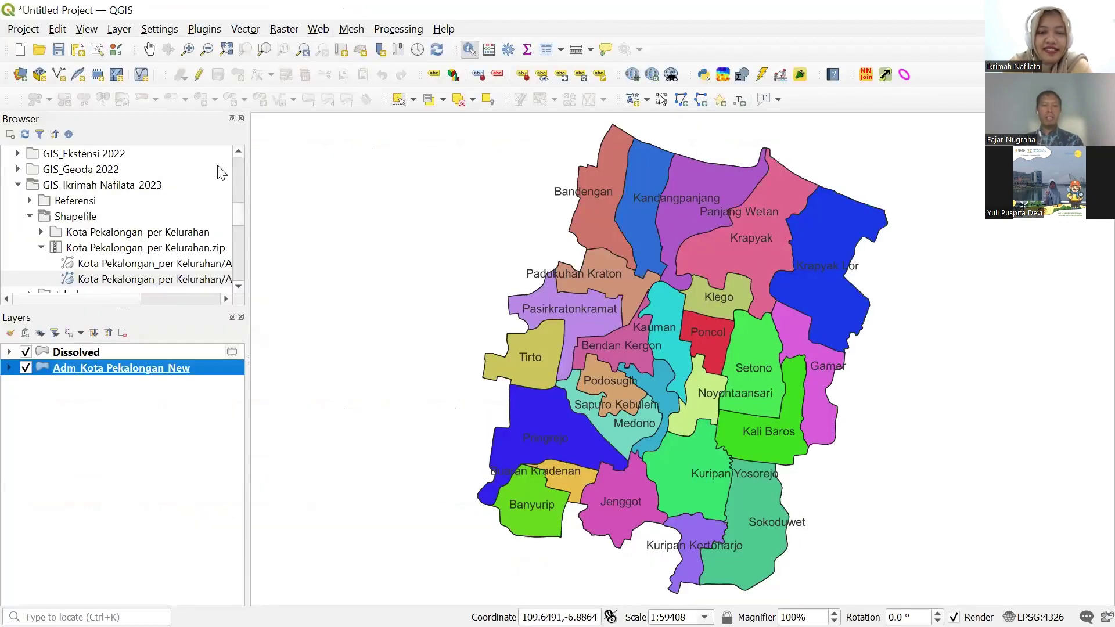
Start saving the project and browse to the 2023 GIS folder that holds Referensi, Shapefile and Tabular on DATA (D:).
{"action": "left_click", "coordinate": [66, 47]}
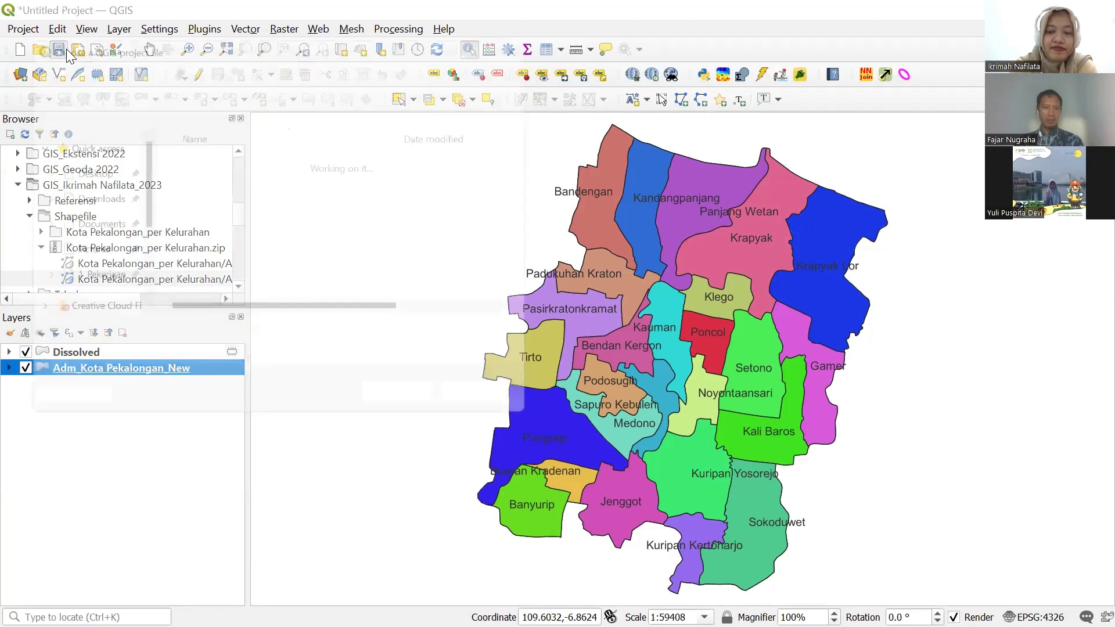
{"action": "scroll", "coordinate": [70, 244], "scroll_direction": "down", "scroll_amount": 5}
{"action": "left_click", "coordinate": [76, 270]}
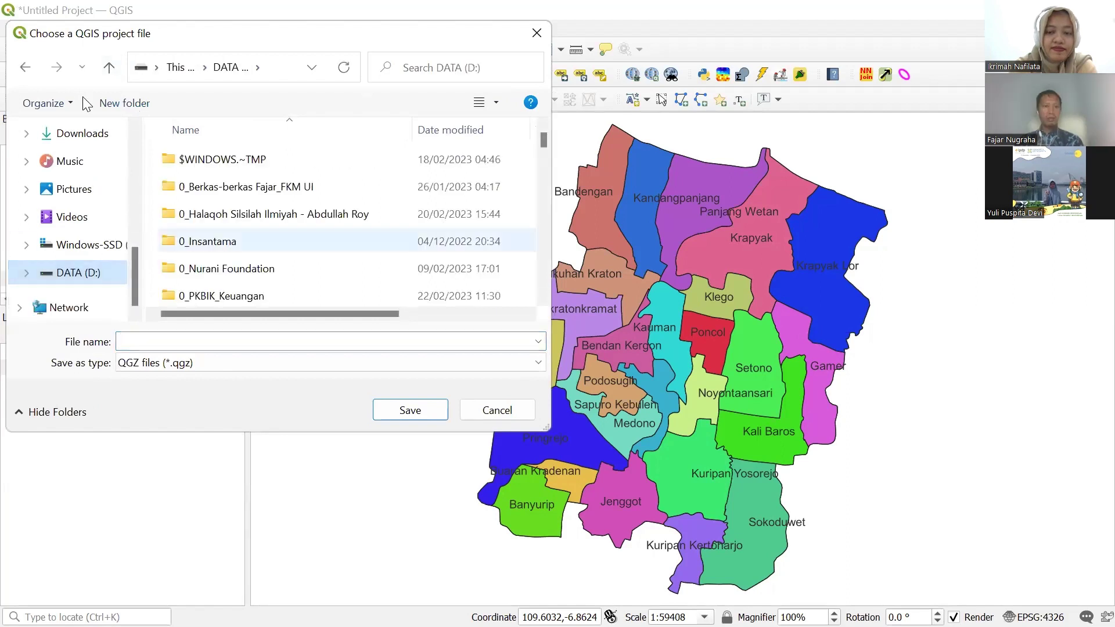
{"action": "key", "text": "g"}
{"action": "key", "text": "Down"}
{"action": "key", "text": "Down"}
{"action": "key", "text": "Down"}
{"action": "key", "text": "Down"}
{"action": "key", "text": "Return"}
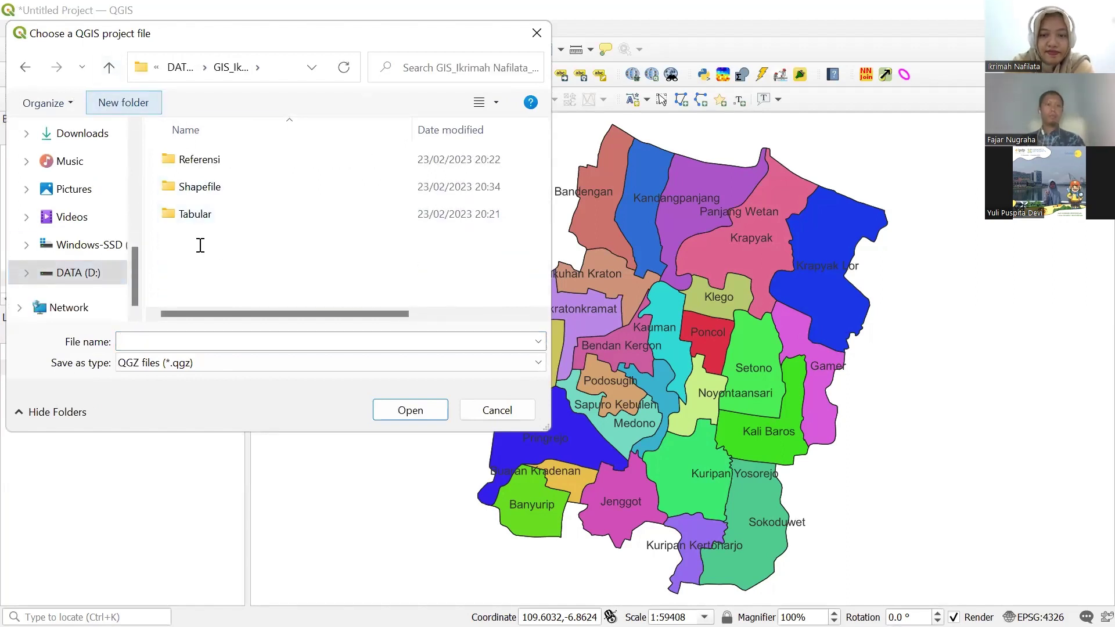
Create a new folder named Project beside the Referensi, Shapefile and Tabular folders.
{"action": "type", "text": "Proje"}
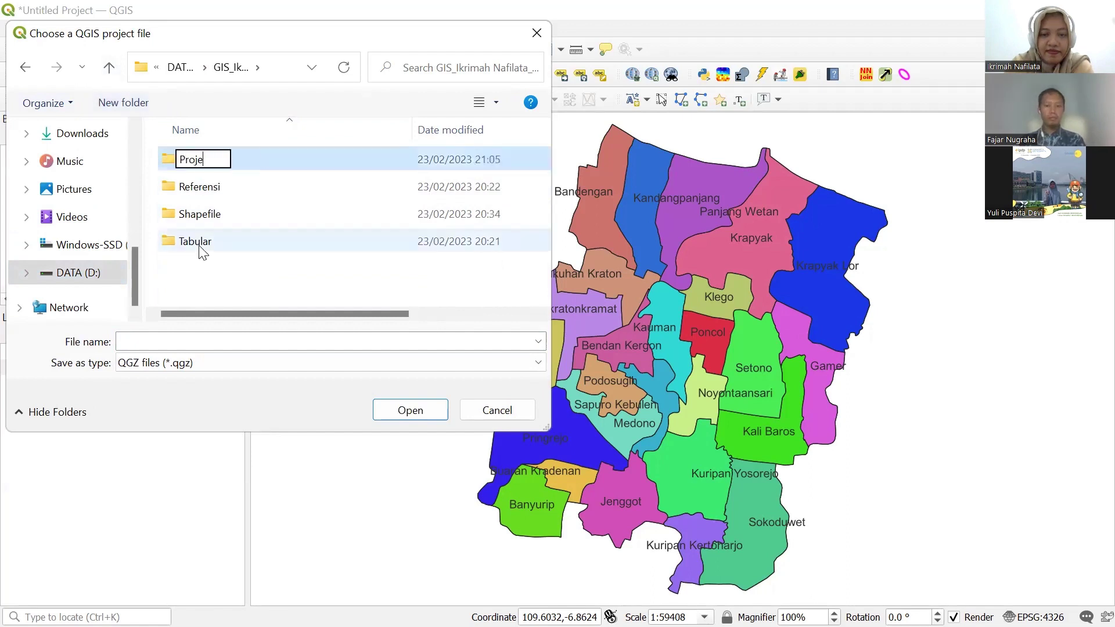
{"action": "type", "text": "ct"}
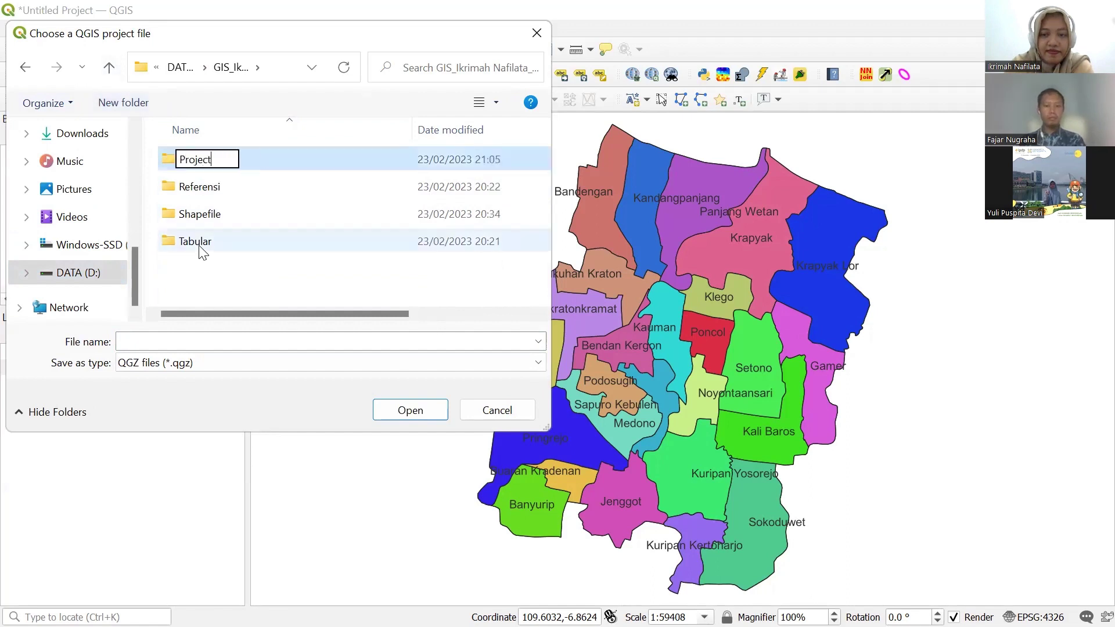
{"action": "left_click", "coordinate": [231, 296]}
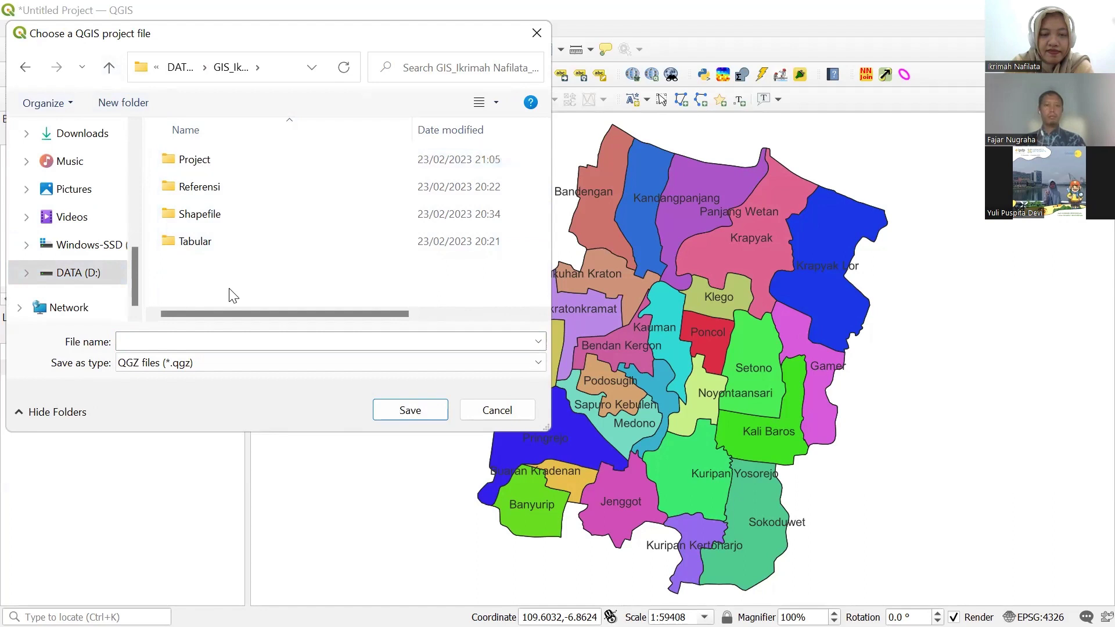
Save the project in the new Project folder under the file name Mapping Pekalongan.
{"action": "double_click", "coordinate": [197, 161]}
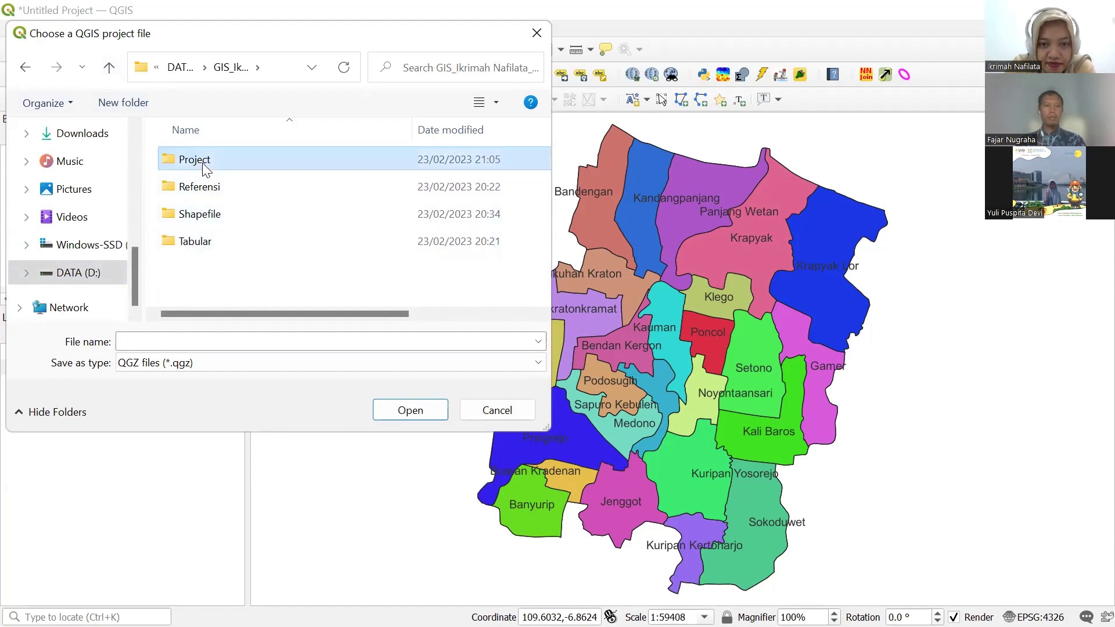
{"action": "left_click", "coordinate": [178, 341]}
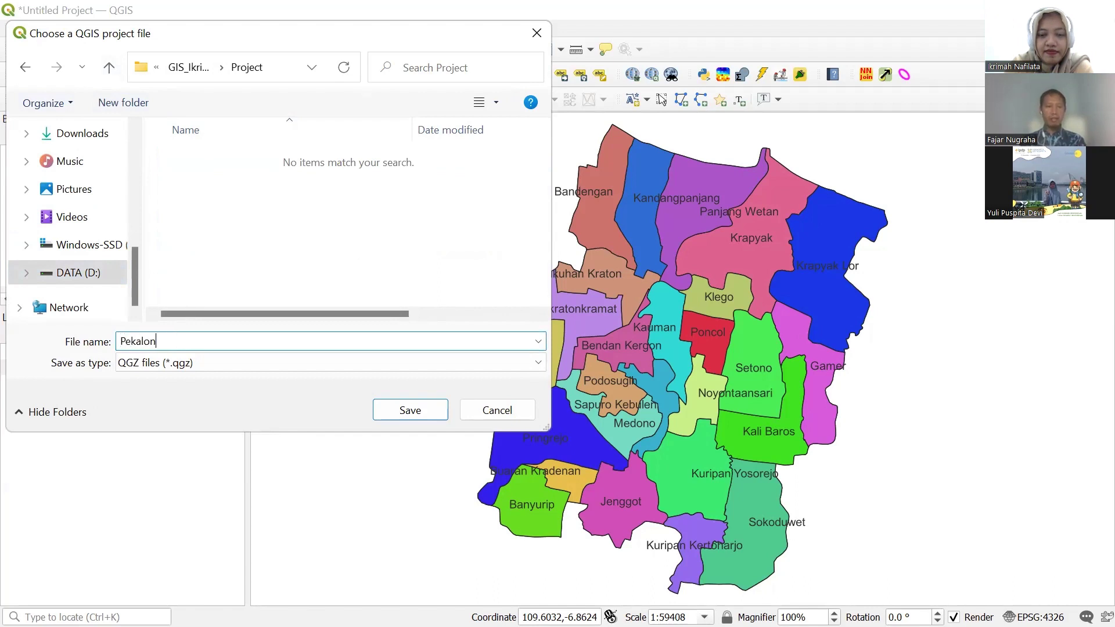
{"action": "type", "text": "Pekalo"}
{"action": "key", "text": "BackSpace"}
{"action": "key", "text": "BackSpace"}
{"action": "key", "text": "BackSpace"}
{"action": "key", "text": "BackSpace"}
{"action": "key", "text": "BackSpace"}
{"action": "key", "text": "BackSpace"}
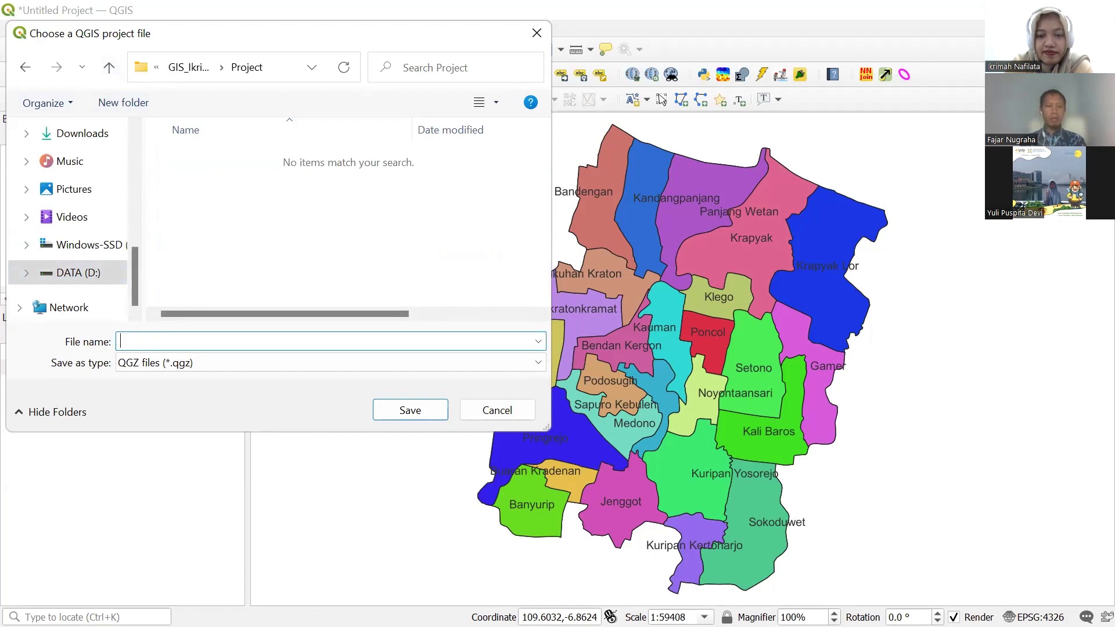
{"action": "type", "text": "Mapping Peka"}
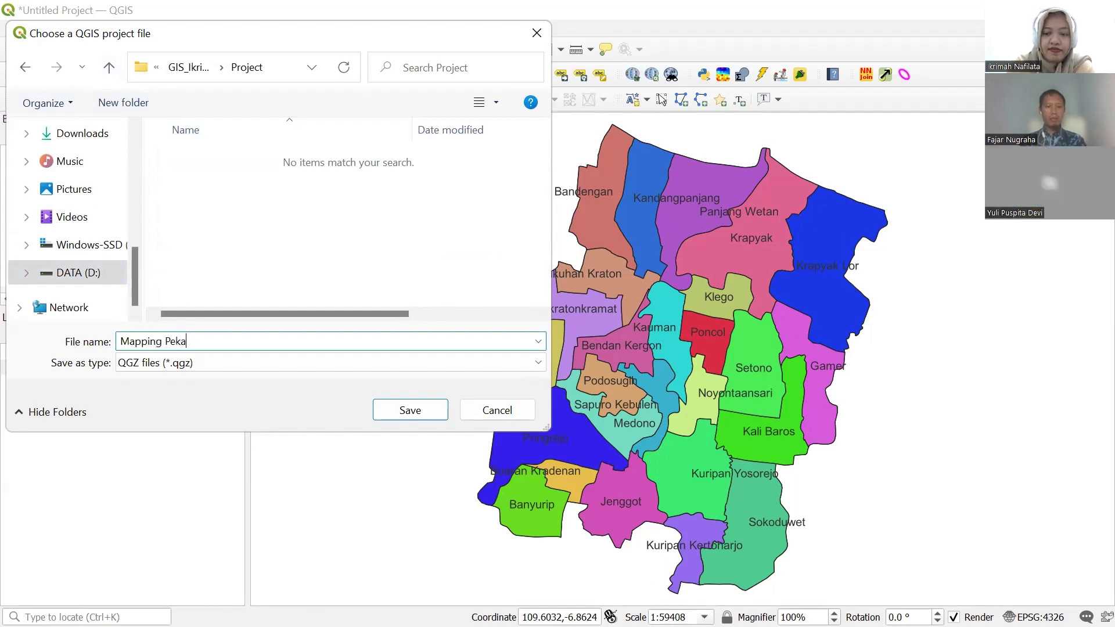
{"action": "type", "text": "lnngan"}
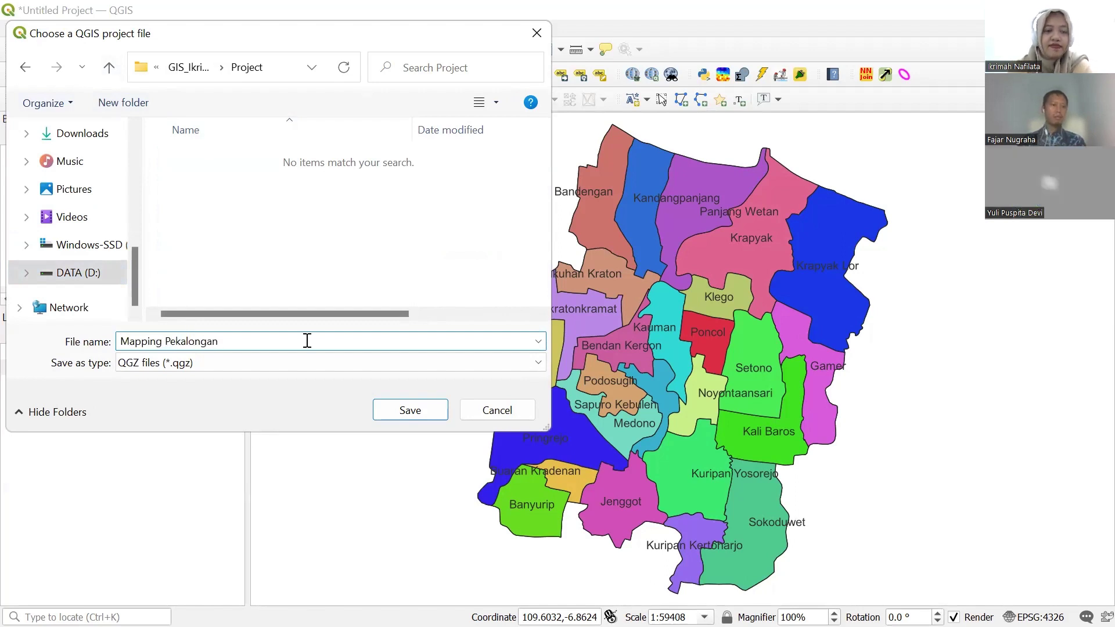
{"action": "left_click", "coordinate": [386, 414]}
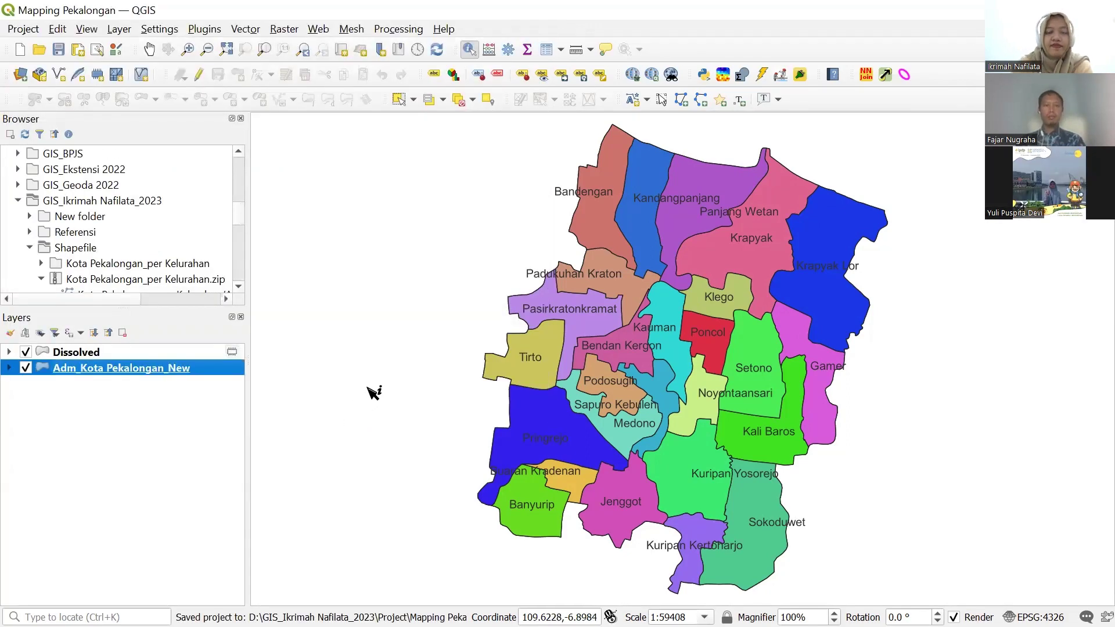
Export the Dissolved layer as an ESRI Shapefile named Adm_Kota Pekalongan_dissolve1.shp in the Shapefile folder and add it to the map.
{"action": "left_click", "coordinate": [125, 355]}
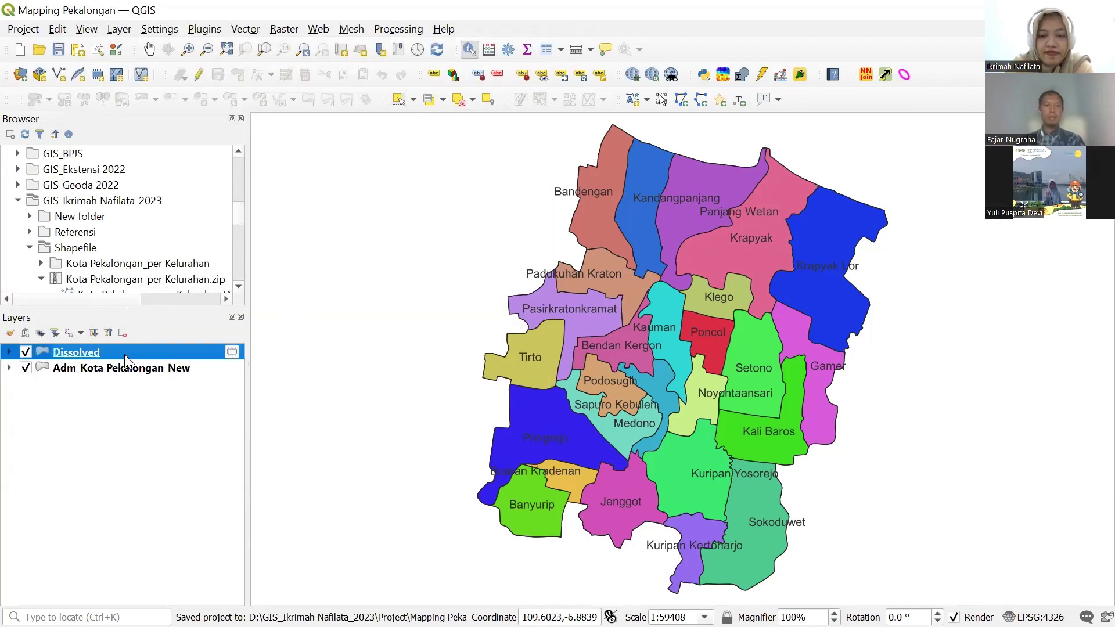
{"action": "right_click", "coordinate": [126, 359]}
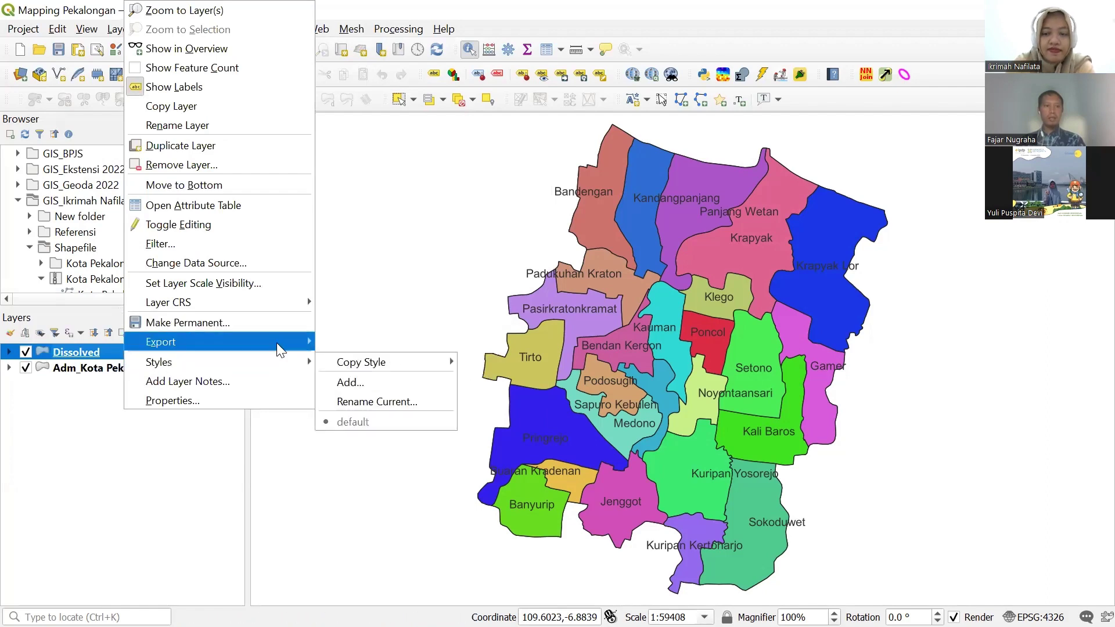
{"action": "mouse_move", "coordinate": [279, 341]}
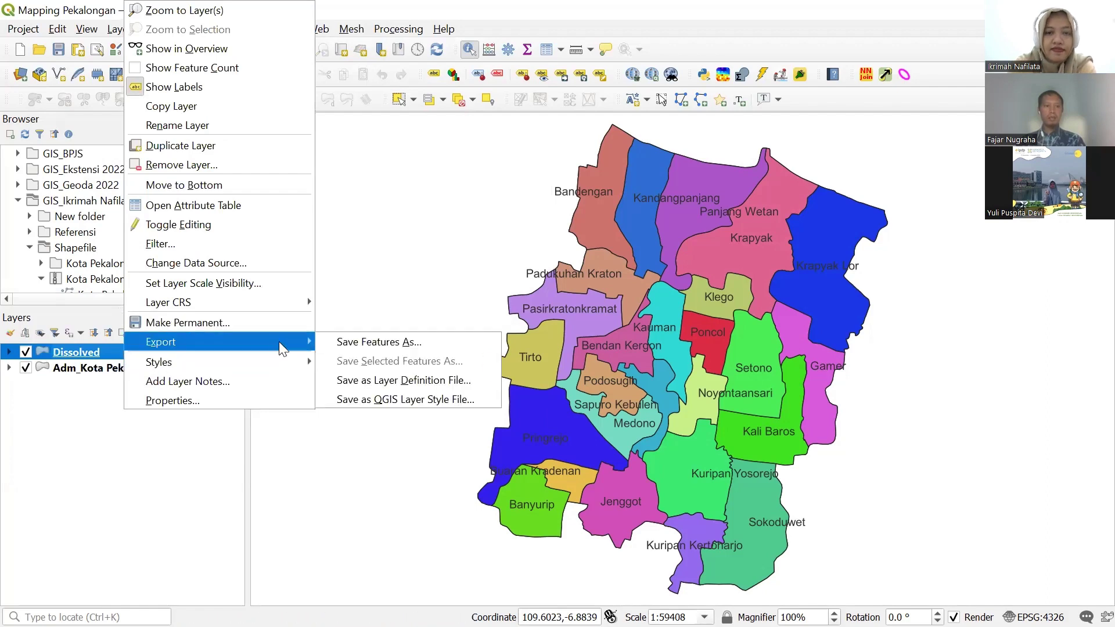
{"action": "left_click", "coordinate": [355, 341]}
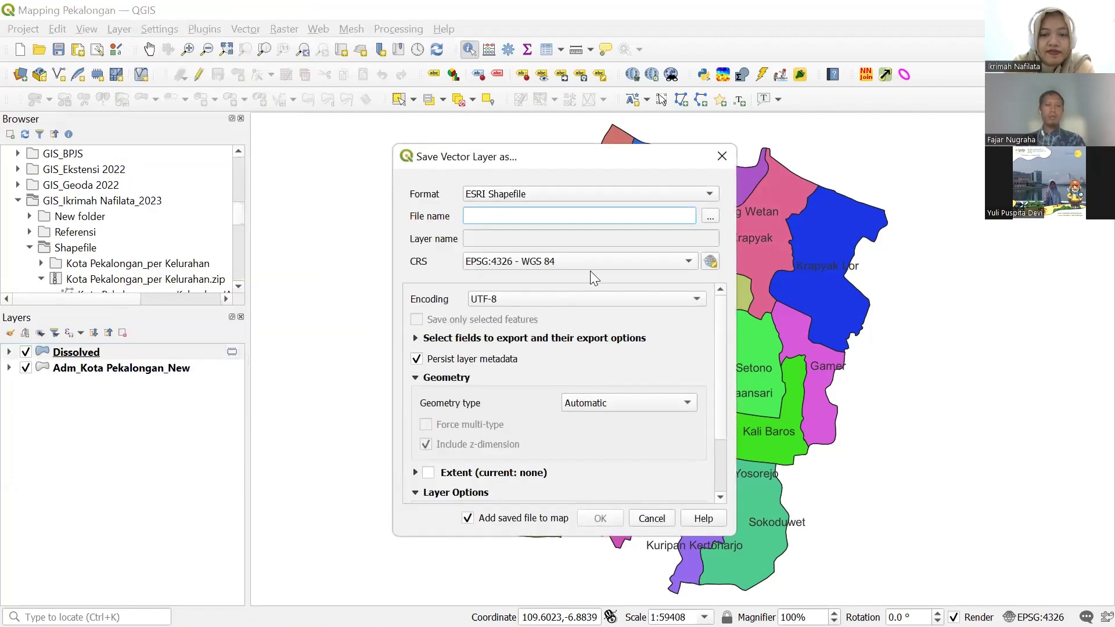
{"action": "left_click", "coordinate": [710, 217]}
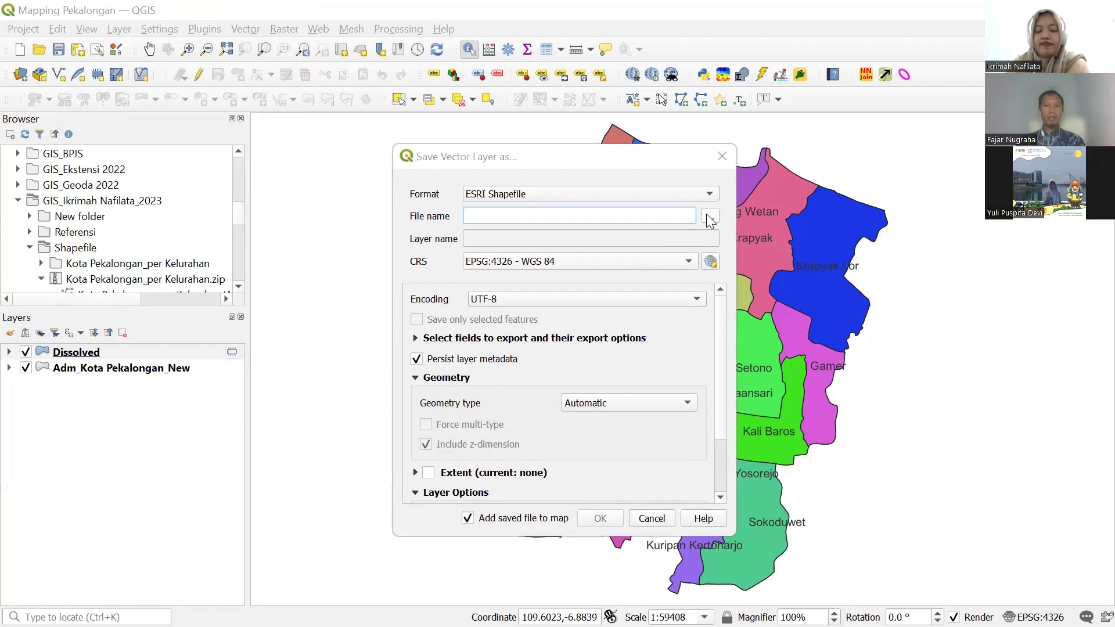
{"action": "left_click", "coordinate": [709, 219]}
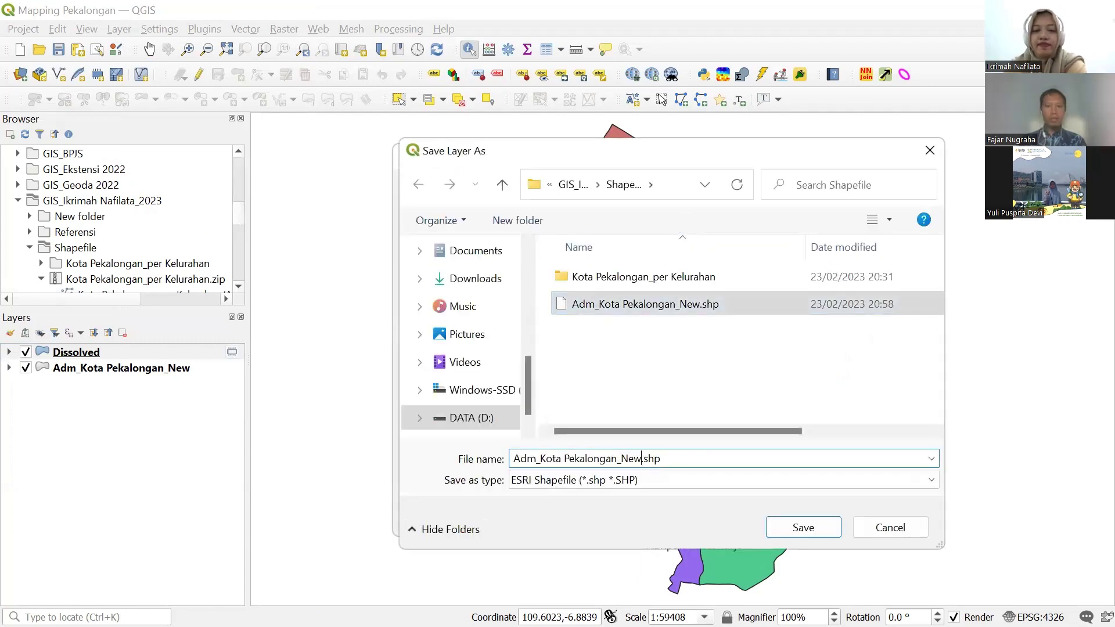
{"action": "left_click_drag", "start_coordinate": [642, 459], "coordinate": [621, 458]}
{"action": "type", "text": "dissol"}
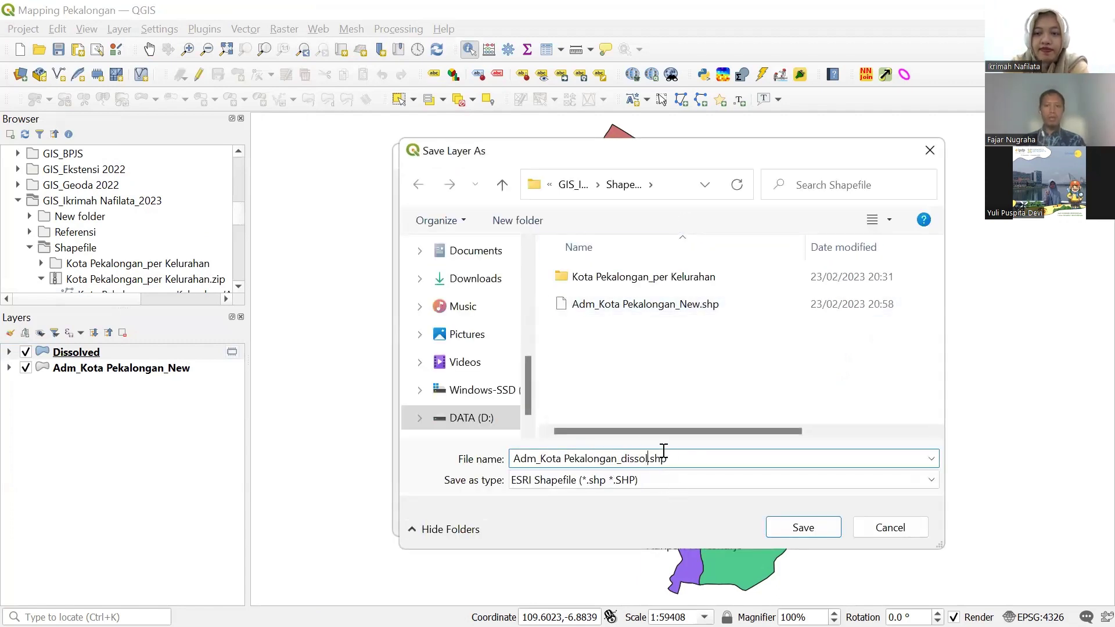
{"action": "type", "text": "ve1"}
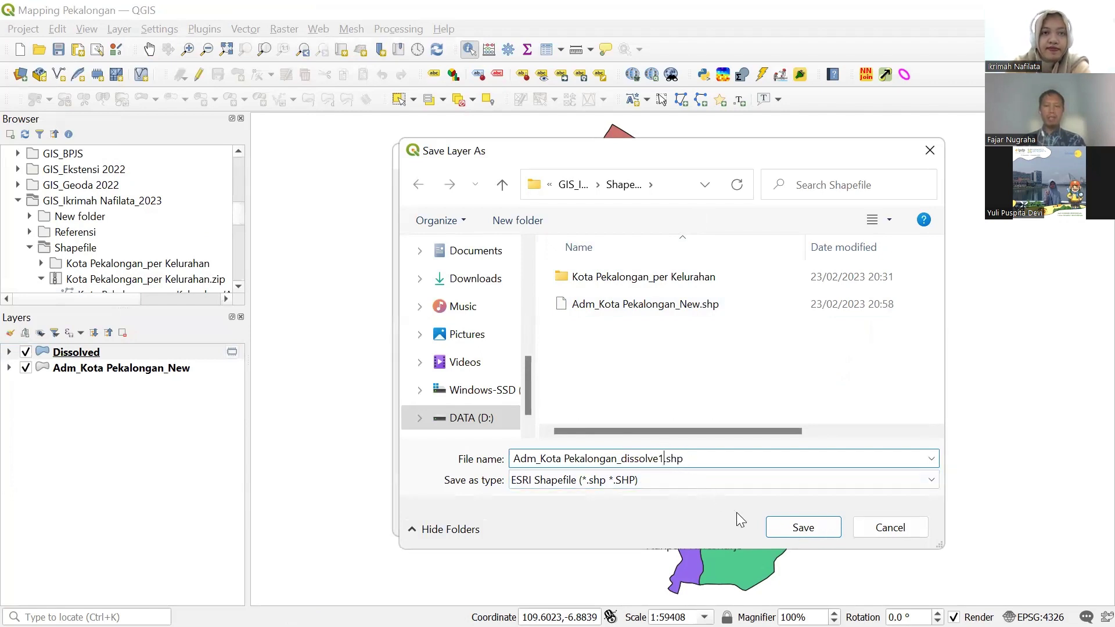
{"action": "left_click", "coordinate": [801, 528]}
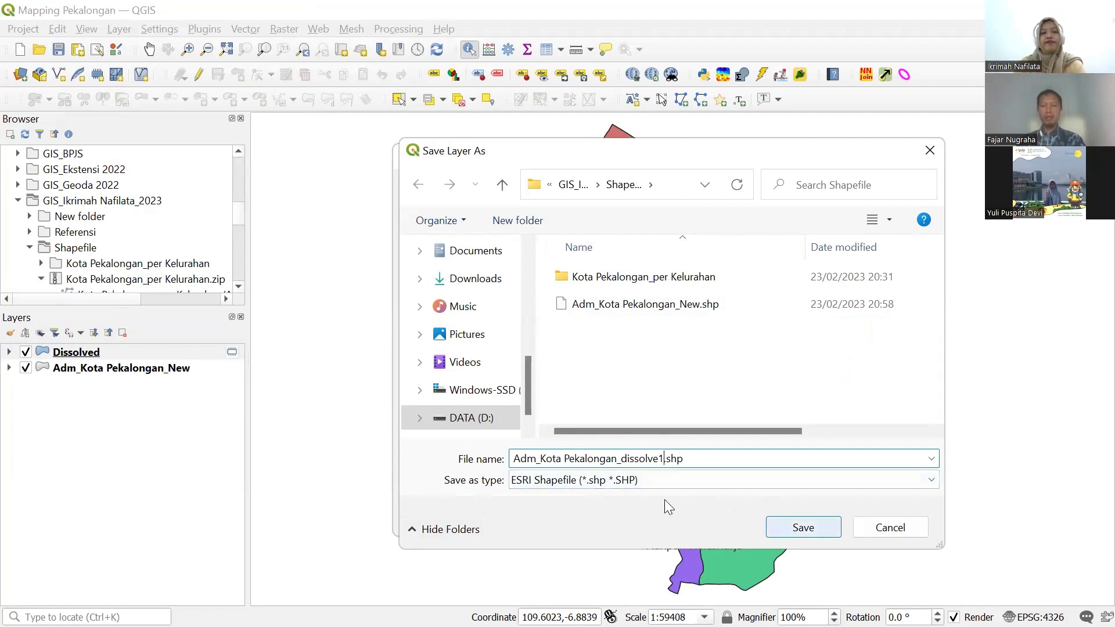
{"action": "left_click", "coordinate": [609, 517]}
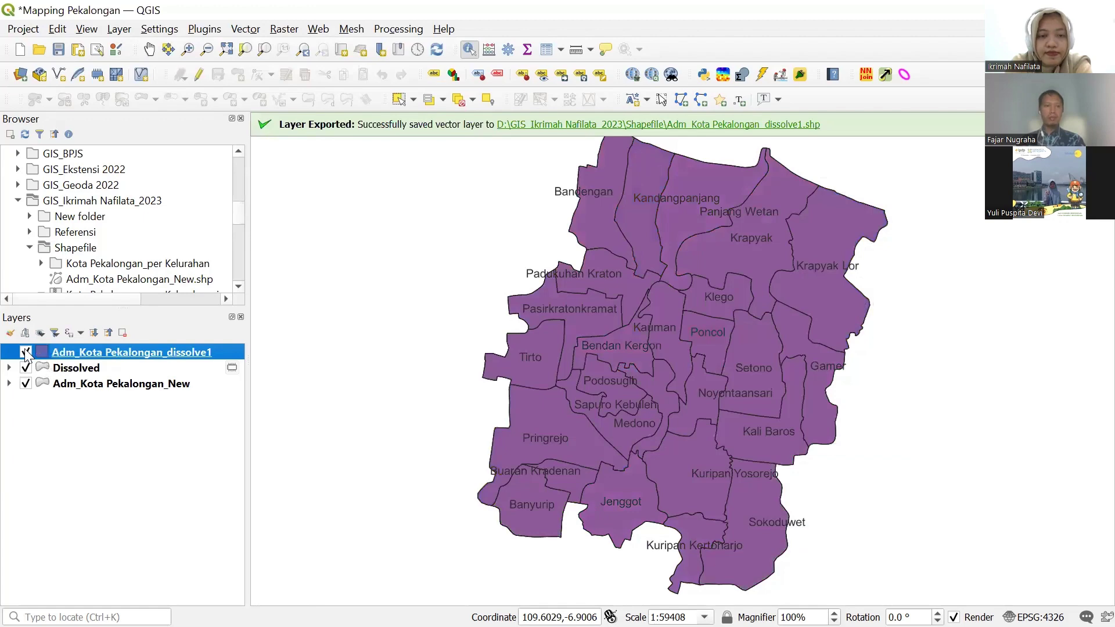
Remove the temporary Dissolved layer from the project, keeping the exported Adm_Kota Pekalongan_dissolve1 layer switched on.
{"action": "left_click", "coordinate": [25, 353]}
{"action": "left_click", "coordinate": [74, 367]}
{"action": "right_click", "coordinate": [77, 367]}
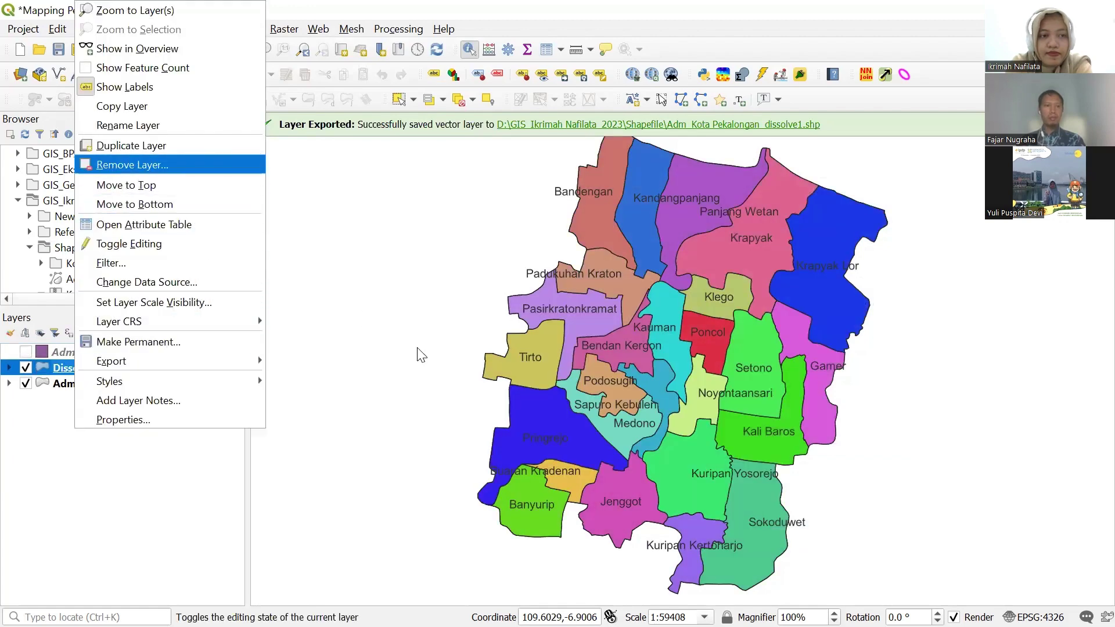
{"action": "key", "text": "Return"}
{"action": "key", "text": "Return"}
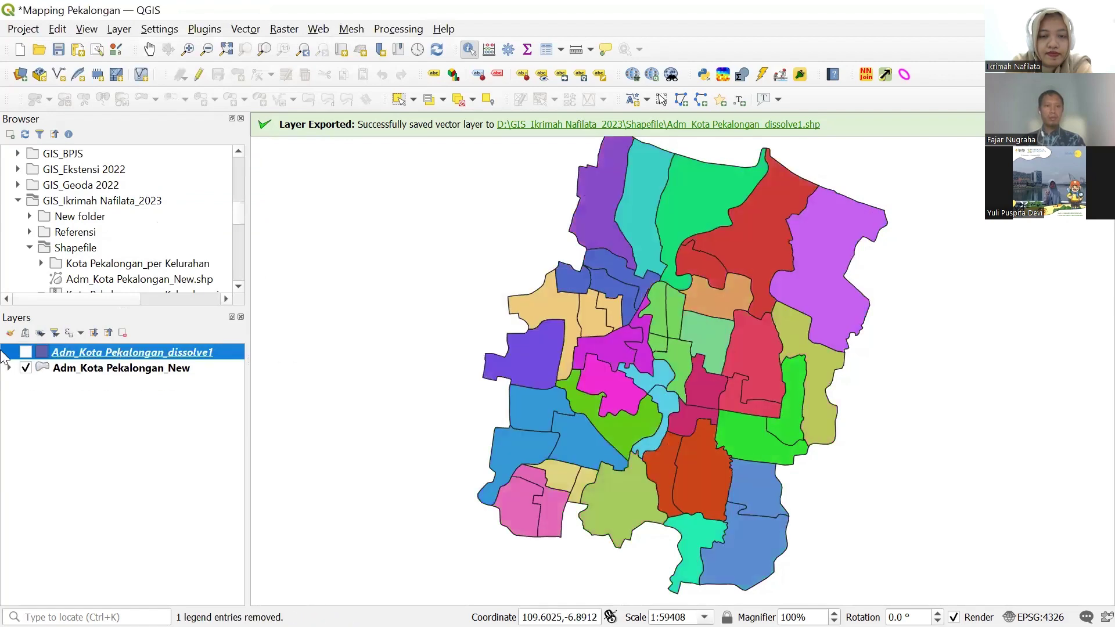
{"action": "left_click", "coordinate": [26, 352]}
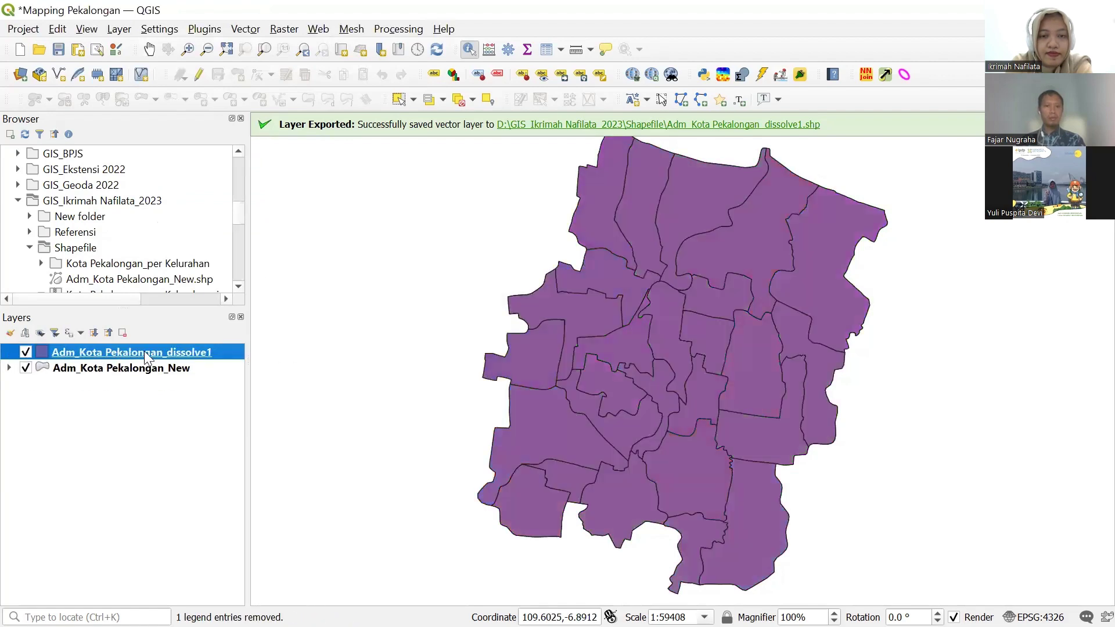
Set the Adm_Kota Pekalongan_dissolve1 symbology to Categorized by NAM_KEL1 with random colors and classify its values.
{"action": "double_click", "coordinate": [146, 355]}
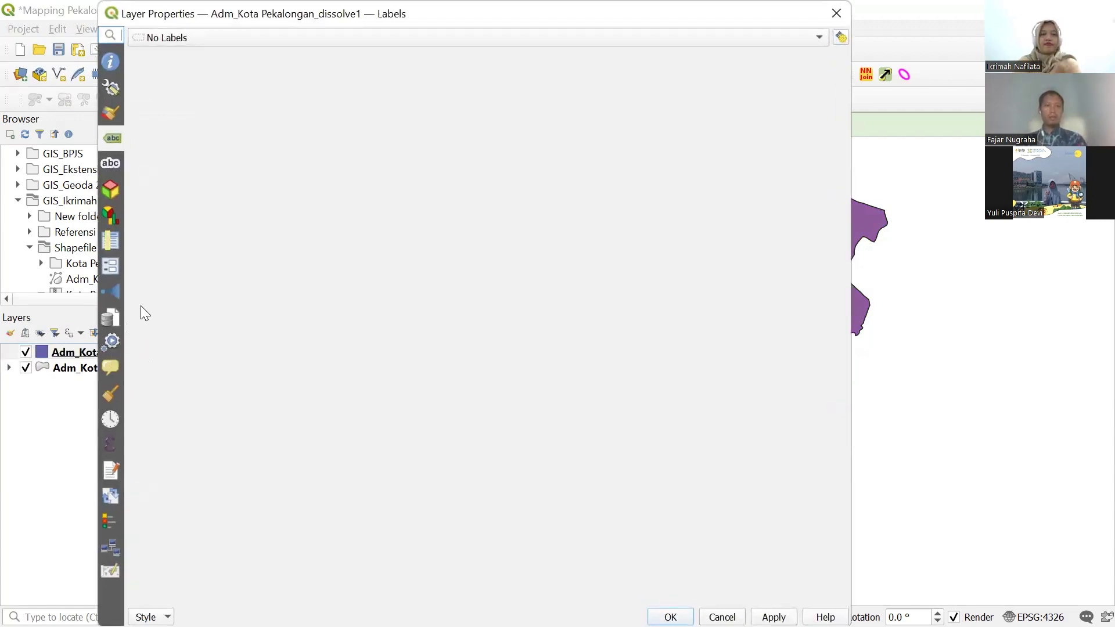
{"action": "left_click", "coordinate": [120, 115]}
{"action": "left_click", "coordinate": [319, 83]}
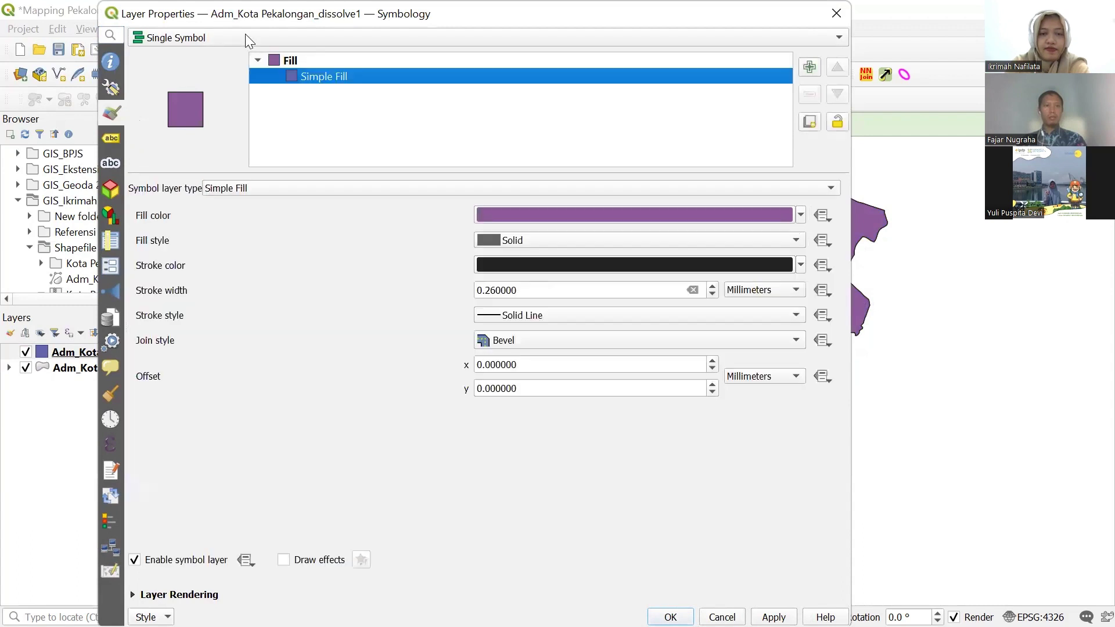
{"action": "left_click", "coordinate": [241, 38]}
{"action": "left_click", "coordinate": [225, 53]}
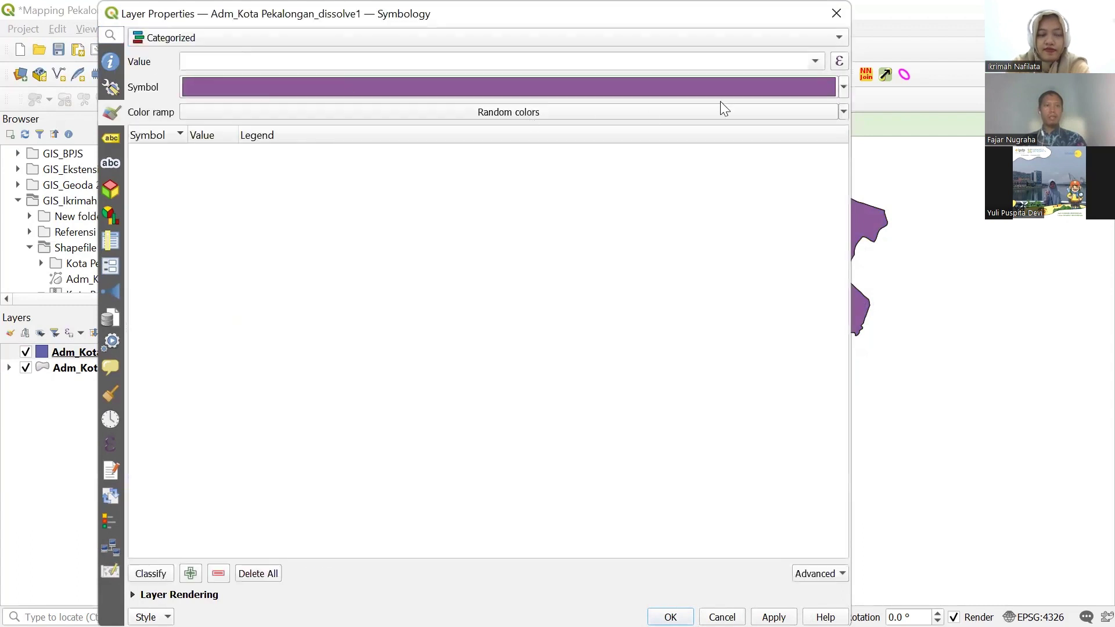
{"action": "left_click", "coordinate": [814, 61]}
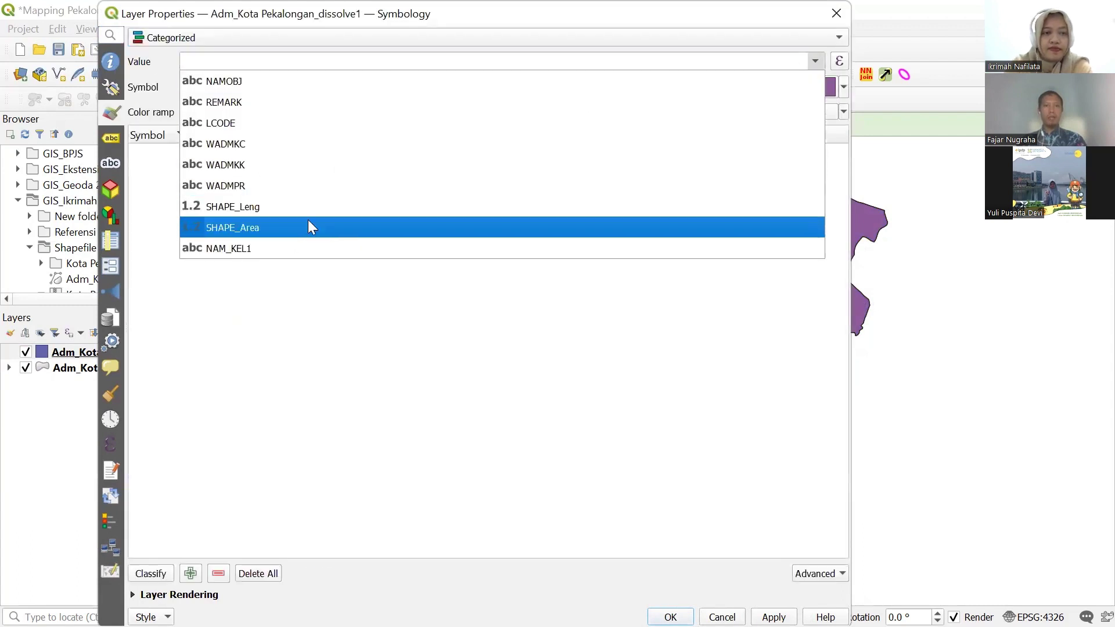
{"action": "left_click", "coordinate": [291, 247]}
{"action": "left_click", "coordinate": [151, 574]}
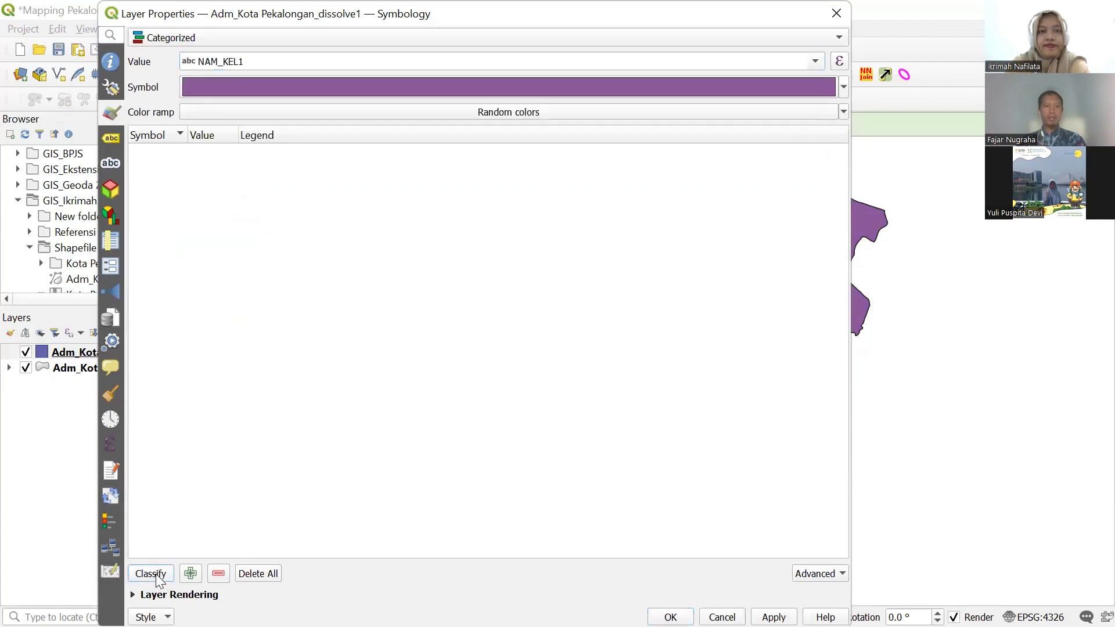
Delete the class for all other values from the dissolve1 categories and apply the symbology.
{"action": "left_click", "coordinate": [210, 529]}
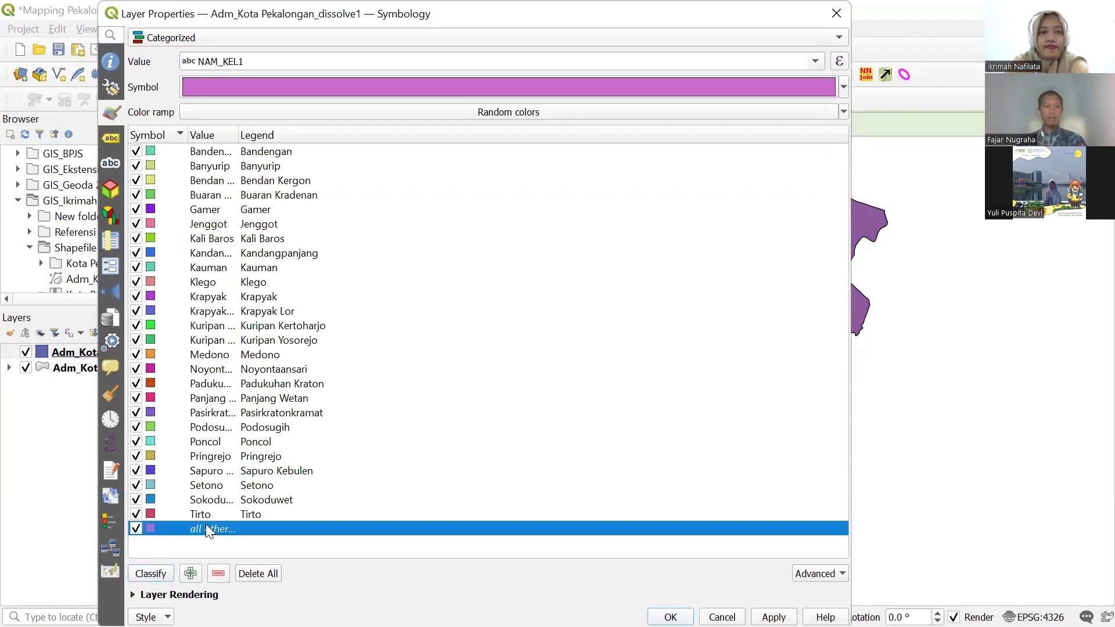
{"action": "left_click", "coordinate": [218, 574]}
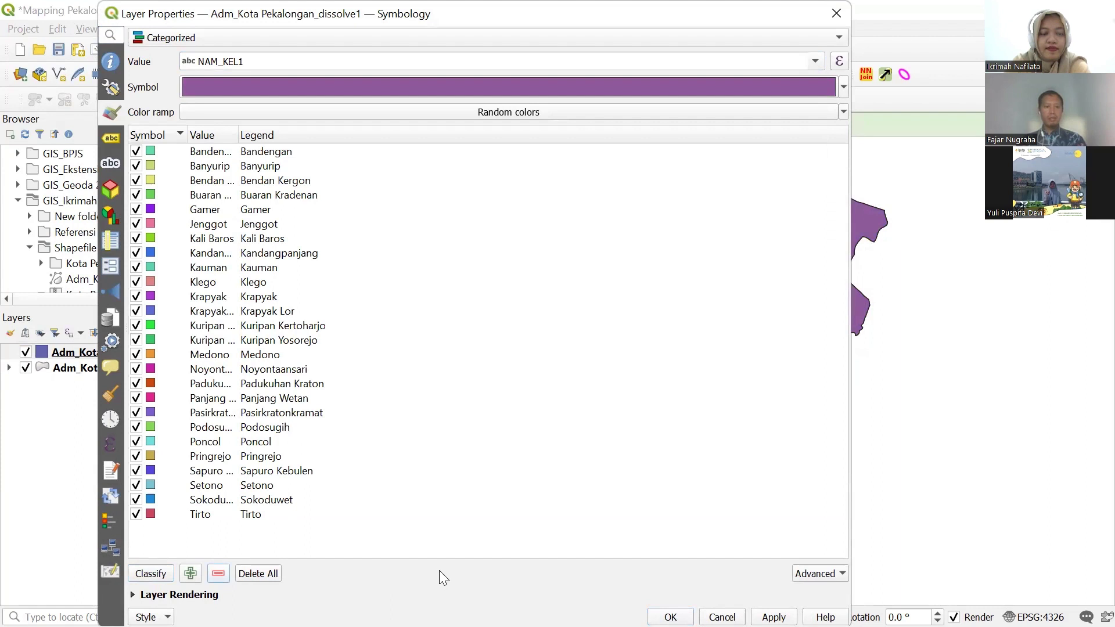
{"action": "left_click", "coordinate": [774, 617]}
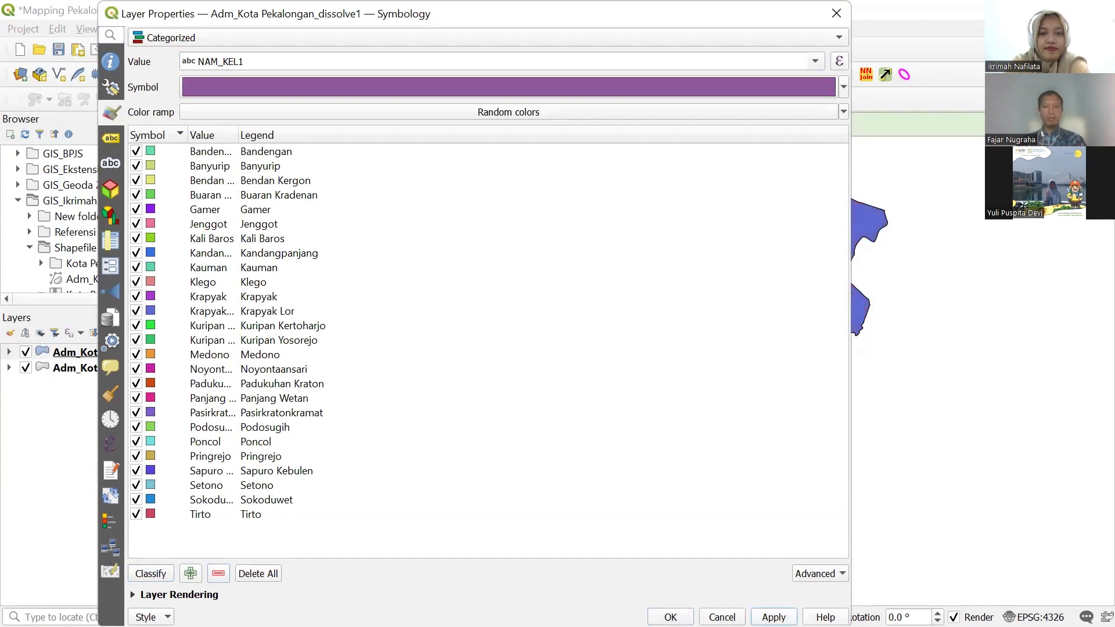
Turn on Single Labels for the Adm_Kota Pekalongan_dissolve1 layer, using NAM_KEL1 as the label value.
{"action": "left_click", "coordinate": [110, 139]}
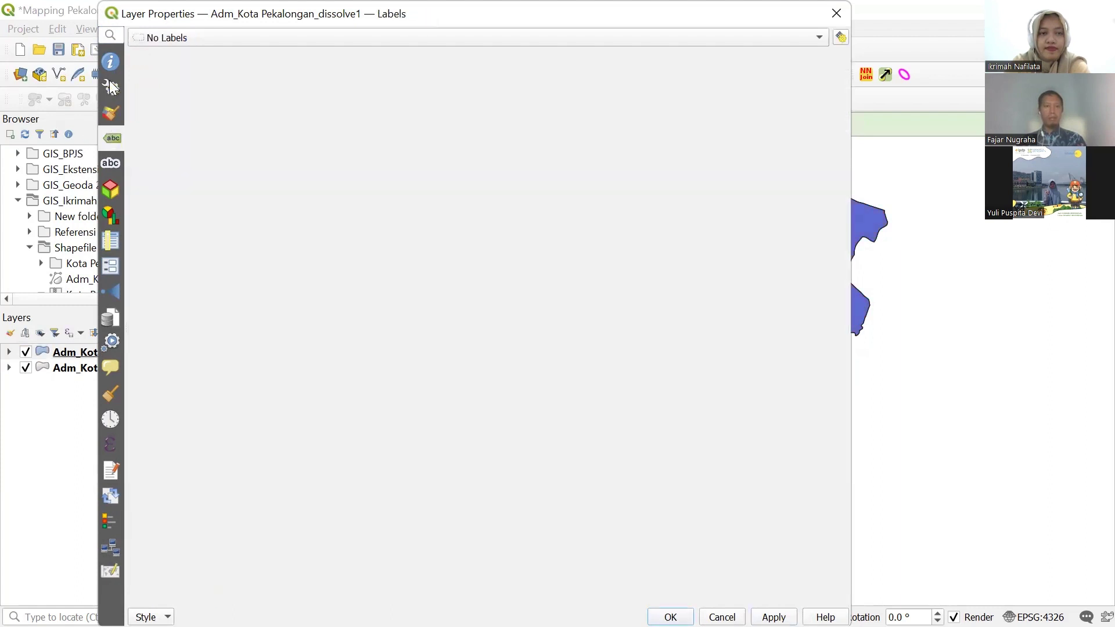
{"action": "left_click", "coordinate": [179, 37]}
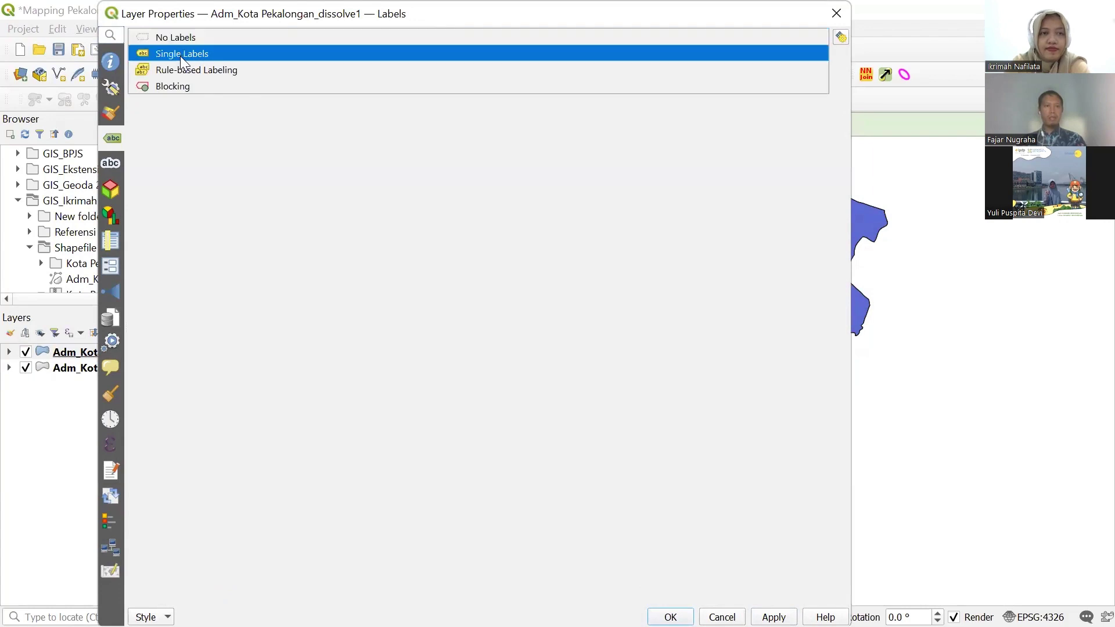
{"action": "left_click", "coordinate": [180, 56]}
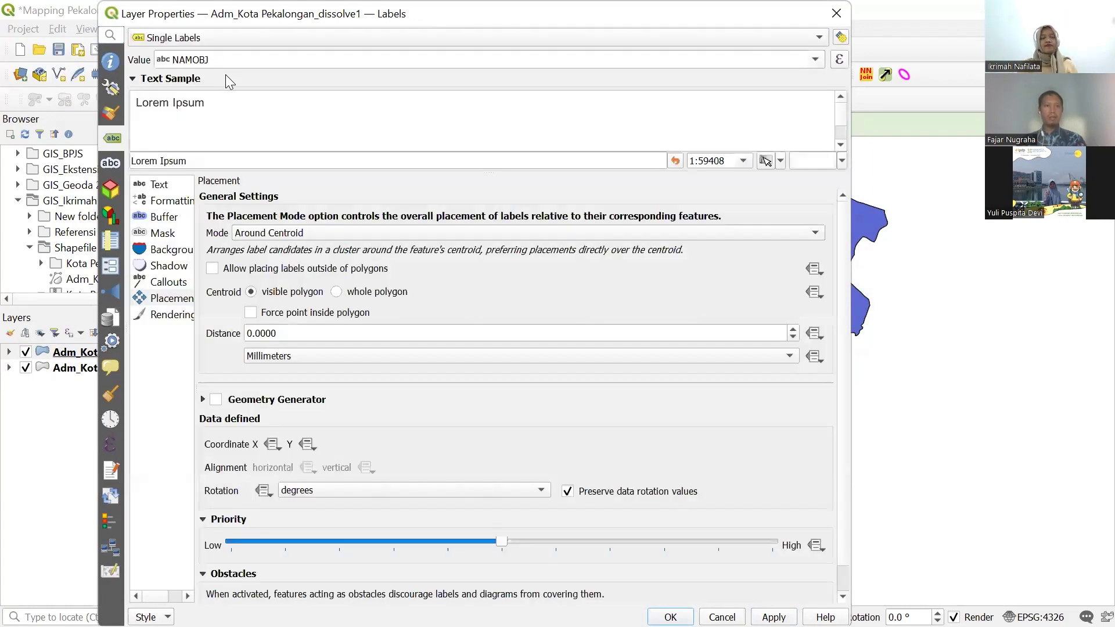
{"action": "left_click", "coordinate": [810, 60]}
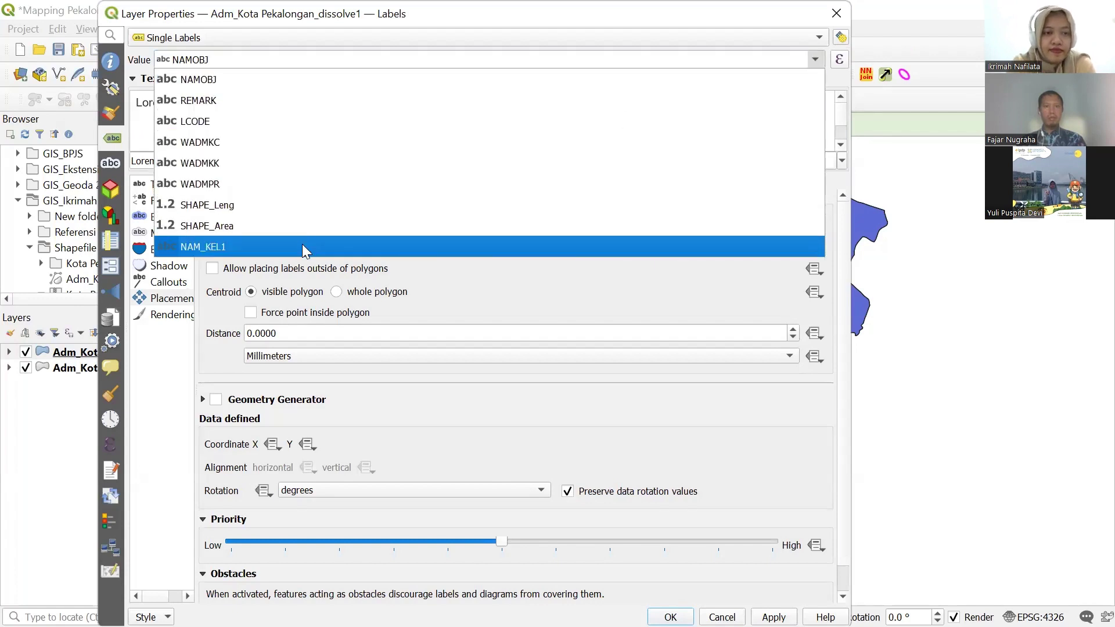
{"action": "left_click", "coordinate": [308, 247]}
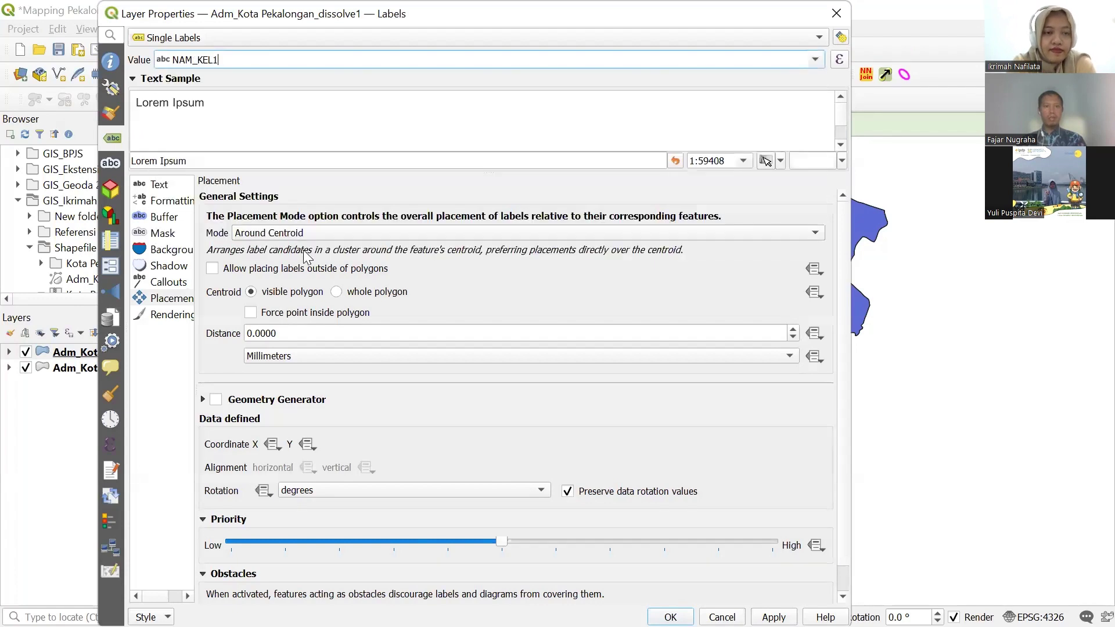
Set the label text size to 6 points and apply the label settings.
{"action": "left_click", "coordinate": [161, 184]}
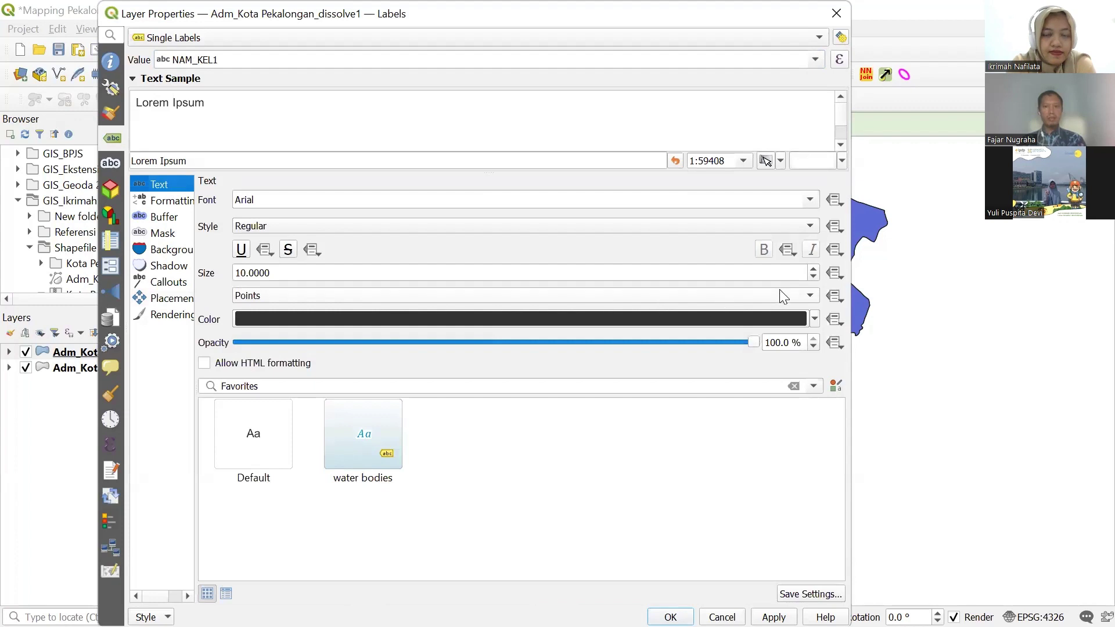
{"action": "left_click", "coordinate": [812, 277]}
{"action": "left_click", "coordinate": [813, 276]}
{"action": "left_click", "coordinate": [813, 277]}
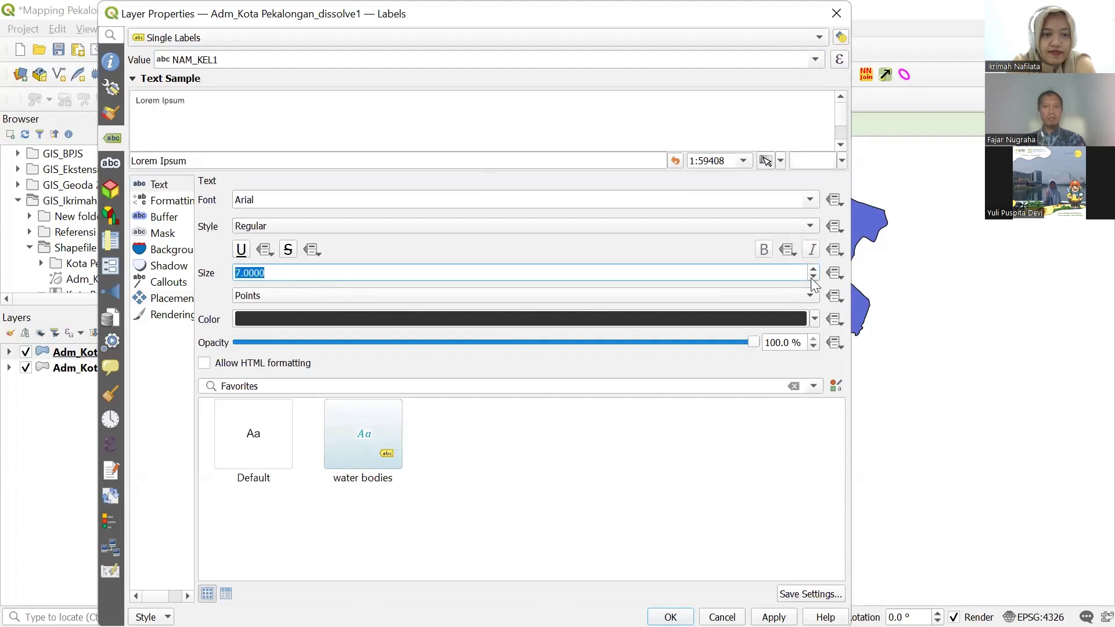
{"action": "left_click", "coordinate": [813, 277]}
{"action": "left_click", "coordinate": [774, 617]}
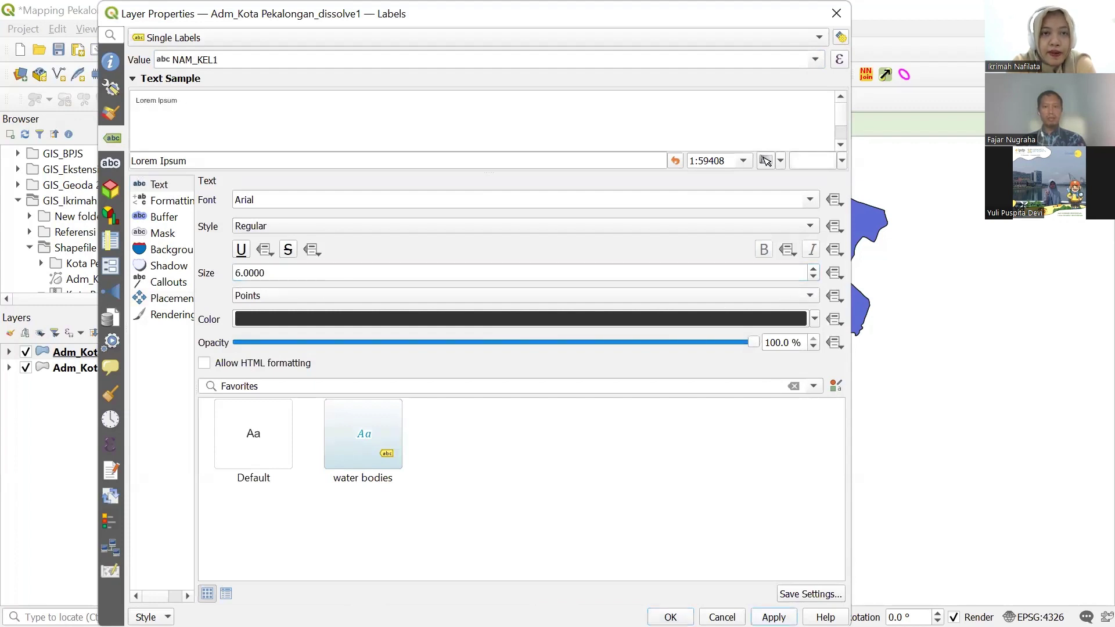
Accept the Adm_Kota Pekalongan_dissolve1 layer settings and save the Mapping Pekalongan project.
{"action": "left_click", "coordinate": [670, 617]}
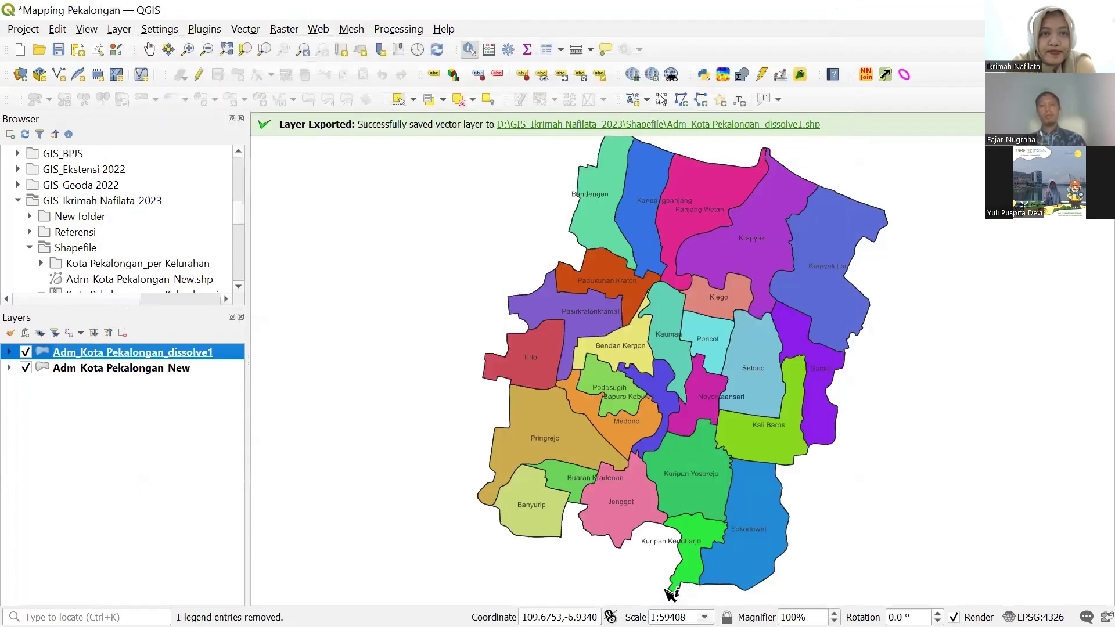
{"action": "left_click", "coordinate": [60, 49]}
Switch to File Explorer and go from the Shapefile folder up to the root of DATA (D:), locating the 2023 GIS project folder.
{"action": "mouse_move", "coordinate": [444, 624]}
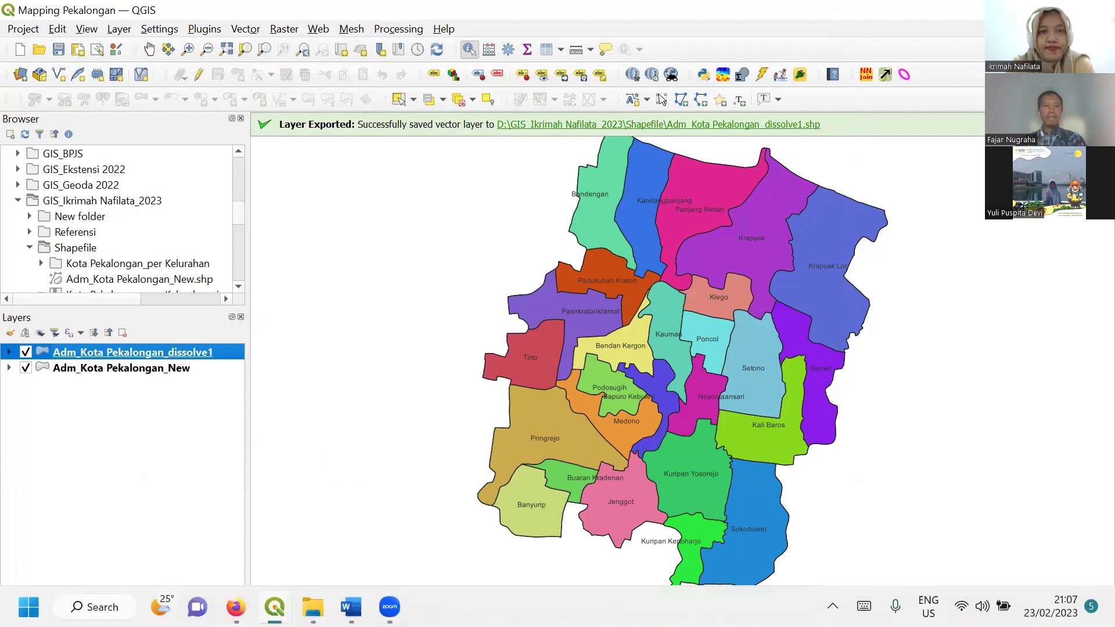
{"action": "left_click", "coordinate": [313, 606]}
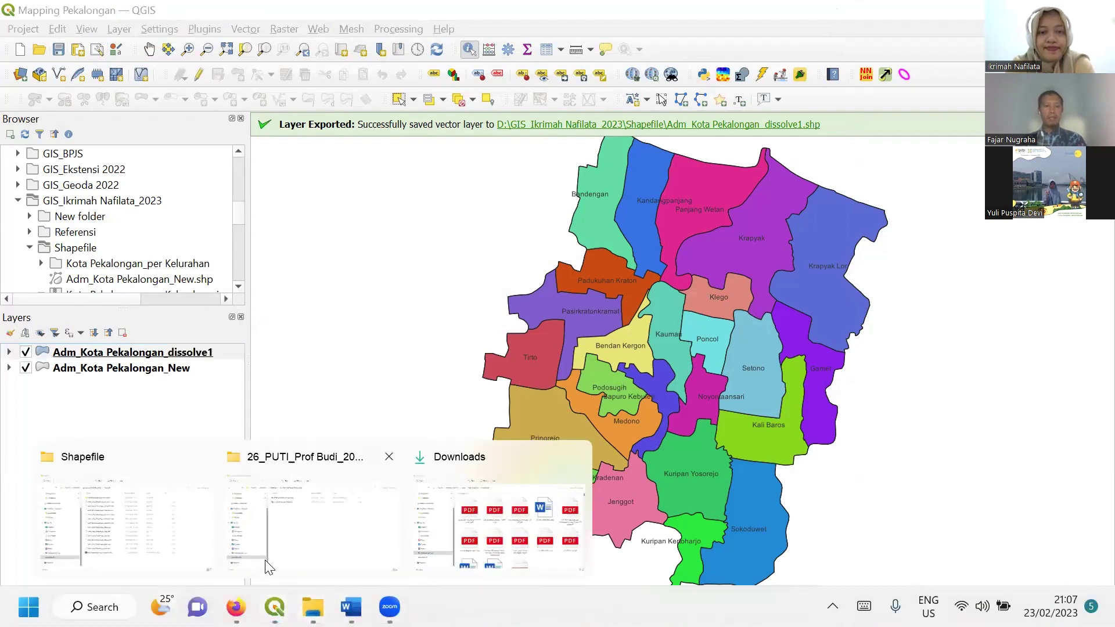
{"action": "left_click", "coordinate": [102, 519]}
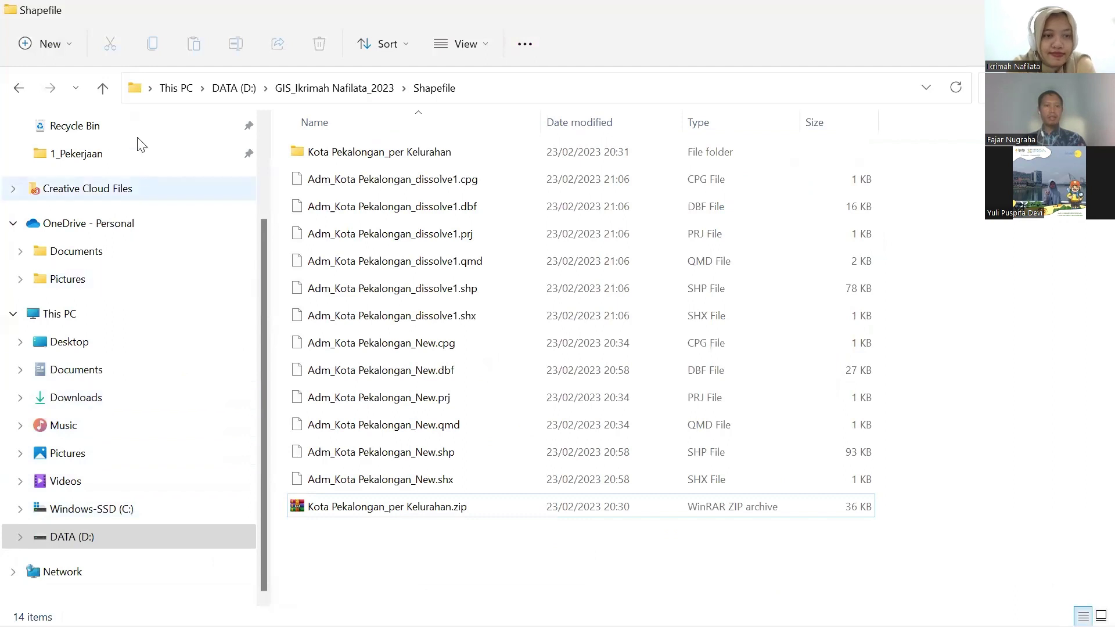
{"action": "left_click", "coordinate": [103, 87]}
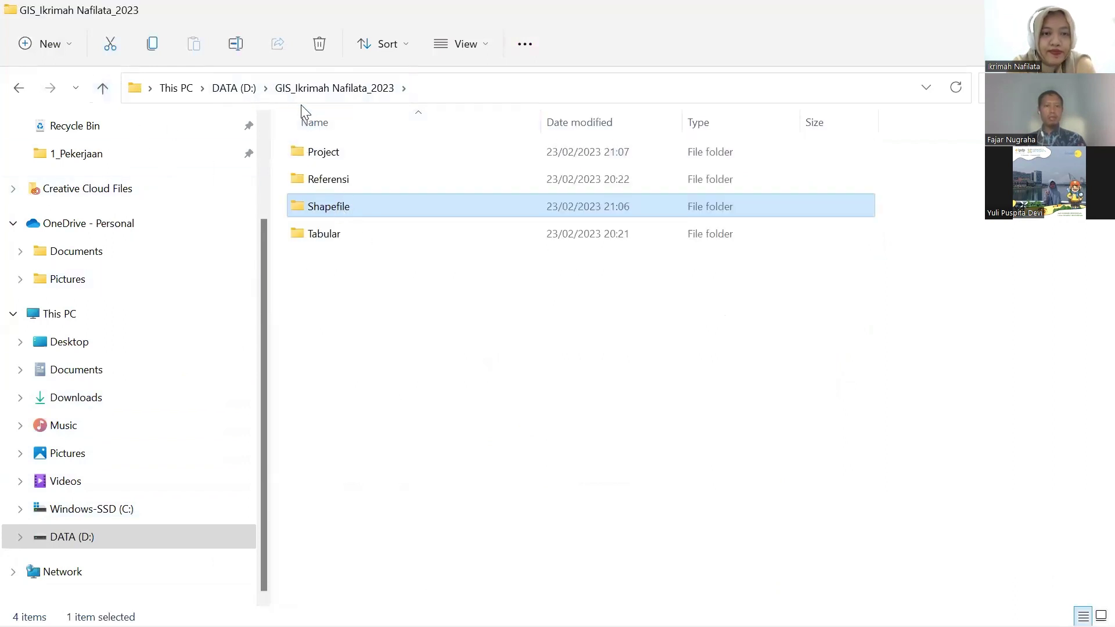
{"action": "left_click", "coordinate": [232, 92]}
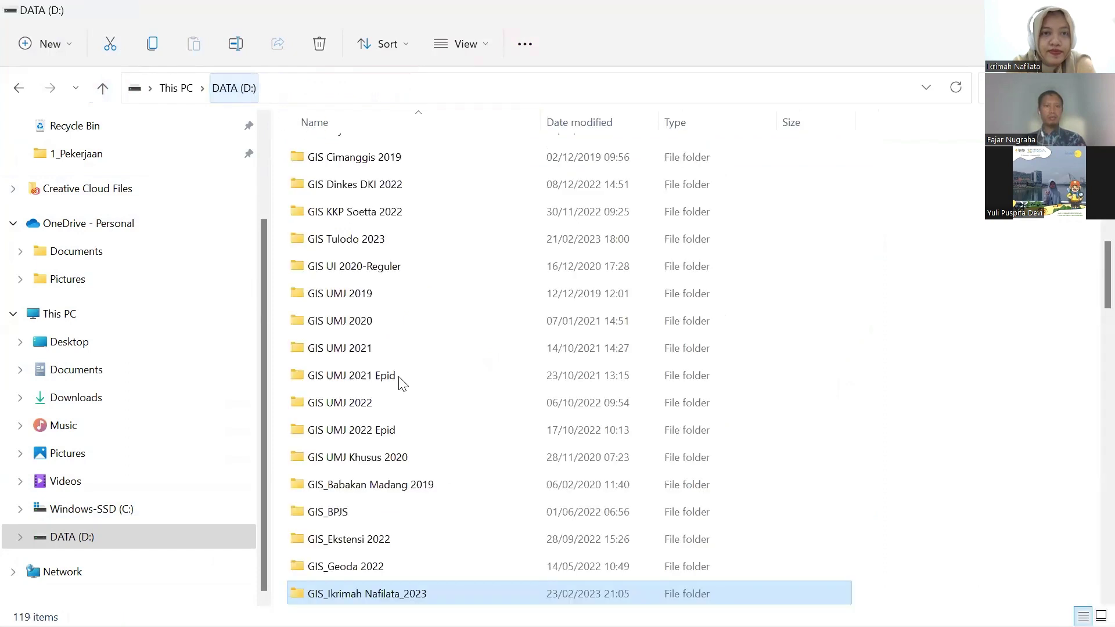
{"action": "scroll", "coordinate": [363, 589], "scroll_direction": "down", "scroll_amount": 3}
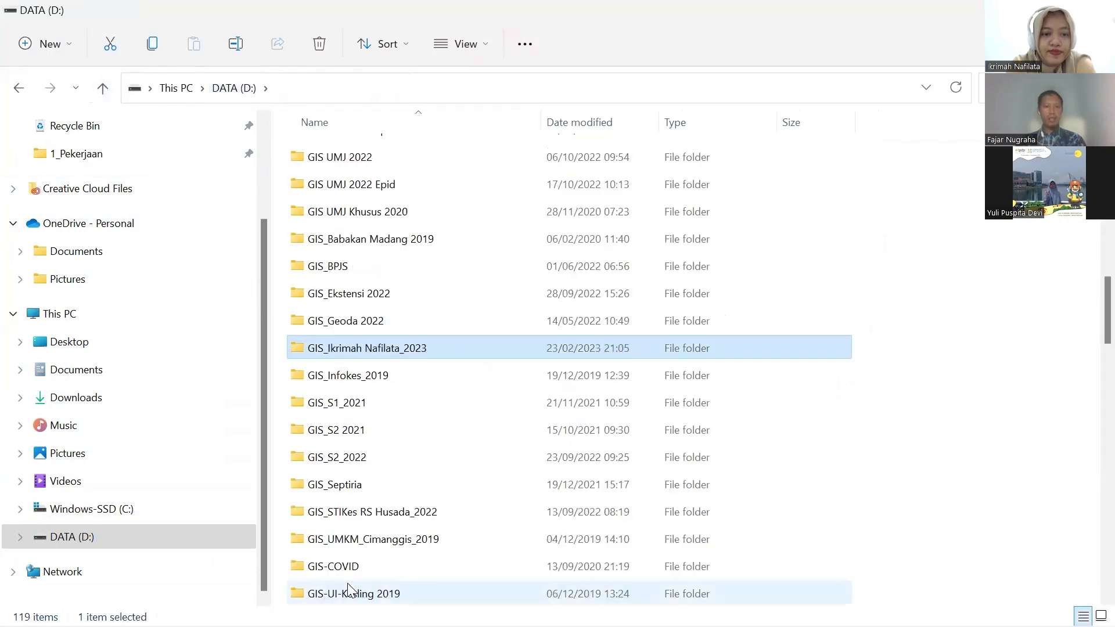
Compress the 2023 GIS project folder on DATA (D:) to a ZIP file, keeping the folder's name for the archive.
{"action": "right_click", "coordinate": [363, 347]}
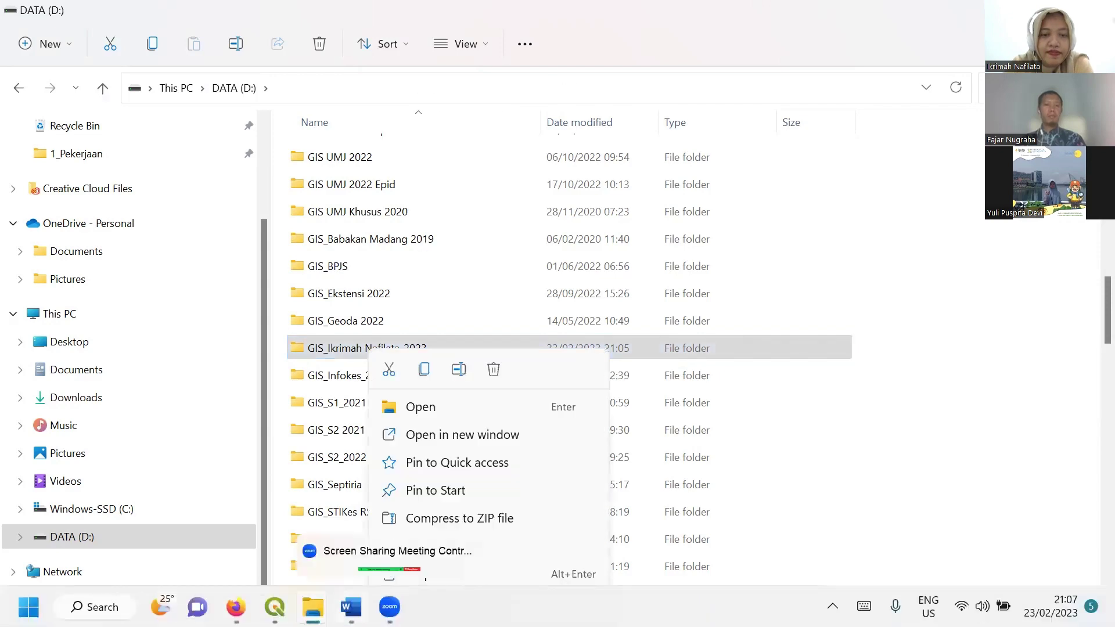
{"action": "left_click", "coordinate": [275, 607]}
{"action": "left_click", "coordinate": [135, 546]}
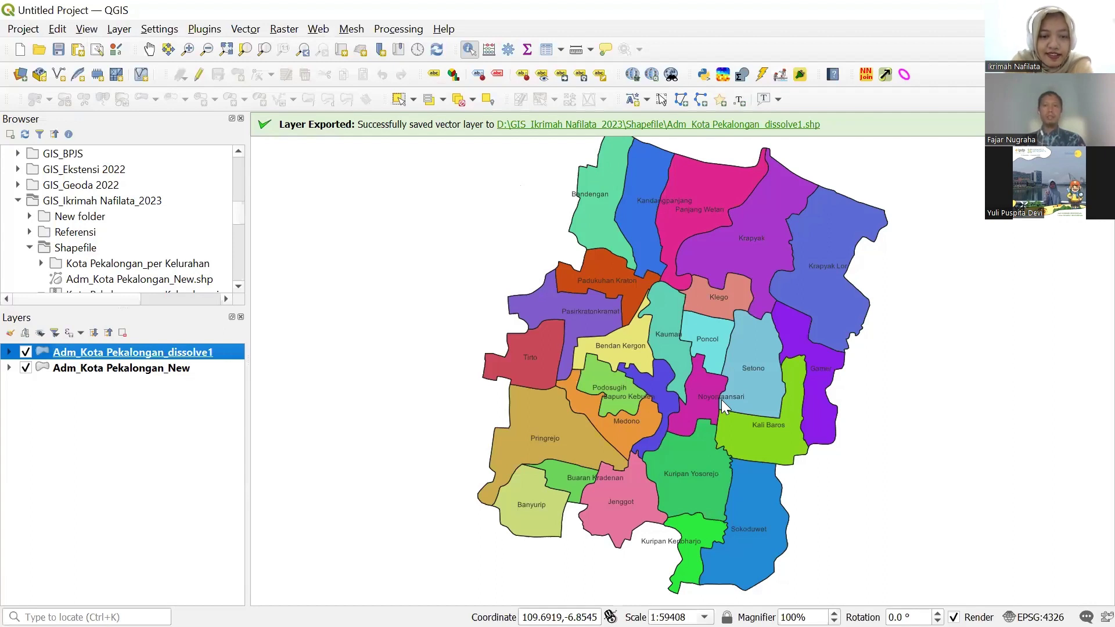
{"action": "key", "text": "alt+Tab"}
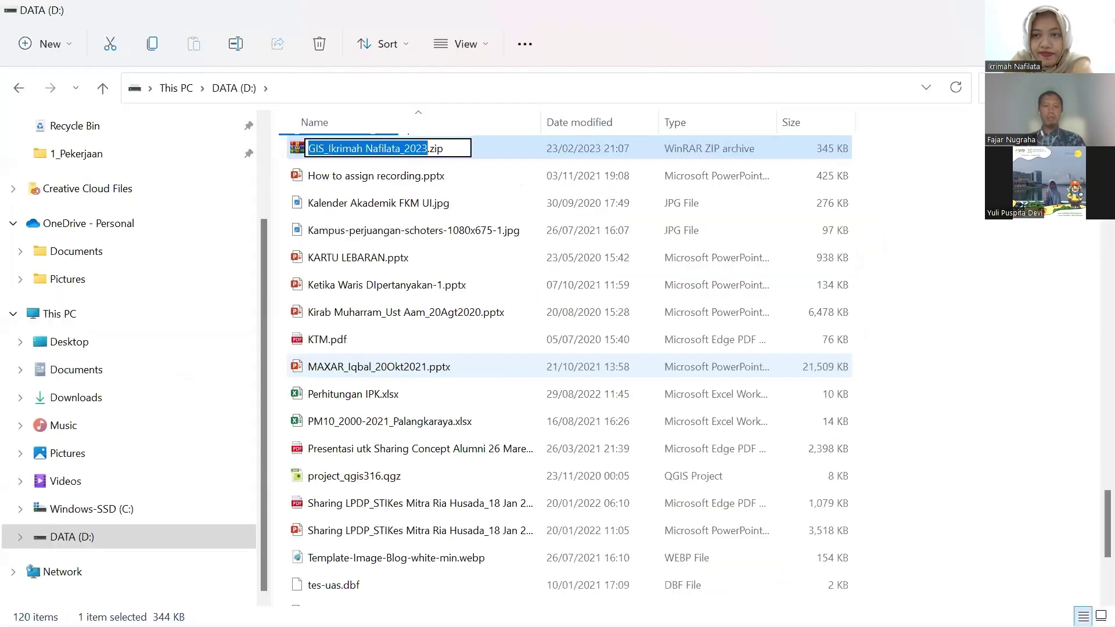
{"action": "key", "text": "Return"}
{"action": "key", "text": "Down"}
{"action": "key", "text": "Up"}
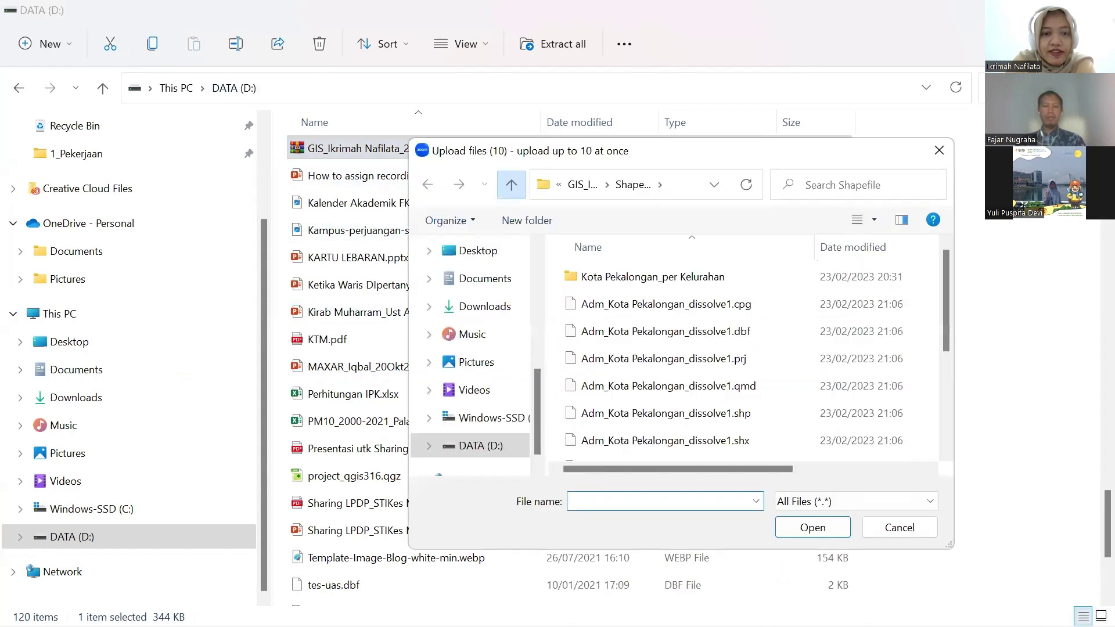
Choose the 2023 GIS project ZIP archive from DATA (D:) as the file to upload to the Zoom meeting.
{"action": "scroll", "coordinate": [749, 355], "scroll_direction": "down", "scroll_amount": 3}
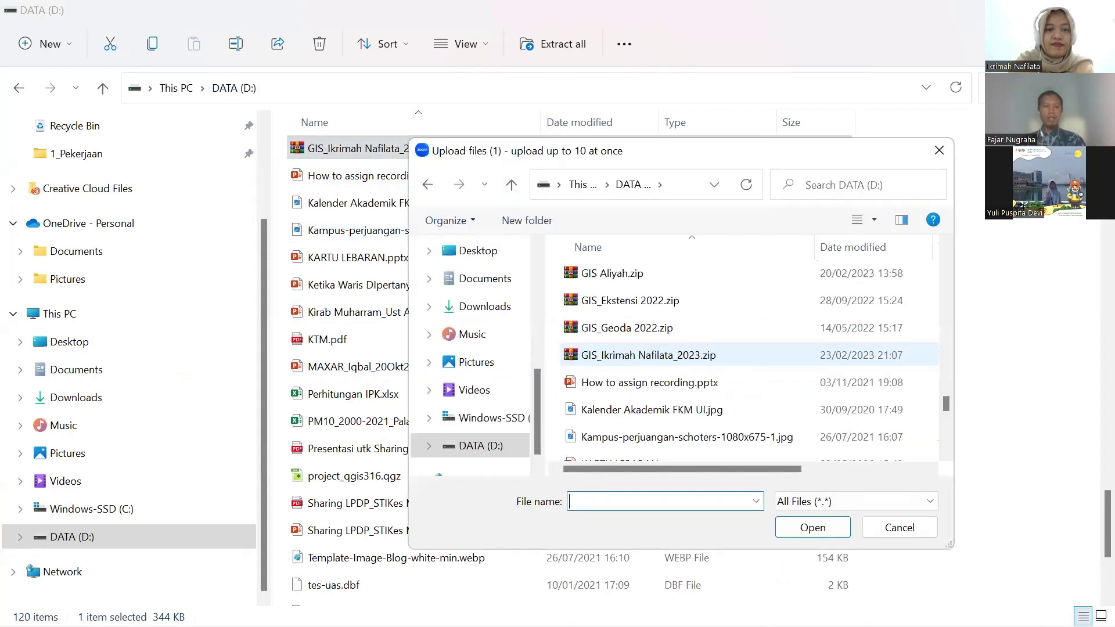
{"action": "double_click", "coordinate": [696, 354]}
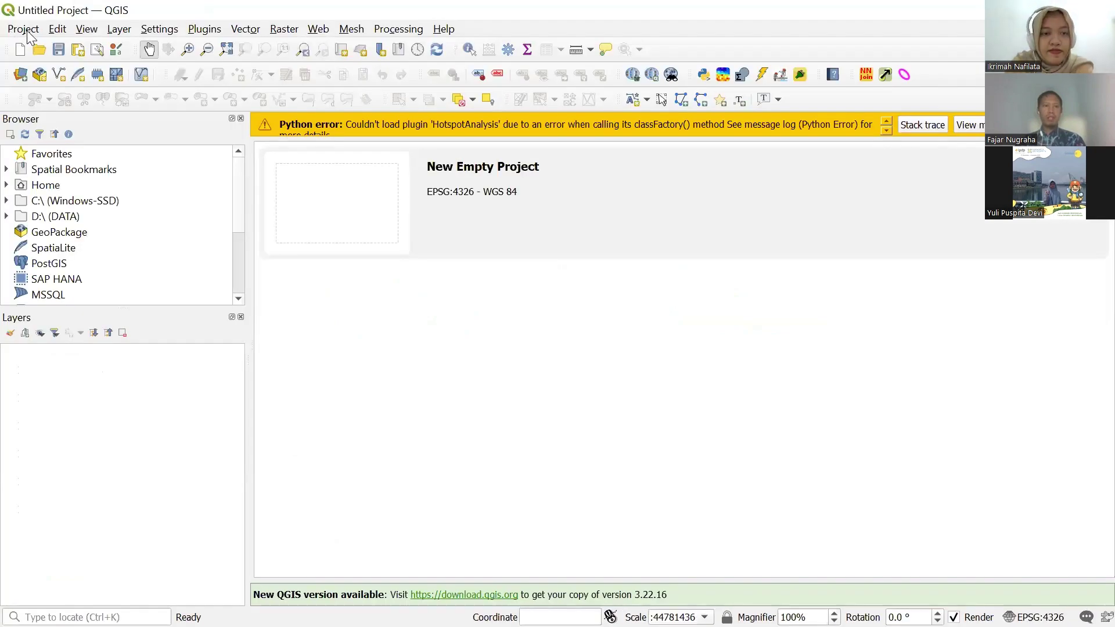
Open Mapping Pekalongan.qgz from the Project subfolder of the 2023 GIS folder on DATA (D:) and dismiss the Google Earth Engine plugin dialog.
{"action": "left_click", "coordinate": [26, 34]}
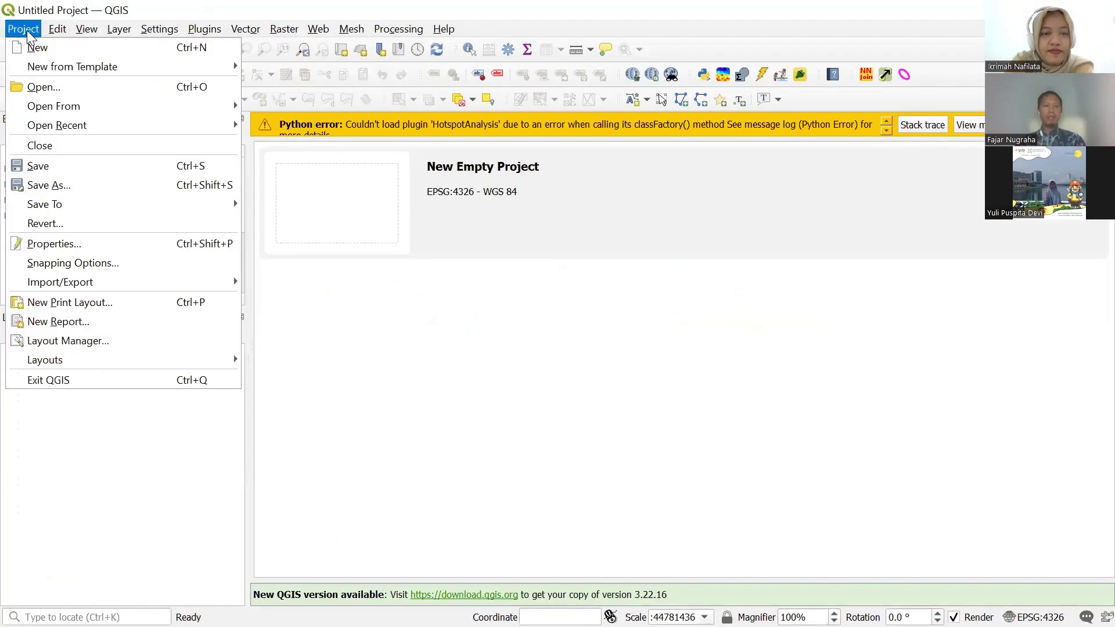
{"action": "mouse_move", "coordinate": [63, 128]}
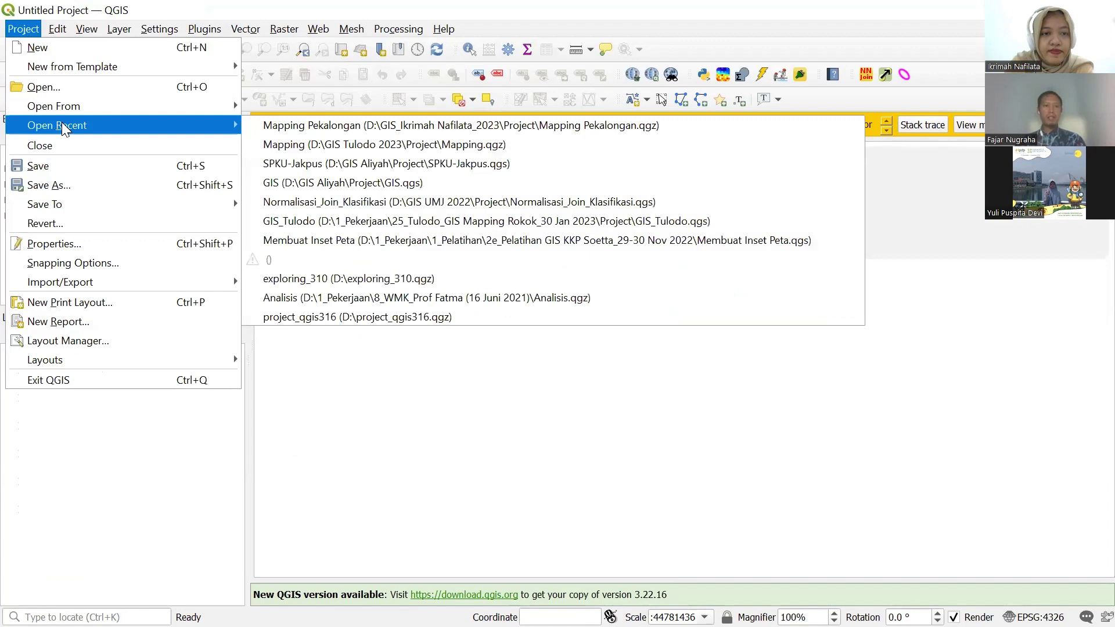
{"action": "left_click", "coordinate": [78, 89]}
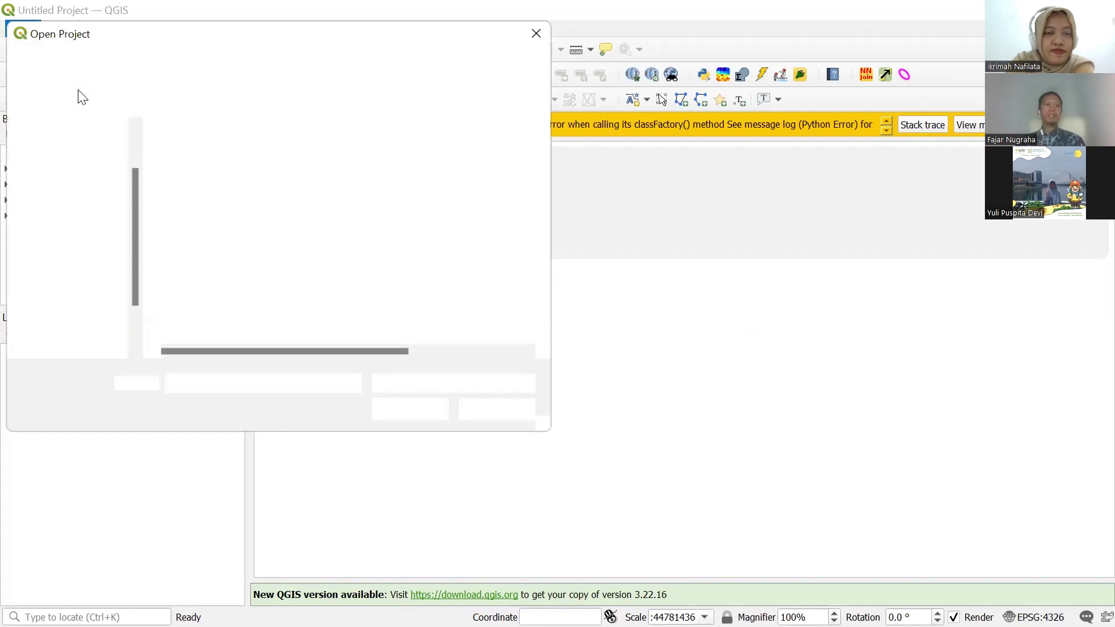
{"action": "key", "text": "alt+Up"}
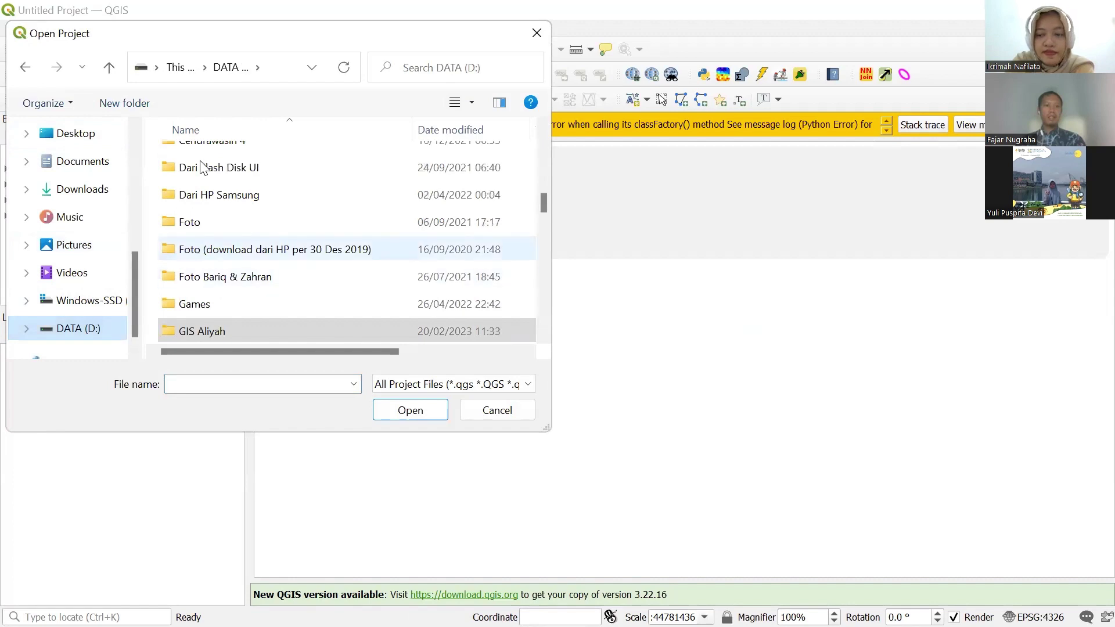
{"action": "scroll", "coordinate": [202, 167], "scroll_direction": "down", "scroll_amount": 5}
{"action": "double_click", "coordinate": [202, 167]}
{"action": "double_click", "coordinate": [201, 158]}
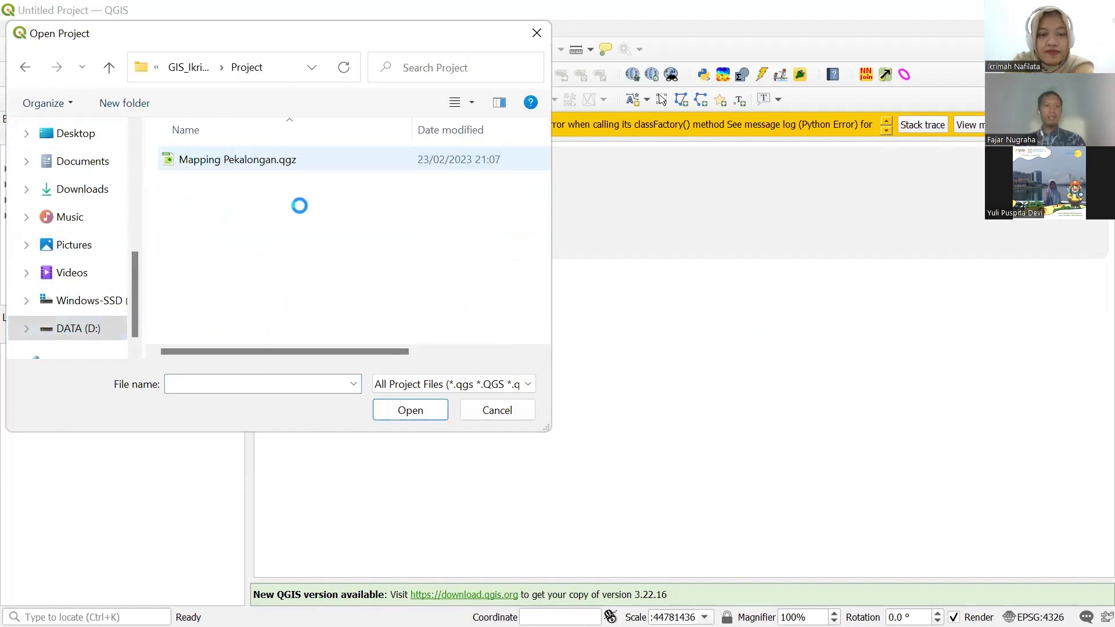
{"action": "double_click", "coordinate": [237, 159]}
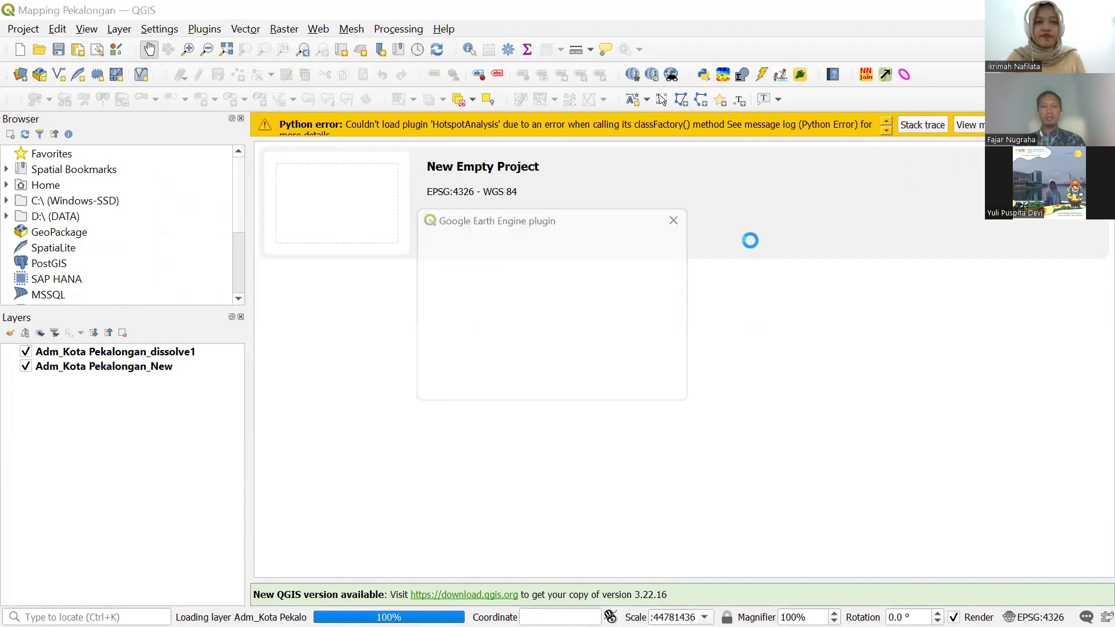
{"action": "left_click", "coordinate": [662, 388]}
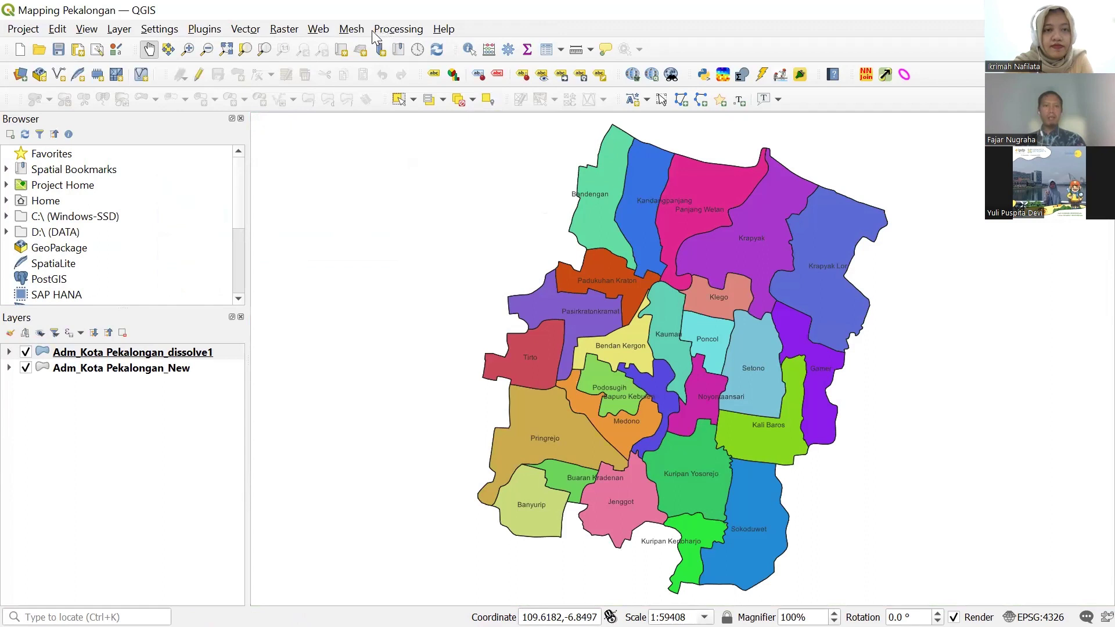
Add the Bing Aerial basemap with the OpenLayers plugin.
{"action": "left_click", "coordinate": [328, 30]}
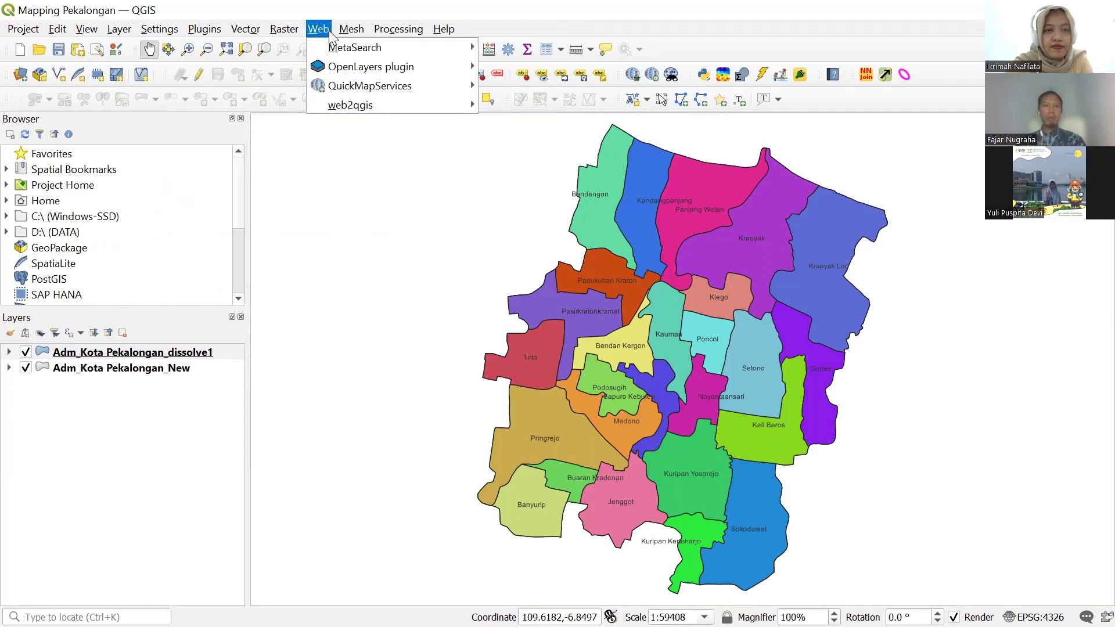
{"action": "mouse_move", "coordinate": [332, 66]}
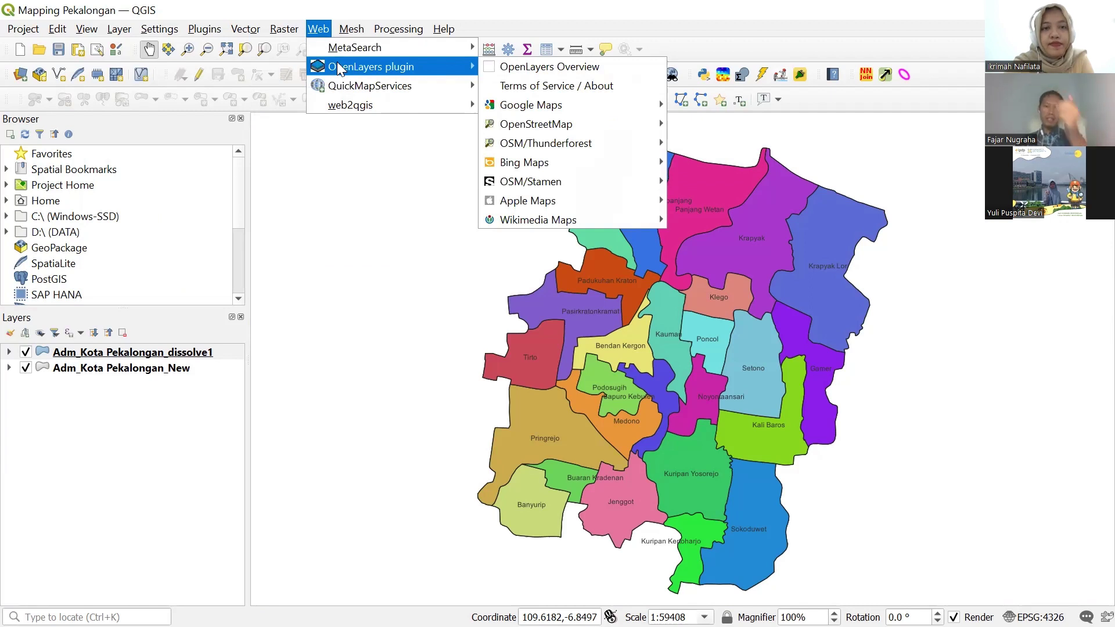
{"action": "mouse_move", "coordinate": [566, 163]}
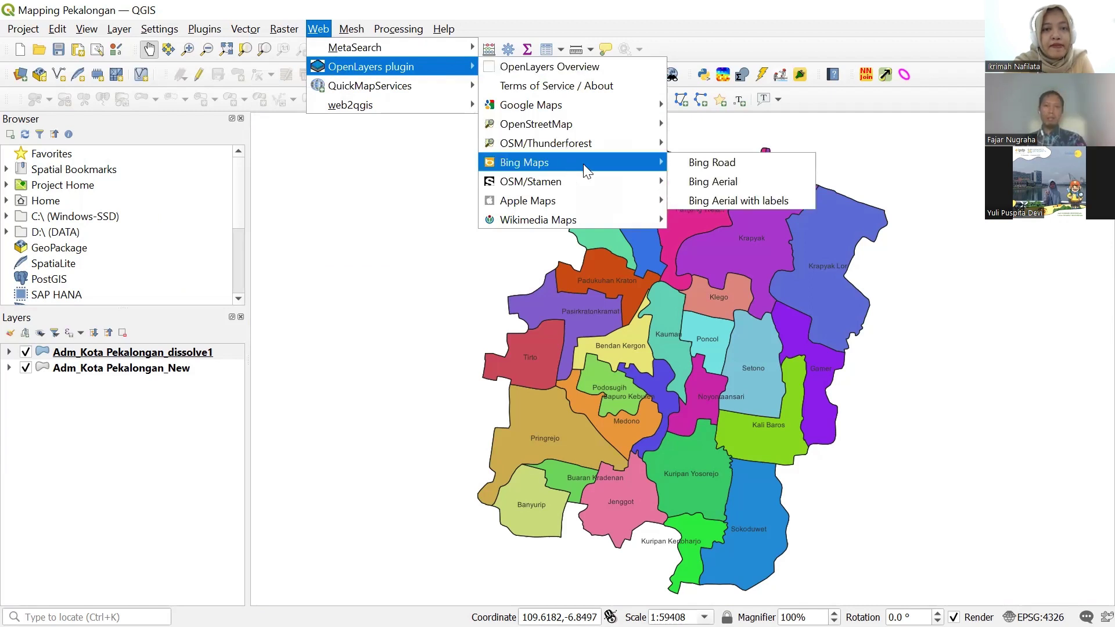
{"action": "left_click", "coordinate": [718, 180]}
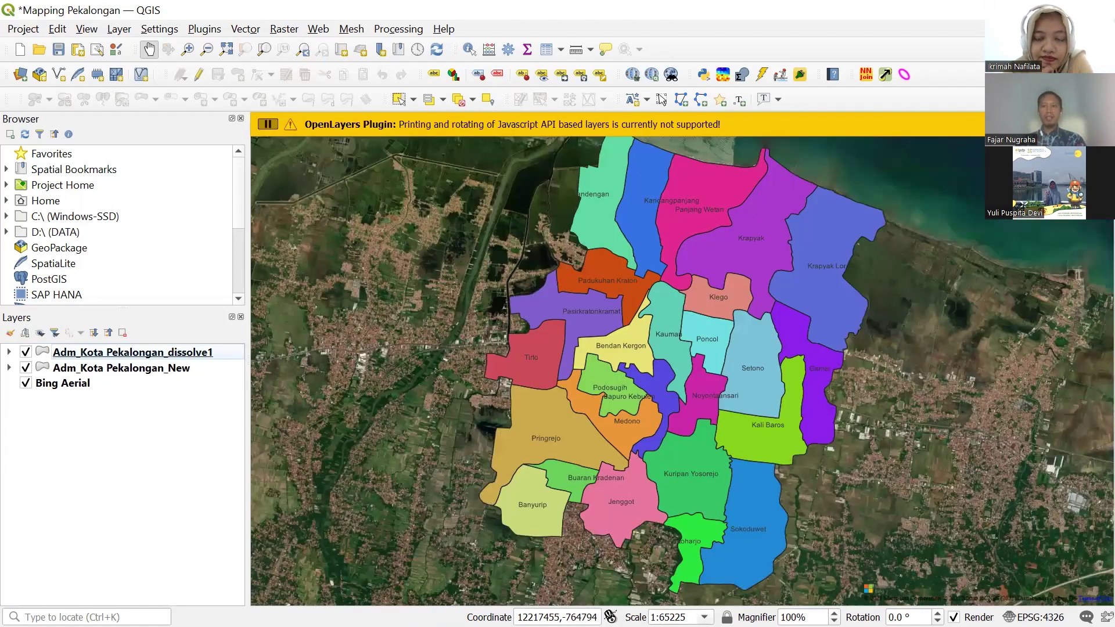
Hide the Adm_Kota Pekalongan_New layer and compare the Adm_Kota Pekalongan_dissolve1 layer with the aerial imagery by switching it off and on.
{"action": "left_click", "coordinate": [26, 368]}
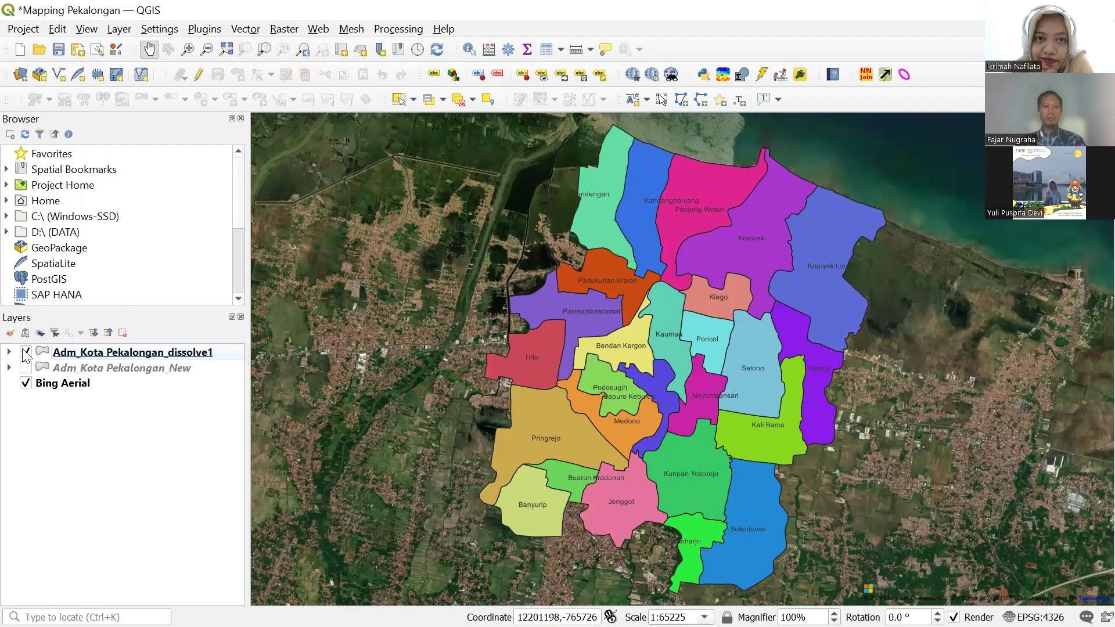
{"action": "left_click", "coordinate": [26, 353]}
{"action": "left_click", "coordinate": [25, 353]}
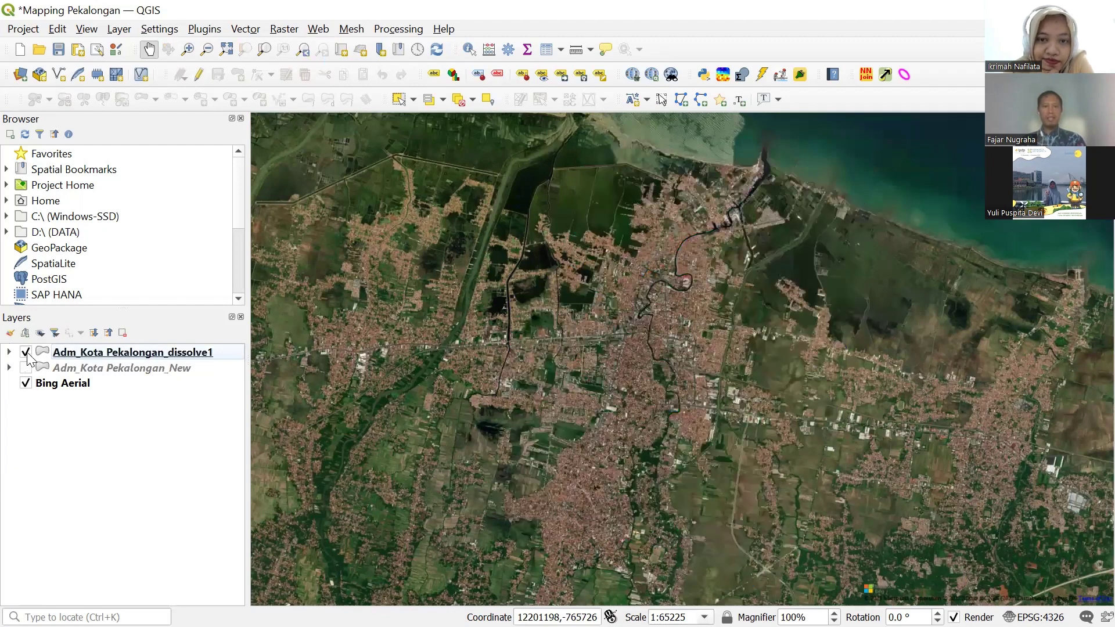
{"action": "left_click", "coordinate": [27, 354]}
{"action": "left_click", "coordinate": [26, 352]}
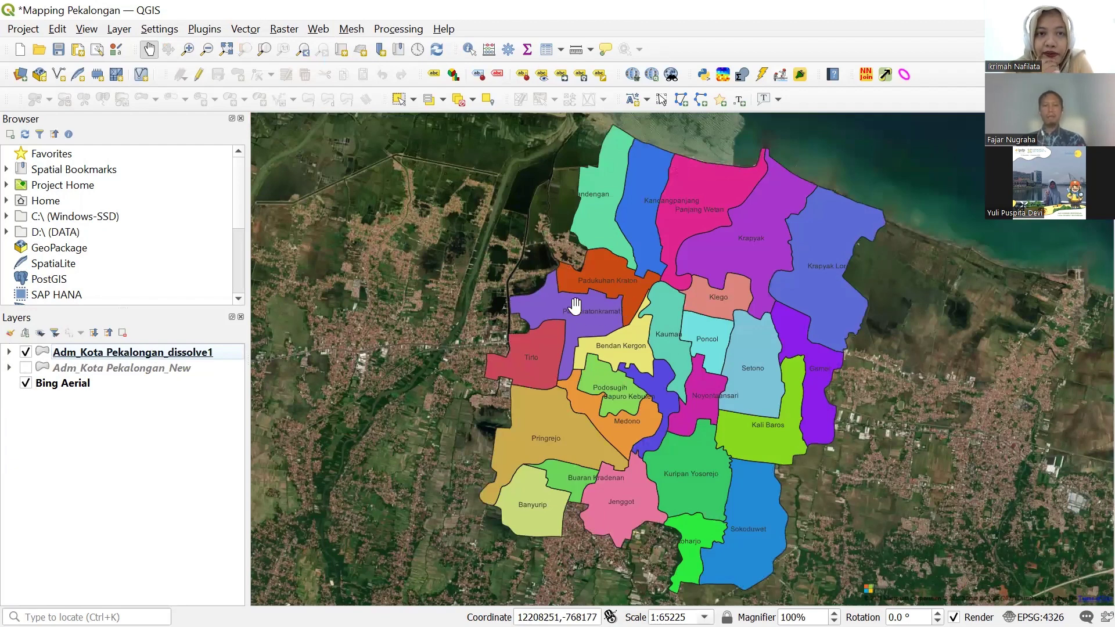
Examine the Tirto area's boundaries against the aerial imagery and review the categorized symbology of Adm_Kota Pekalongan_dissolve1 without changing it.
{"action": "left_click", "coordinate": [187, 49]}
{"action": "left_click_drag", "start_coordinate": [475, 288], "coordinate": [667, 431]}
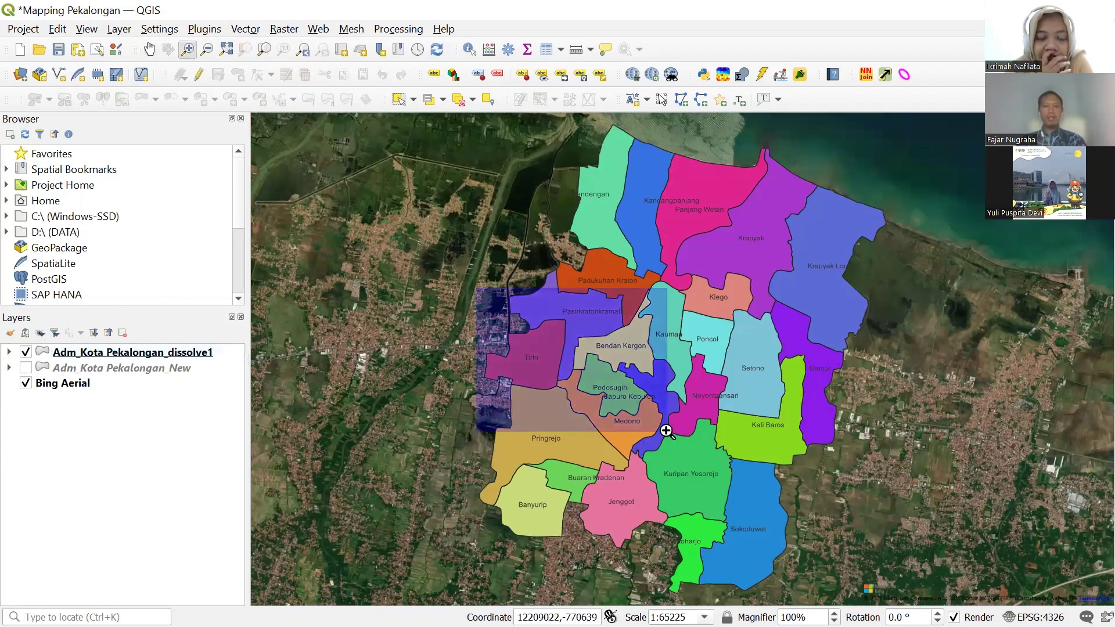
{"action": "left_click_drag", "start_coordinate": [558, 400], "coordinate": [518, 390]}
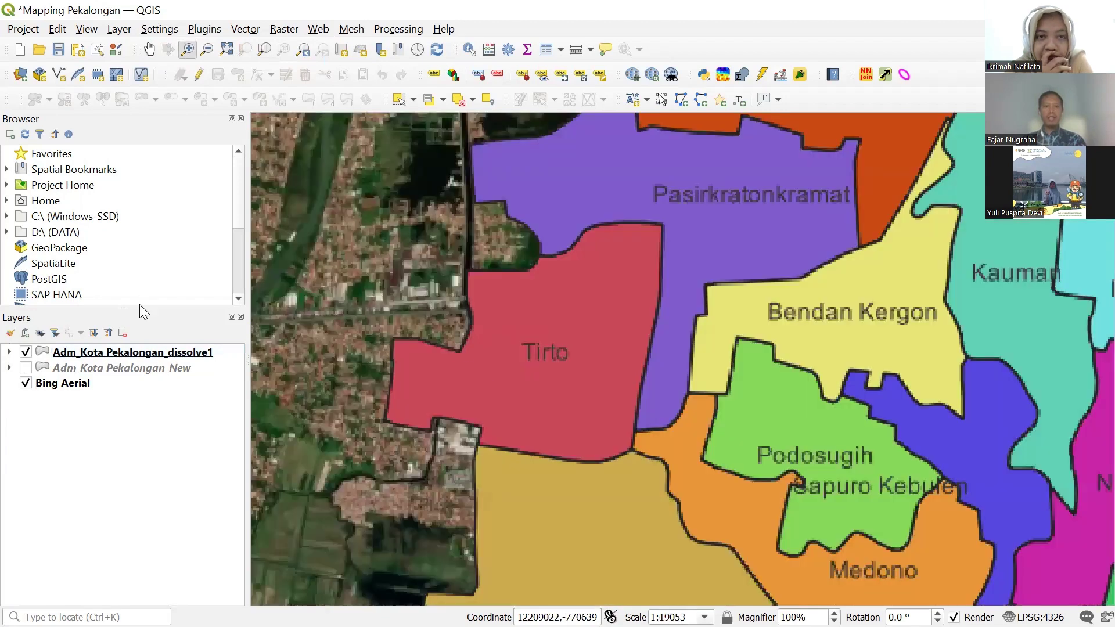
{"action": "left_click", "coordinate": [100, 352]}
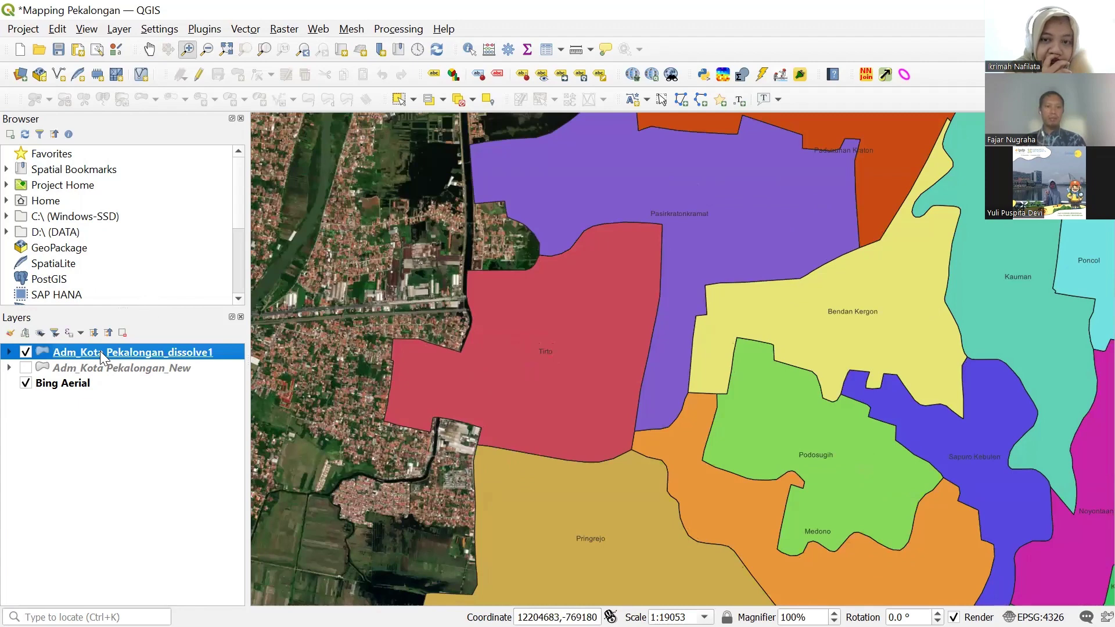
{"action": "double_click", "coordinate": [100, 350]}
{"action": "left_click", "coordinate": [110, 341]}
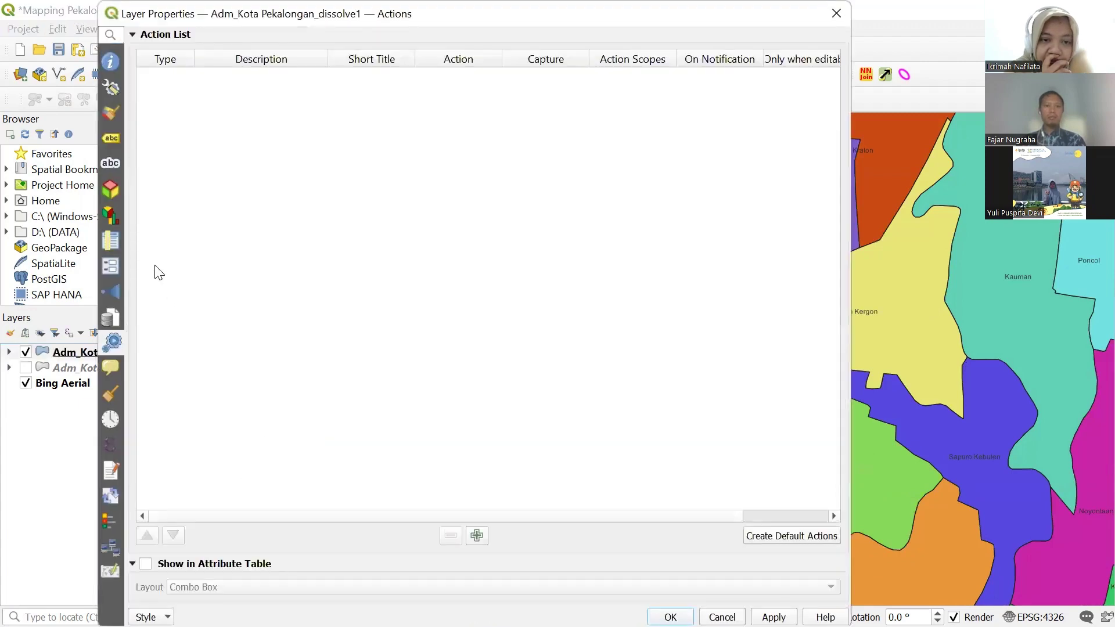
{"action": "left_click", "coordinate": [112, 116]}
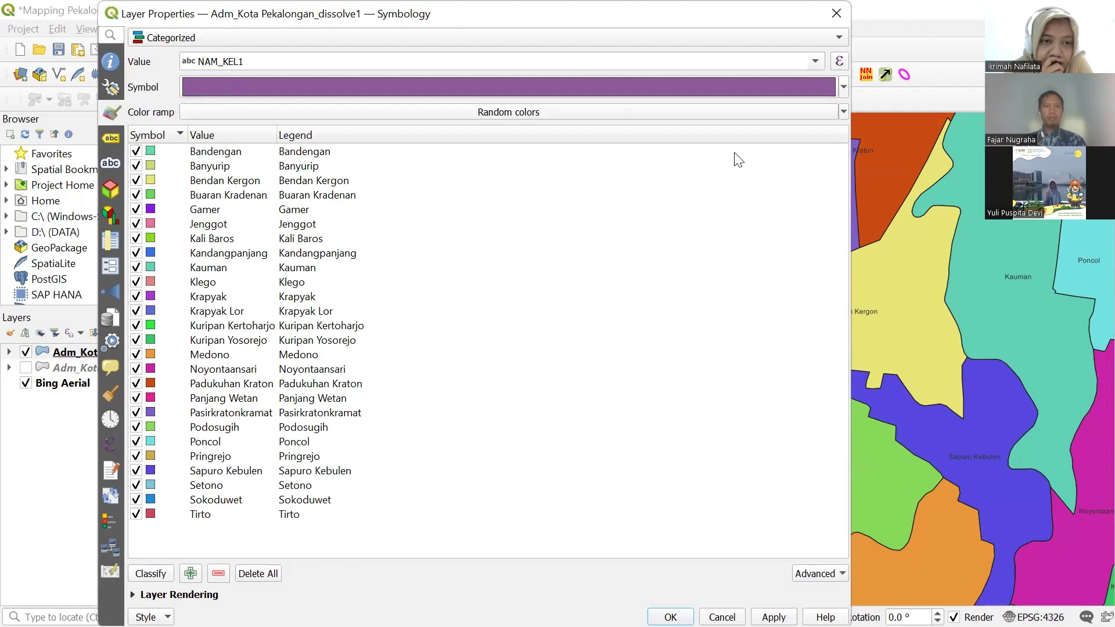
{"action": "left_click", "coordinate": [722, 616]}
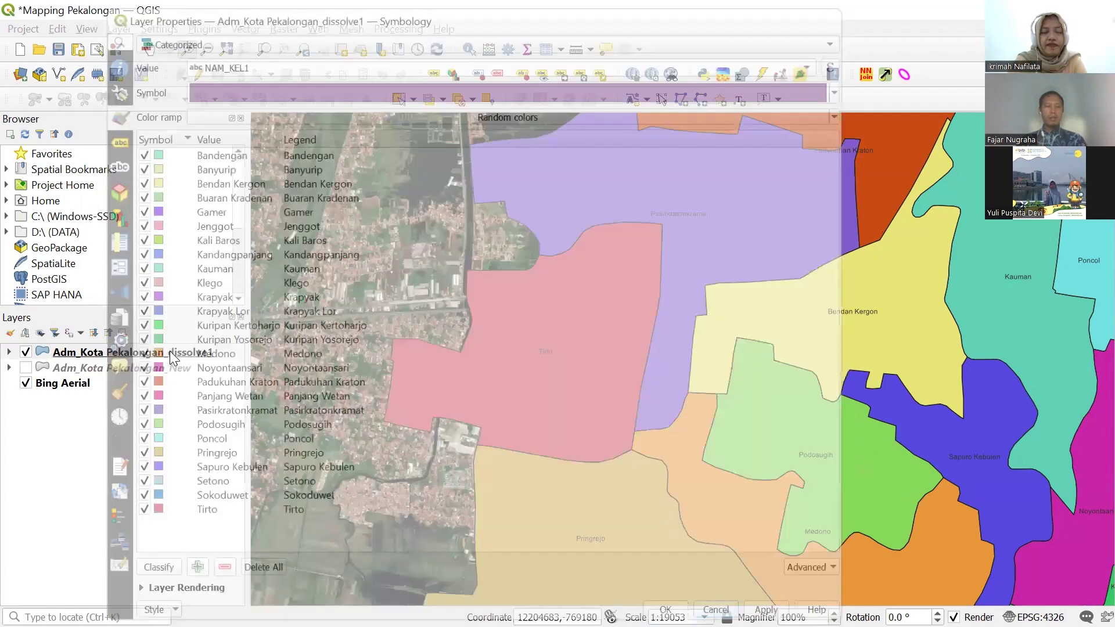
Hide the Adm_Kota Pekalongan_dissolve1 layer so only the Bing Aerial imagery is displayed.
{"action": "right_click", "coordinate": [168, 351]}
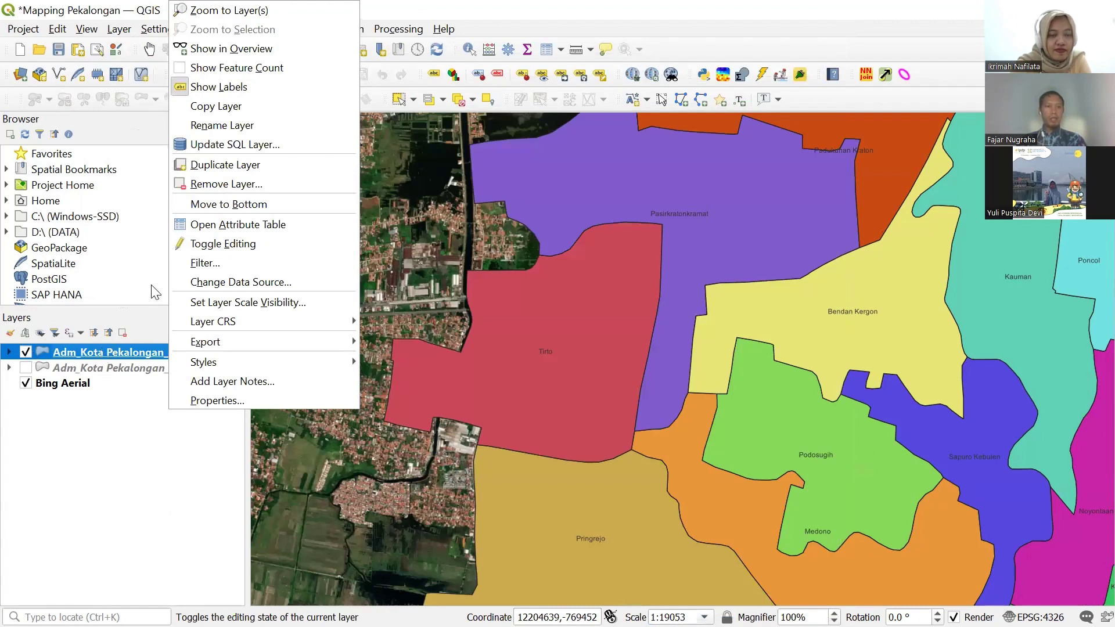
{"action": "key", "text": "Escape"}
{"action": "key", "text": "space"}
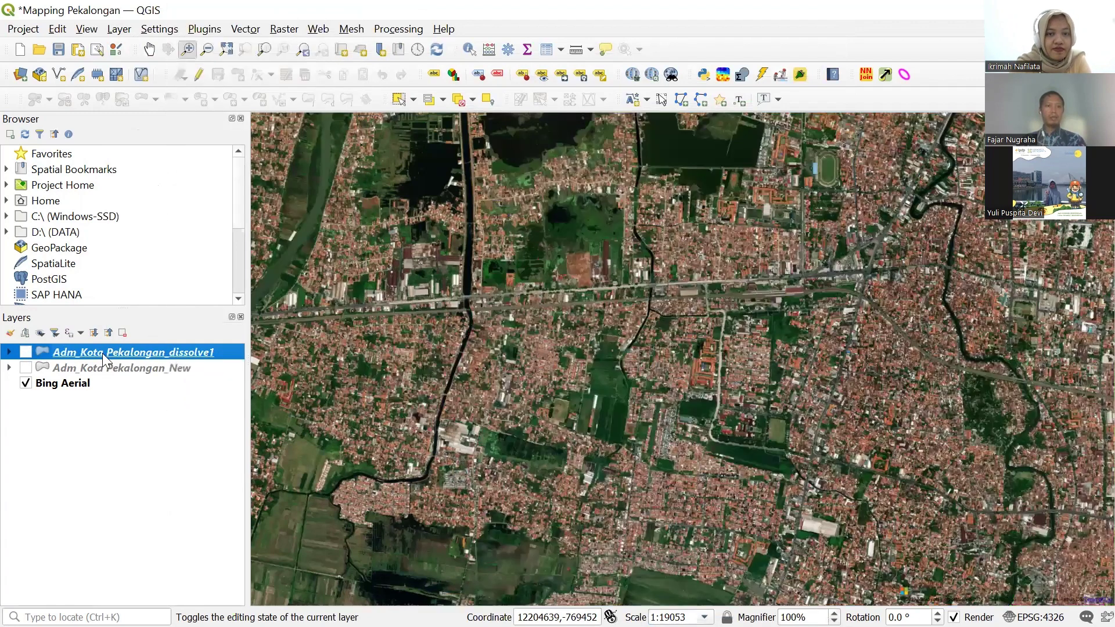